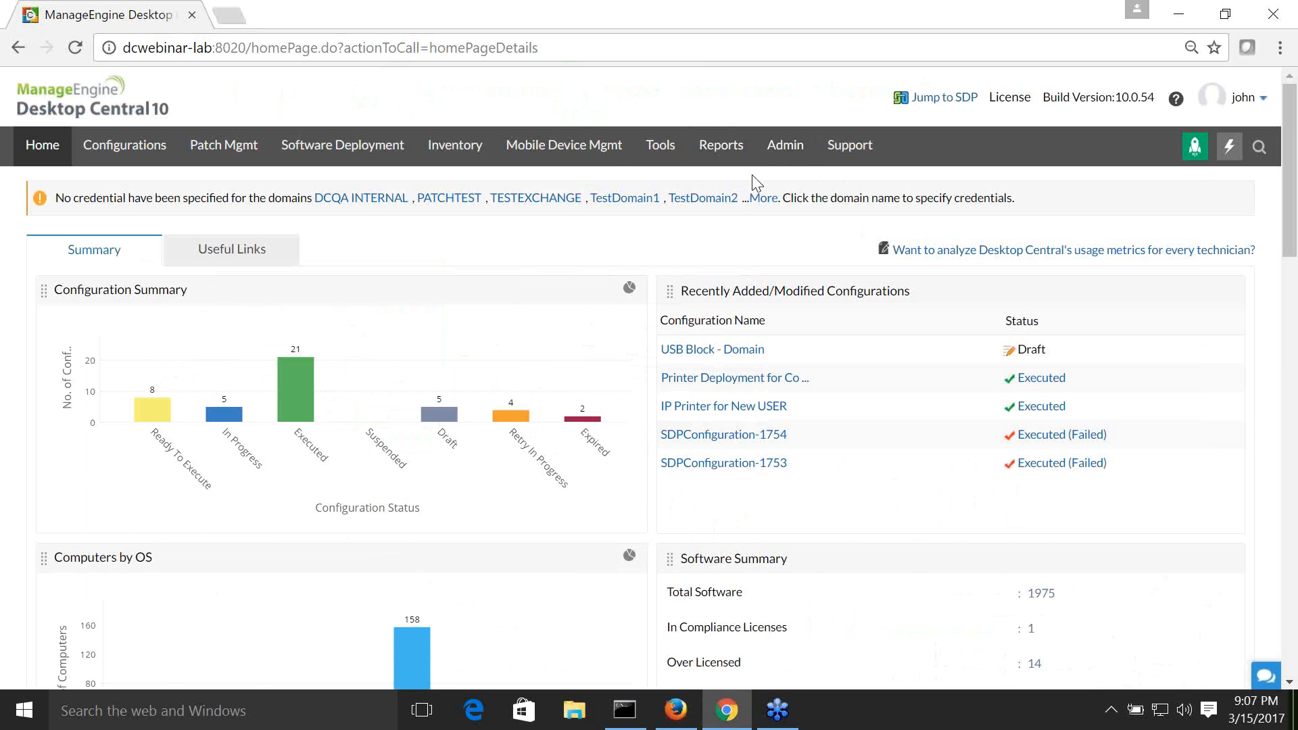
Step: Open the Add Computers page from the managed computers list in Scope of Management
{"action": "left_click", "coordinate": [783, 156]}
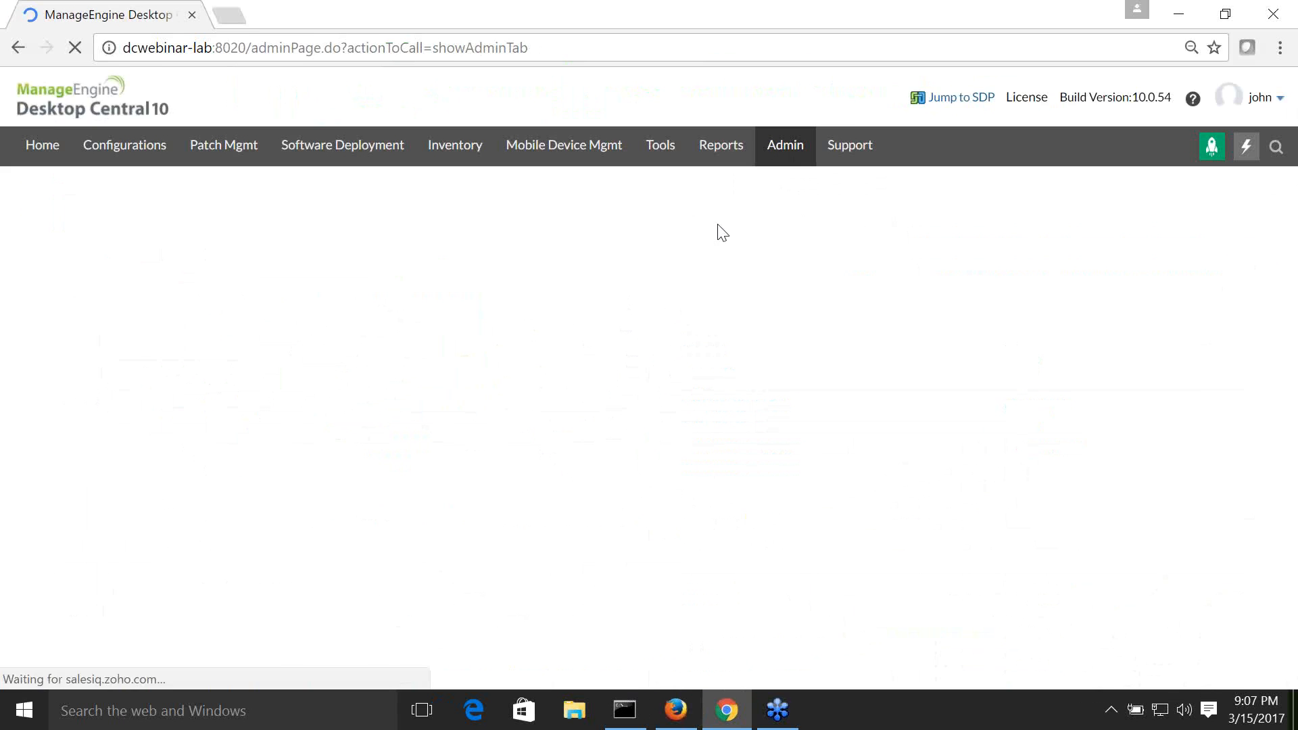
{"action": "left_click", "coordinate": [328, 260]}
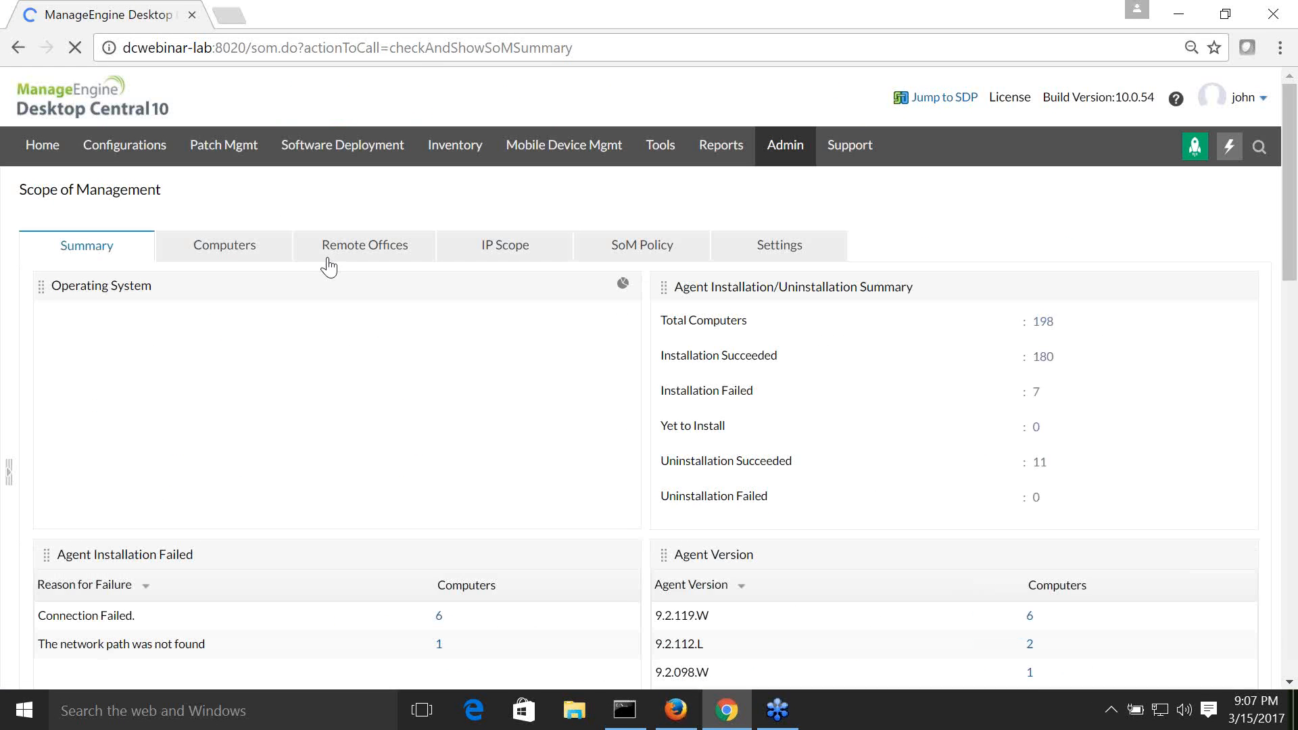
{"action": "left_click", "coordinate": [225, 248]}
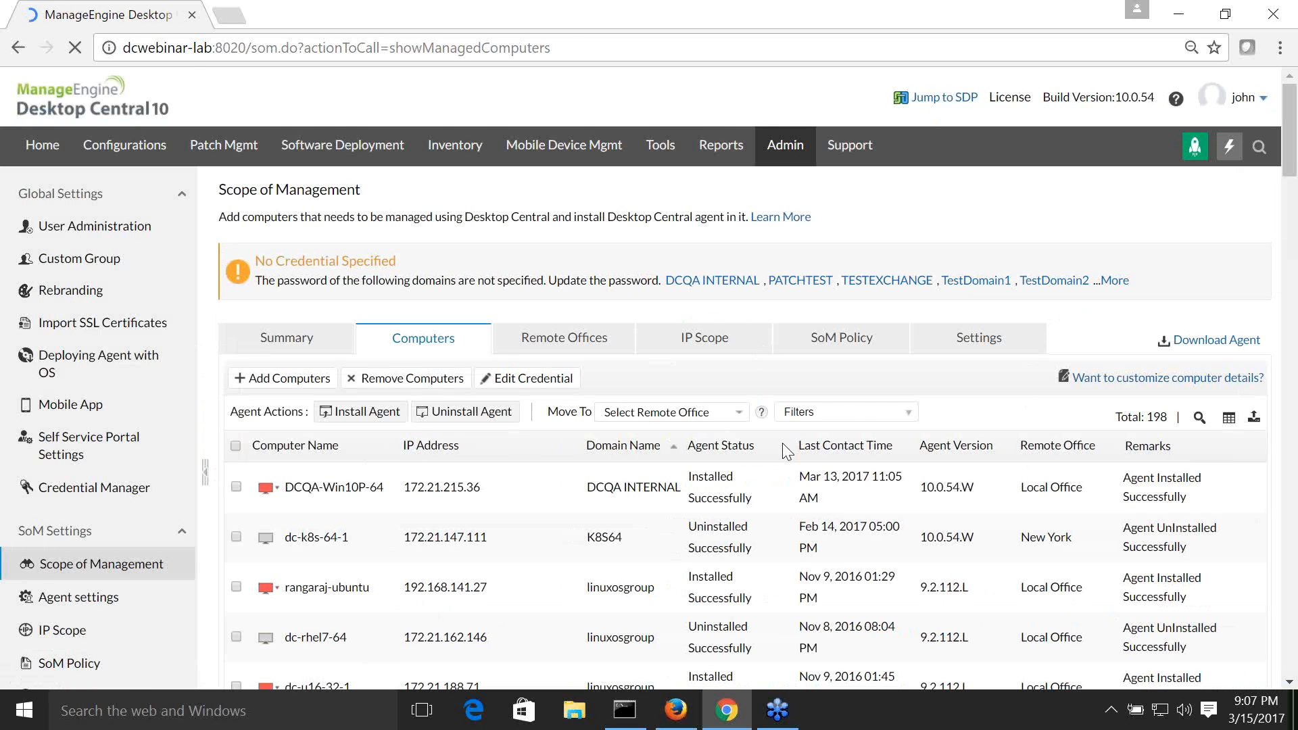
{"action": "left_click", "coordinate": [283, 284]}
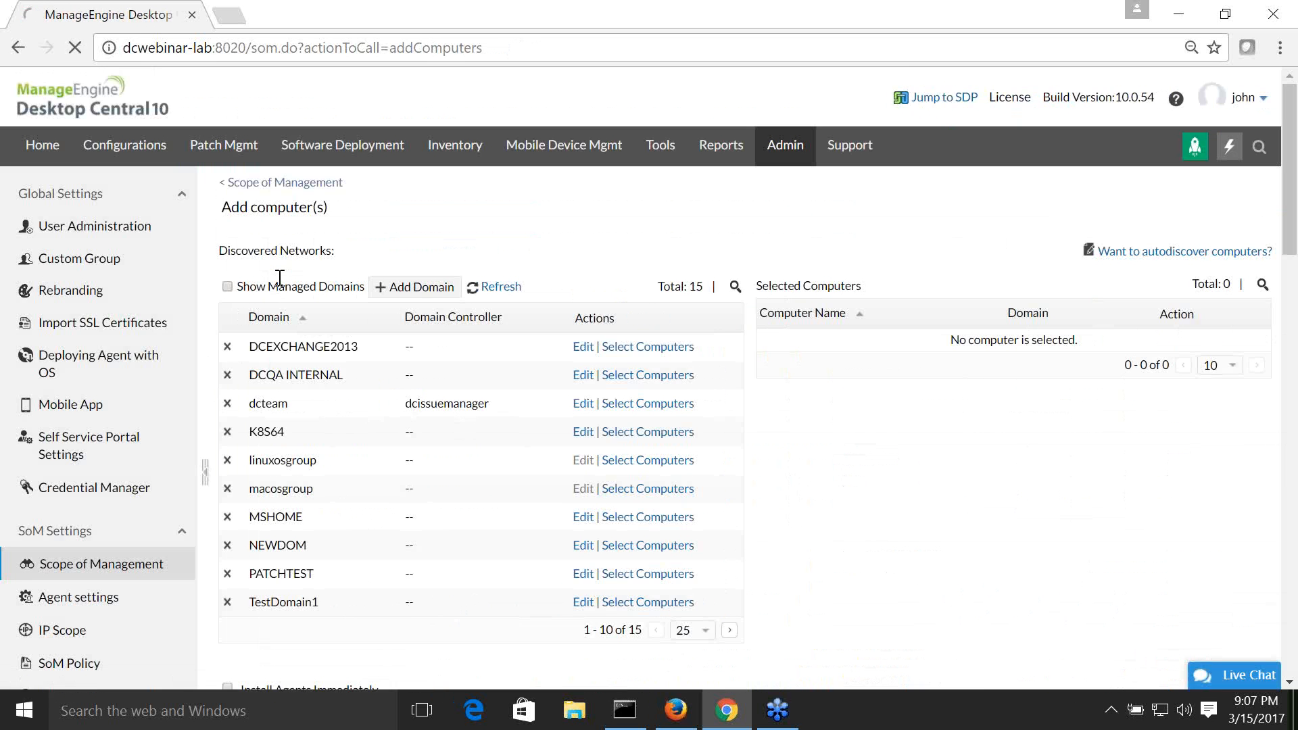
Step: Review the fields required to add an Active Directory domain and close the form without adding one
{"action": "left_click", "coordinate": [440, 287]}
{"action": "left_click", "coordinate": [551, 187]}
{"action": "left_click", "coordinate": [556, 126]}
{"action": "left_click", "coordinate": [565, 216]}
{"action": "left_click", "coordinate": [567, 307]}
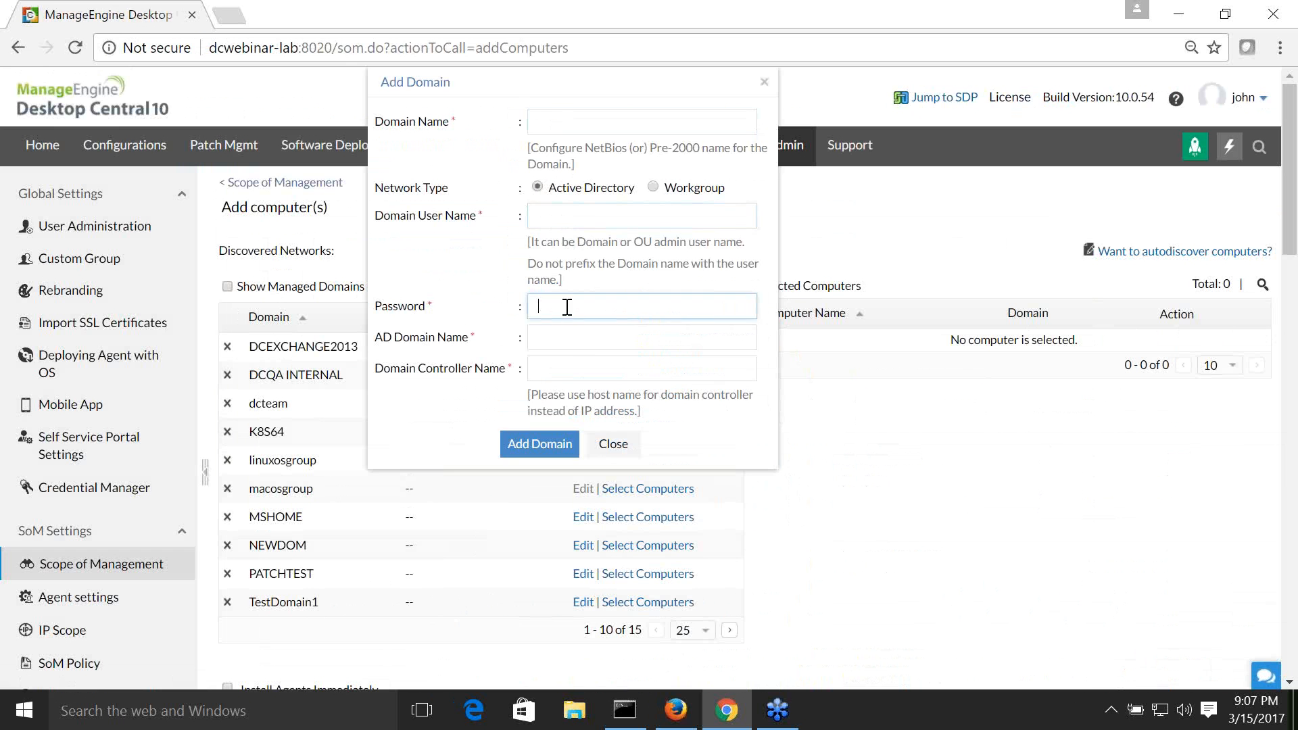
{"action": "left_click", "coordinate": [570, 338]}
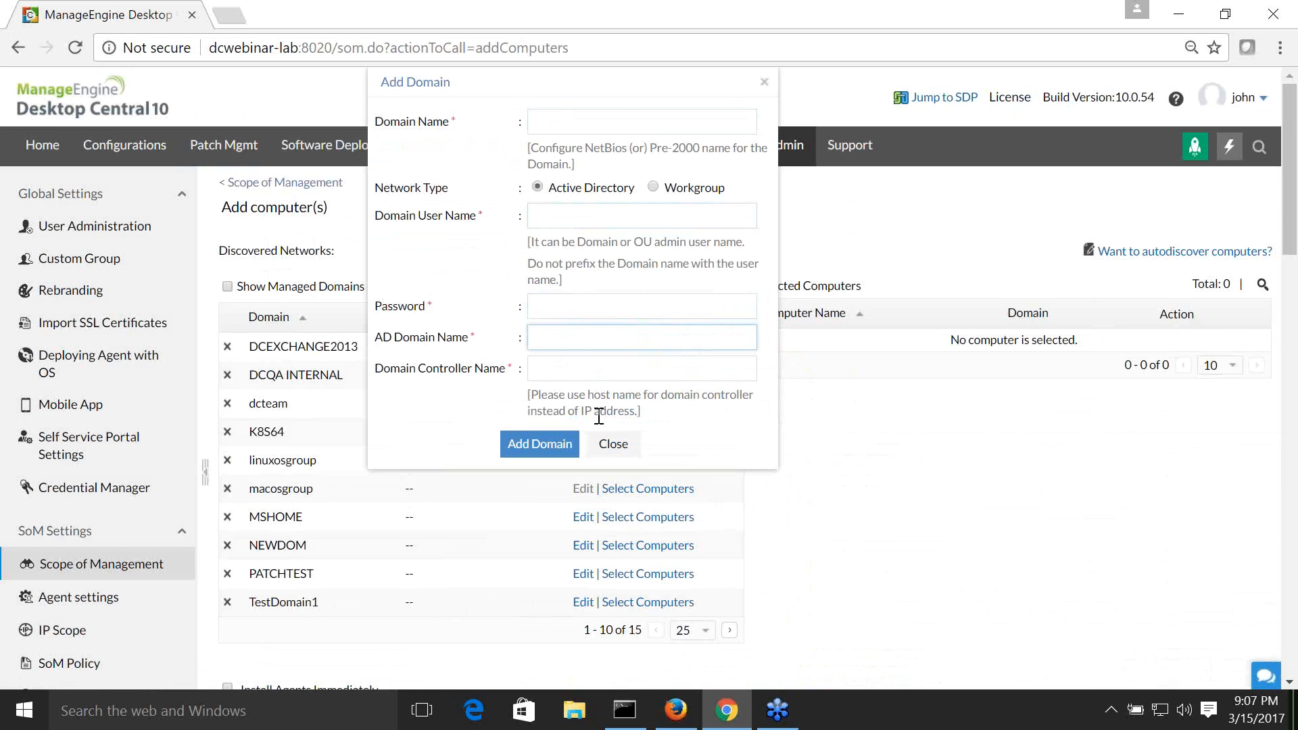
{"action": "left_click", "coordinate": [613, 445]}
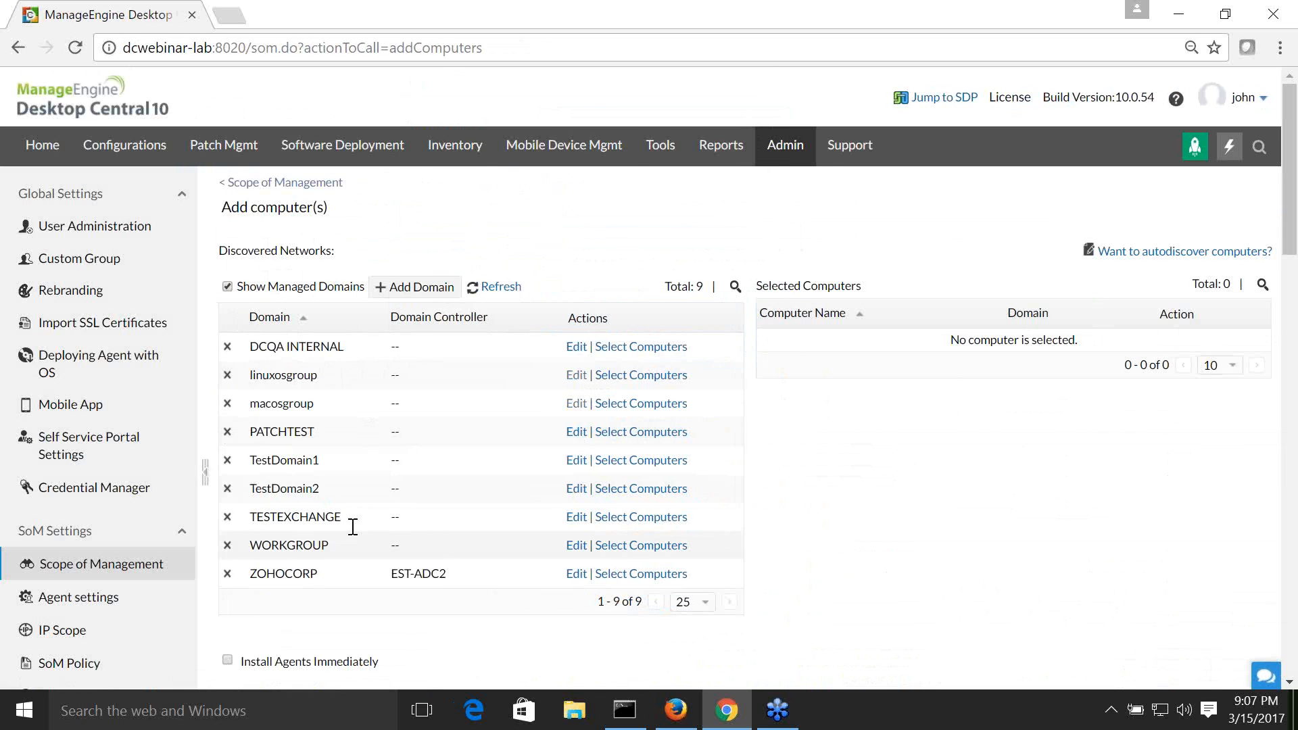
Step: Show the managed domains and review the credential details of the ZOHOCORP domain without updating them
{"action": "left_click", "coordinate": [576, 573]}
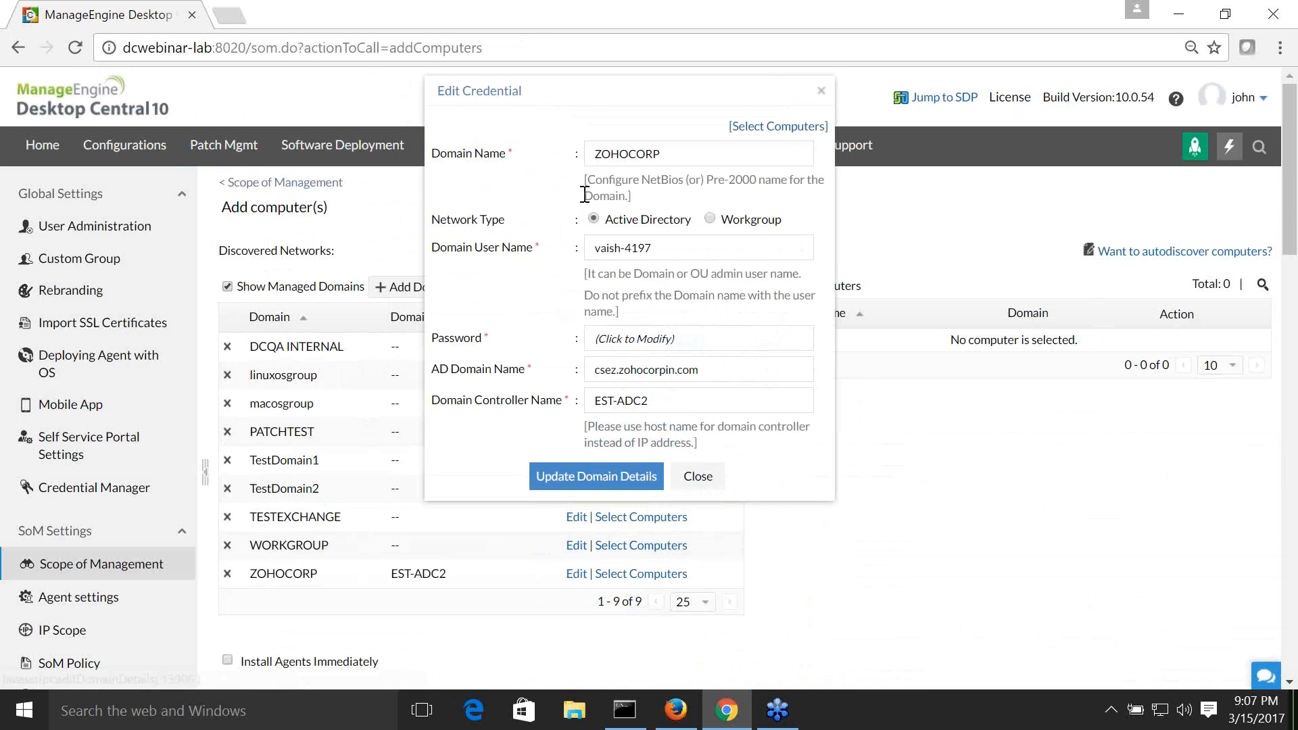
{"action": "left_click_drag", "start_coordinate": [669, 156], "coordinate": [595, 154]}
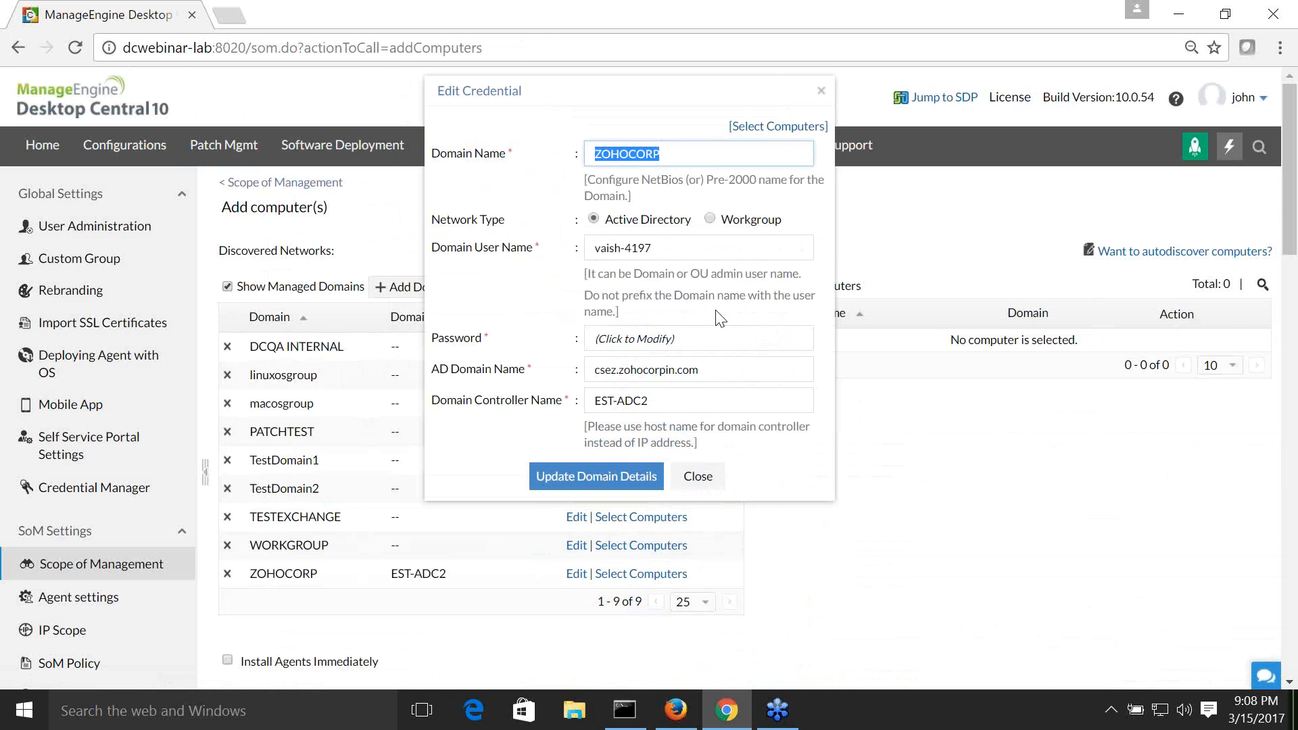
{"action": "left_click", "coordinate": [715, 482]}
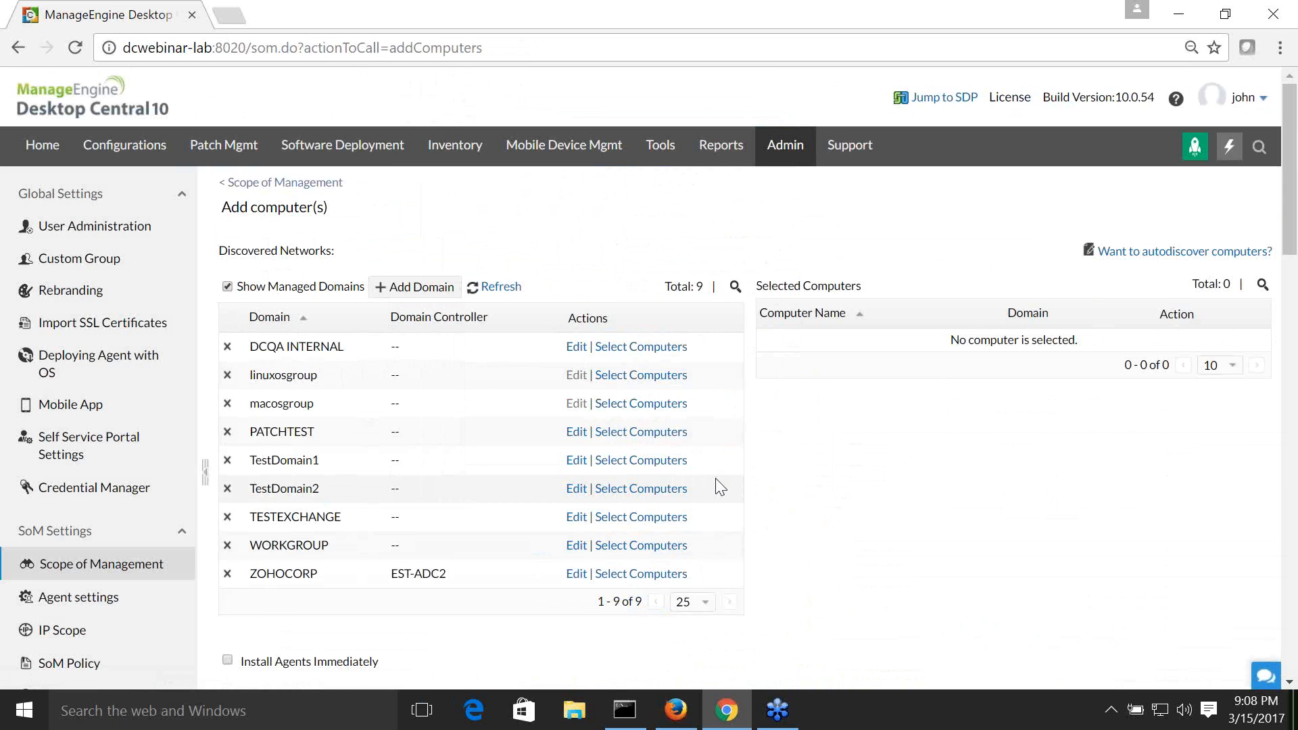
Step: Browse ZOHOCORP's computers in the tree and list views, and cancel adding computers
{"action": "left_click", "coordinate": [641, 574]}
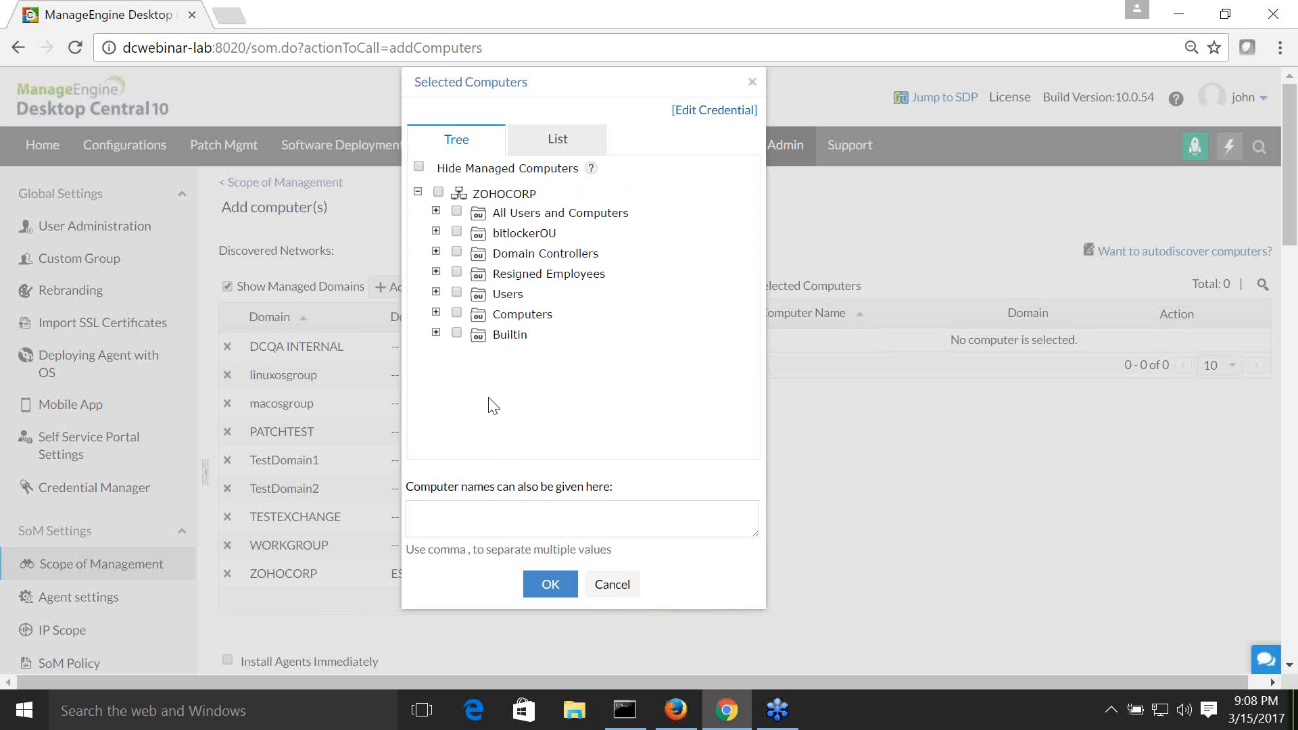
{"action": "left_click", "coordinate": [457, 312]}
{"action": "left_click", "coordinate": [564, 142]}
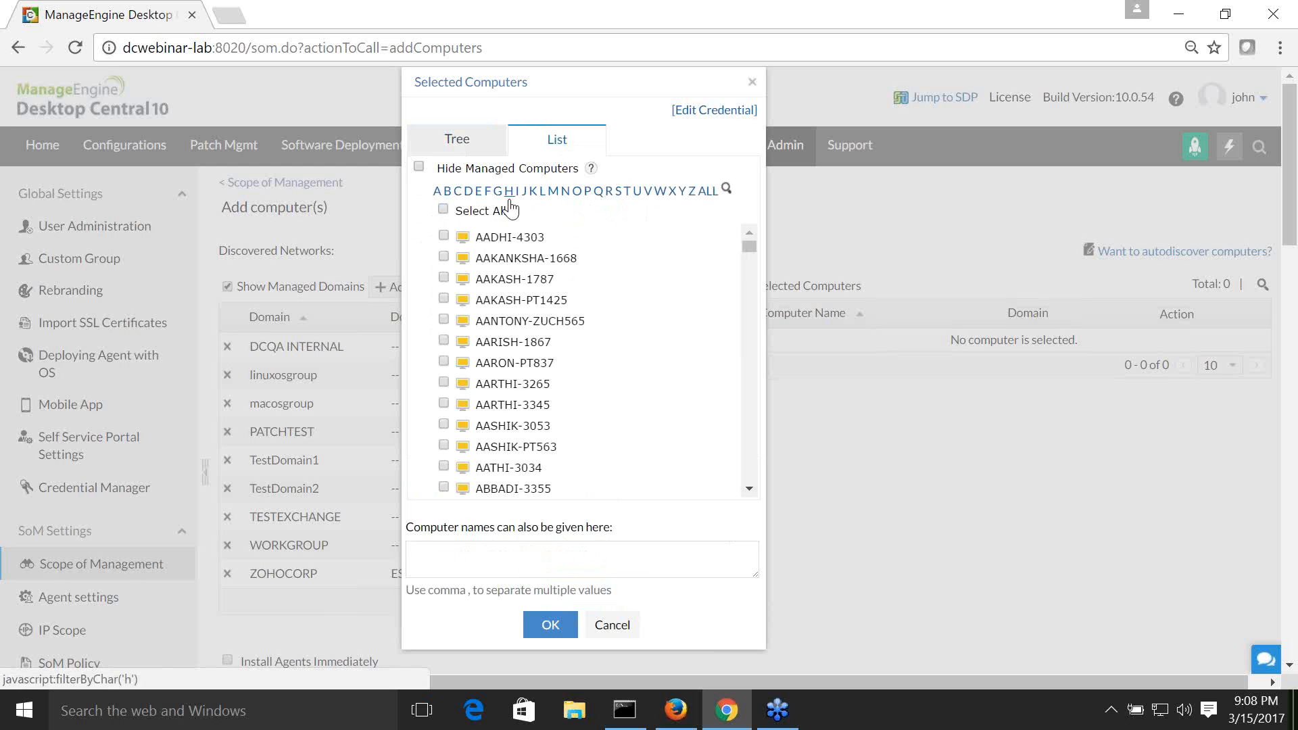
{"action": "left_click", "coordinate": [614, 628]}
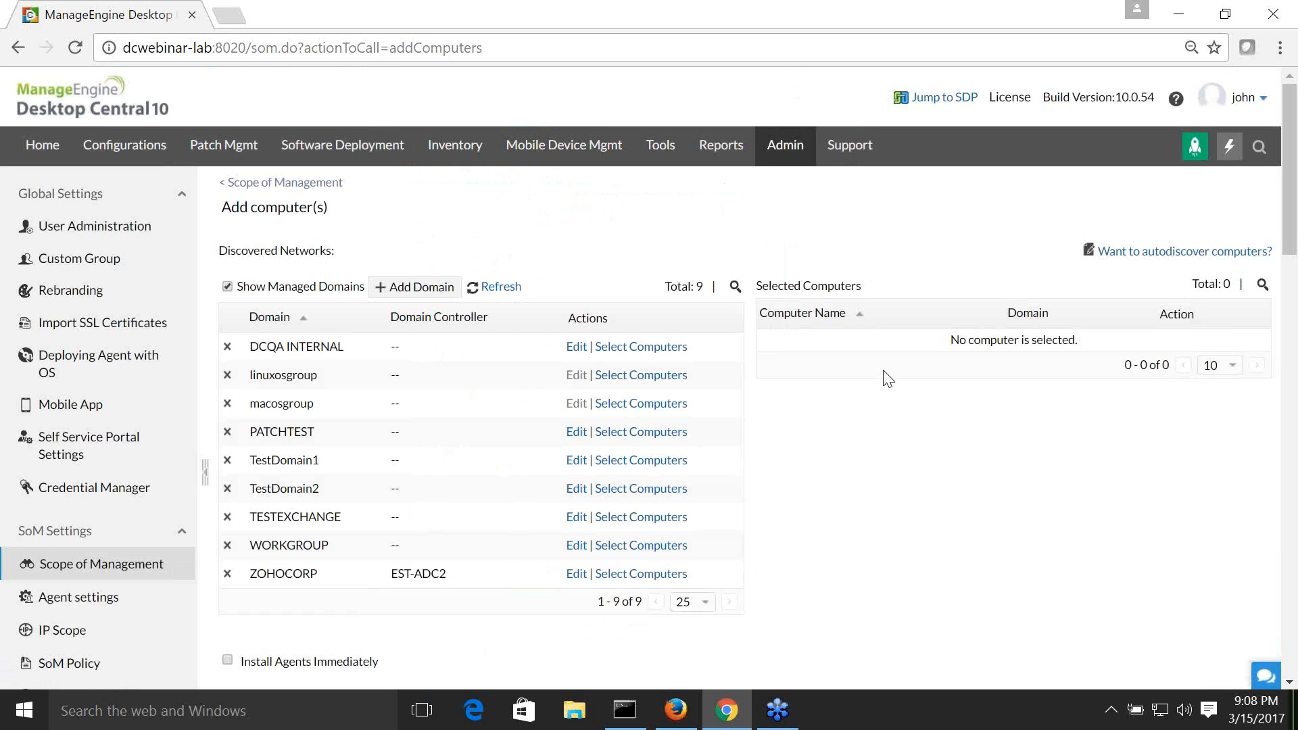
{"action": "scroll", "coordinate": [886, 376], "scroll_direction": "down", "scroll_amount": 3}
{"action": "left_click", "coordinate": [771, 510]}
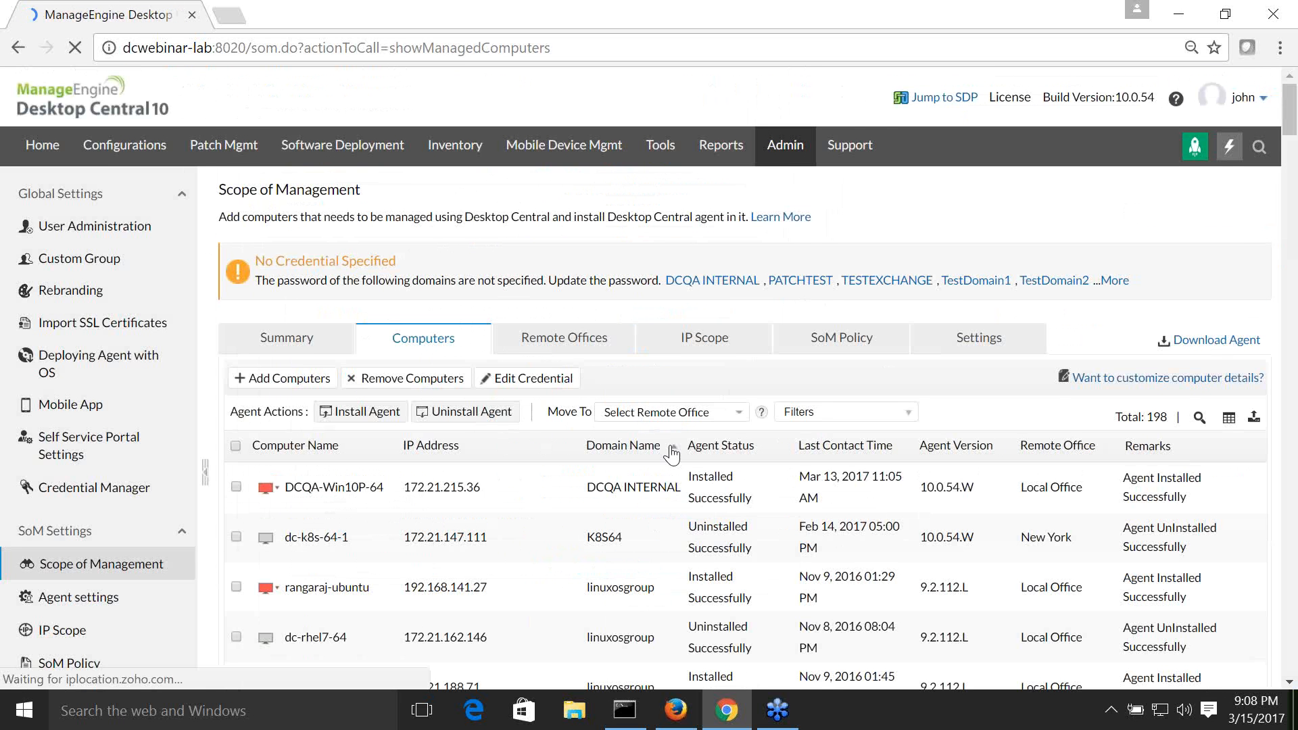
Step: Mark the first three computers in the managed computers list and clear the selection again
{"action": "scroll", "coordinate": [673, 453], "scroll_direction": "down", "scroll_amount": 1}
{"action": "scroll", "coordinate": [673, 454], "scroll_direction": "down", "scroll_amount": 3}
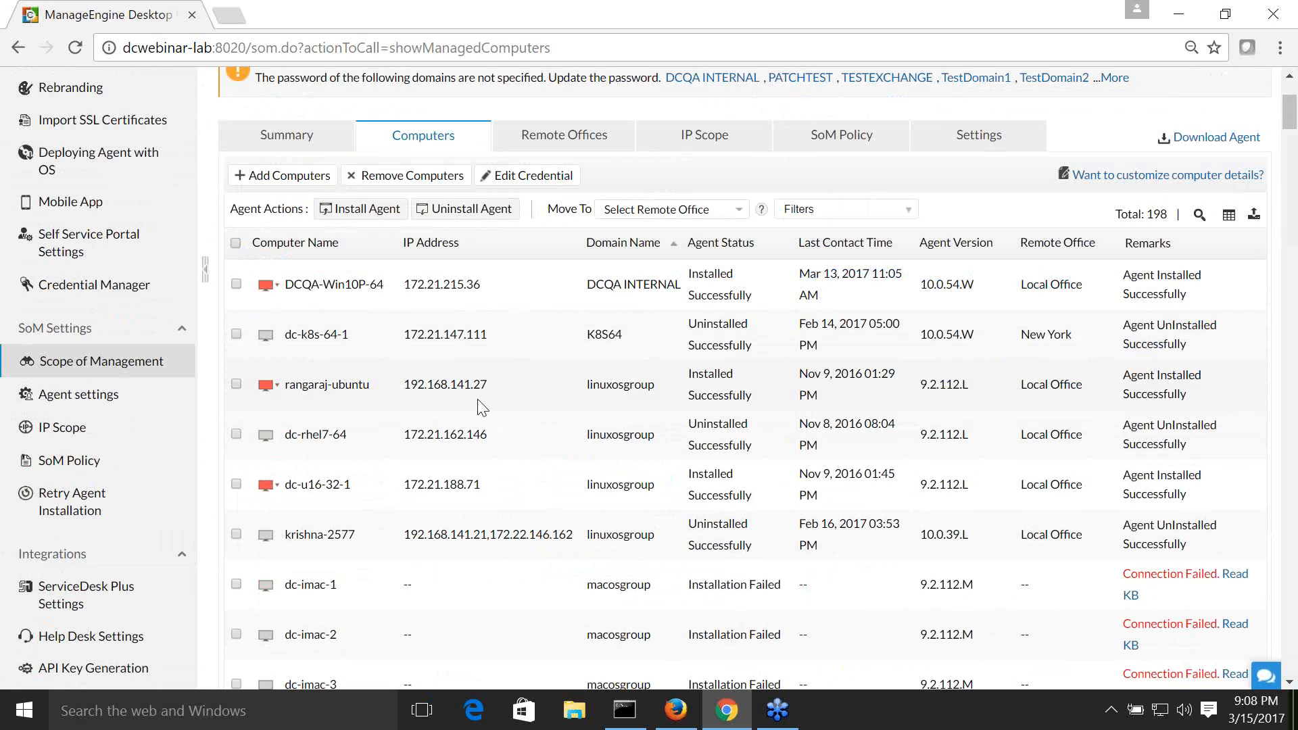
{"action": "scroll", "coordinate": [481, 408], "scroll_direction": "up", "scroll_amount": 1}
{"action": "scroll", "coordinate": [482, 407], "scroll_direction": "up", "scroll_amount": 3}
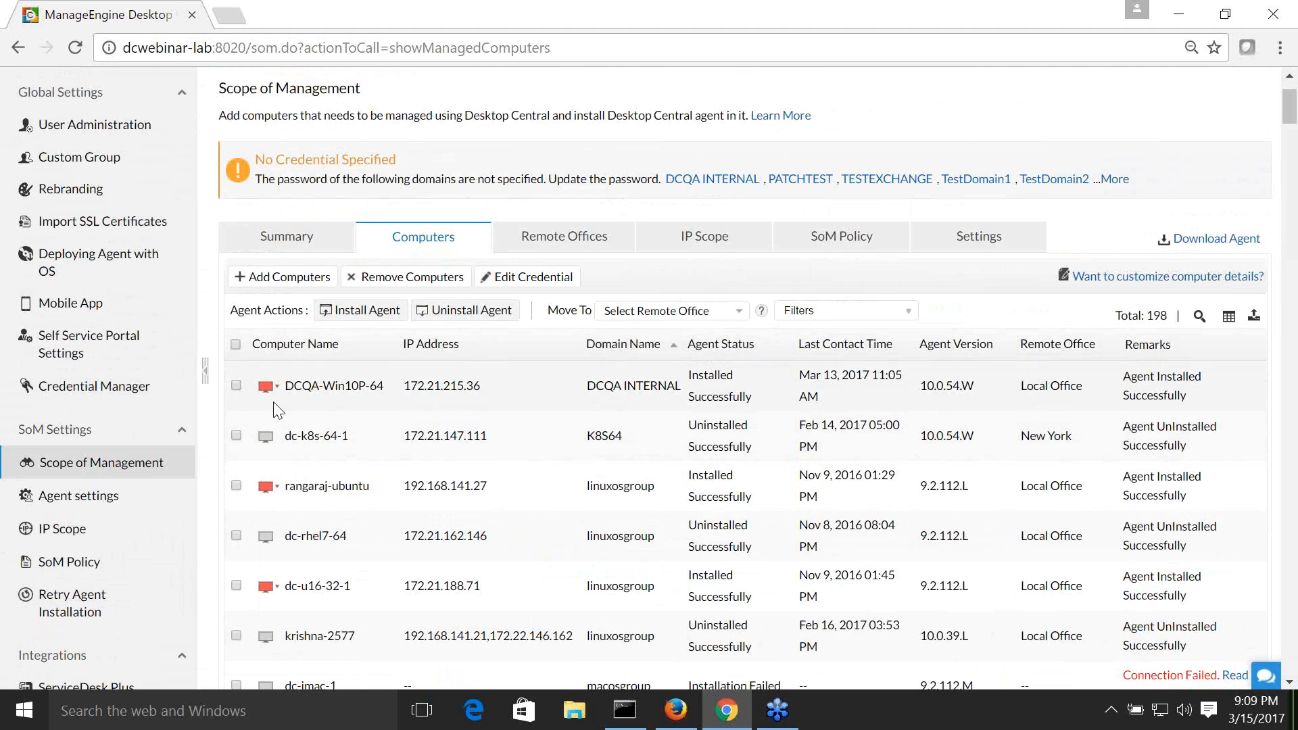
{"action": "left_click", "coordinate": [235, 390]}
{"action": "left_click", "coordinate": [236, 435]}
{"action": "left_click", "coordinate": [235, 482]}
{"action": "left_click", "coordinate": [237, 484]}
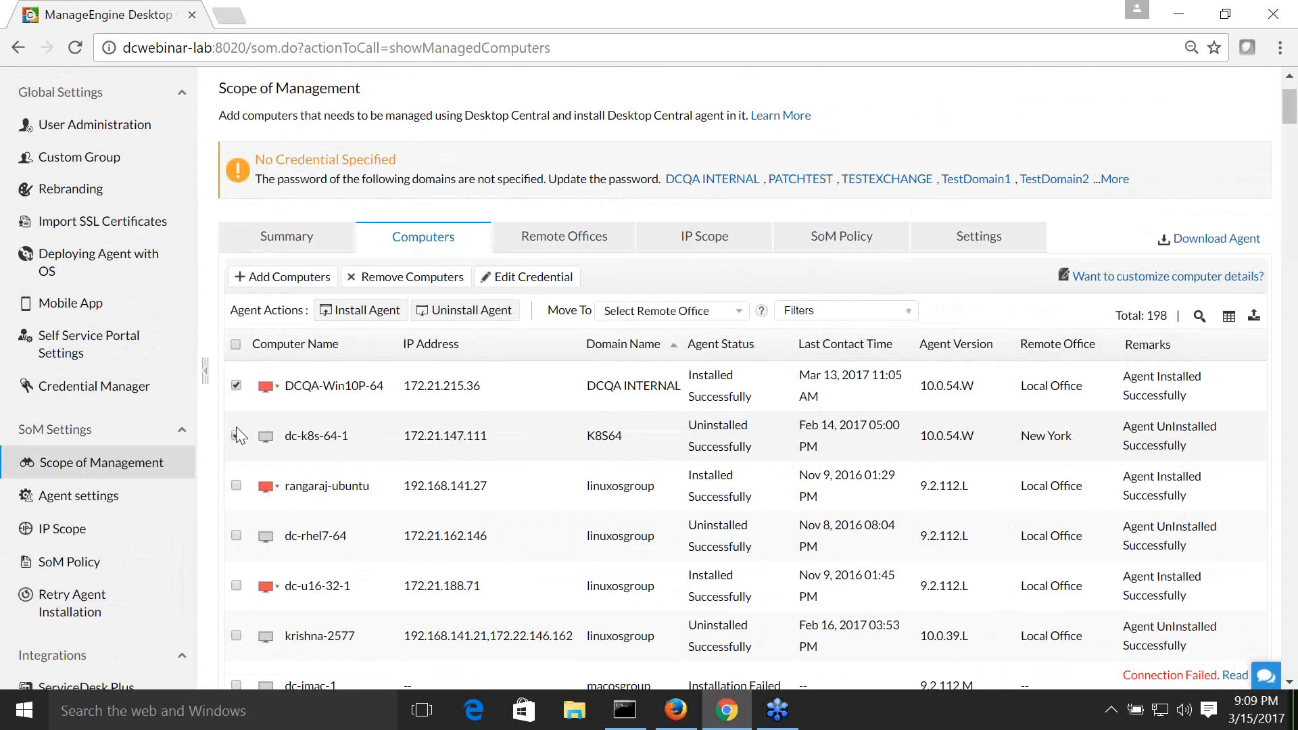
{"action": "left_click", "coordinate": [236, 385]}
Step: Check the agent download options and the how-to link on installing agents using Windows GPO / Startup script
{"action": "left_click", "coordinate": [1194, 241]}
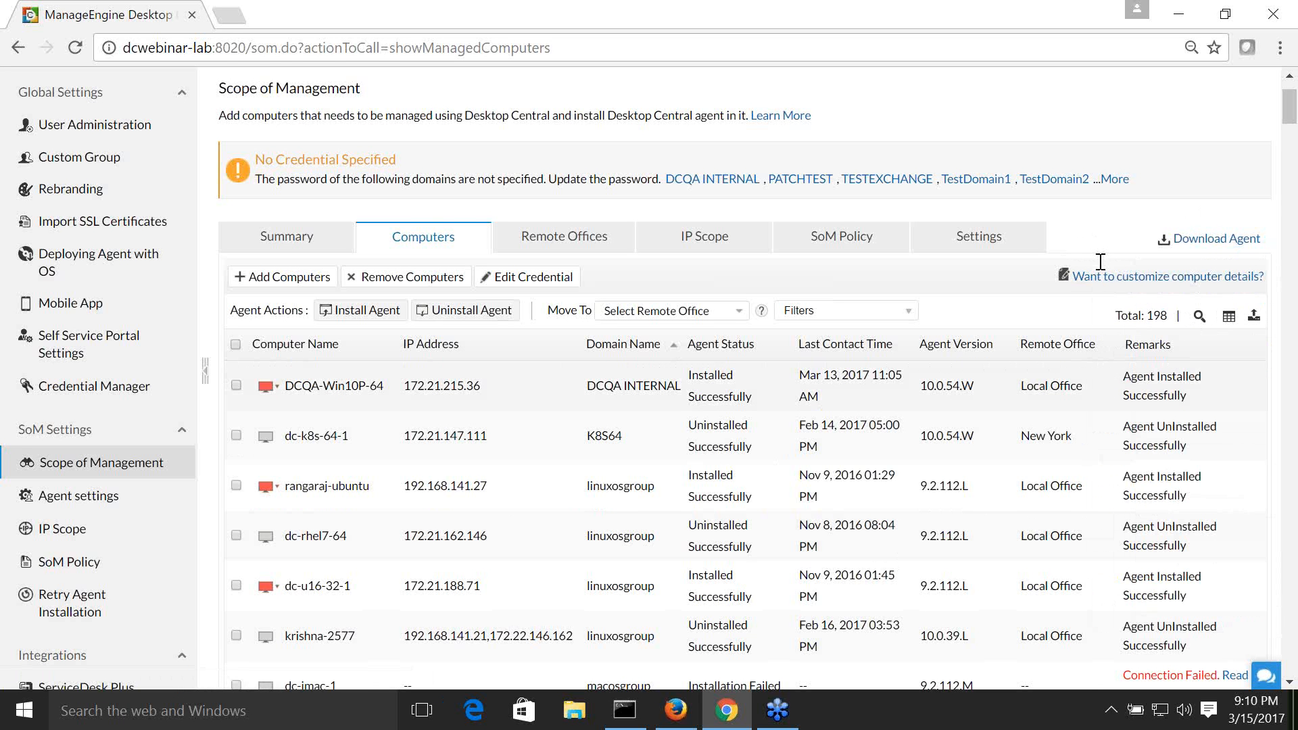
{"action": "scroll", "coordinate": [1100, 262], "scroll_direction": "down", "scroll_amount": 1}
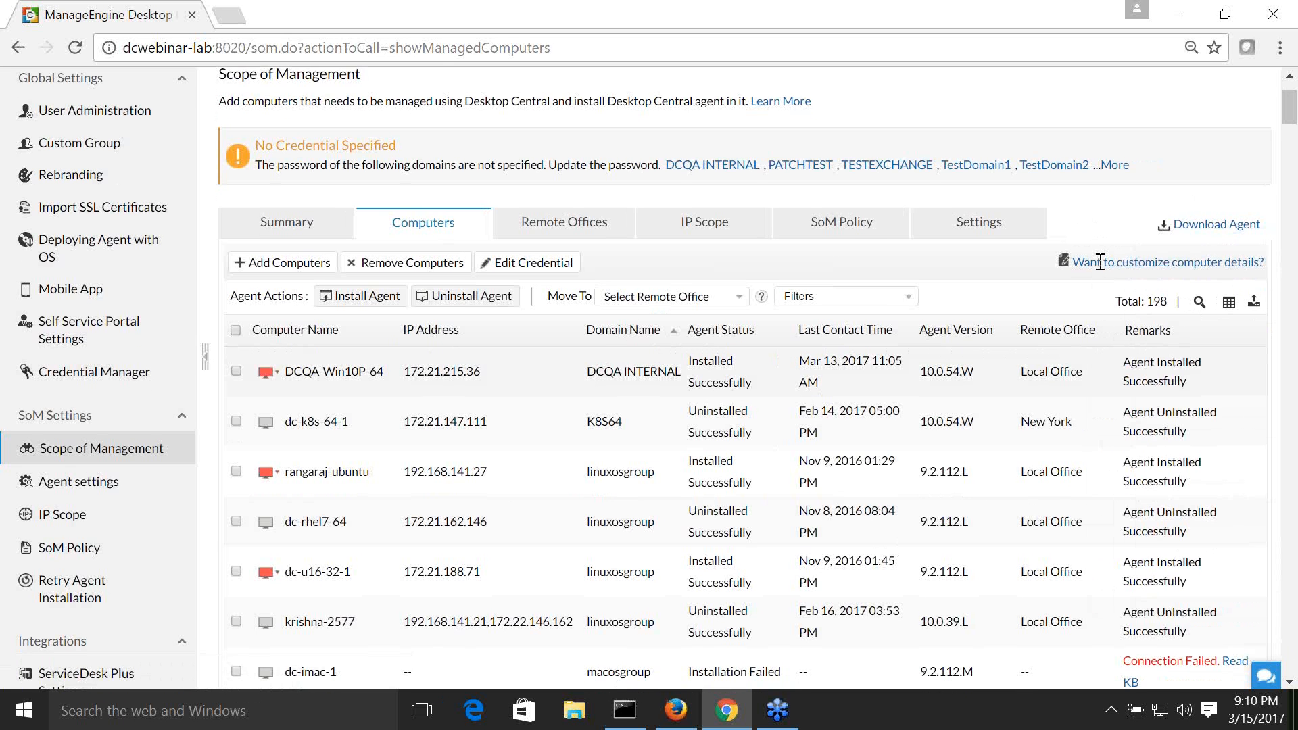
{"action": "scroll", "coordinate": [1100, 261], "scroll_direction": "down", "scroll_amount": 20}
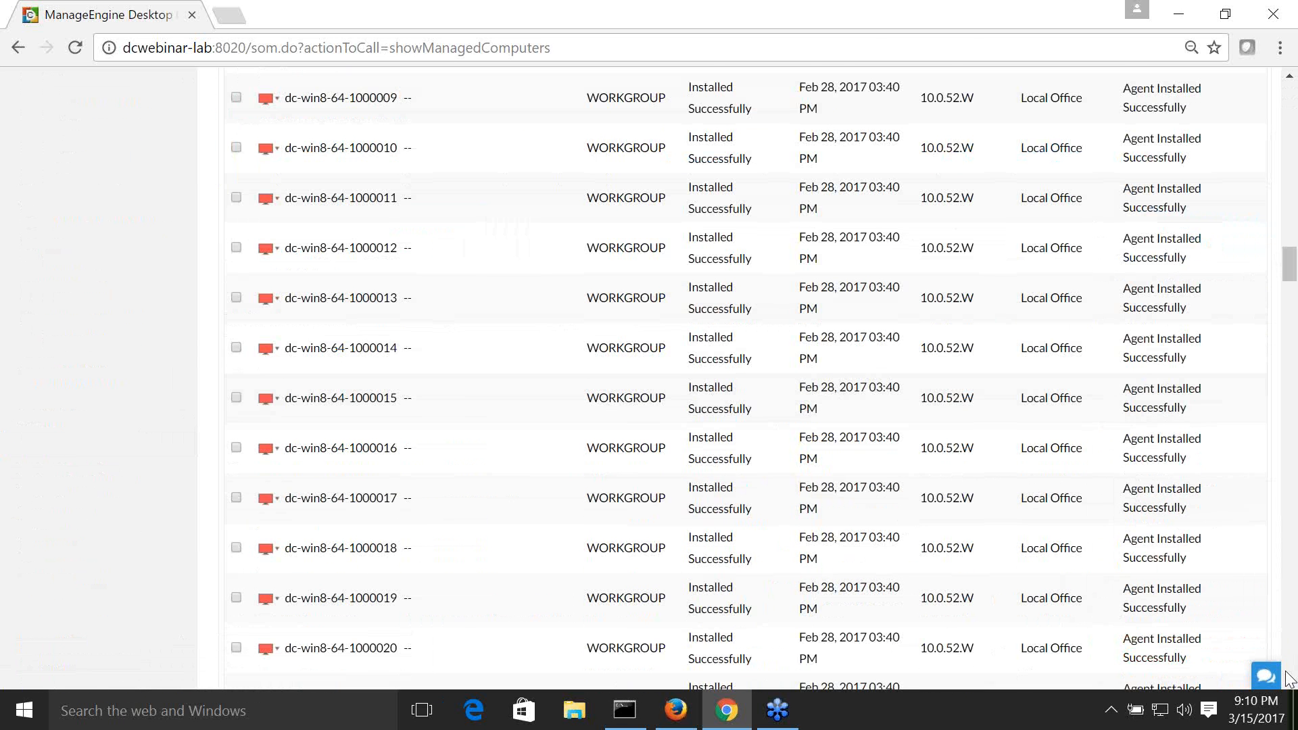
{"action": "scroll", "coordinate": [1288, 678], "scroll_direction": "down", "scroll_amount": 20}
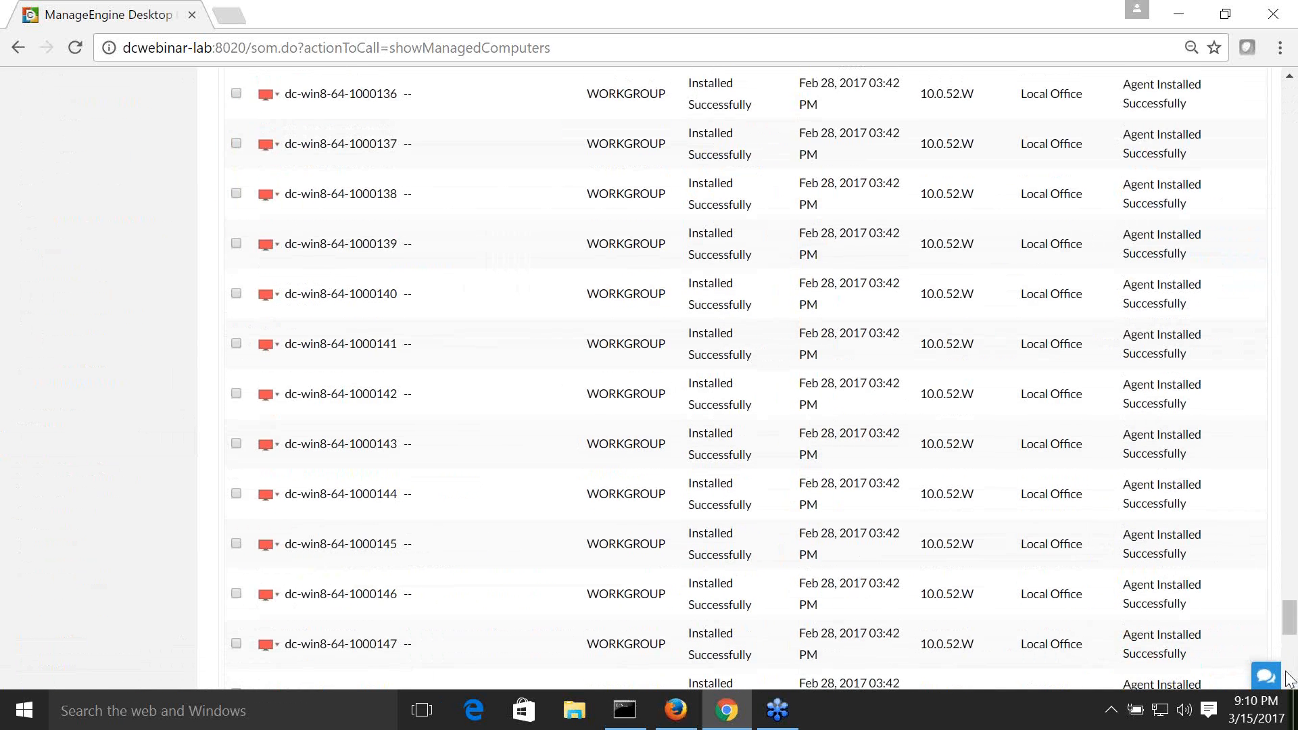
{"action": "scroll", "coordinate": [1288, 678], "scroll_direction": "down", "scroll_amount": 20}
{"action": "left_click_drag", "start_coordinate": [677, 532], "coordinate": [501, 533]}
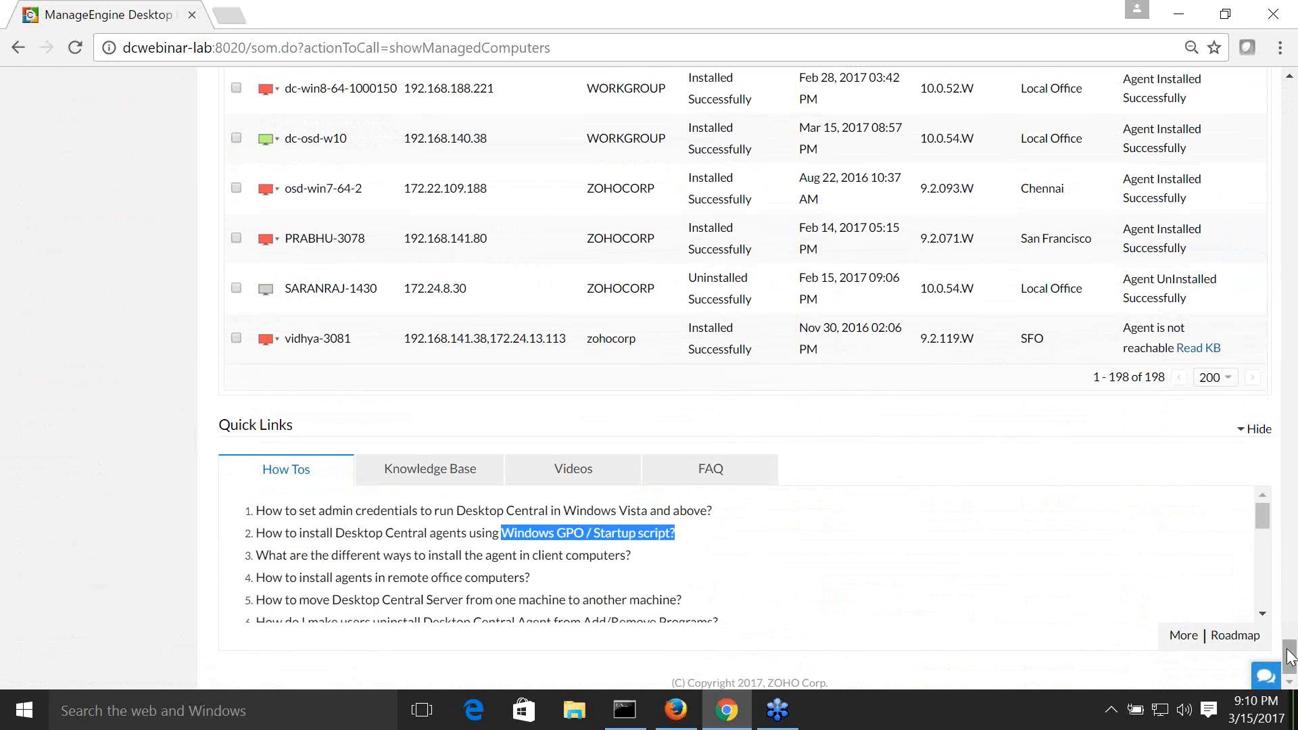
{"action": "left_click_drag", "start_coordinate": [1293, 659], "coordinate": [1274, 103]}
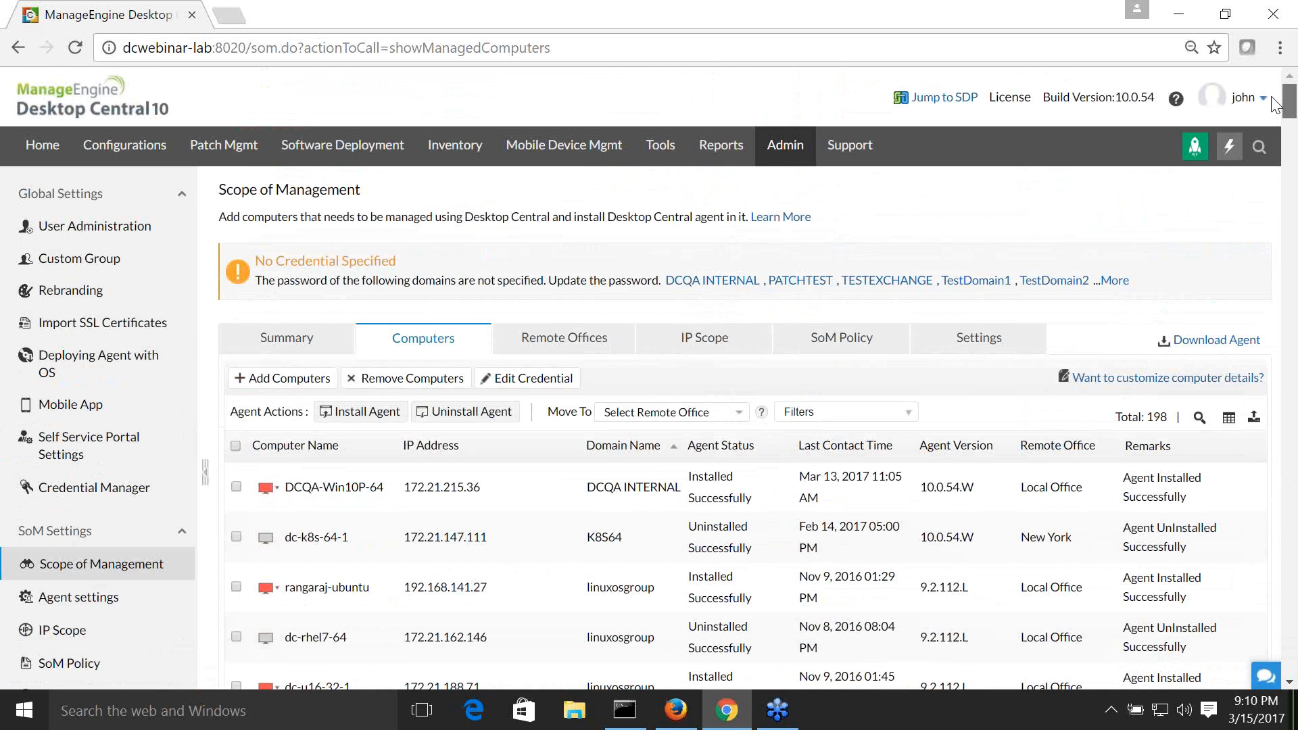
Step: View the knowledge base article for dc-imac-1's failed agent installation and close it
{"action": "scroll", "coordinate": [740, 488], "scroll_direction": "down", "scroll_amount": 3}
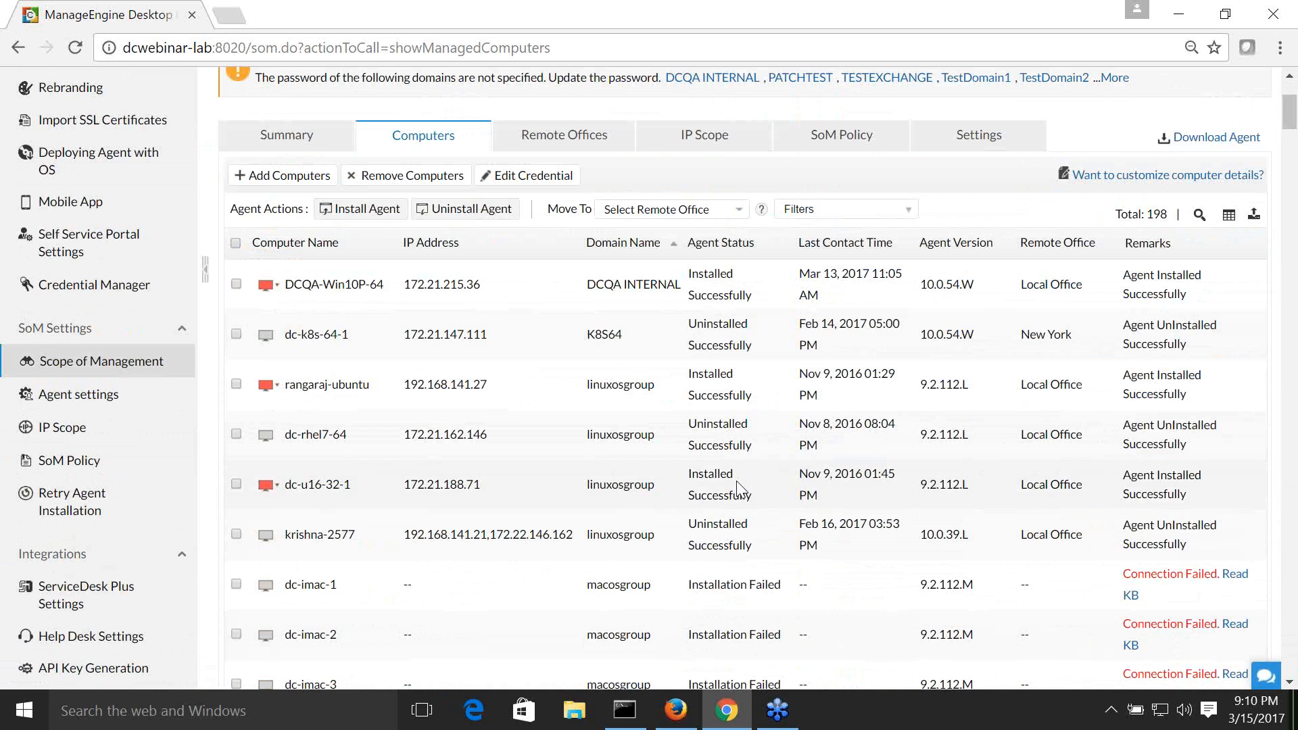
{"action": "scroll", "coordinate": [740, 488], "scroll_direction": "down", "scroll_amount": 1}
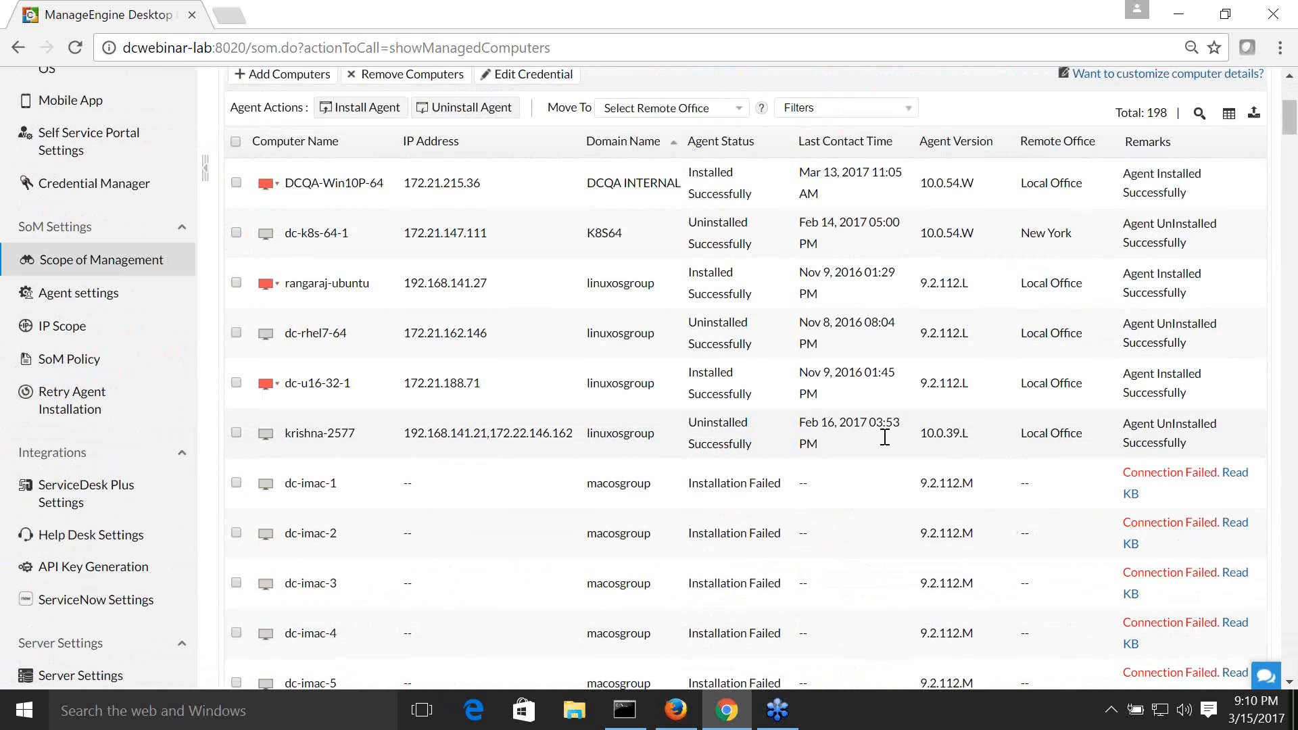
{"action": "scroll", "coordinate": [885, 436], "scroll_direction": "down", "scroll_amount": 1}
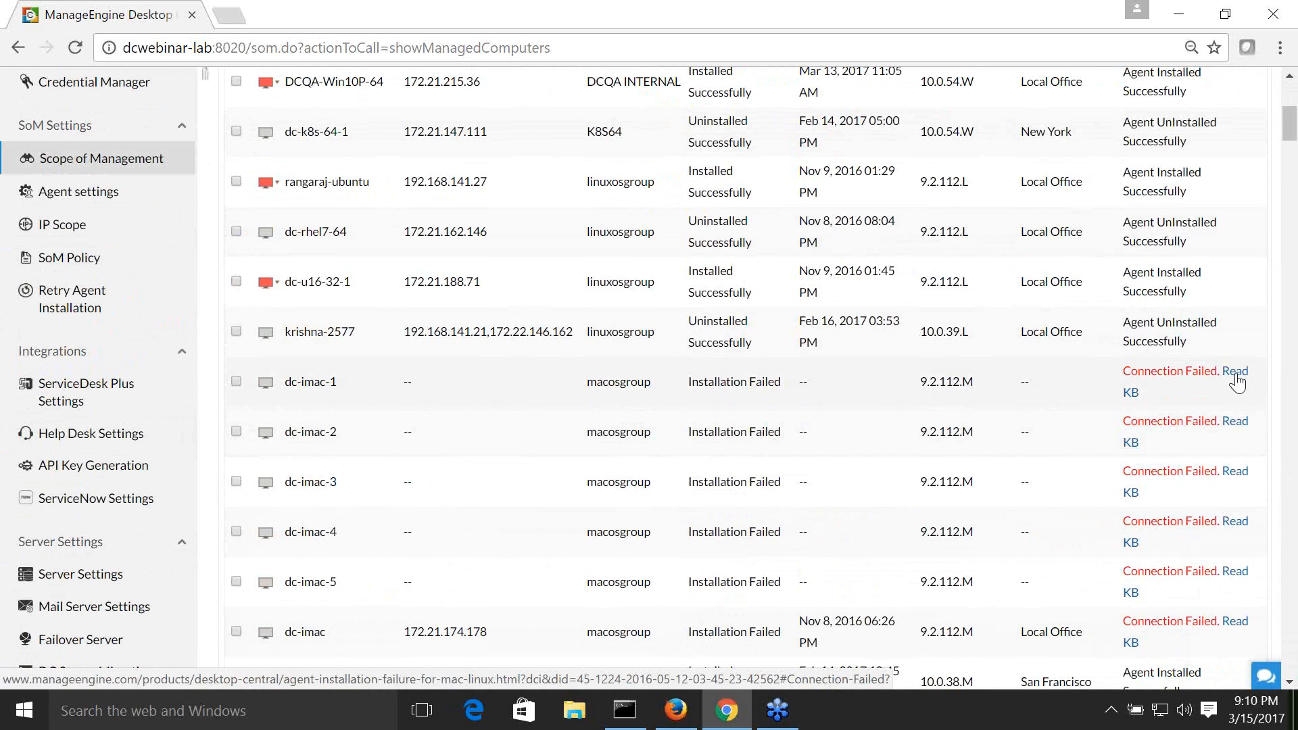
{"action": "left_click", "coordinate": [1235, 373]}
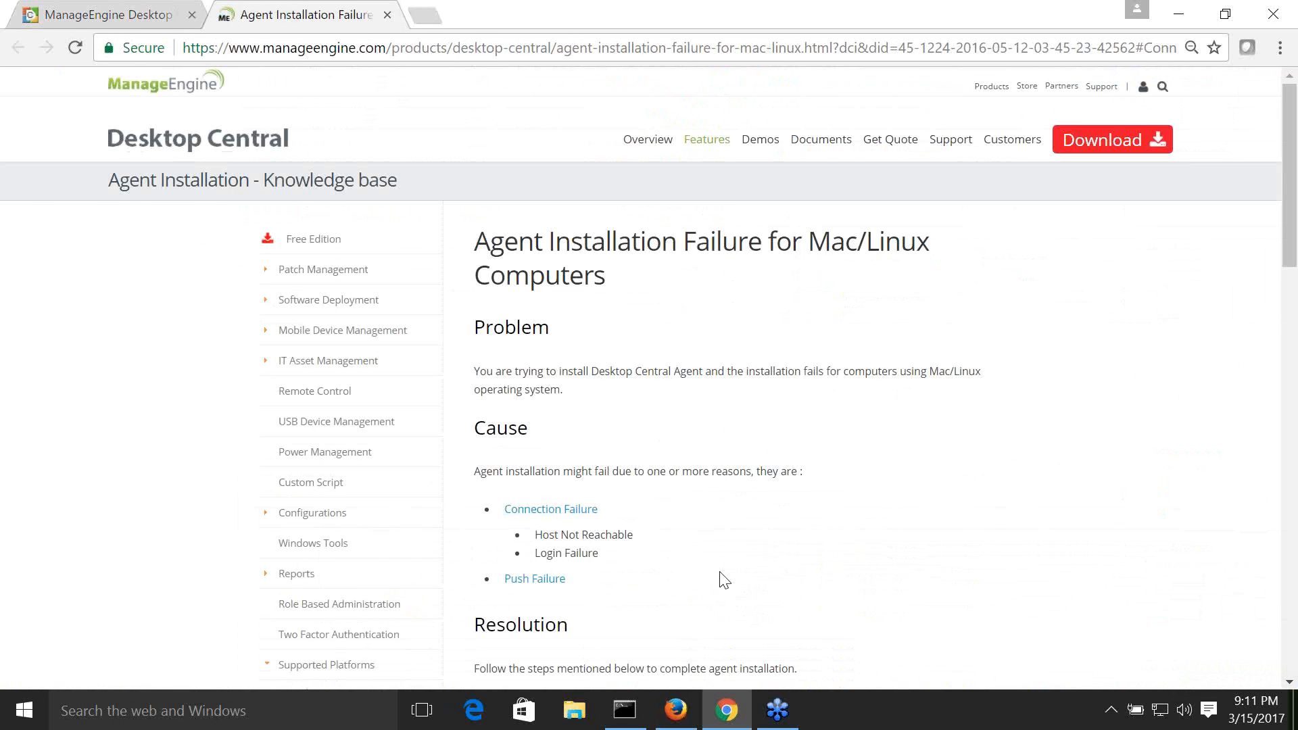
{"action": "key", "text": "ctrl+w"}
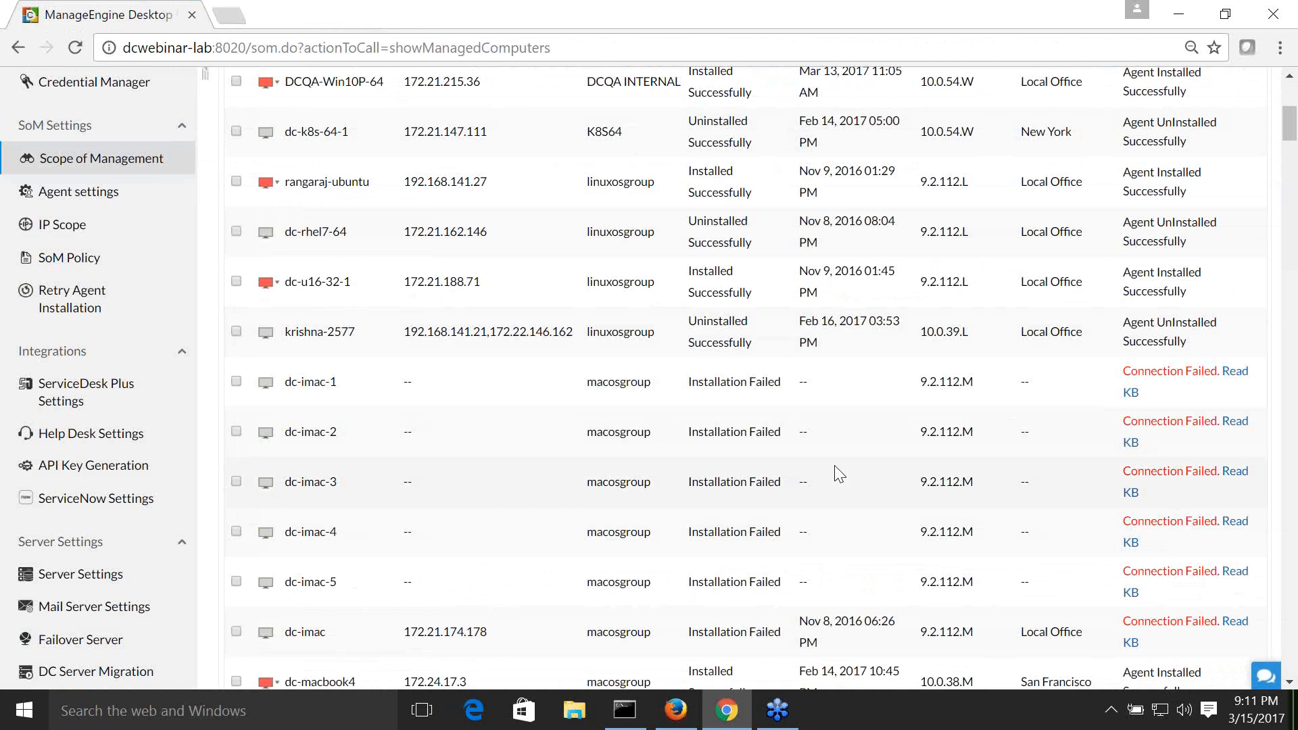
Step: Mark the second and third computers in the managed computers list and unmark both
{"action": "scroll", "coordinate": [838, 474], "scroll_direction": "up", "scroll_amount": 1}
{"action": "scroll", "coordinate": [839, 473], "scroll_direction": "up", "scroll_amount": 6}
{"action": "scroll", "coordinate": [754, 481], "scroll_direction": "down", "scroll_amount": 2}
{"action": "left_click", "coordinate": [234, 435]}
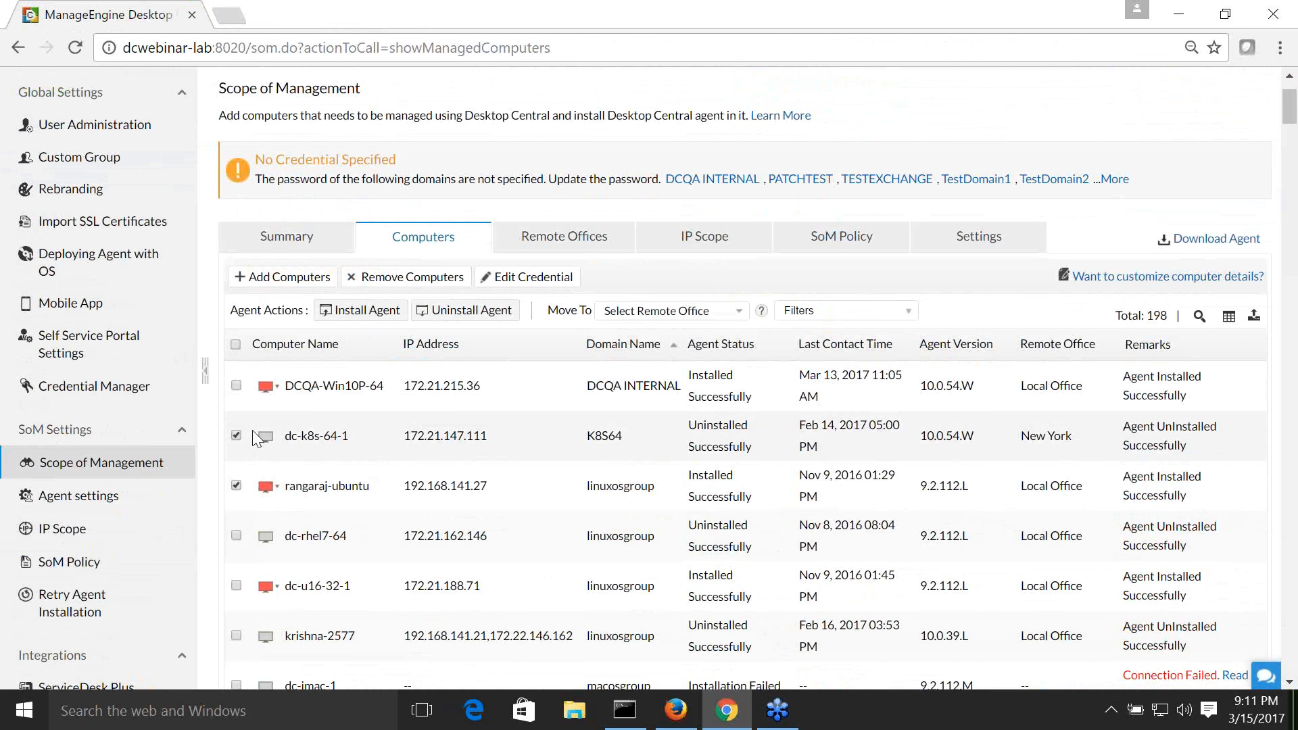
{"action": "left_click", "coordinate": [238, 486]}
{"action": "left_click", "coordinate": [236, 434]}
Step: Open Agent settings in a new browser tab and review the domain choices for grouping Mac computers
{"action": "right_click", "coordinate": [107, 497]}
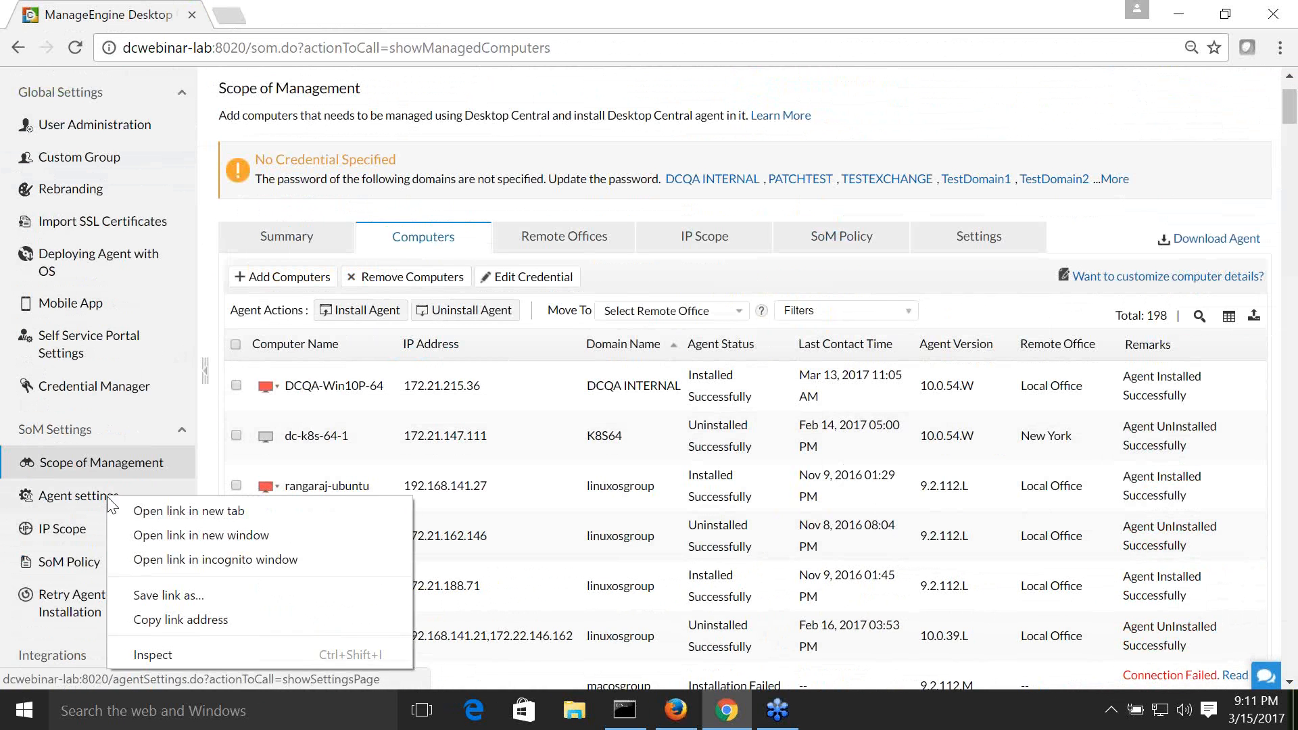
{"action": "left_click", "coordinate": [118, 509]}
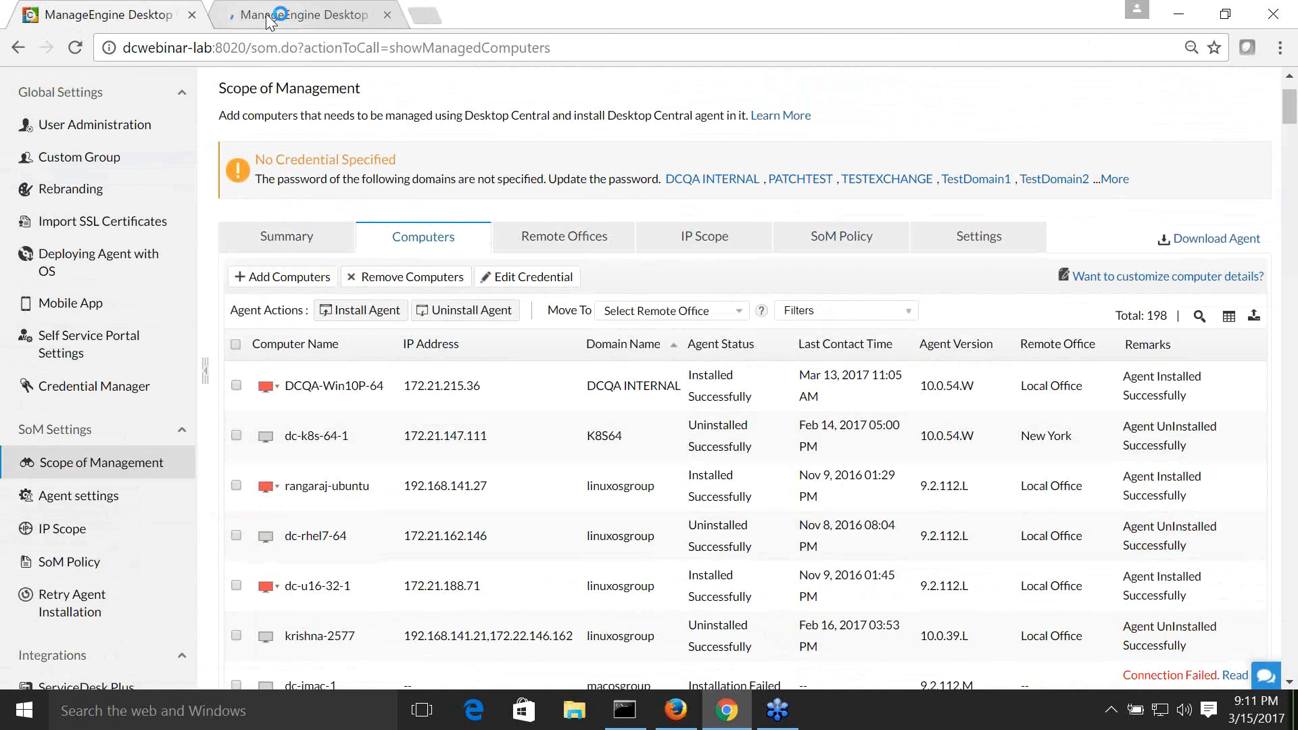
{"action": "left_click", "coordinate": [271, 21]}
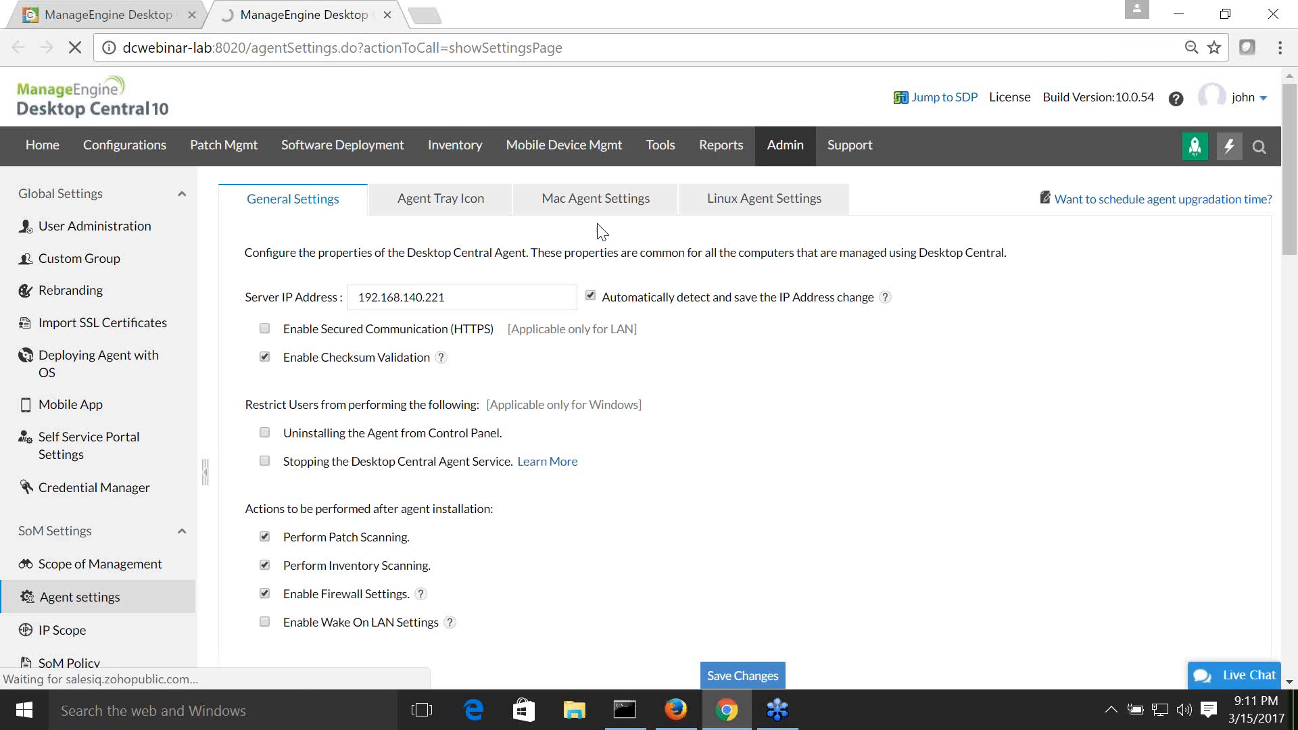
{"action": "left_click", "coordinate": [602, 203]}
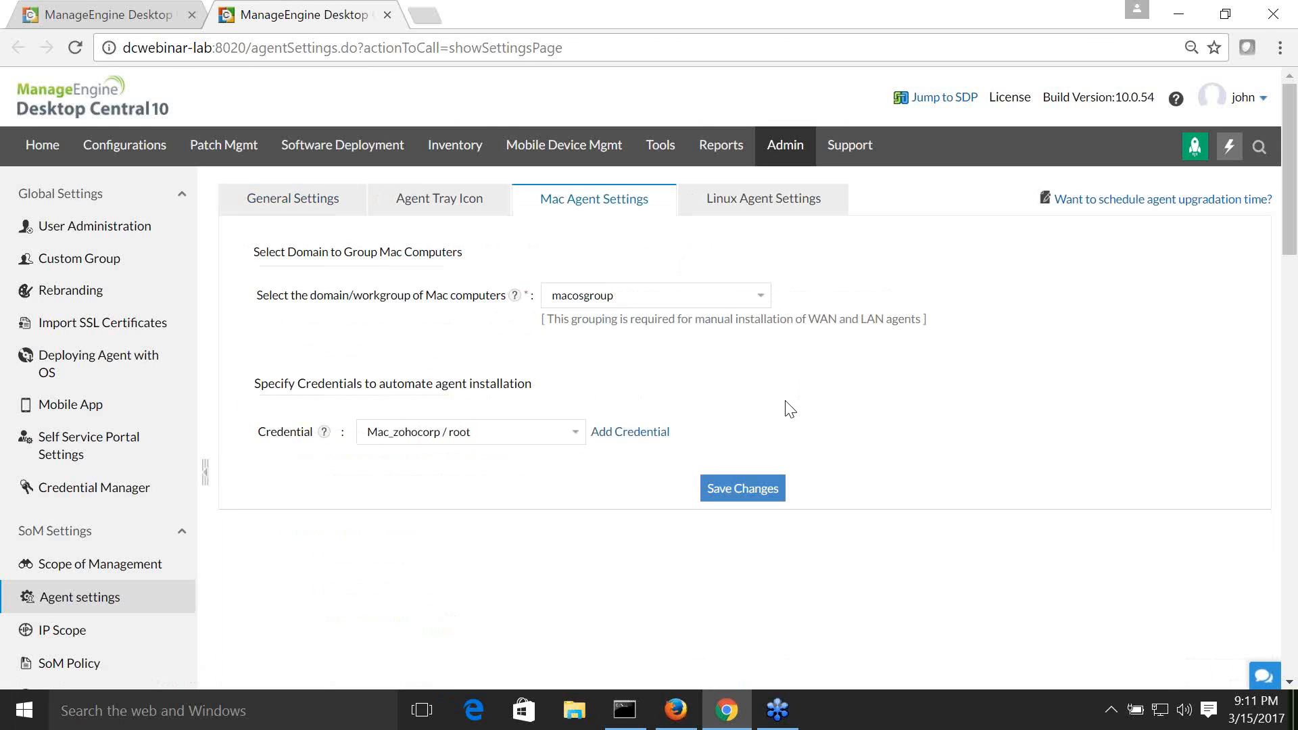
{"action": "left_click", "coordinate": [753, 297]}
{"action": "left_click", "coordinate": [760, 297]}
Step: Review the Linux agent settings and their domain choices, and close the Agent settings page
{"action": "left_click", "coordinate": [729, 206]}
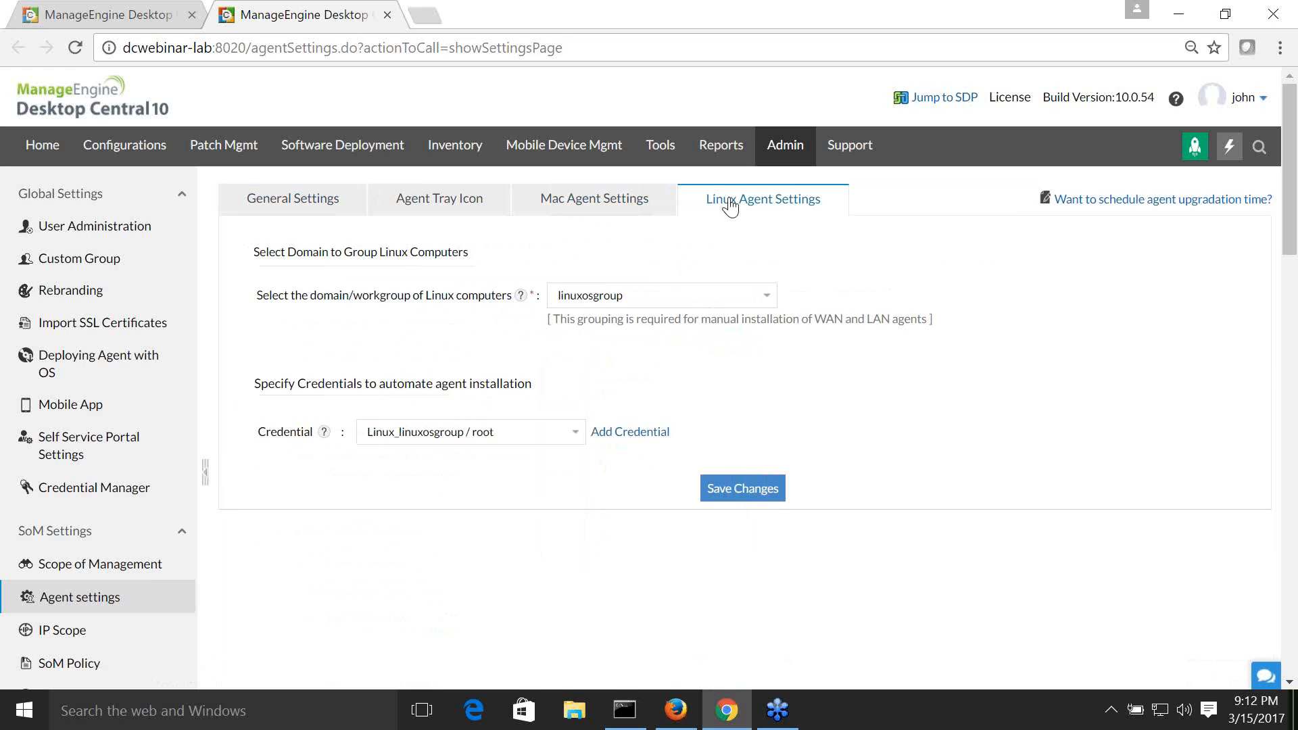
{"action": "left_click", "coordinate": [768, 298]}
{"action": "left_click", "coordinate": [387, 14]}
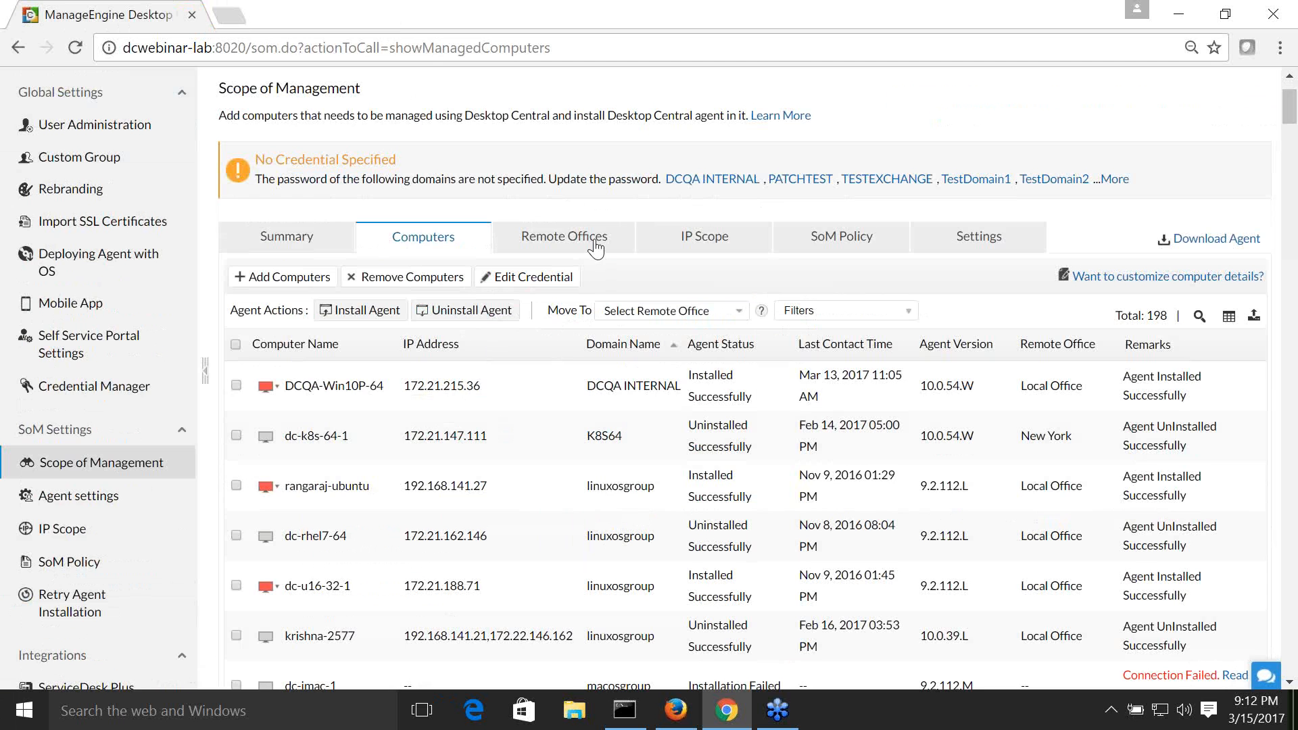
Step: View the list of remote offices and the form for adding a remote office, and return to the list
{"action": "left_click", "coordinate": [580, 236]}
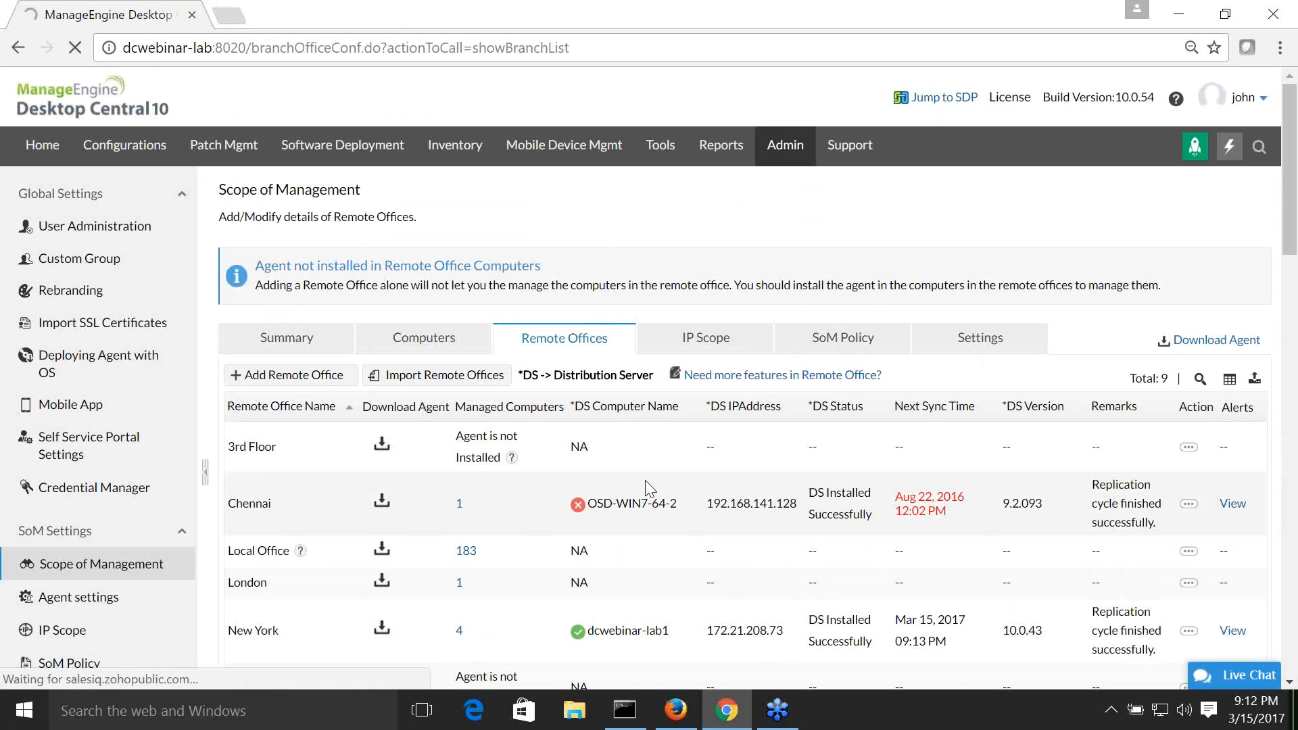
{"action": "scroll", "coordinate": [645, 480], "scroll_direction": "down", "scroll_amount": 2}
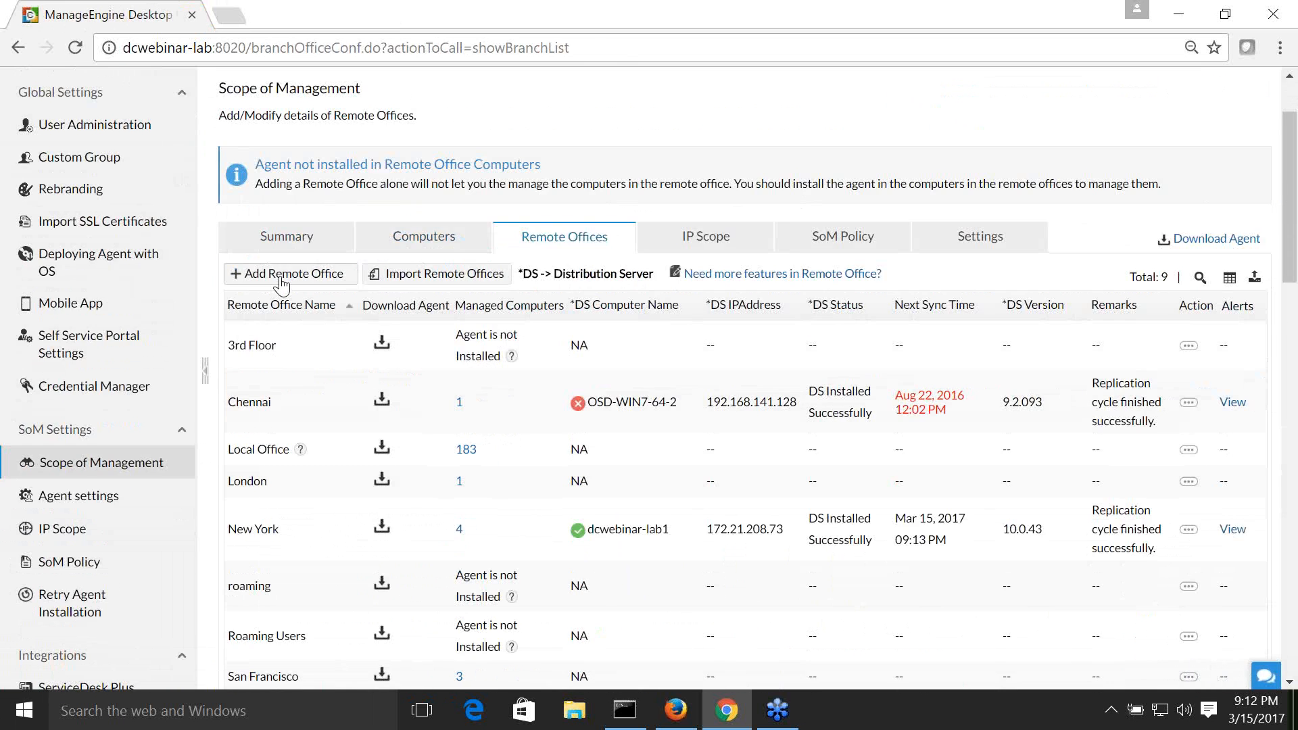
{"action": "left_click", "coordinate": [284, 274]}
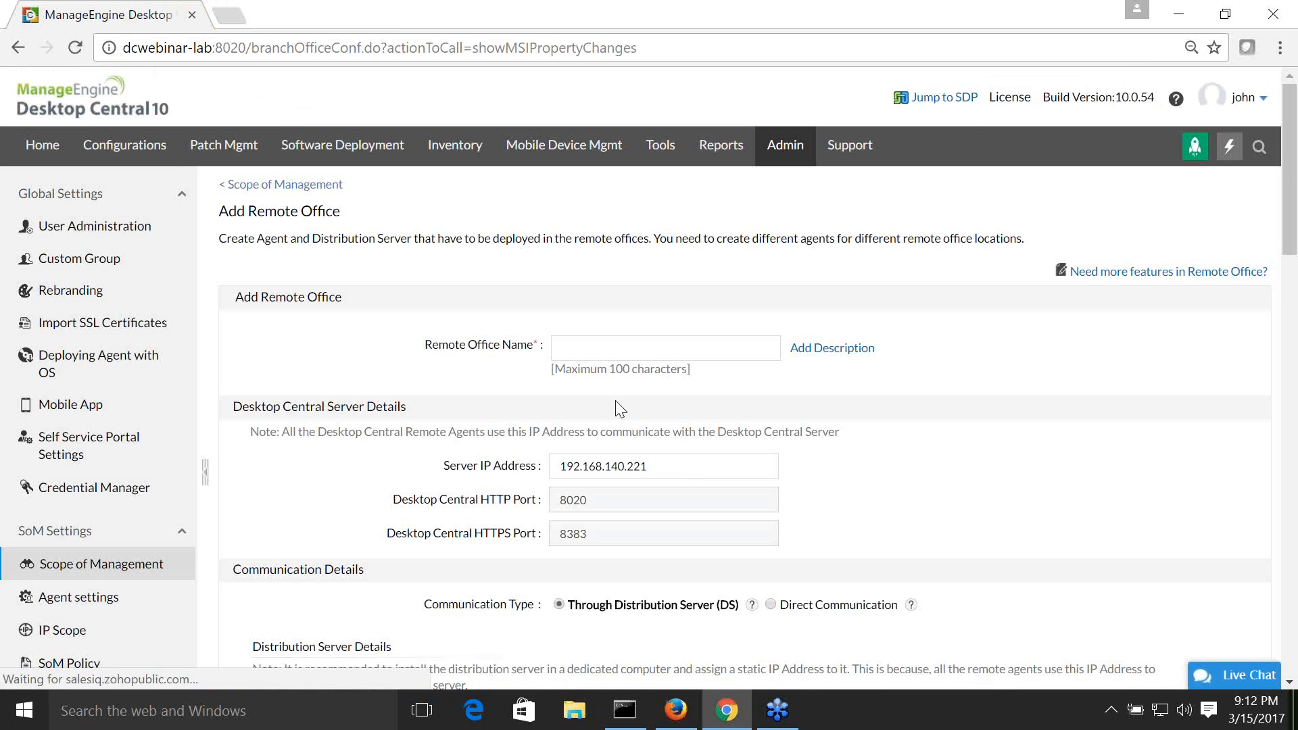
{"action": "left_click", "coordinate": [18, 48]}
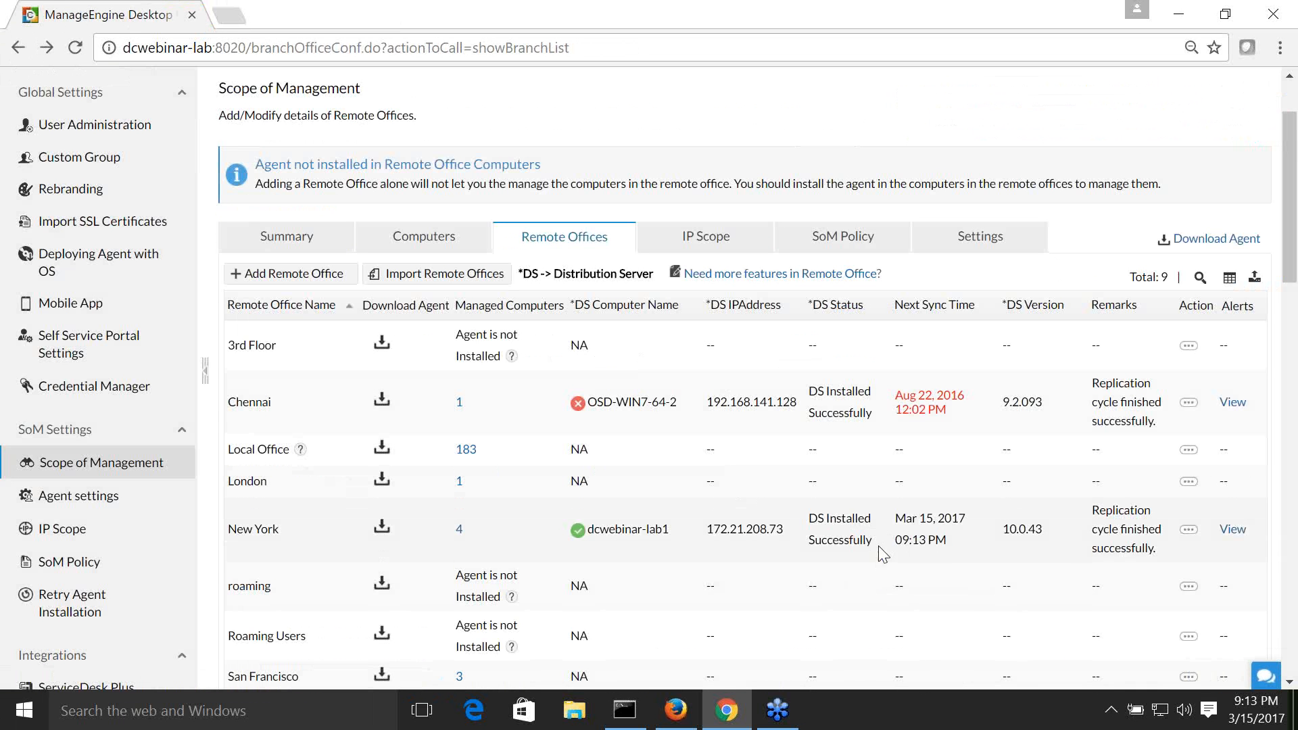
Step: Open the New York remote office for editing and review its name, server IP address and port fields
{"action": "left_click", "coordinate": [1189, 529]}
{"action": "left_click", "coordinate": [1095, 565]}
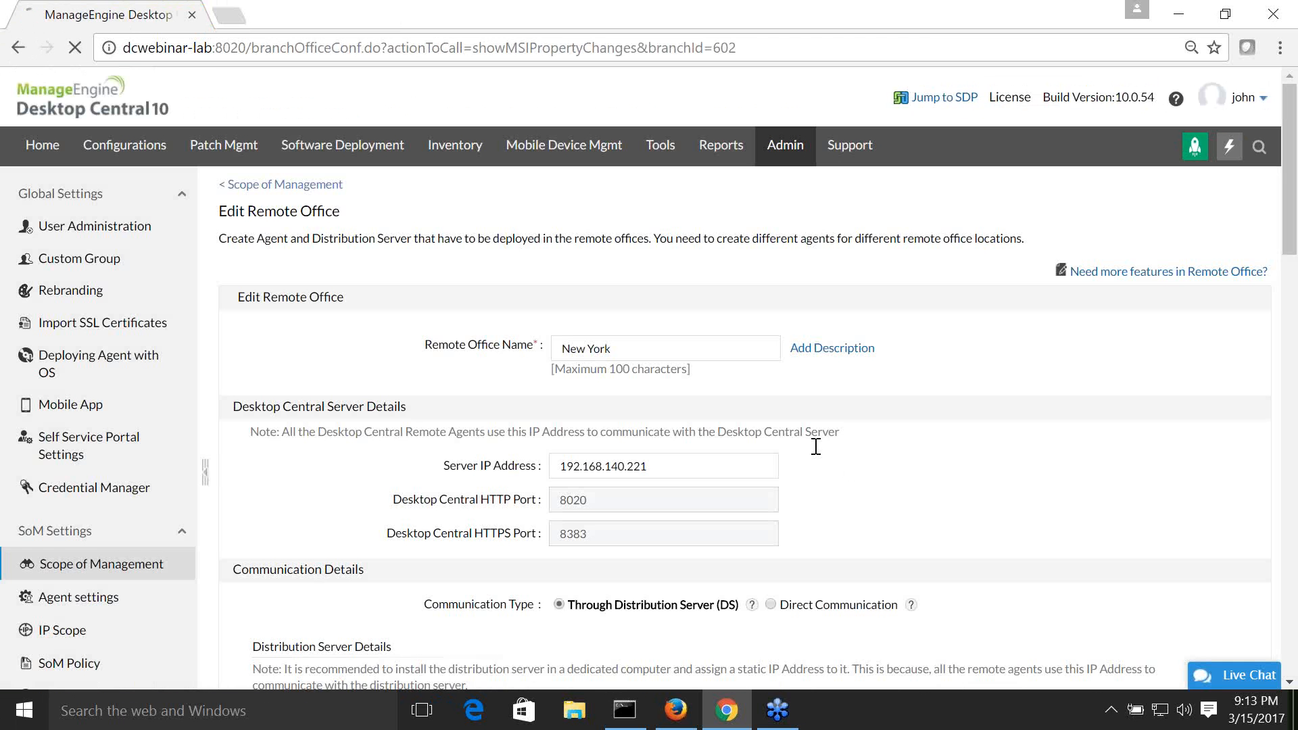
{"action": "left_click_drag", "start_coordinate": [630, 350], "coordinate": [527, 351]}
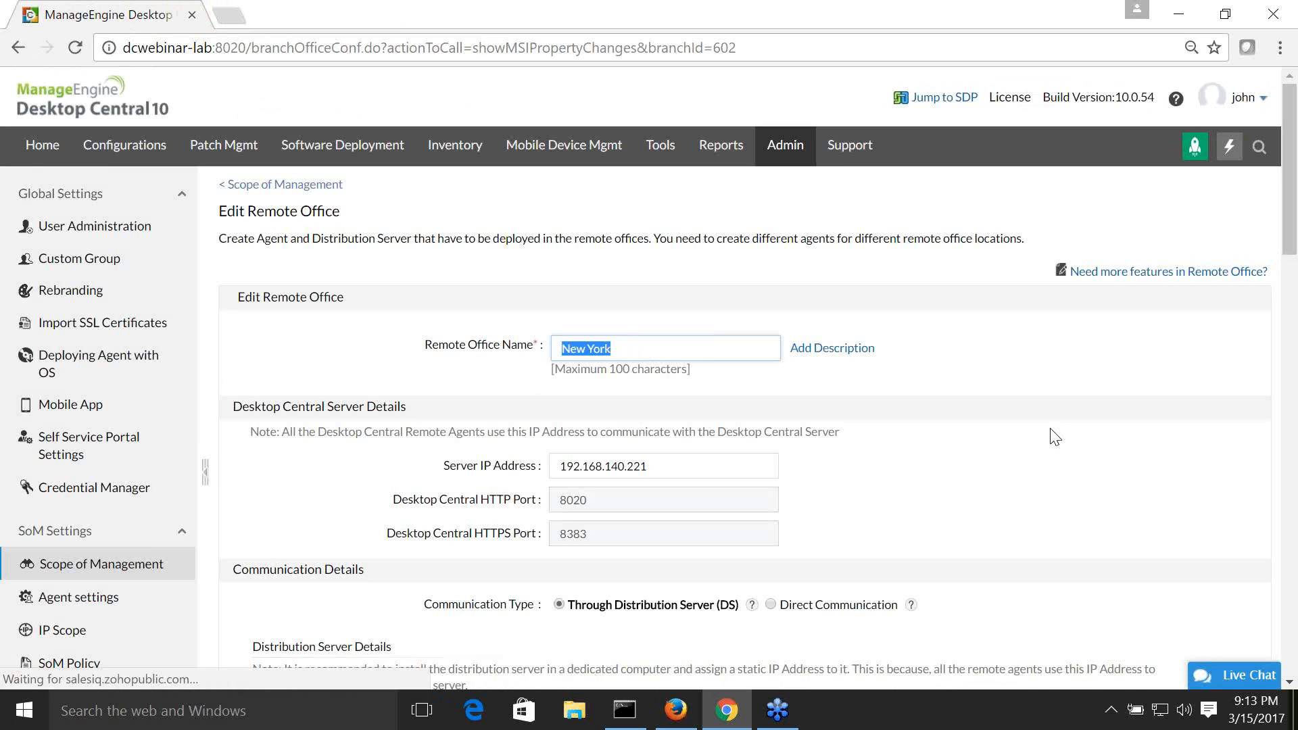
{"action": "scroll", "coordinate": [1055, 437], "scroll_direction": "down", "scroll_amount": 3}
{"action": "left_click_drag", "start_coordinate": [651, 264], "coordinate": [533, 264]}
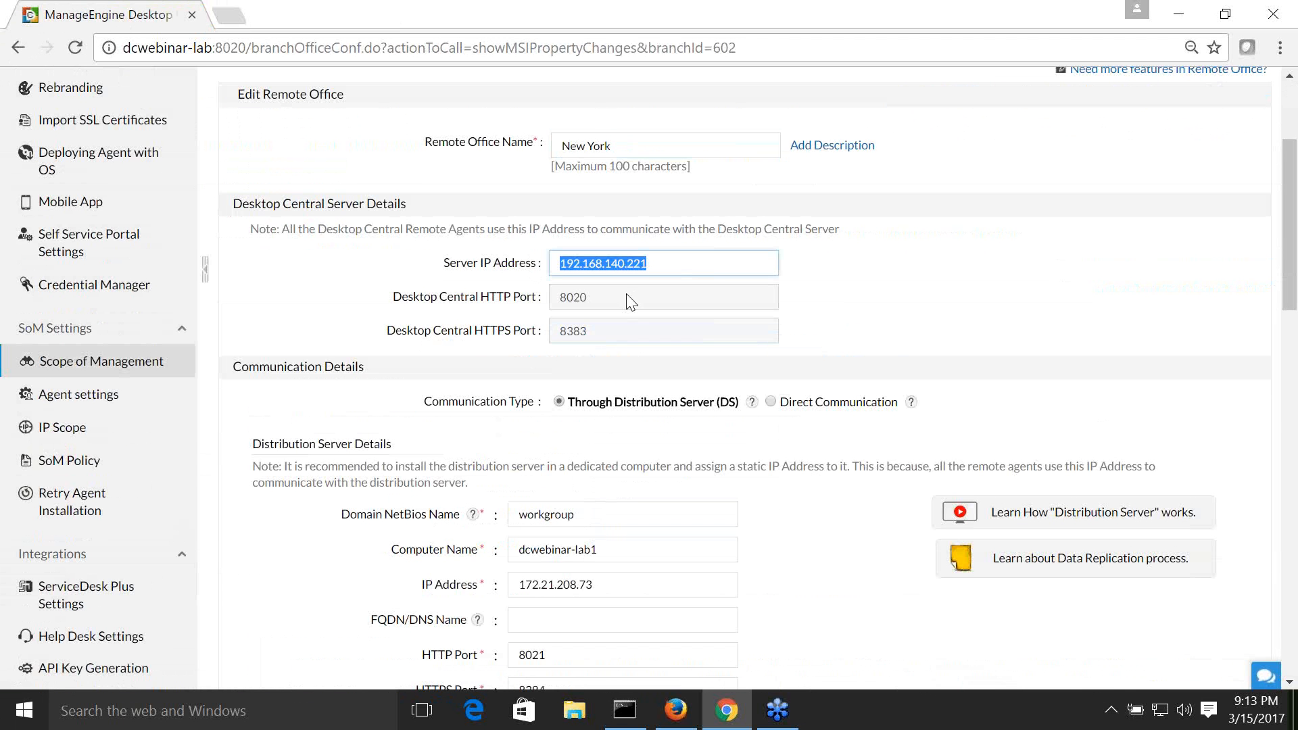
{"action": "left_click", "coordinate": [611, 302]}
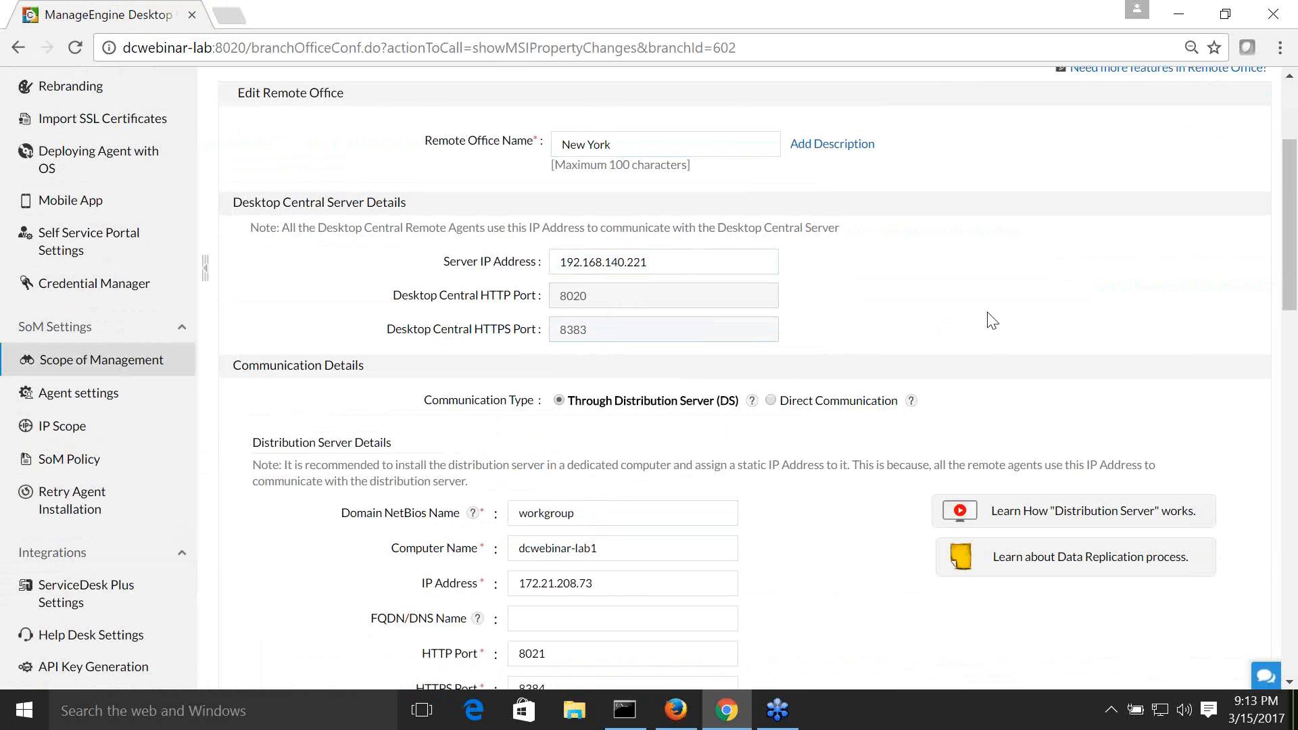
Step: Review the communication type options and read the help note on the Distribution Server choice
{"action": "scroll", "coordinate": [872, 372], "scroll_direction": "down", "scroll_amount": 3}
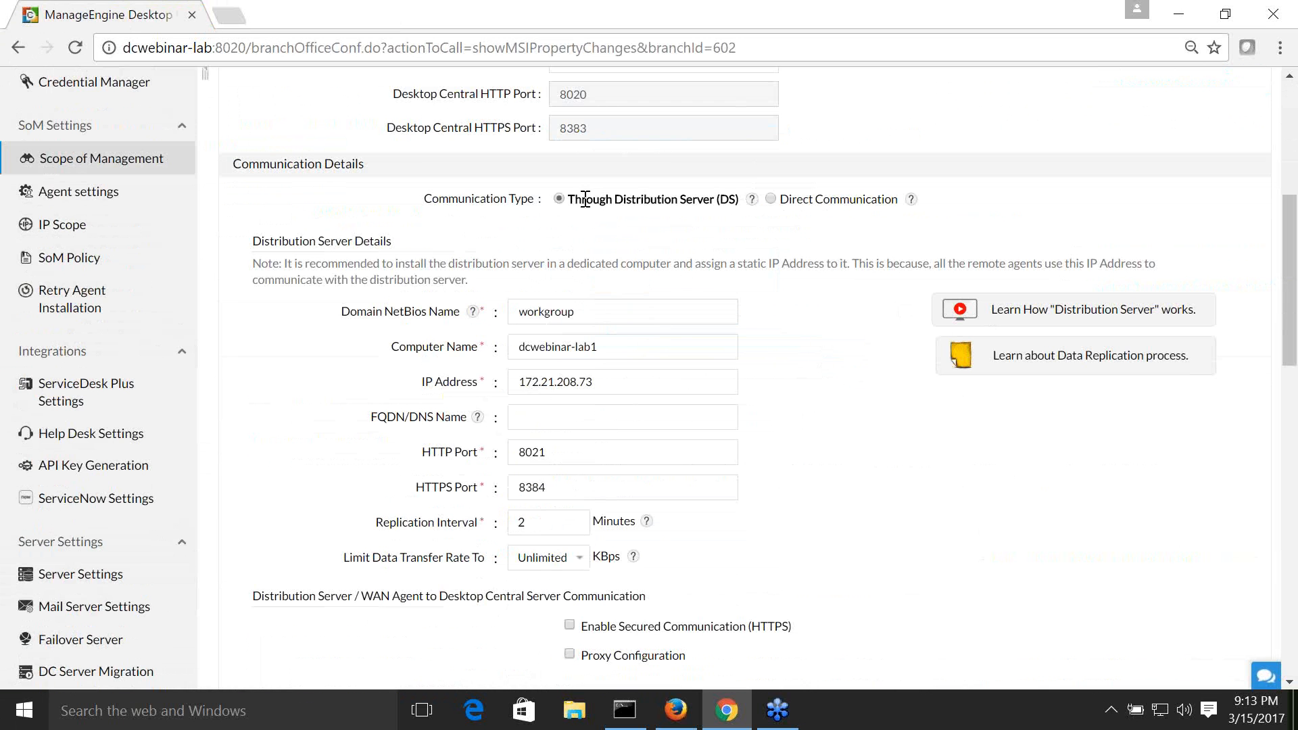
{"action": "left_click_drag", "start_coordinate": [613, 200], "coordinate": [720, 200]}
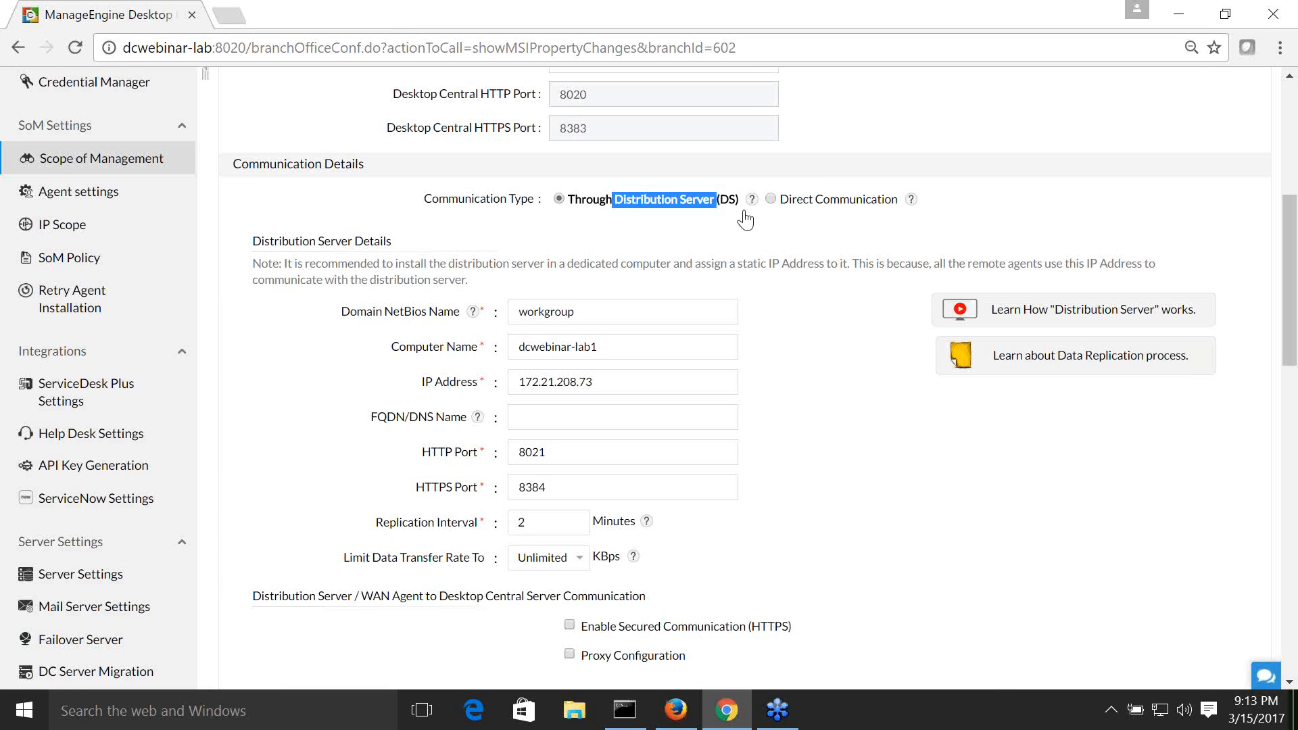
{"action": "mouse_move", "coordinate": [753, 200]}
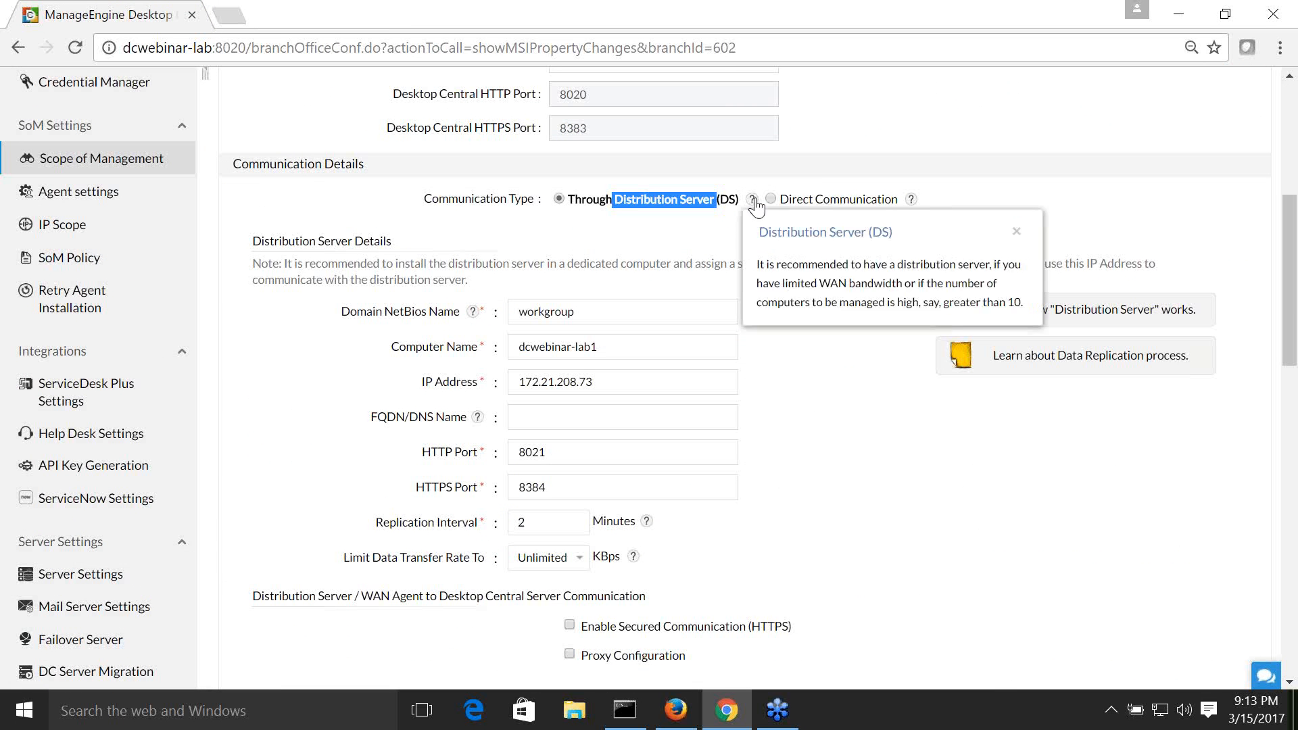
{"action": "left_click", "coordinate": [1018, 234]}
{"action": "left_click", "coordinate": [729, 246]}
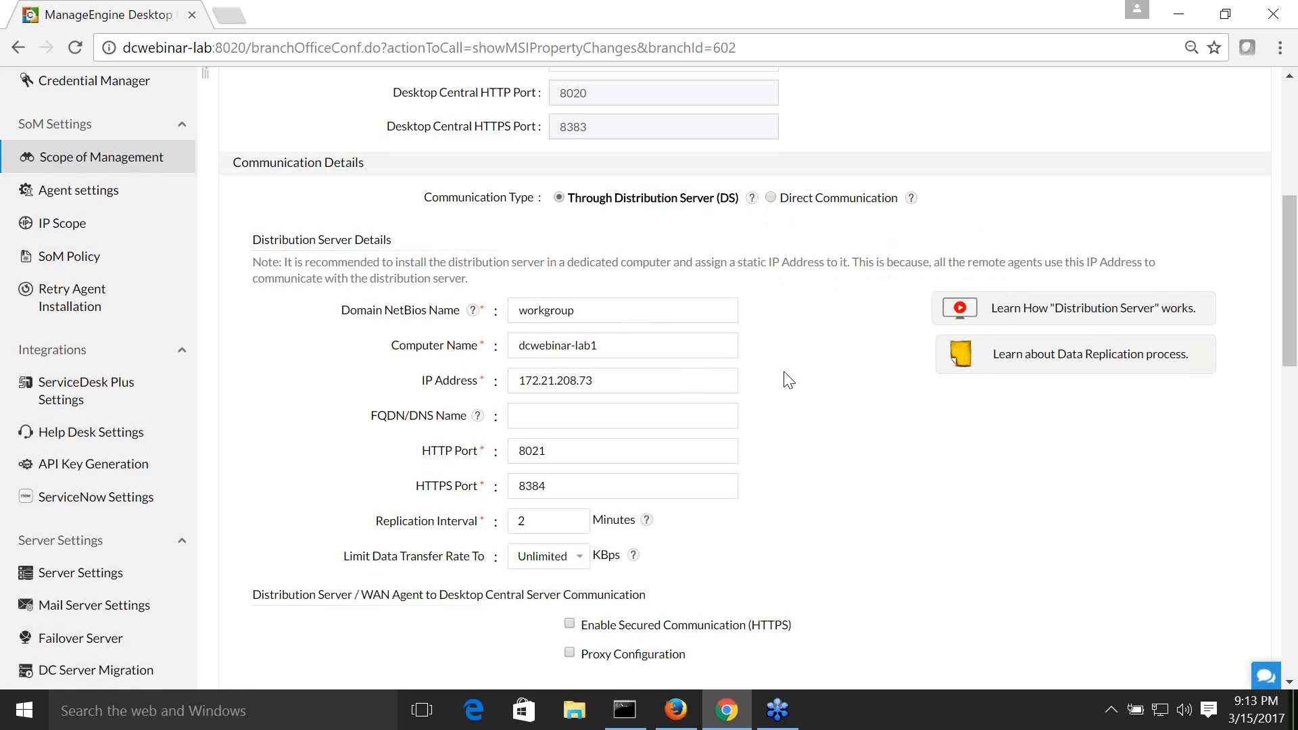
Step: Examine the distribution server's domain NetBIOS name, computer name, HTTP port and HTTPS port
{"action": "scroll", "coordinate": [782, 377], "scroll_direction": "down", "scroll_amount": 1}
{"action": "left_click_drag", "start_coordinate": [591, 210], "coordinate": [497, 212]}
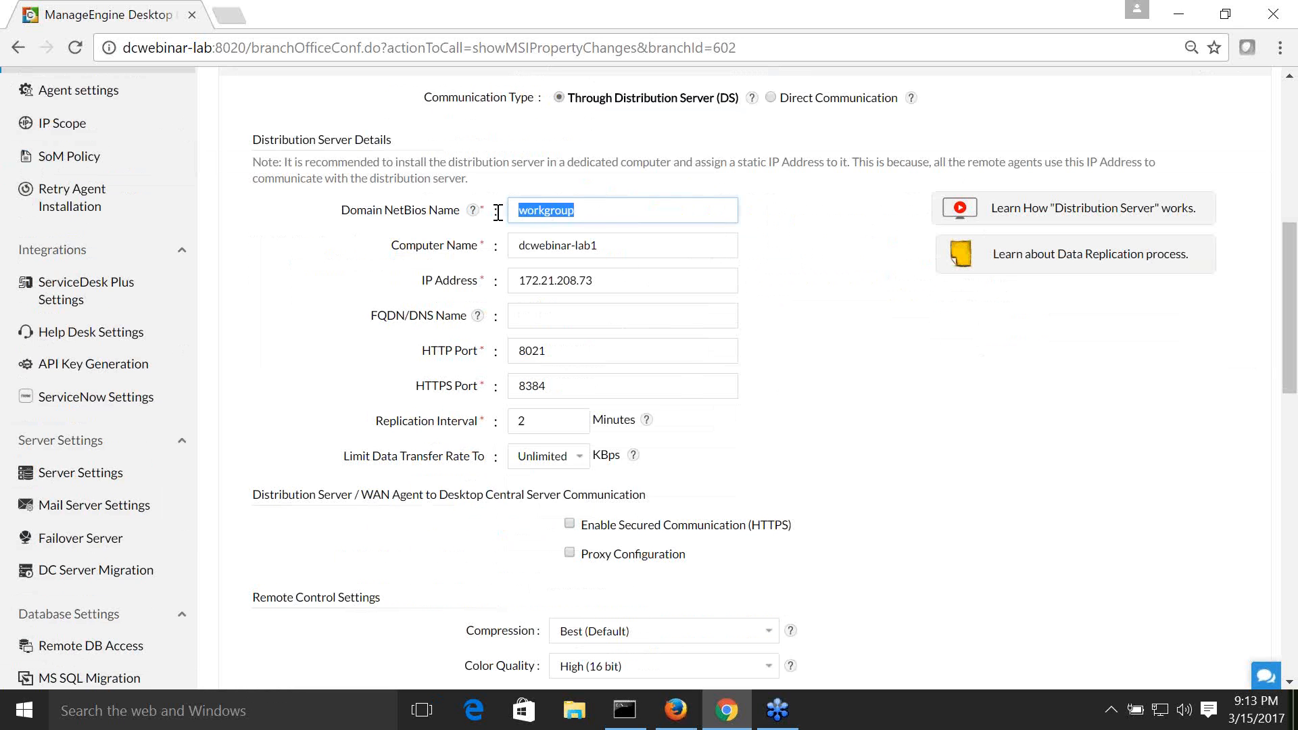
{"action": "left_click", "coordinate": [628, 252]}
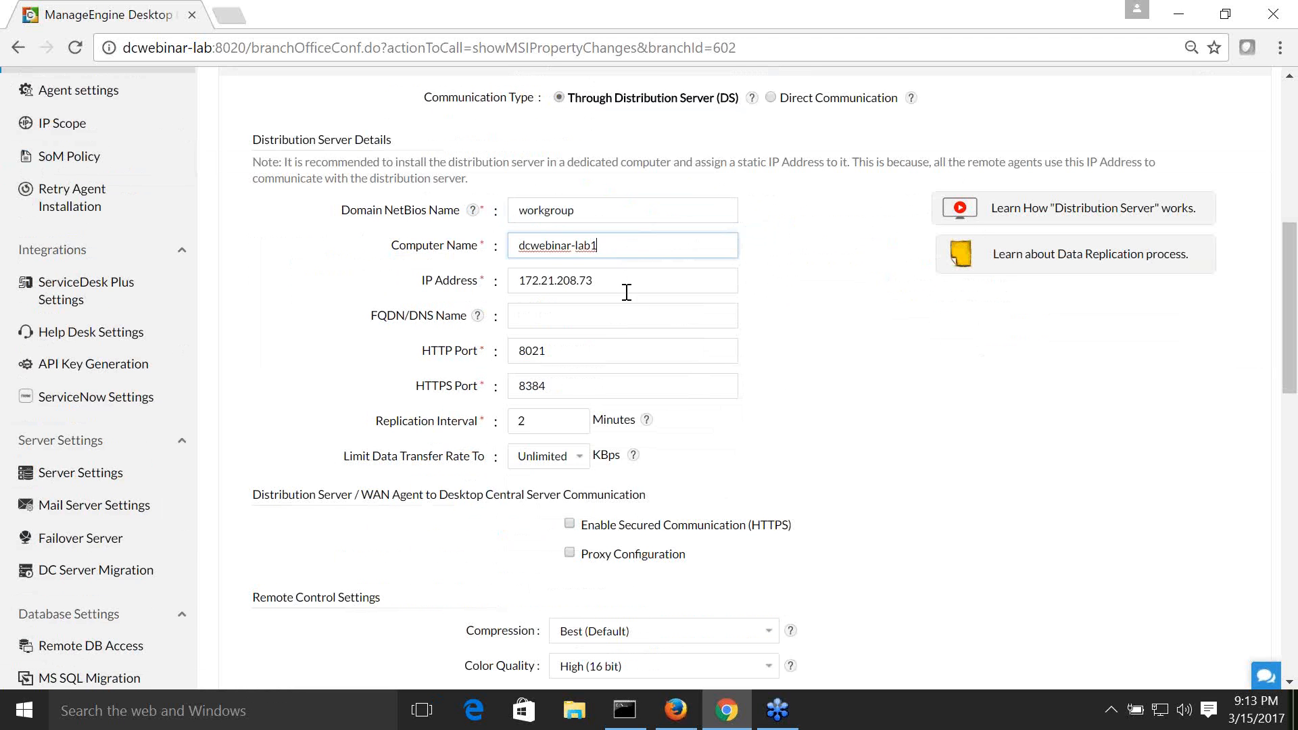
{"action": "left_click_drag", "start_coordinate": [551, 350], "coordinate": [515, 391]}
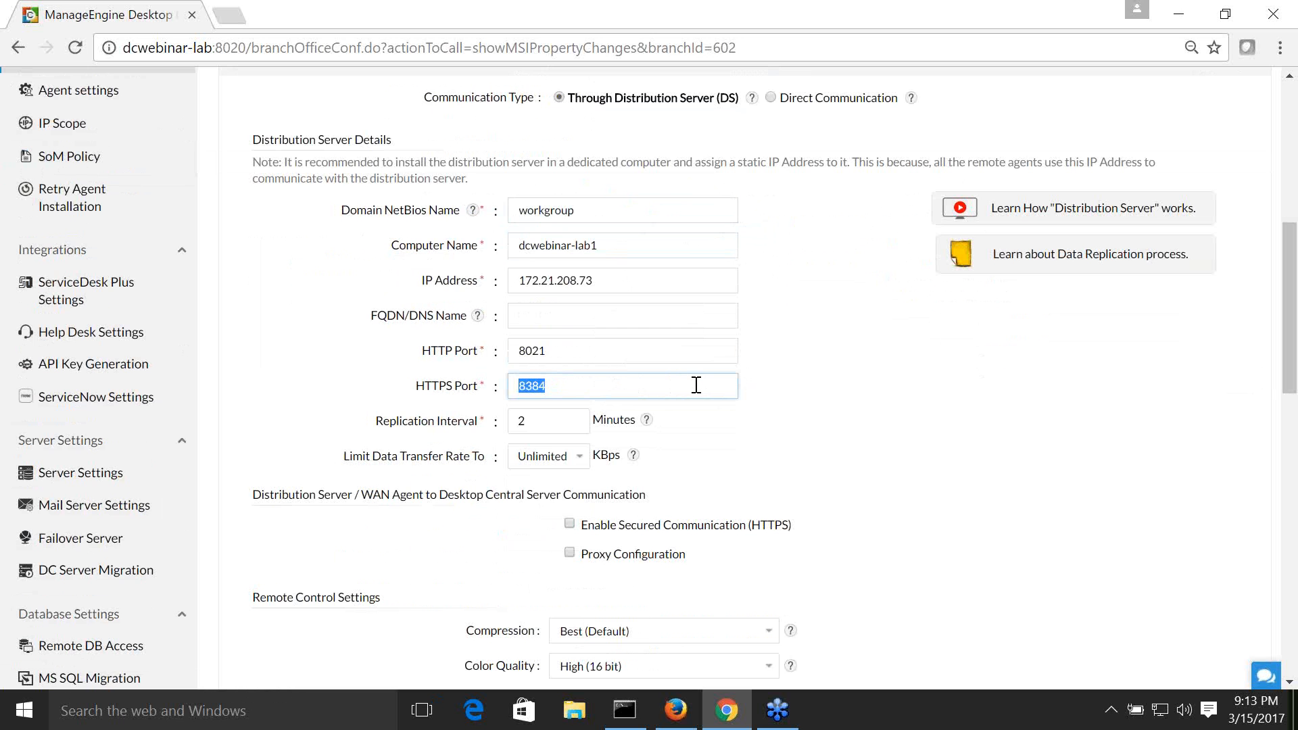
{"action": "left_click", "coordinate": [638, 352]}
{"action": "left_click", "coordinate": [593, 388]}
{"action": "left_click", "coordinate": [618, 352]}
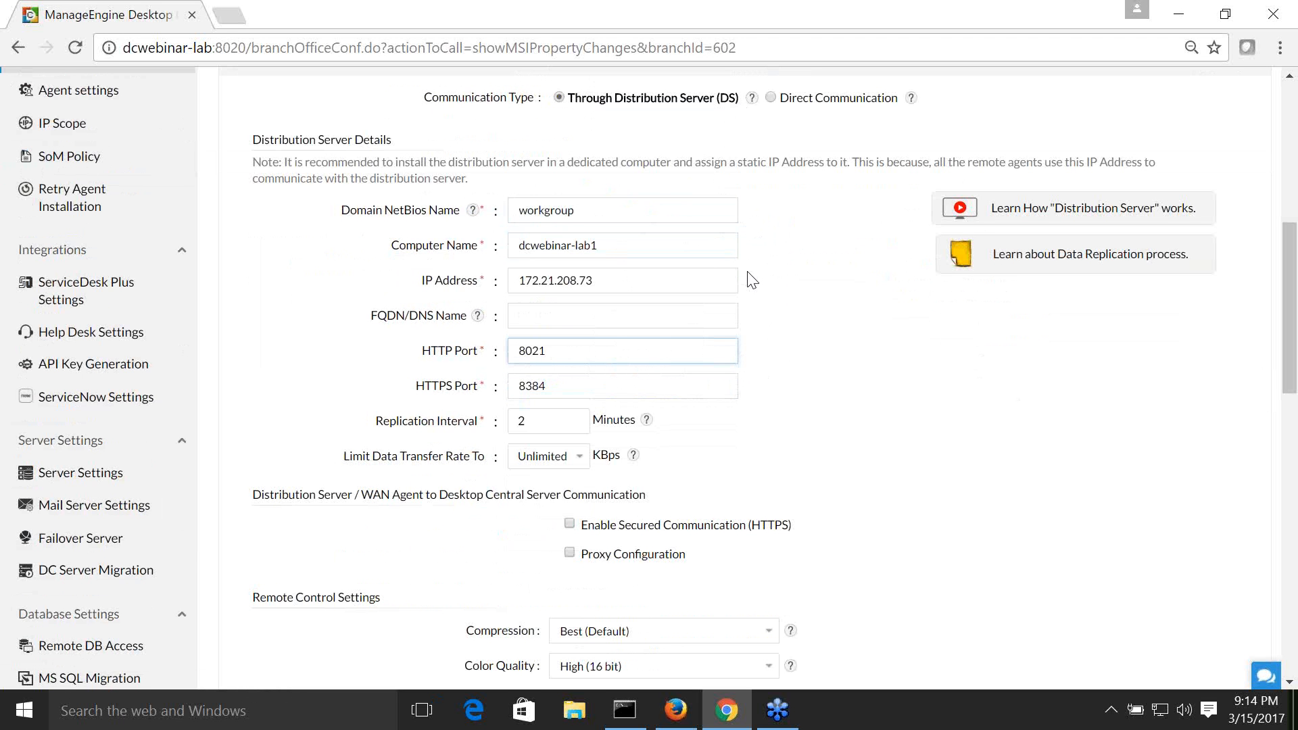
Step: Review the replication interval, limit the data transfer rate to 512 KBps and set it back to Unlimited
{"action": "scroll", "coordinate": [856, 359], "scroll_direction": "down", "scroll_amount": 1}
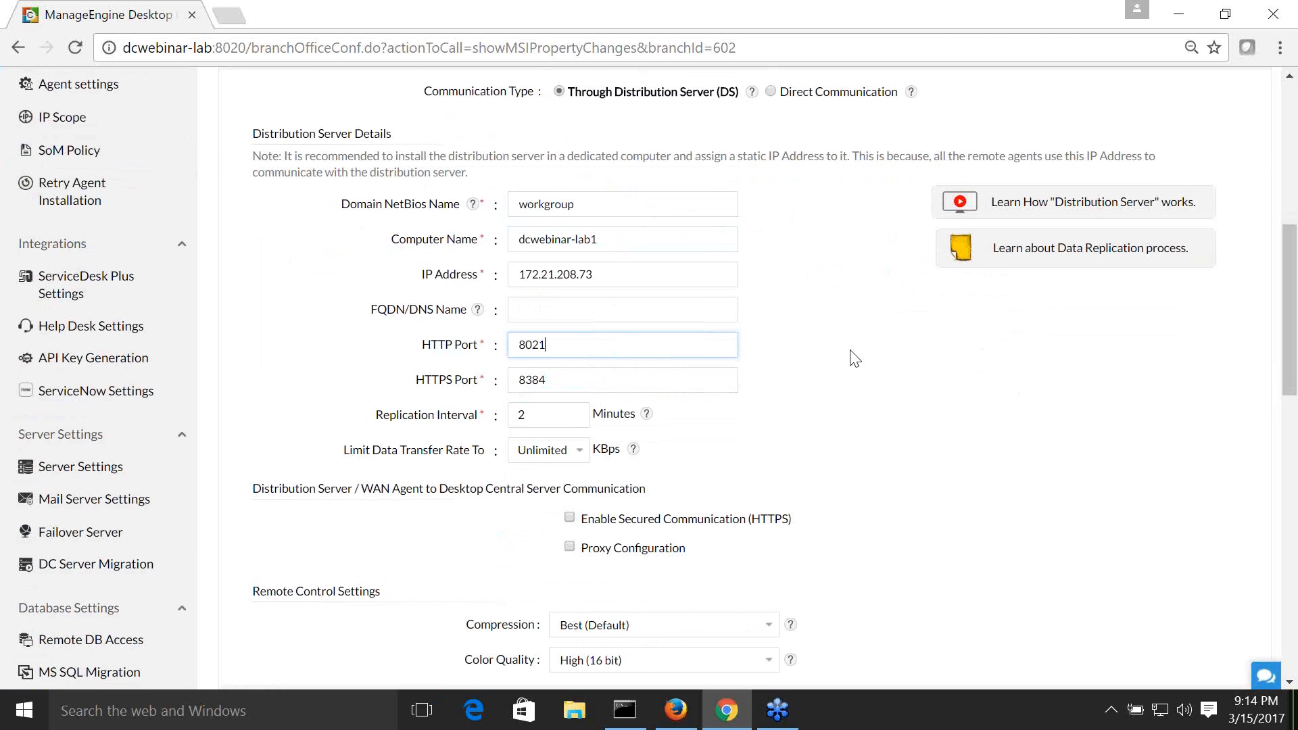
{"action": "left_click", "coordinate": [551, 322]}
{"action": "double_click", "coordinate": [551, 322]}
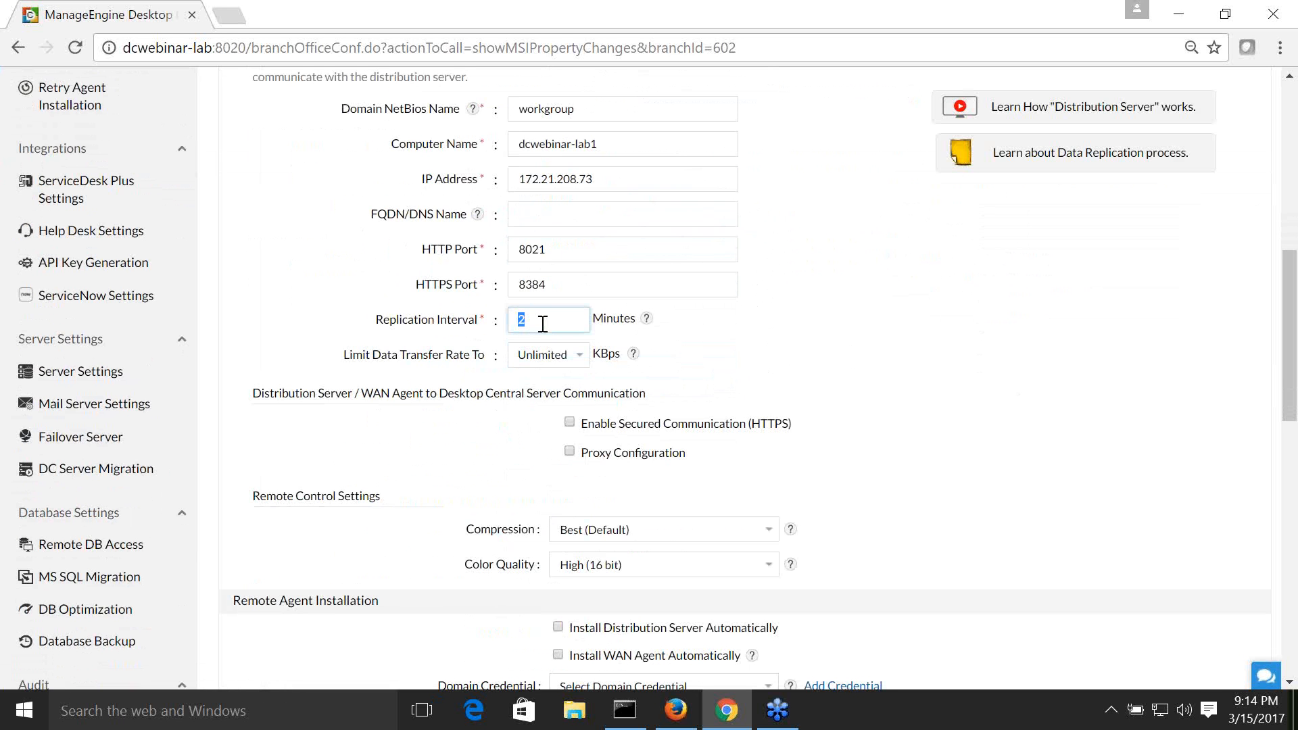
{"action": "left_click", "coordinate": [581, 356]}
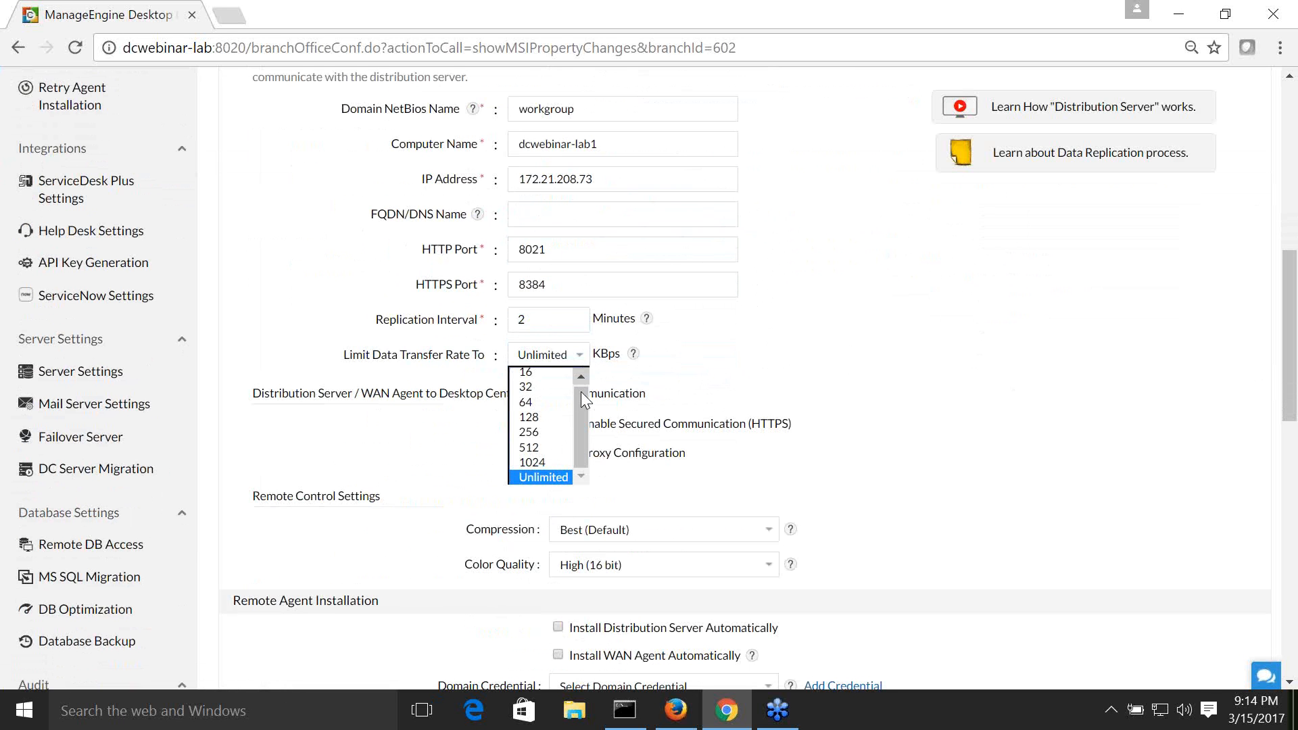
{"action": "left_click_drag", "start_coordinate": [585, 390], "coordinate": [585, 412]}
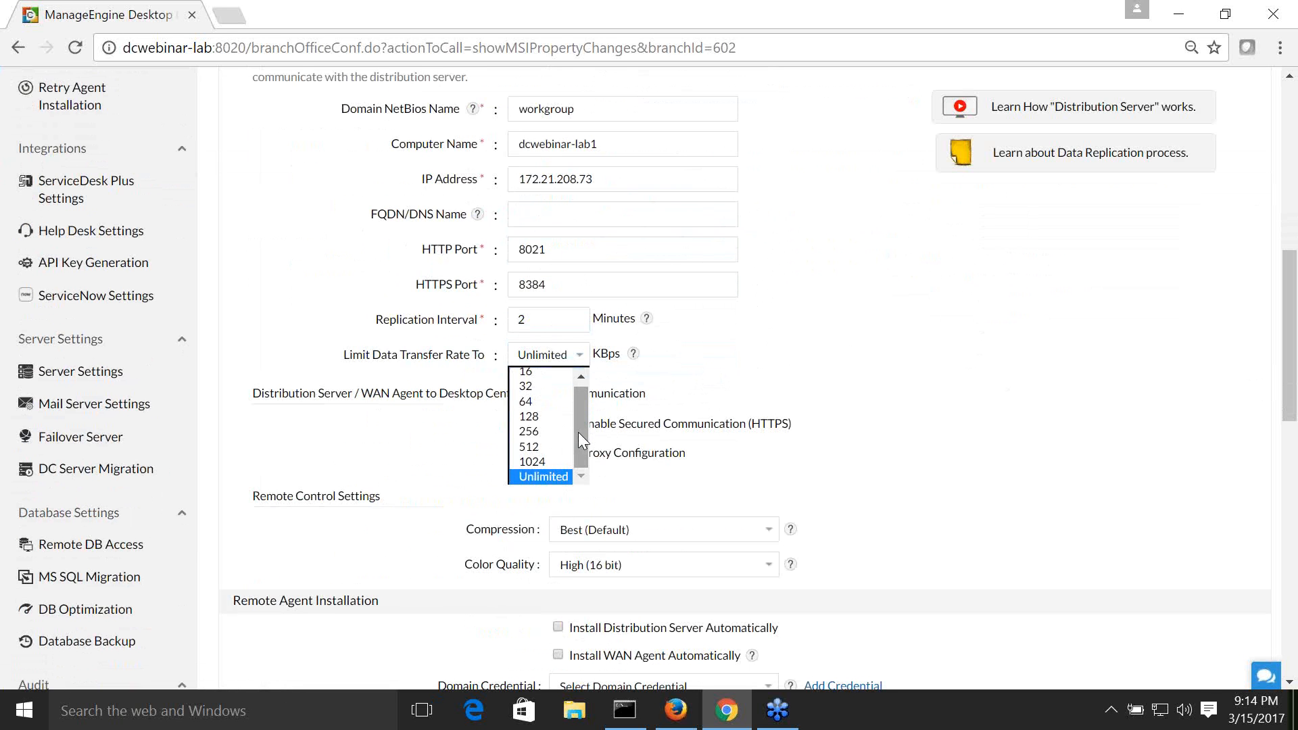
{"action": "left_click", "coordinate": [568, 448]}
{"action": "left_click", "coordinate": [575, 358]}
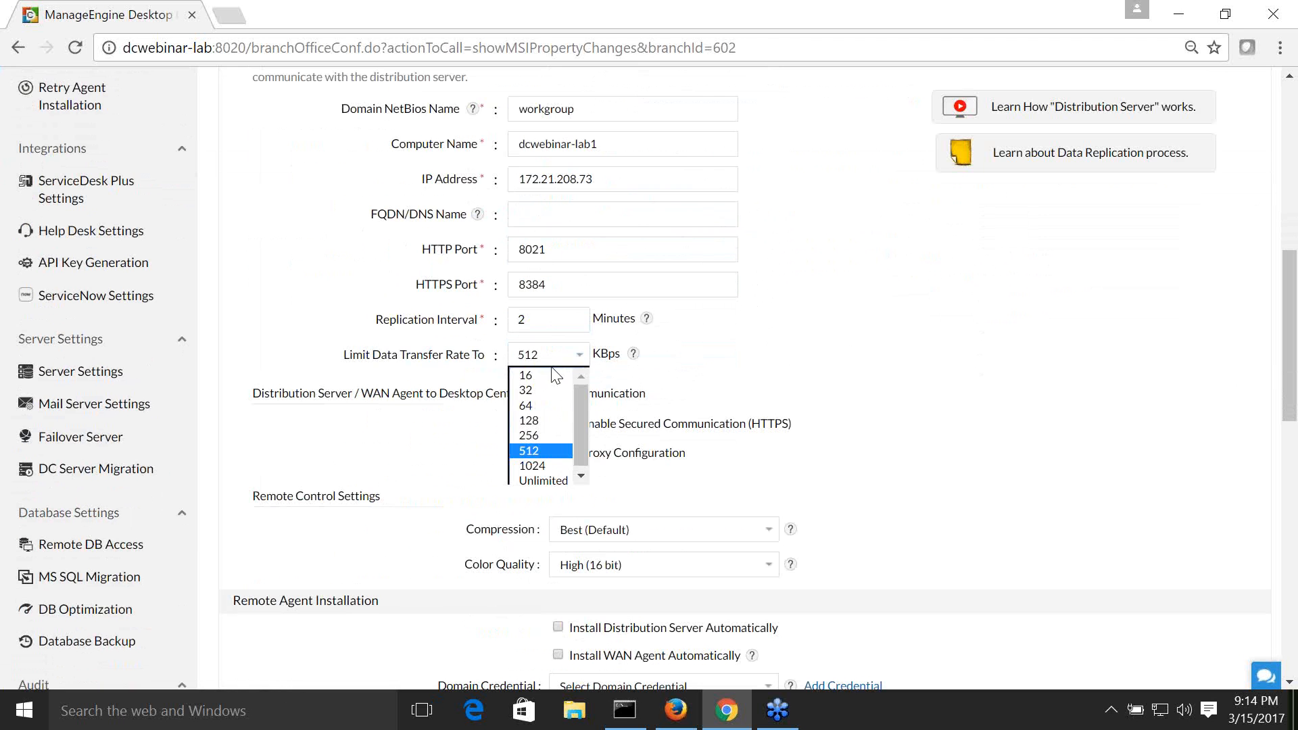
{"action": "left_click", "coordinate": [557, 473]}
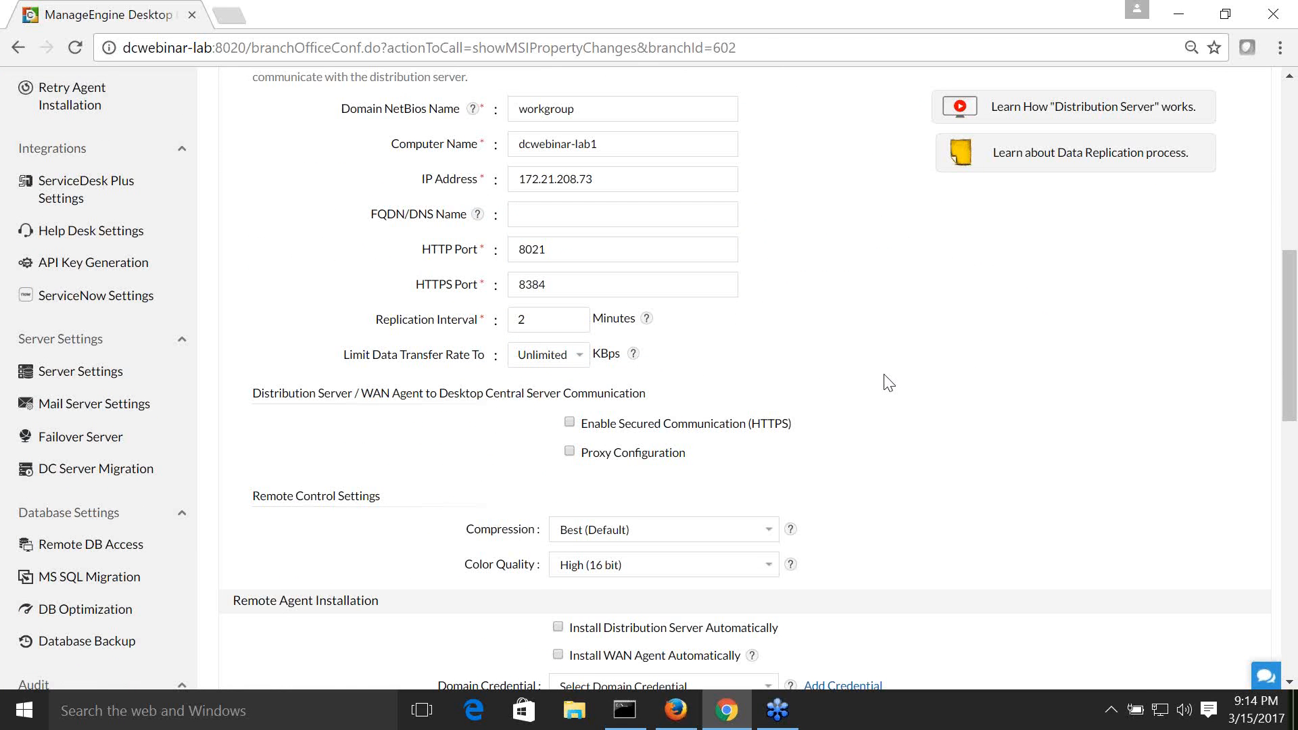
Step: Enable secured communication (HTTPS) and proxy configuration for the distribution server, view the proxy fields, and disable both options
{"action": "scroll", "coordinate": [887, 383], "scroll_direction": "down", "scroll_amount": 3}
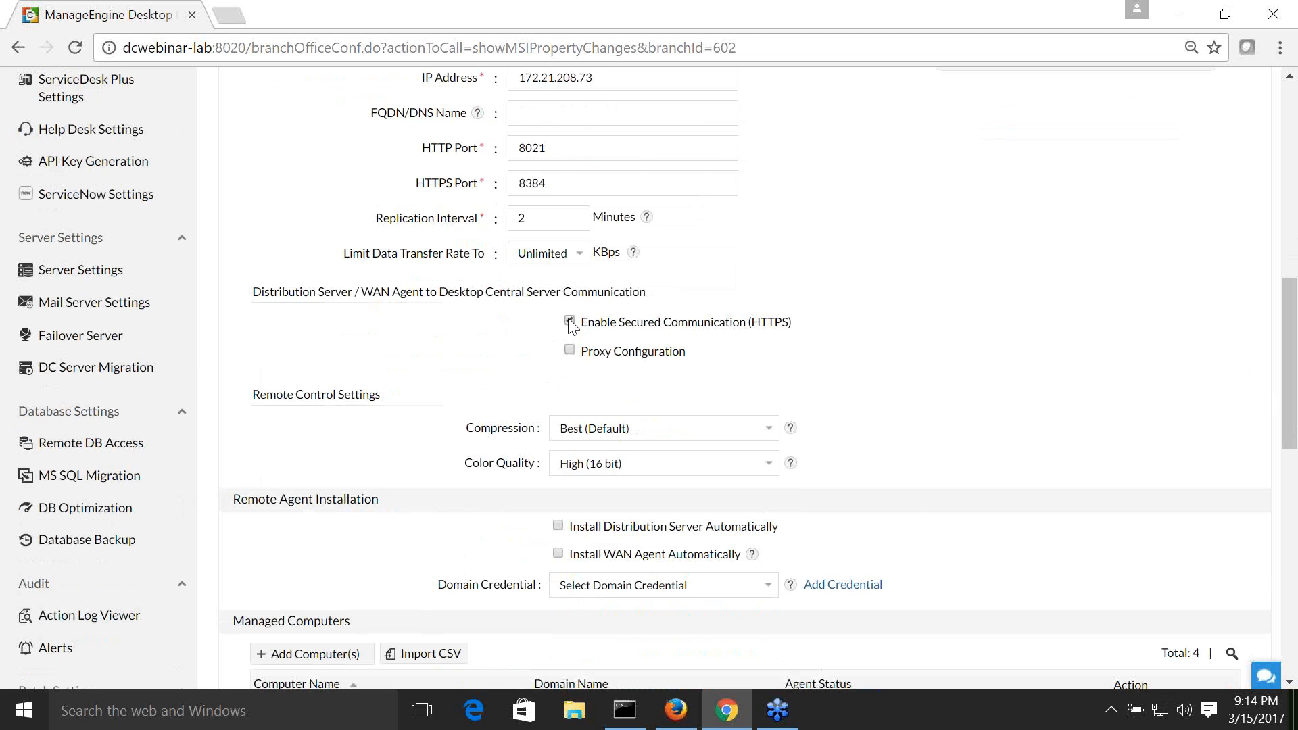
{"action": "left_click", "coordinate": [570, 351]}
{"action": "scroll", "coordinate": [879, 400], "scroll_direction": "down", "scroll_amount": 2}
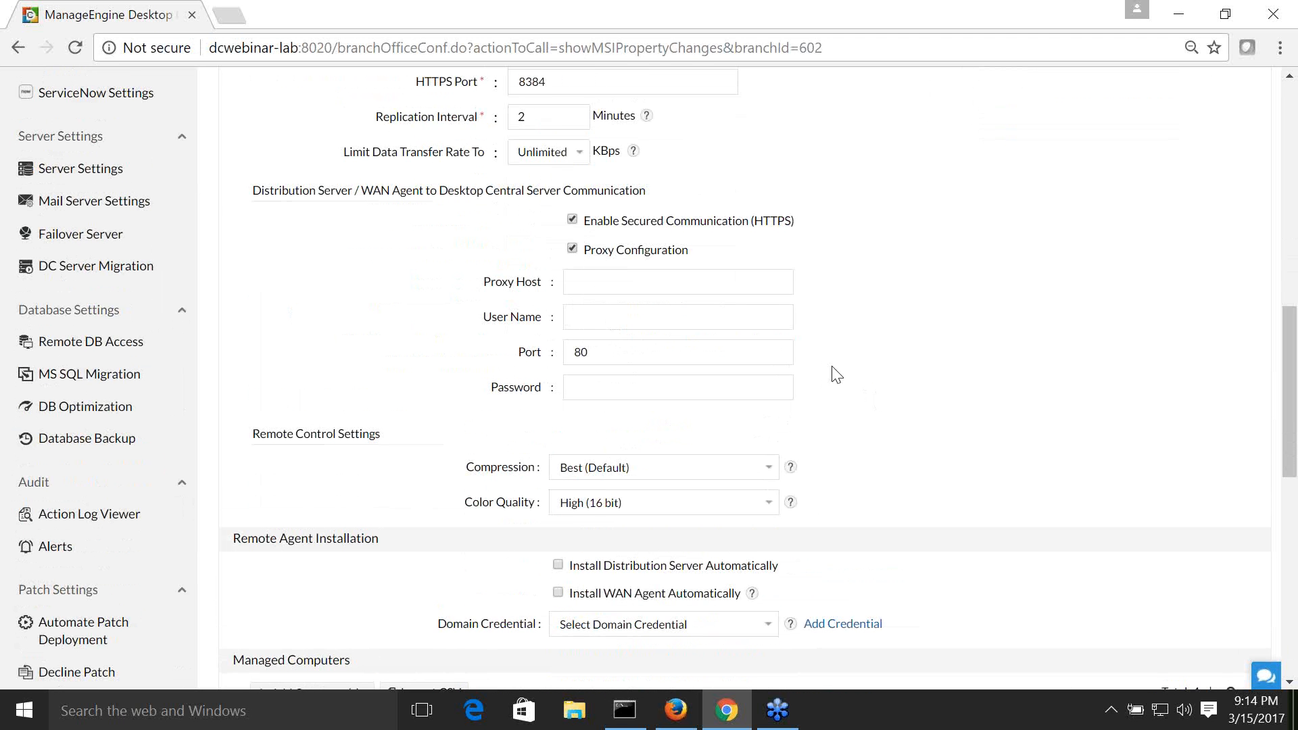
{"action": "left_click", "coordinate": [572, 249]}
{"action": "left_click", "coordinate": [572, 220]}
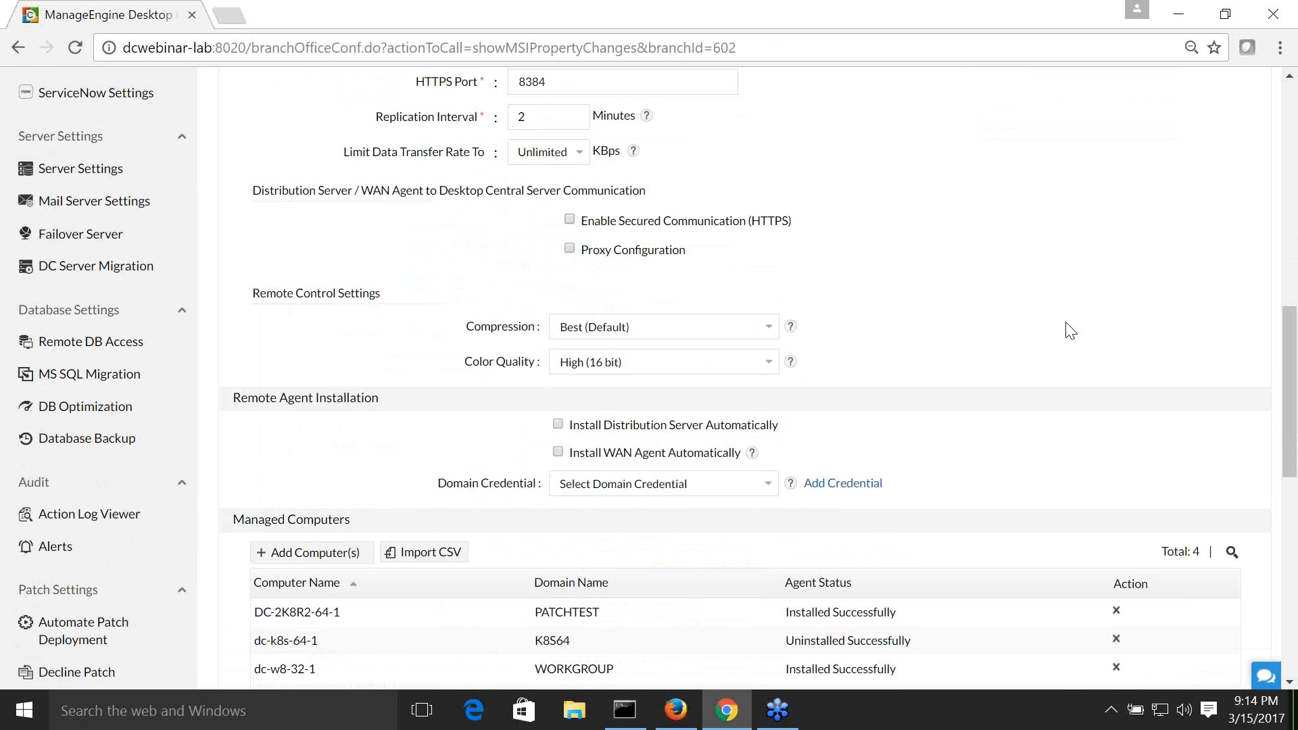
Step: Review the remote control compression and color quality choices, and read the help note on compression settings
{"action": "scroll", "coordinate": [1069, 330], "scroll_direction": "down", "scroll_amount": 1}
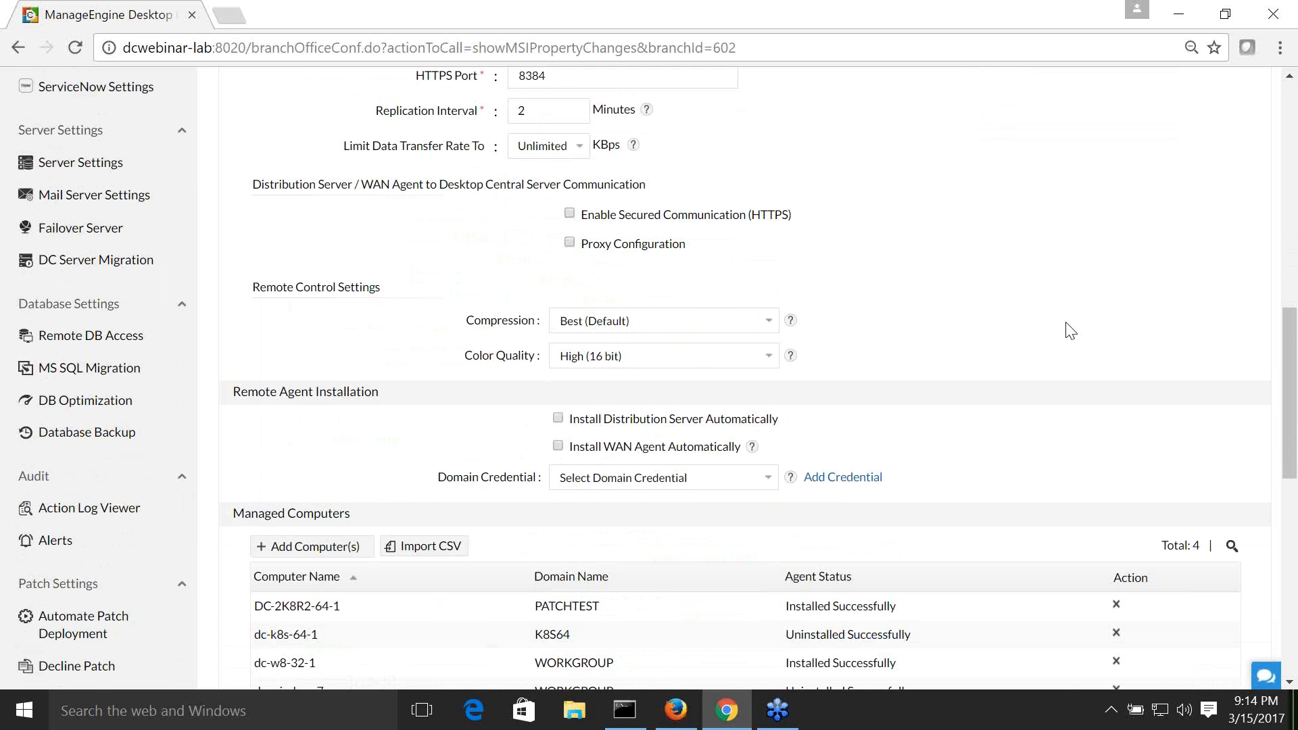
{"action": "scroll", "coordinate": [1069, 331], "scroll_direction": "down", "scroll_amount": 2}
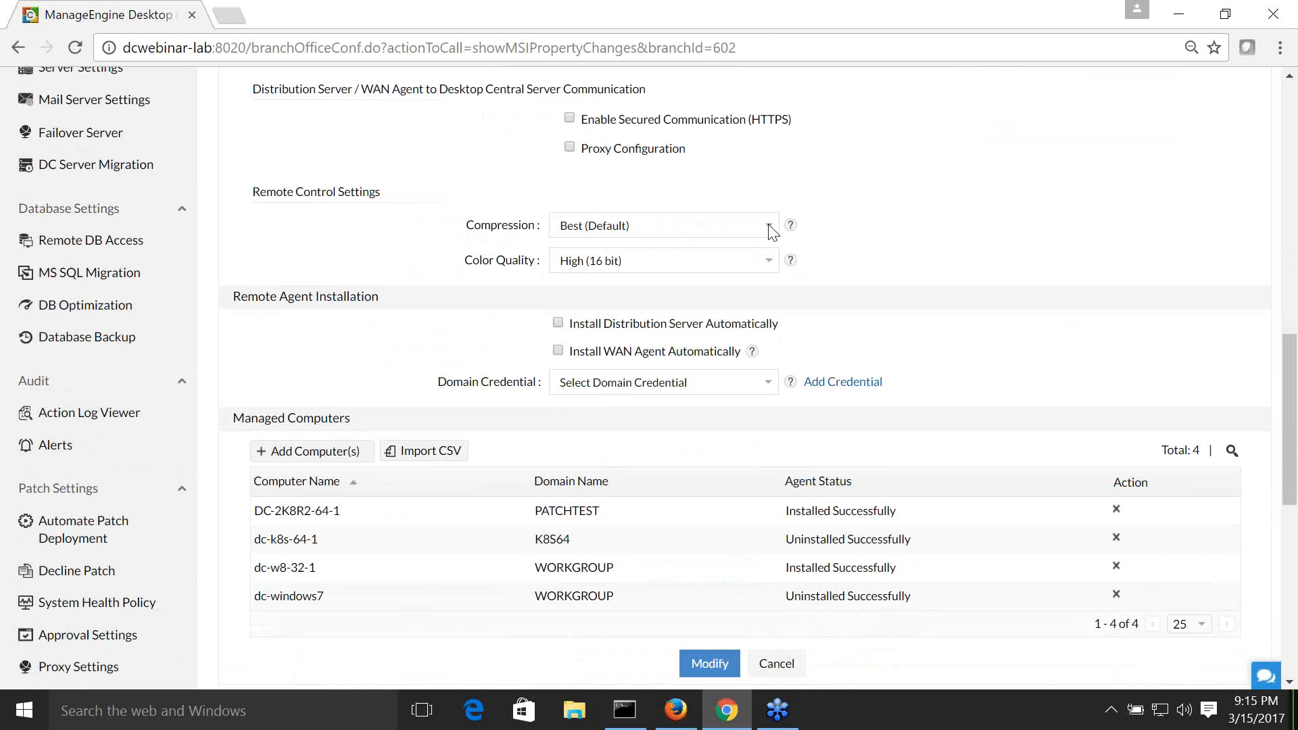
{"action": "left_click", "coordinate": [768, 226]}
{"action": "left_click", "coordinate": [771, 226]}
{"action": "left_click", "coordinate": [790, 226]}
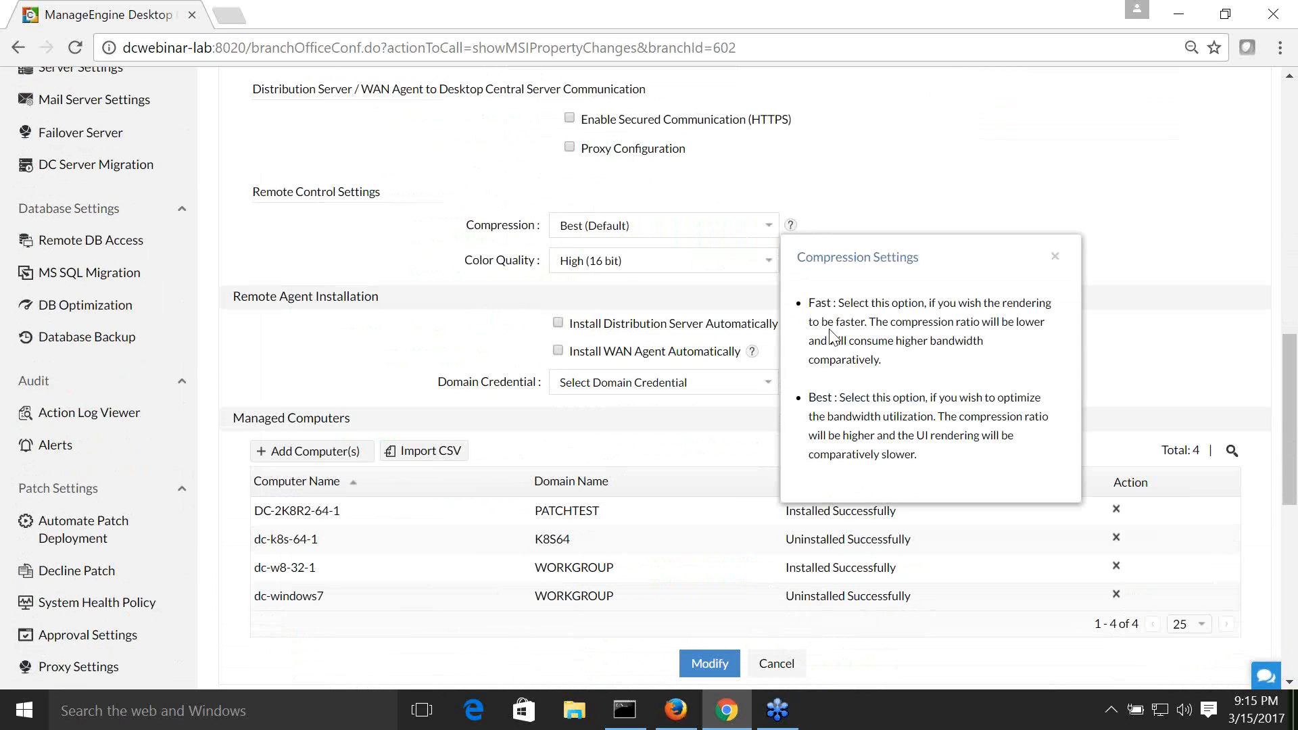
{"action": "left_click", "coordinate": [1062, 267]}
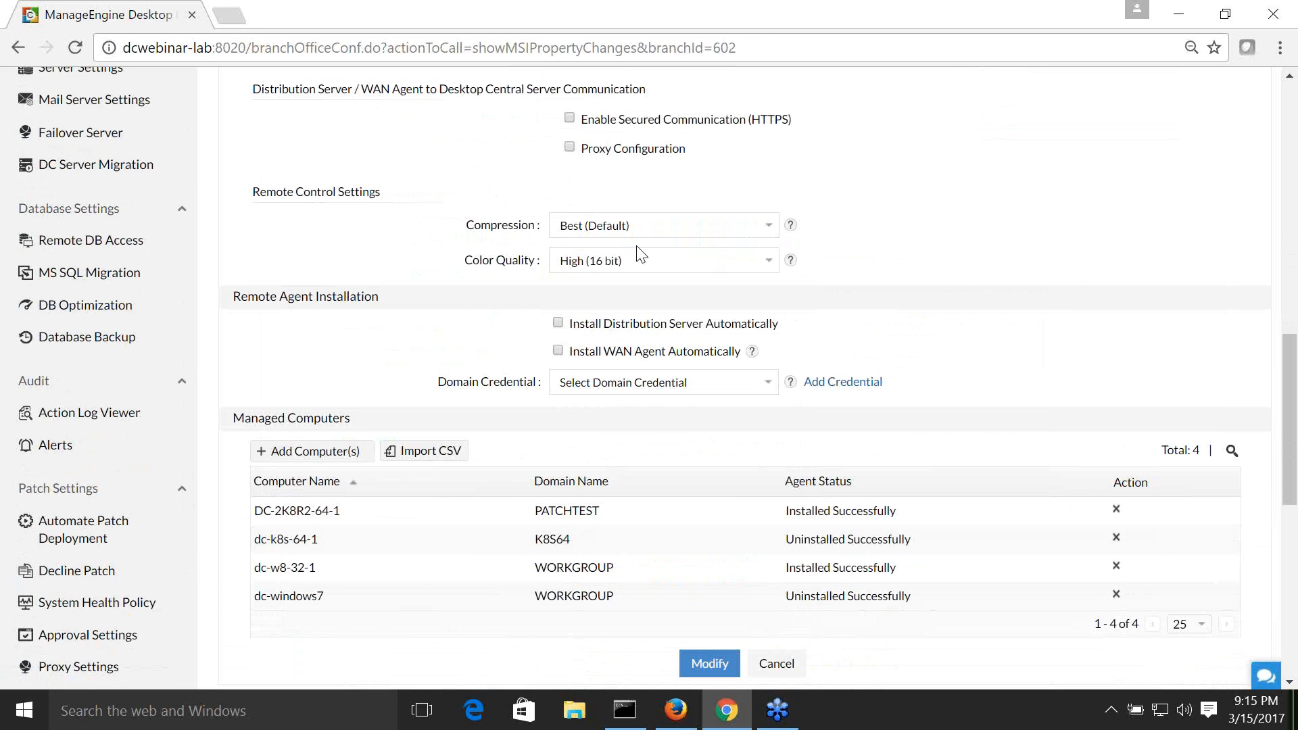
{"action": "left_click", "coordinate": [771, 262]}
{"action": "left_click", "coordinate": [773, 263]}
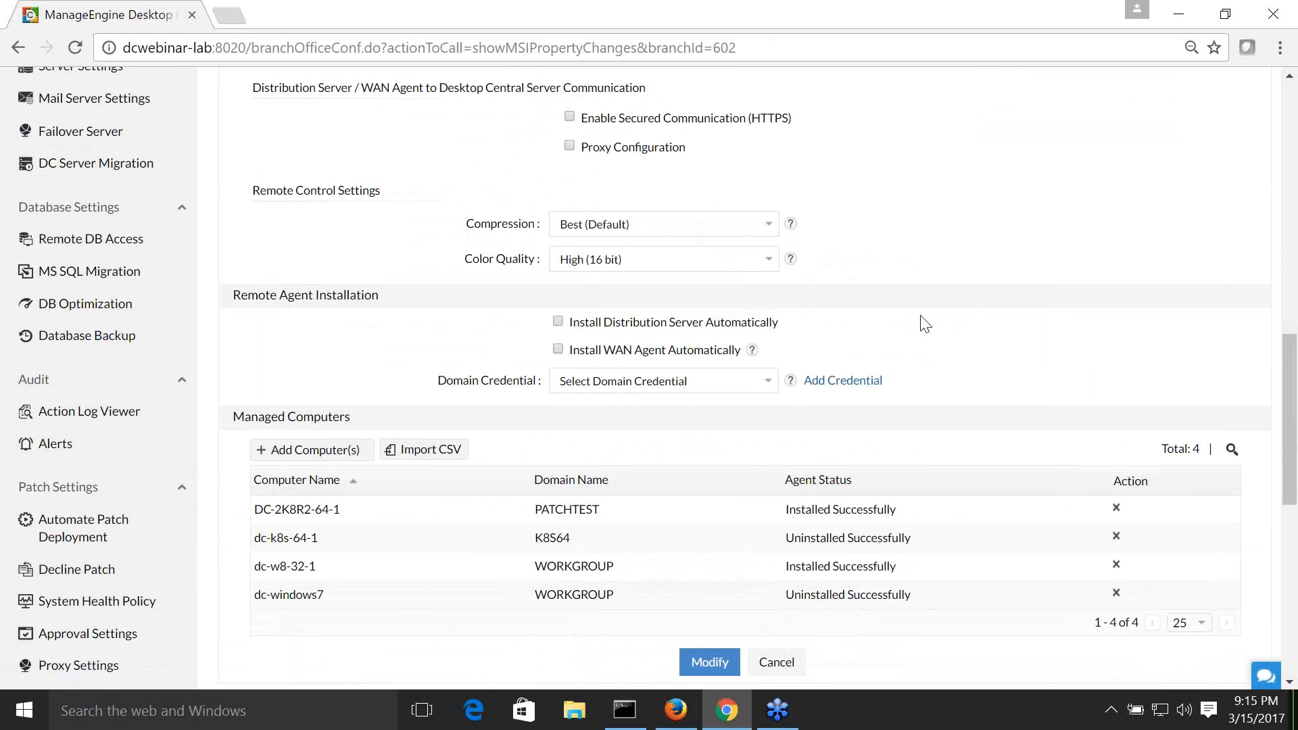
Step: Enable automatic installation of the distribution server and WAN agent, and check the available domain credentials
{"action": "scroll", "coordinate": [921, 322], "scroll_direction": "down", "scroll_amount": 3}
{"action": "left_click", "coordinate": [558, 248]}
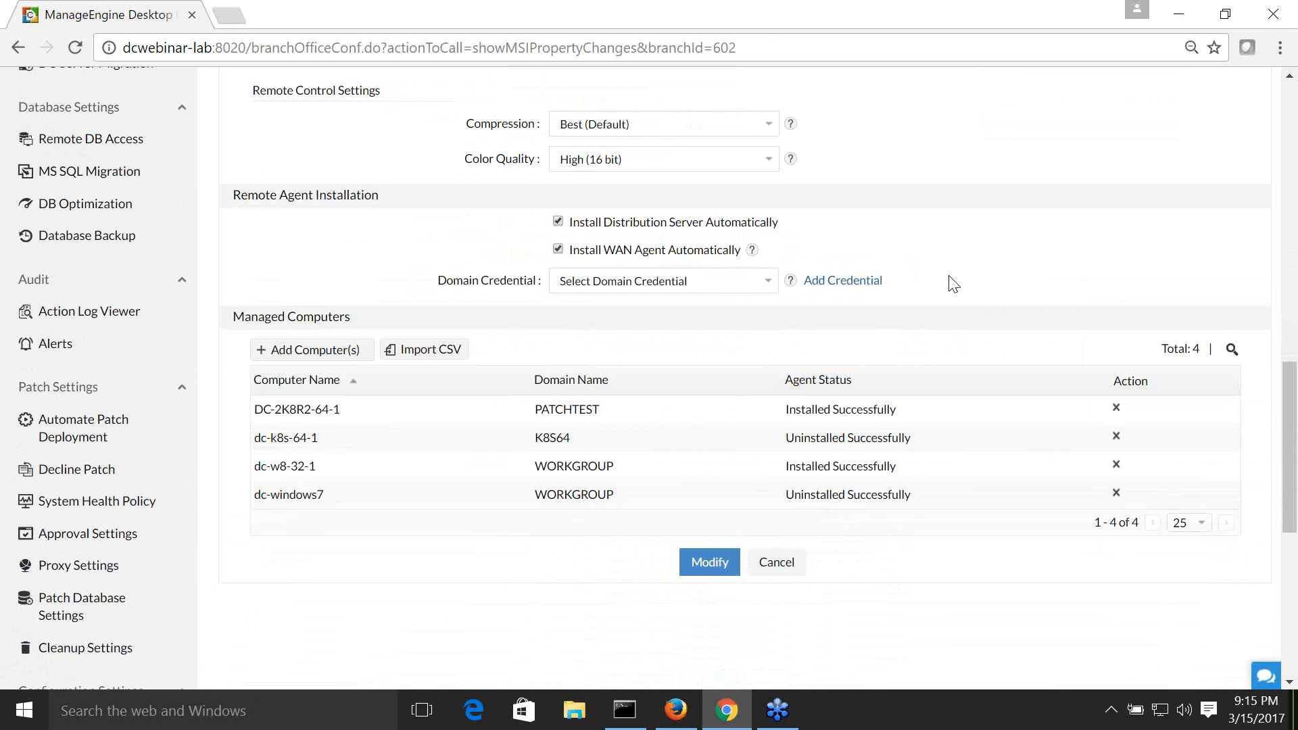
{"action": "left_click", "coordinate": [769, 284]}
{"action": "left_click", "coordinate": [769, 284]}
Step: Start a new domain credential named DS Admin, look over its domain, user name and password fields, and cancel it
{"action": "left_click", "coordinate": [831, 281]}
{"action": "left_click", "coordinate": [695, 253]}
{"action": "type", "text": "DS Admin"}
{"action": "left_click", "coordinate": [710, 334]}
{"action": "left_click", "coordinate": [707, 340]}
{"action": "left_click", "coordinate": [670, 376]}
{"action": "left_click", "coordinate": [654, 412]}
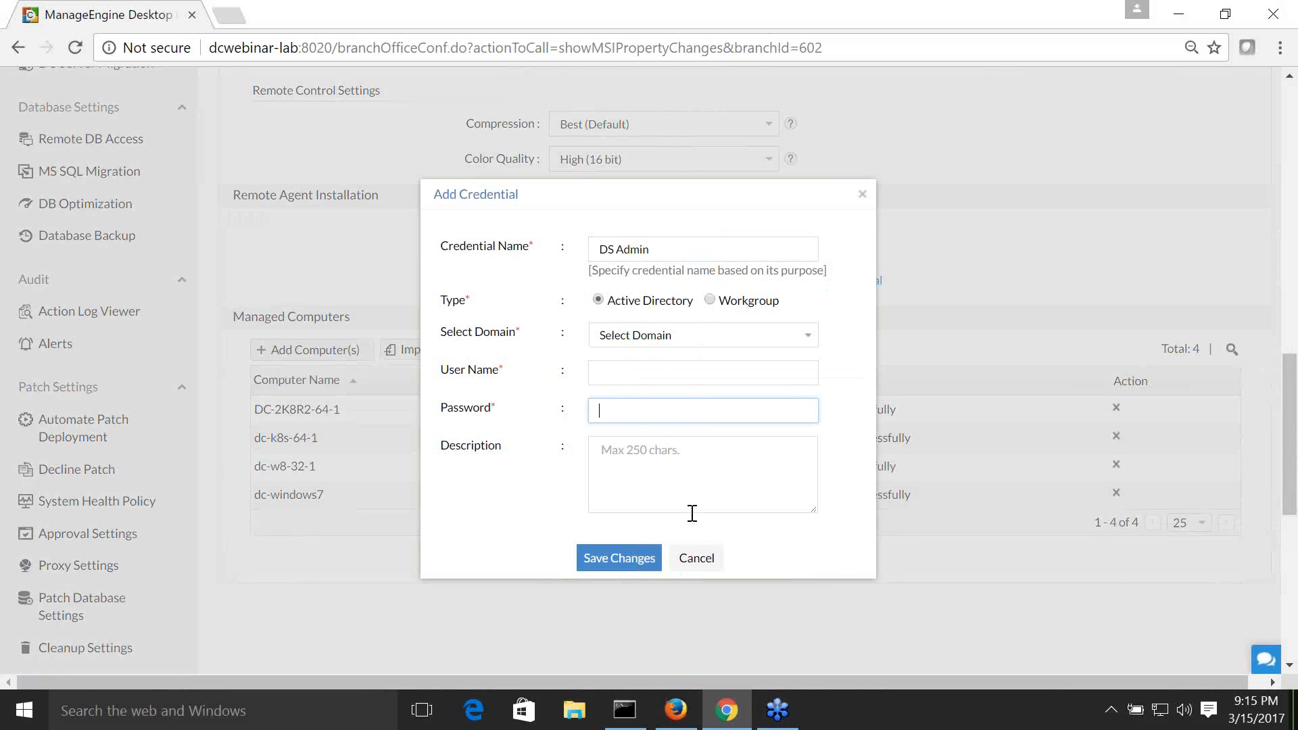
{"action": "left_click", "coordinate": [703, 562]}
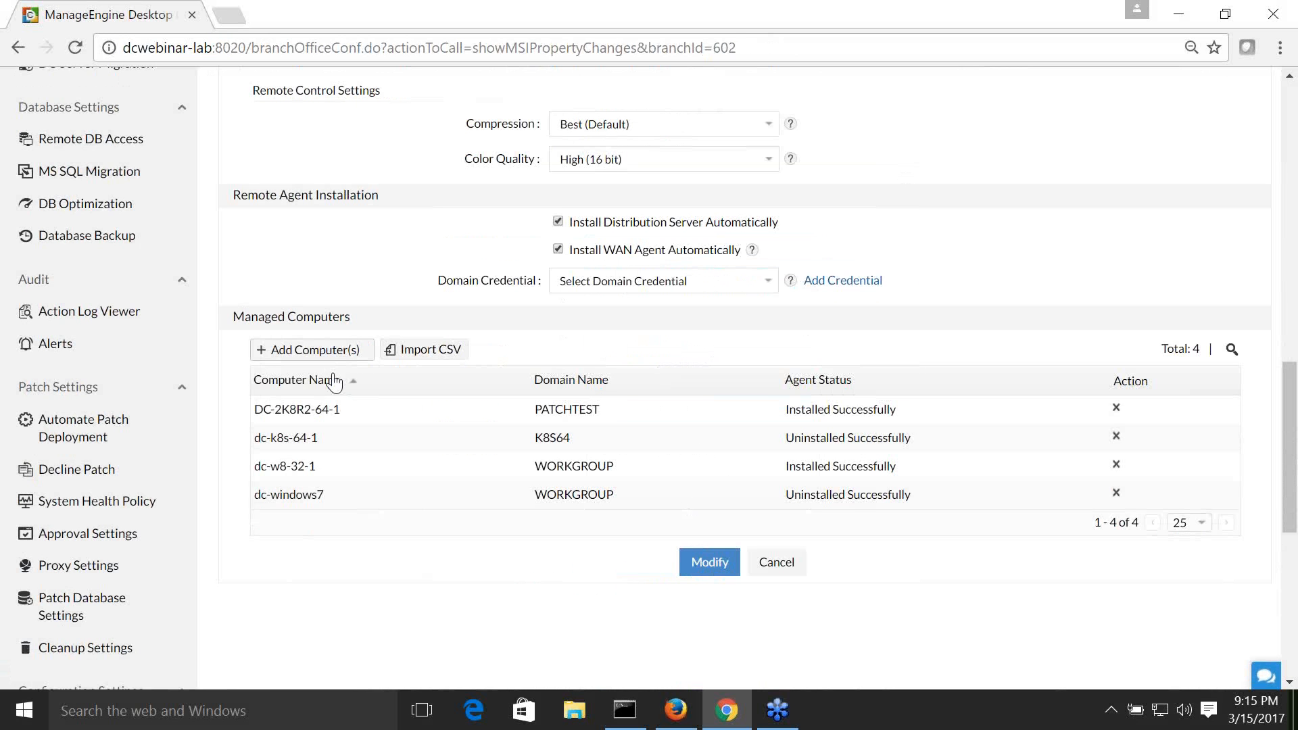
Step: Open the form for adding computers to the New York office, choose the ZOHOCORP domain, and close it without saving
{"action": "left_click", "coordinate": [331, 351]}
{"action": "scroll", "coordinate": [652, 418], "scroll_direction": "up", "scroll_amount": 4}
{"action": "scroll", "coordinate": [651, 419], "scroll_direction": "up", "scroll_amount": 1}
{"action": "left_click", "coordinate": [418, 326]}
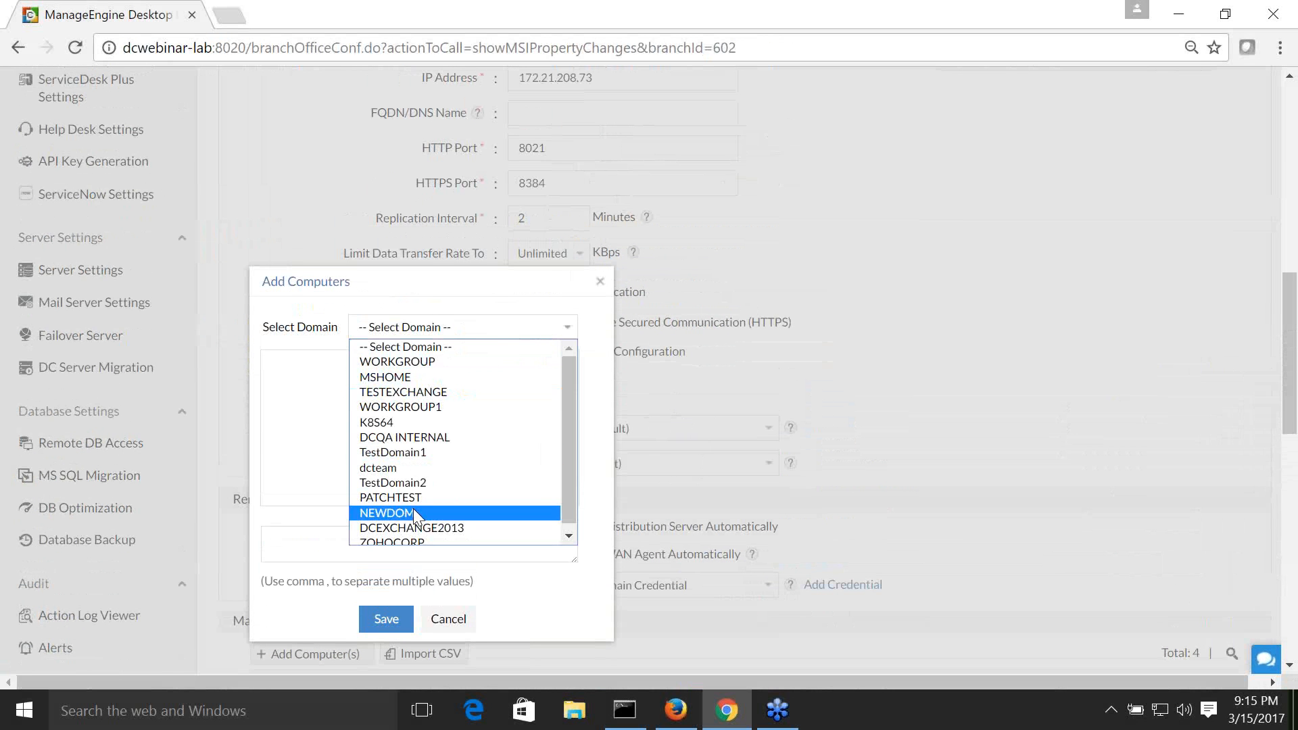
{"action": "left_click", "coordinate": [413, 536]}
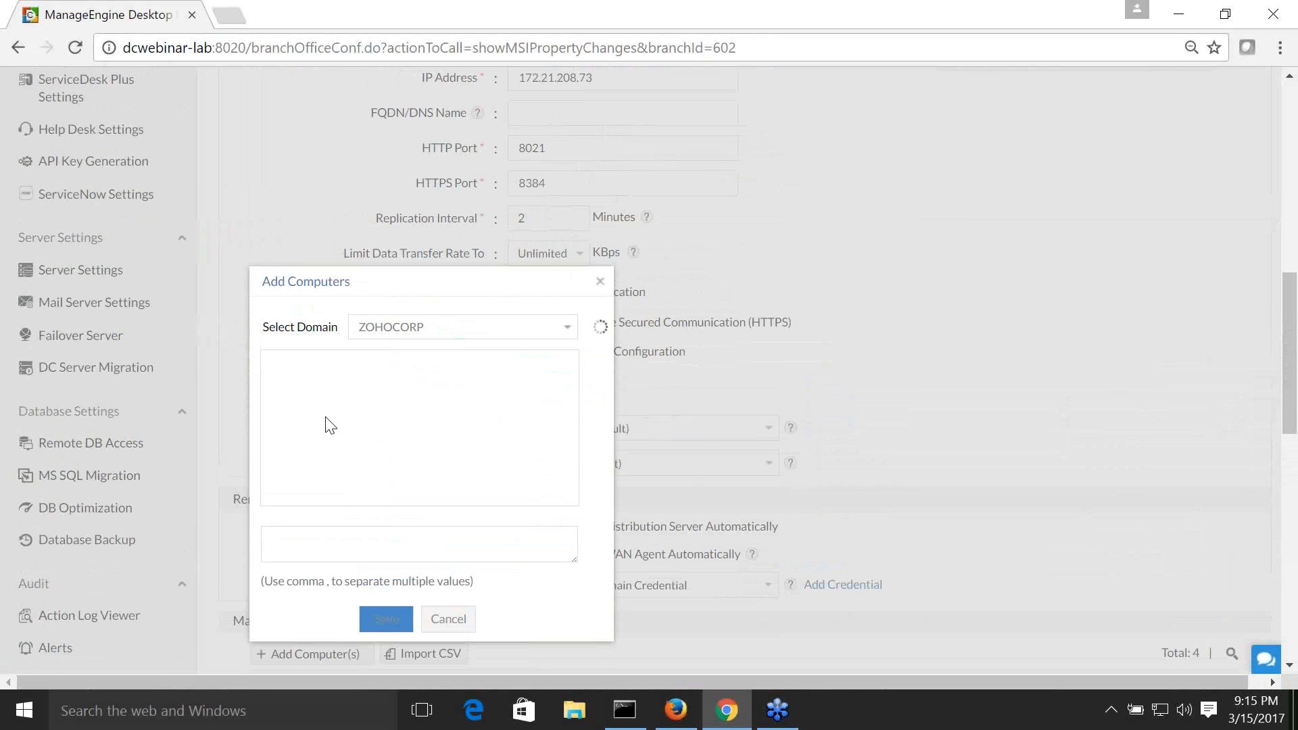
{"action": "left_click", "coordinate": [603, 284]}
Step: View the CSV import options for managed computers, including the note and domain and file fields, and cancel the import
{"action": "scroll", "coordinate": [899, 371], "scroll_direction": "down", "scroll_amount": 3}
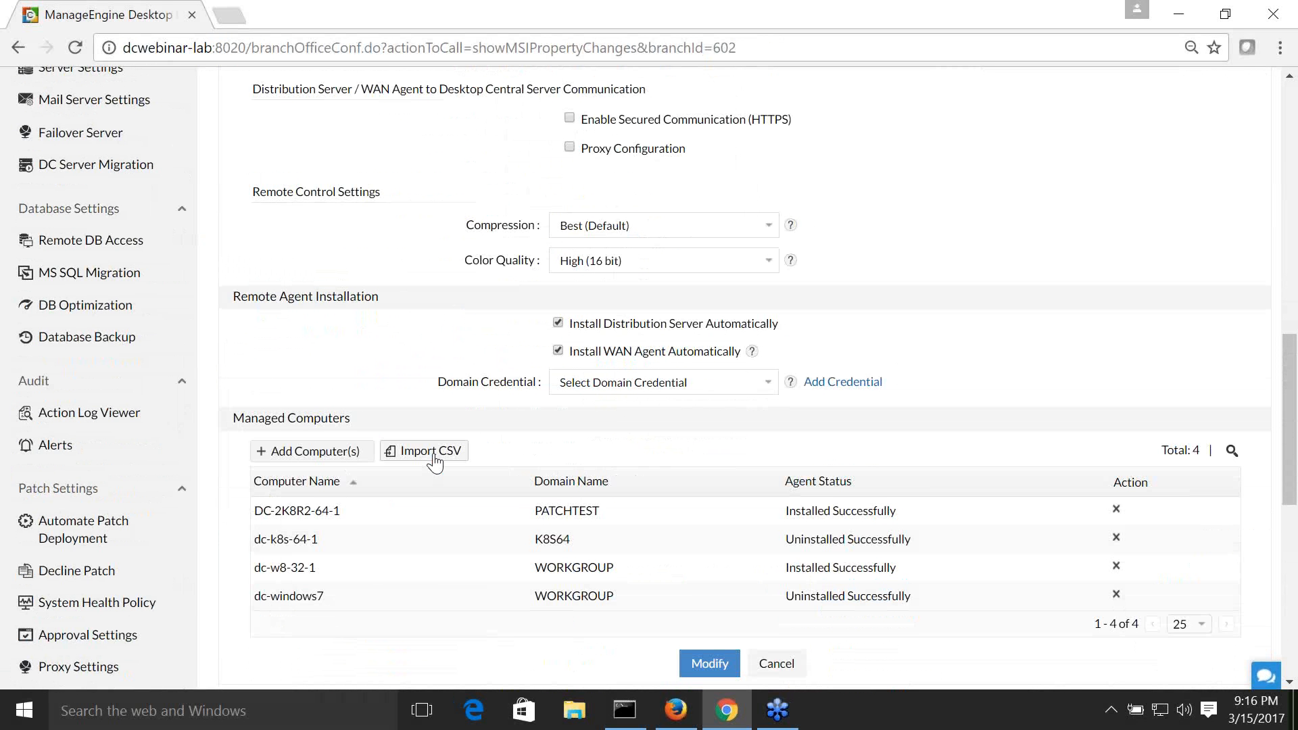
{"action": "left_click", "coordinate": [431, 451]}
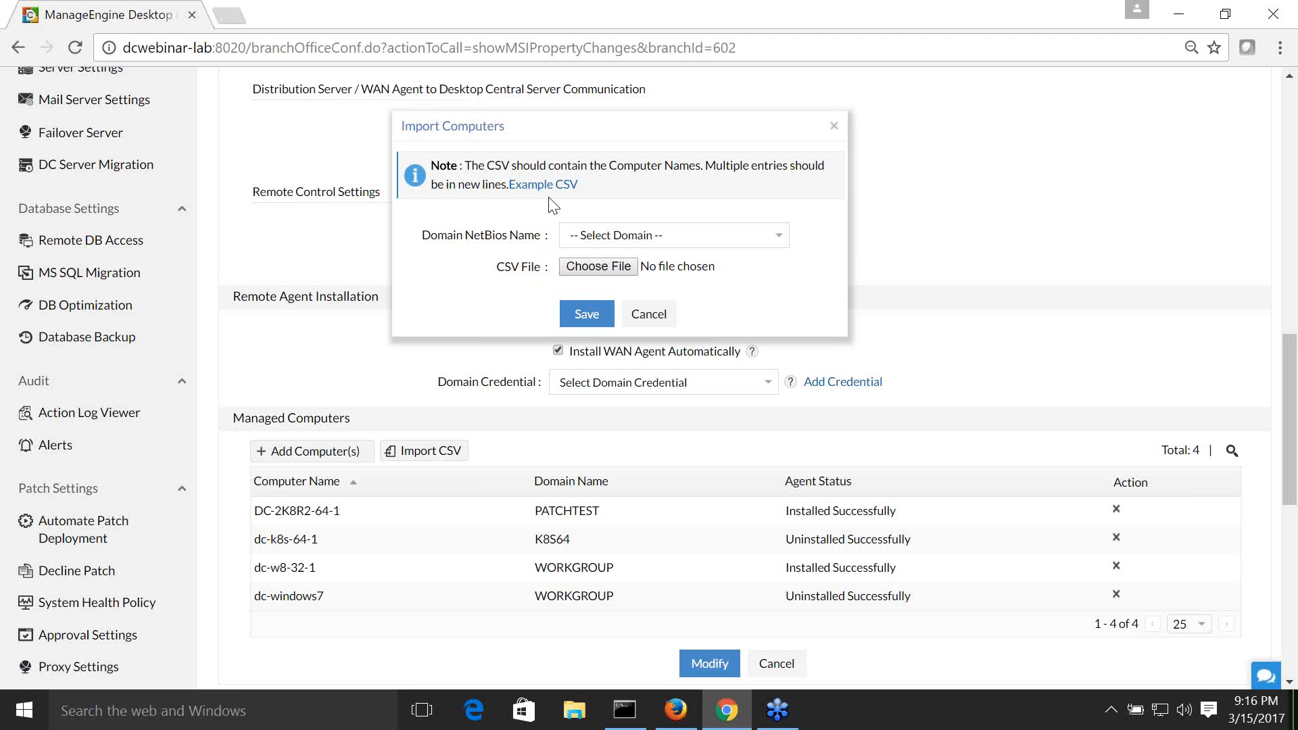
{"action": "left_click", "coordinate": [649, 314]}
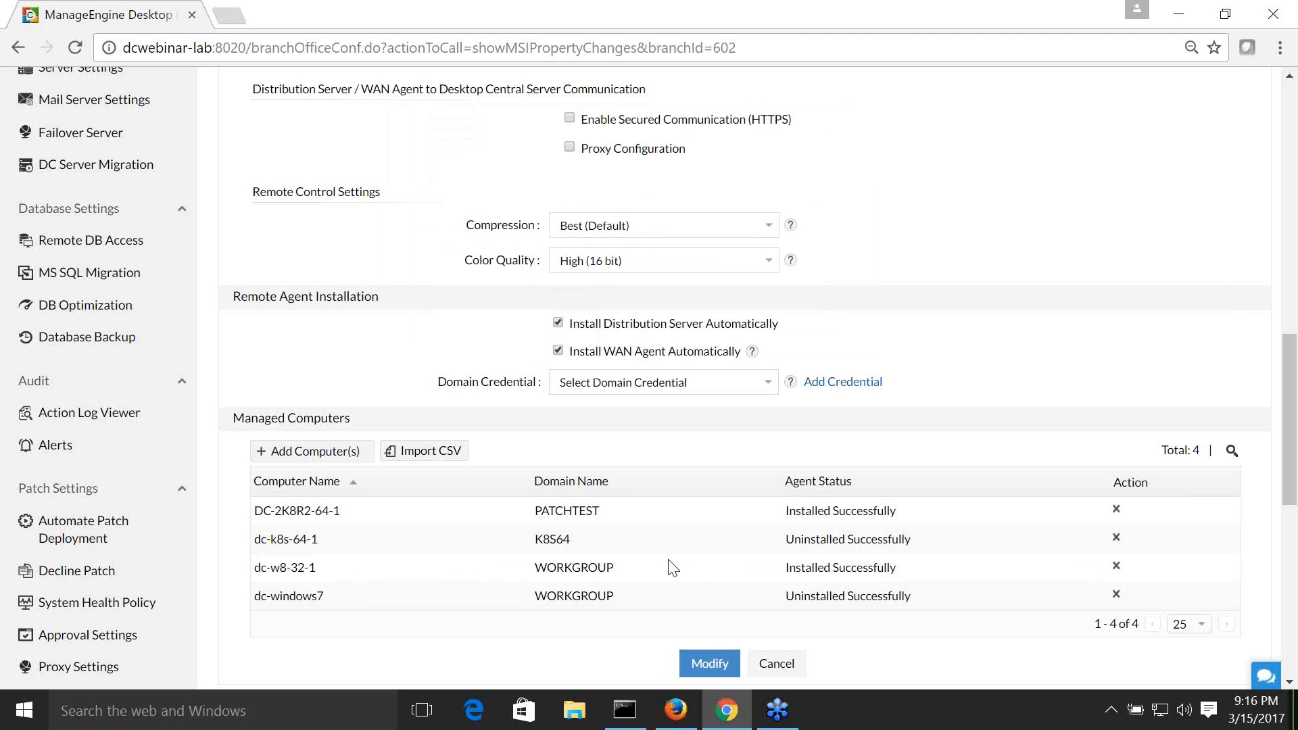
Step: Look back over the distribution server details, cancel modifying the New York office, and review the list of remote offices
{"action": "scroll", "coordinate": [670, 566], "scroll_direction": "up", "scroll_amount": 7}
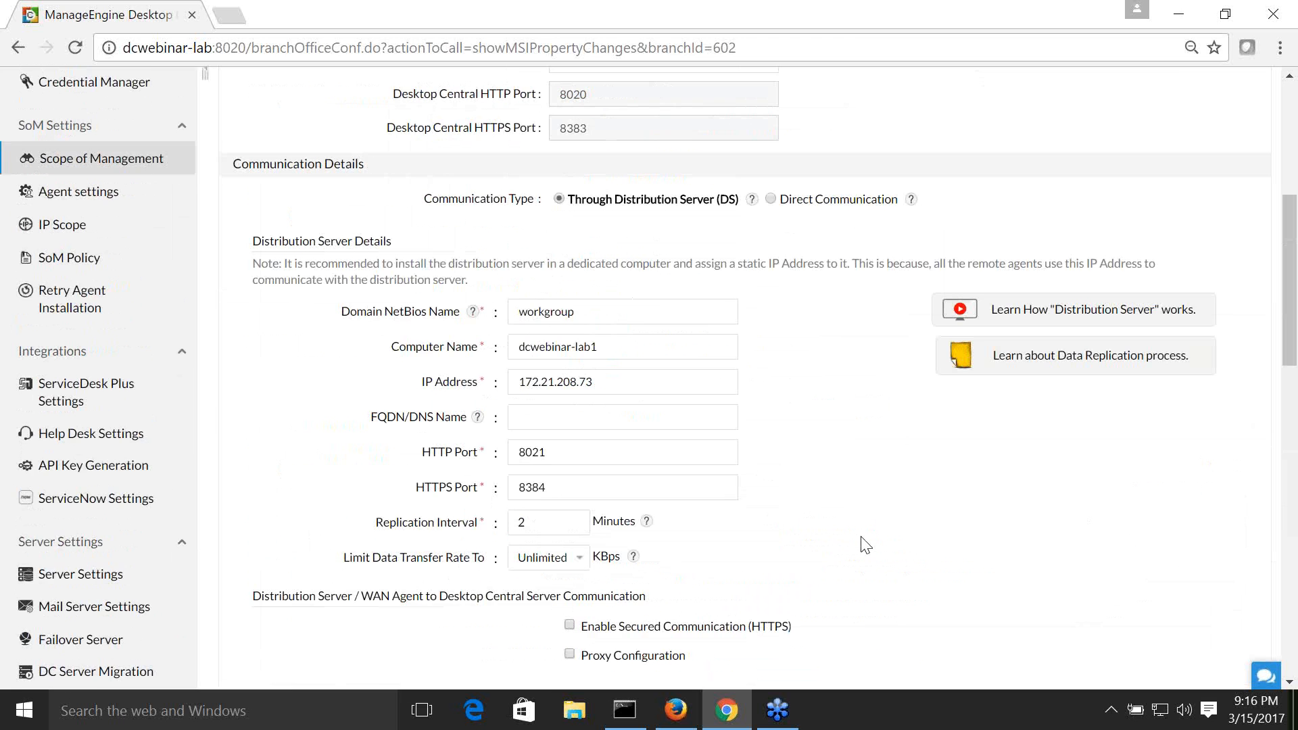
{"action": "scroll", "coordinate": [866, 545], "scroll_direction": "down", "scroll_amount": 4}
{"action": "scroll", "coordinate": [861, 538], "scroll_direction": "down", "scroll_amount": 4}
{"action": "left_click", "coordinate": [766, 567]}
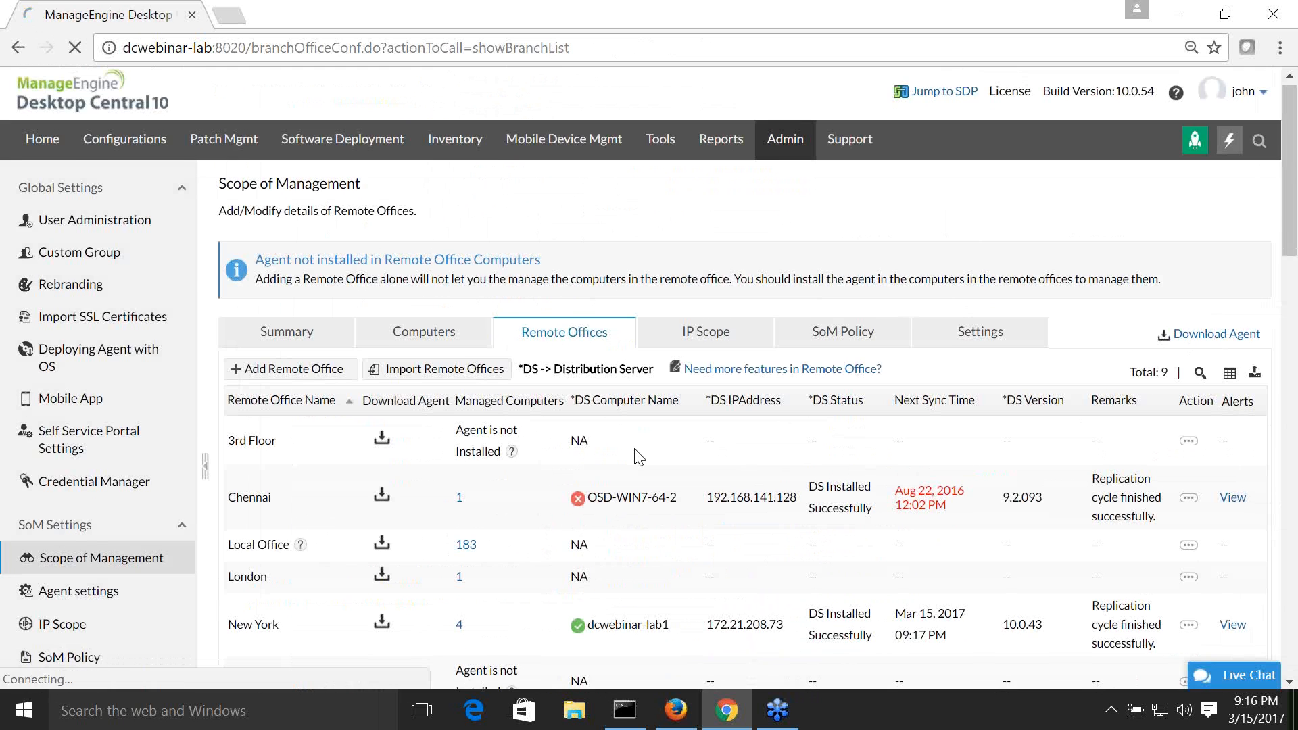
{"action": "scroll", "coordinate": [639, 457], "scroll_direction": "down", "scroll_amount": 3}
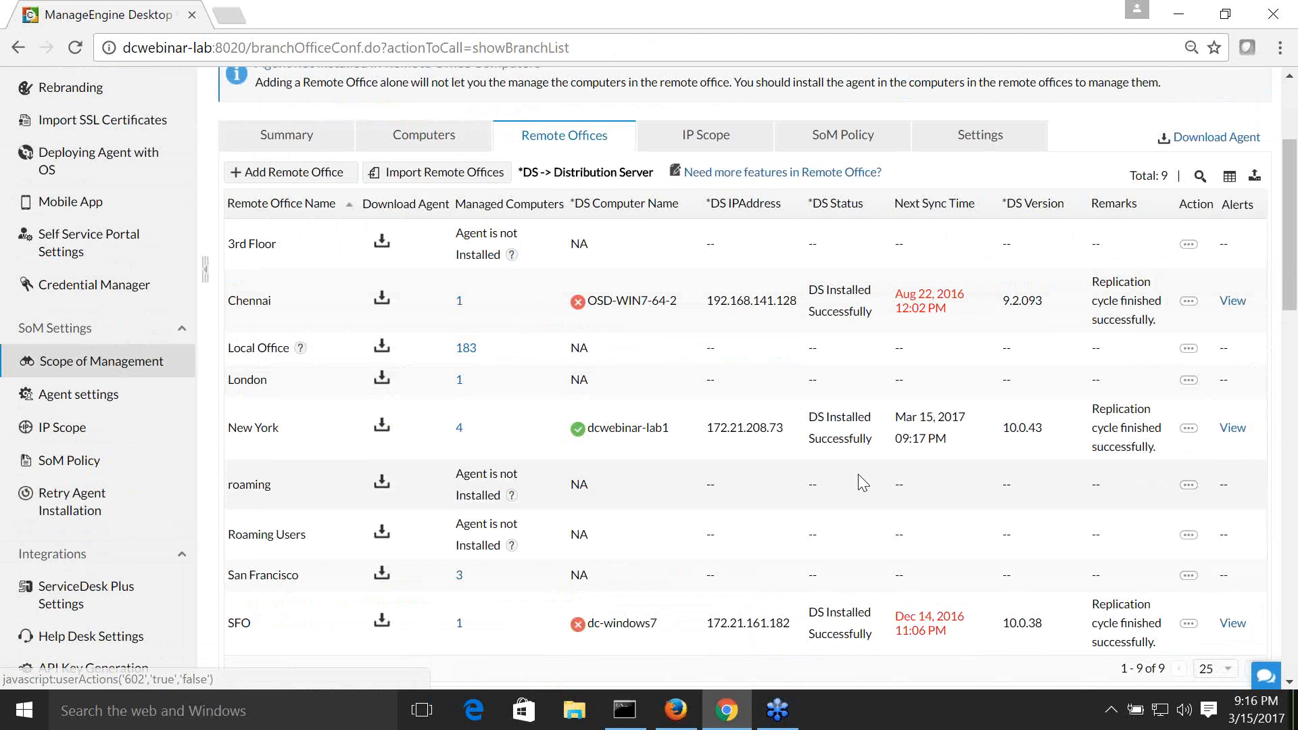
{"action": "scroll", "coordinate": [718, 507], "scroll_direction": "down", "scroll_amount": 3}
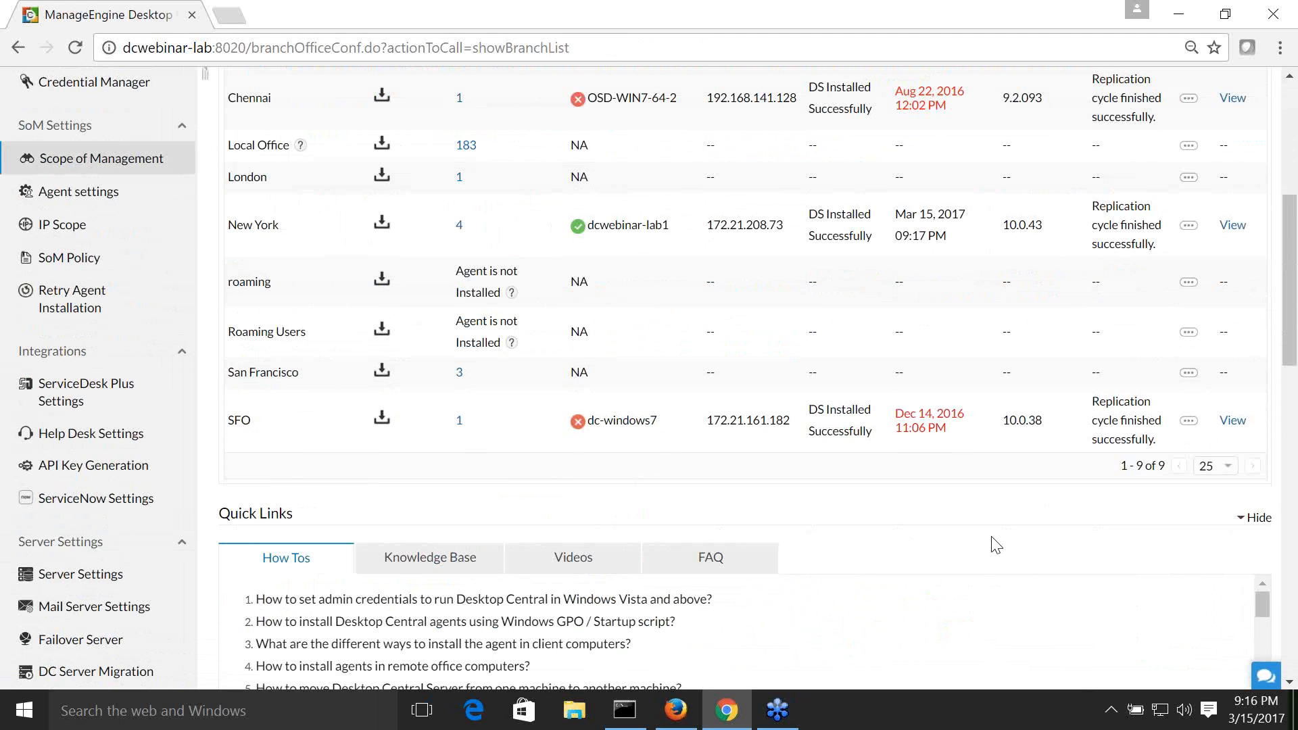
Step: Open the Roaming Users remote office for modification and read the help note on Direct Communication
{"action": "left_click", "coordinate": [1189, 334]}
{"action": "left_click", "coordinate": [1092, 334]}
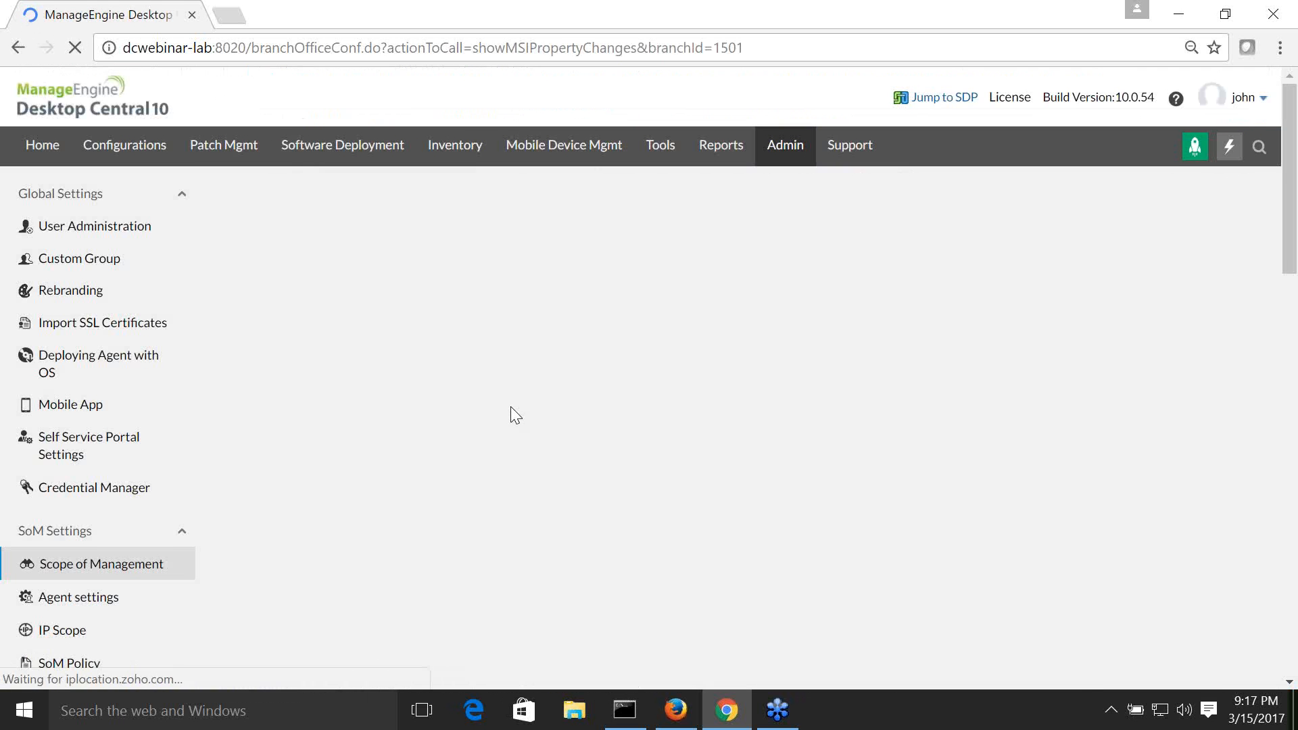
{"action": "scroll", "coordinate": [860, 420], "scroll_direction": "down", "scroll_amount": 3}
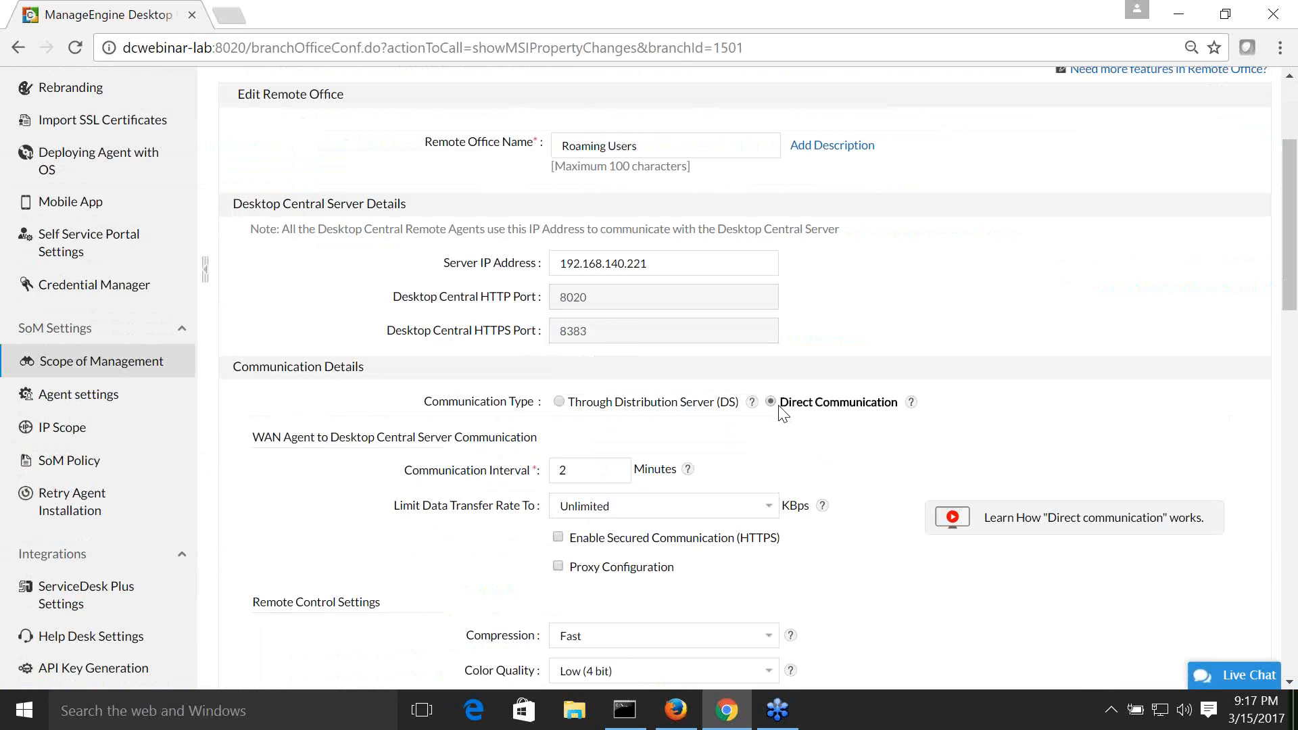
{"action": "left_click_drag", "start_coordinate": [779, 401], "coordinate": [894, 398]}
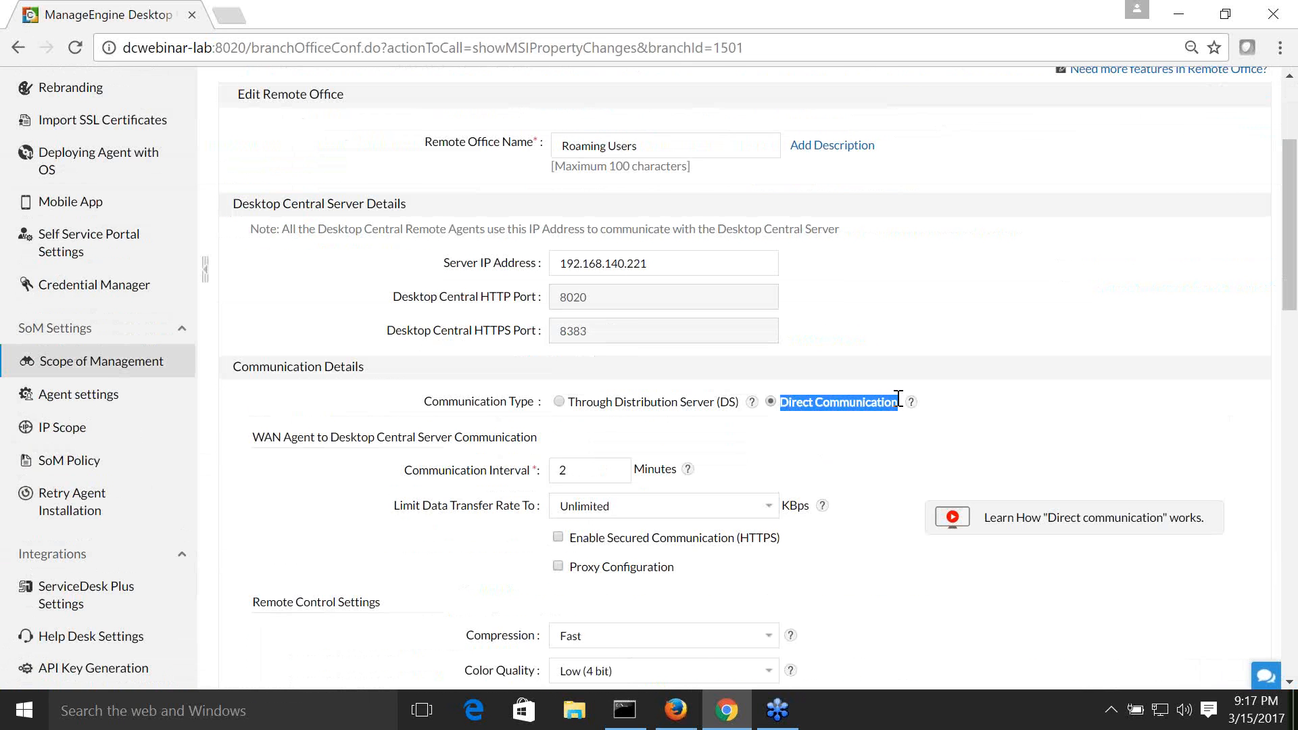
{"action": "left_click", "coordinate": [846, 462]}
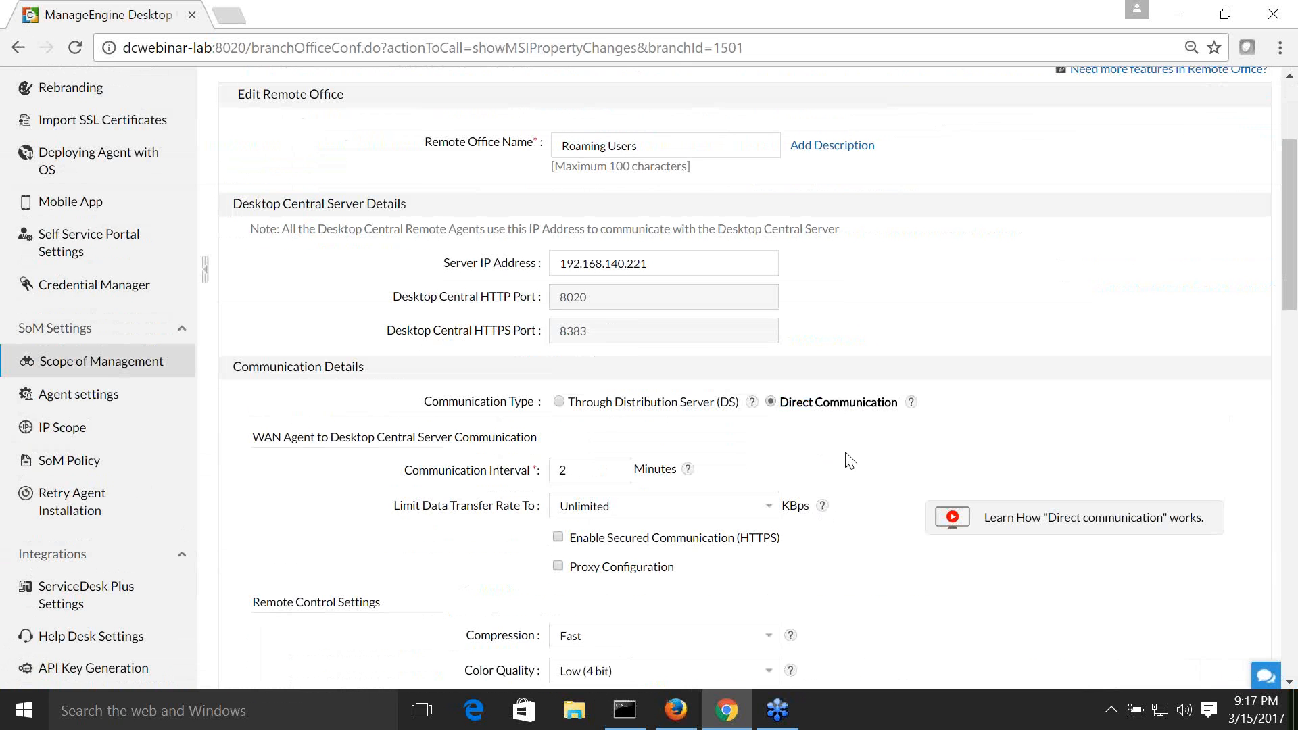
{"action": "left_click", "coordinate": [911, 402]}
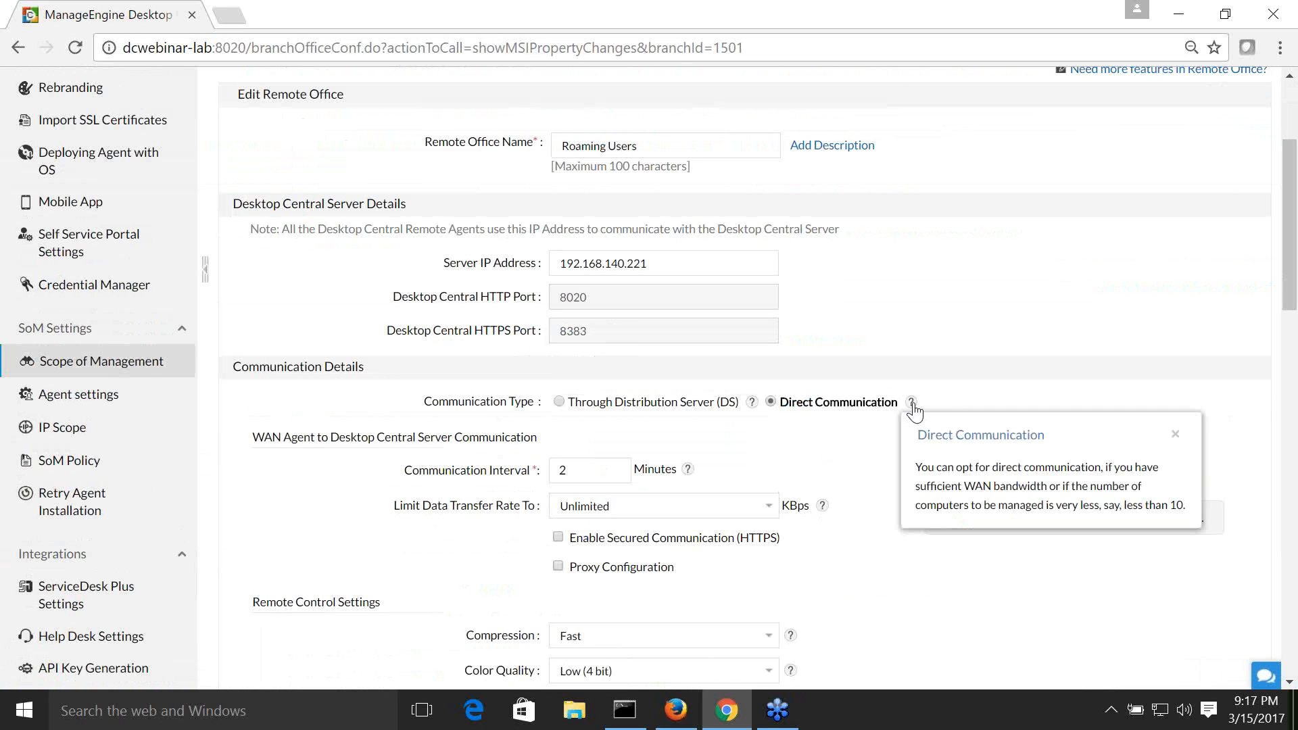
{"action": "double_click", "coordinate": [1179, 505]}
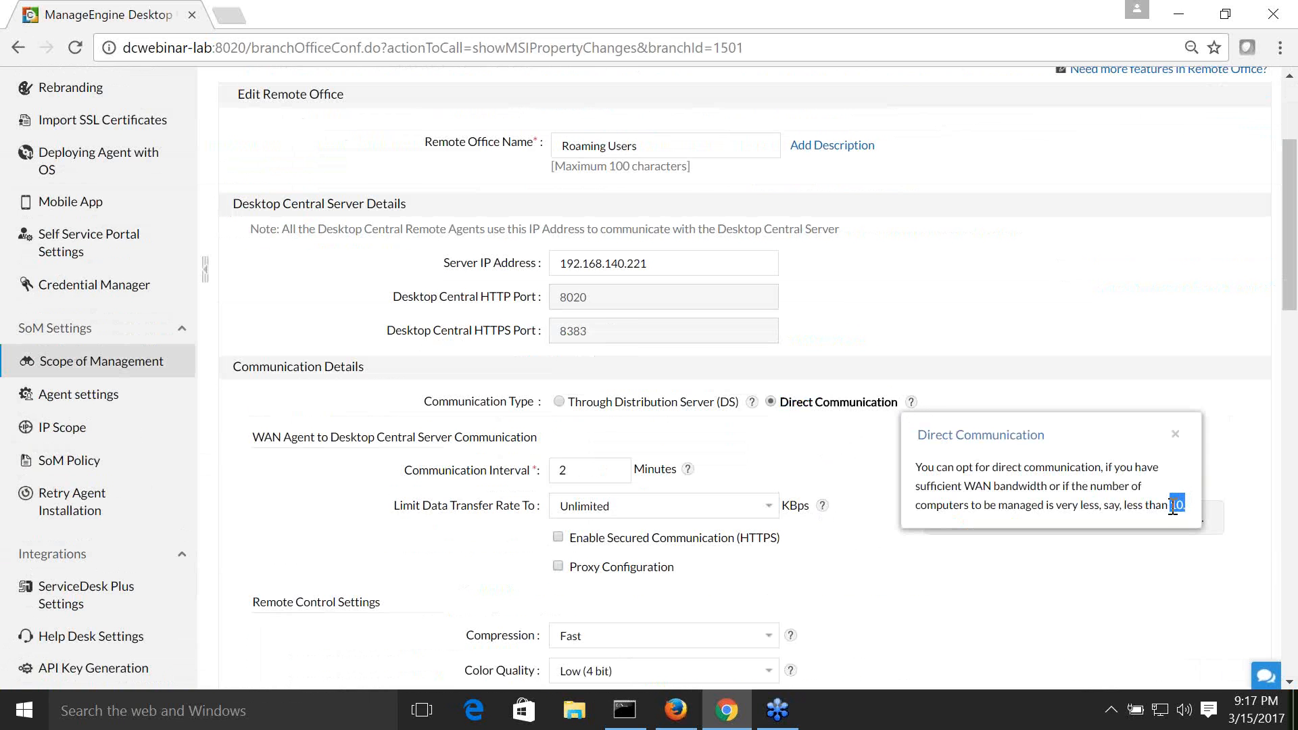
{"action": "left_click", "coordinate": [1174, 439]}
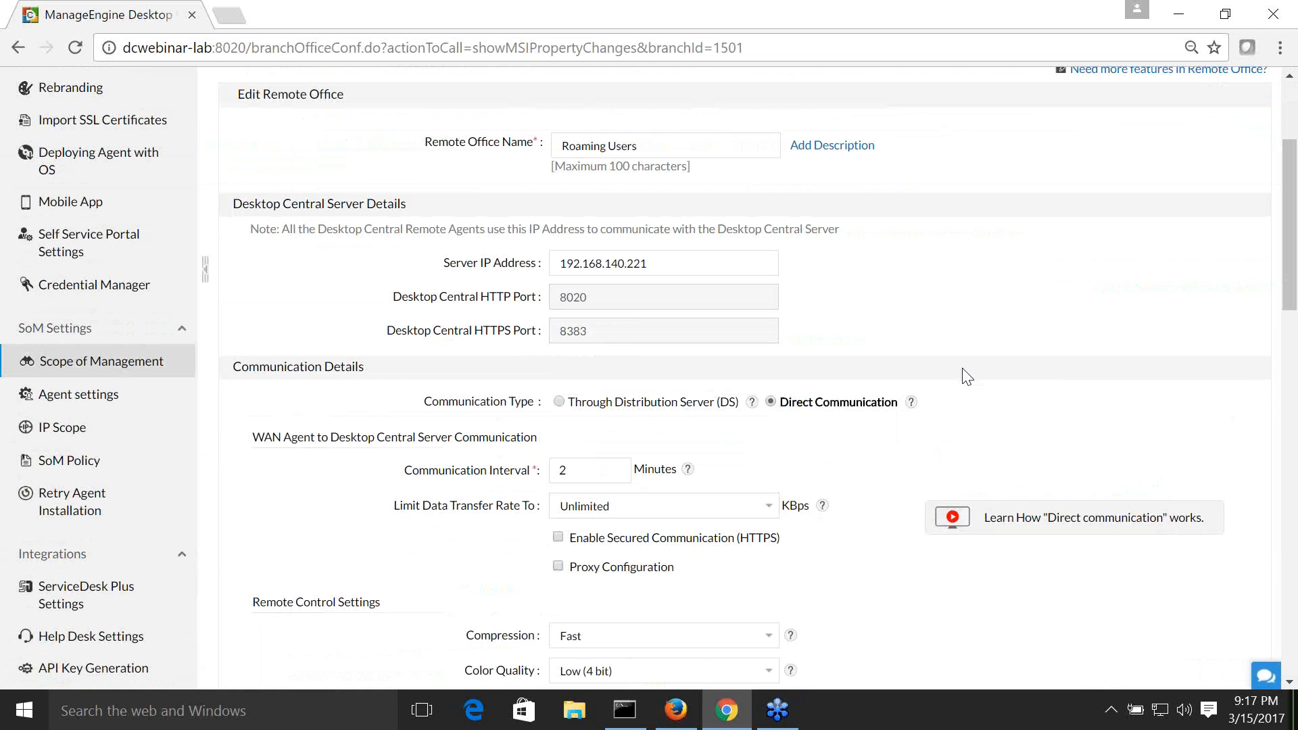
Step: Highlight the Roaming Users office's server IP address and look over its communication, remote control and agent installation settings
{"action": "left_click", "coordinate": [661, 264]}
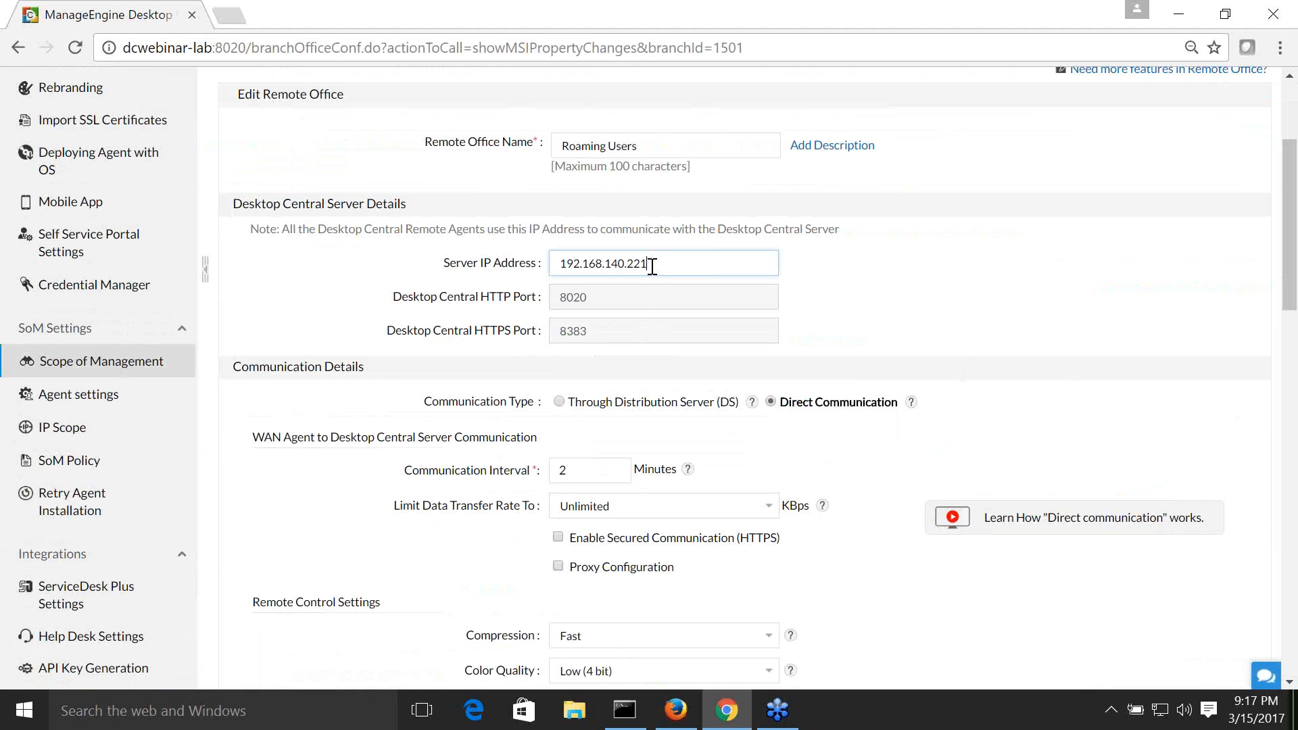
{"action": "left_click_drag", "start_coordinate": [651, 264], "coordinate": [547, 263]}
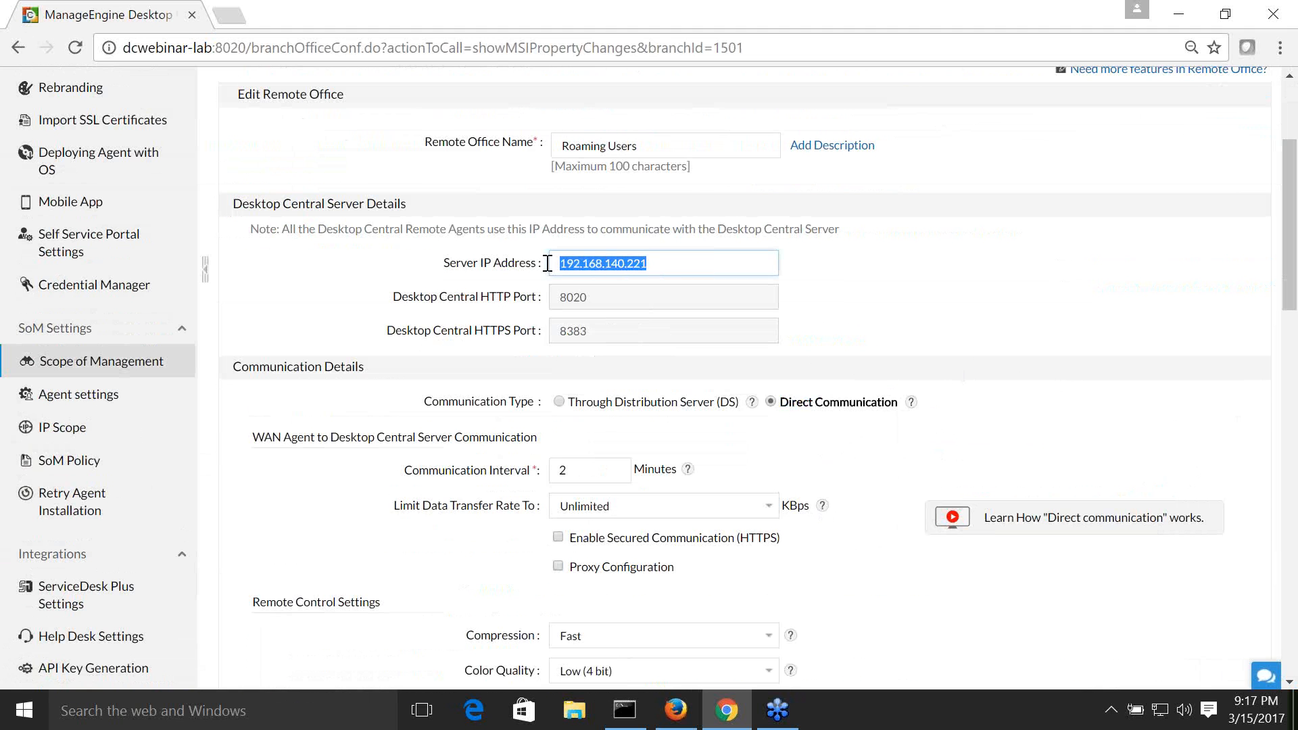
{"action": "left_click", "coordinate": [660, 269]}
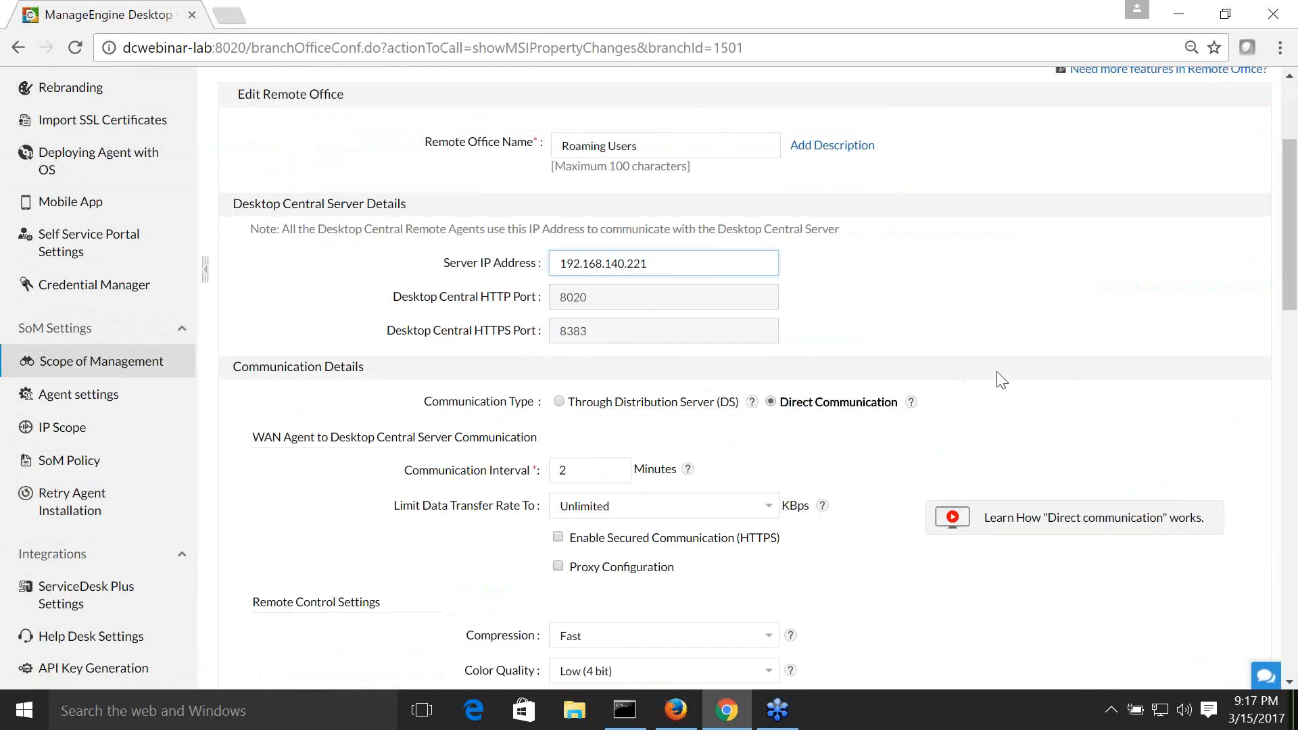
{"action": "scroll", "coordinate": [1001, 379], "scroll_direction": "down", "scroll_amount": 5}
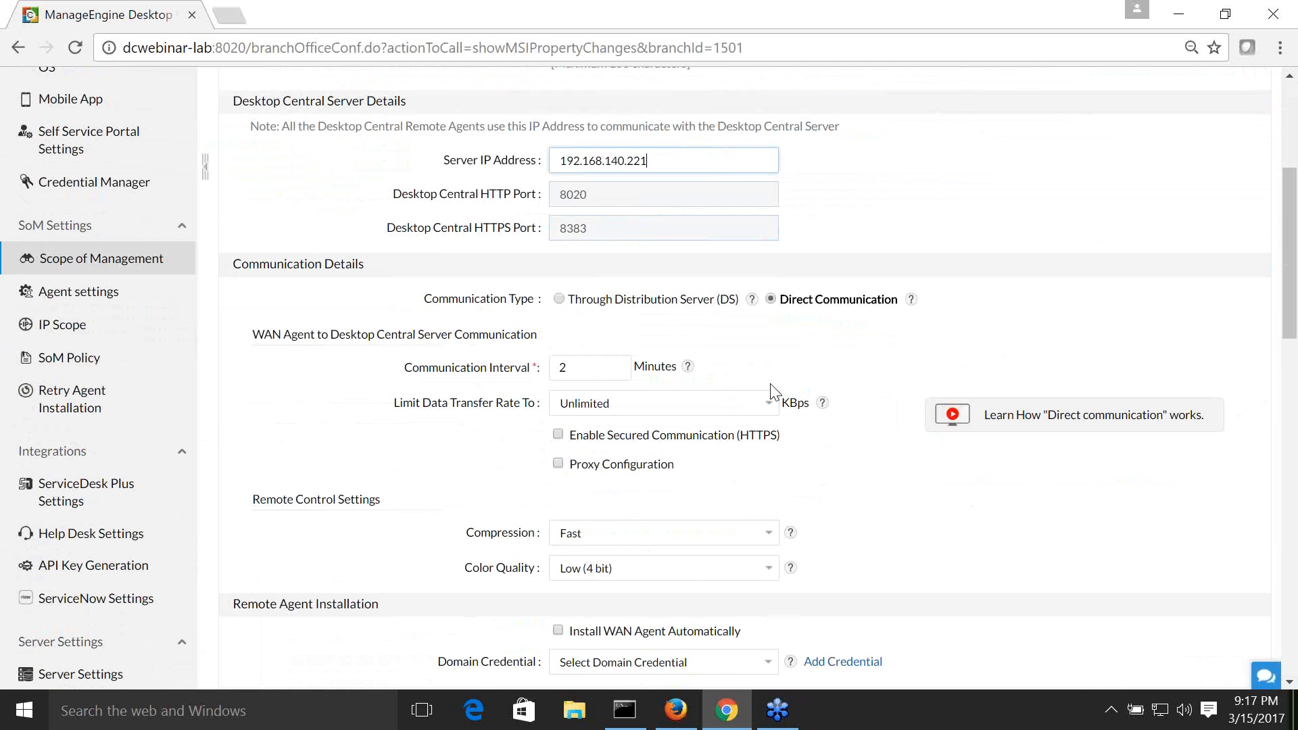
{"action": "scroll", "coordinate": [771, 388], "scroll_direction": "down", "scroll_amount": 2}
{"action": "scroll", "coordinate": [551, 566], "scroll_direction": "up", "scroll_amount": 5}
{"action": "scroll", "coordinate": [551, 566], "scroll_direction": "up", "scroll_amount": 2}
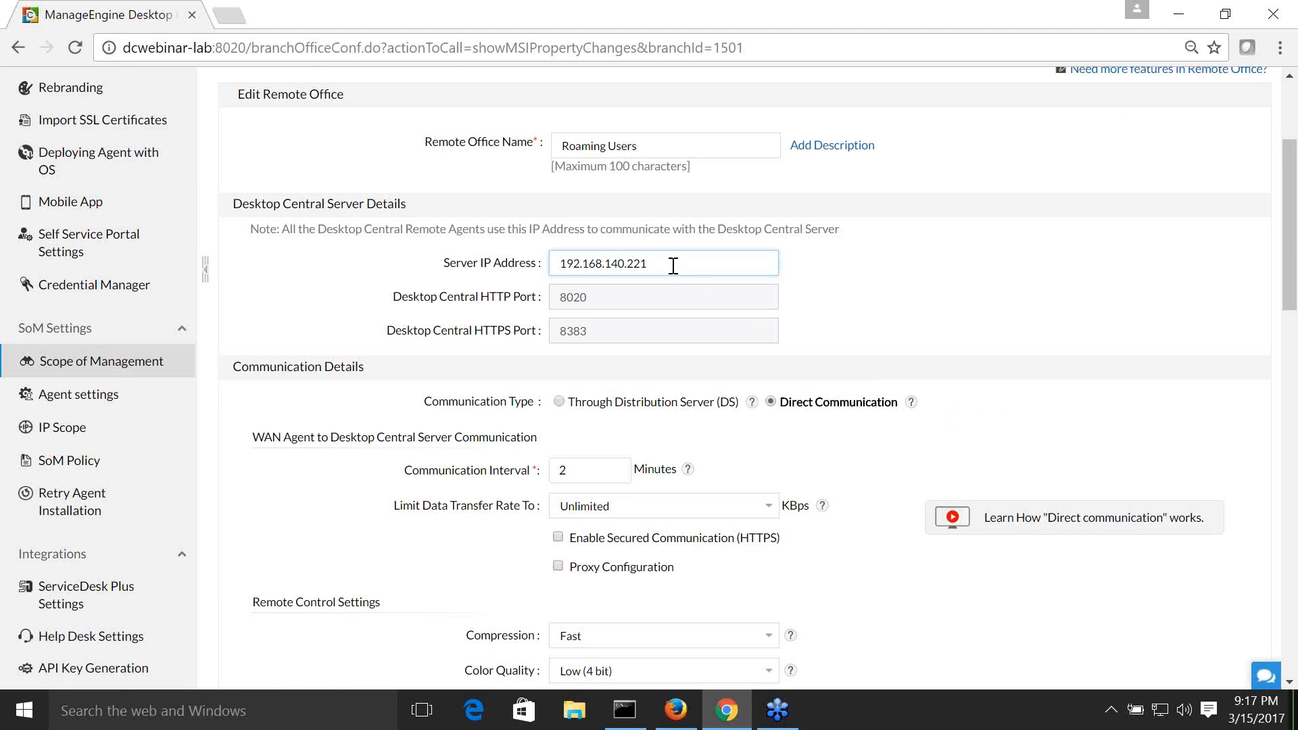
{"action": "left_click_drag", "start_coordinate": [672, 263], "coordinate": [540, 261]}
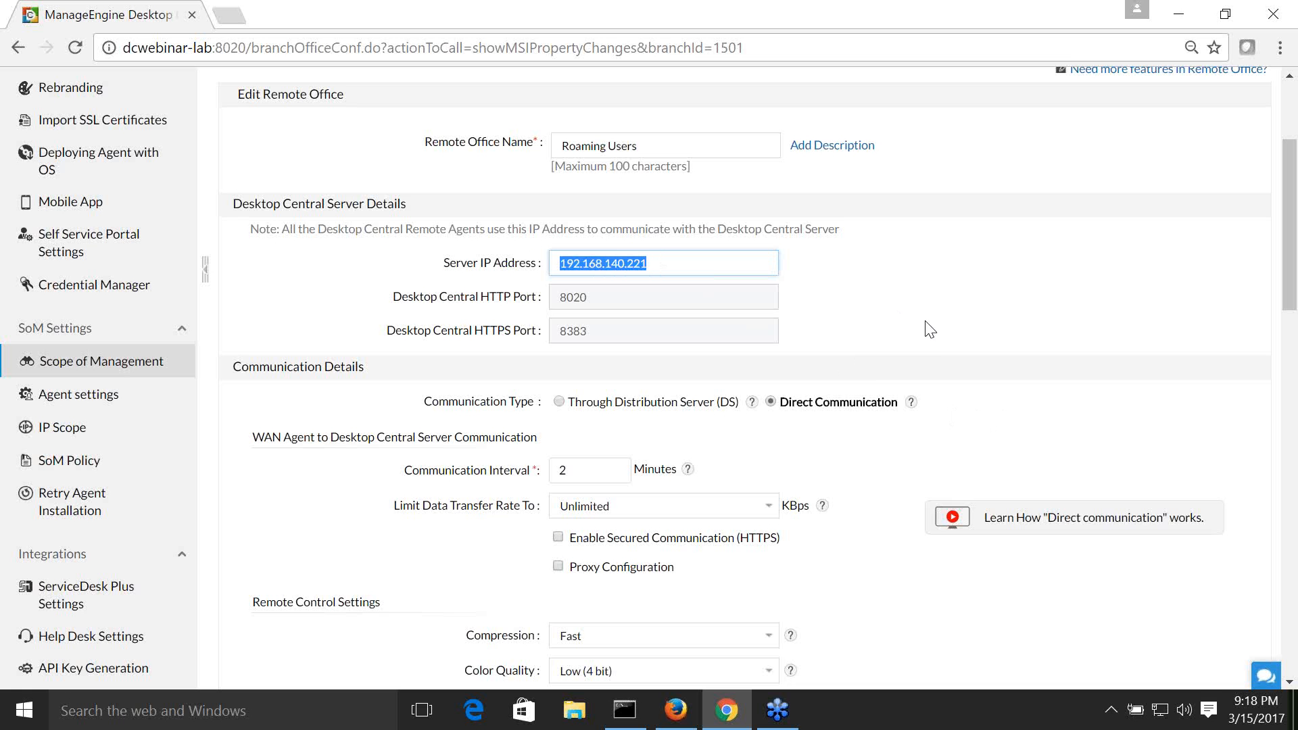
Step: Look through the rest of the Roaming Users configuration and return to the remote offices list without saving
{"action": "scroll", "coordinate": [947, 397], "scroll_direction": "up", "scroll_amount": 3}
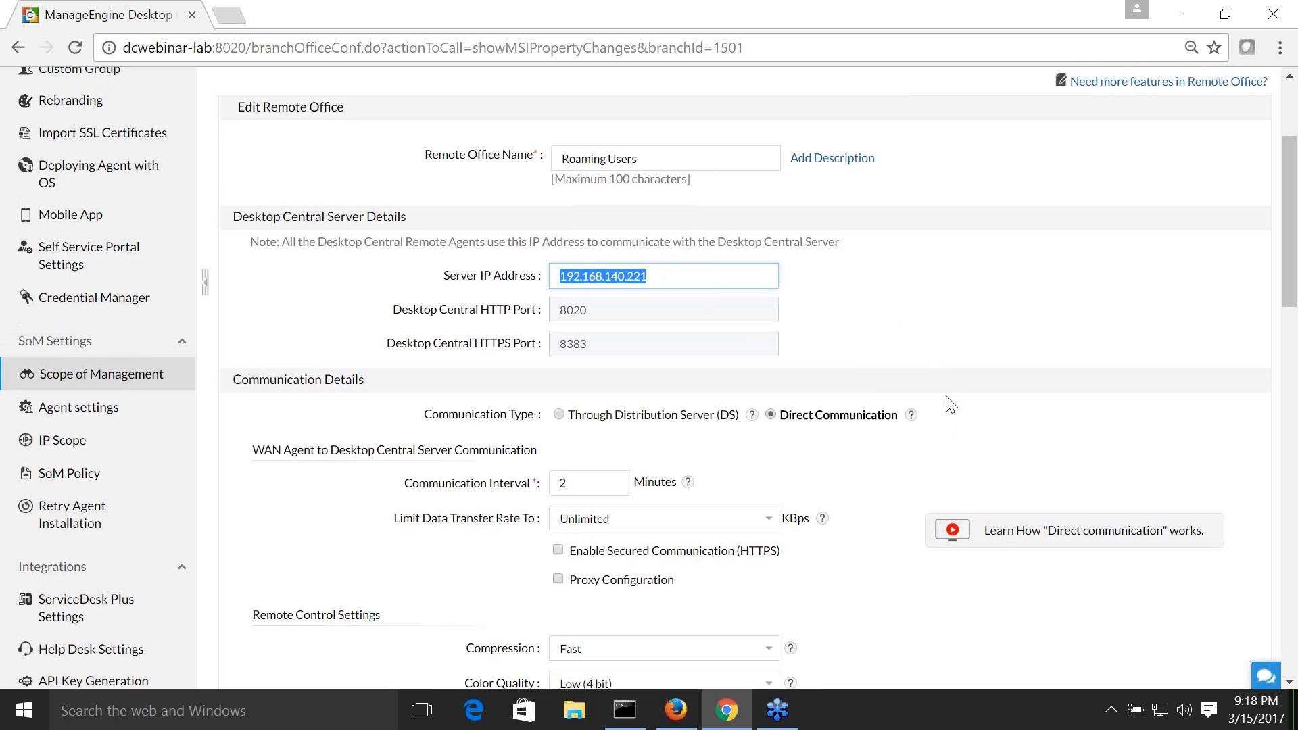
{"action": "scroll", "coordinate": [946, 397], "scroll_direction": "down", "scroll_amount": 5}
{"action": "scroll", "coordinate": [946, 396], "scroll_direction": "up", "scroll_amount": 1}
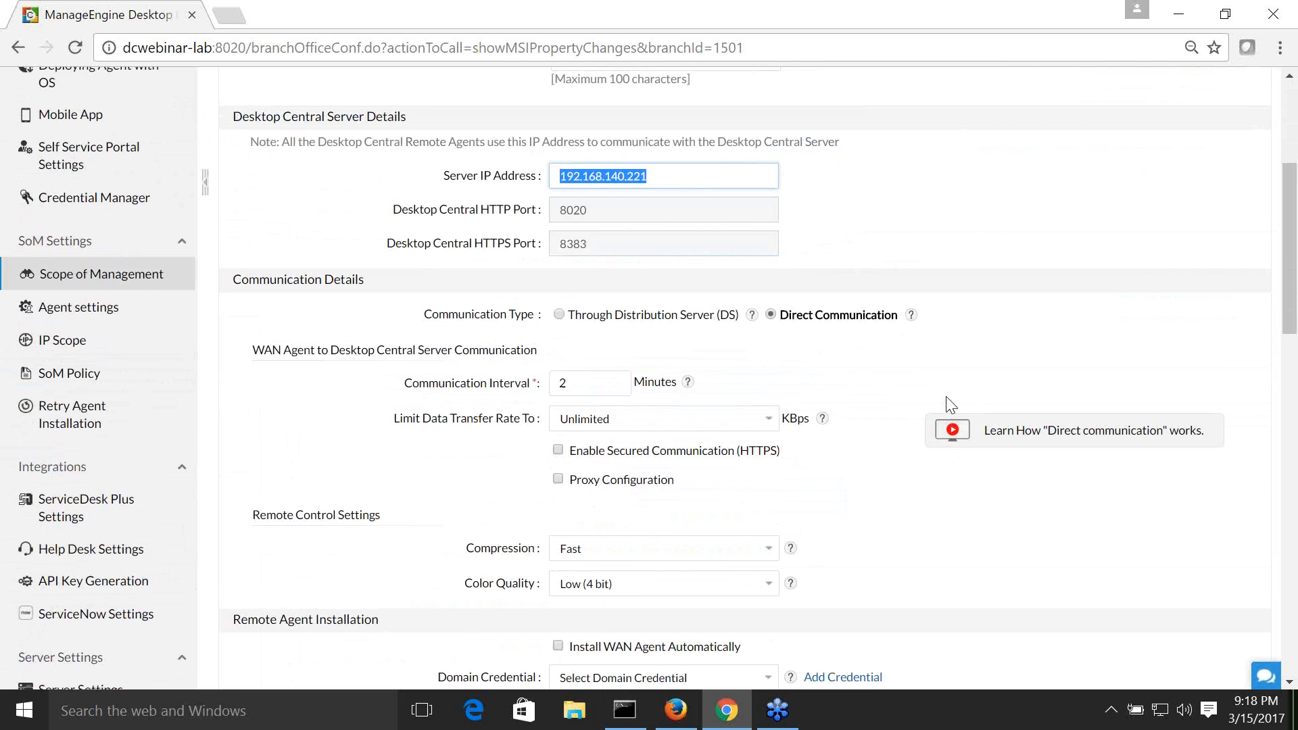
{"action": "scroll", "coordinate": [947, 397], "scroll_direction": "down", "scroll_amount": 8}
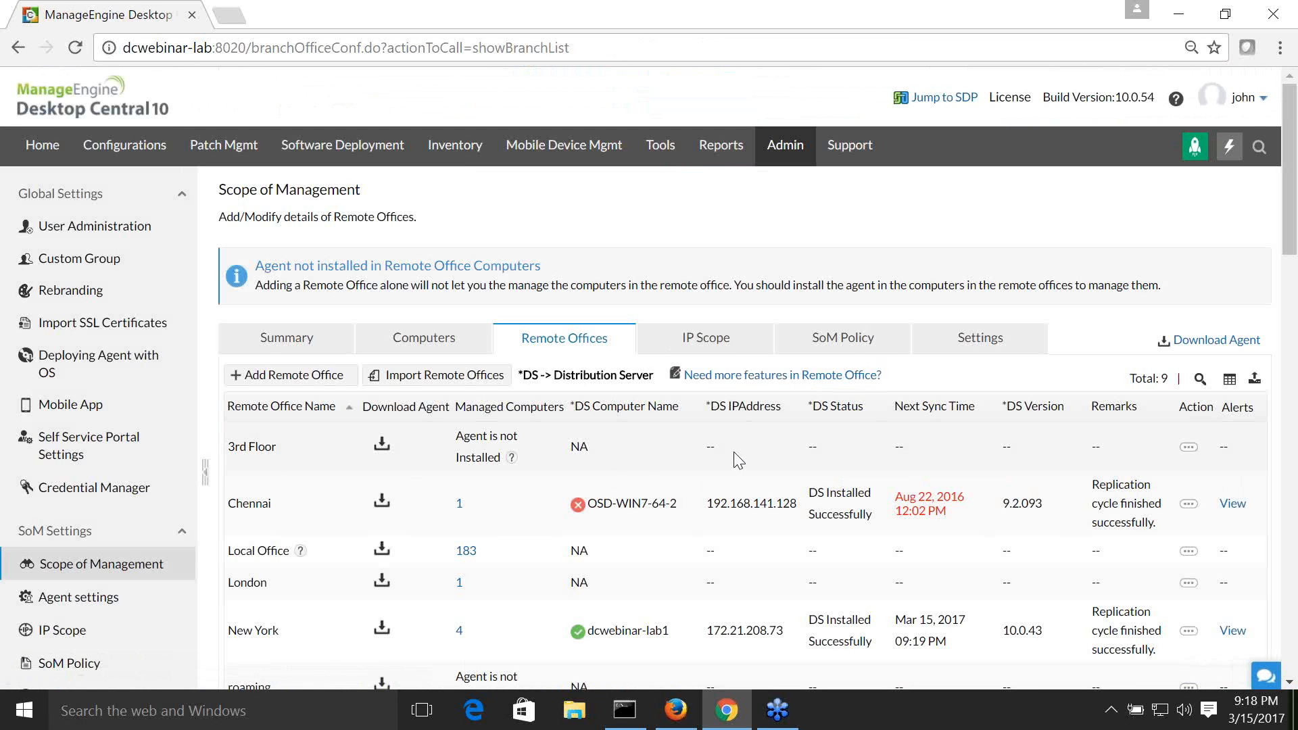
Step: Open the IP Scope settings and highlight the IP range assigned to the San Francisco office
{"action": "scroll", "coordinate": [732, 452], "scroll_direction": "down", "scroll_amount": 1}
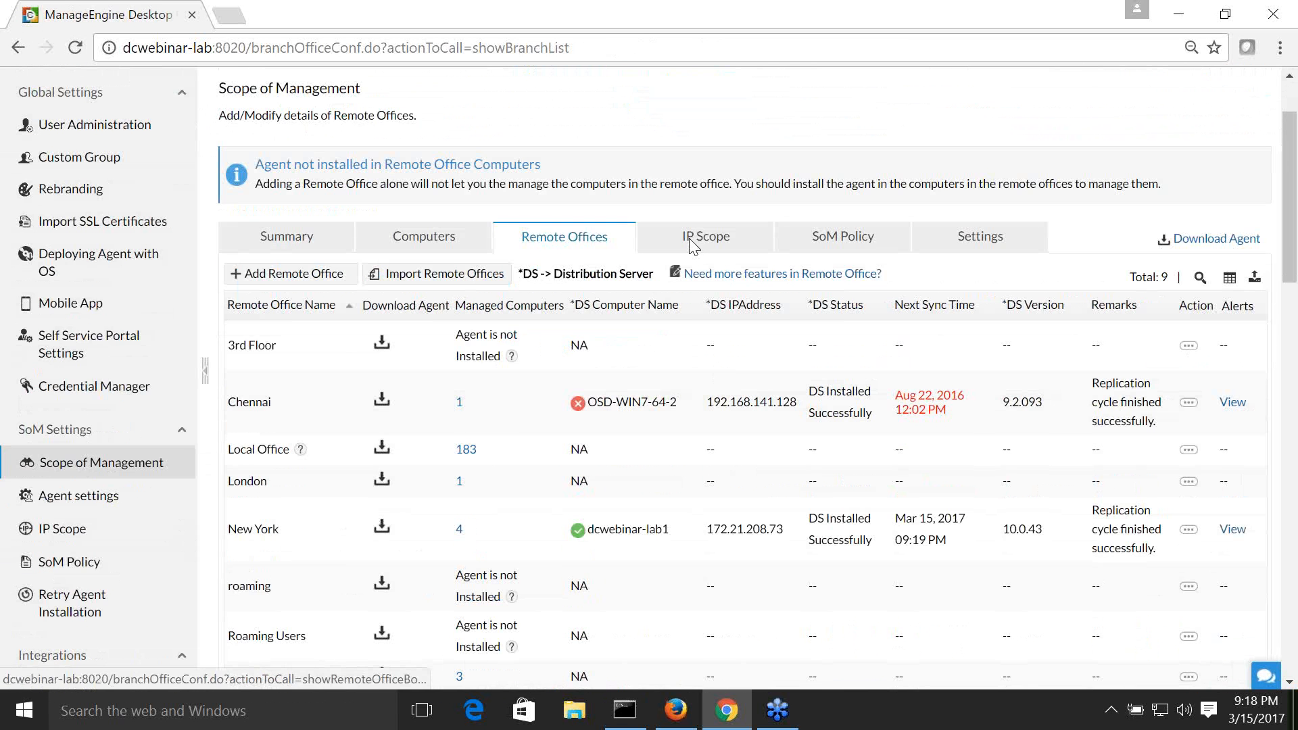
{"action": "left_click", "coordinate": [690, 244]}
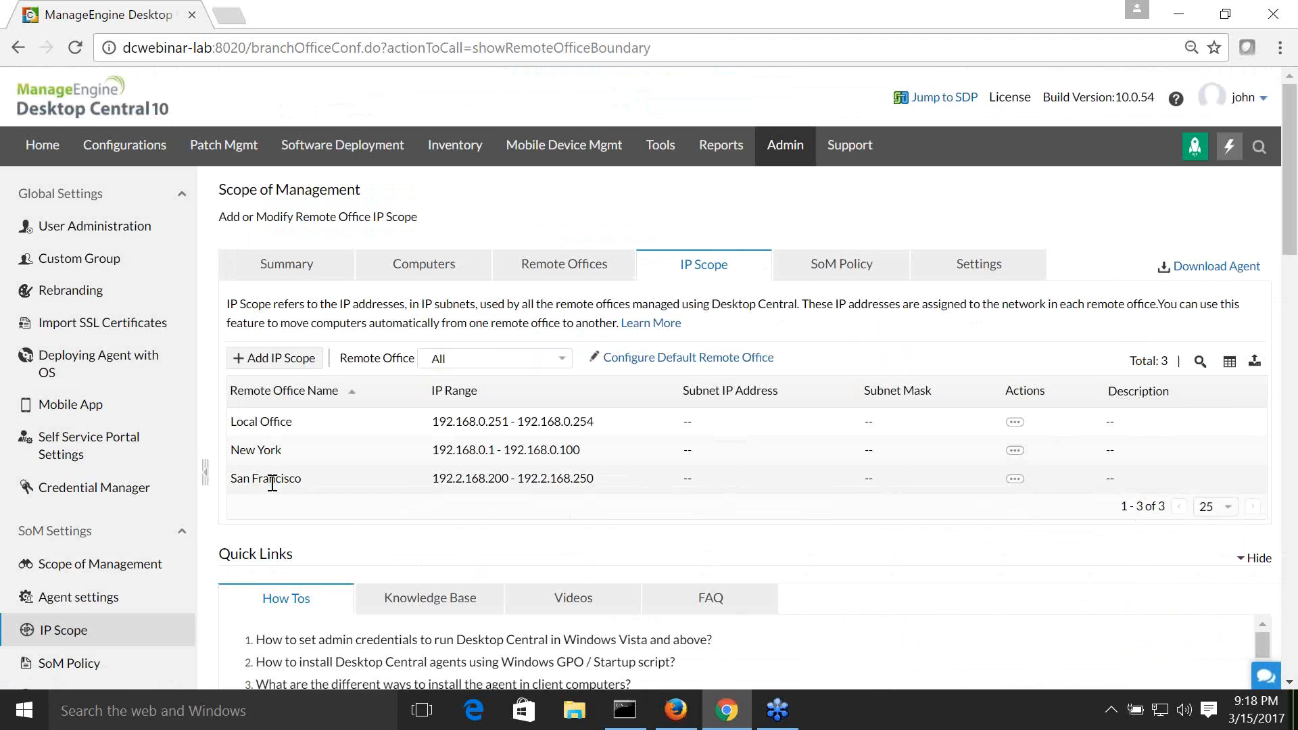
{"action": "left_click_drag", "start_coordinate": [435, 478], "coordinate": [600, 484]}
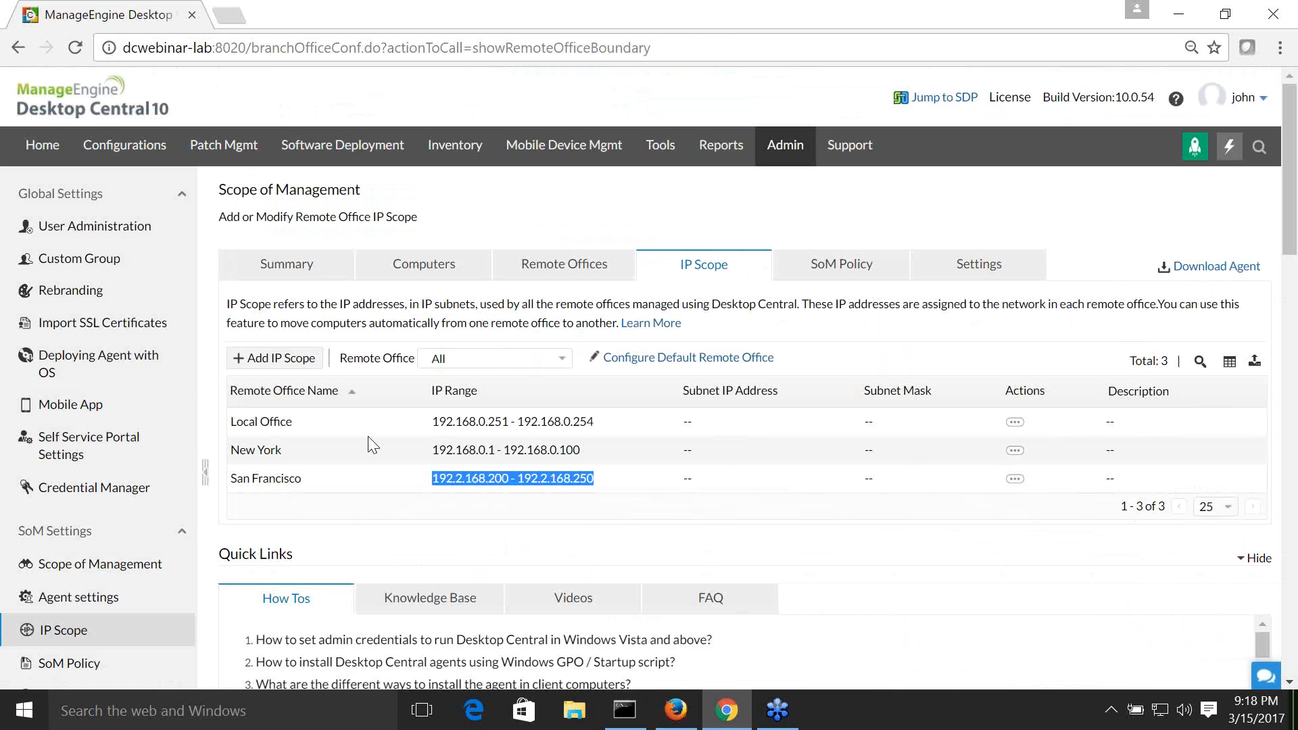
Step: Start a new IP scope, view the remote office choices and the start and end IP address fields, and cancel it
{"action": "left_click", "coordinate": [297, 360]}
{"action": "left_click", "coordinate": [661, 284]}
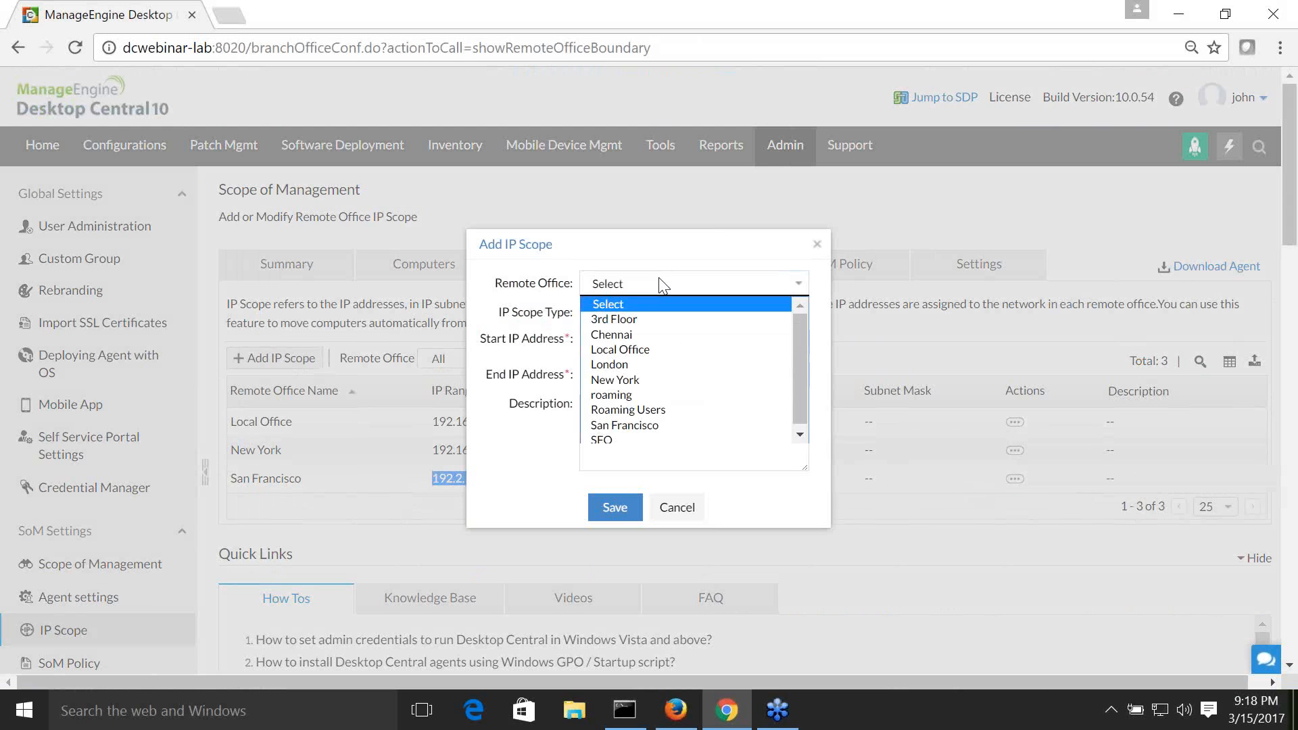
{"action": "left_click", "coordinate": [809, 488]}
{"action": "left_click", "coordinate": [641, 346]}
{"action": "left_click", "coordinate": [639, 372]}
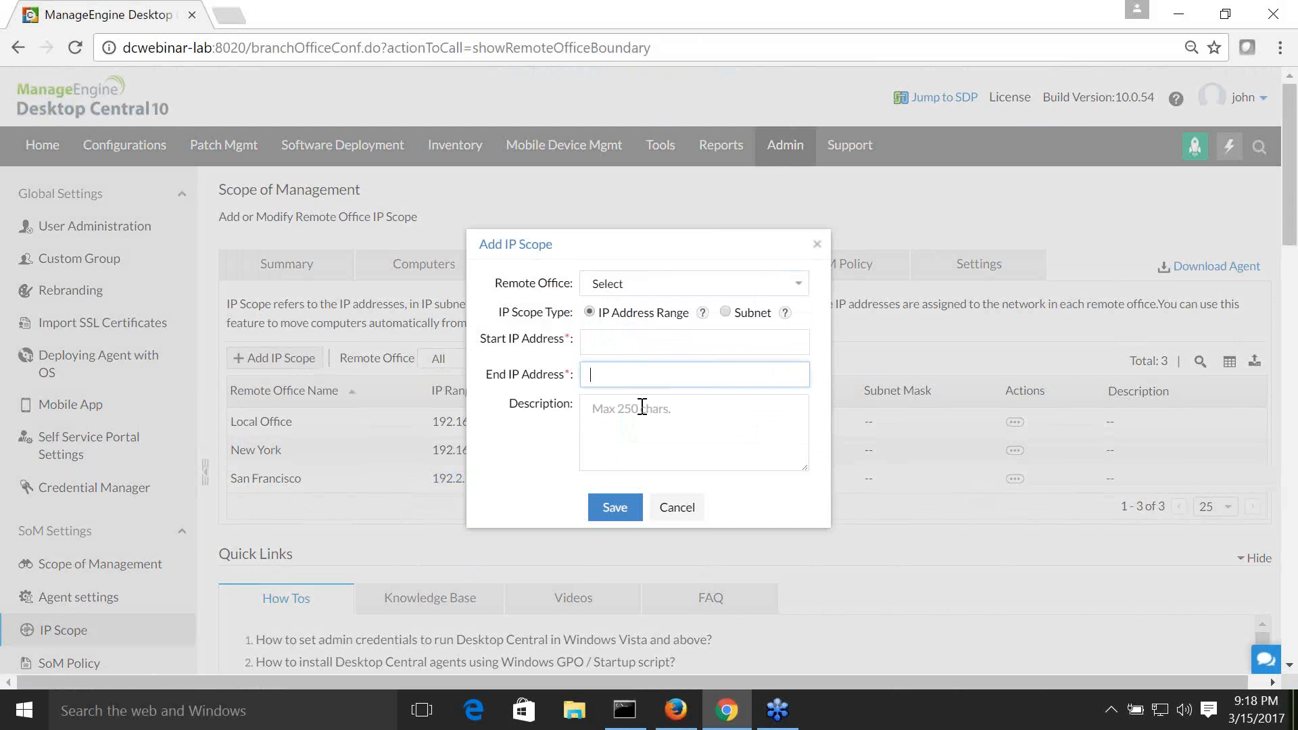
{"action": "left_click", "coordinate": [673, 508]}
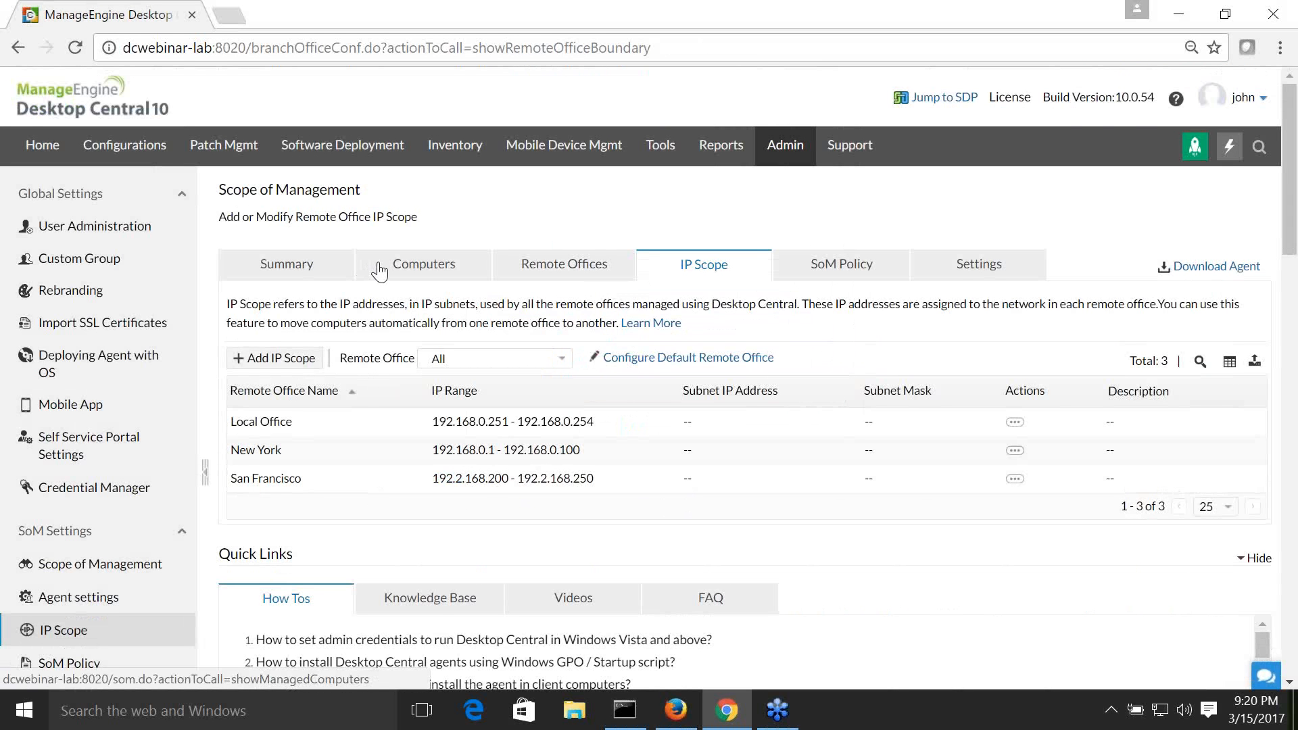
Step: Open the SoM Policy's AD sync settings and review the computer detection, inactive computer, sync schedule and notification options
{"action": "left_click", "coordinate": [843, 274]}
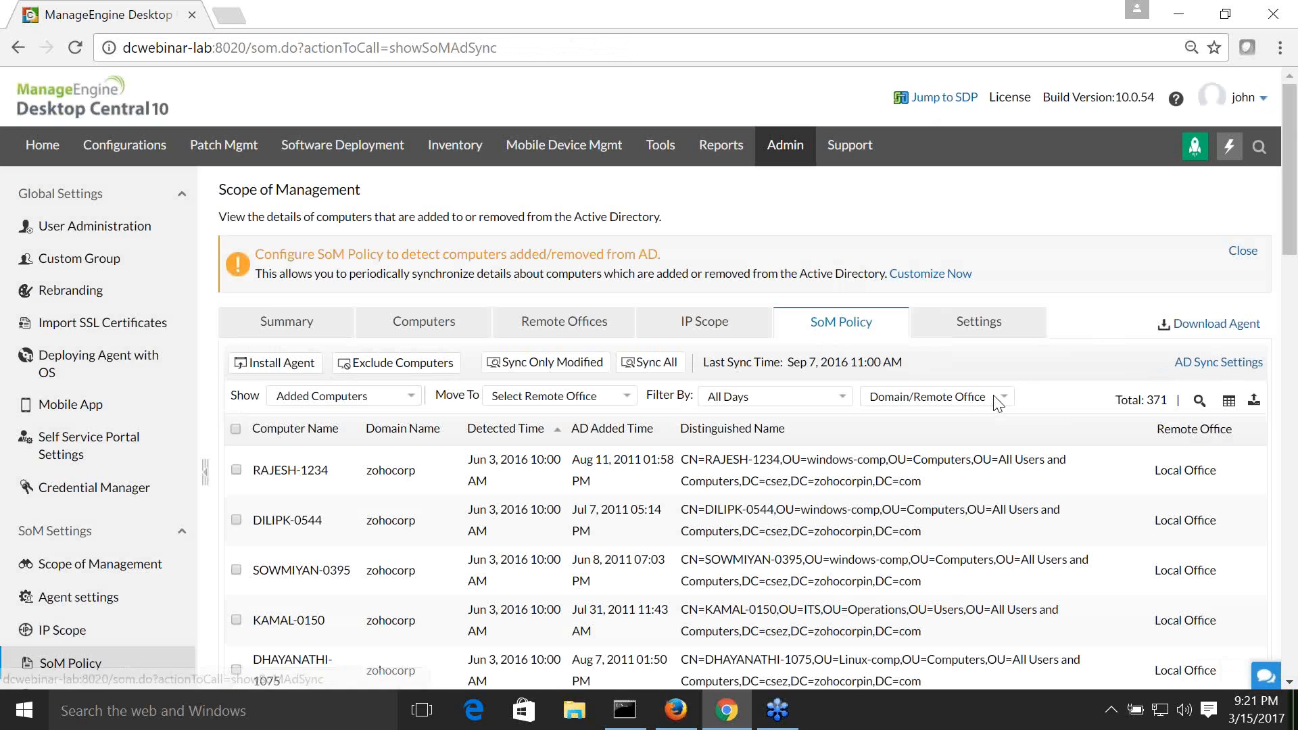
{"action": "left_click", "coordinate": [1194, 367]}
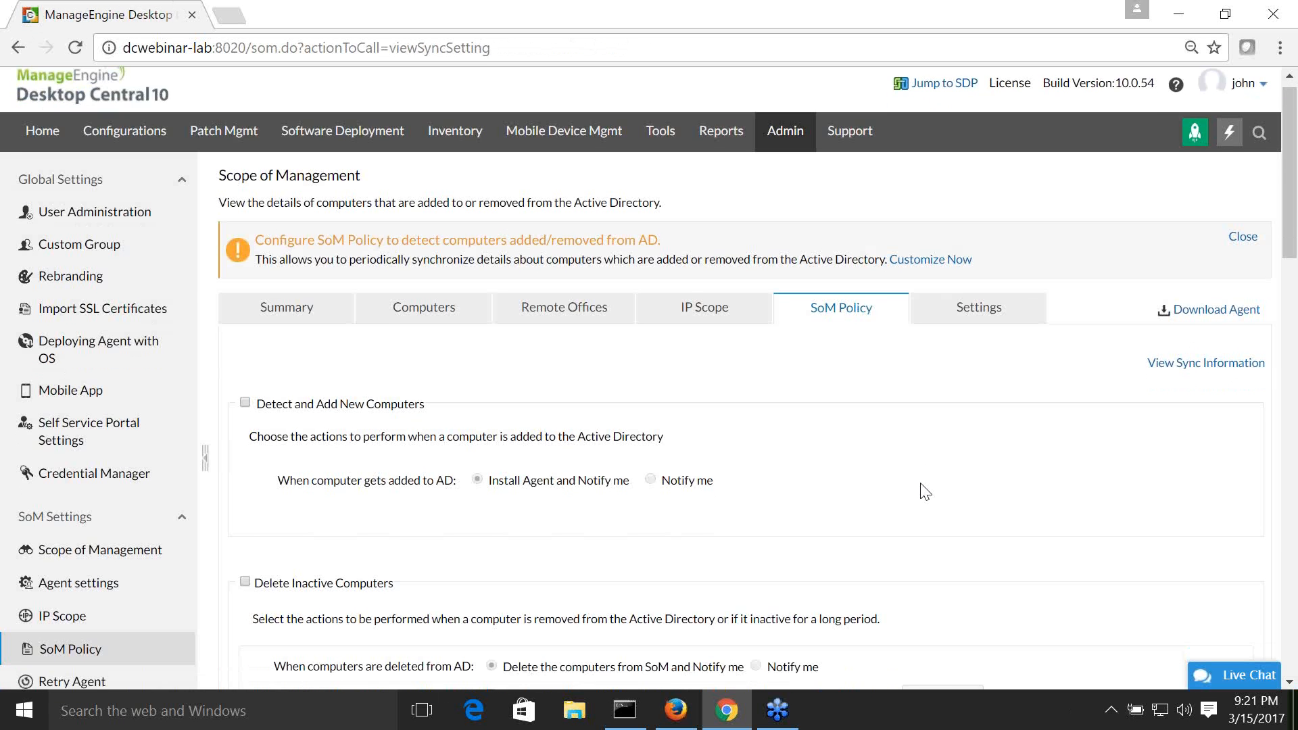
{"action": "scroll", "coordinate": [925, 492], "scroll_direction": "down", "scroll_amount": 3}
{"action": "scroll", "coordinate": [925, 491], "scroll_direction": "down", "scroll_amount": 3}
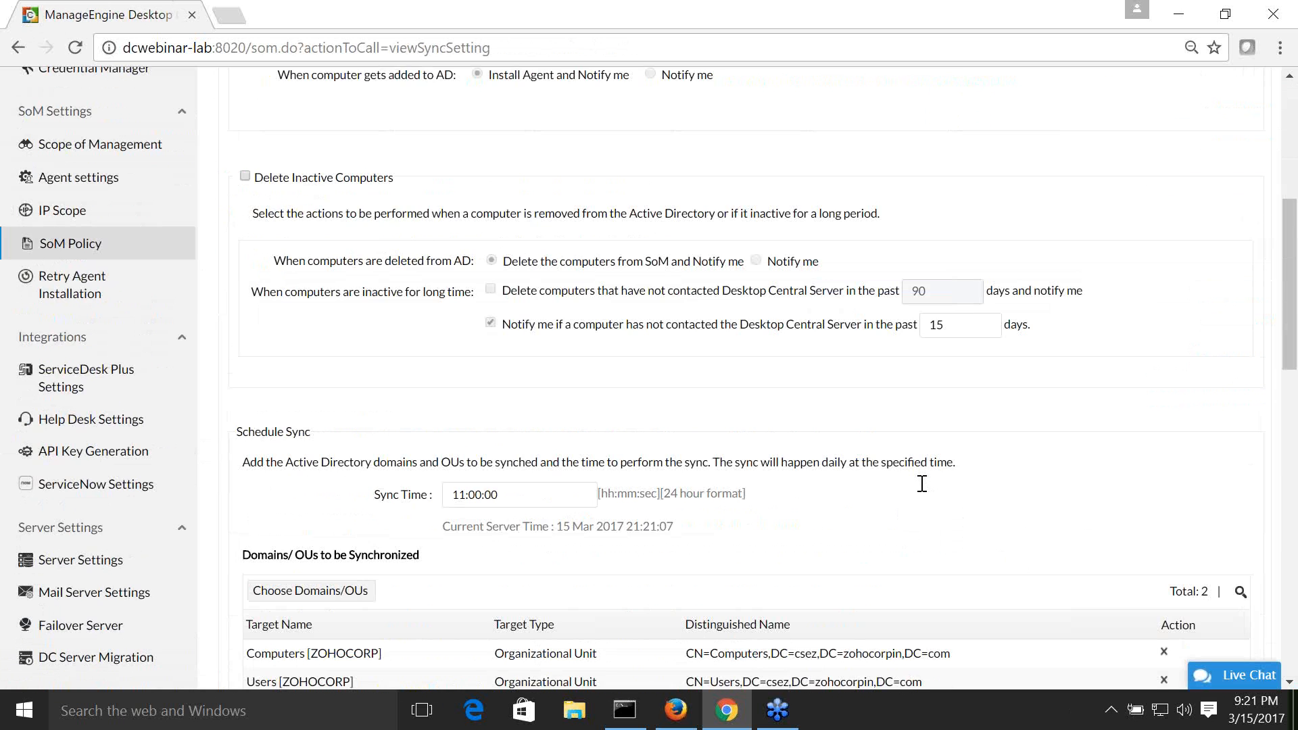
{"action": "scroll", "coordinate": [922, 484], "scroll_direction": "down", "scroll_amount": 5}
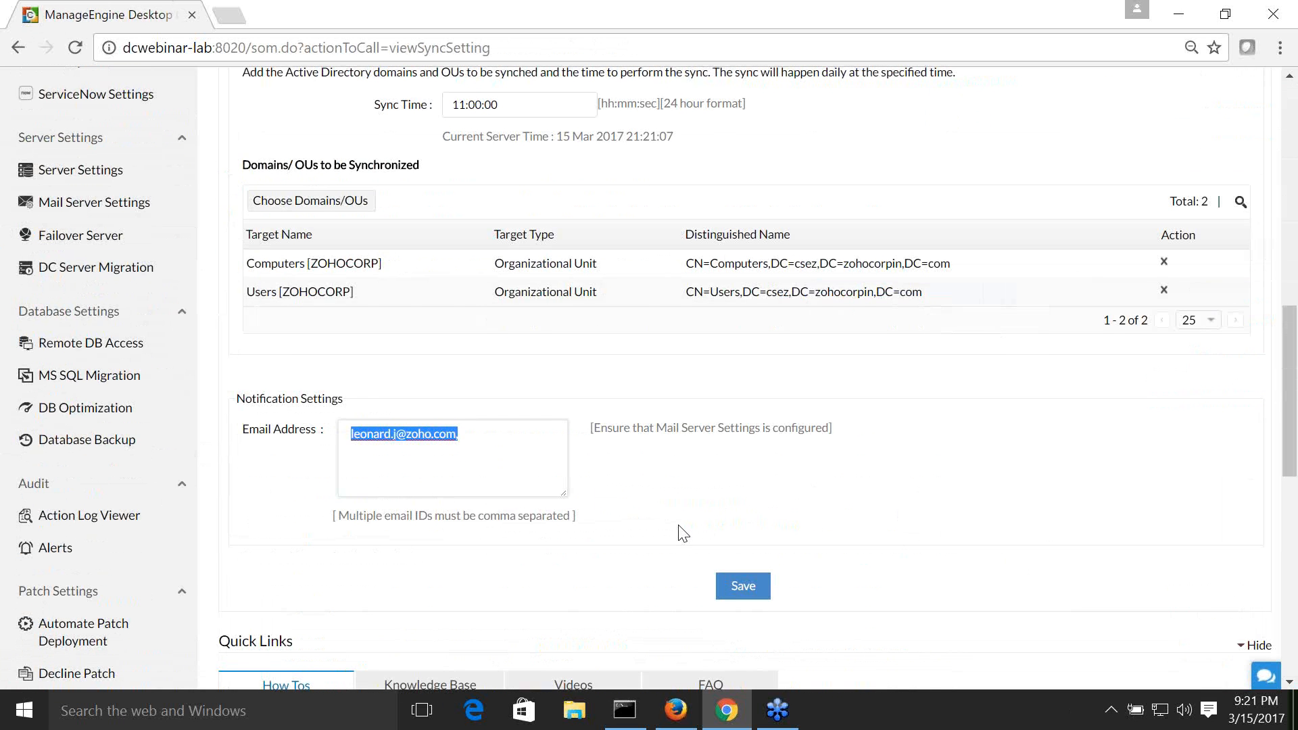
Step: Return to the Schedule Sync section and highlight the daily AD sync time
{"action": "scroll", "coordinate": [464, 399], "scroll_direction": "up", "scroll_amount": 3}
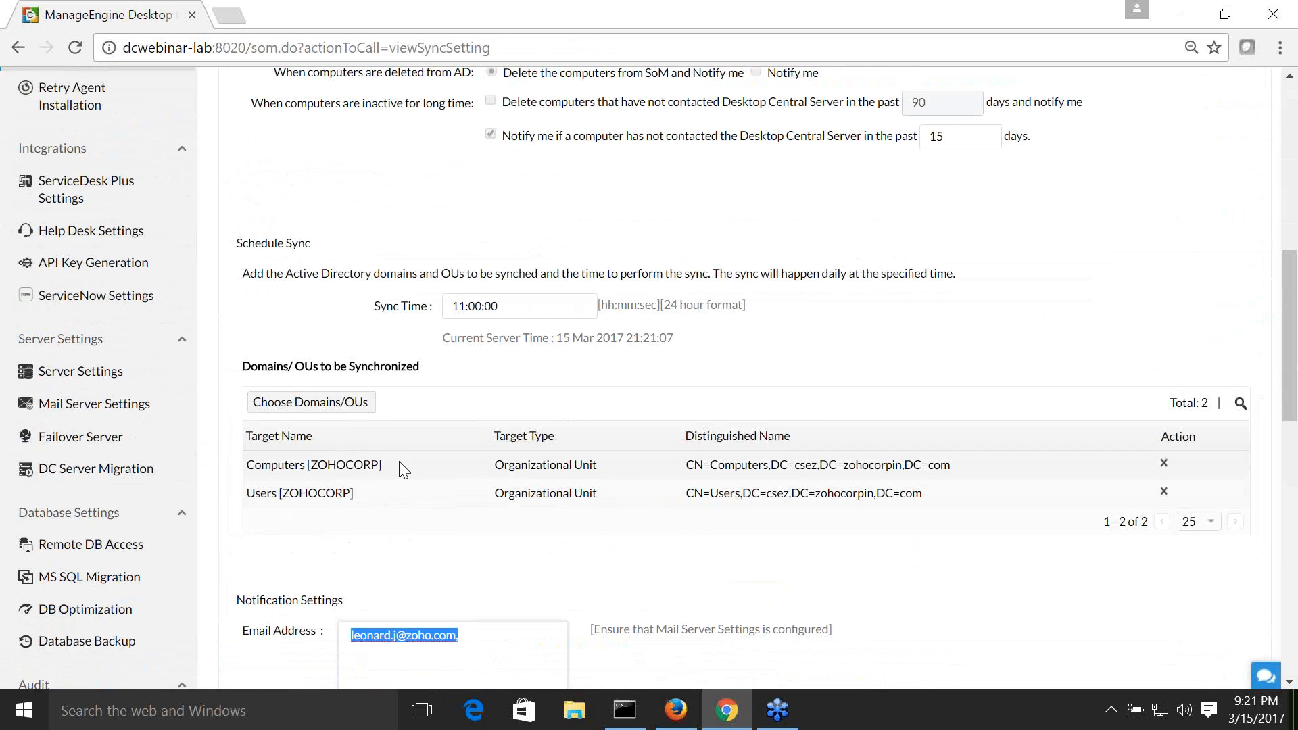
{"action": "scroll", "coordinate": [432, 513], "scroll_direction": "up", "scroll_amount": 3}
{"action": "left_click_drag", "start_coordinate": [504, 509], "coordinate": [455, 509]}
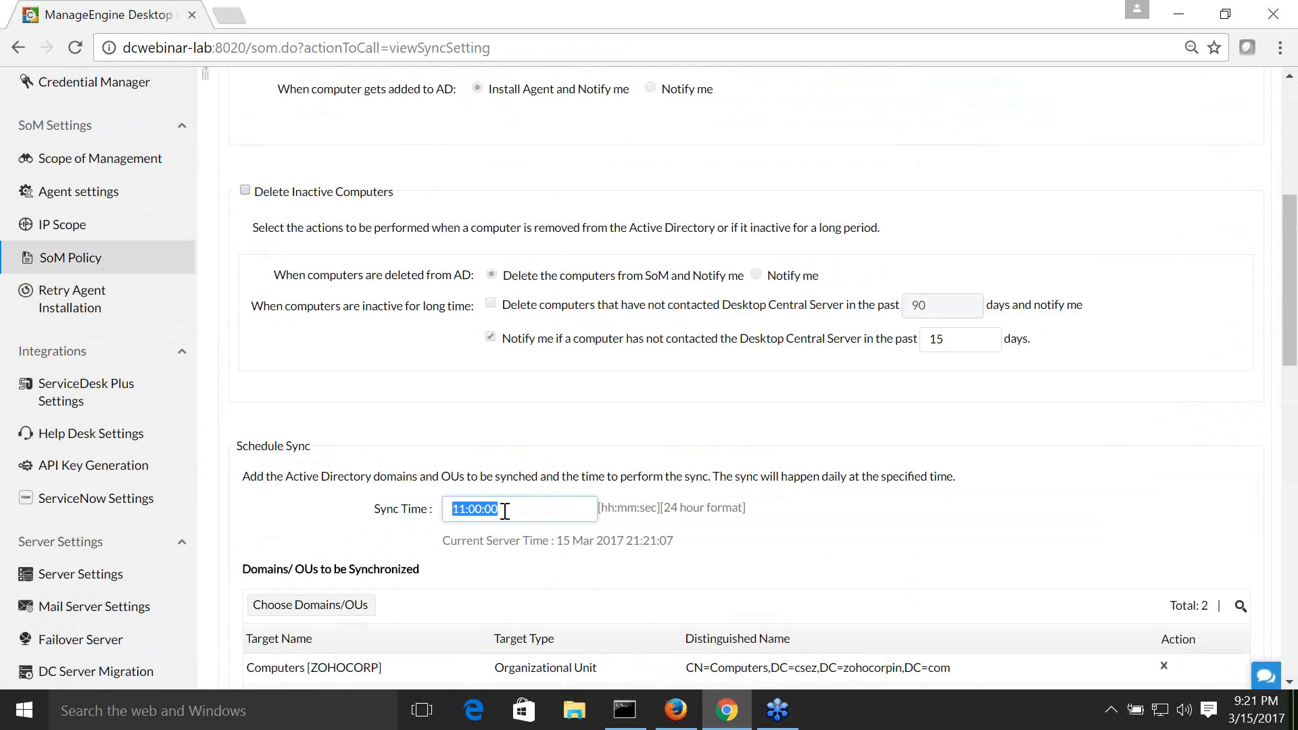
{"action": "left_click", "coordinate": [469, 511]}
Step: Enable Detect and Add New Computers, choose Notify me for computers added to AD, and look over the rest of the policy
{"action": "scroll", "coordinate": [497, 501], "scroll_direction": "up", "scroll_amount": 3}
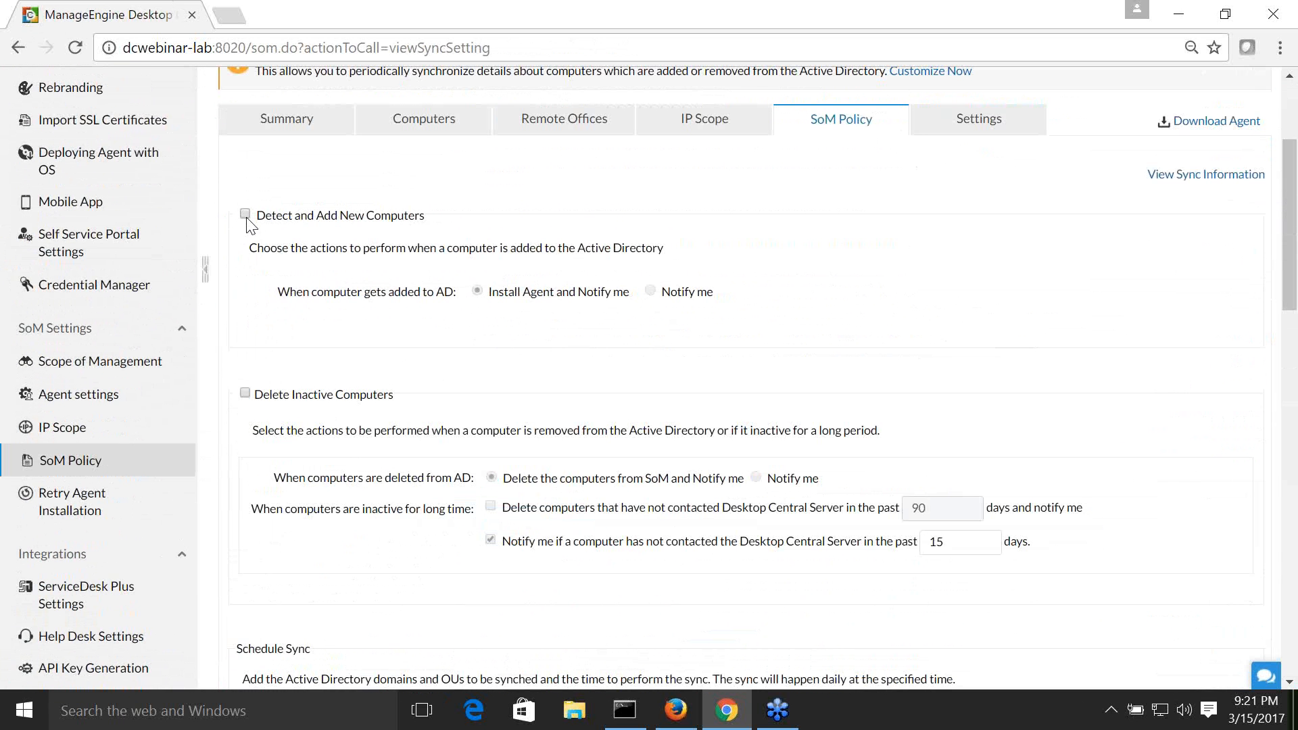
{"action": "mouse_move", "coordinate": [676, 308]}
{"action": "left_click", "coordinate": [650, 290]}
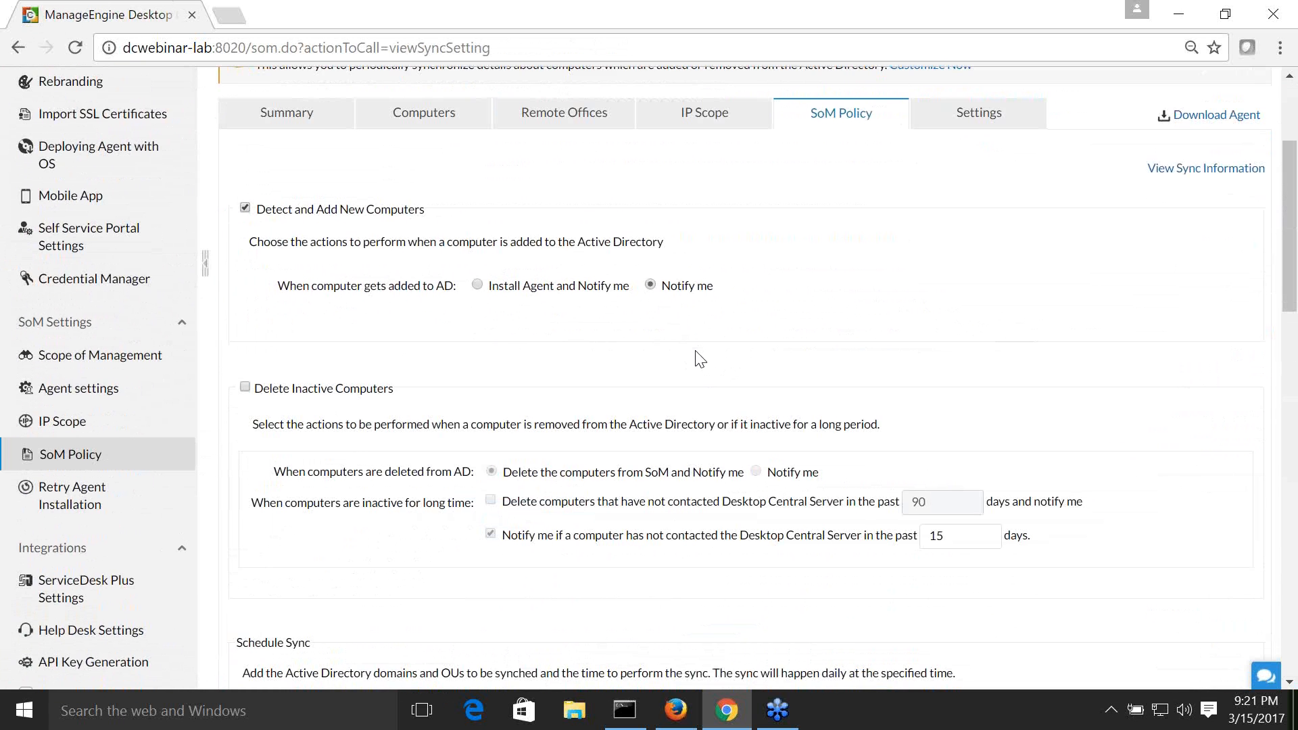
{"action": "scroll", "coordinate": [696, 359], "scroll_direction": "down", "scroll_amount": 9}
{"action": "scroll", "coordinate": [697, 359], "scroll_direction": "up", "scroll_amount": 9}
{"action": "scroll", "coordinate": [752, 371], "scroll_direction": "up", "scroll_amount": 1}
{"action": "scroll", "coordinate": [752, 371], "scroll_direction": "up", "scroll_amount": 3}
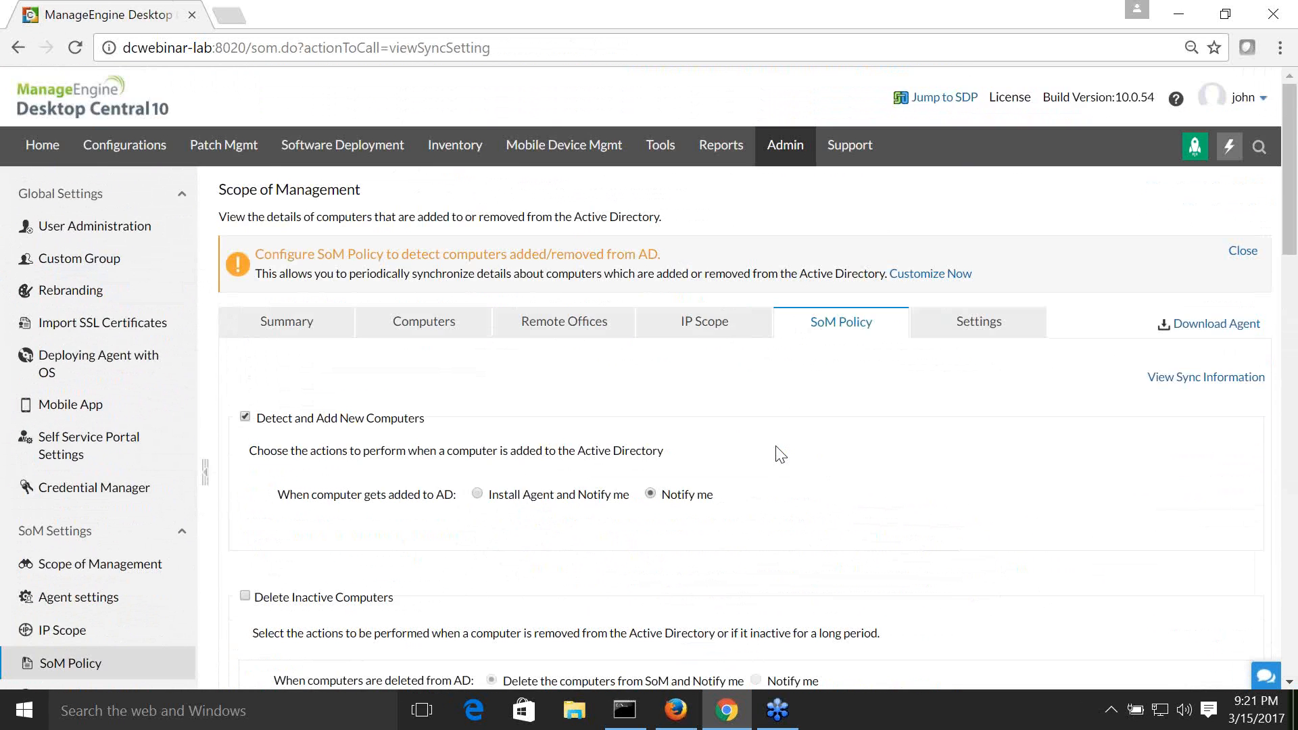
{"action": "scroll", "coordinate": [781, 455], "scroll_direction": "down", "scroll_amount": 2}
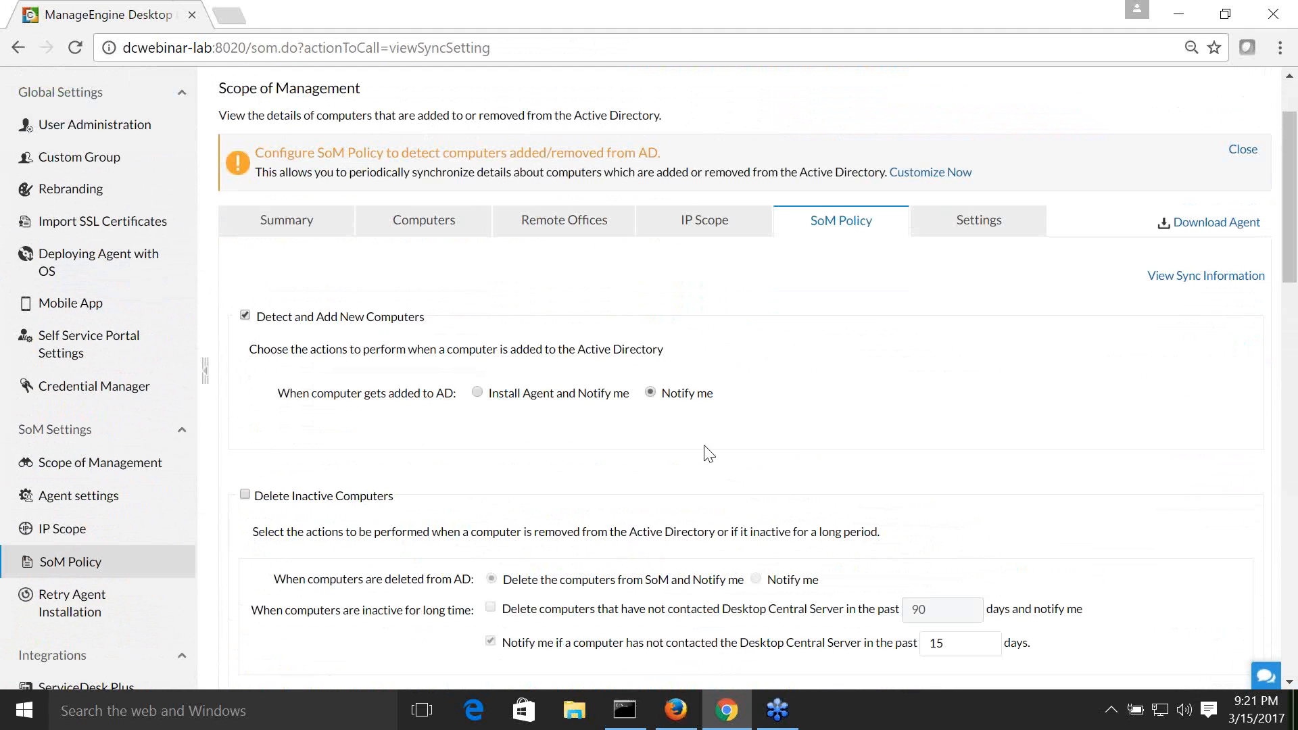
Step: Switch the added-computer action back to Install Agent and Notify me, and disable Detect and Add New Computers
{"action": "left_click", "coordinate": [476, 395]}
{"action": "left_click", "coordinate": [477, 395]}
{"action": "left_click", "coordinate": [244, 315]}
Step: Enable Delete Inactive Computers and select deletion after 90 days without contact instead of the inactivity notification
{"action": "scroll", "coordinate": [790, 481], "scroll_direction": "down", "scroll_amount": 3}
{"action": "left_click", "coordinate": [245, 291]}
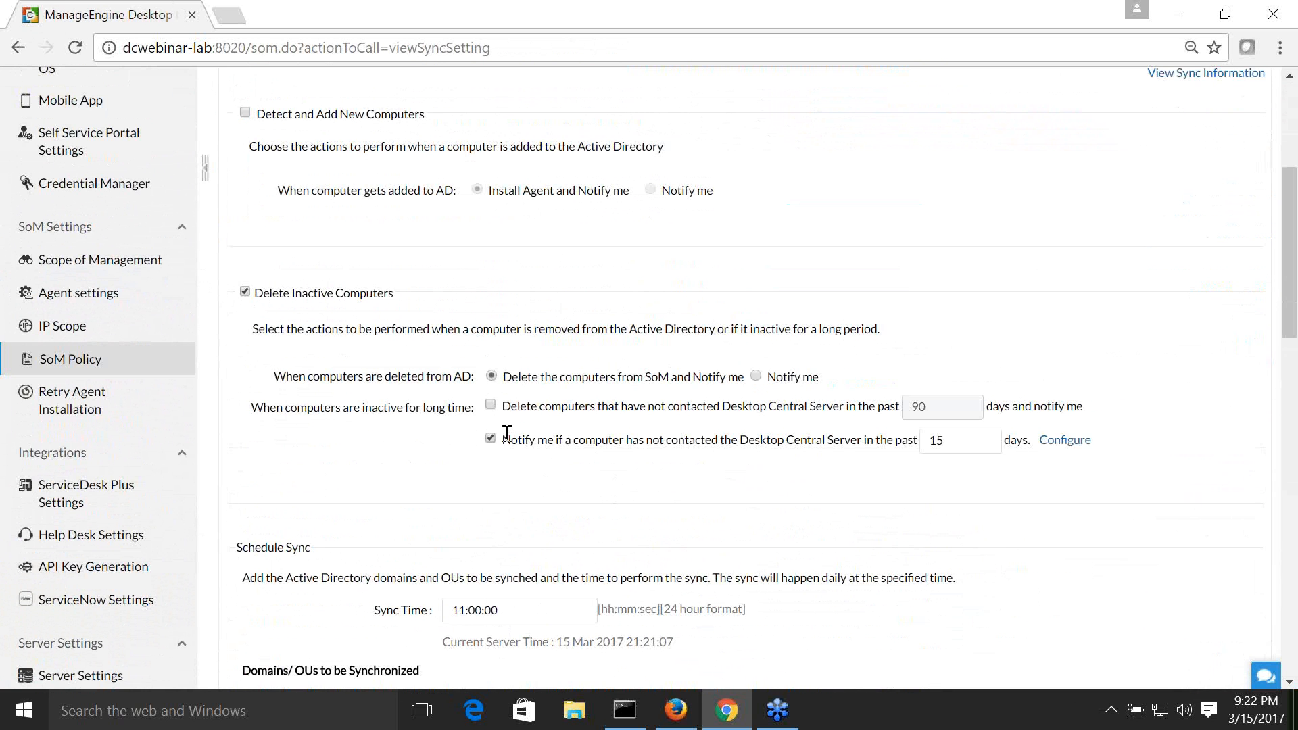
{"action": "left_click", "coordinate": [490, 405]}
{"action": "left_click", "coordinate": [490, 503]}
{"action": "double_click", "coordinate": [949, 413]}
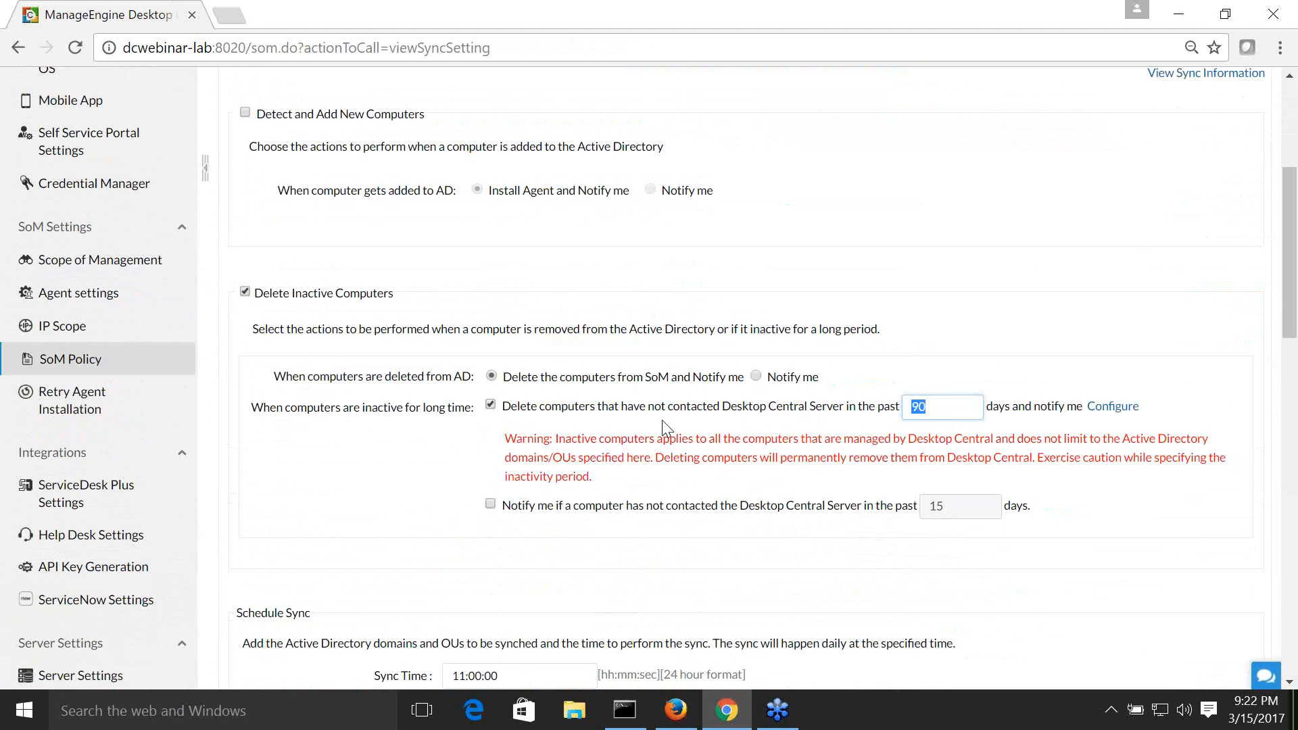
{"action": "left_click", "coordinate": [942, 408]}
Step: Replace the inactive computer deletion with the notification for computers out of contact for 15 days
{"action": "left_click", "coordinate": [490, 406]}
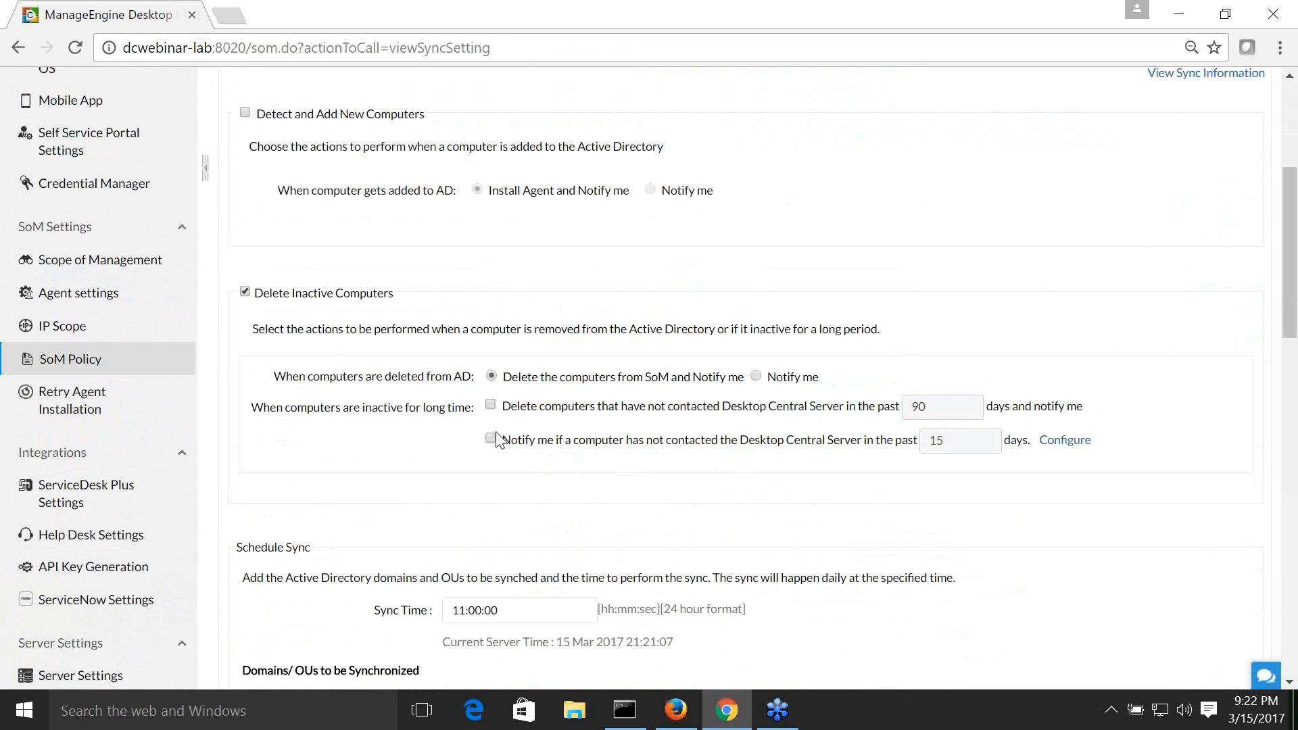
{"action": "left_click", "coordinate": [491, 439]}
{"action": "double_click", "coordinate": [936, 440]}
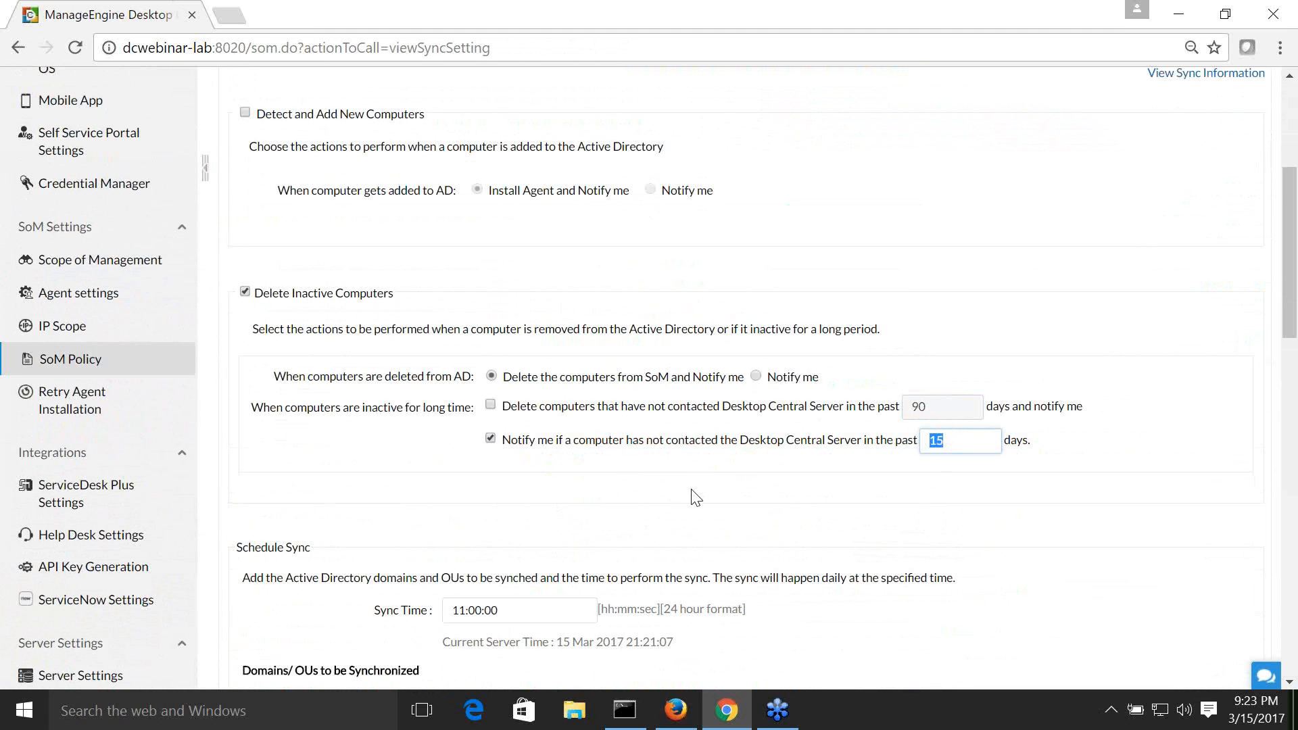
Step: Try combining the 90-day deletion with the 15-day notification, clear both options, and reselect only the notification
{"action": "left_click", "coordinate": [491, 404]}
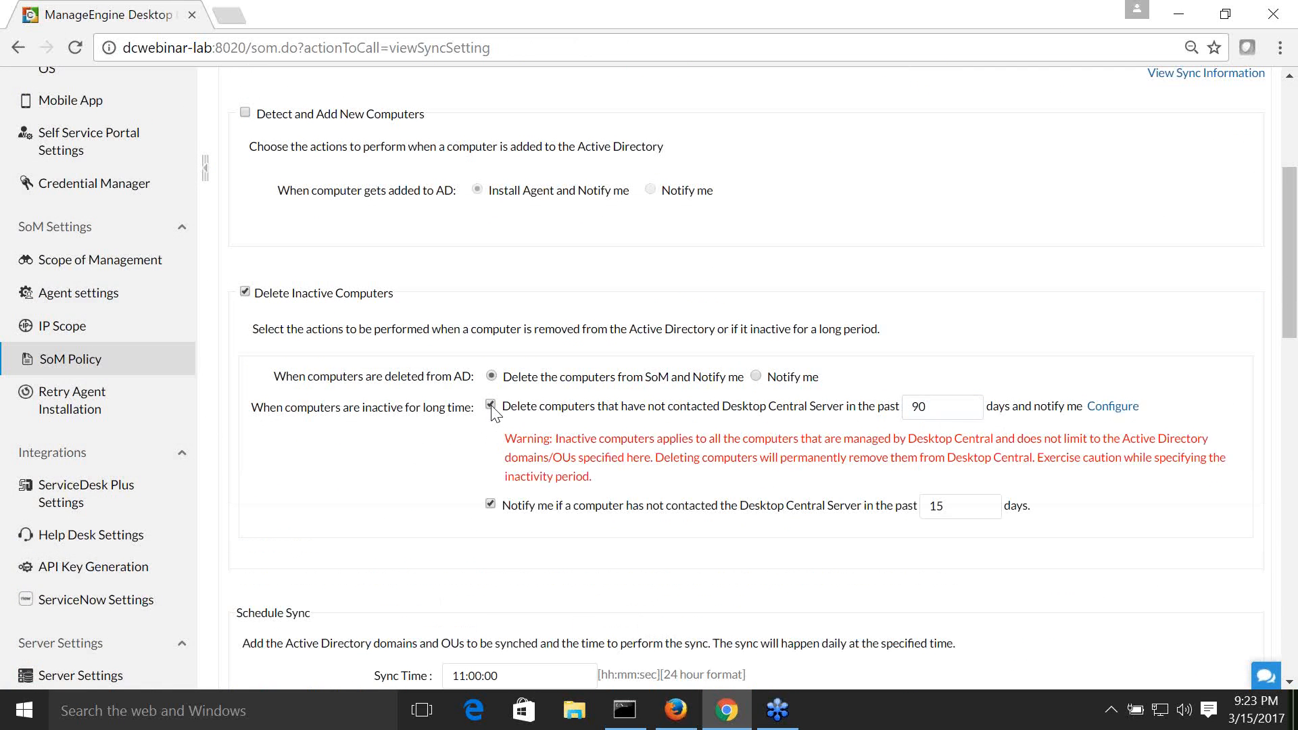
{"action": "double_click", "coordinate": [936, 506]}
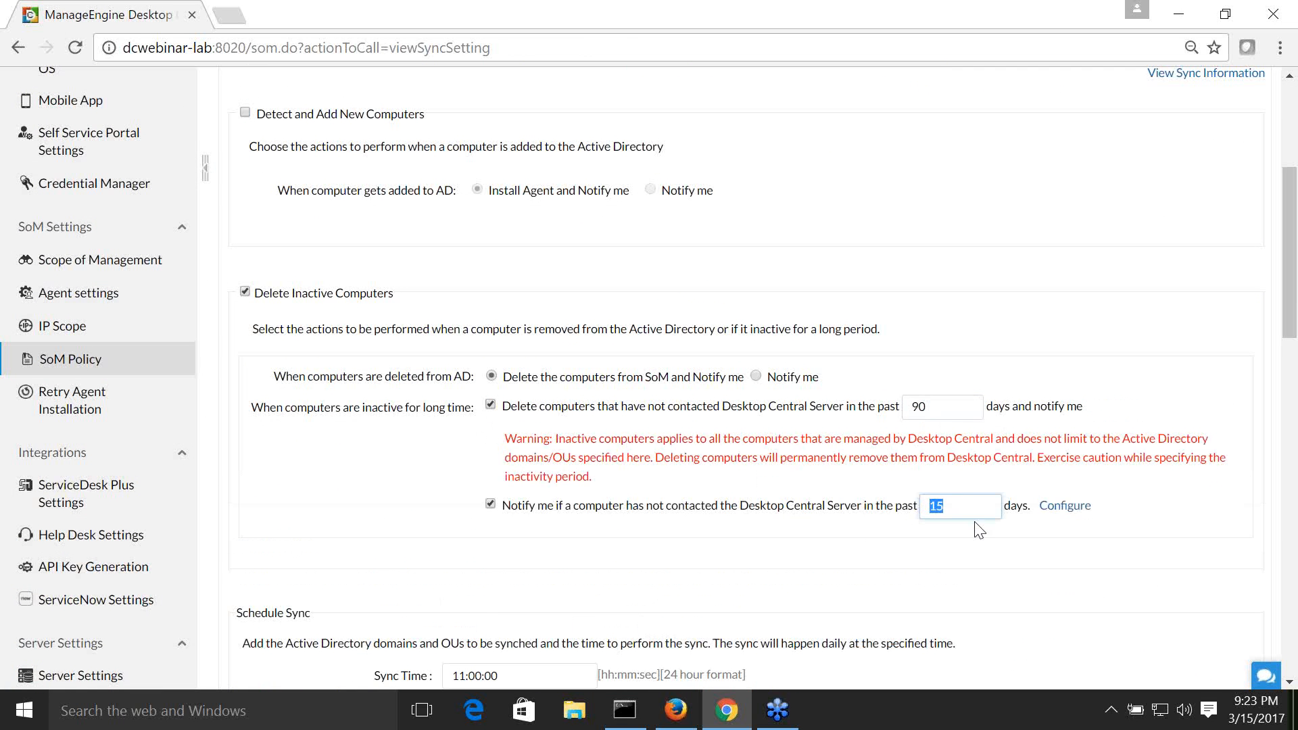
{"action": "left_click", "coordinate": [490, 506]}
{"action": "left_click", "coordinate": [491, 405]}
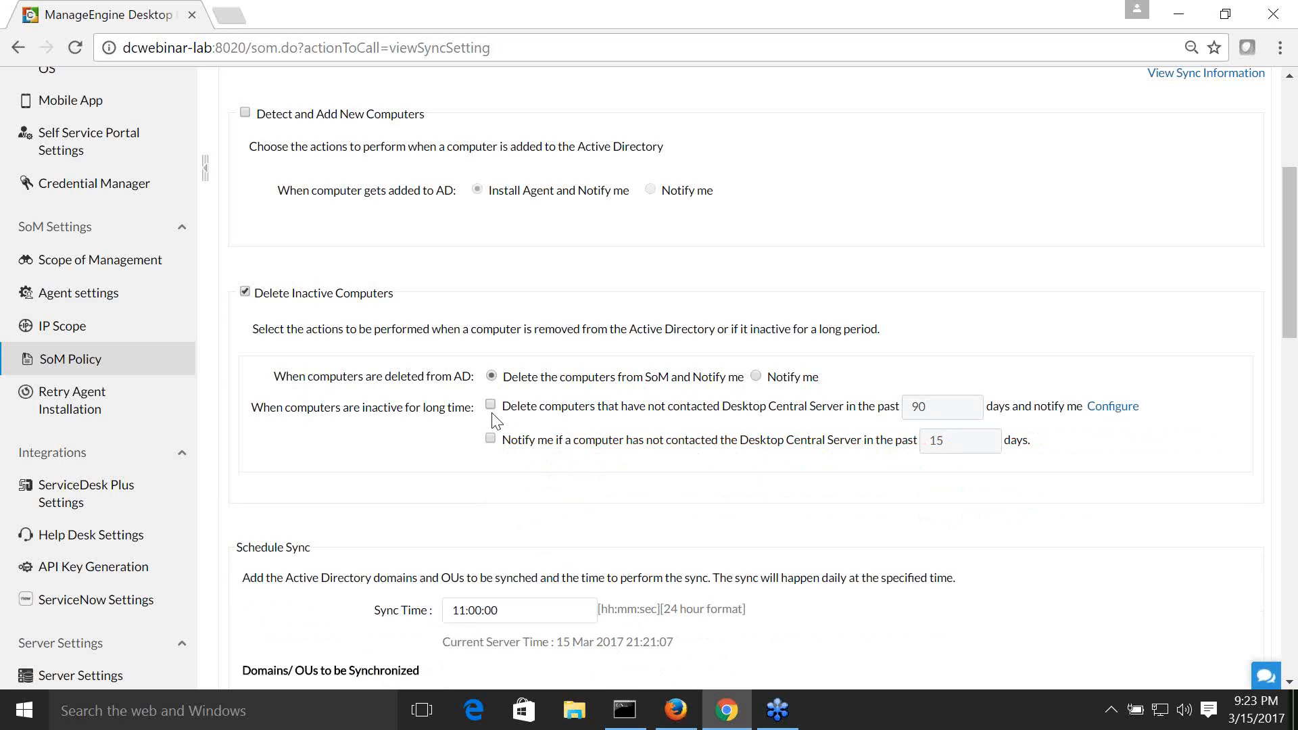
{"action": "left_click", "coordinate": [490, 439]}
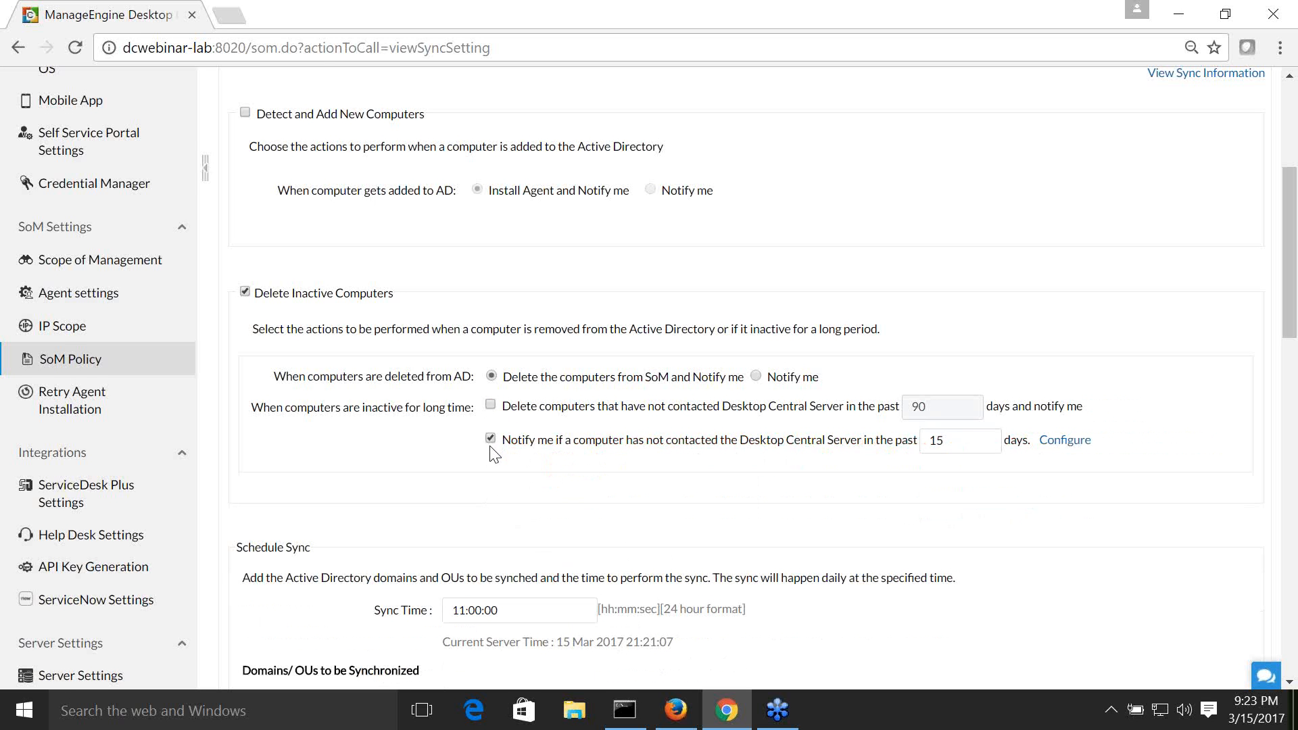
Step: Open the Scope of Management's general settings and enable Retry Agent Installation
{"action": "scroll", "coordinate": [740, 499], "scroll_direction": "down", "scroll_amount": 1}
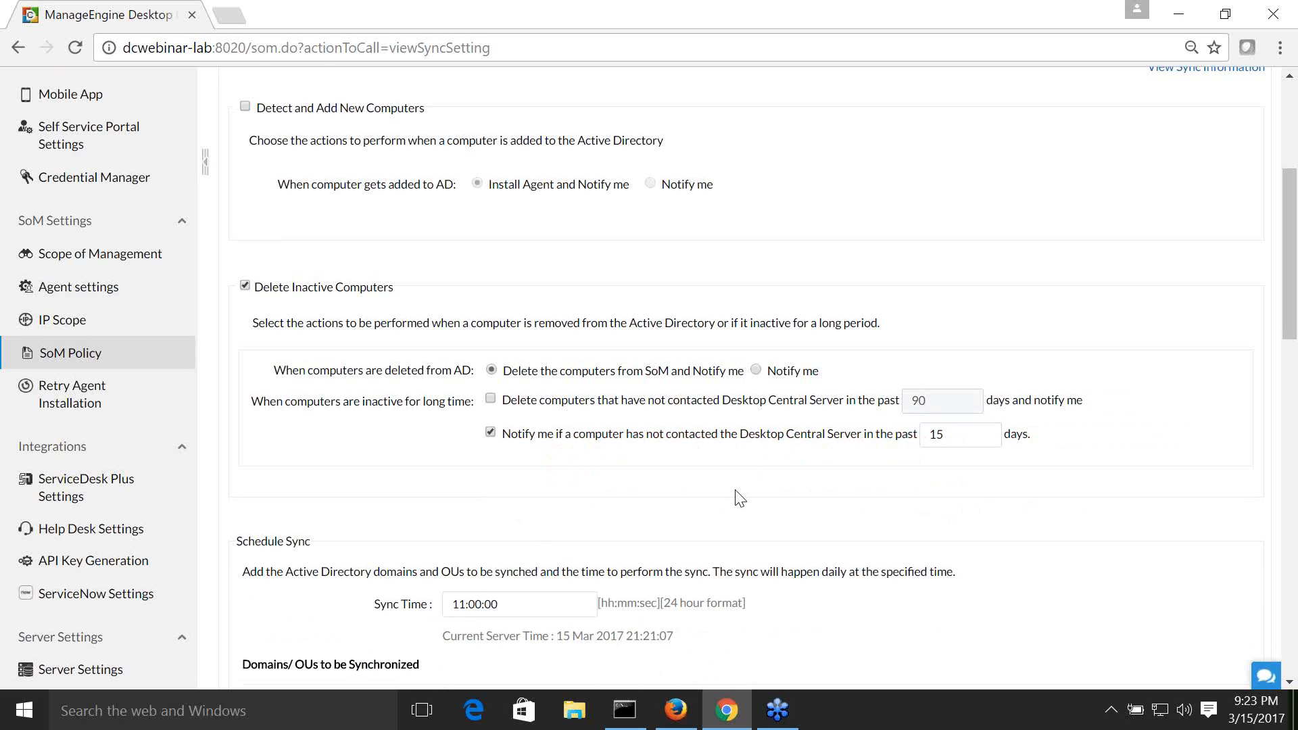
{"action": "scroll", "coordinate": [740, 498], "scroll_direction": "down", "scroll_amount": 3}
{"action": "scroll", "coordinate": [741, 499], "scroll_direction": "down", "scroll_amount": 5}
{"action": "scroll", "coordinate": [741, 499], "scroll_direction": "up", "scroll_amount": 3}
{"action": "scroll", "coordinate": [741, 499], "scroll_direction": "up", "scroll_amount": 5}
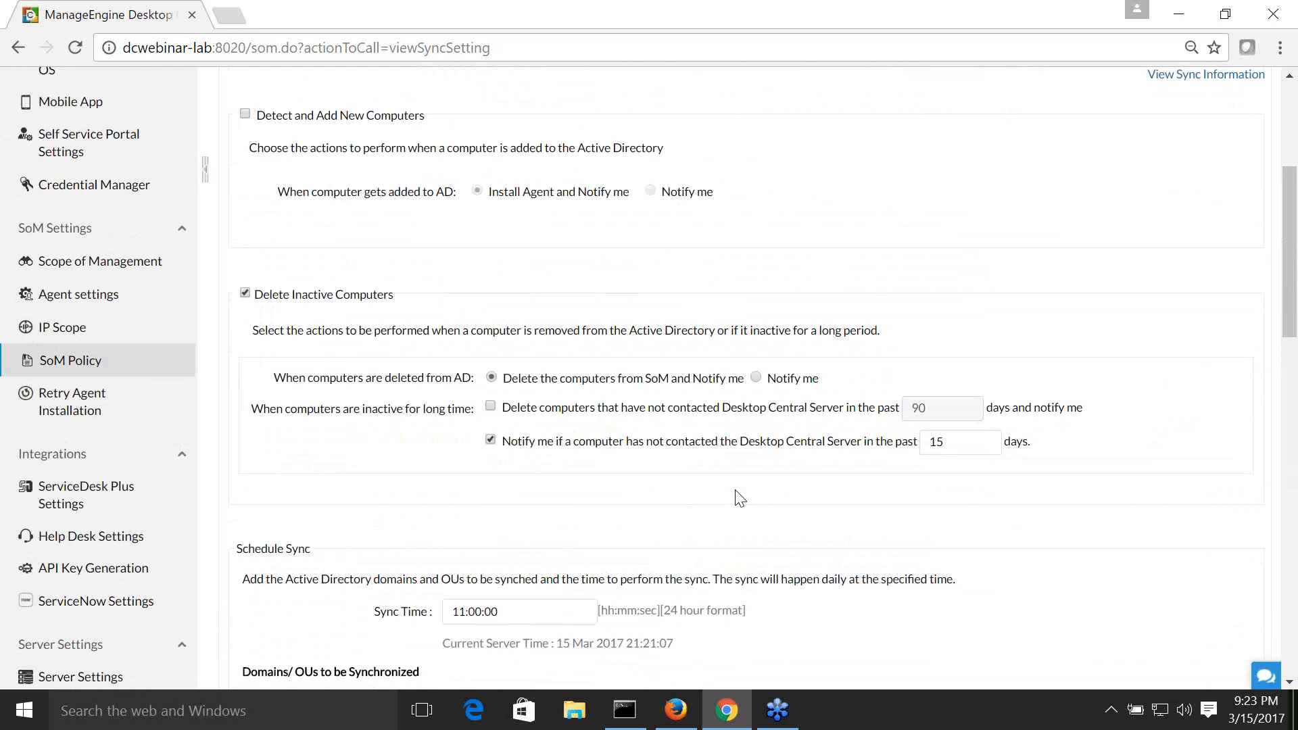
{"action": "scroll", "coordinate": [741, 499], "scroll_direction": "up", "scroll_amount": 3}
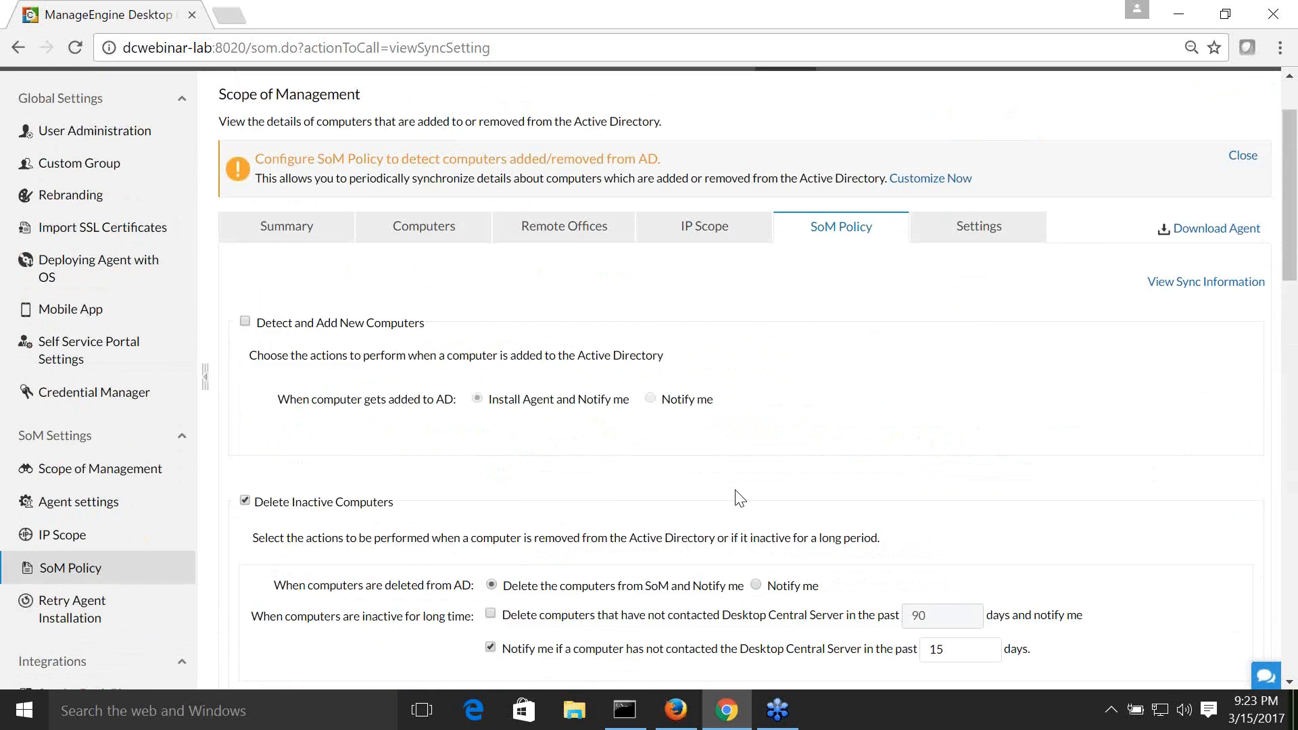
{"action": "scroll", "coordinate": [740, 499], "scroll_direction": "up", "scroll_amount": 2}
{"action": "left_click", "coordinate": [977, 330]}
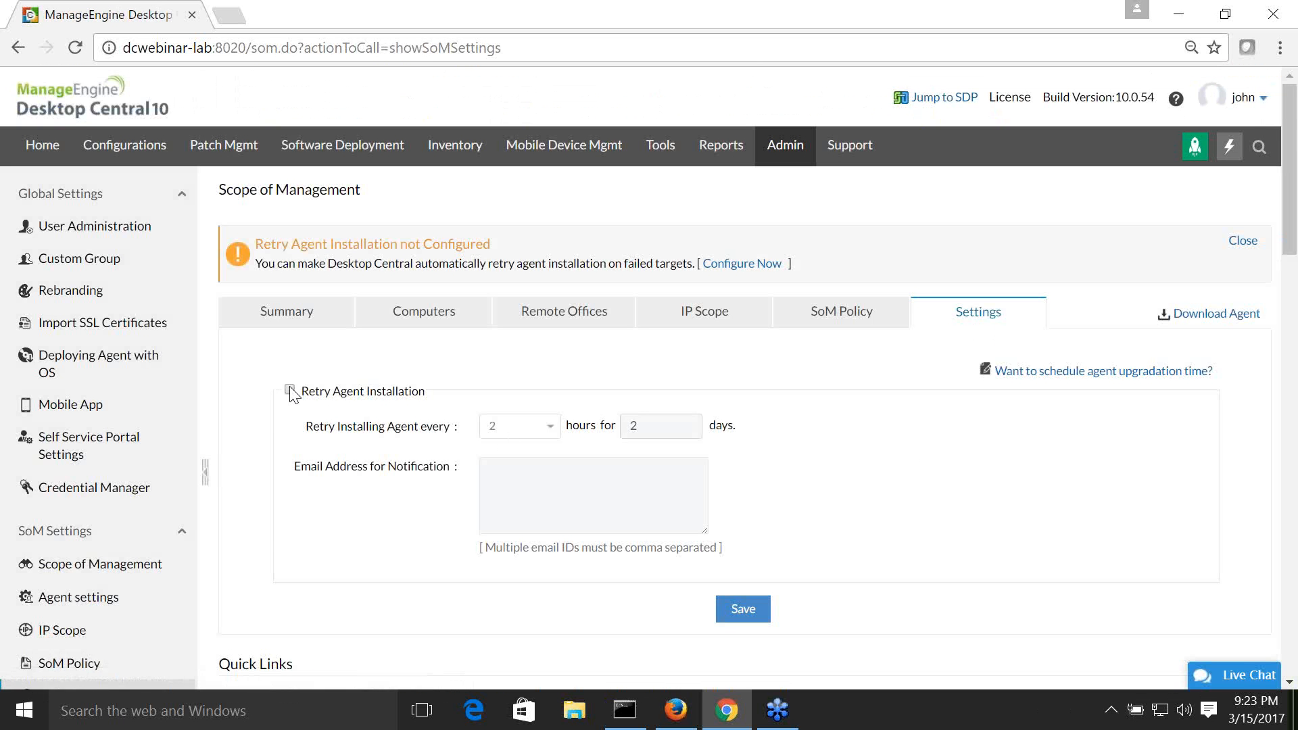
{"action": "left_click", "coordinate": [290, 391]}
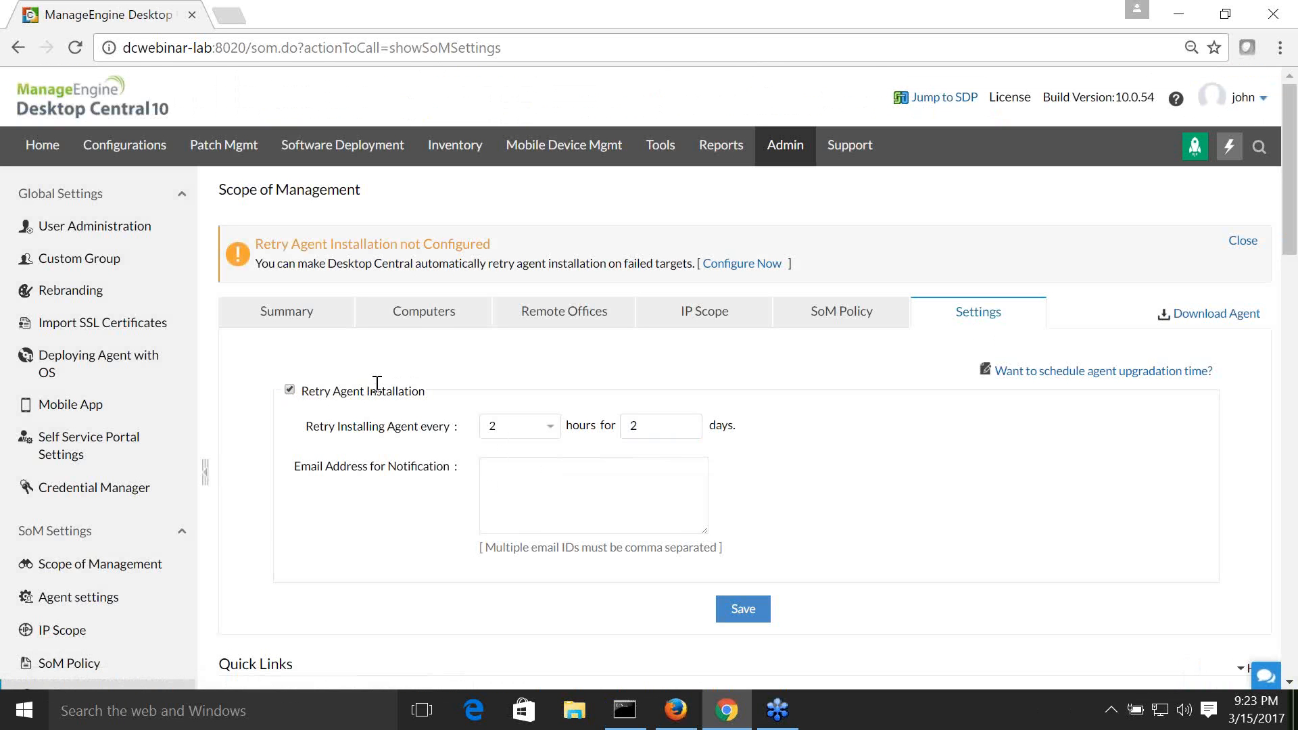
Step: Open the list of managed computers and select its first three computers
{"action": "left_click", "coordinate": [434, 312]}
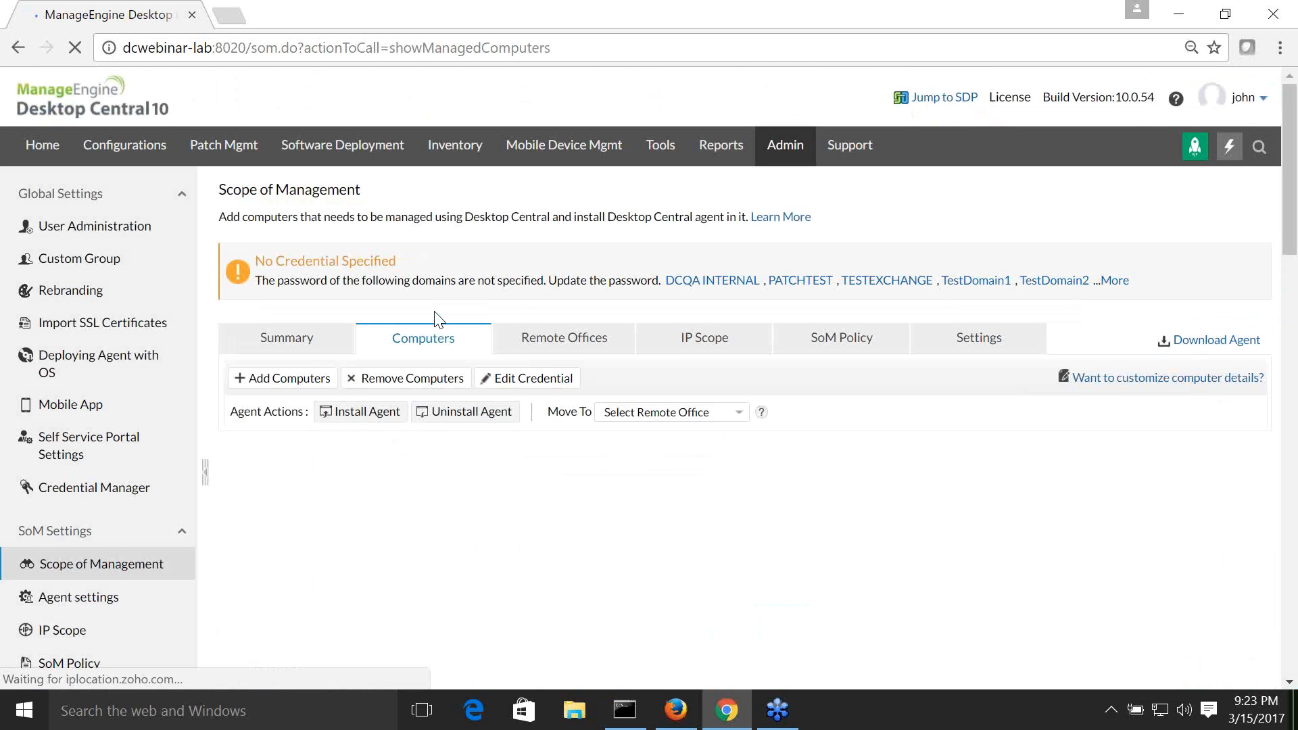
{"action": "scroll", "coordinate": [434, 311], "scroll_direction": "down", "scroll_amount": 3}
{"action": "left_click", "coordinate": [236, 284]}
{"action": "left_click", "coordinate": [236, 334]}
{"action": "left_click", "coordinate": [236, 384]}
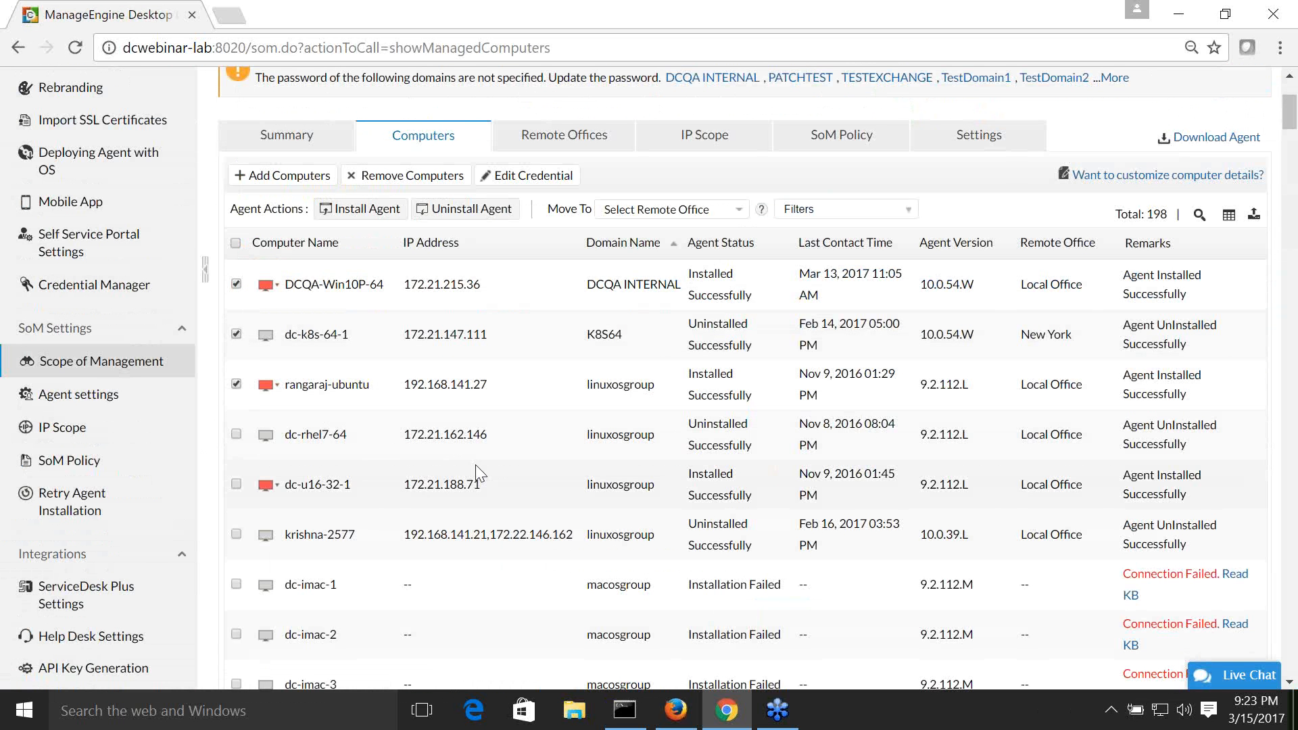
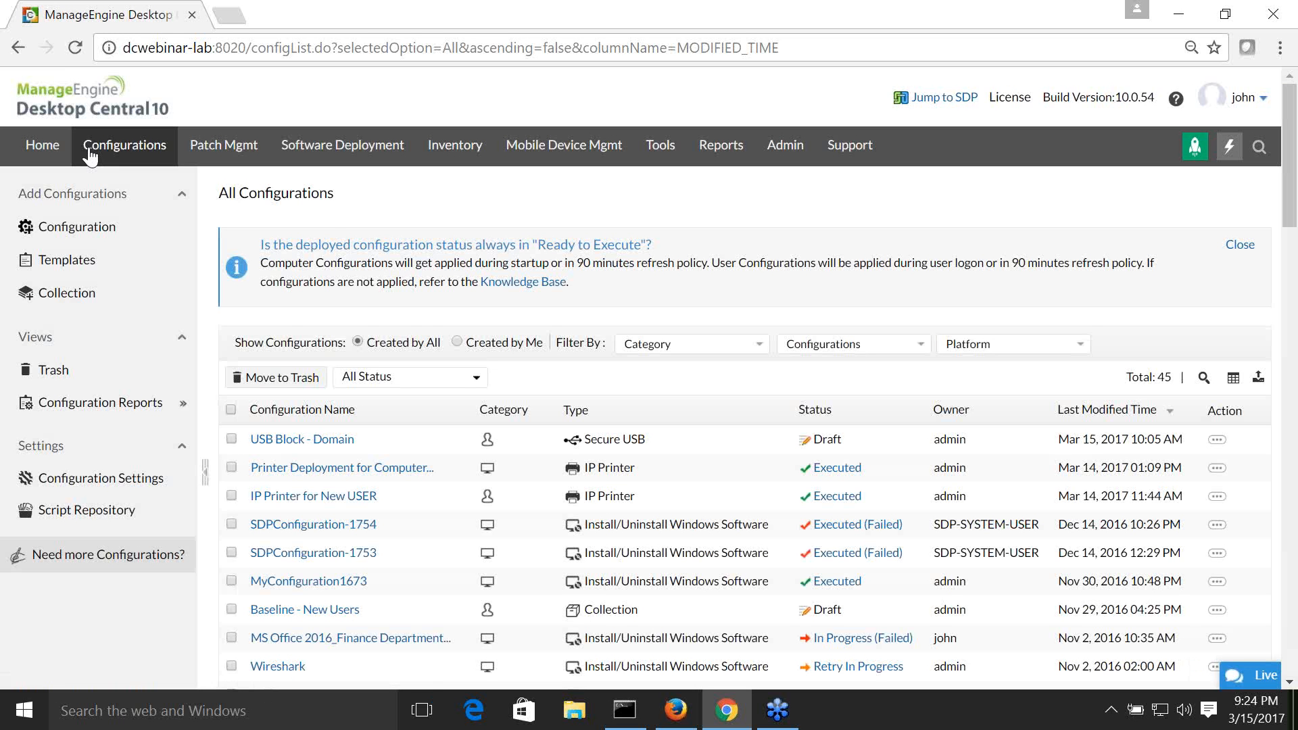
Step: View the Windows configuration types that can be added, and return to the list of all configurations to look through it
{"action": "left_click", "coordinate": [81, 247]}
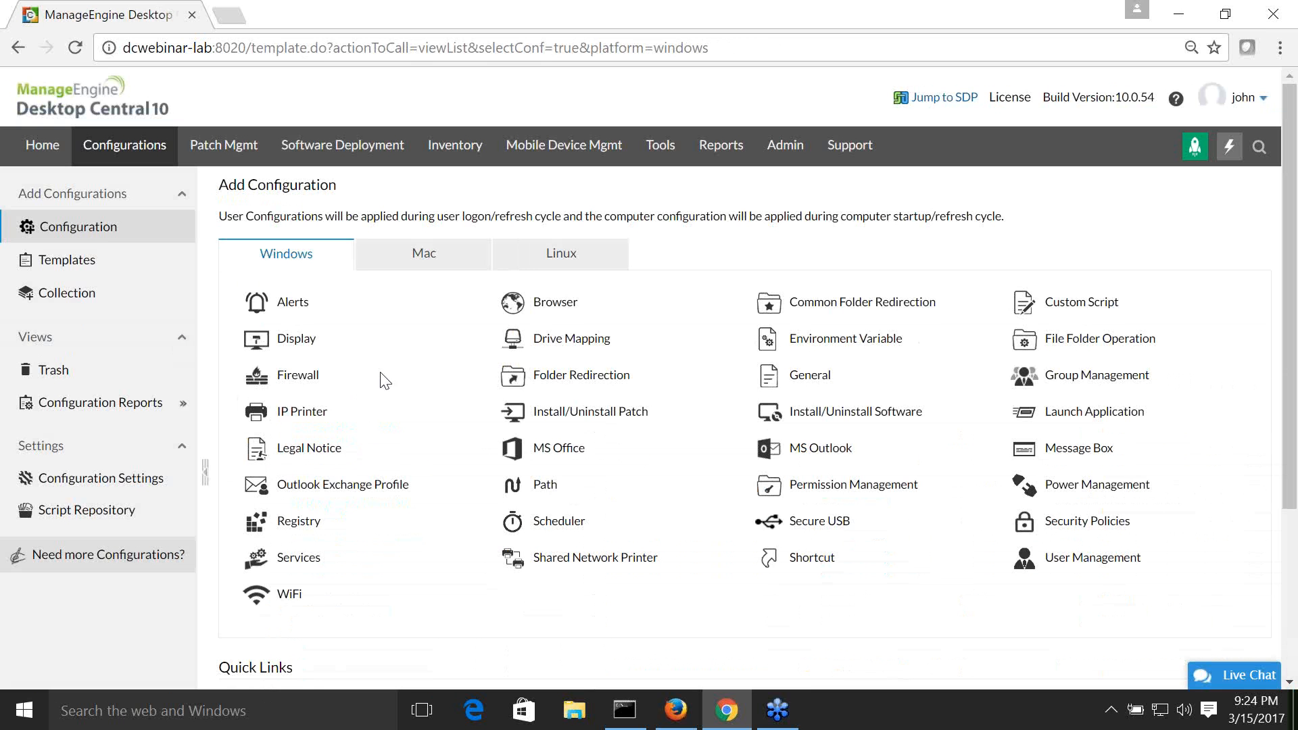
{"action": "mouse_move", "coordinate": [836, 329]}
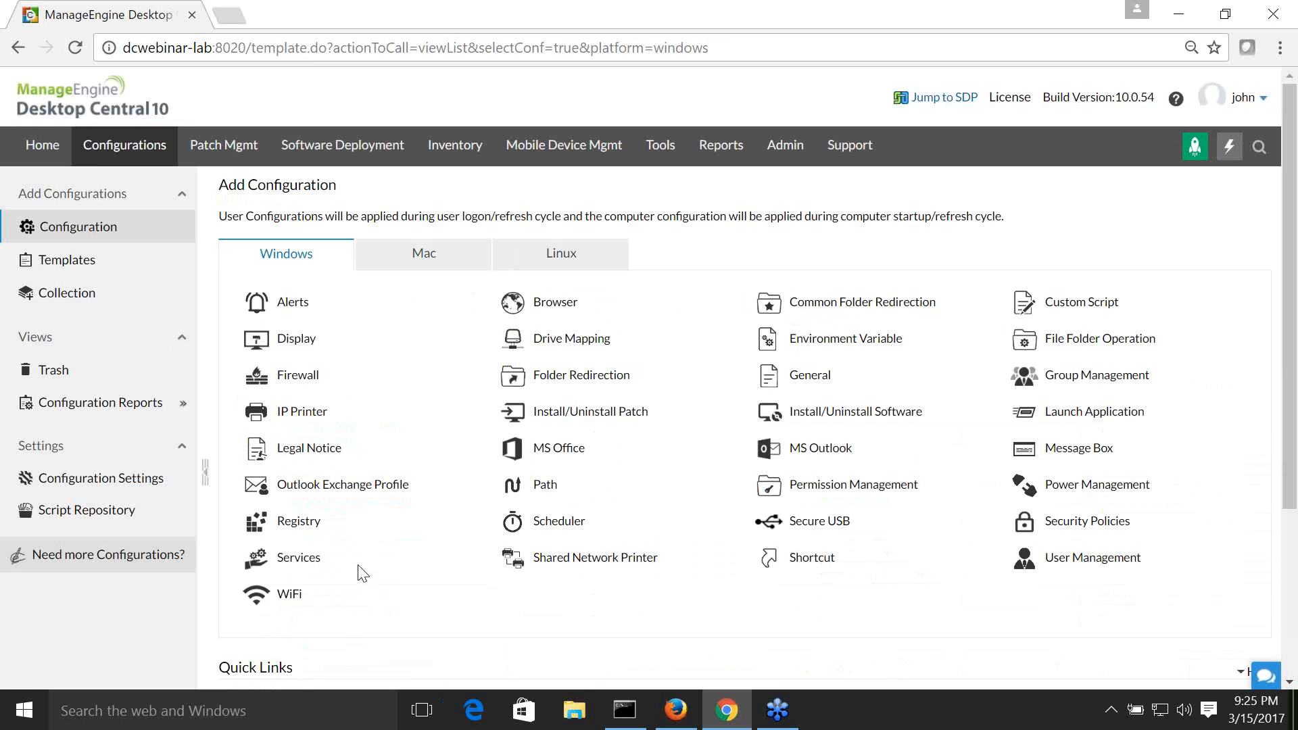
{"action": "left_click", "coordinate": [105, 145]}
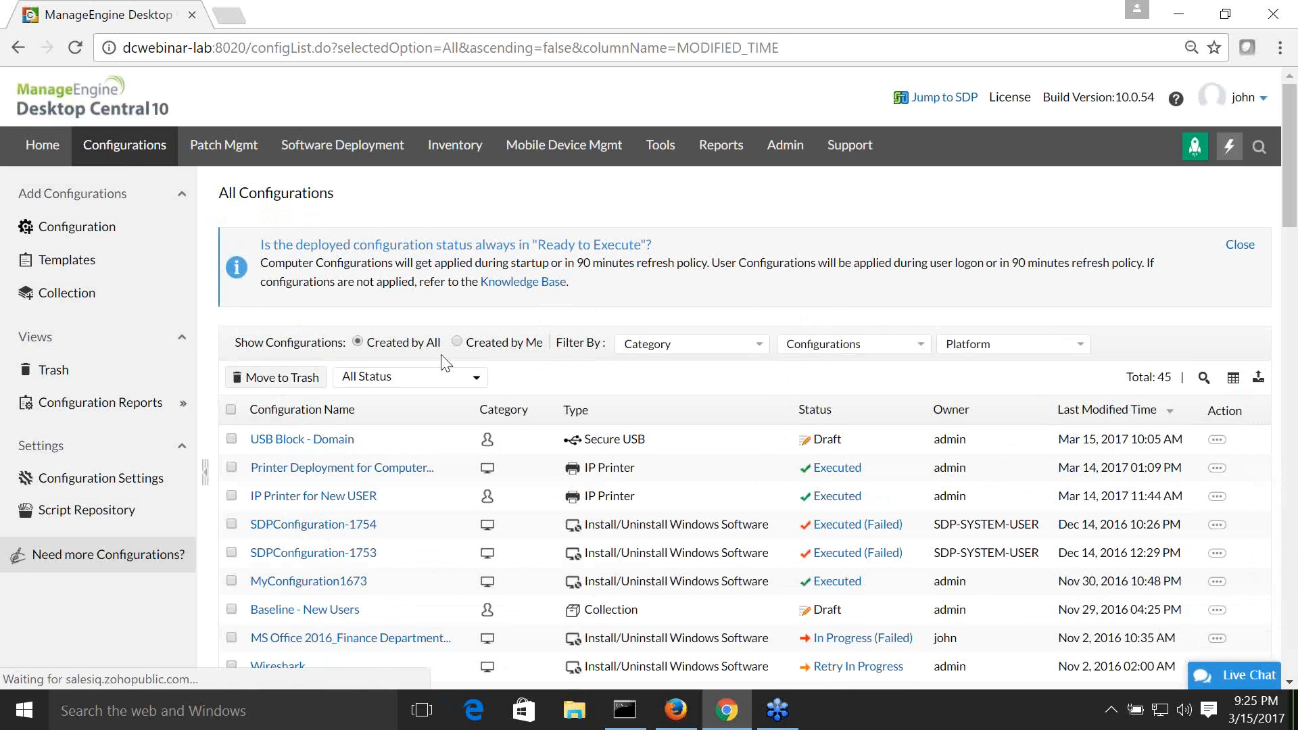
{"action": "scroll", "coordinate": [446, 363], "scroll_direction": "down", "scroll_amount": 1}
{"action": "scroll", "coordinate": [445, 364], "scroll_direction": "down", "scroll_amount": 1}
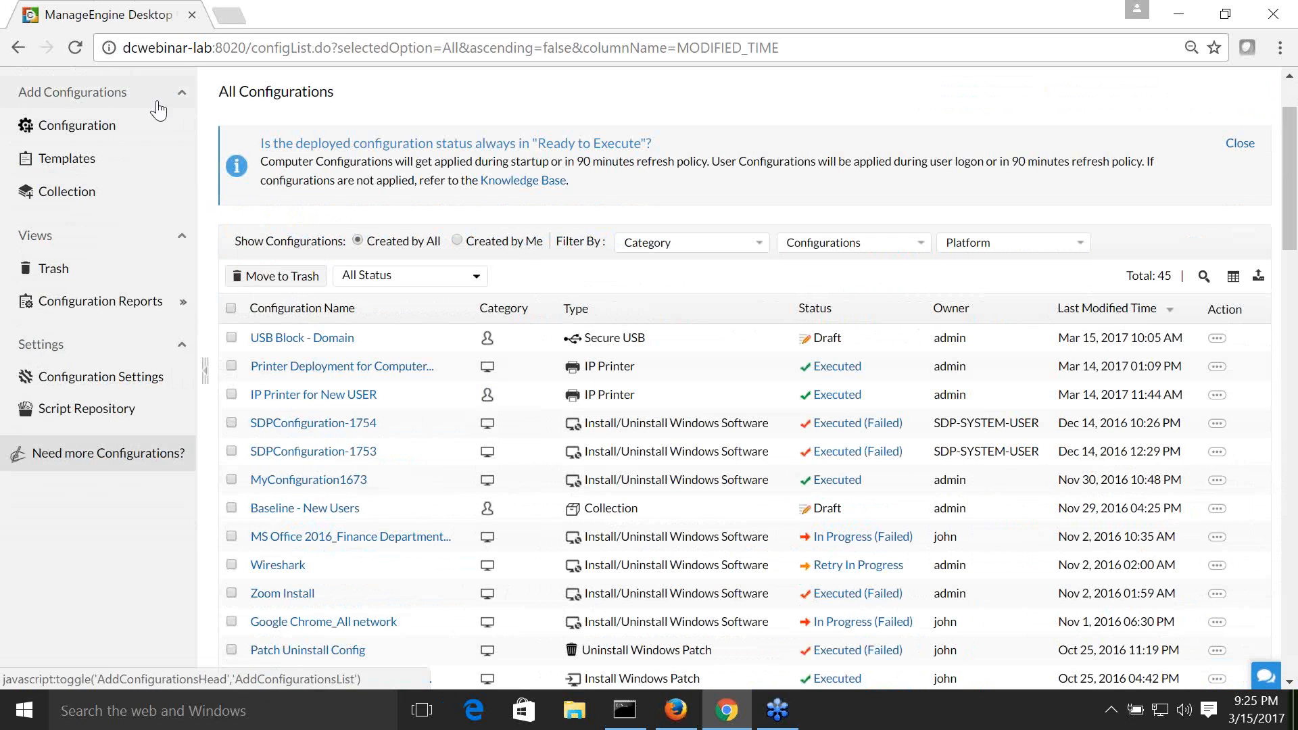
Step: Open a new user-level IP Printer configuration to view its form and return to the configurations list without saving
{"action": "left_click", "coordinate": [89, 139]}
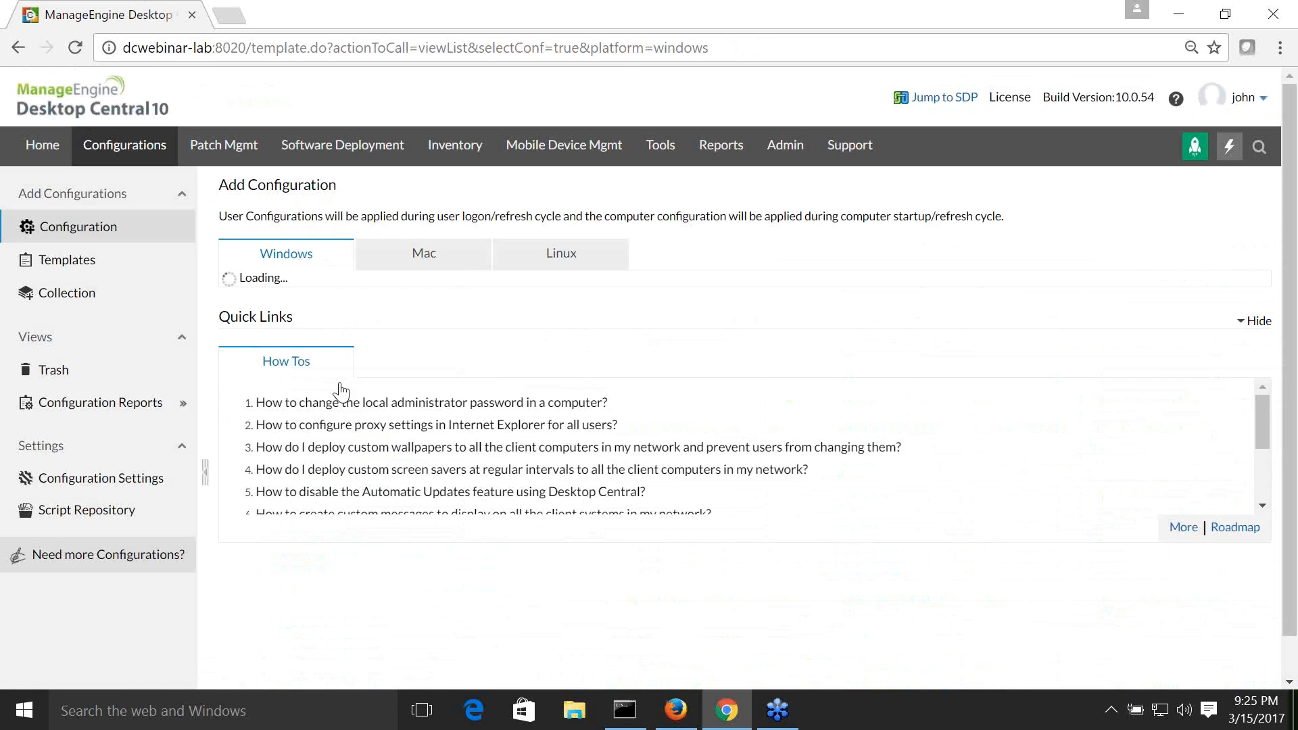
{"action": "mouse_move", "coordinate": [309, 413]}
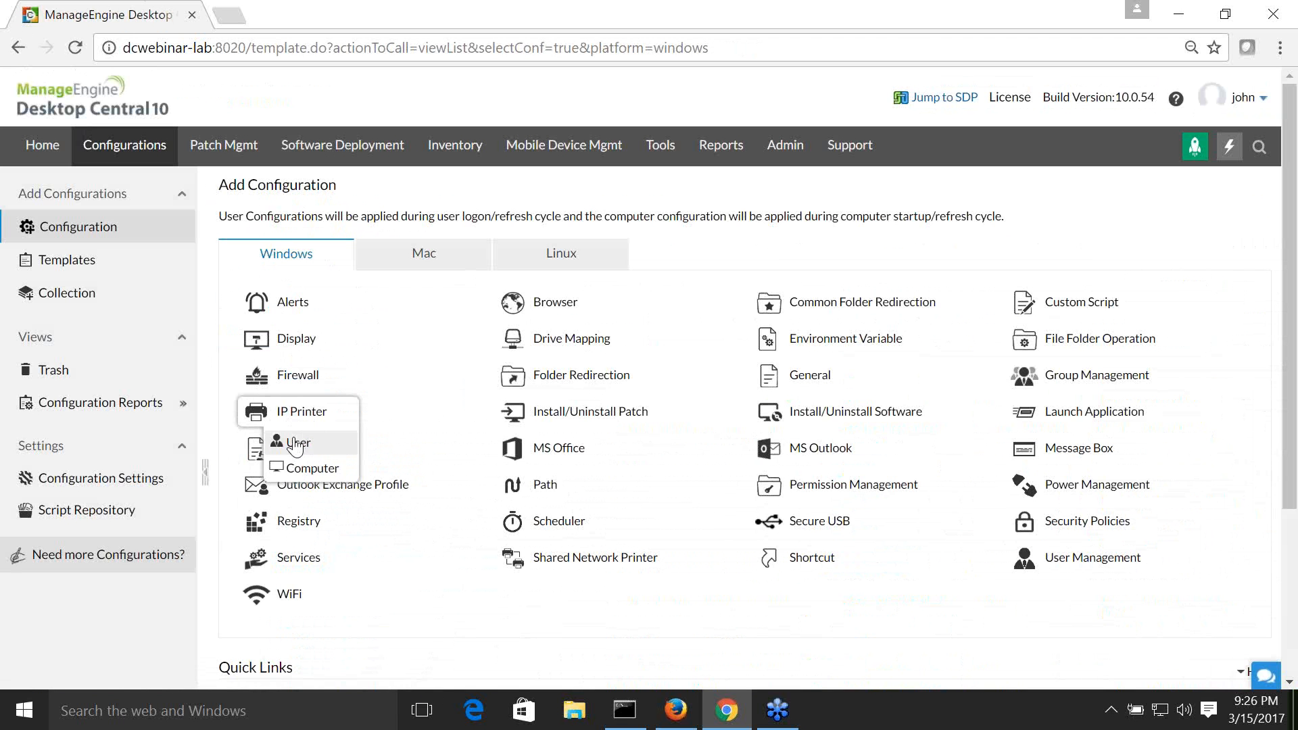
{"action": "left_click", "coordinate": [295, 444]}
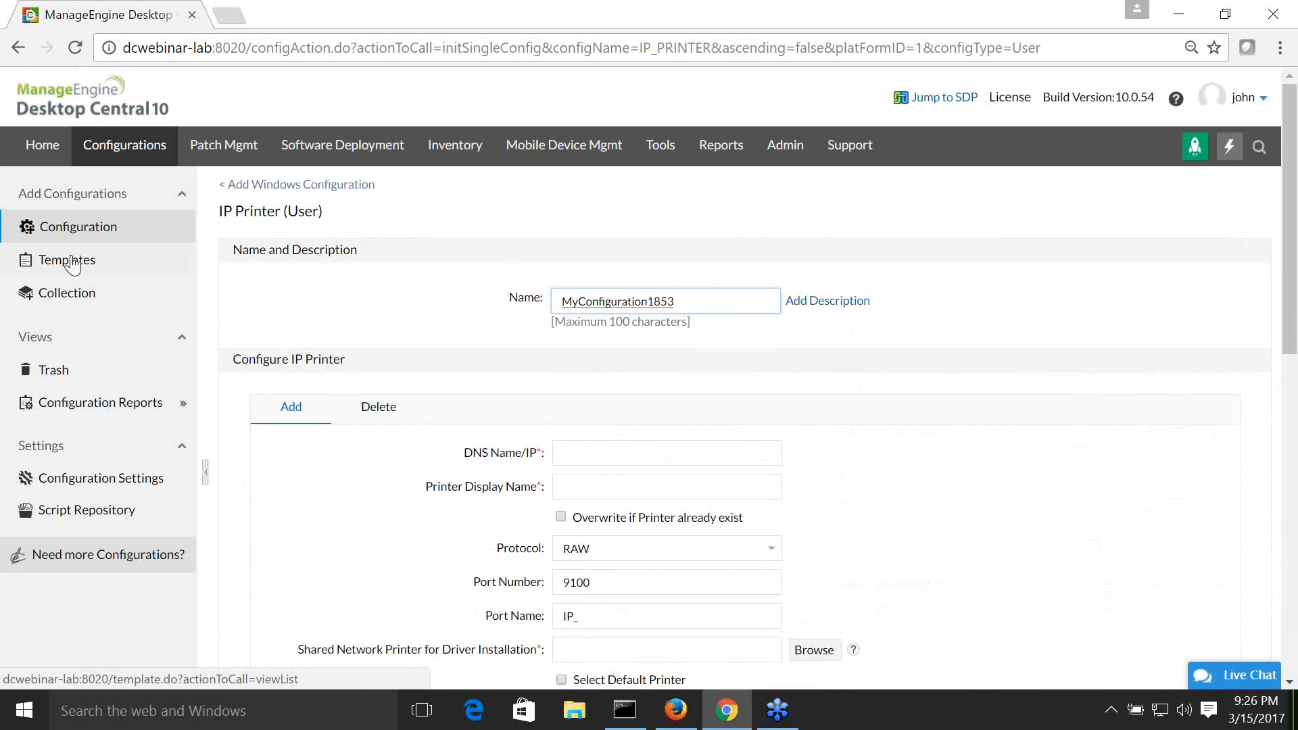
{"action": "left_click", "coordinate": [115, 149]}
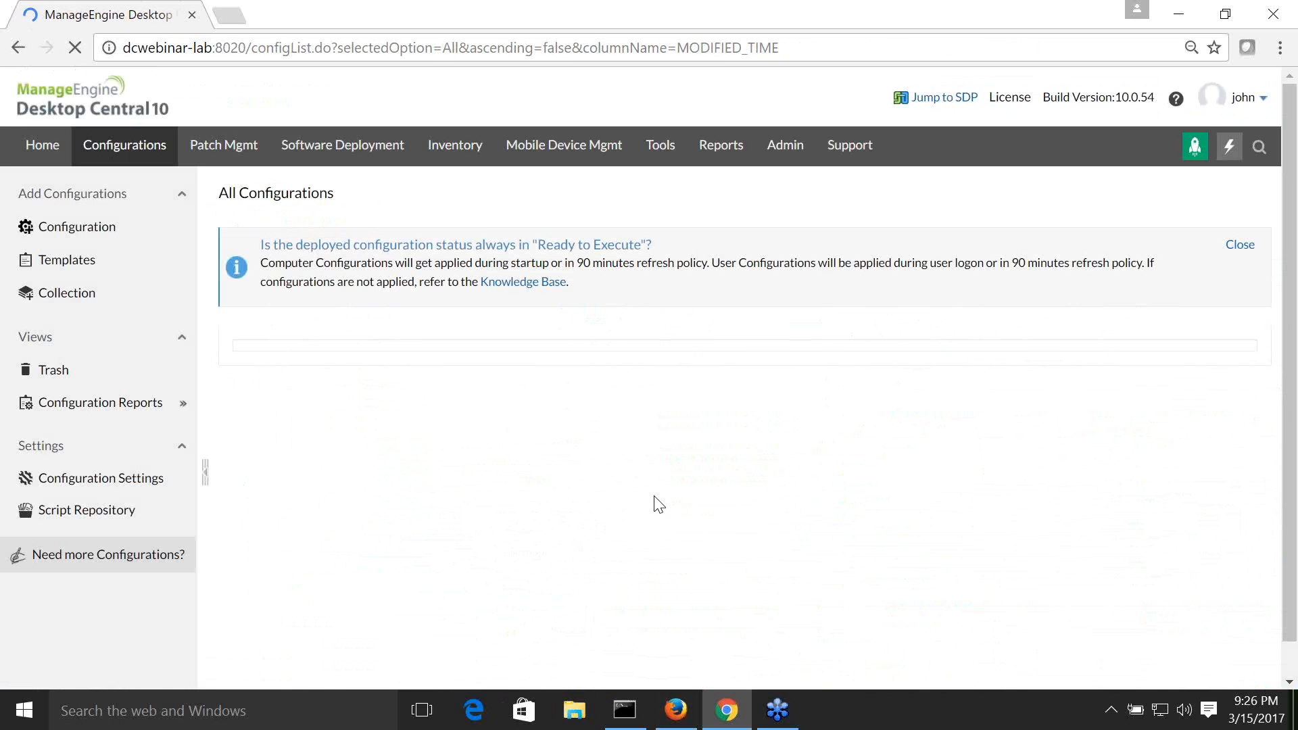
Step: Open the "IP Printer for New USER" configuration for modification and examine its name and printer details
{"action": "scroll", "coordinate": [654, 504], "scroll_direction": "down", "scroll_amount": 1}
{"action": "left_click", "coordinate": [1217, 394]}
{"action": "left_click", "coordinate": [1080, 399]}
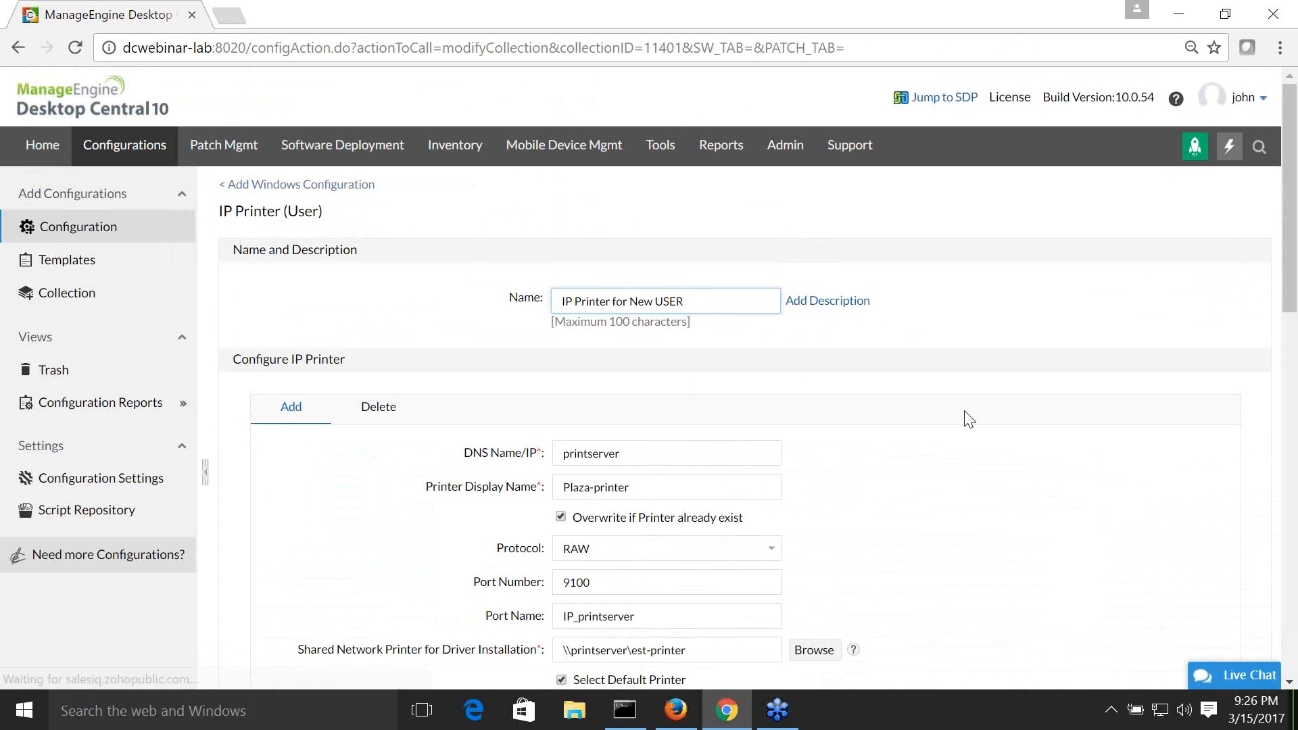
{"action": "scroll", "coordinate": [965, 420], "scroll_direction": "down", "scroll_amount": 1}
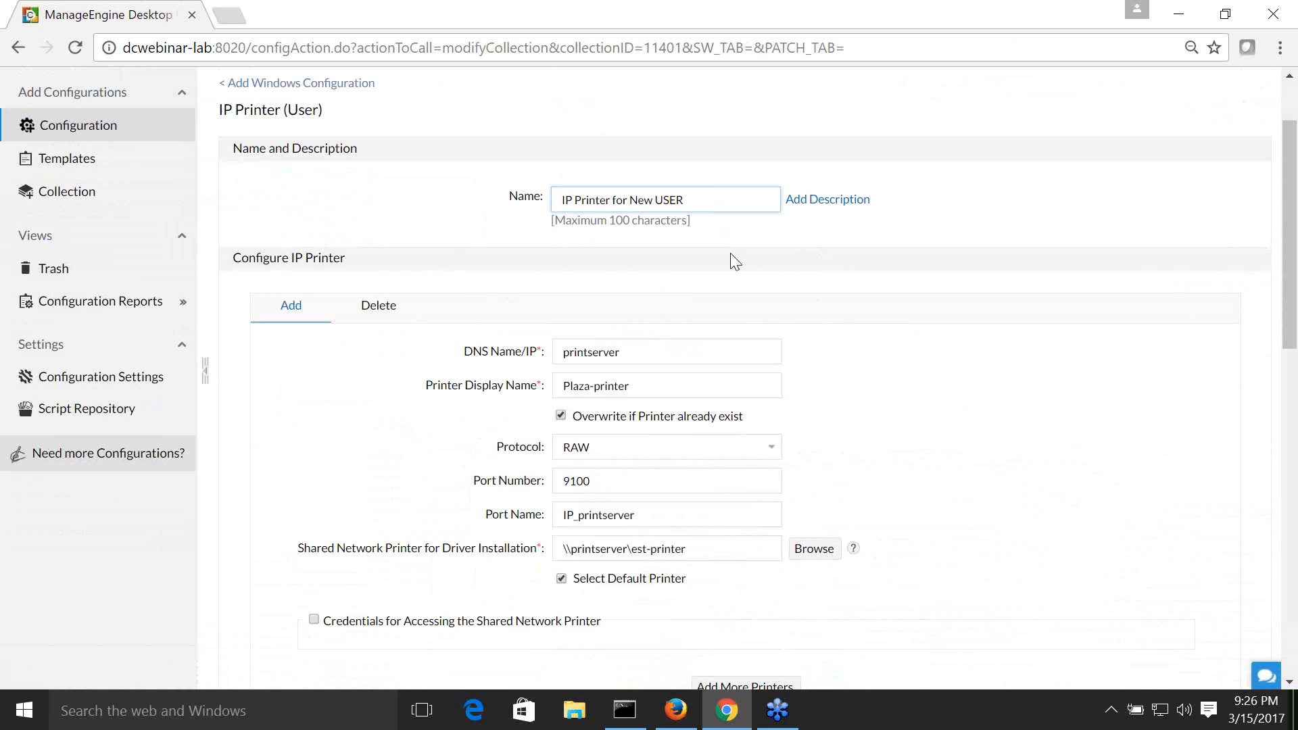
{"action": "triple_click", "coordinate": [698, 203]}
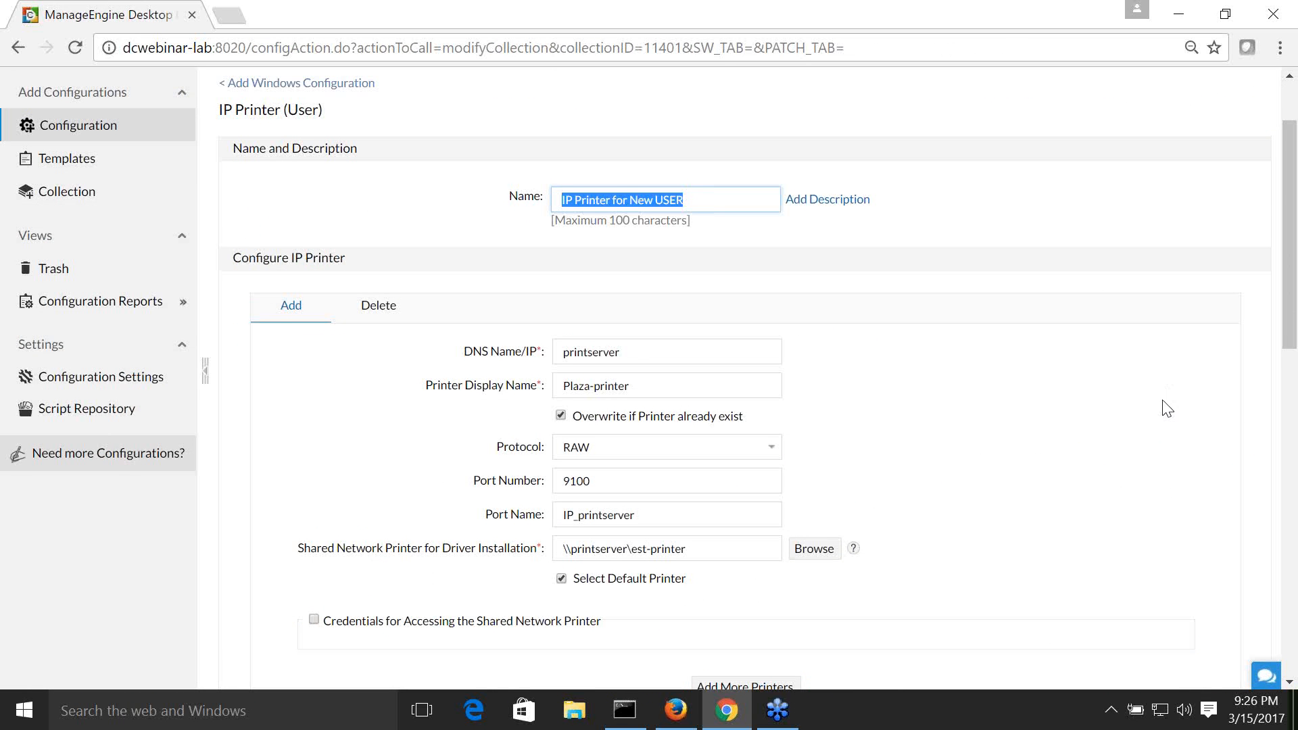
{"action": "scroll", "coordinate": [1165, 407], "scroll_direction": "down", "scroll_amount": 1}
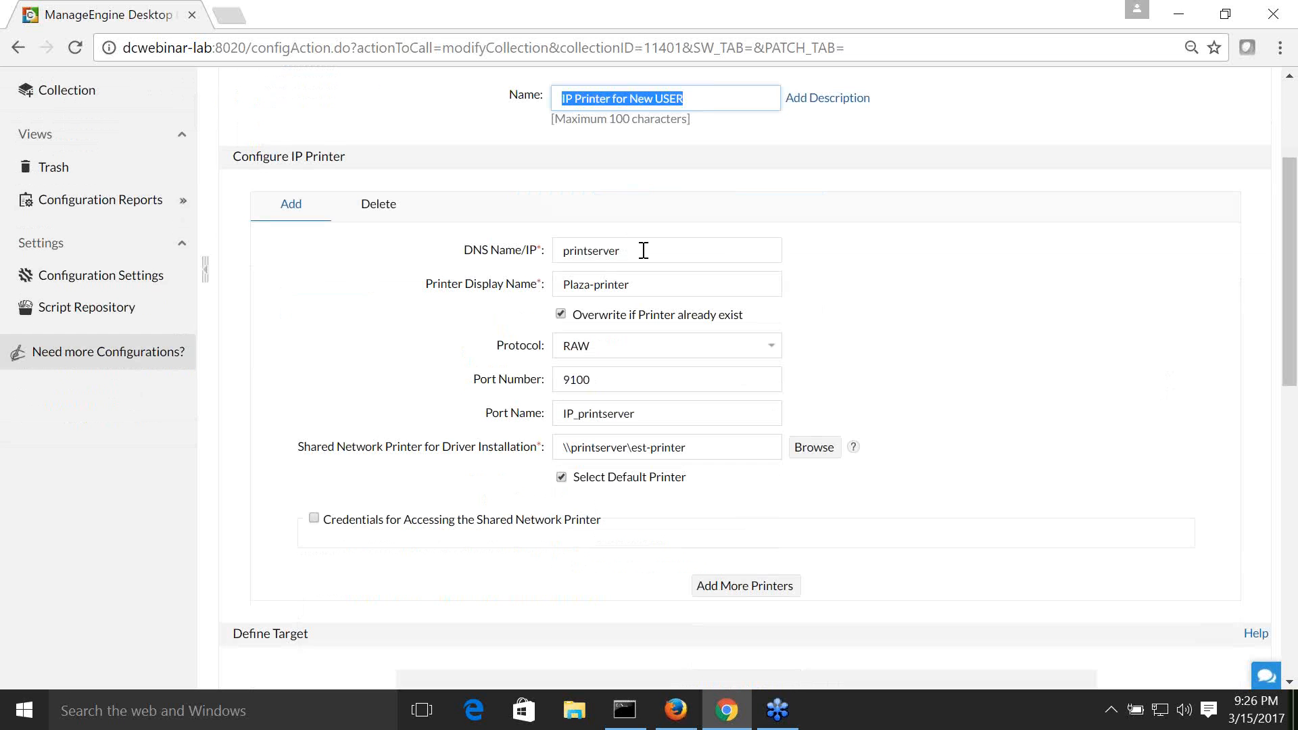
{"action": "left_click", "coordinate": [659, 282]}
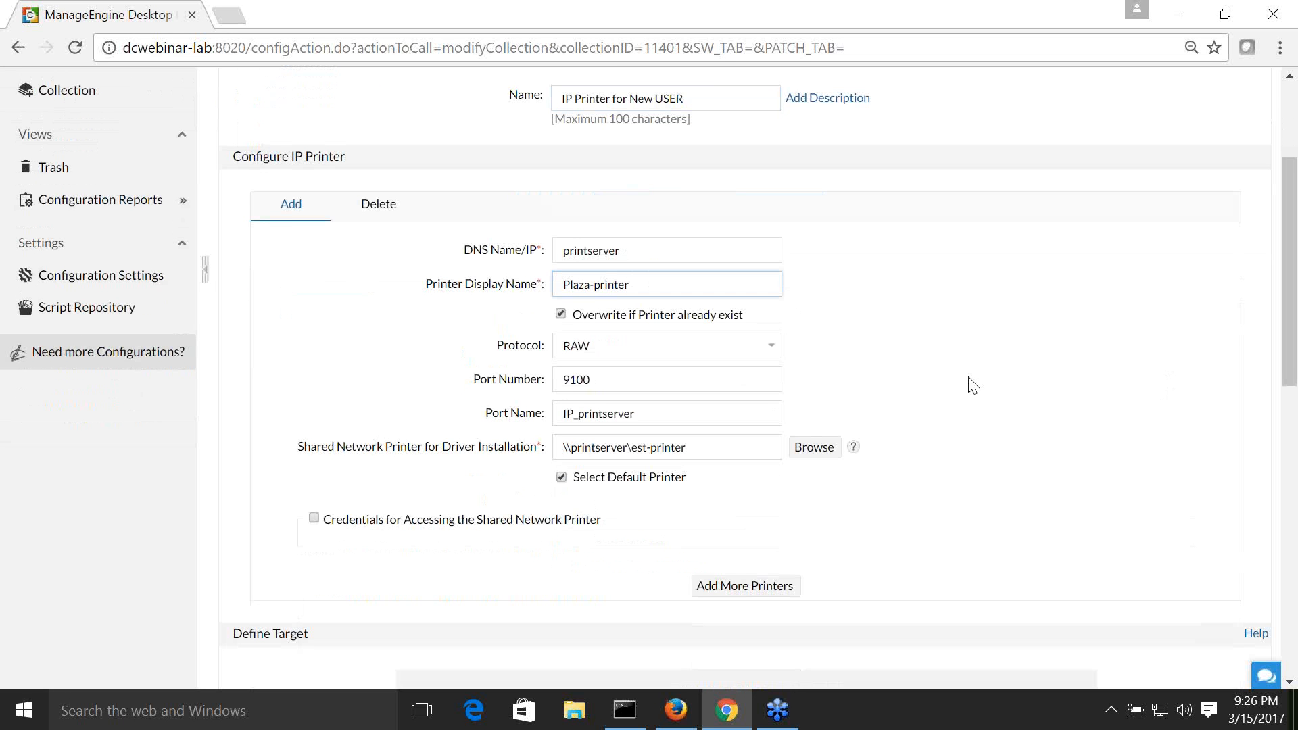
Step: Review the IP printer's overwrite option, protocol, port number and port name
{"action": "scroll", "coordinate": [973, 386], "scroll_direction": "down", "scroll_amount": 1}
{"action": "scroll", "coordinate": [973, 386], "scroll_direction": "down", "scroll_amount": 2}
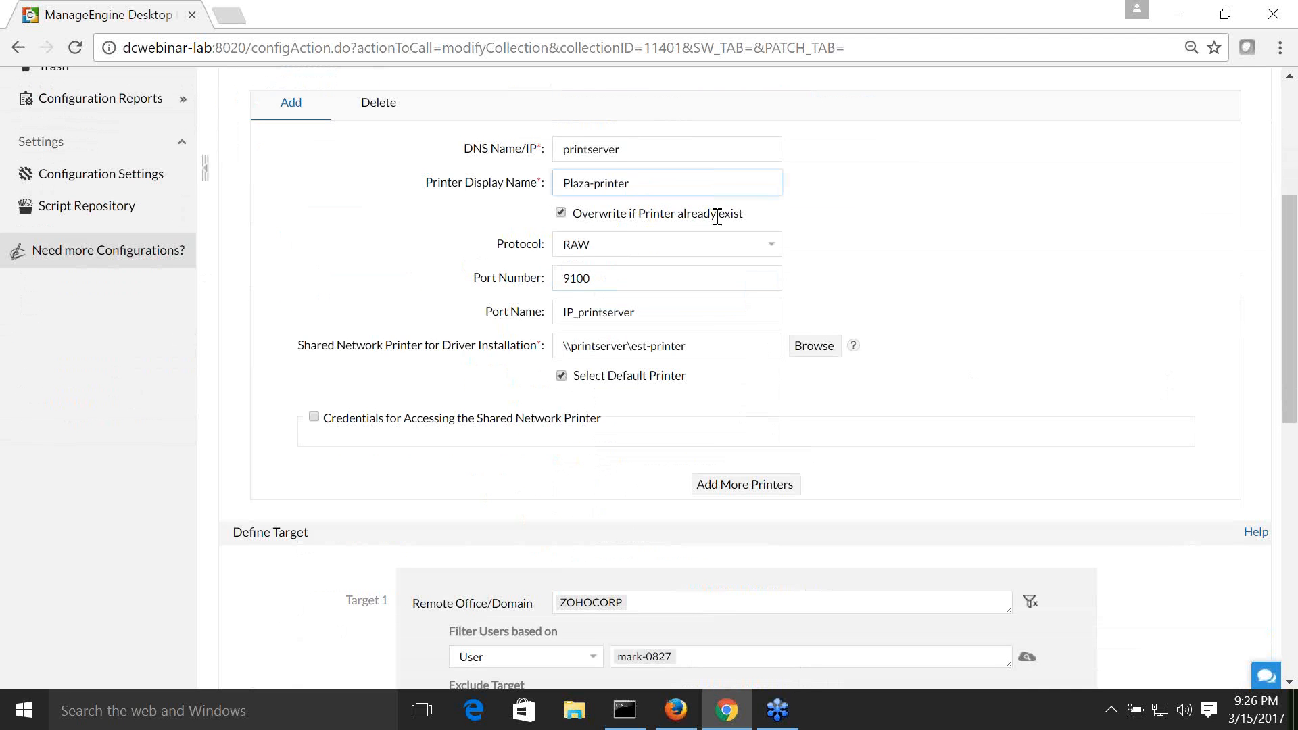
{"action": "left_click", "coordinate": [764, 215]}
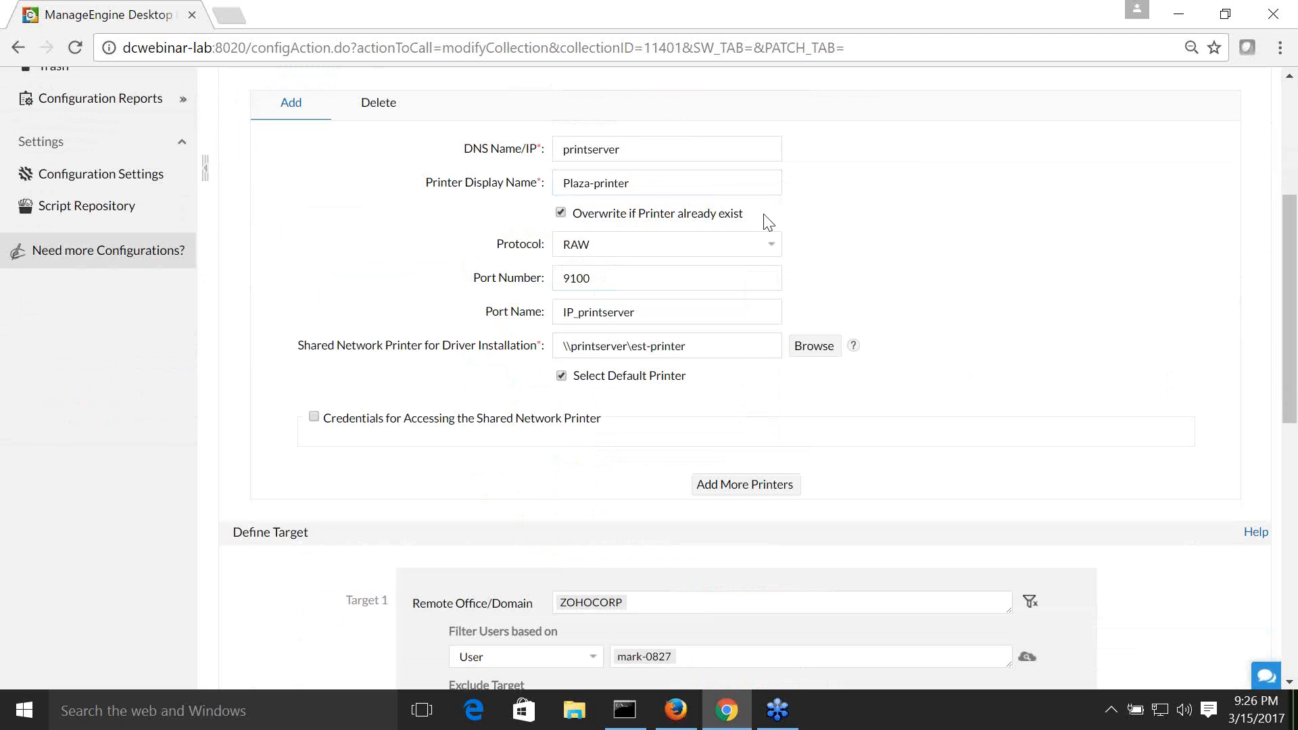
{"action": "left_click", "coordinate": [669, 246]}
{"action": "left_click", "coordinate": [668, 246]}
{"action": "left_click", "coordinate": [656, 278]}
{"action": "scroll", "coordinate": [882, 289], "scroll_direction": "down", "scroll_amount": 1}
{"action": "left_click_drag", "start_coordinate": [641, 212], "coordinate": [545, 213]}
{"action": "left_click", "coordinate": [881, 213]}
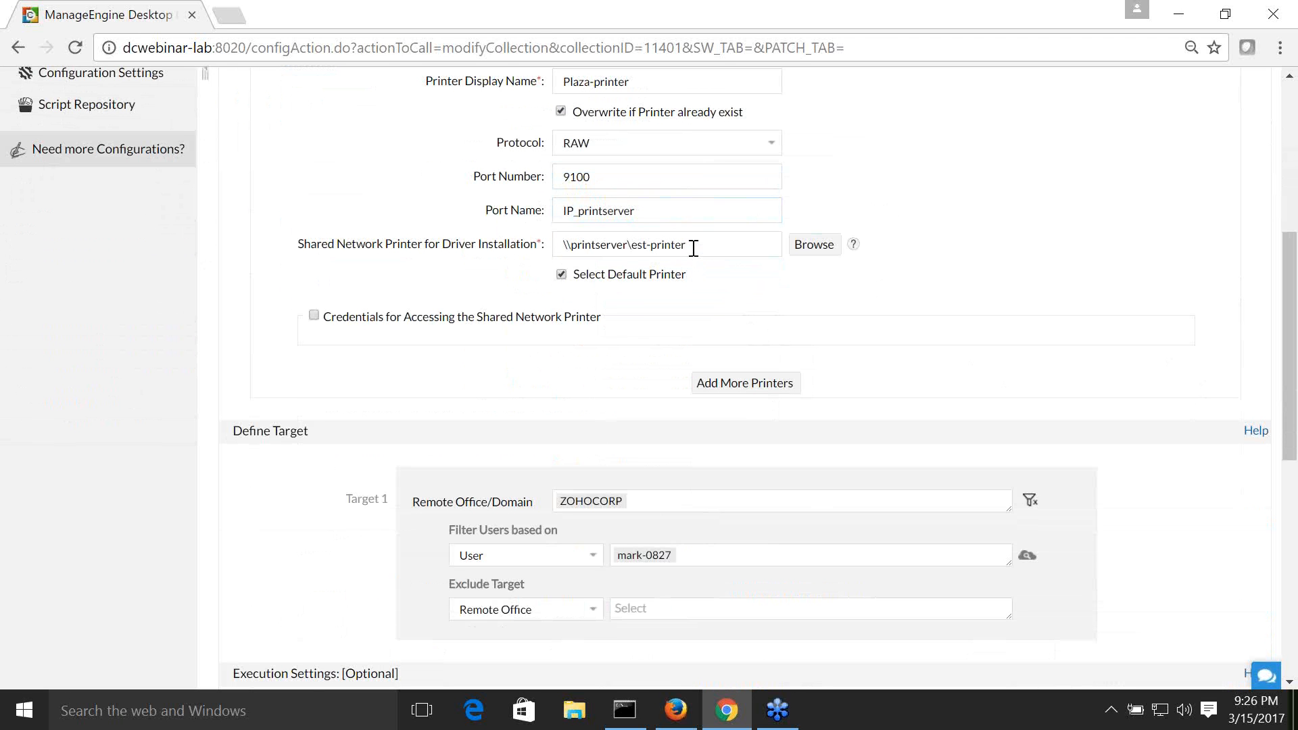
Step: Examine the shared network printer path for driver installation and the default printer option
{"action": "left_click_drag", "start_coordinate": [693, 248], "coordinate": [565, 249]}
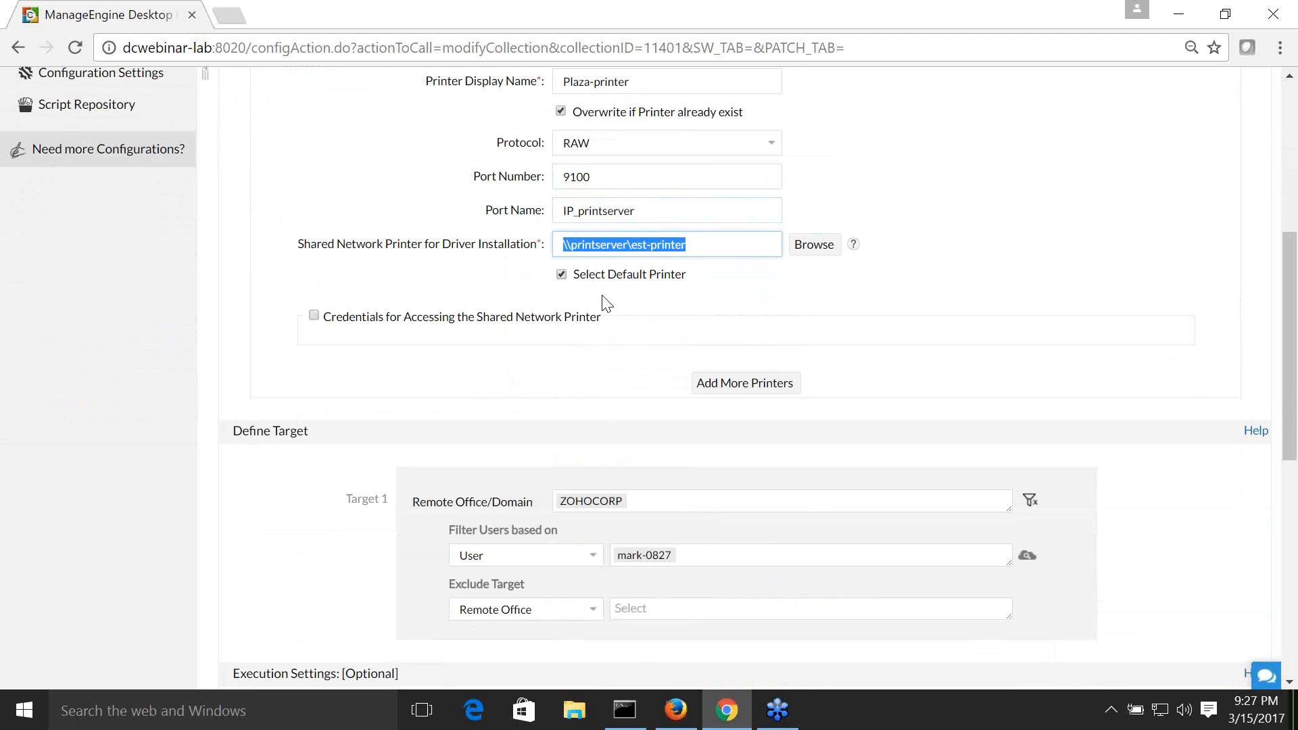
{"action": "left_click", "coordinate": [577, 275]}
{"action": "left_click_drag", "start_coordinate": [577, 275], "coordinate": [697, 284]}
{"action": "left_click", "coordinate": [790, 304]}
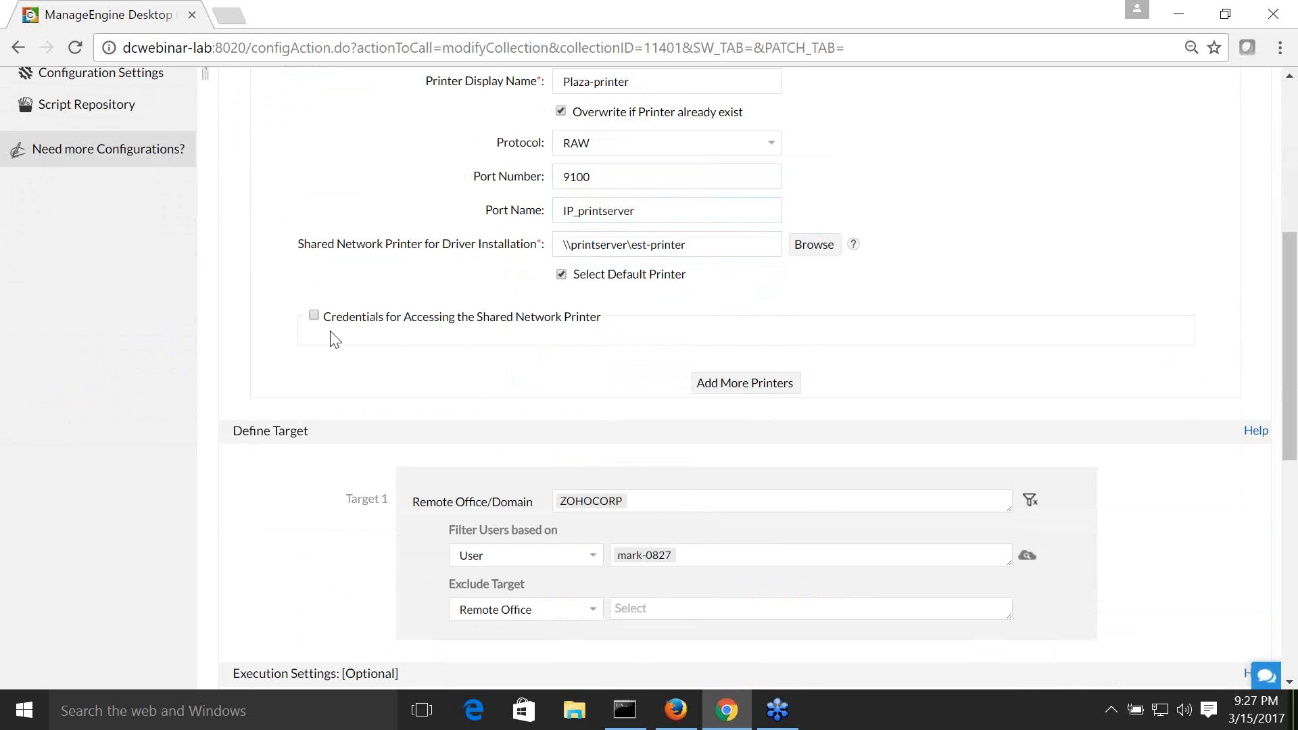
Step: Enable credentials for accessing the shared network printer to view their fields, and disable them again
{"action": "left_click", "coordinate": [315, 316]}
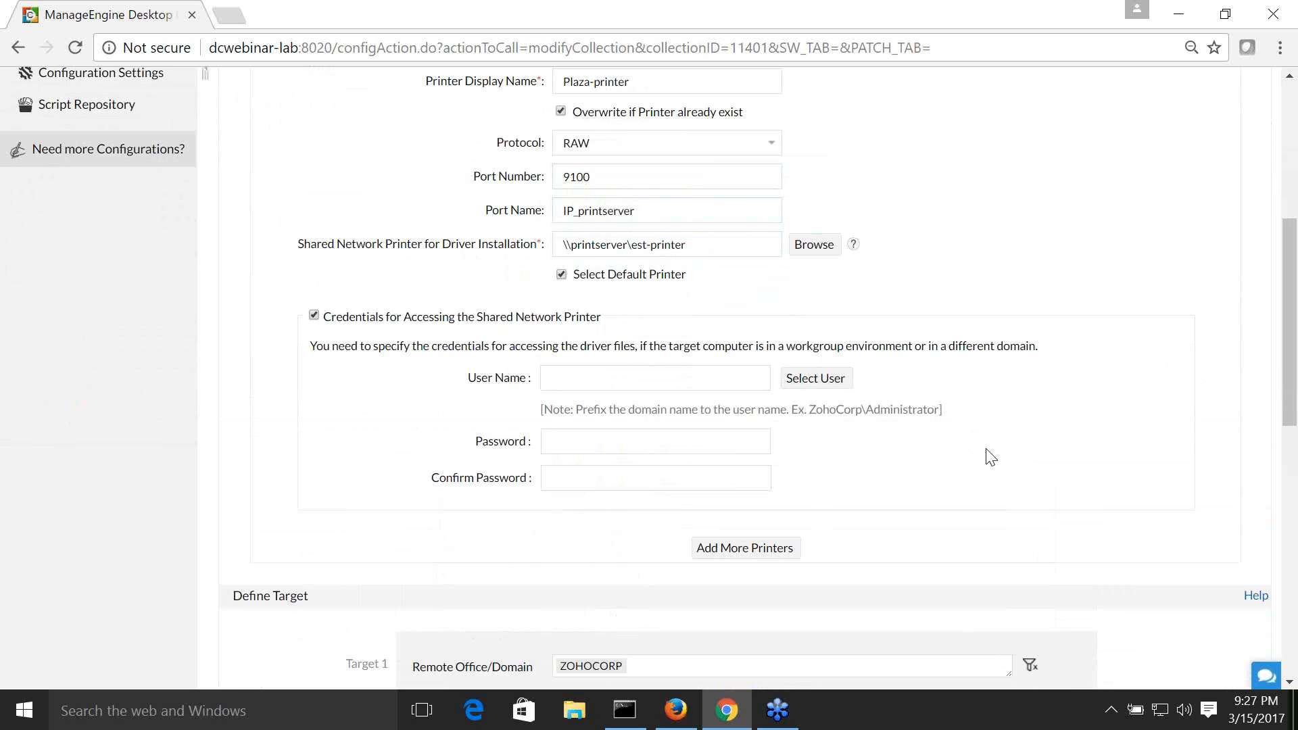
{"action": "left_click", "coordinate": [604, 379]}
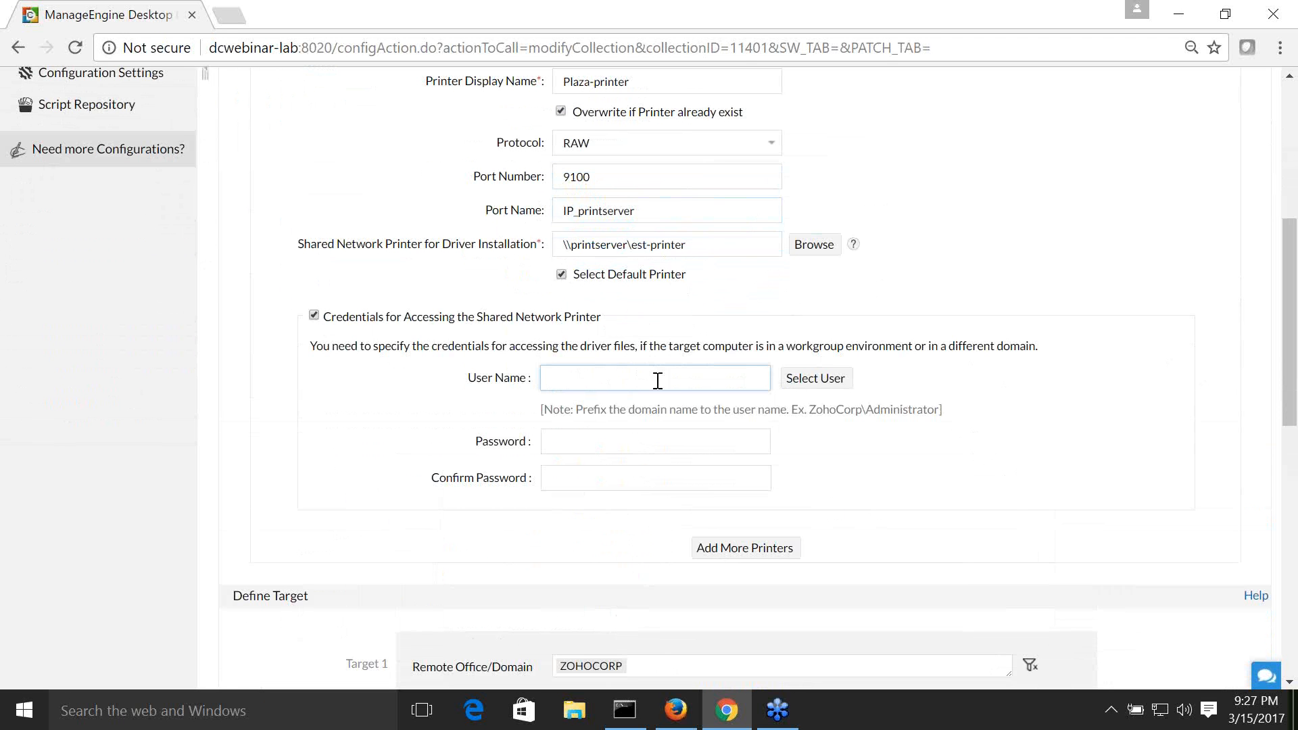
{"action": "left_click", "coordinate": [599, 440]}
{"action": "left_click", "coordinate": [584, 488]}
{"action": "left_click", "coordinate": [314, 316]}
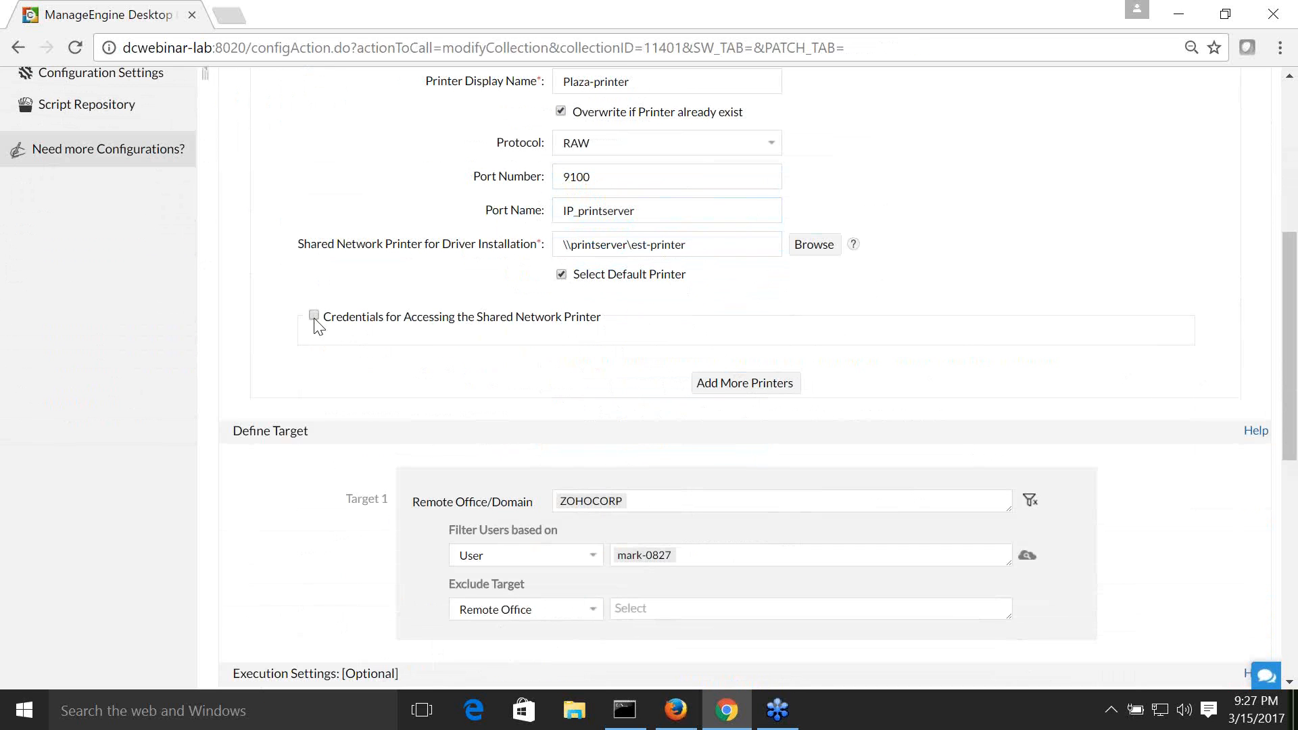
Step: Review the target domain and the criteria available for filtering users, keeping User as the filter
{"action": "mouse_move", "coordinate": [1184, 474]}
{"action": "scroll", "coordinate": [1184, 474], "scroll_direction": "down", "scroll_amount": 3}
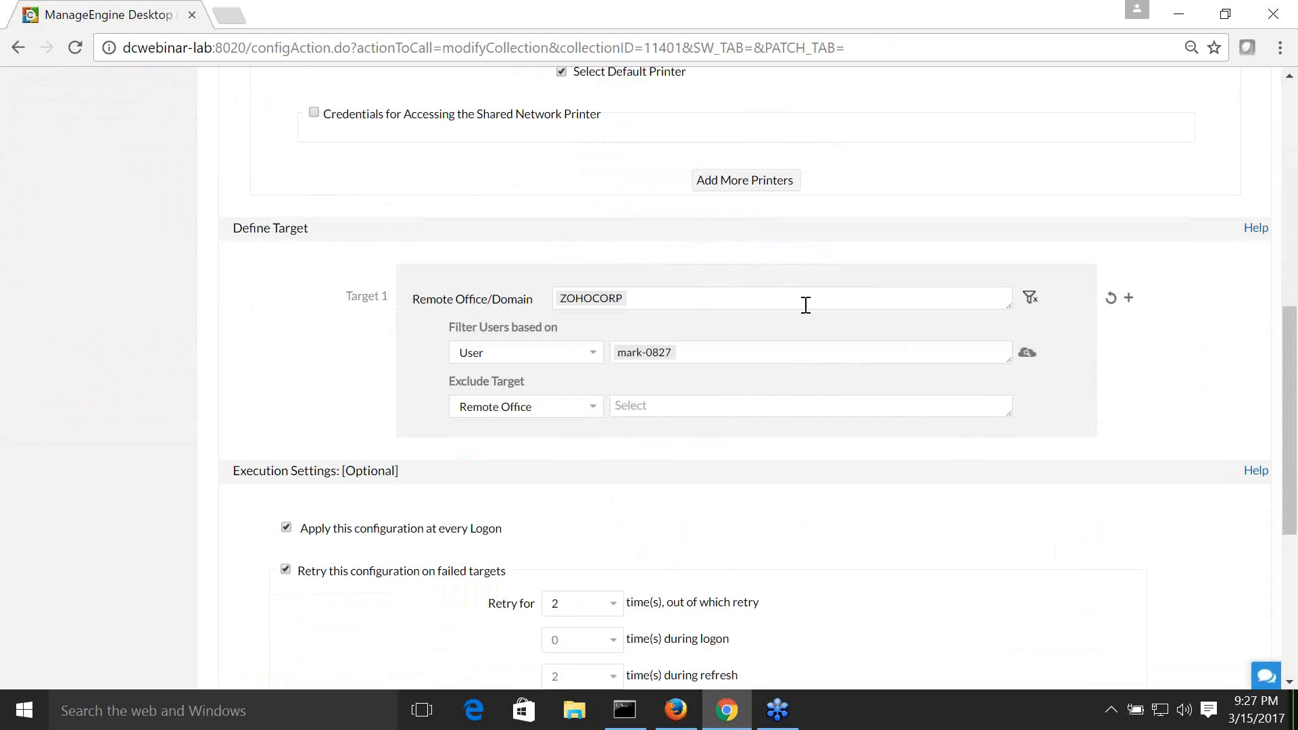
{"action": "left_click", "coordinate": [657, 305]}
{"action": "left_click", "coordinate": [699, 256]}
{"action": "left_click", "coordinate": [592, 357]}
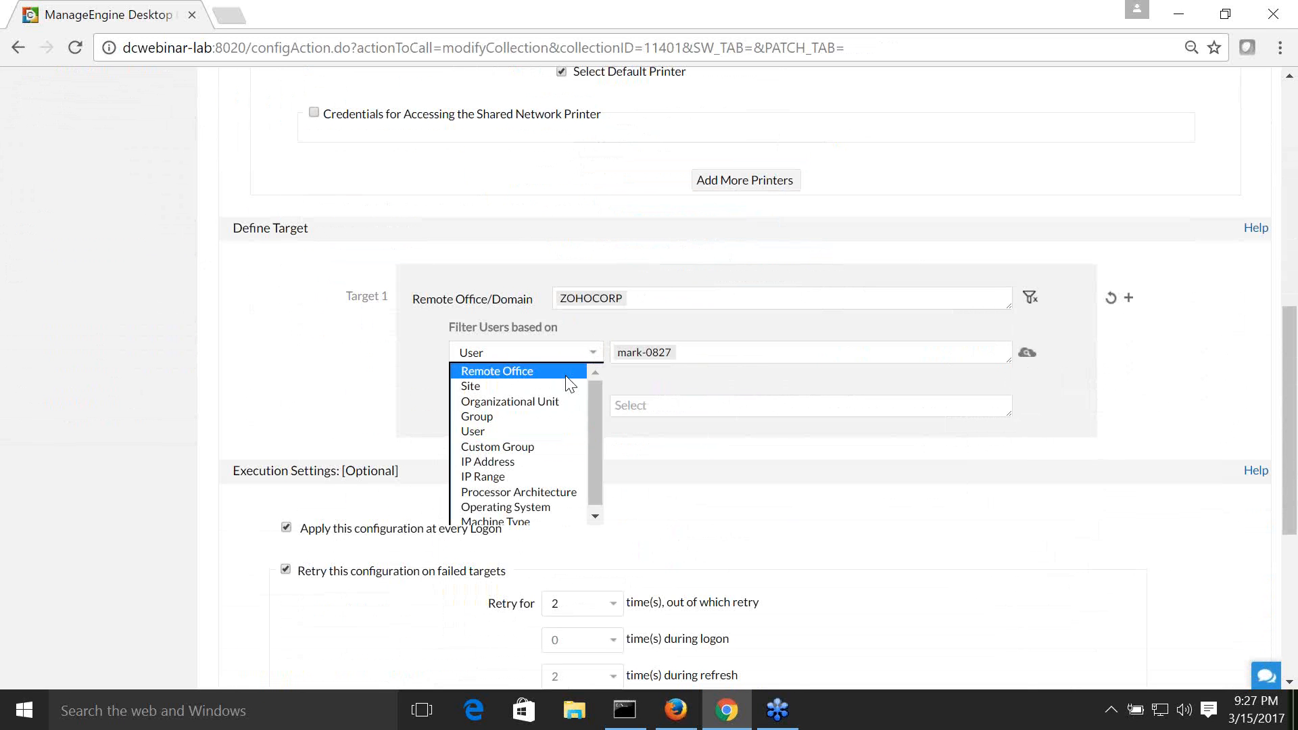
{"action": "left_click", "coordinate": [507, 433]}
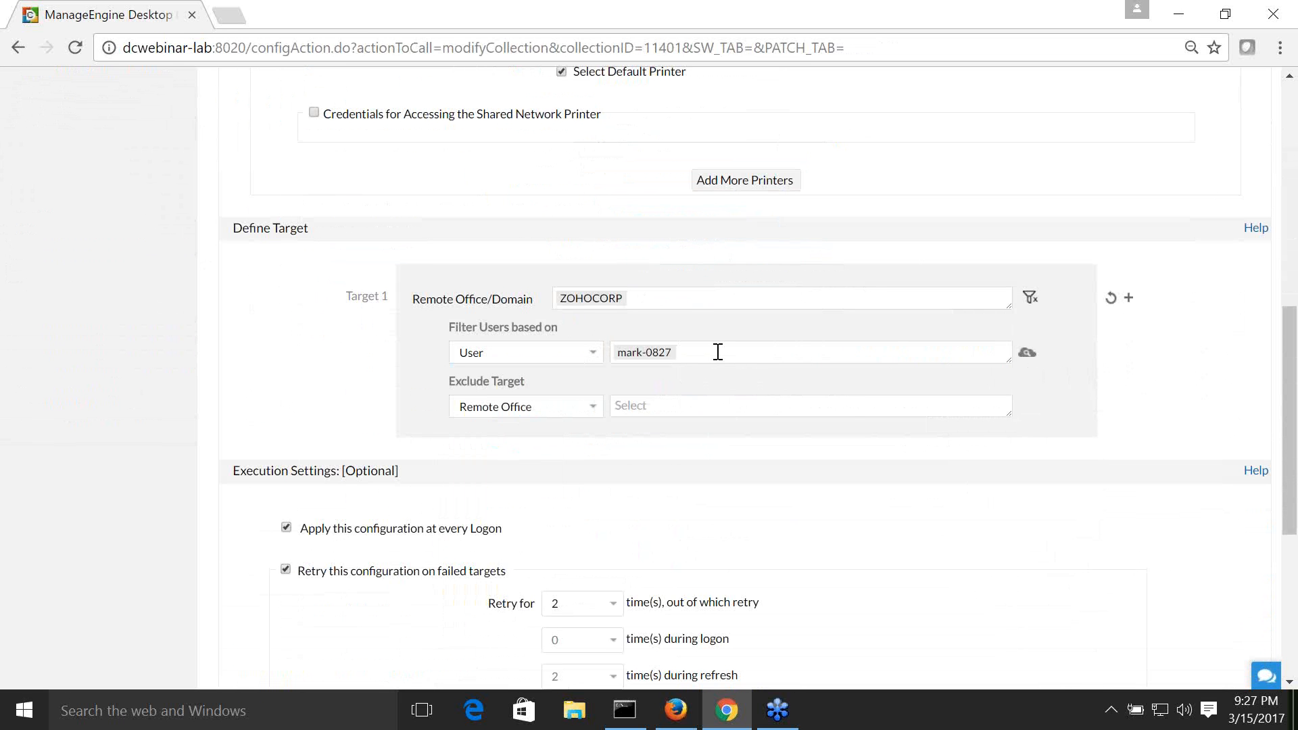
Step: Look up target users matching "ma" and clear the search text
{"action": "type", "text": "ma"}
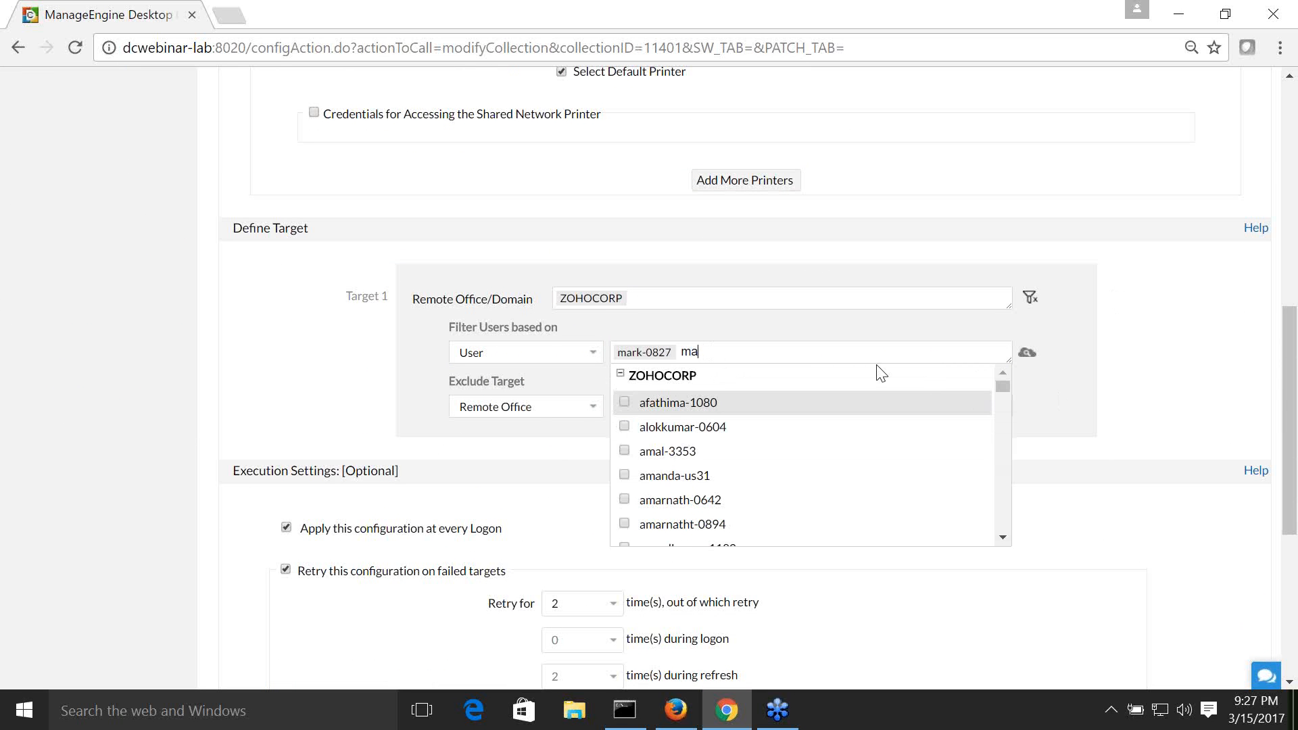
{"action": "key", "text": "BackSpace"}
{"action": "key", "text": "BackSpace"}
{"action": "key", "text": "BackSpace"}
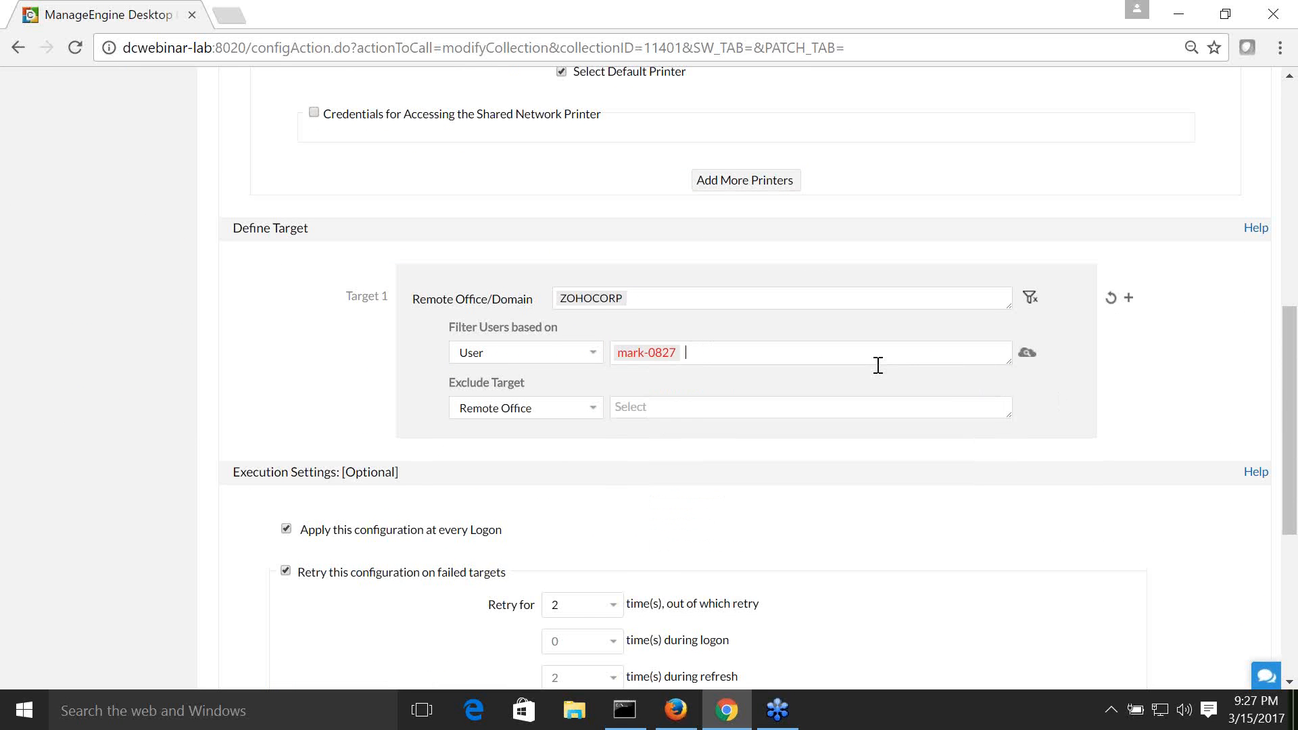
Step: View the criteria available for excluding targets without choosing one
{"action": "left_click", "coordinate": [594, 411]}
{"action": "left_click", "coordinate": [593, 411]}
{"action": "left_click", "coordinate": [594, 408]}
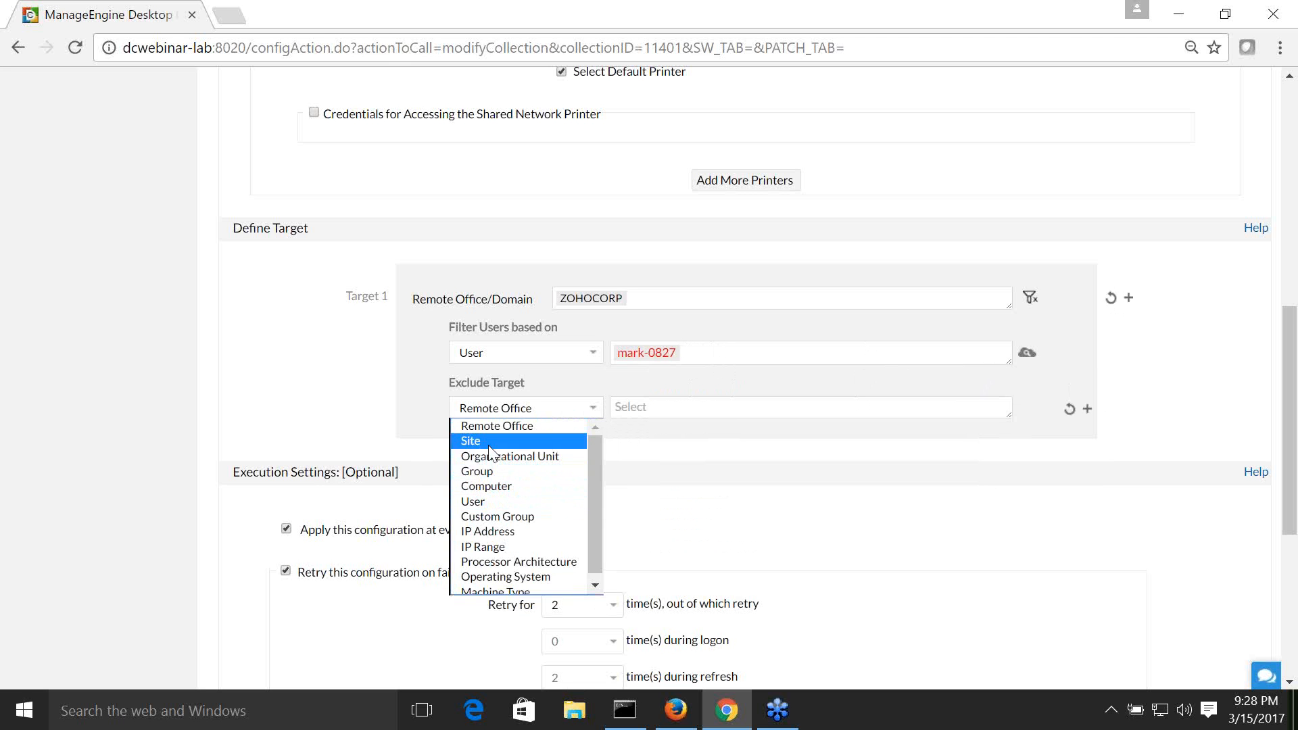
{"action": "left_click", "coordinate": [342, 403]}
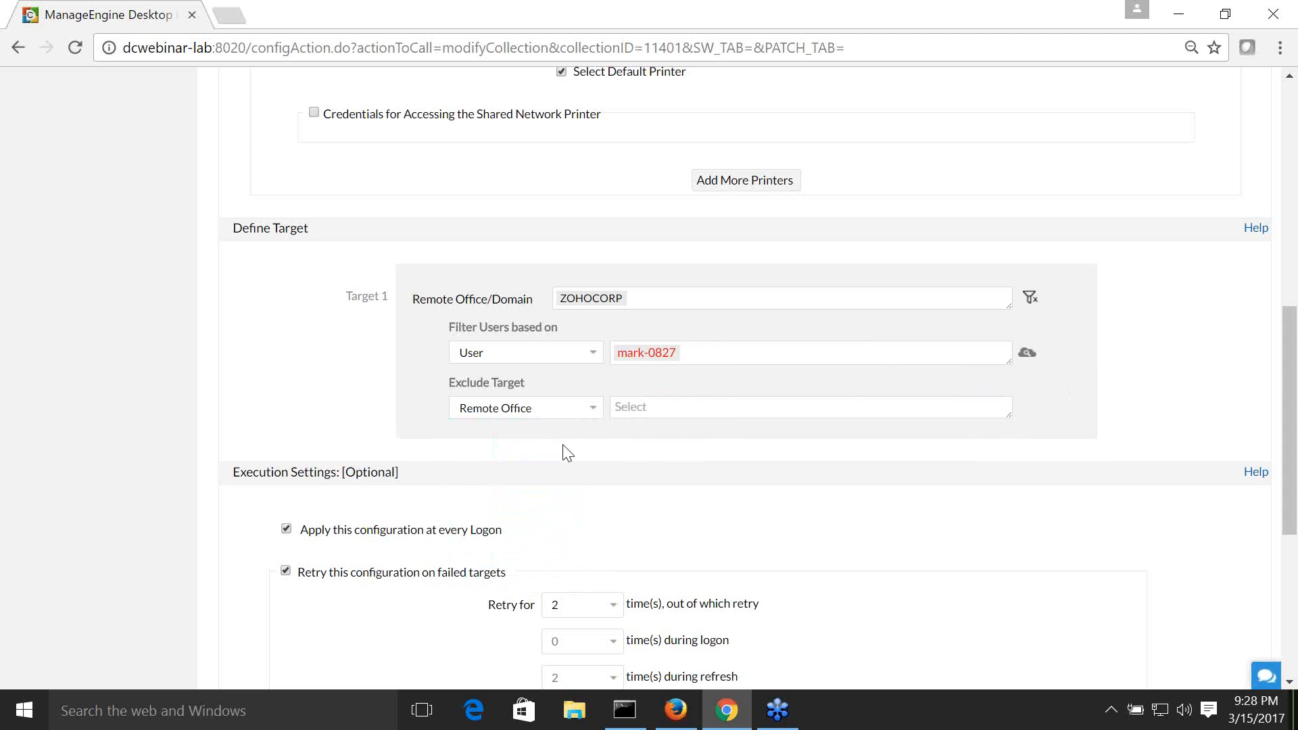
Step: Examine the execution setting that applies the configuration at every logon
{"action": "scroll", "coordinate": [638, 471], "scroll_direction": "down", "scroll_amount": 3}
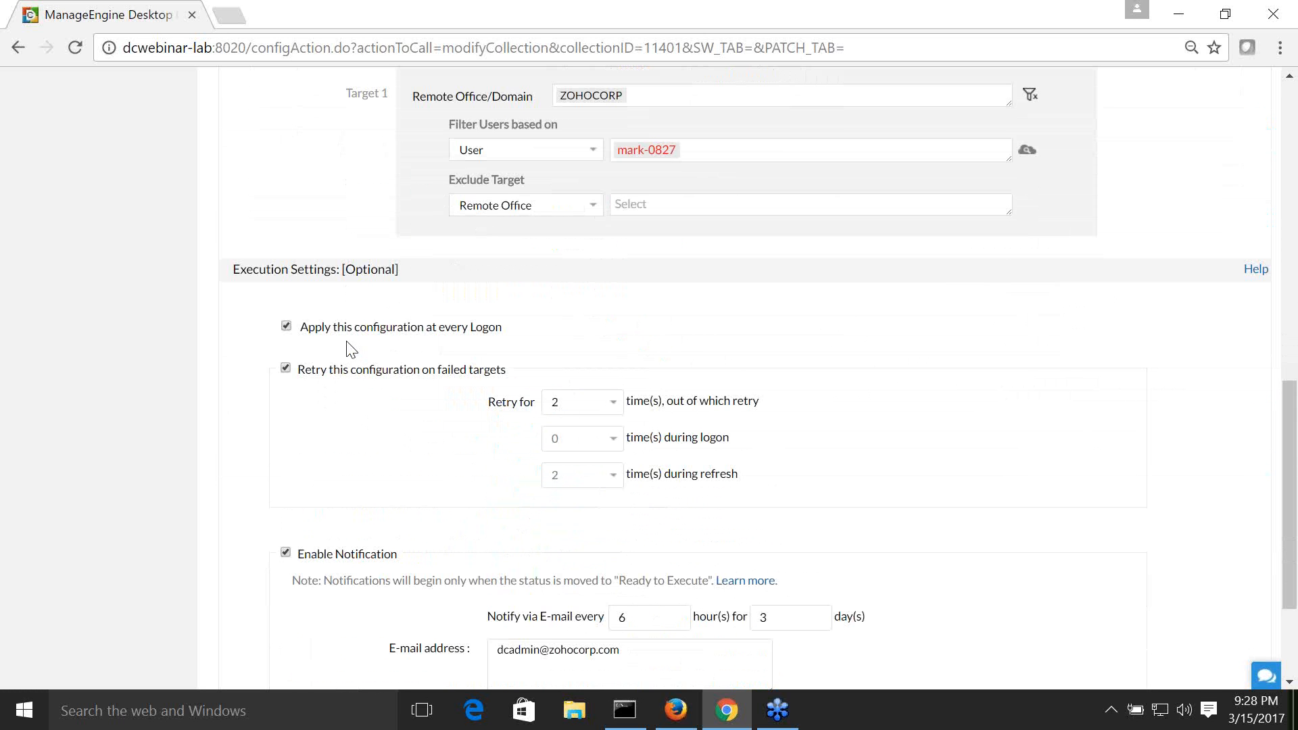
{"action": "left_click_drag", "start_coordinate": [506, 330], "coordinate": [300, 330]}
{"action": "left_click", "coordinate": [781, 345]}
Step: Set the configuration to retry 4 times on failed targets
{"action": "scroll", "coordinate": [1082, 476], "scroll_direction": "down", "scroll_amount": 2}
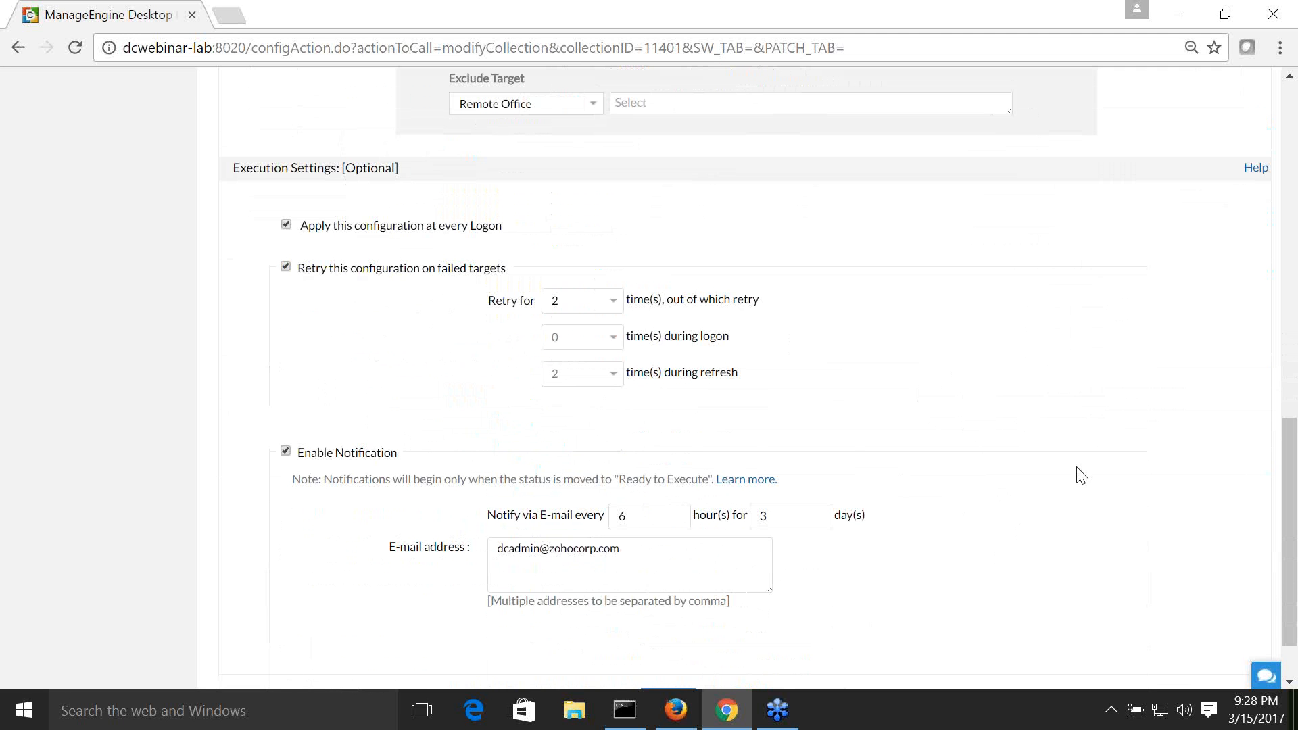
{"action": "left_click", "coordinate": [614, 301]}
{"action": "left_click", "coordinate": [614, 301]}
{"action": "left_click", "coordinate": [614, 301]}
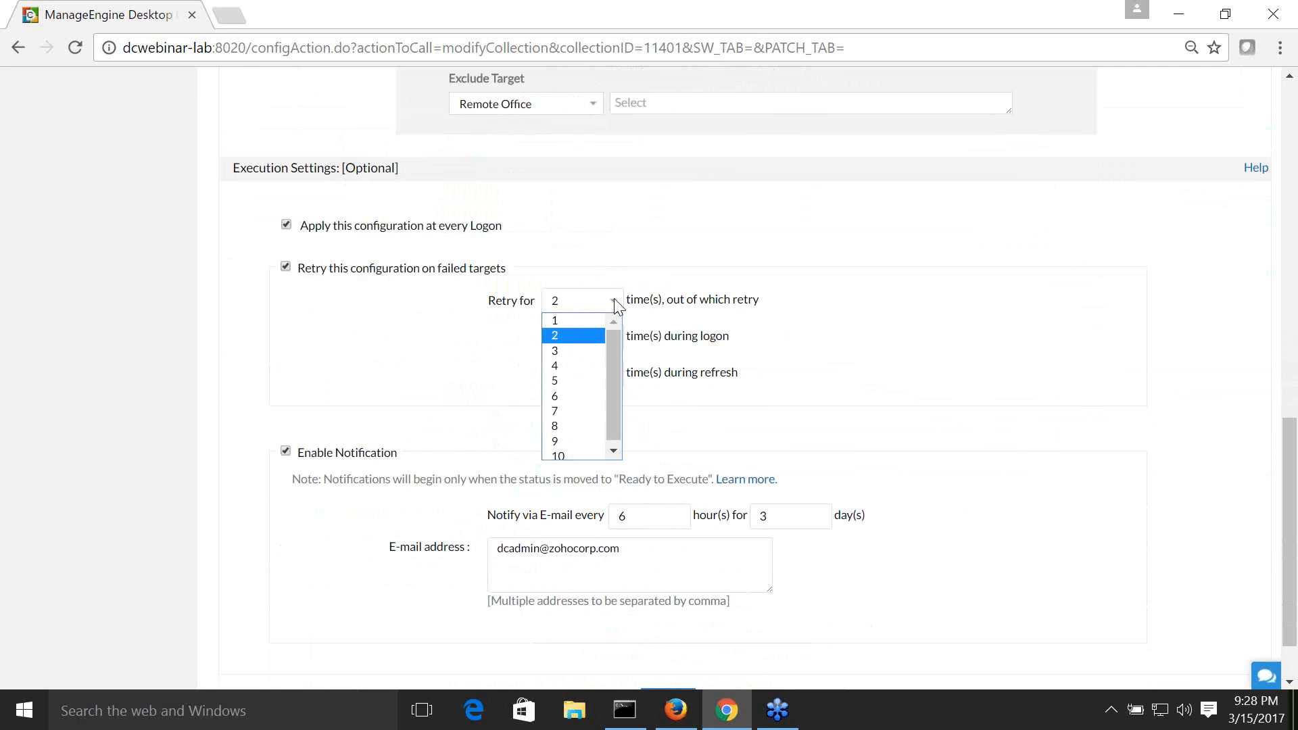
{"action": "left_click_drag", "start_coordinate": [614, 402], "coordinate": [614, 406]}
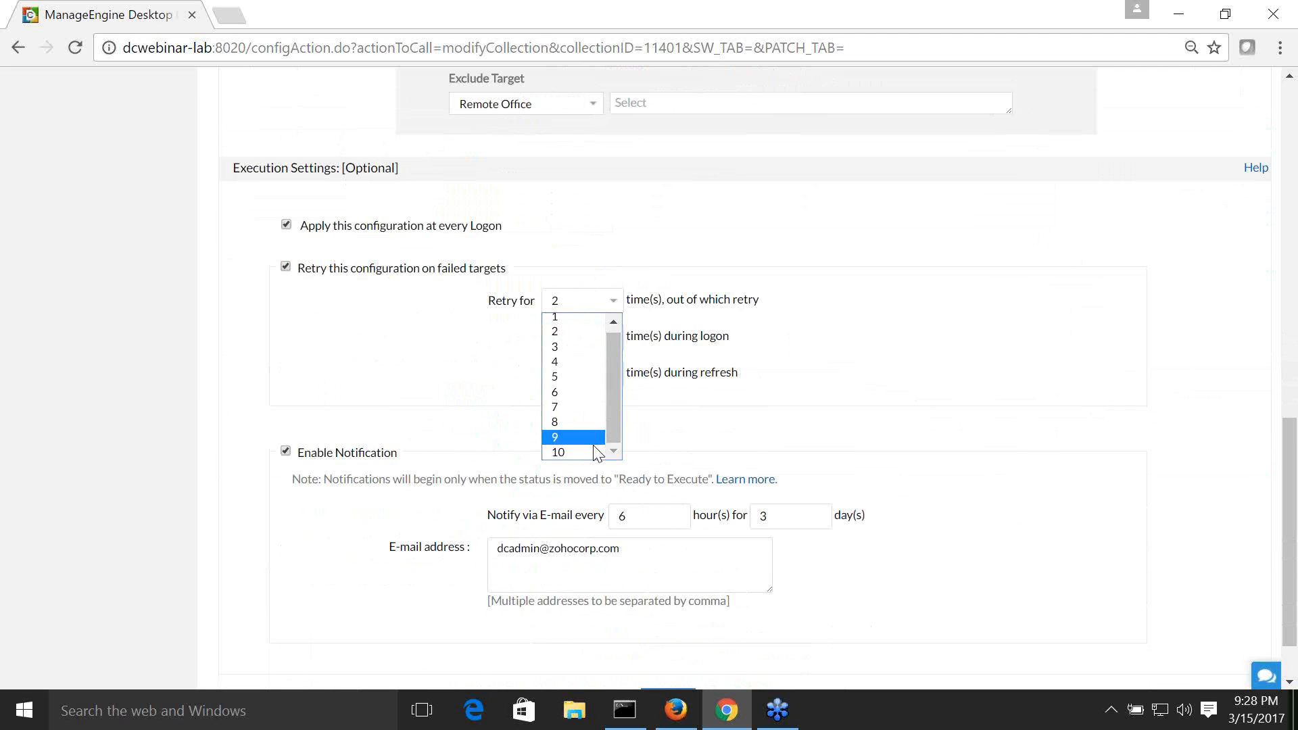
{"action": "left_click", "coordinate": [585, 369]}
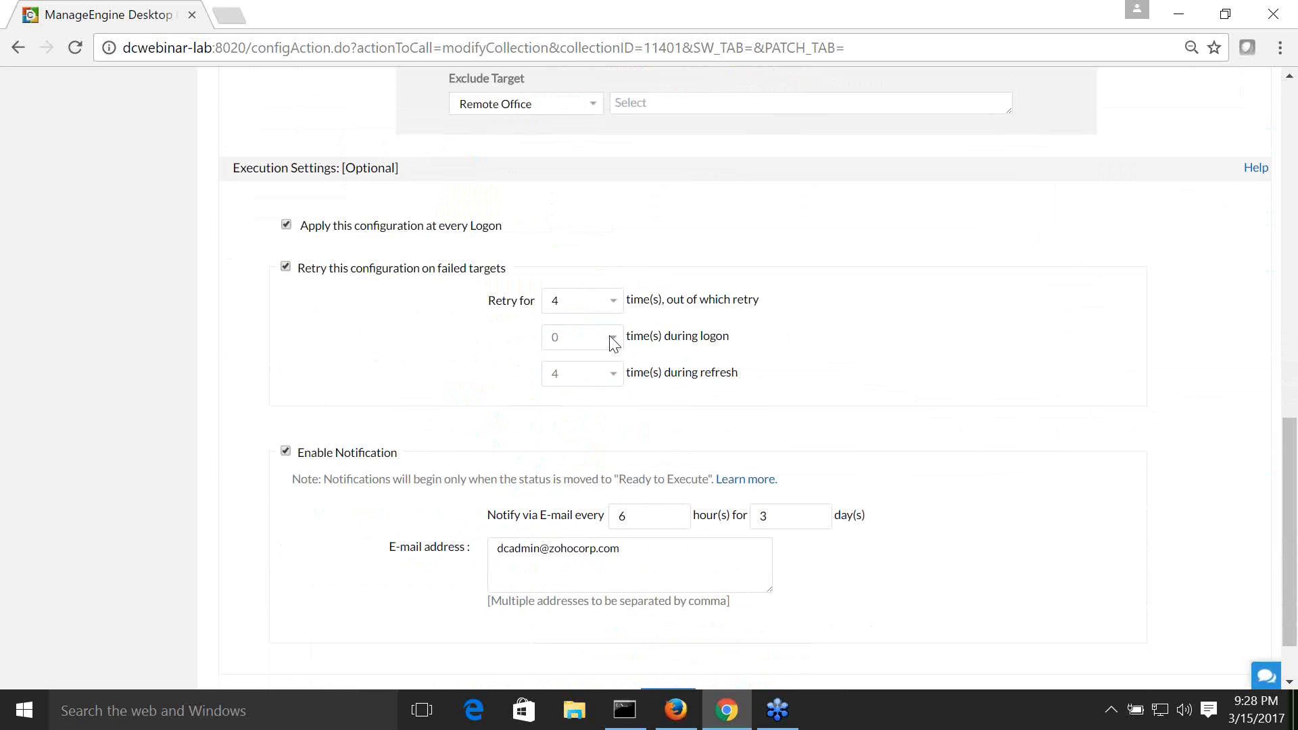
Step: Review the notification e-mail address and frequency, and cancel the printer configuration's modification without deploying it
{"action": "scroll", "coordinate": [1031, 482], "scroll_direction": "down", "scroll_amount": 2}
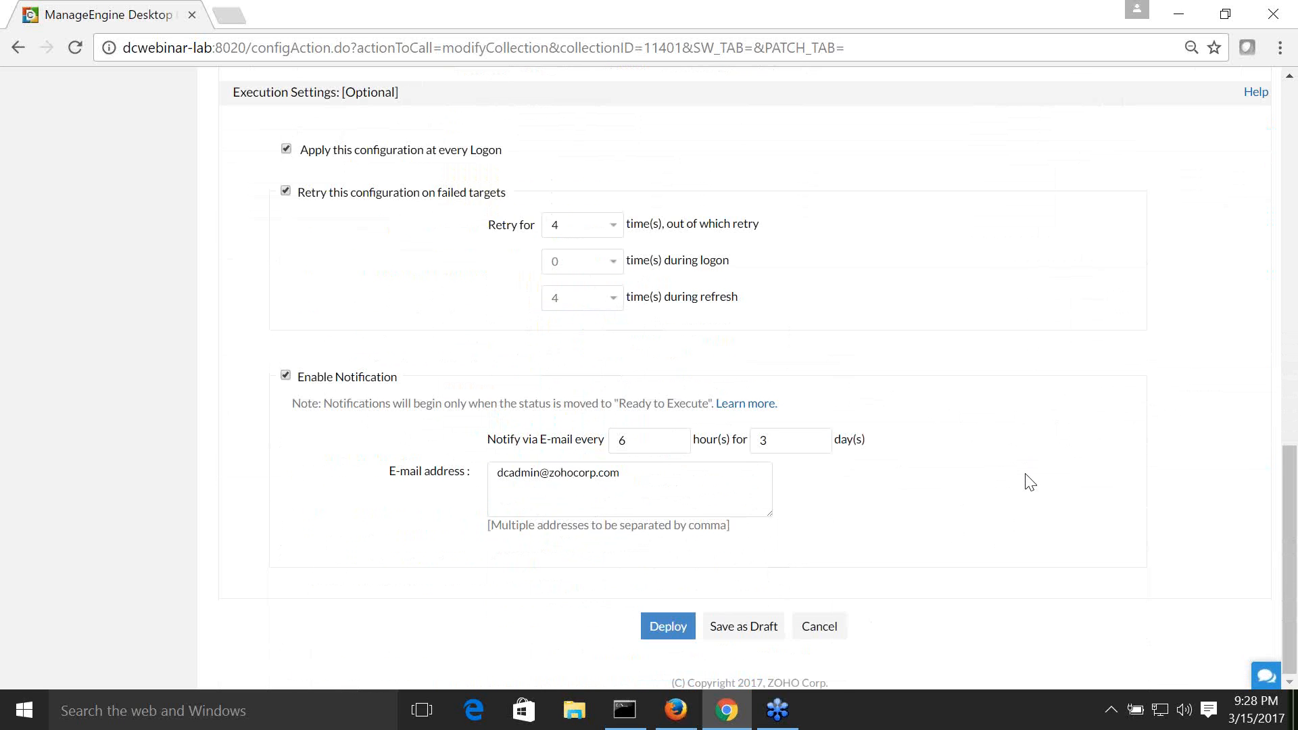
{"action": "left_click_drag", "start_coordinate": [660, 473], "coordinate": [435, 472]}
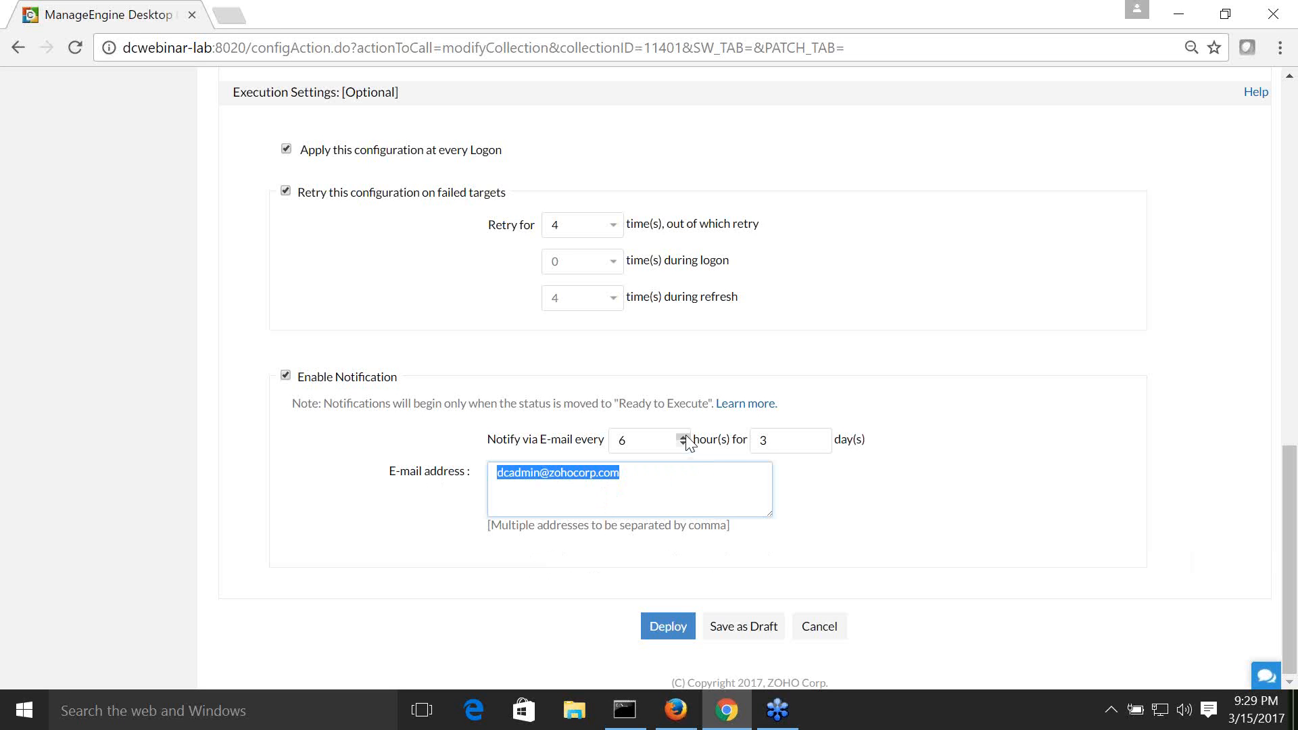
{"action": "left_click", "coordinate": [690, 481]}
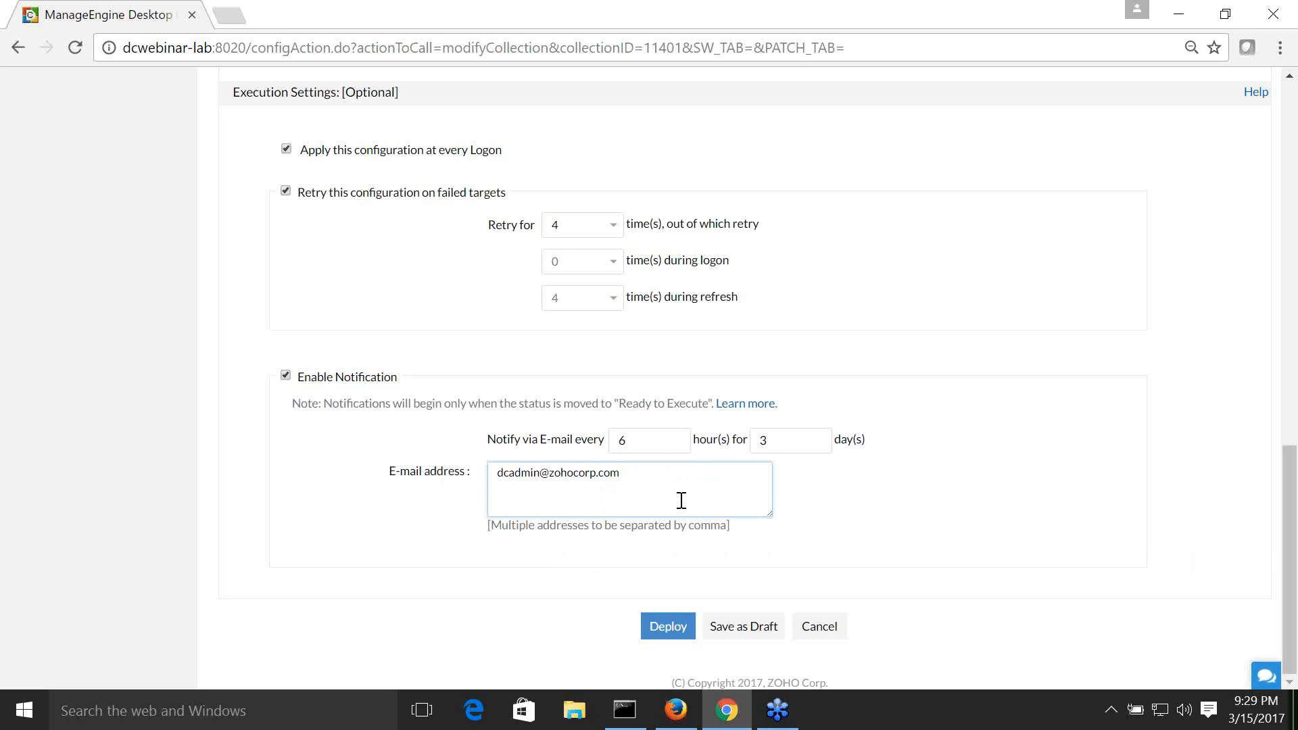
{"action": "left_click", "coordinate": [775, 439]}
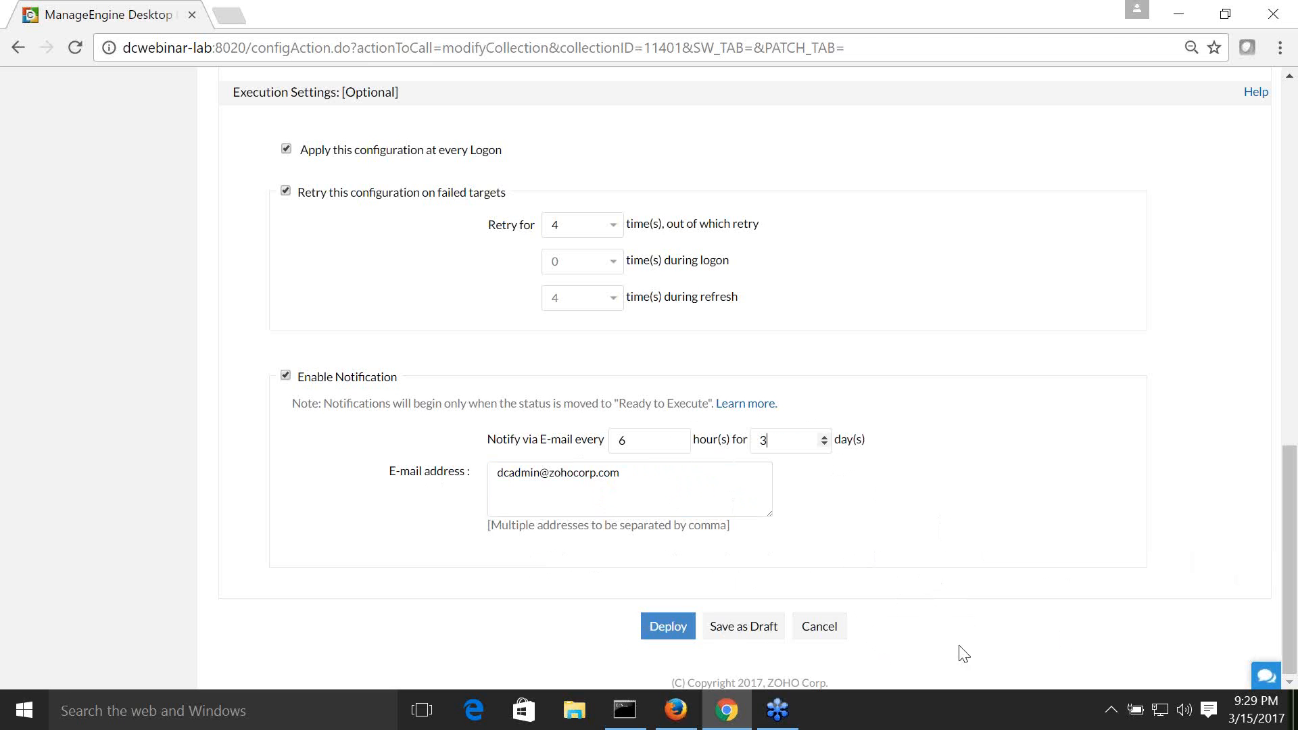
{"action": "left_click", "coordinate": [820, 628]}
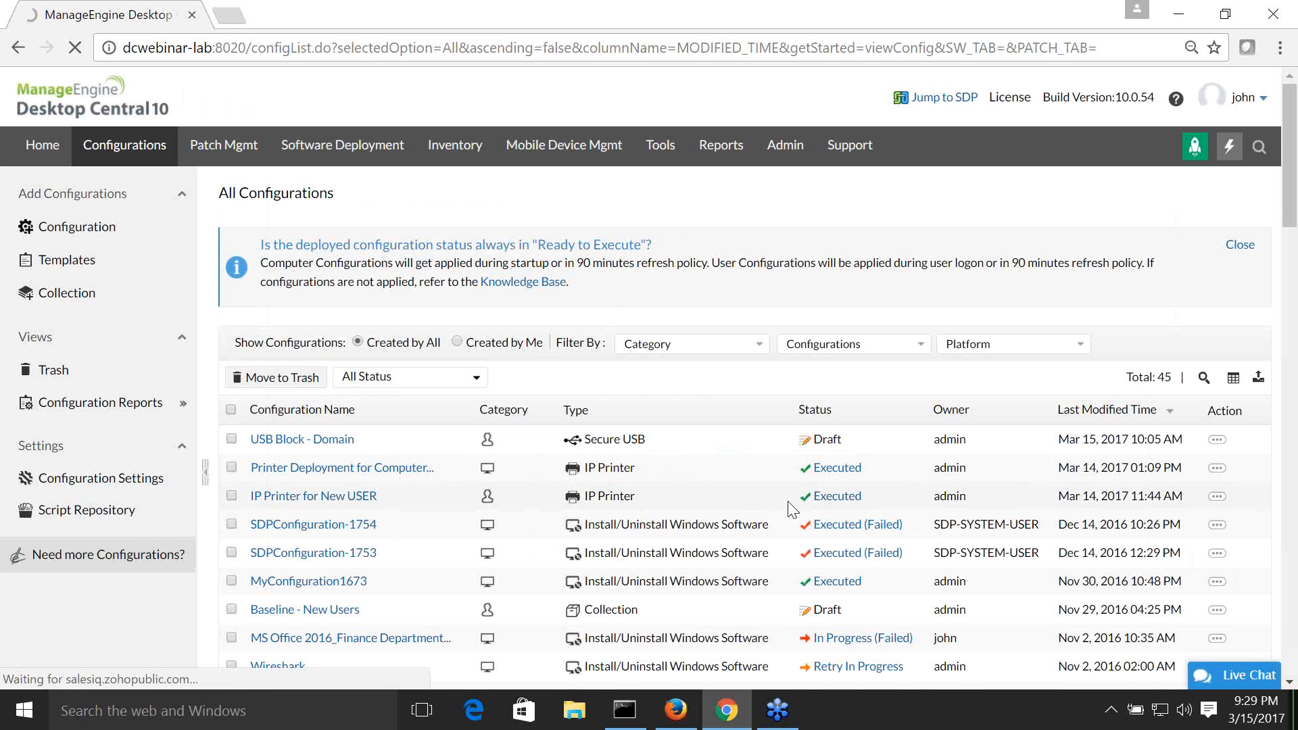
Step: Examine the statuses of the IP Printer for New USER and USB Block - Domain configurations in the list
{"action": "scroll", "coordinate": [792, 508], "scroll_direction": "down", "scroll_amount": 3}
{"action": "double_click", "coordinate": [835, 297]}
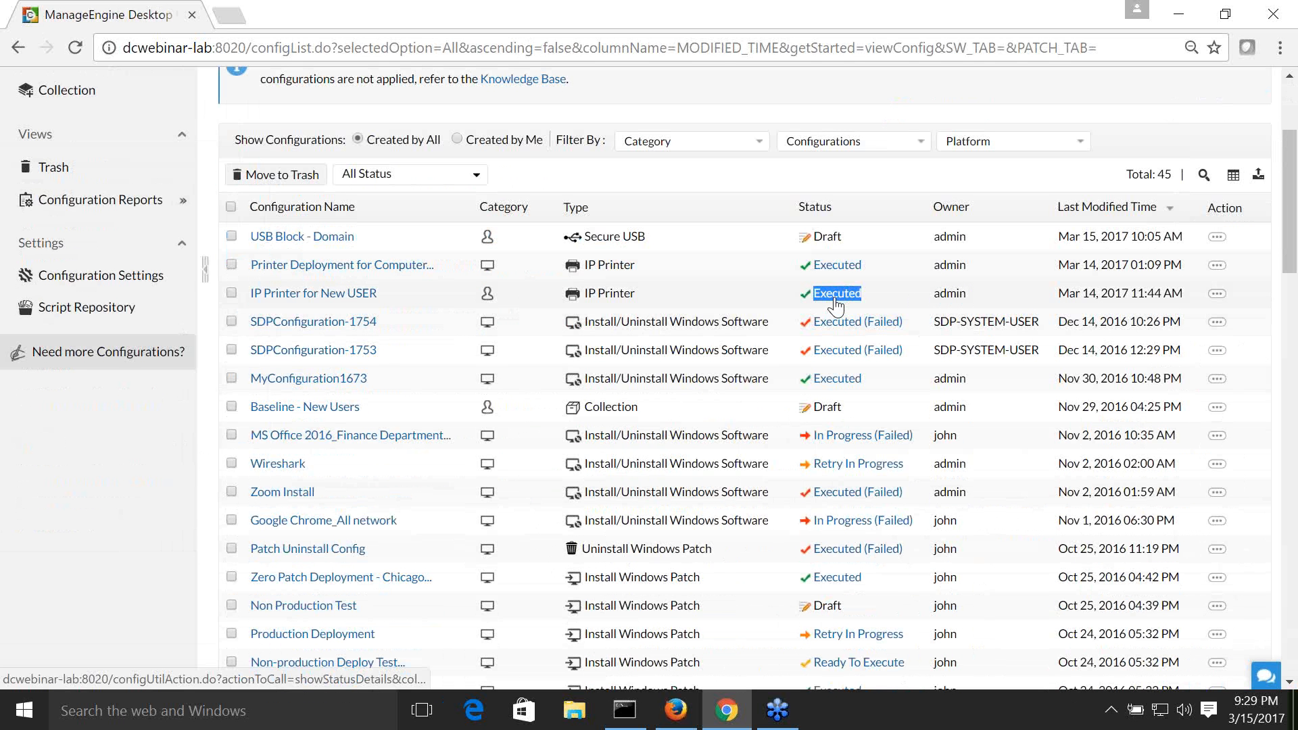
{"action": "mouse_move", "coordinate": [838, 306]}
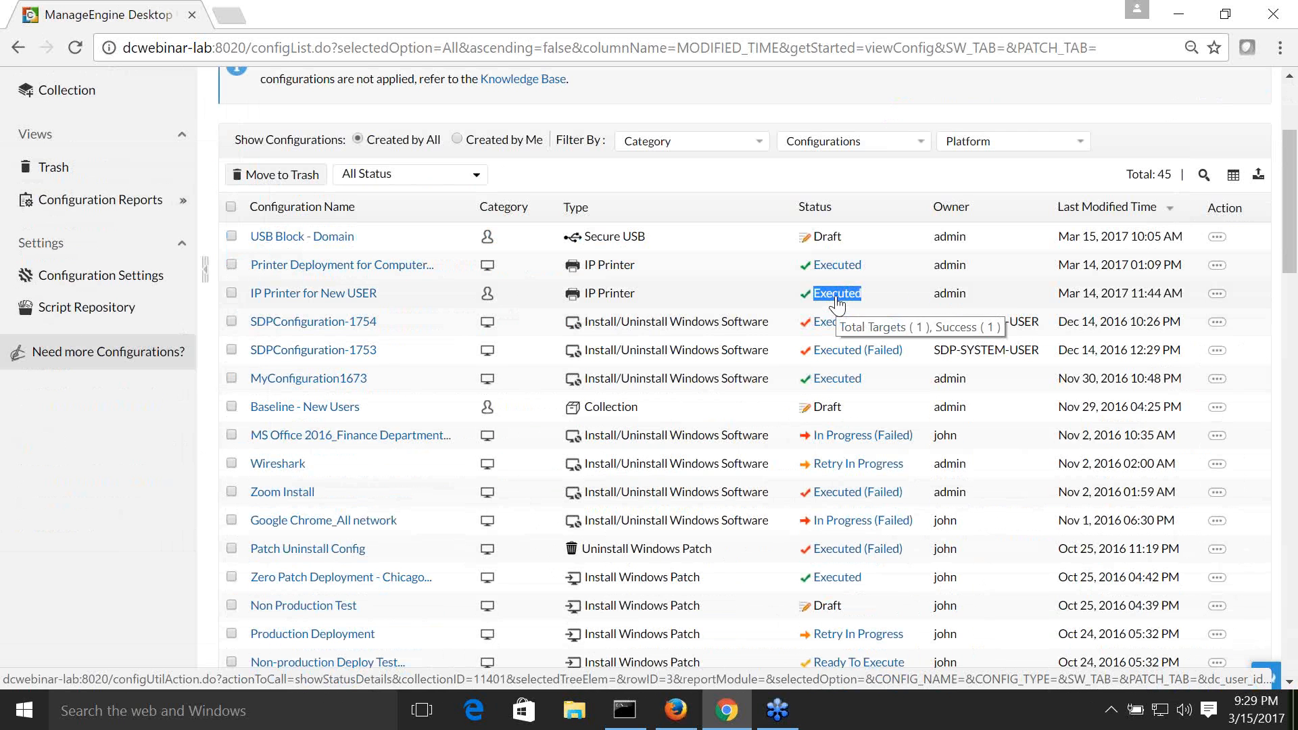
{"action": "left_click_drag", "start_coordinate": [842, 239], "coordinate": [827, 242]}
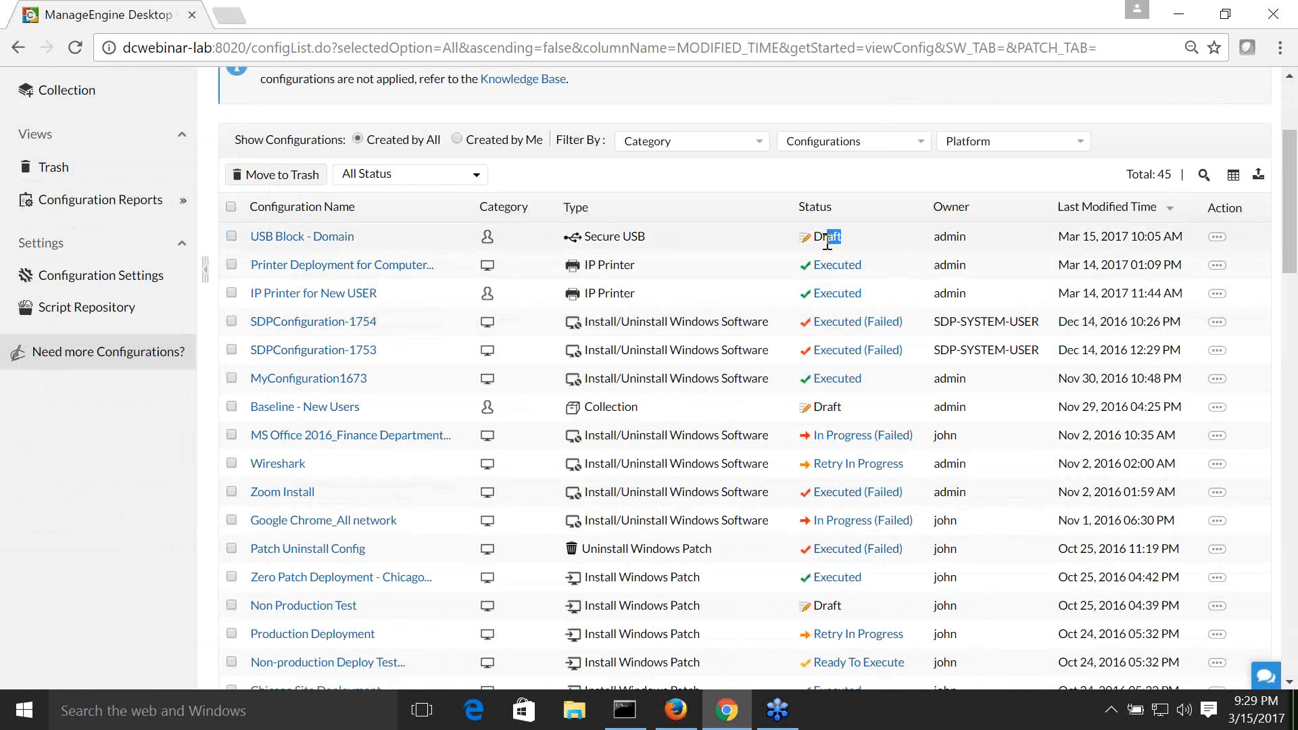
Step: Open the execution status of SDPConfiguration-1754 and read the remark for its target computer
{"action": "left_click", "coordinate": [862, 330]}
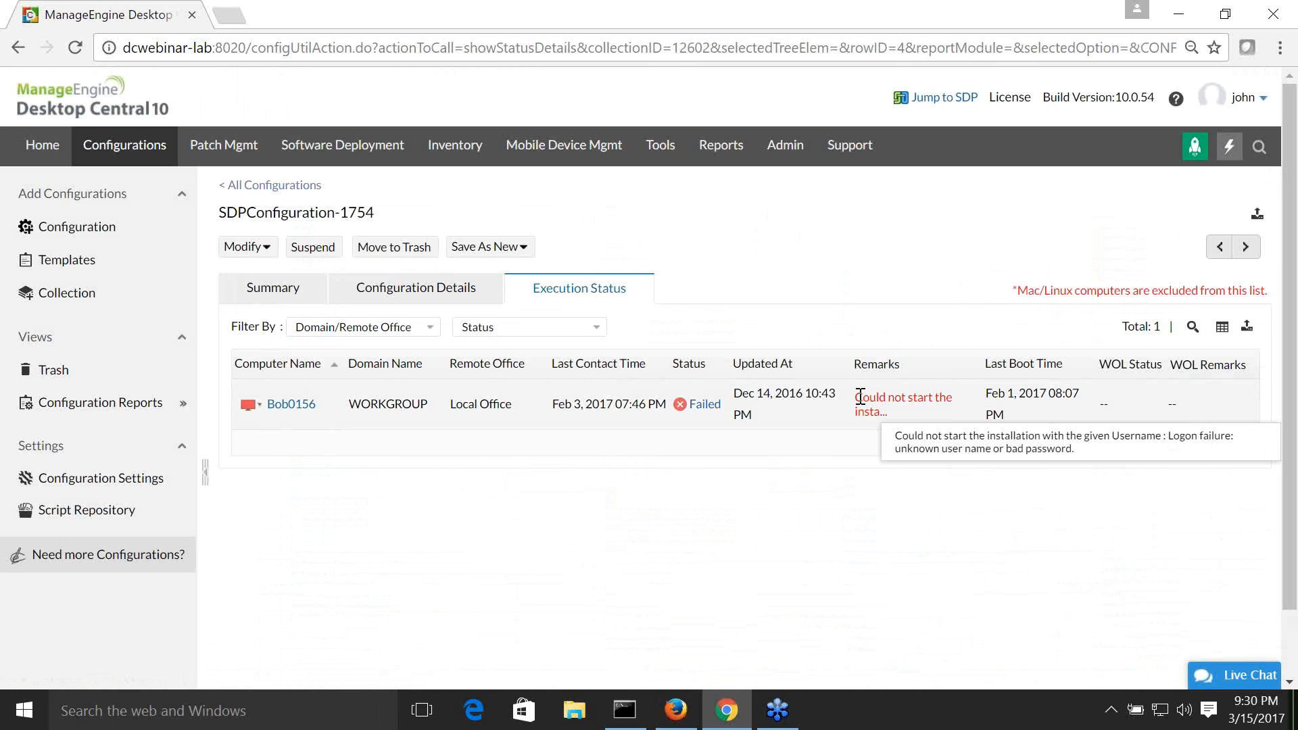
{"action": "left_click_drag", "start_coordinate": [856, 397], "coordinate": [889, 410]}
{"action": "left_click", "coordinate": [678, 534]}
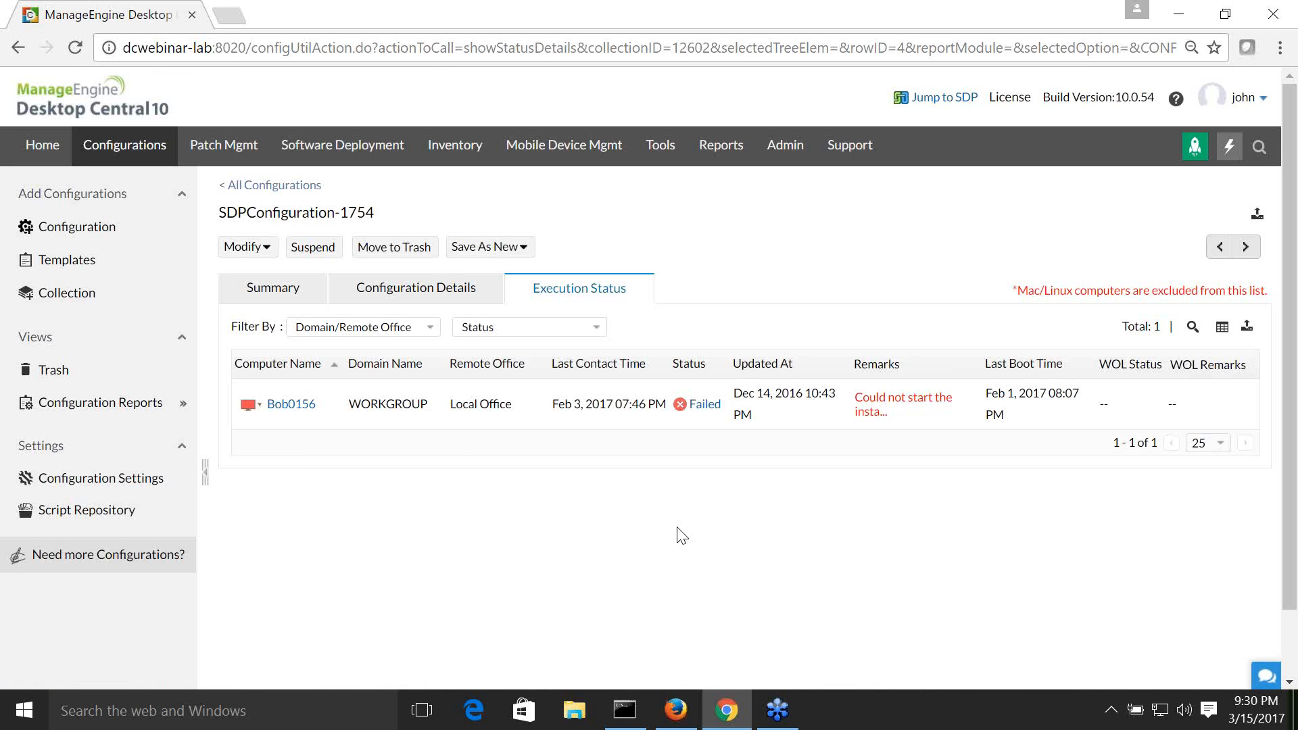
Step: View the configuration details of SDPConfiguration-1754, including its deployment, scheduler and software installation settings
{"action": "left_click", "coordinate": [430, 302]}
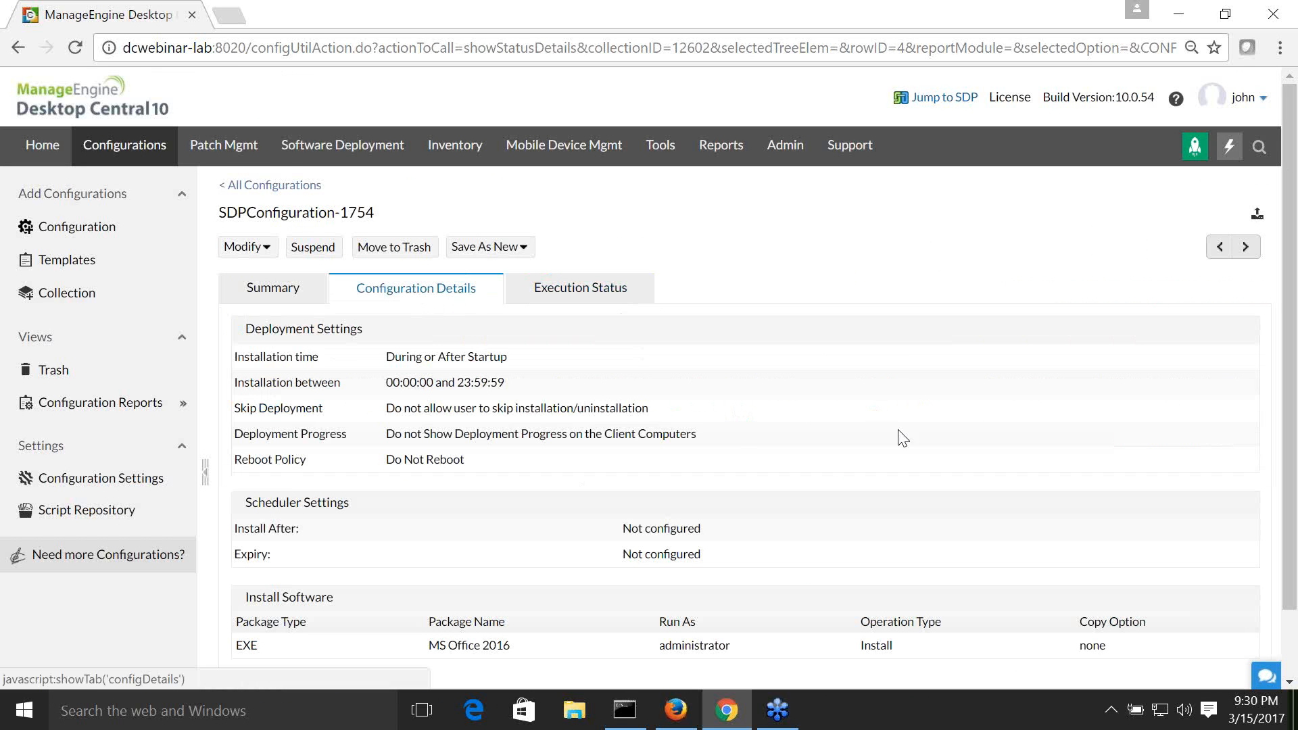
{"action": "scroll", "coordinate": [912, 445], "scroll_direction": "down", "scroll_amount": 1}
{"action": "scroll", "coordinate": [912, 445], "scroll_direction": "down", "scroll_amount": 2}
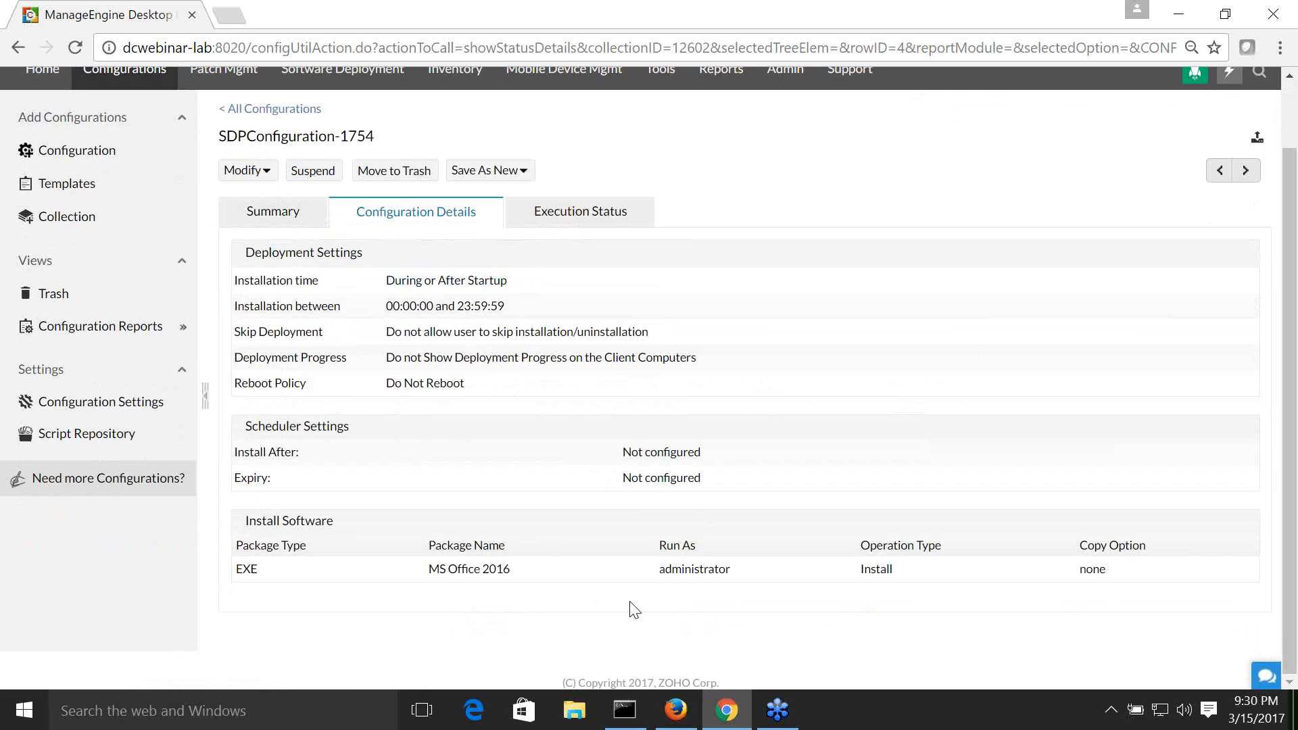
Step: Review the summary of SDPConfiguration-1754, including its target computer and the options available for modifying it
{"action": "left_click", "coordinate": [288, 210]}
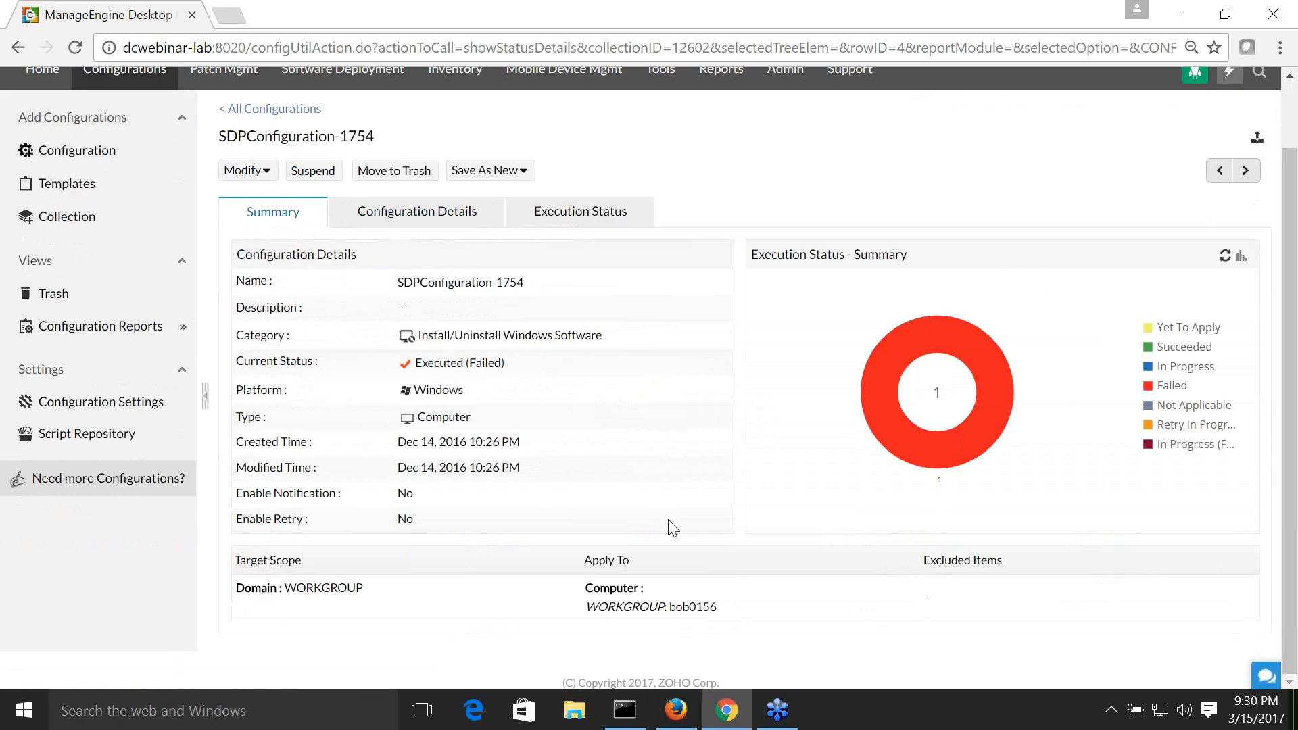
{"action": "left_click_drag", "start_coordinate": [739, 615], "coordinate": [548, 612]}
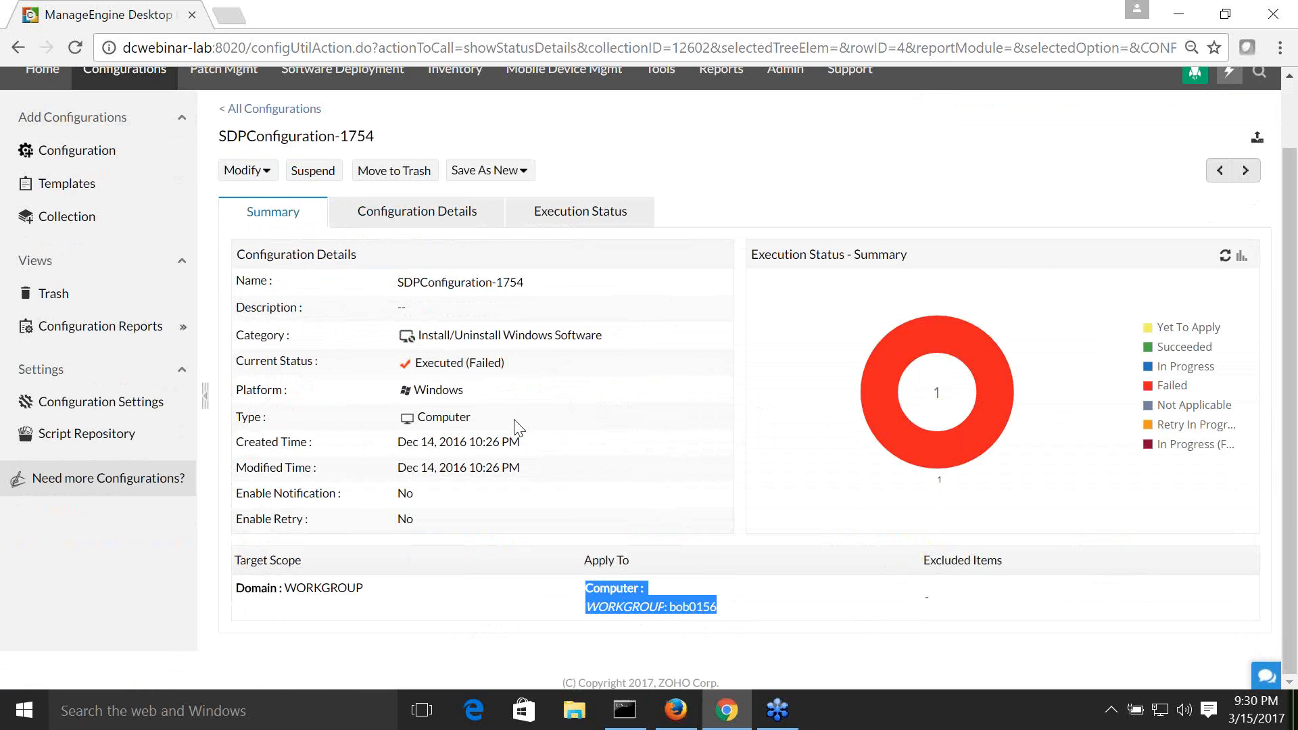
{"action": "left_click", "coordinate": [248, 174]}
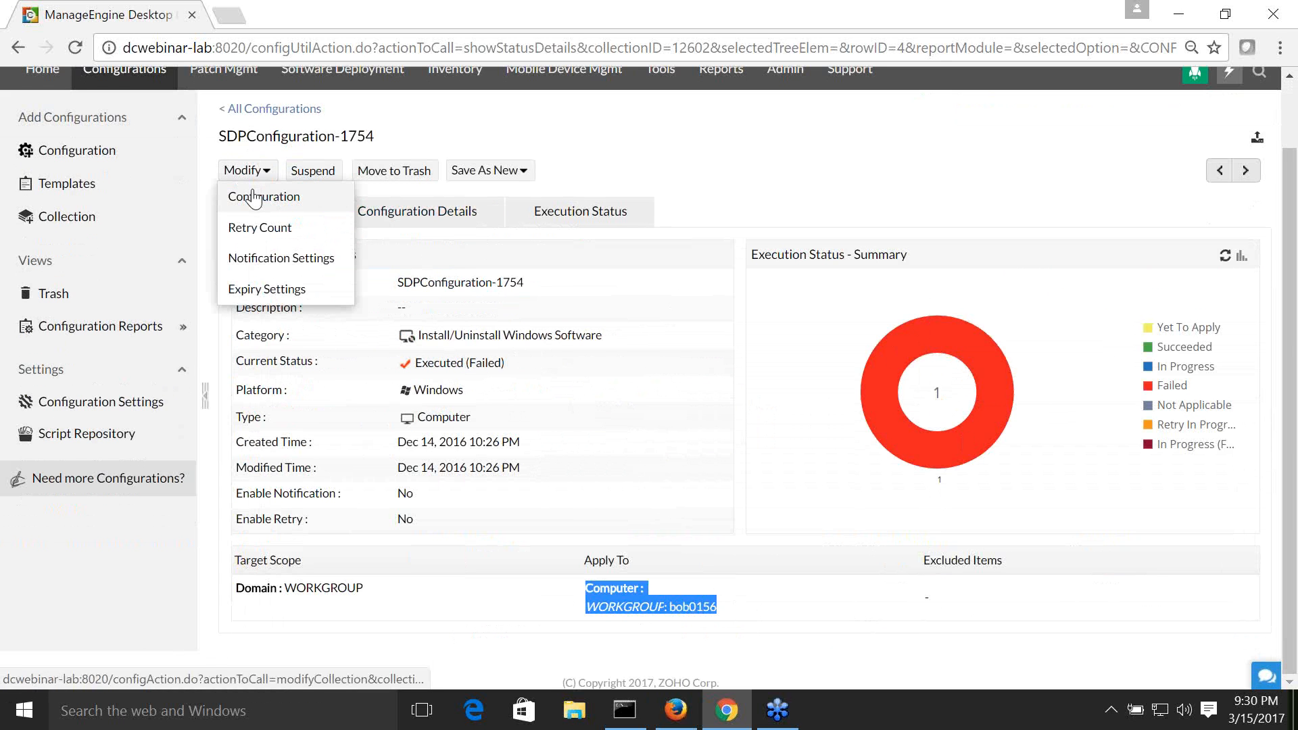
{"action": "left_click", "coordinate": [675, 161]}
Step: Return to the list of all configurations and examine their statuses and the help card explaining the configuration states
{"action": "left_click", "coordinate": [18, 47]}
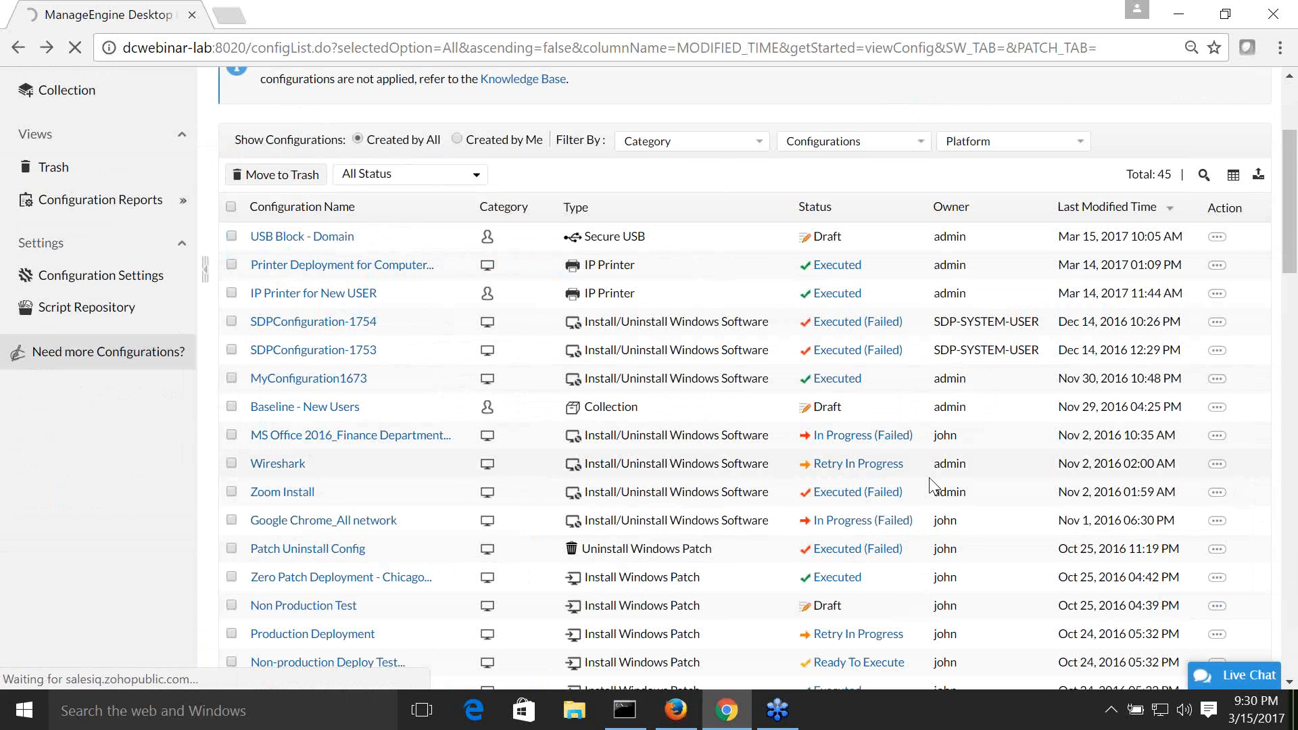
{"action": "scroll", "coordinate": [931, 480], "scroll_direction": "down", "scroll_amount": 1}
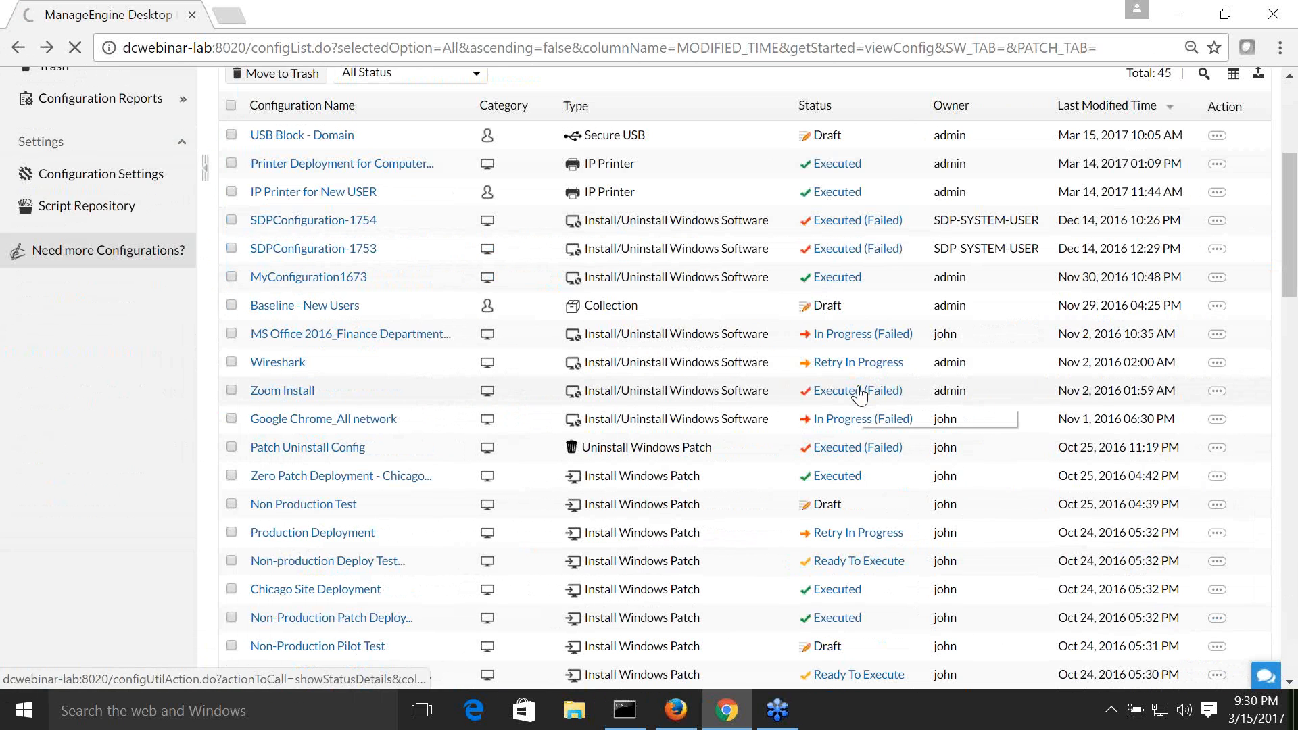
{"action": "scroll", "coordinate": [860, 392], "scroll_direction": "down", "scroll_amount": 6}
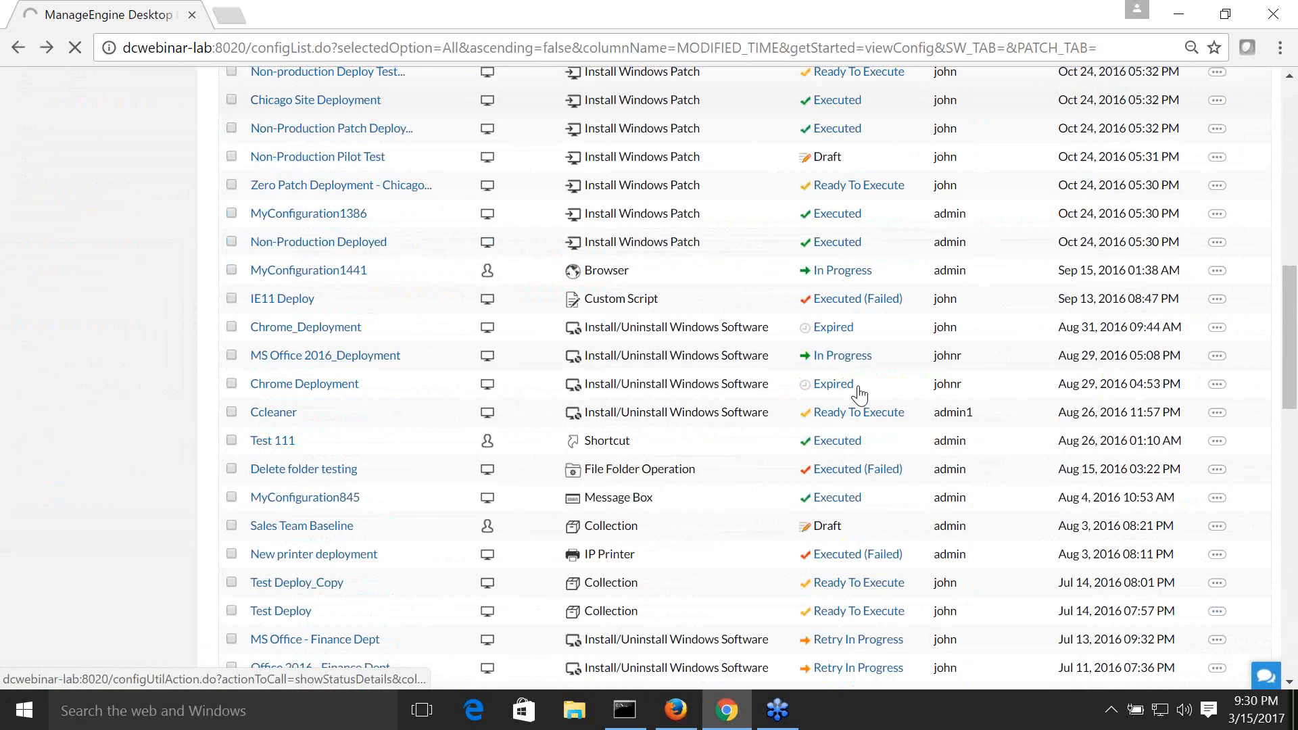
{"action": "scroll", "coordinate": [860, 394], "scroll_direction": "down", "scroll_amount": 6}
{"action": "scroll", "coordinate": [864, 394], "scroll_direction": "down", "scroll_amount": 8}
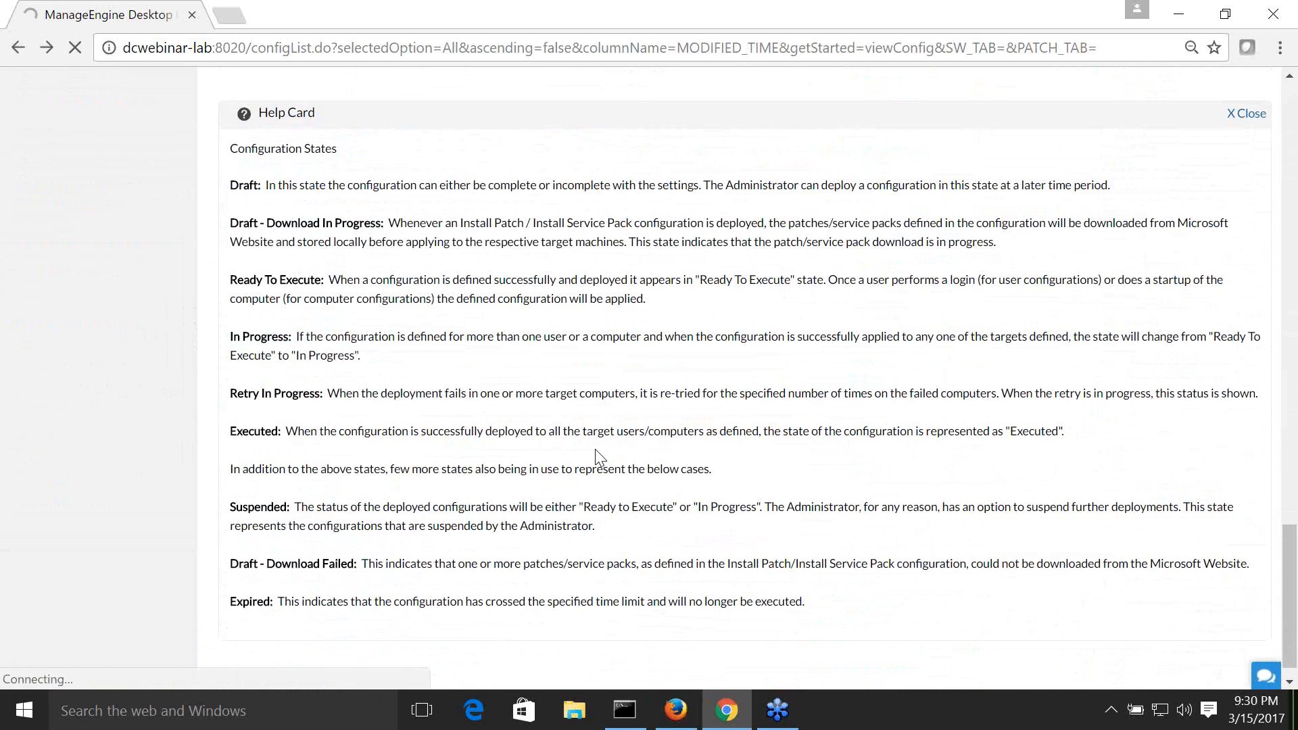
{"action": "scroll", "coordinate": [596, 449], "scroll_direction": "up", "scroll_amount": 12}
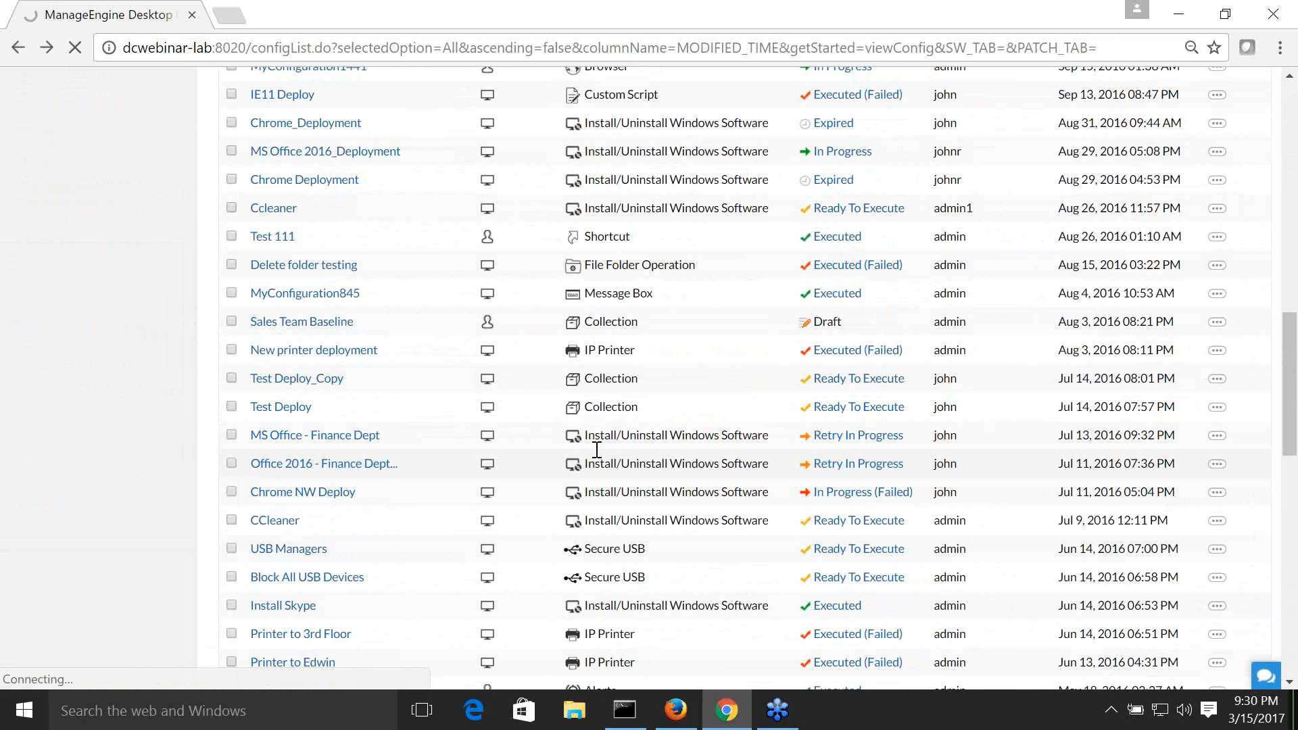
{"action": "scroll", "coordinate": [597, 449], "scroll_direction": "up", "scroll_amount": 10}
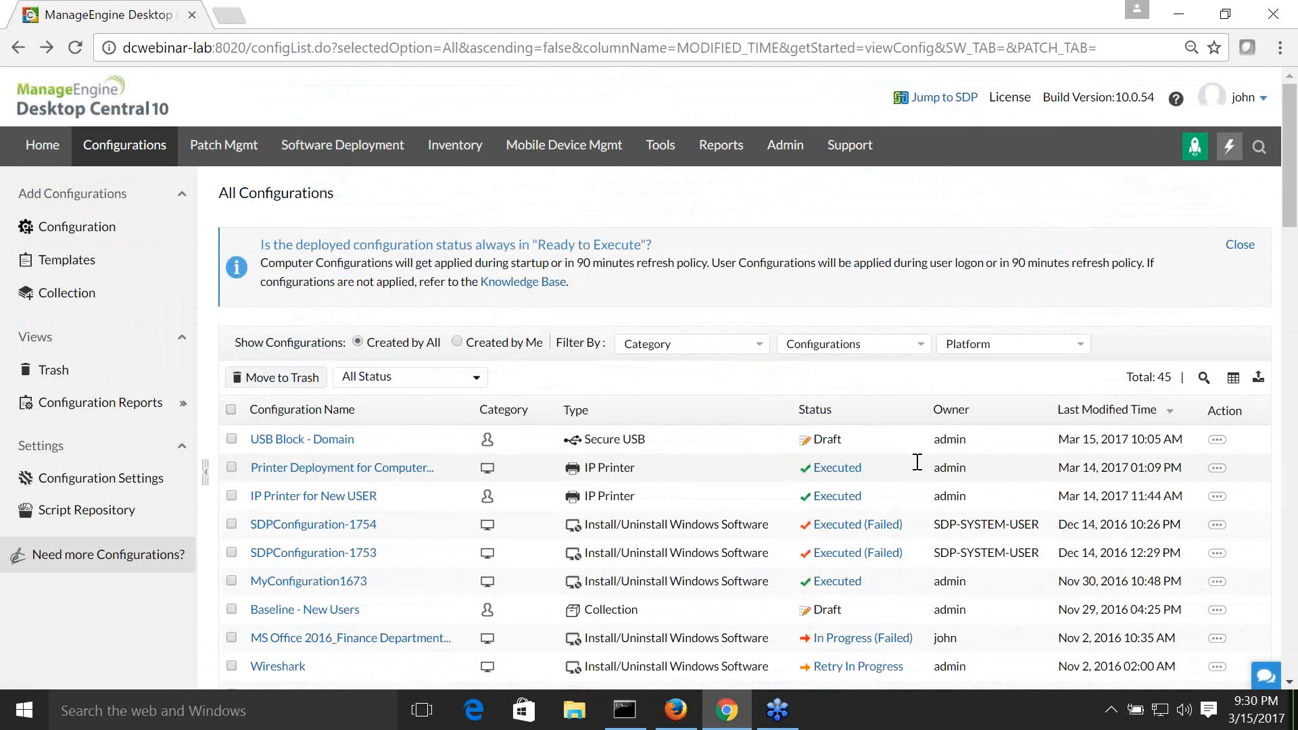
{"action": "scroll", "coordinate": [880, 404], "scroll_direction": "down", "scroll_amount": 3}
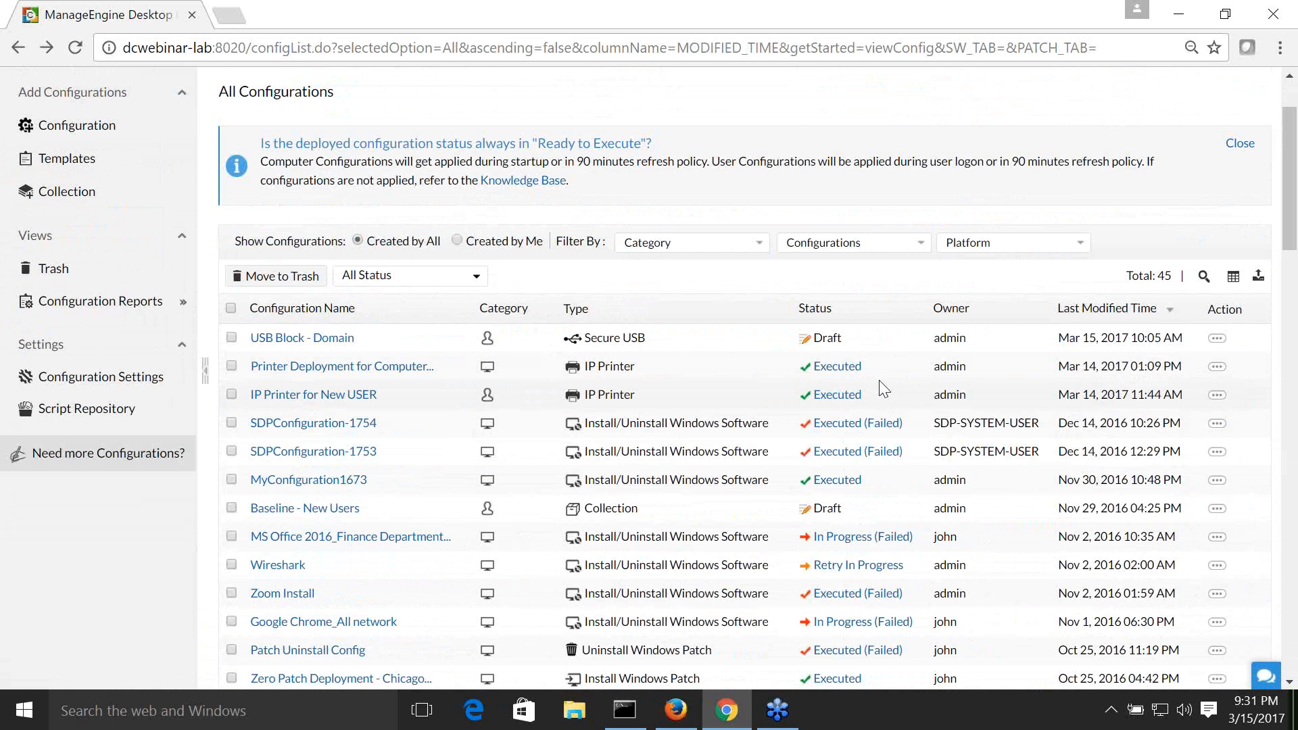
Step: Filter the configurations list to IP Printer and show the actions available for IP Printer for New USER
{"action": "left_click", "coordinate": [921, 244]}
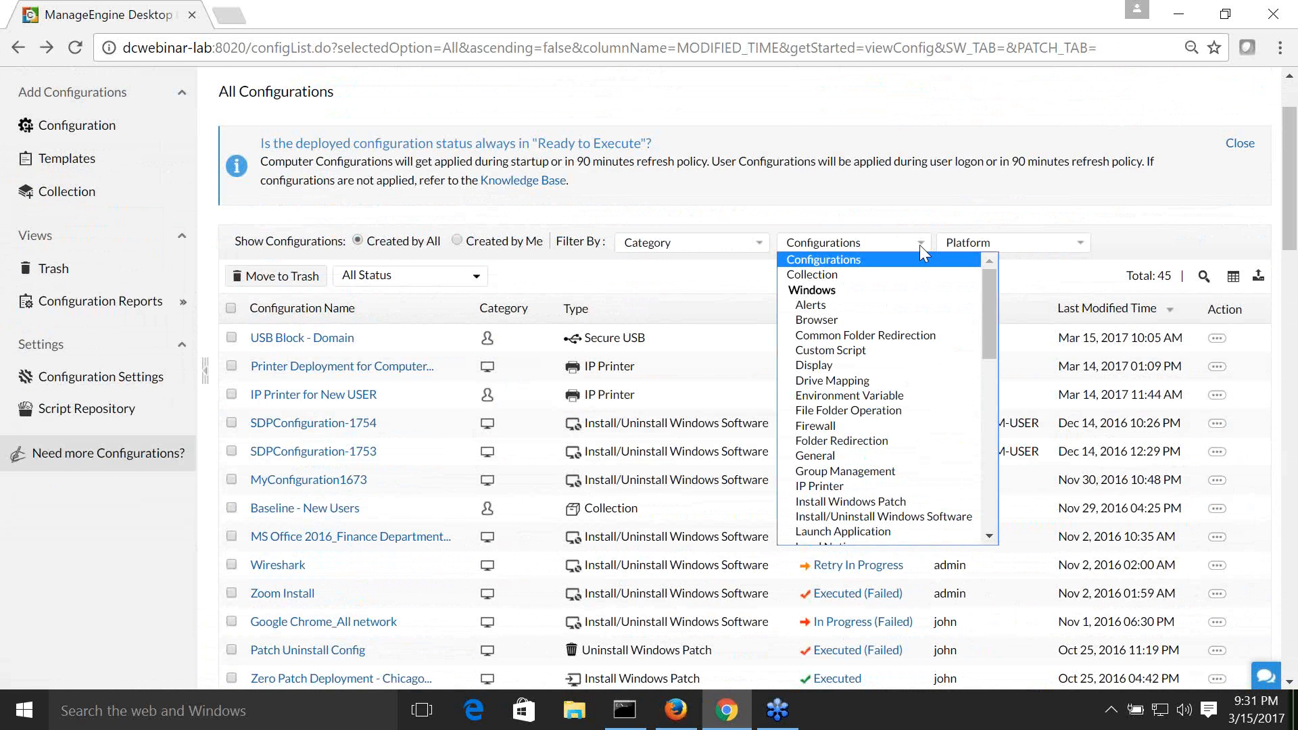
{"action": "left_click", "coordinate": [832, 485]}
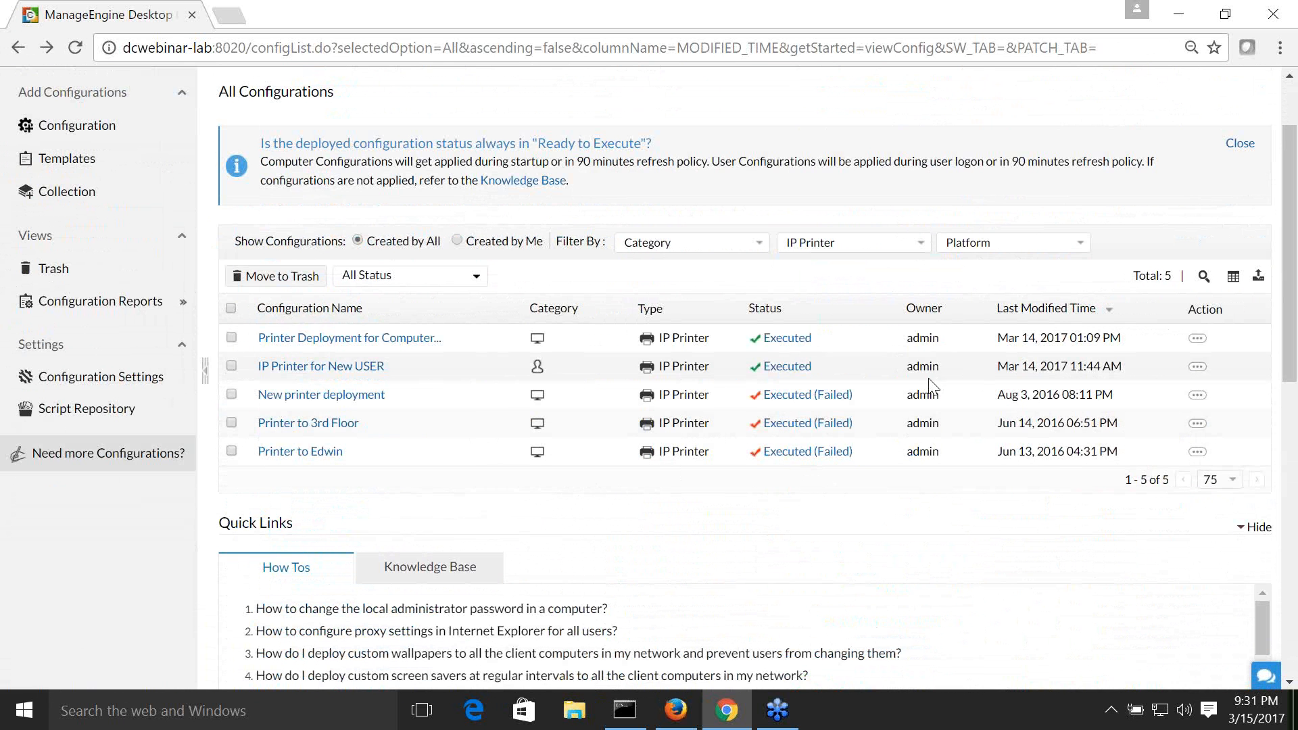
{"action": "left_click", "coordinate": [1198, 367]}
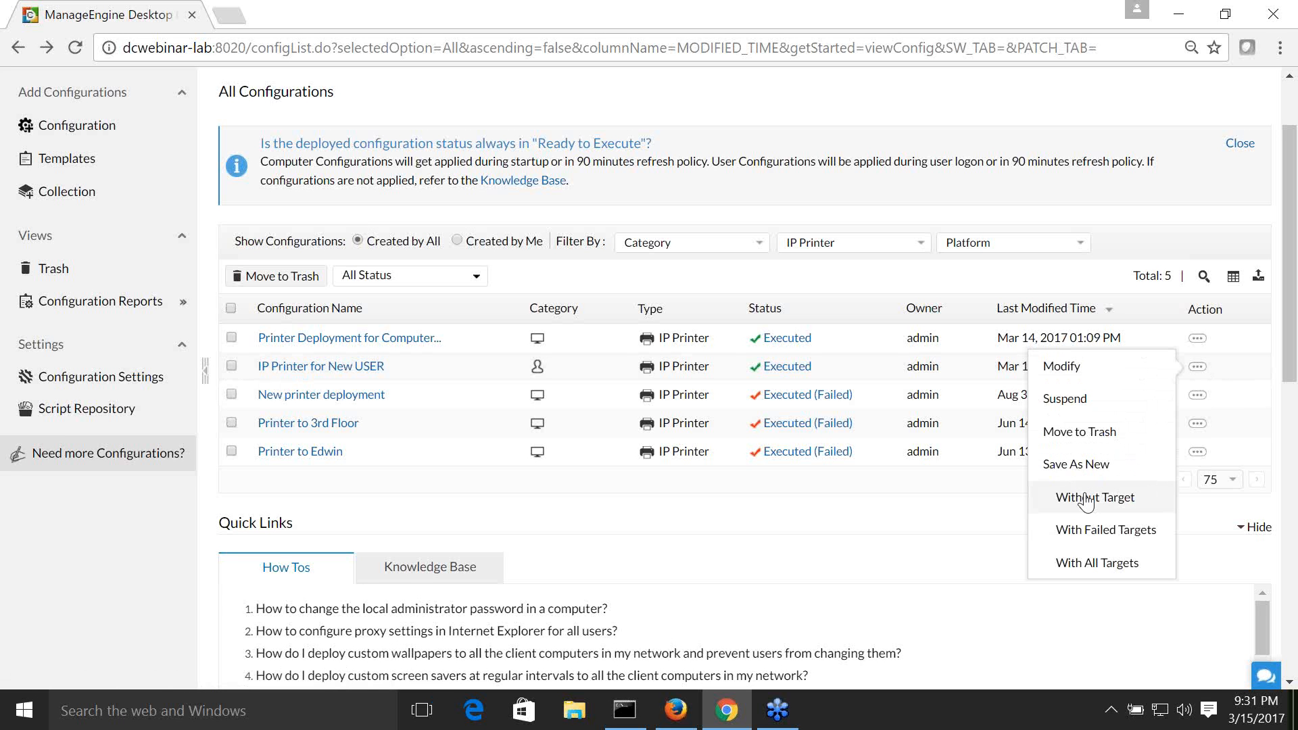
Step: Open the Printer Deployment for Computer configuration for modification and review its printer, target and execution settings
{"action": "left_click", "coordinate": [1197, 338]}
{"action": "left_click", "coordinate": [1124, 350]}
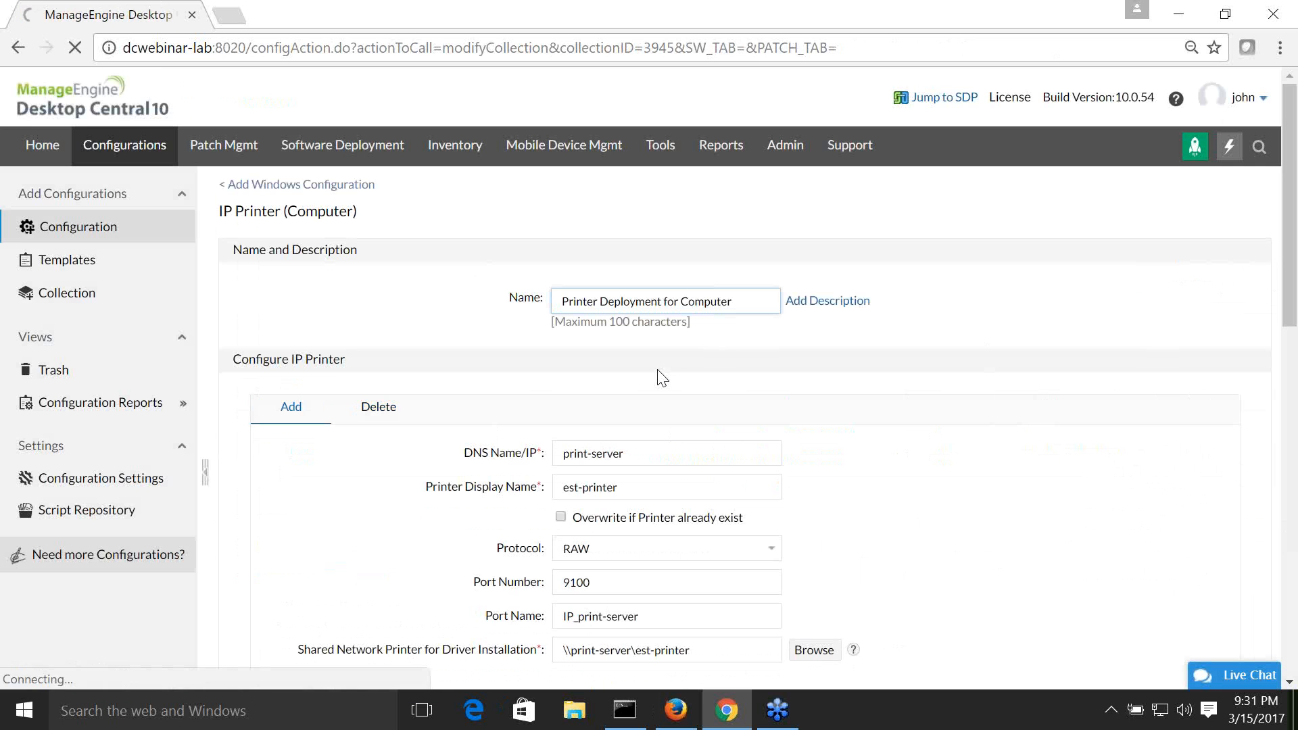
{"action": "scroll", "coordinate": [643, 304], "scroll_direction": "down", "scroll_amount": 3}
{"action": "left_click", "coordinate": [638, 252]}
{"action": "scroll", "coordinate": [898, 315], "scroll_direction": "down", "scroll_amount": 2}
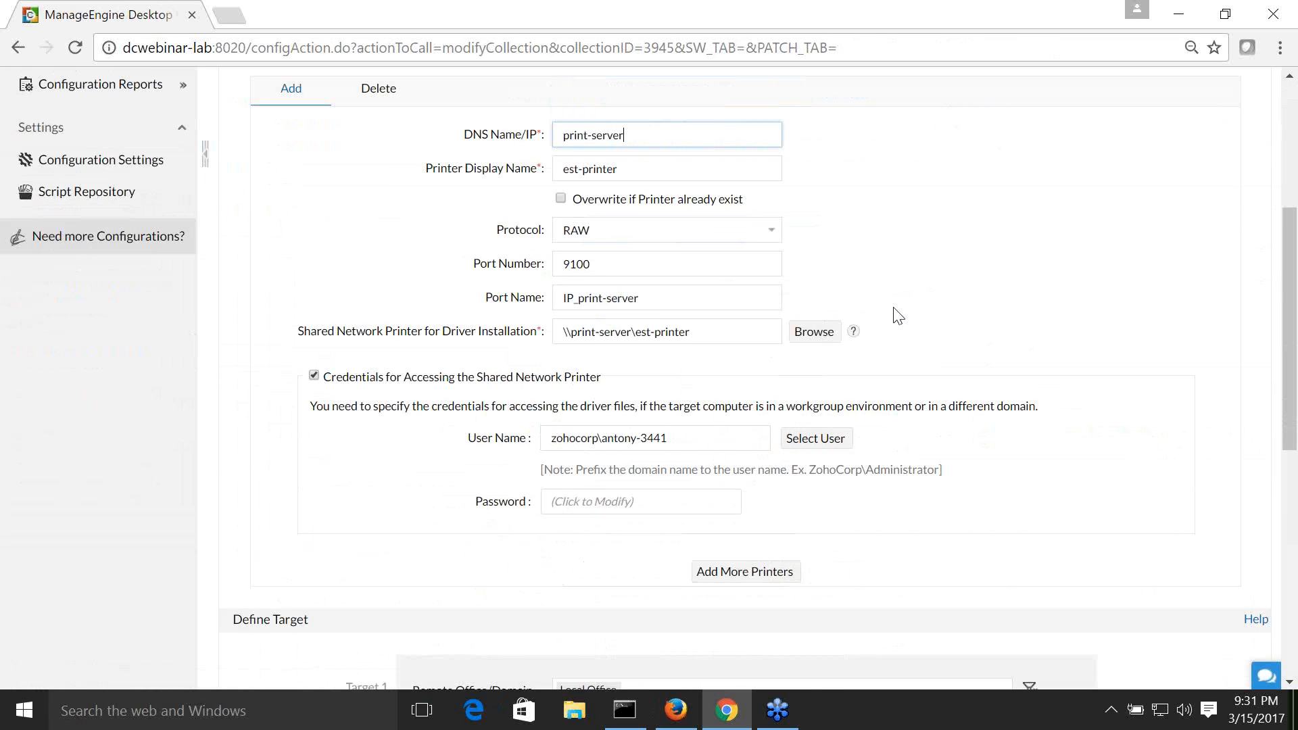
{"action": "scroll", "coordinate": [897, 314], "scroll_direction": "down", "scroll_amount": 8}
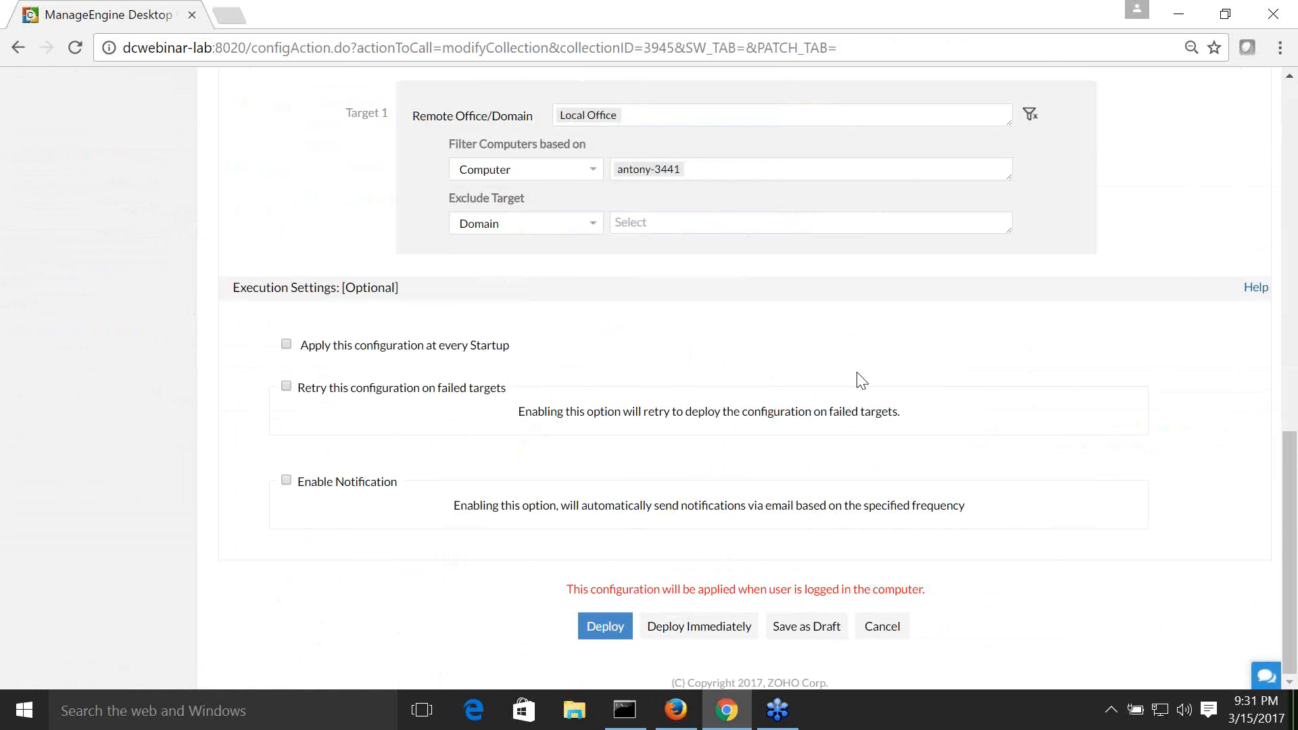
Step: Change Target 1's computer filter to Custom Group and select the Patch Test group
{"action": "scroll", "coordinate": [862, 381], "scroll_direction": "up", "scroll_amount": 1}
{"action": "left_click", "coordinate": [592, 272]}
{"action": "left_click", "coordinate": [541, 365]}
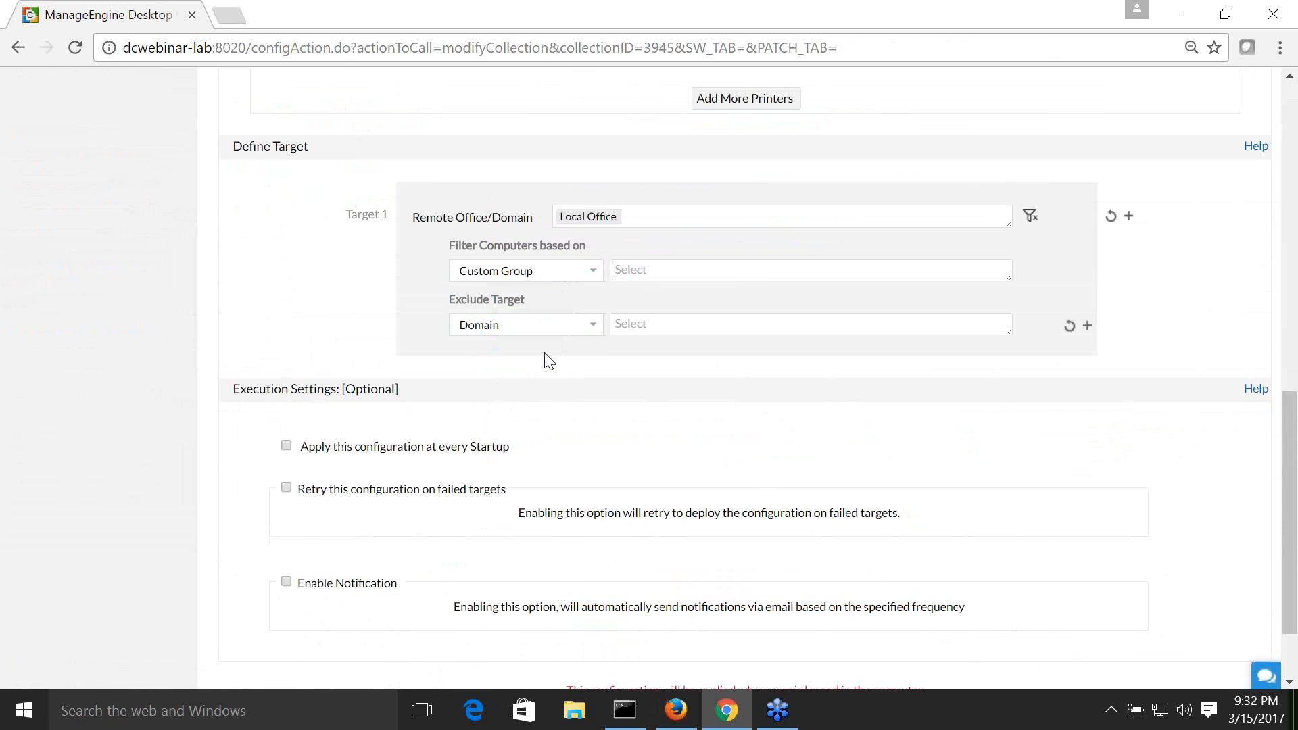
{"action": "left_click", "coordinate": [642, 269]}
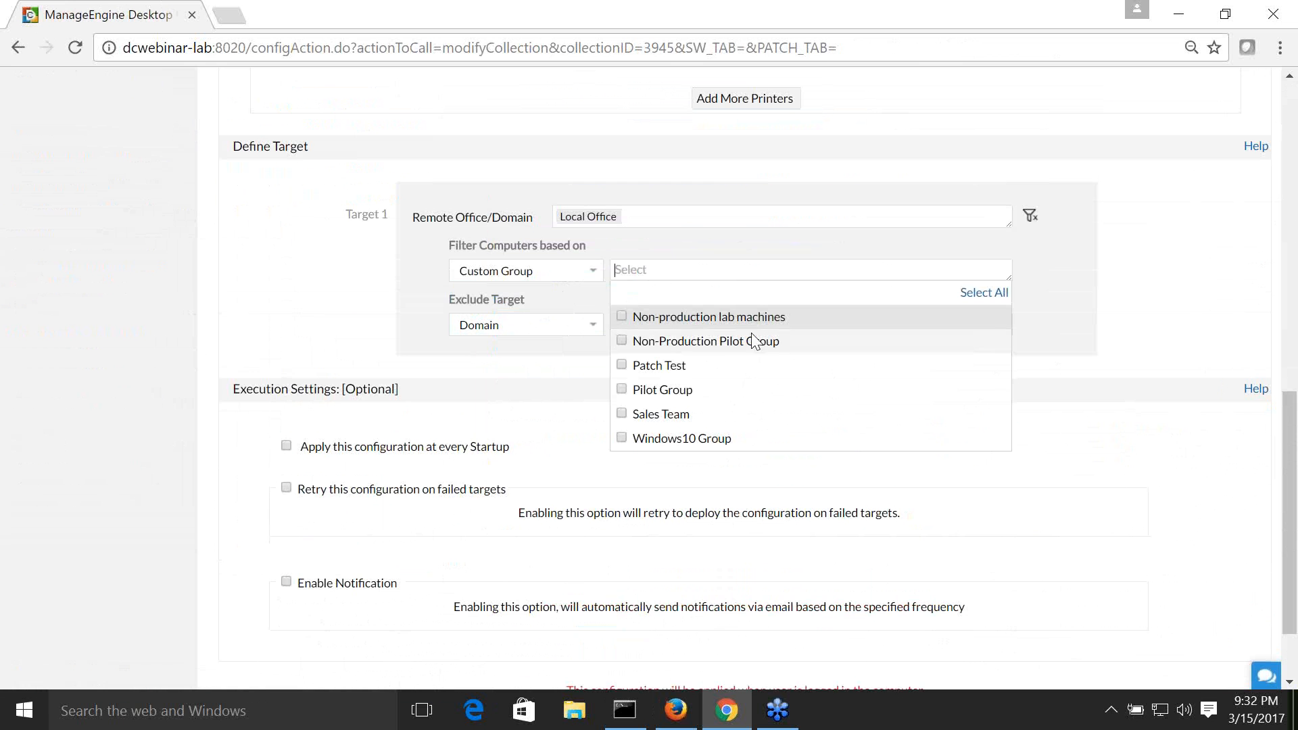
{"action": "left_click", "coordinate": [622, 365]}
{"action": "left_click", "coordinate": [1072, 415]}
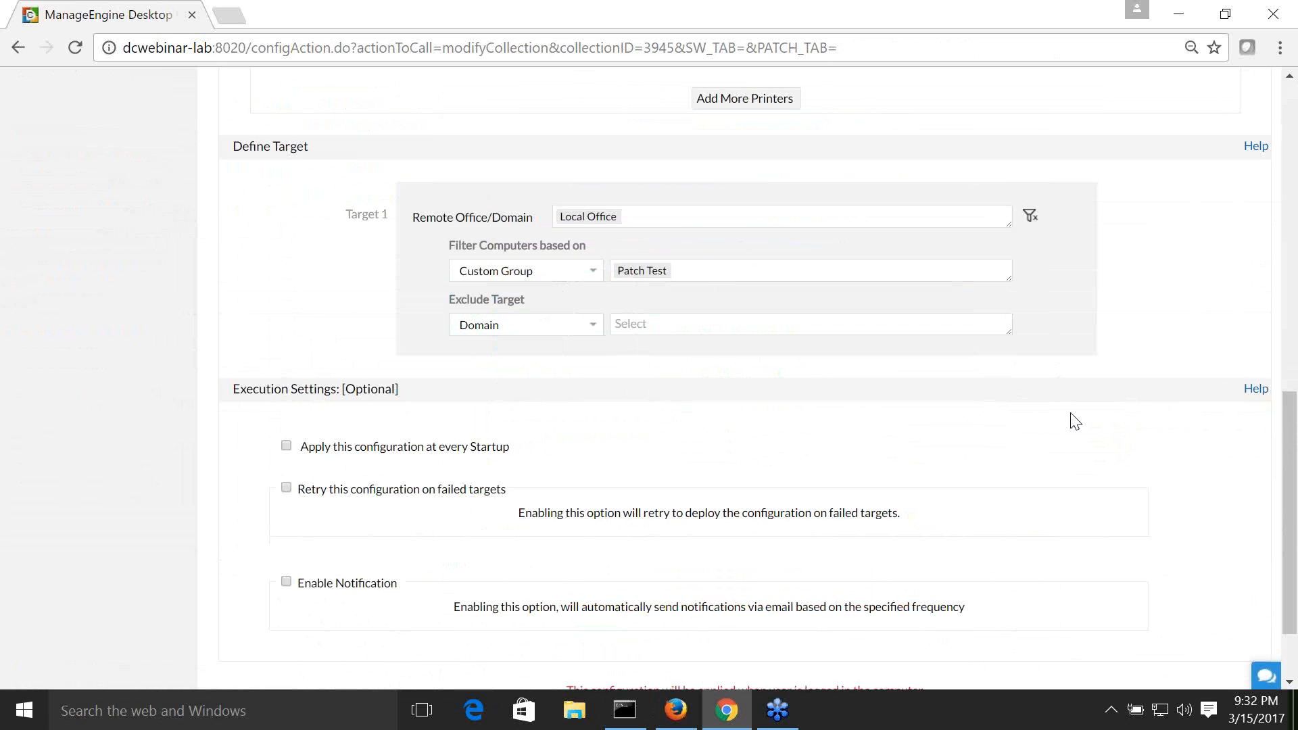
{"action": "scroll", "coordinate": [1075, 420], "scroll_direction": "down", "scroll_amount": 2}
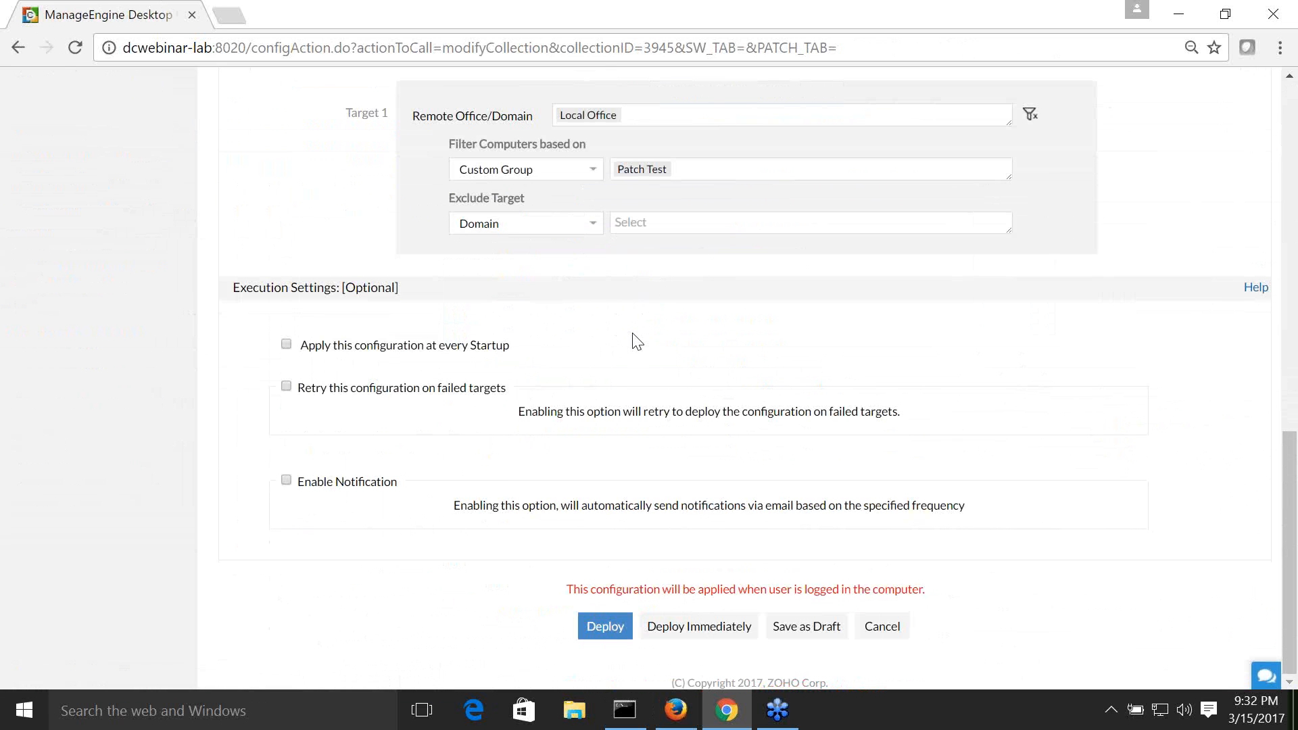
Step: Open the Admin section in a new browser tab and start creating a new custom group
{"action": "scroll", "coordinate": [636, 338], "scroll_direction": "up", "scroll_amount": 15}
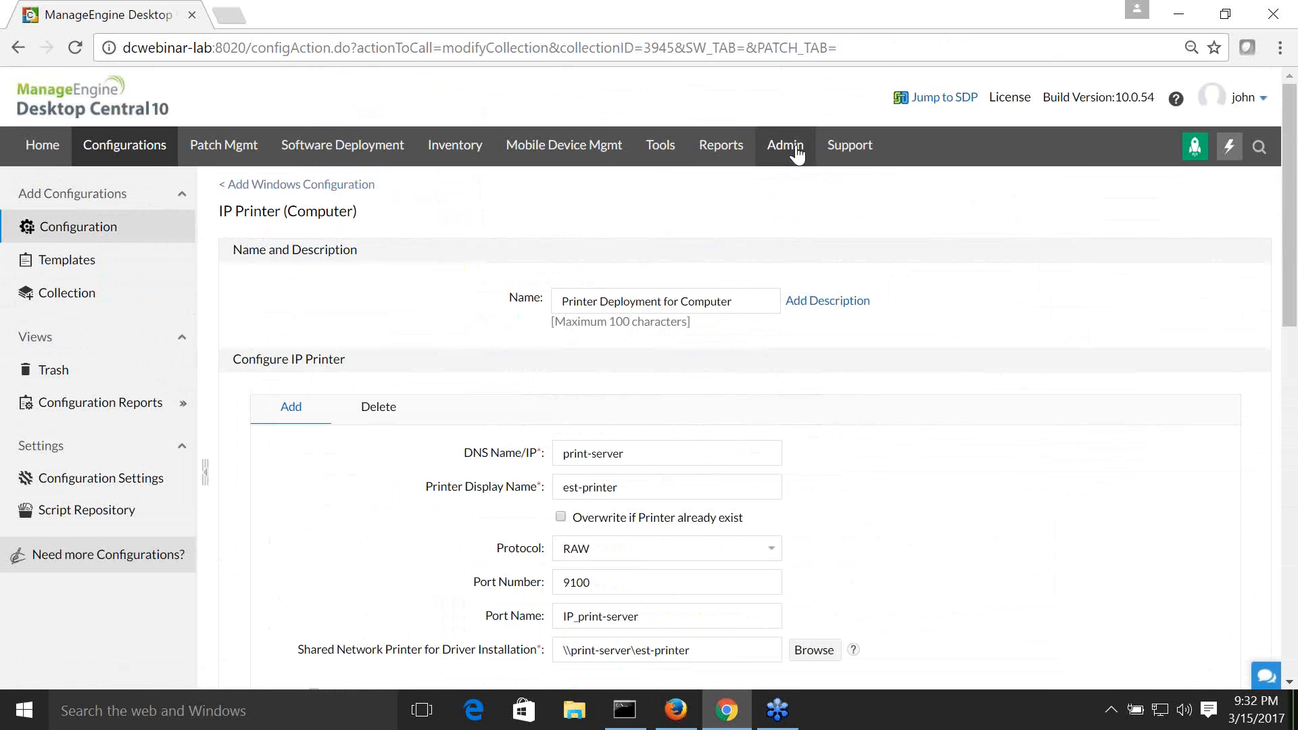
{"action": "right_click", "coordinate": [788, 152]}
{"action": "left_click", "coordinate": [872, 157]}
{"action": "left_click", "coordinate": [253, 17]}
{"action": "left_click", "coordinate": [125, 288]}
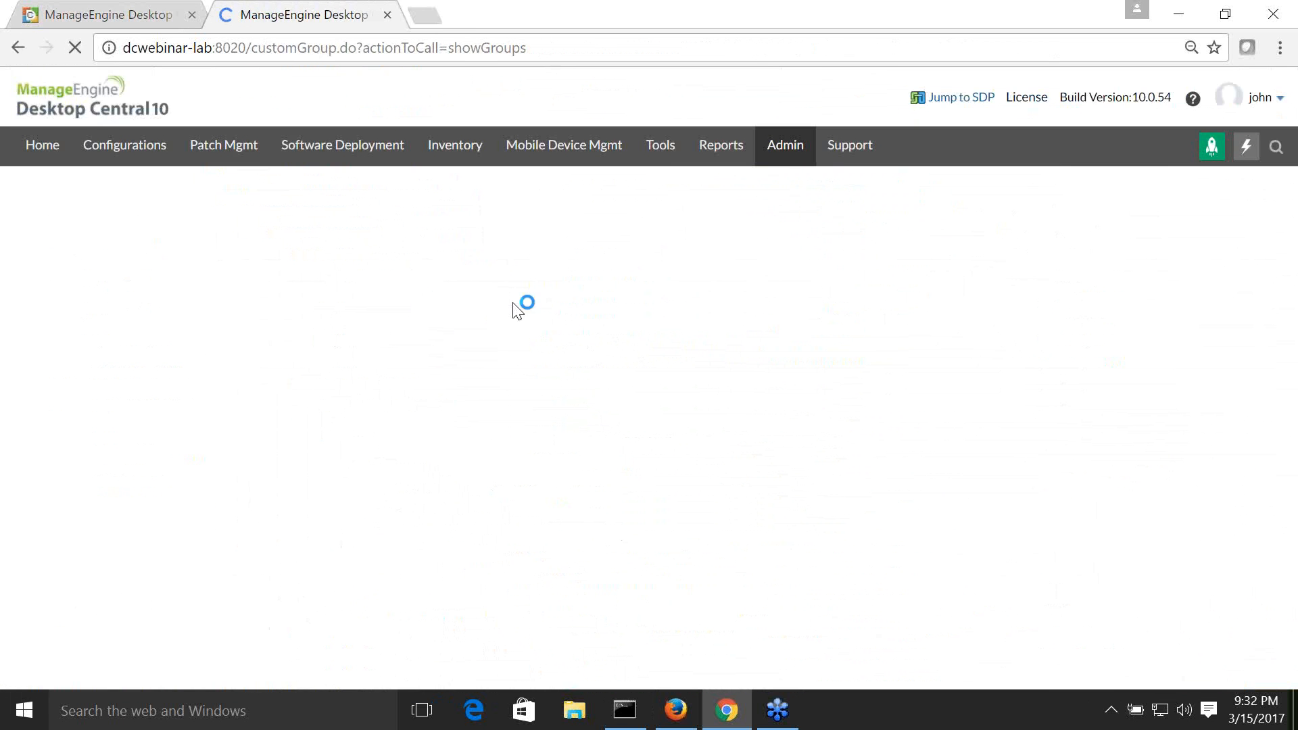
{"action": "left_click", "coordinate": [291, 202]}
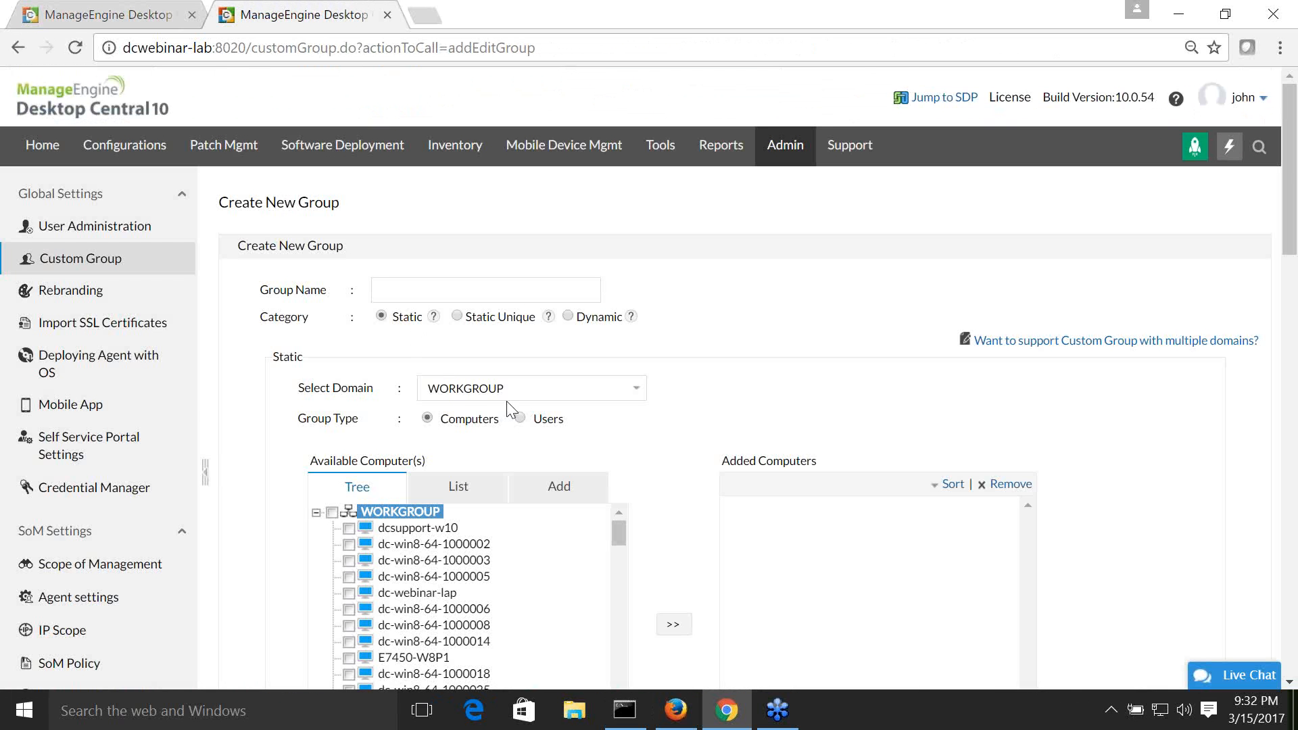
Step: Try the Users group type for the static group, check the available domains, and return to Computers in WORKGROUP
{"action": "left_click", "coordinate": [520, 418]}
{"action": "left_click", "coordinate": [541, 395]}
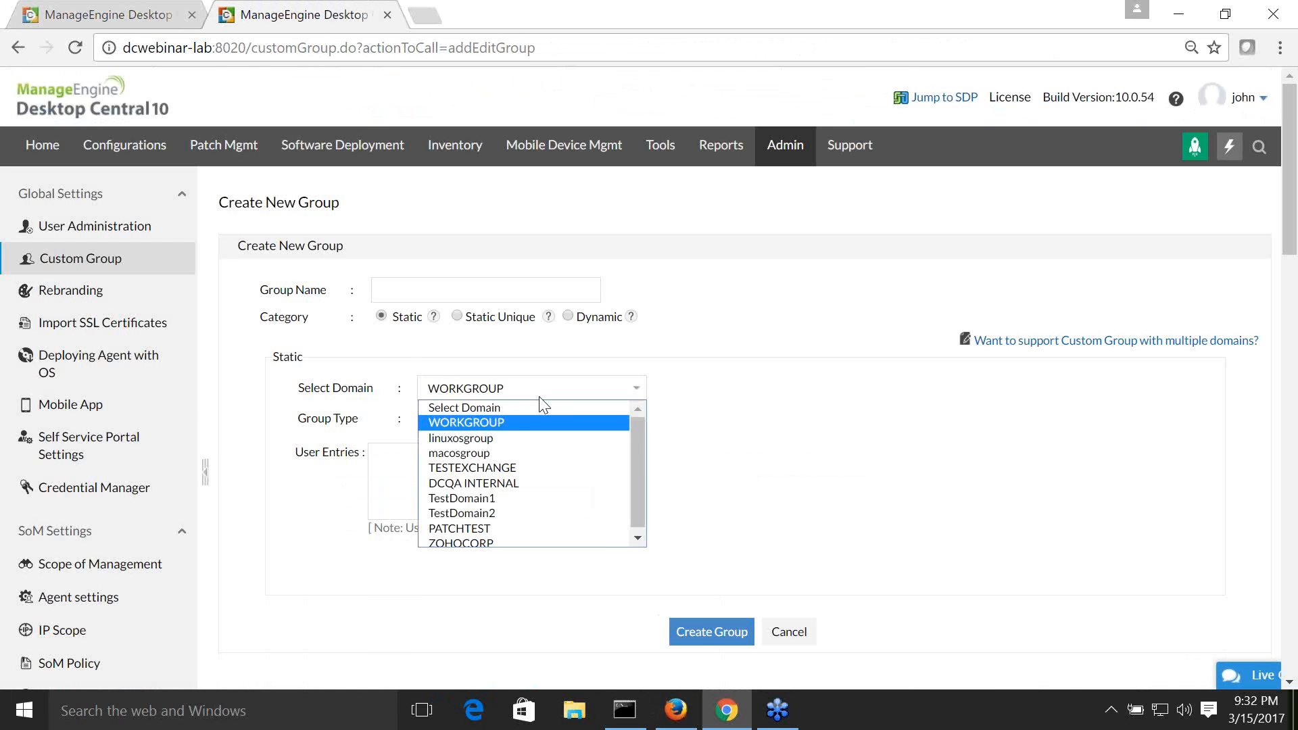
{"action": "left_click", "coordinate": [436, 422]}
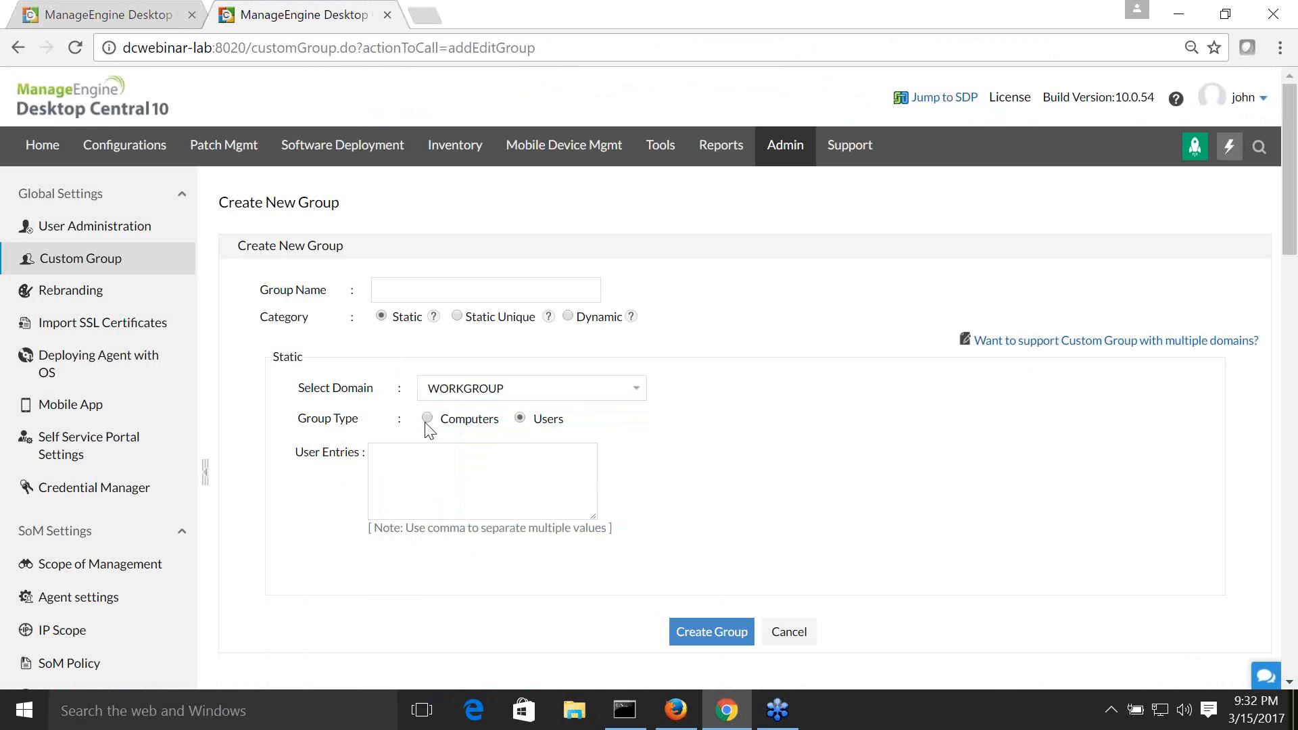
{"action": "left_click", "coordinate": [427, 419]}
{"action": "scroll", "coordinate": [701, 457], "scroll_direction": "down", "scroll_amount": 2}
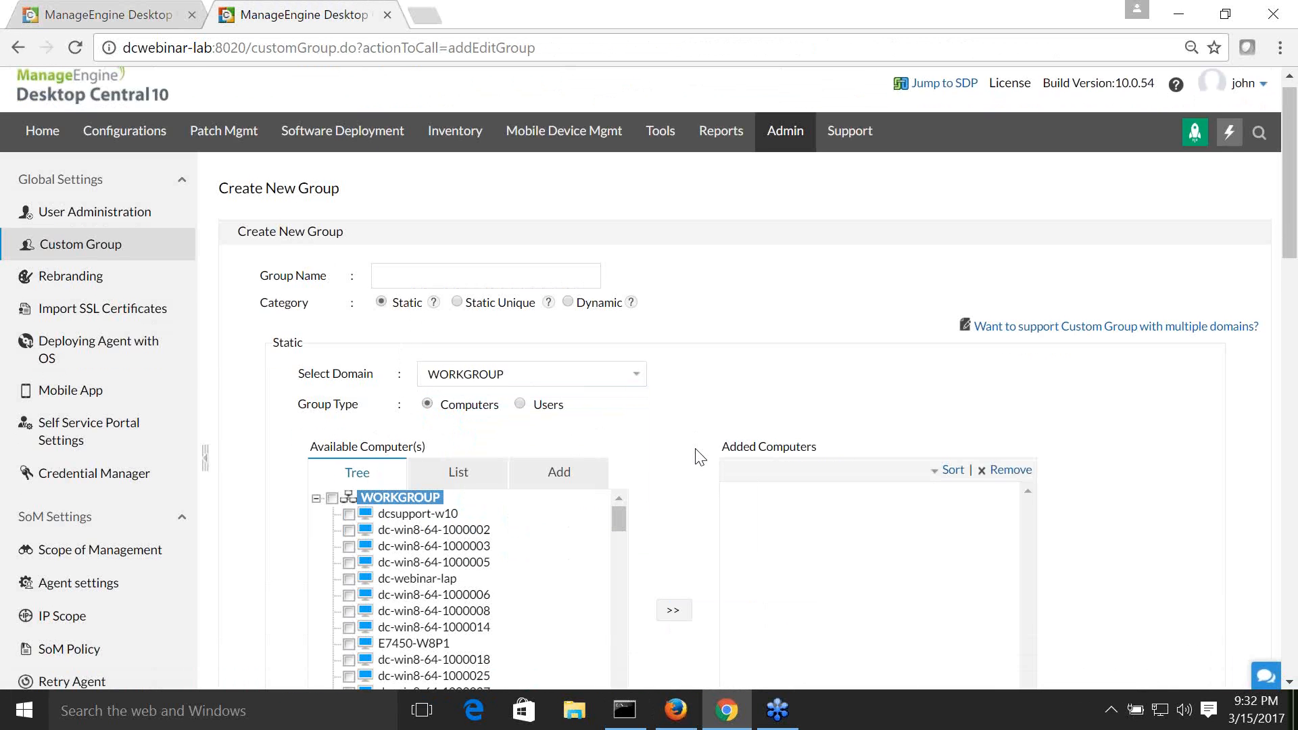
{"action": "left_click", "coordinate": [349, 442]}
{"action": "left_click", "coordinate": [348, 458]}
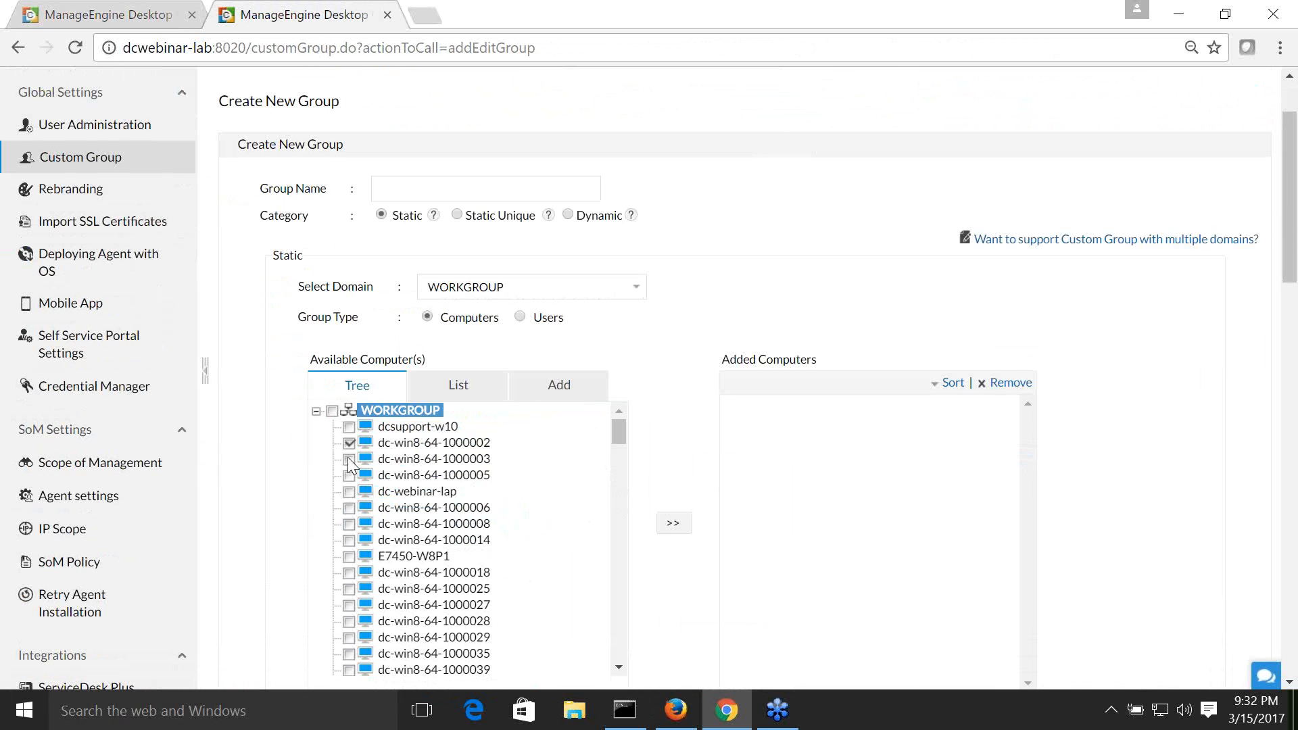
{"action": "left_click", "coordinate": [673, 524]}
{"action": "left_click", "coordinate": [375, 189]}
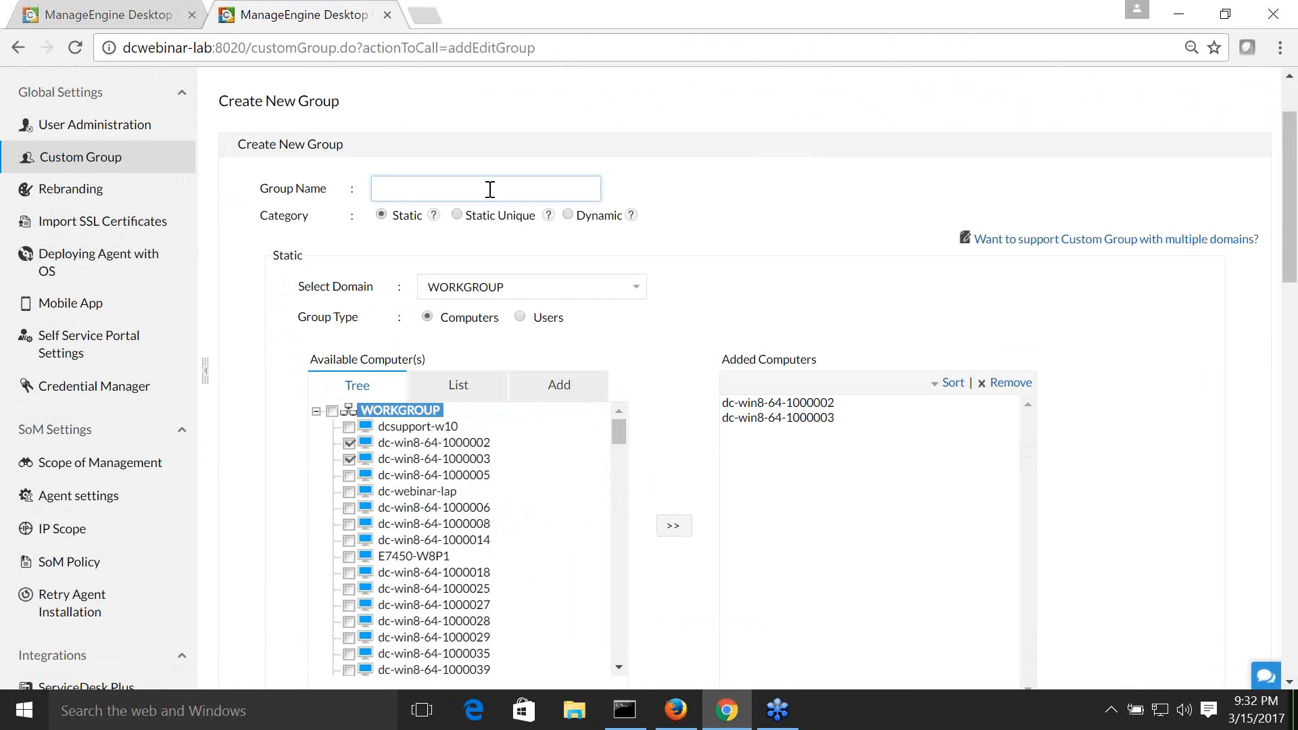
{"action": "left_click", "coordinate": [520, 317]}
{"action": "left_click", "coordinate": [675, 420]}
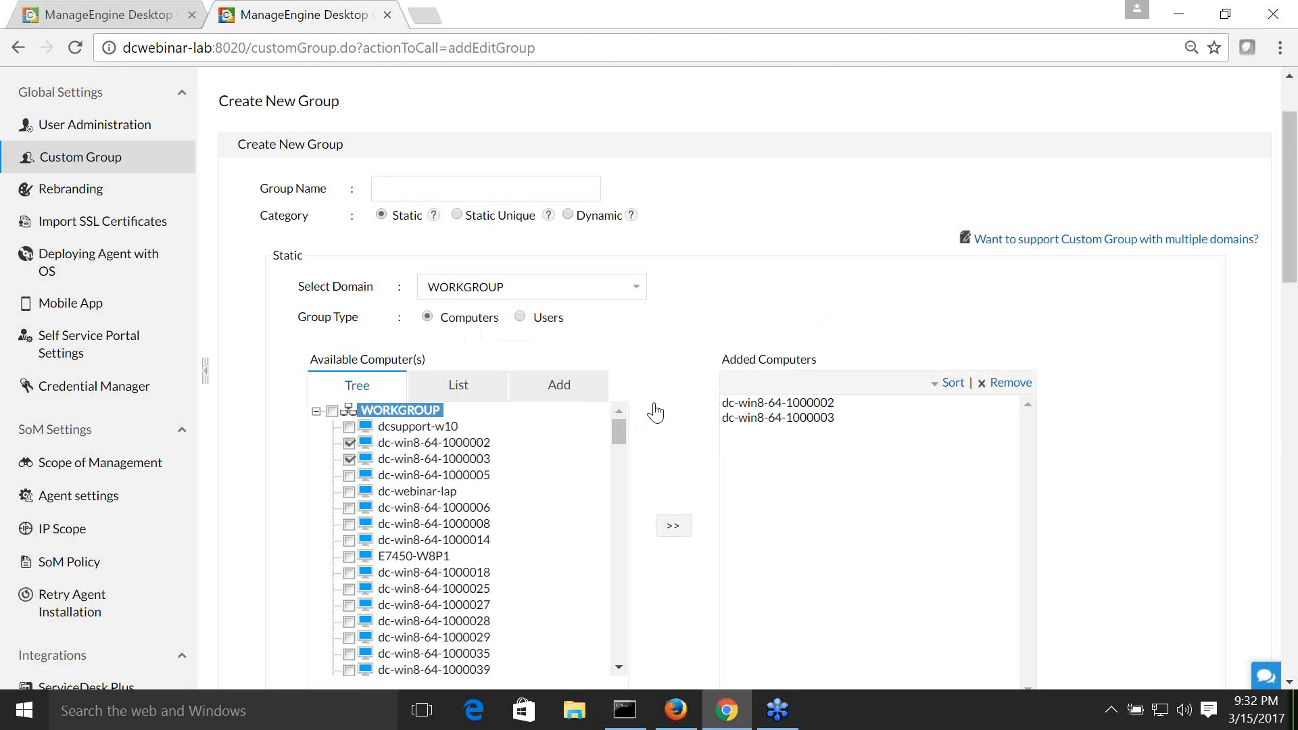
Step: Switch the new custom group's category to Dynamic and set its rule to the Operating System column with the equal criterion
{"action": "left_click", "coordinate": [568, 216]}
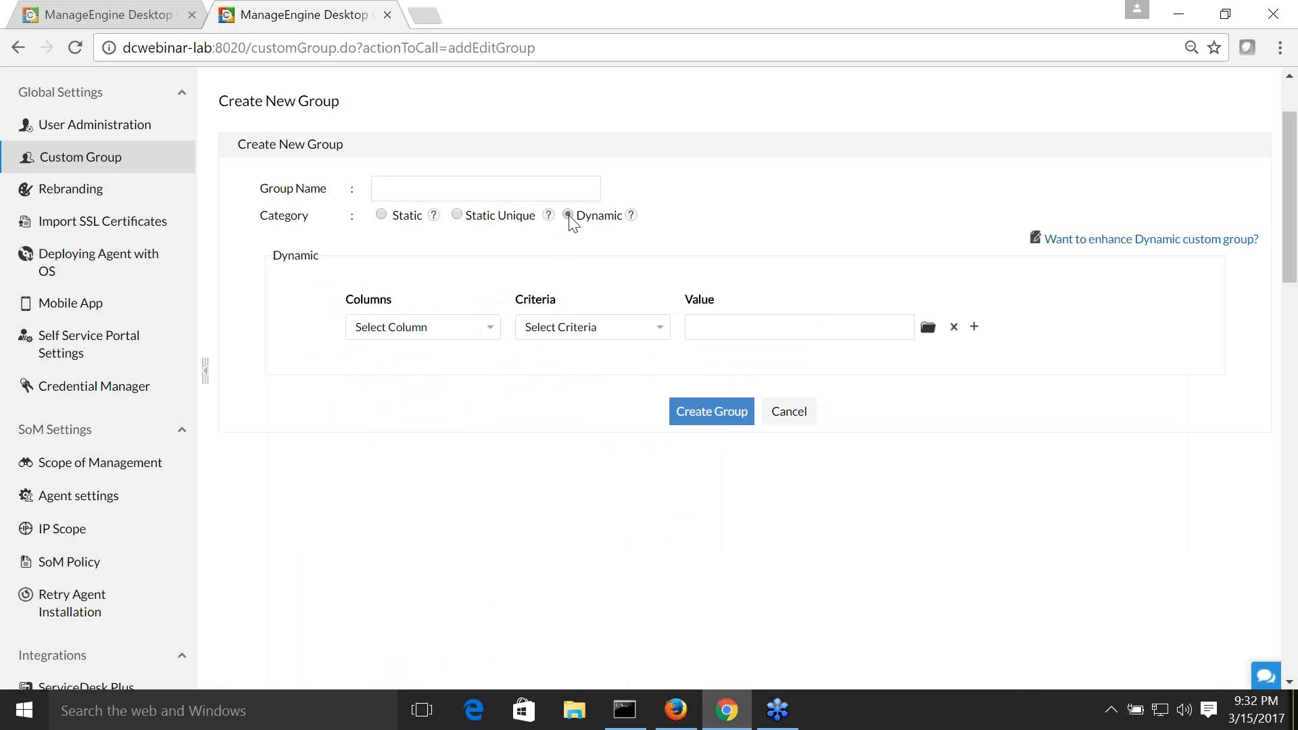
{"action": "left_click", "coordinate": [492, 330]}
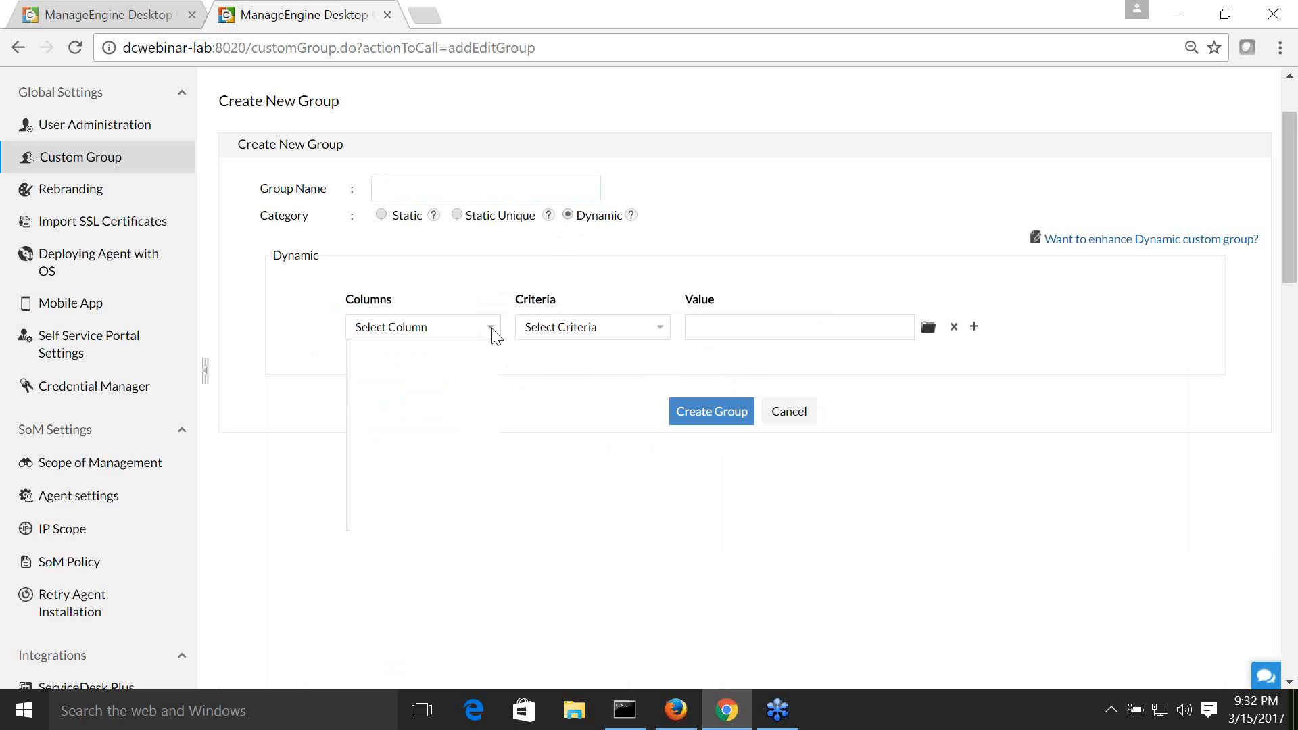
{"action": "left_click", "coordinate": [443, 376]}
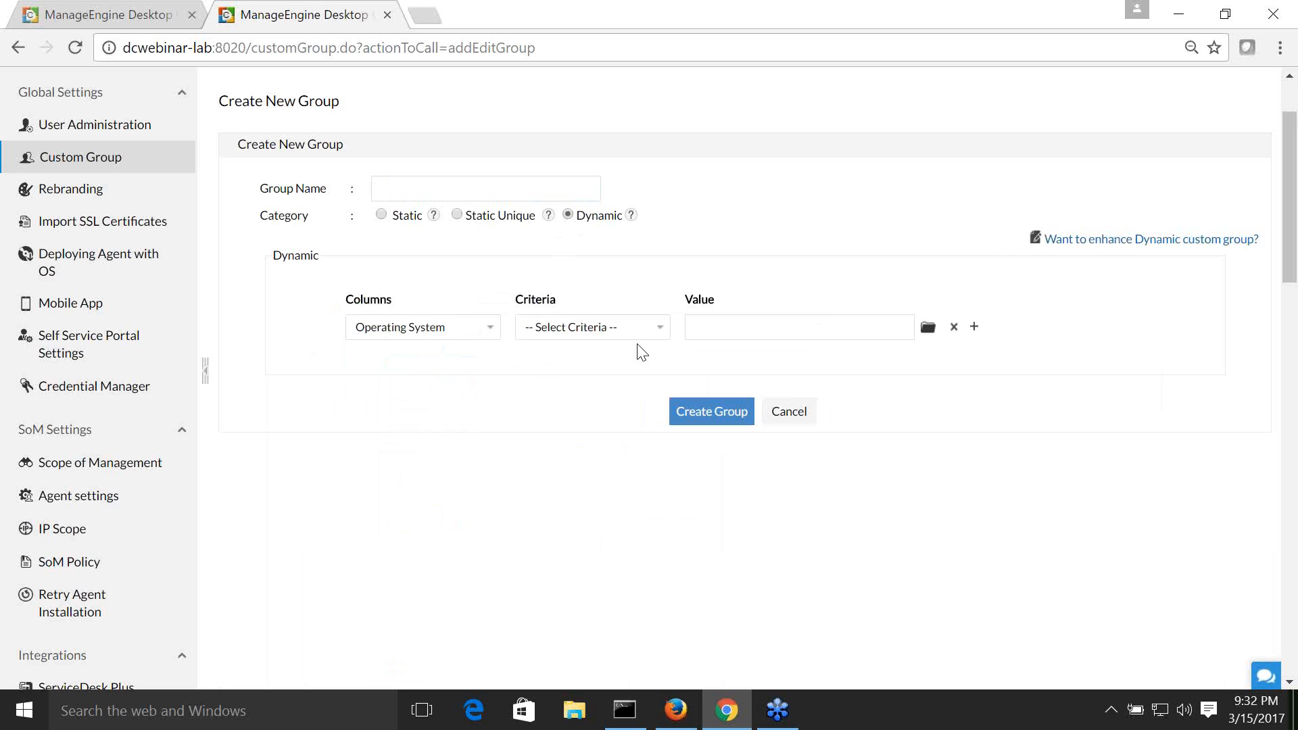
{"action": "left_click", "coordinate": [490, 329]}
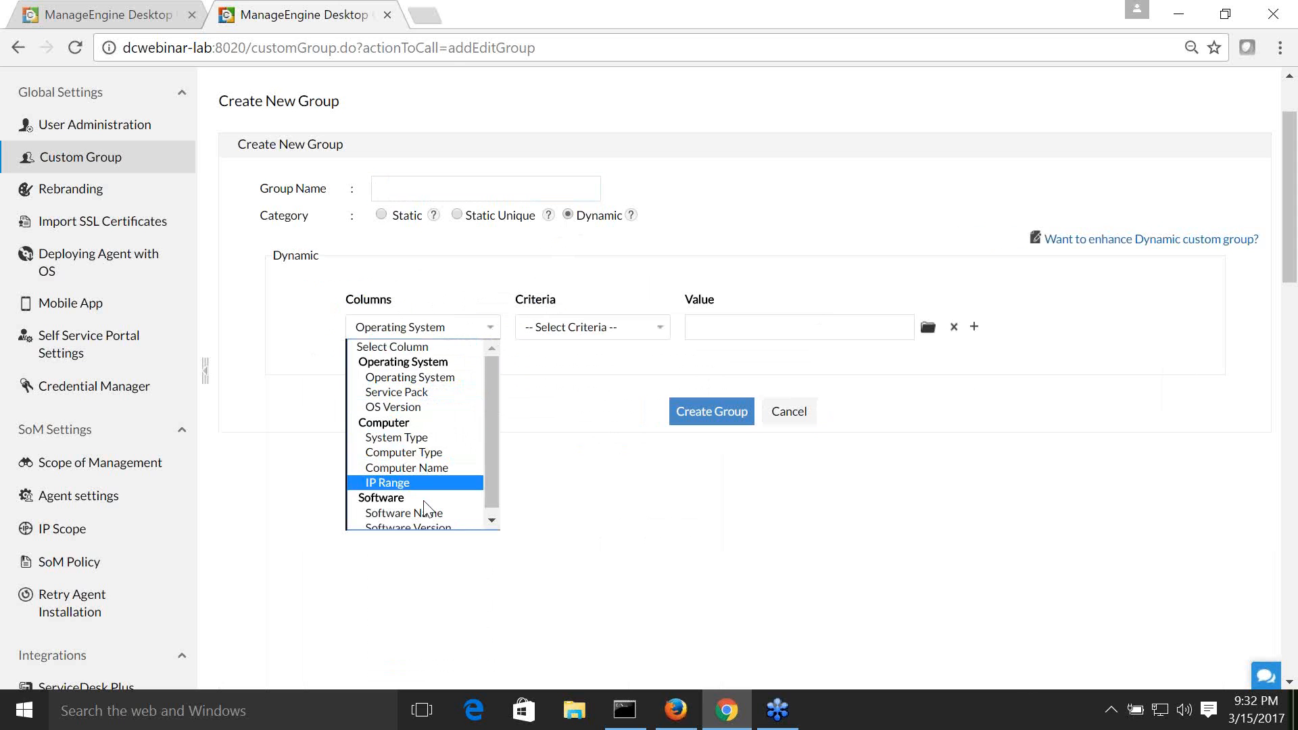
{"action": "left_click", "coordinate": [598, 326]}
{"action": "left_click", "coordinate": [571, 363]}
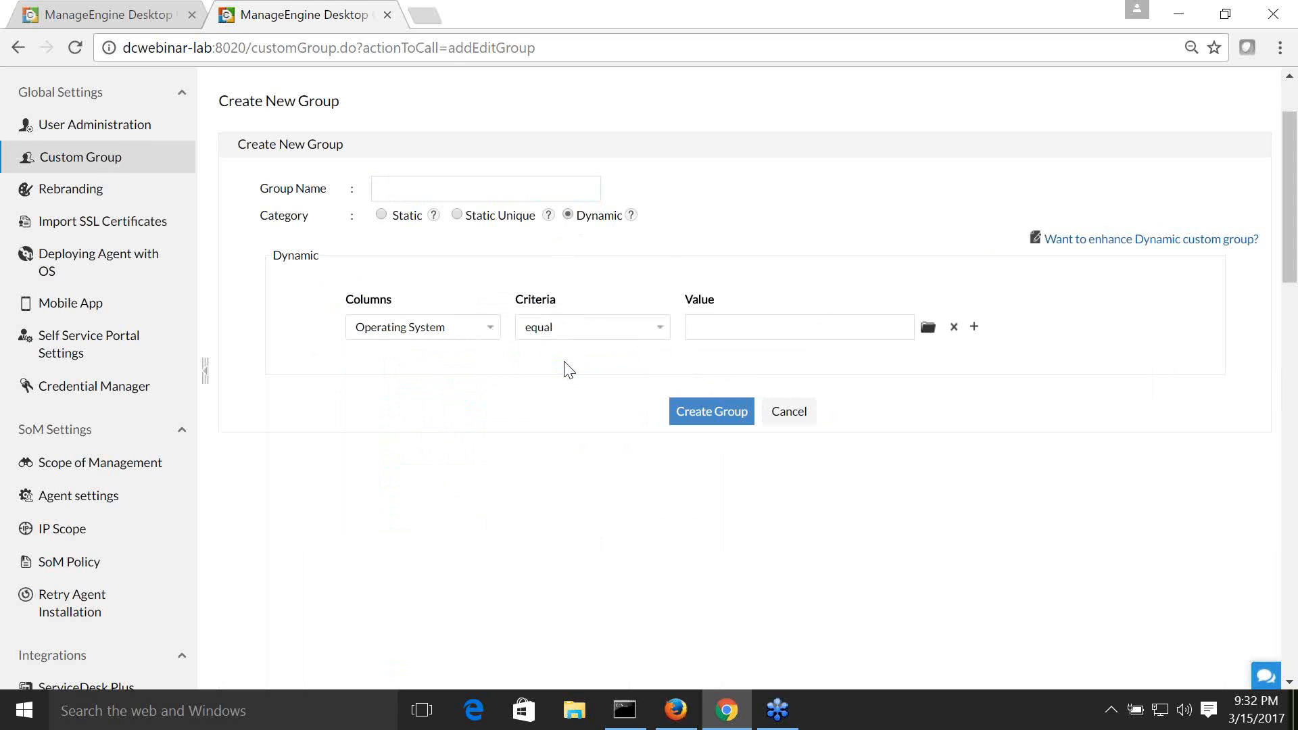
Step: Choose Microsoft Windows 10 as the rule's value and name the dynamic group Win10
{"action": "left_click", "coordinate": [926, 329]}
{"action": "scroll", "coordinate": [716, 460], "scroll_direction": "down", "scroll_amount": 5}
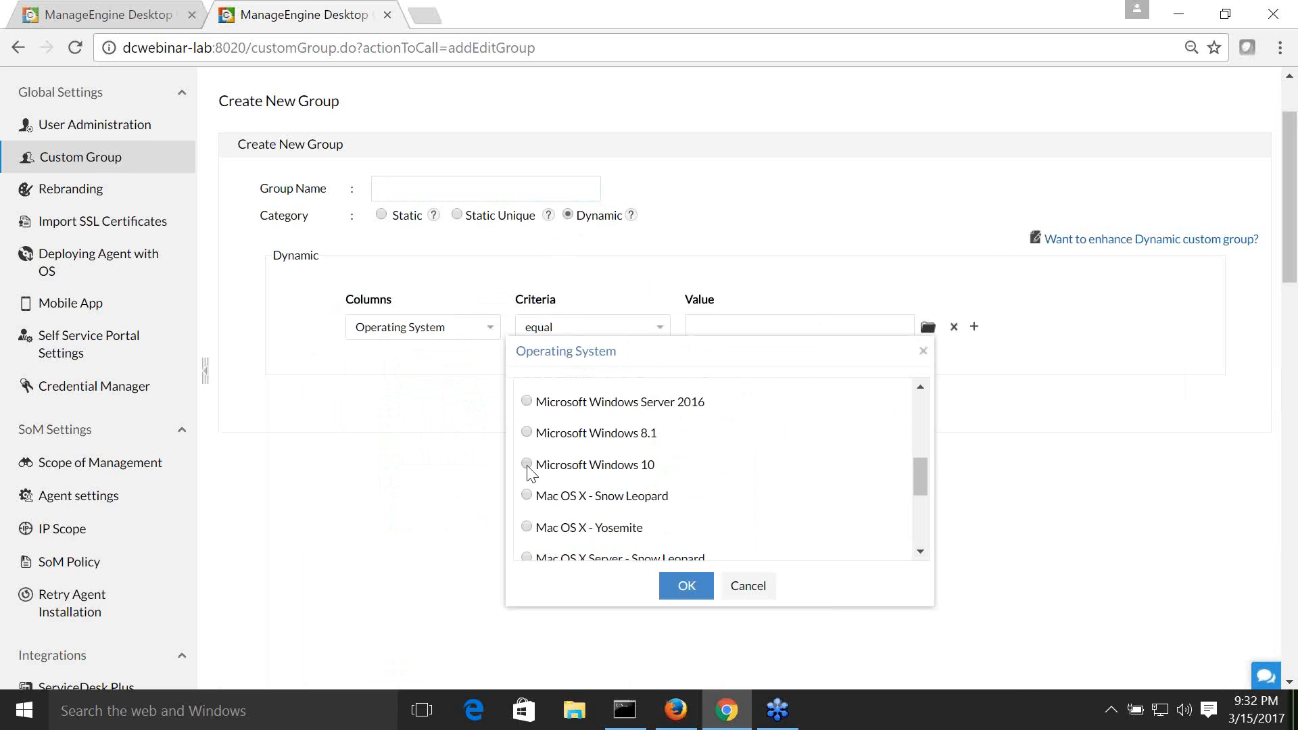
{"action": "left_click", "coordinate": [687, 587]}
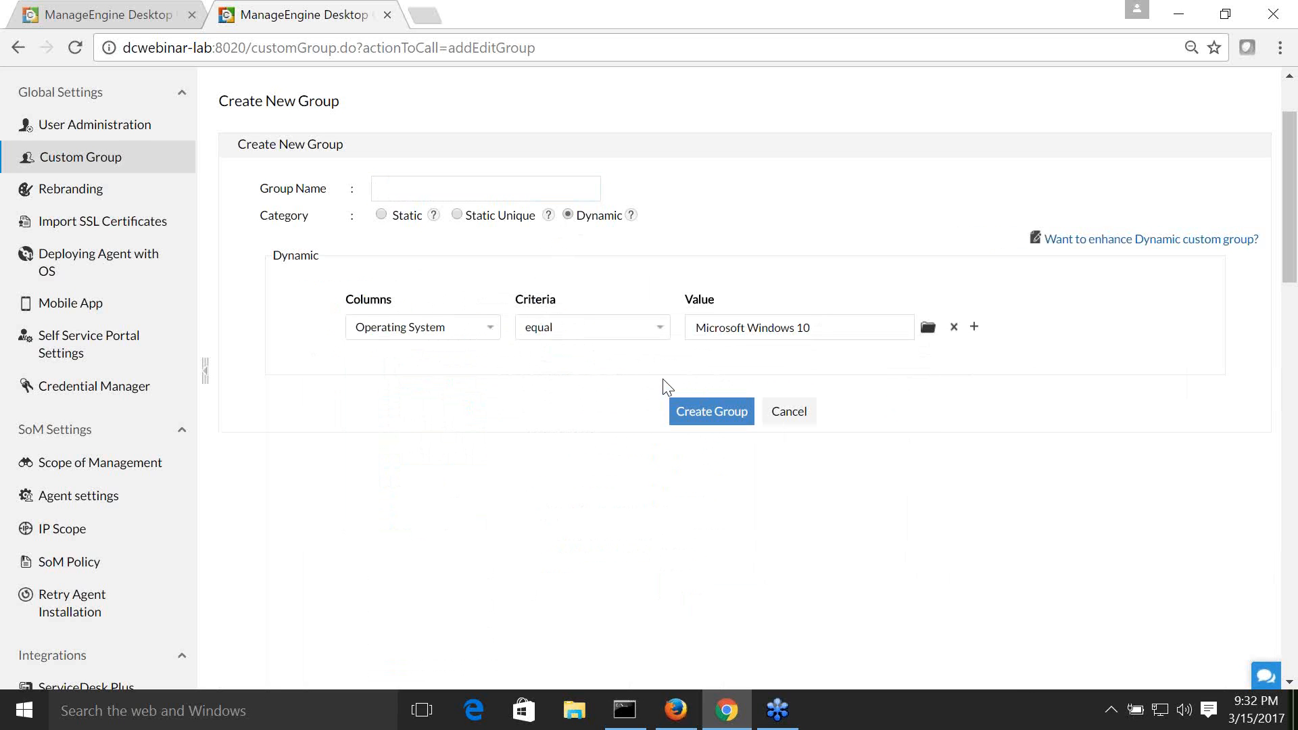
{"action": "scroll", "coordinate": [539, 501], "scroll_direction": "up", "scroll_amount": 2}
{"action": "left_click", "coordinate": [463, 288]}
{"action": "type", "text": "Win10"}
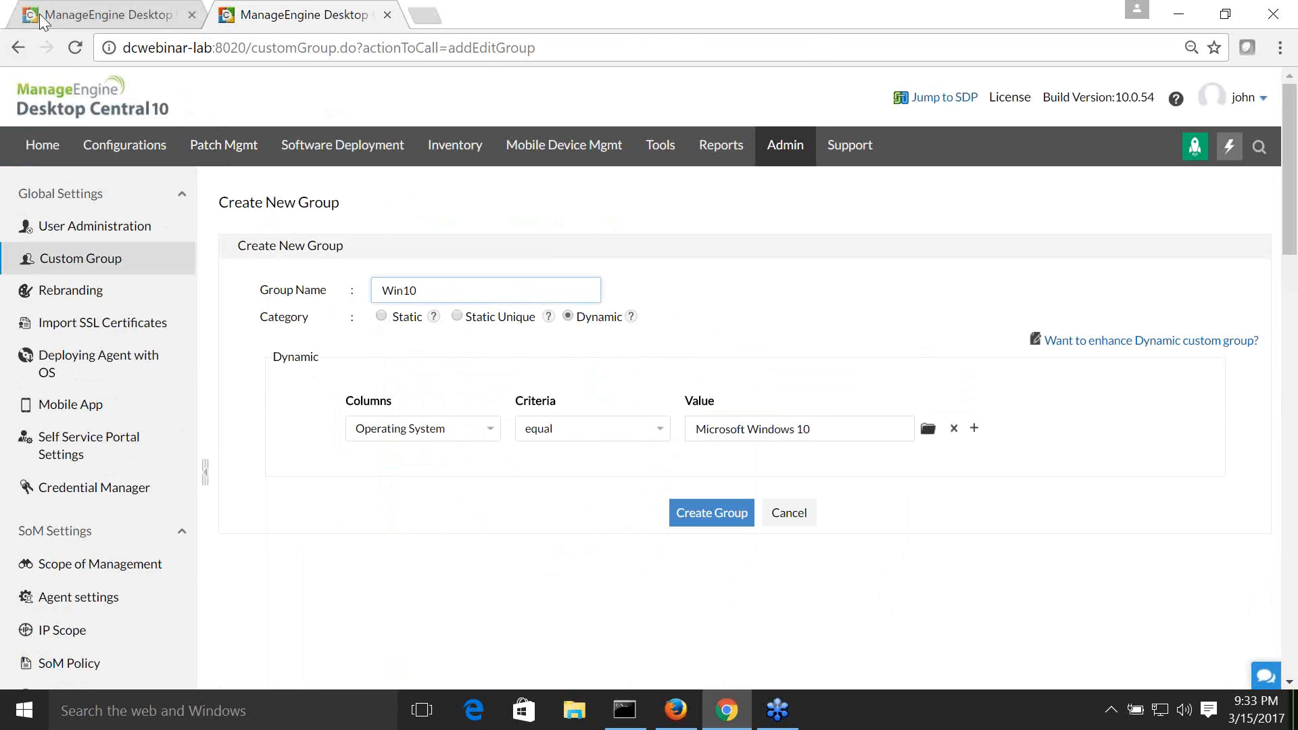
Step: Return to the IP Printer configuration's browser tab and review its target definition, execution settings and deployment options
{"action": "left_click", "coordinate": [62, 19]}
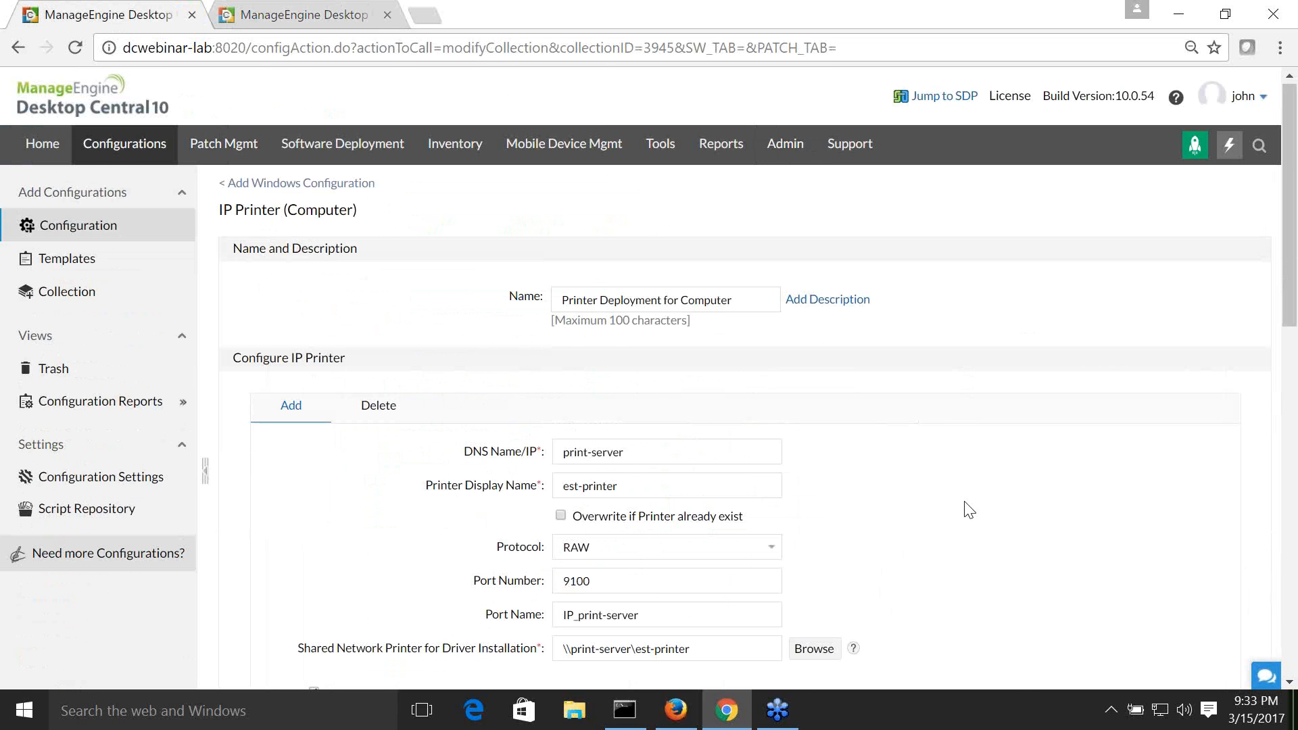
{"action": "scroll", "coordinate": [966, 508], "scroll_direction": "down", "scroll_amount": 6}
{"action": "scroll", "coordinate": [968, 511], "scroll_direction": "down", "scroll_amount": 3}
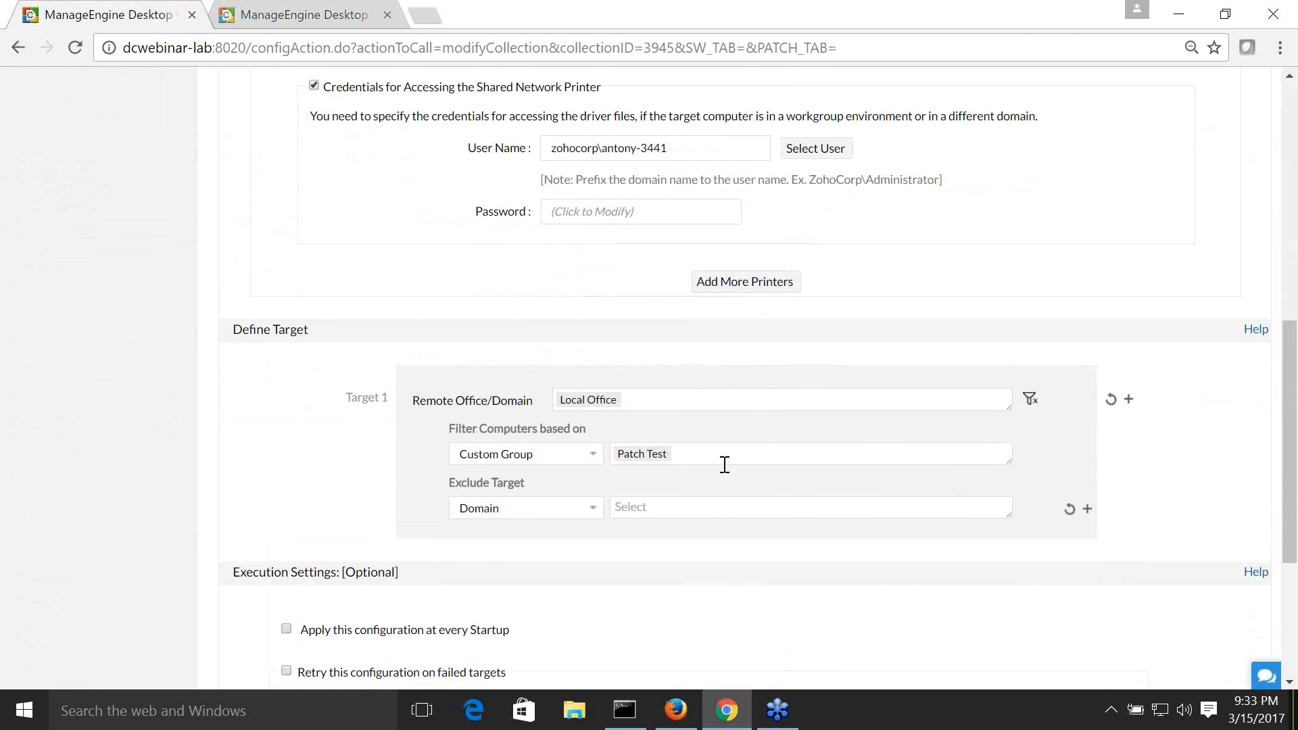
{"action": "scroll", "coordinate": [824, 517], "scroll_direction": "down", "scroll_amount": 4}
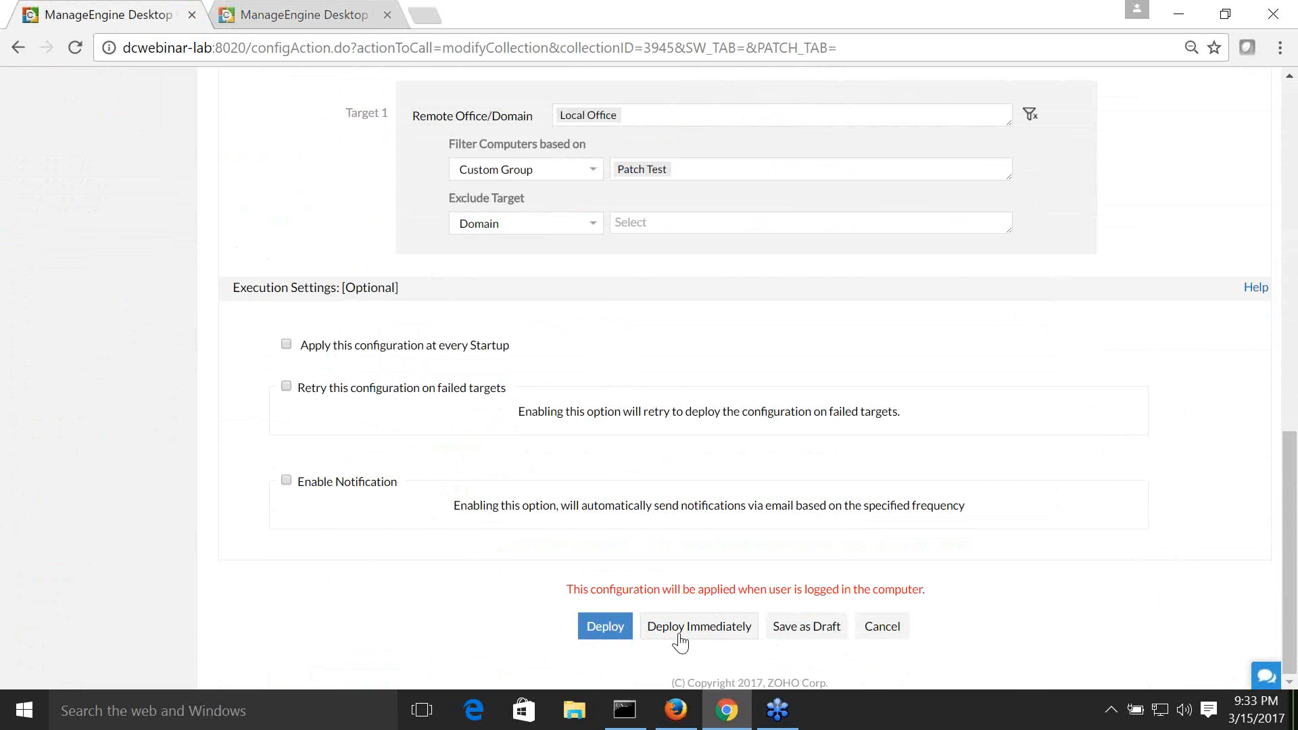
Step: Check the remote offices and domains available for Target 1 of the IP Printer configuration
{"action": "mouse_move", "coordinate": [694, 176]}
{"action": "scroll", "coordinate": [628, 365], "scroll_direction": "up", "scroll_amount": 3}
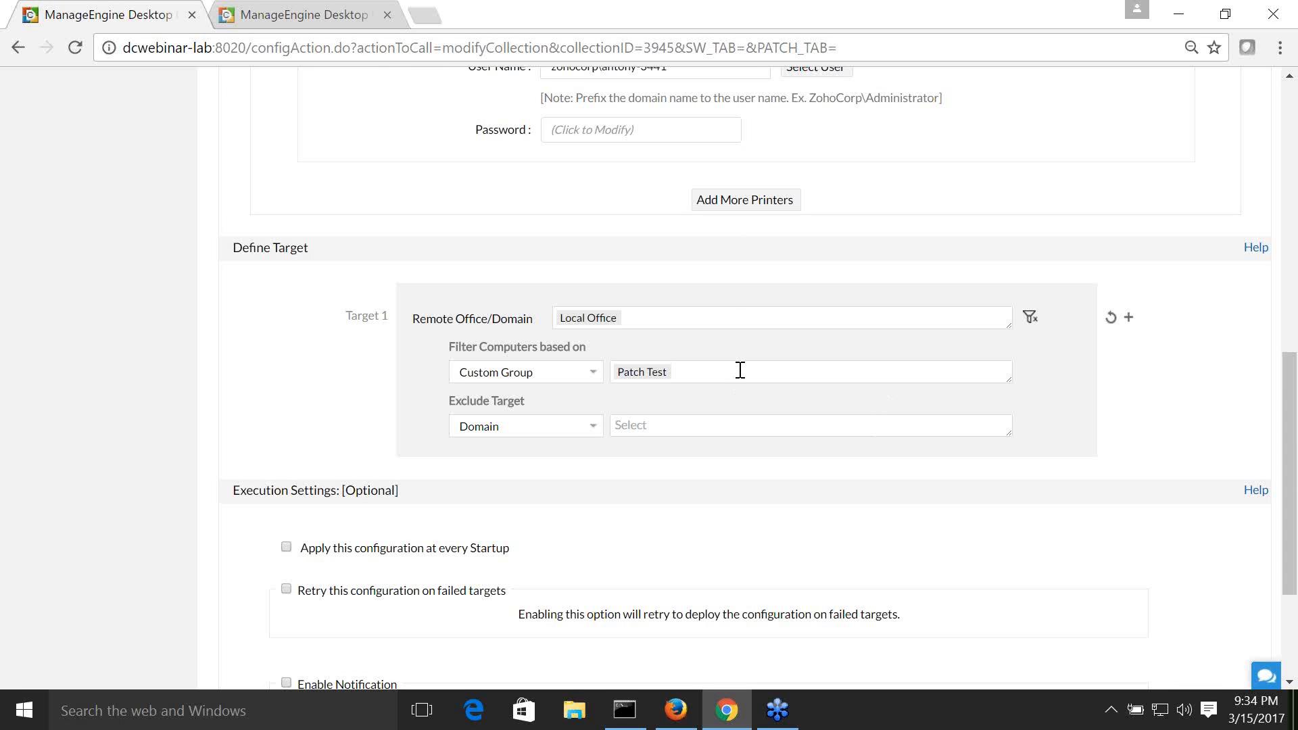
{"action": "left_click", "coordinate": [980, 322]}
{"action": "scroll", "coordinate": [598, 404], "scroll_direction": "down", "scroll_amount": 2}
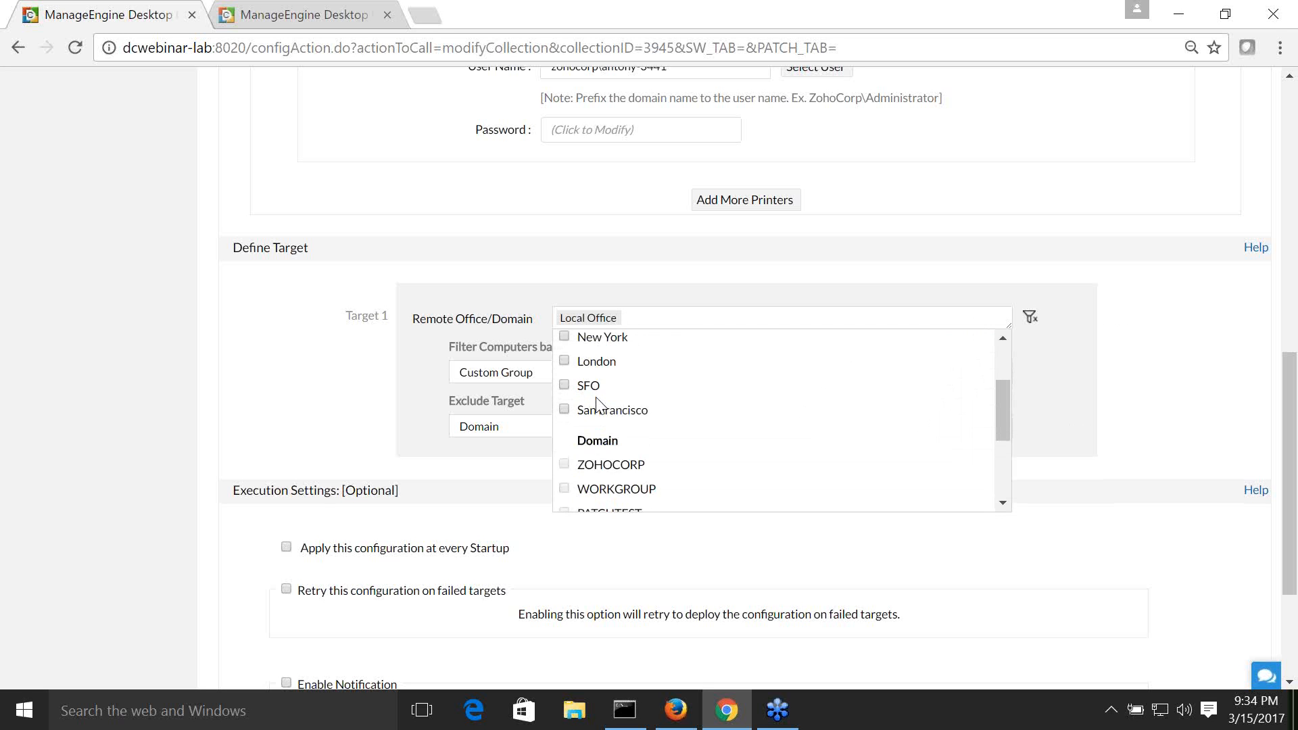
Step: Set Target 1's remote office to New York only
{"action": "scroll", "coordinate": [595, 374], "scroll_direction": "up", "scroll_amount": 2}
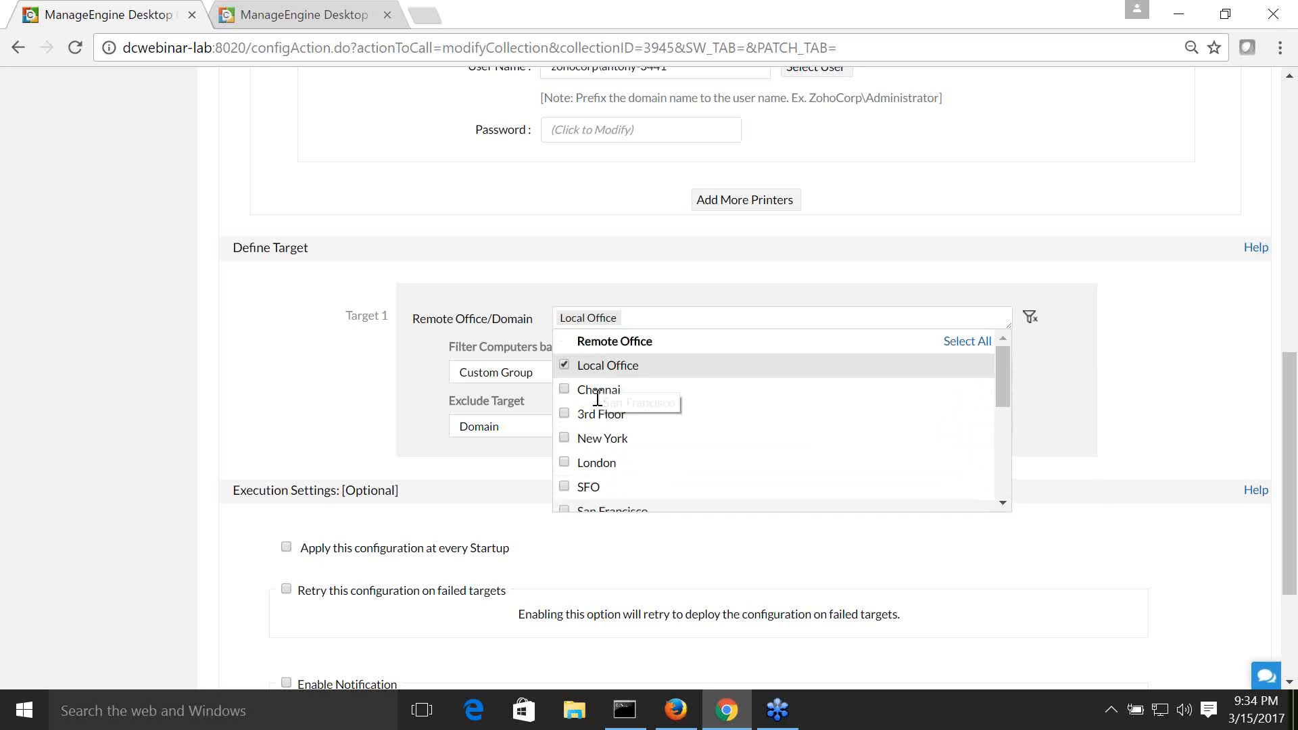
{"action": "left_click", "coordinate": [564, 366]}
{"action": "scroll", "coordinate": [695, 426], "scroll_direction": "down", "scroll_amount": 2}
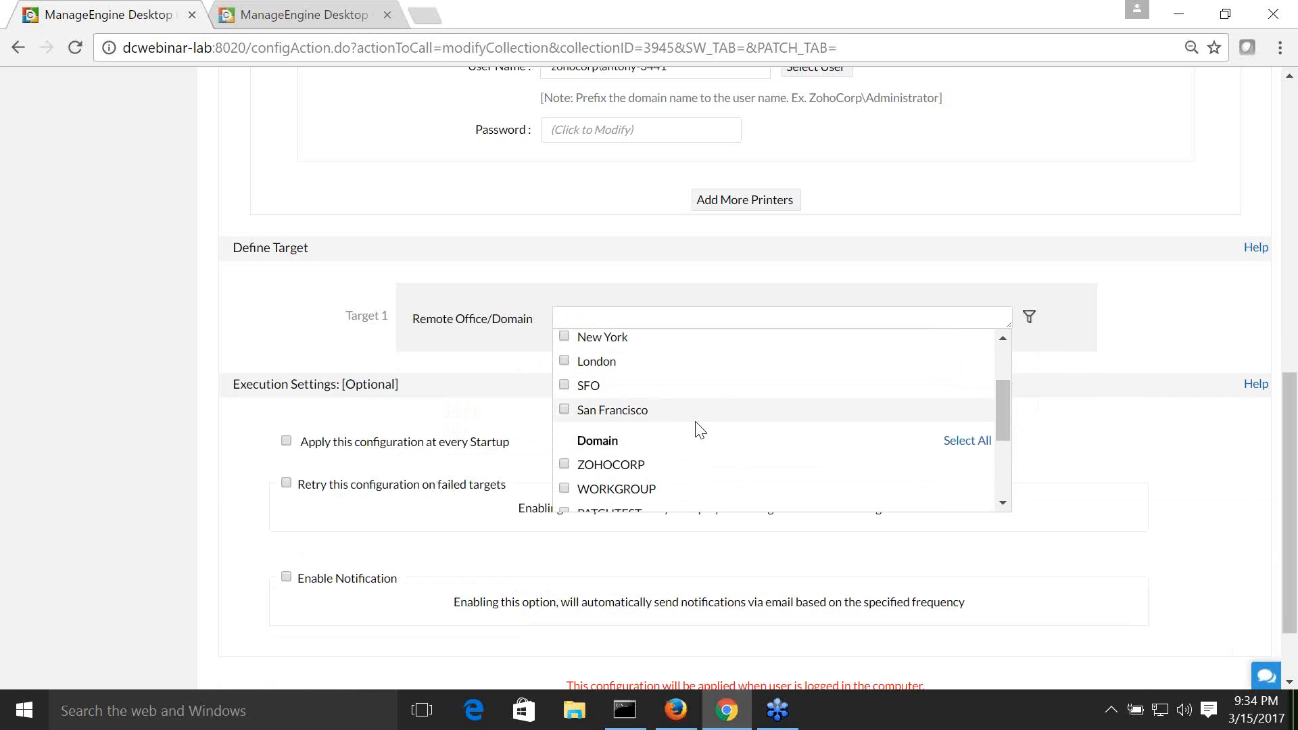
{"action": "left_click", "coordinate": [565, 337]}
{"action": "left_click", "coordinate": [335, 350]}
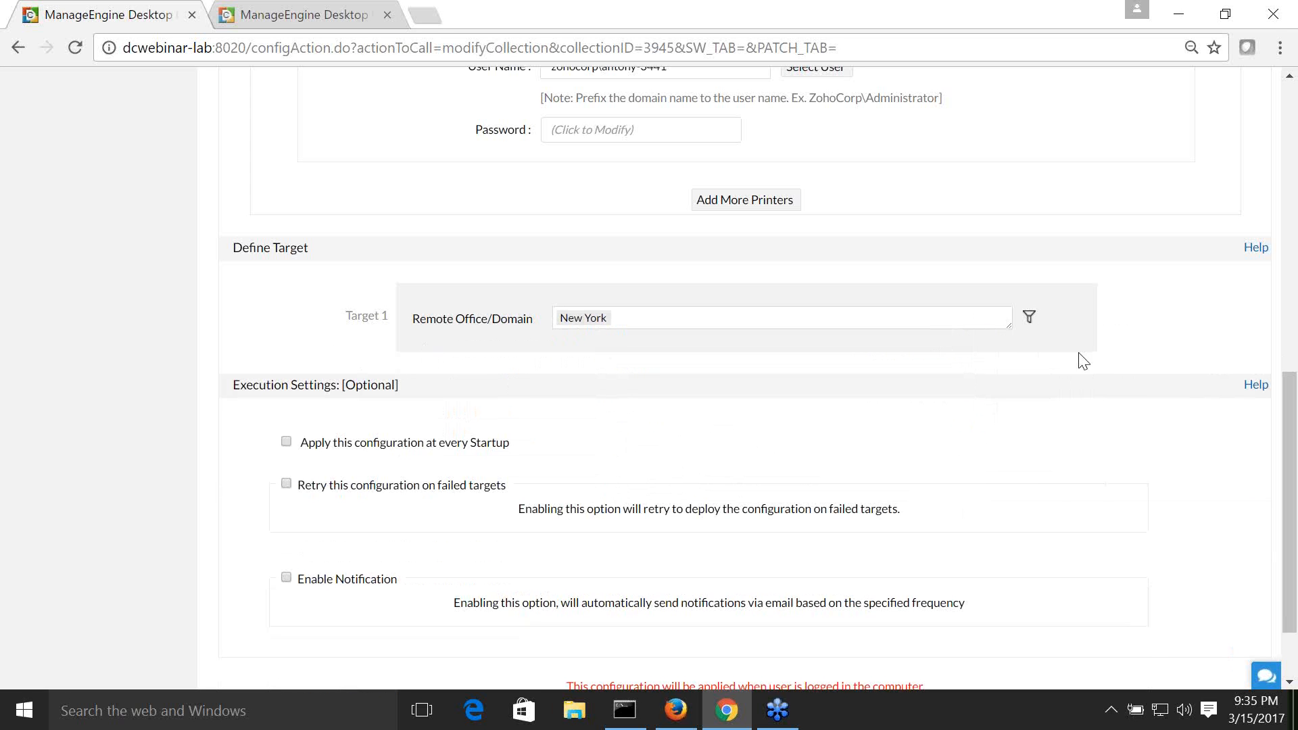
Step: Show Target 1's filter options, set the exclusion criterion to Computer, and enter "os" as the computer to exclude
{"action": "left_click", "coordinate": [1030, 318]}
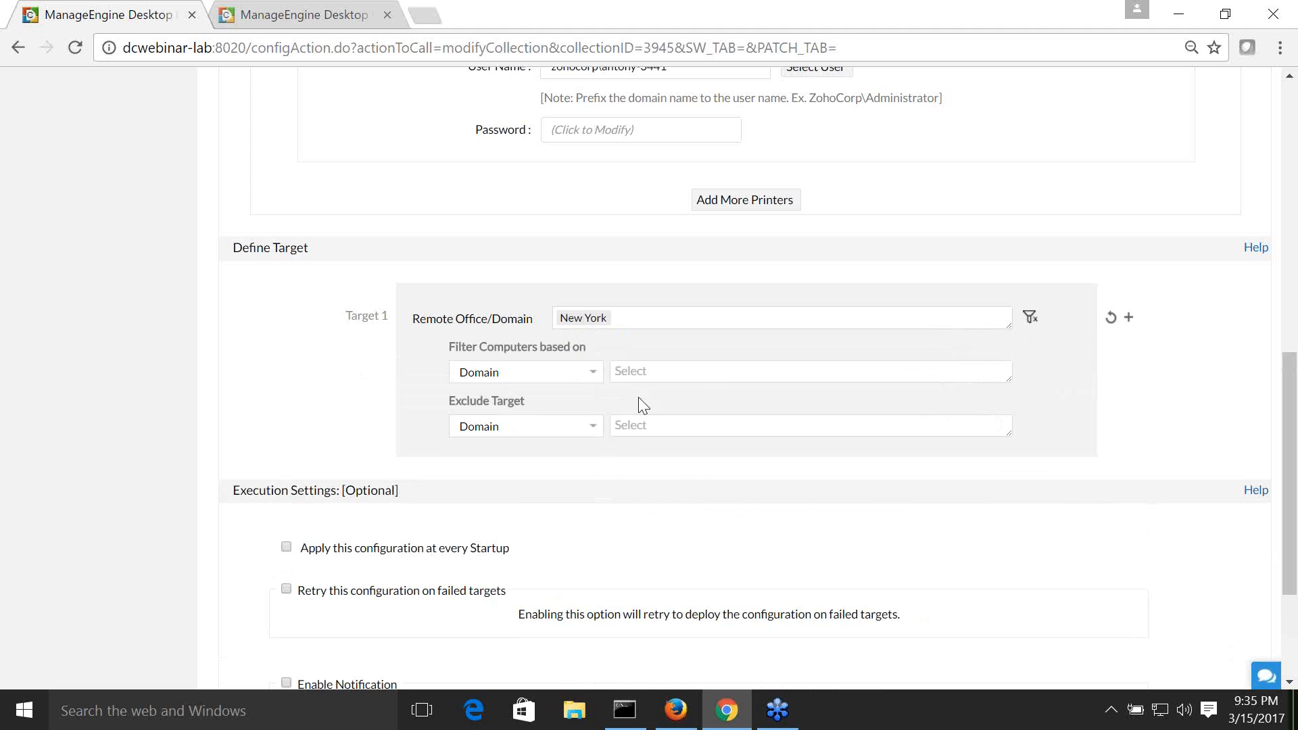
{"action": "left_click", "coordinate": [592, 426]}
{"action": "left_click", "coordinate": [511, 488]}
{"action": "left_click", "coordinate": [722, 427]}
{"action": "type", "text": "a"}
{"action": "key", "text": "BackSpace"}
{"action": "type", "text": "ma"}
{"action": "key", "text": "BackSpace"}
{"action": "key", "text": "BackSpace"}
{"action": "type", "text": "ne"}
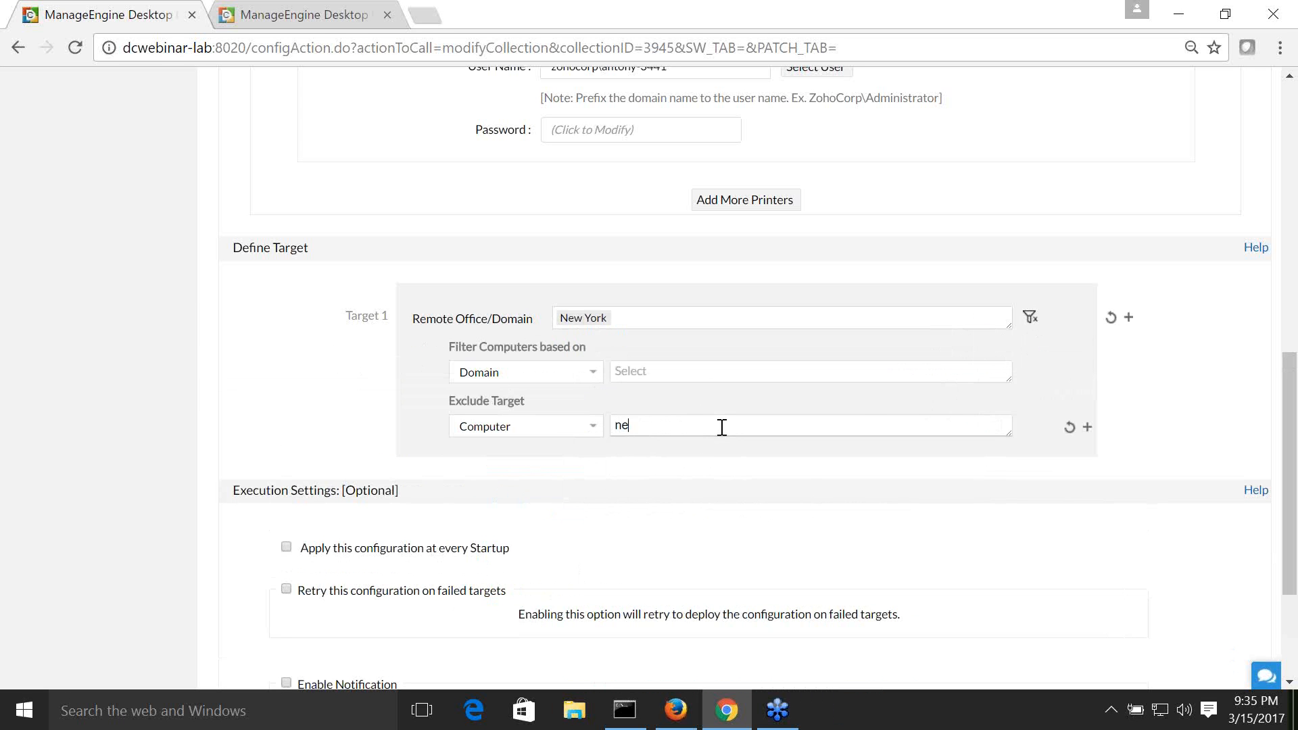
{"action": "key", "text": "BackSpace"}
{"action": "type", "text": "os"}
Step: Switch the IP printer configuration to deletion and enable deleting all existing IP printer connections
{"action": "scroll", "coordinate": [722, 435], "scroll_direction": "up", "scroll_amount": 8}
{"action": "scroll", "coordinate": [1180, 495], "scroll_direction": "down", "scroll_amount": 2}
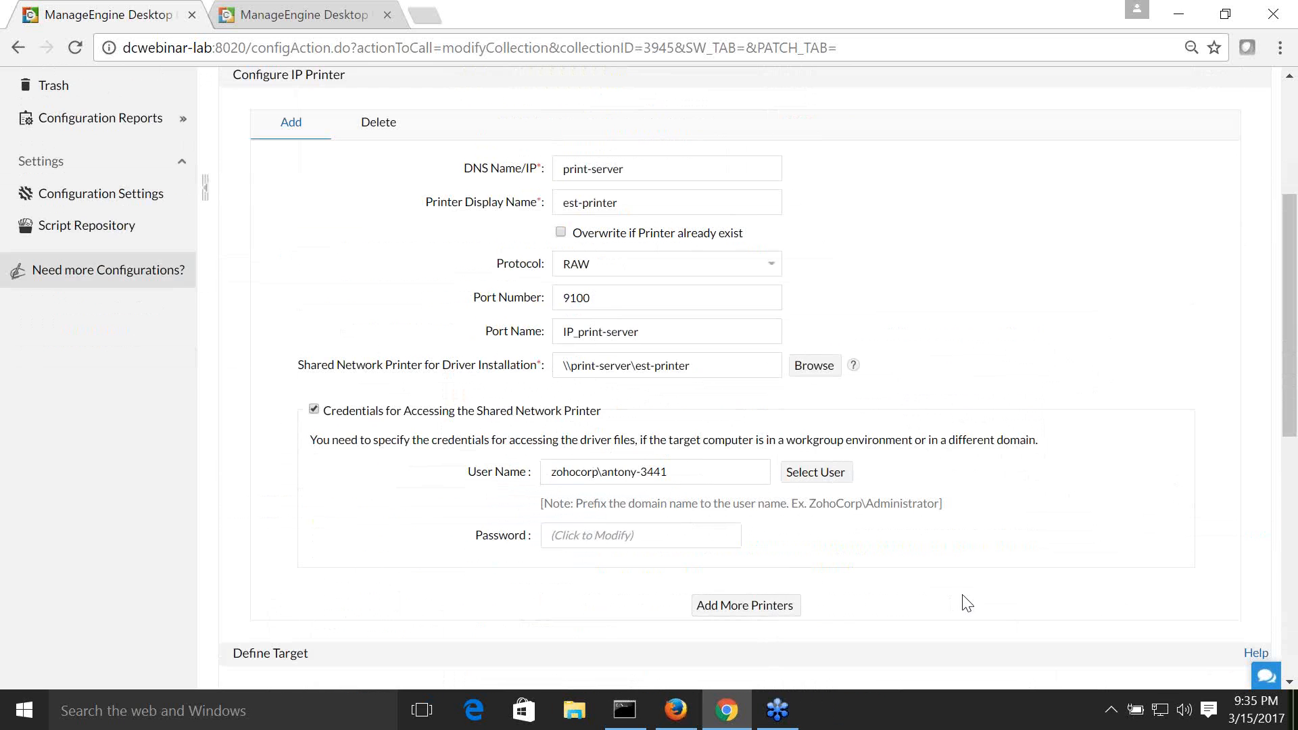
{"action": "scroll", "coordinate": [967, 603], "scroll_direction": "up", "scroll_amount": 2}
{"action": "left_click", "coordinate": [377, 230]}
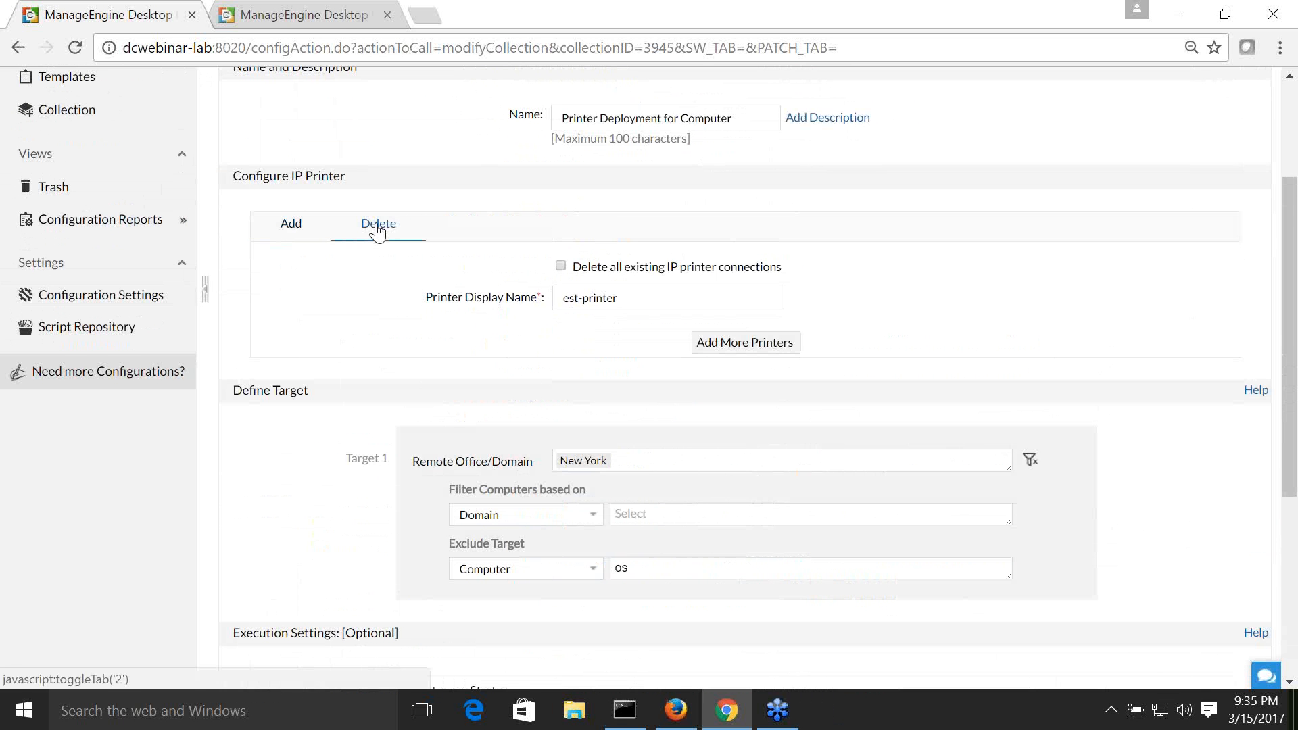
{"action": "left_click", "coordinate": [562, 267]}
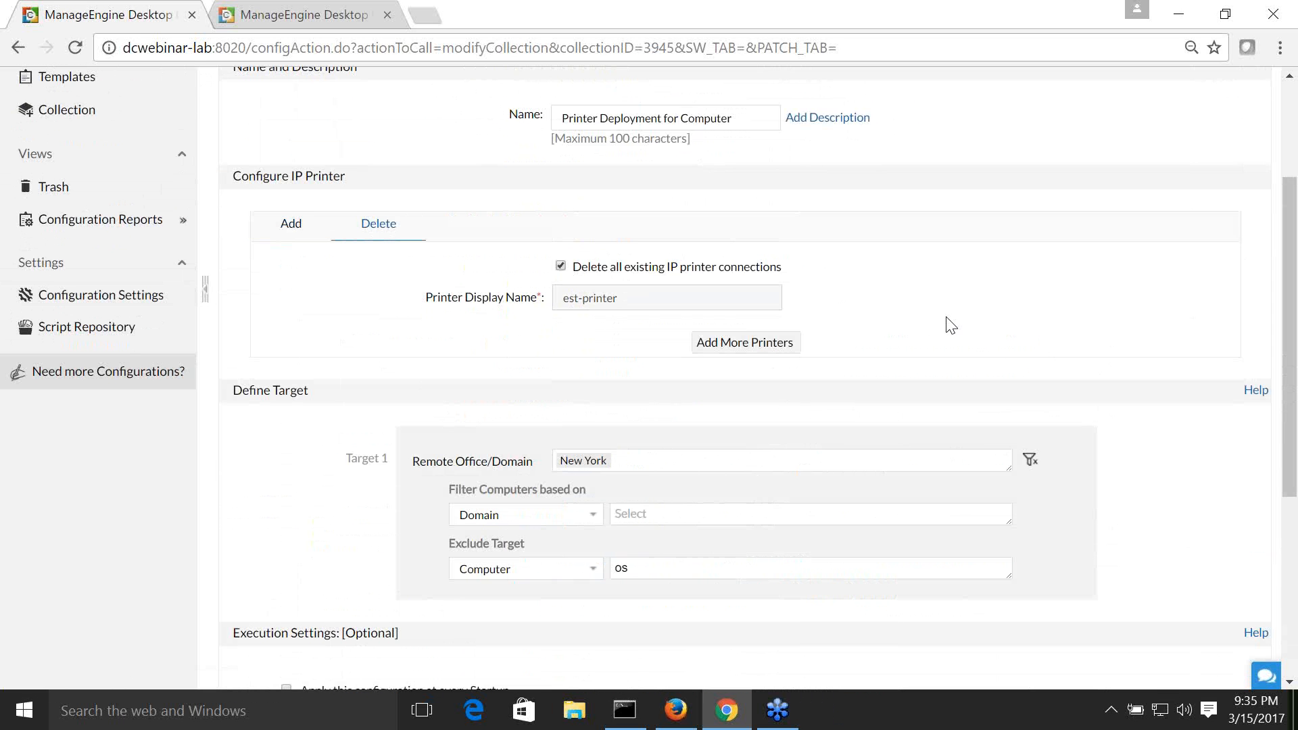
Step: Review the IP printer configuration down to its execution settings, and return to the list of all configurations without saving
{"action": "scroll", "coordinate": [950, 325], "scroll_direction": "down", "scroll_amount": 5}
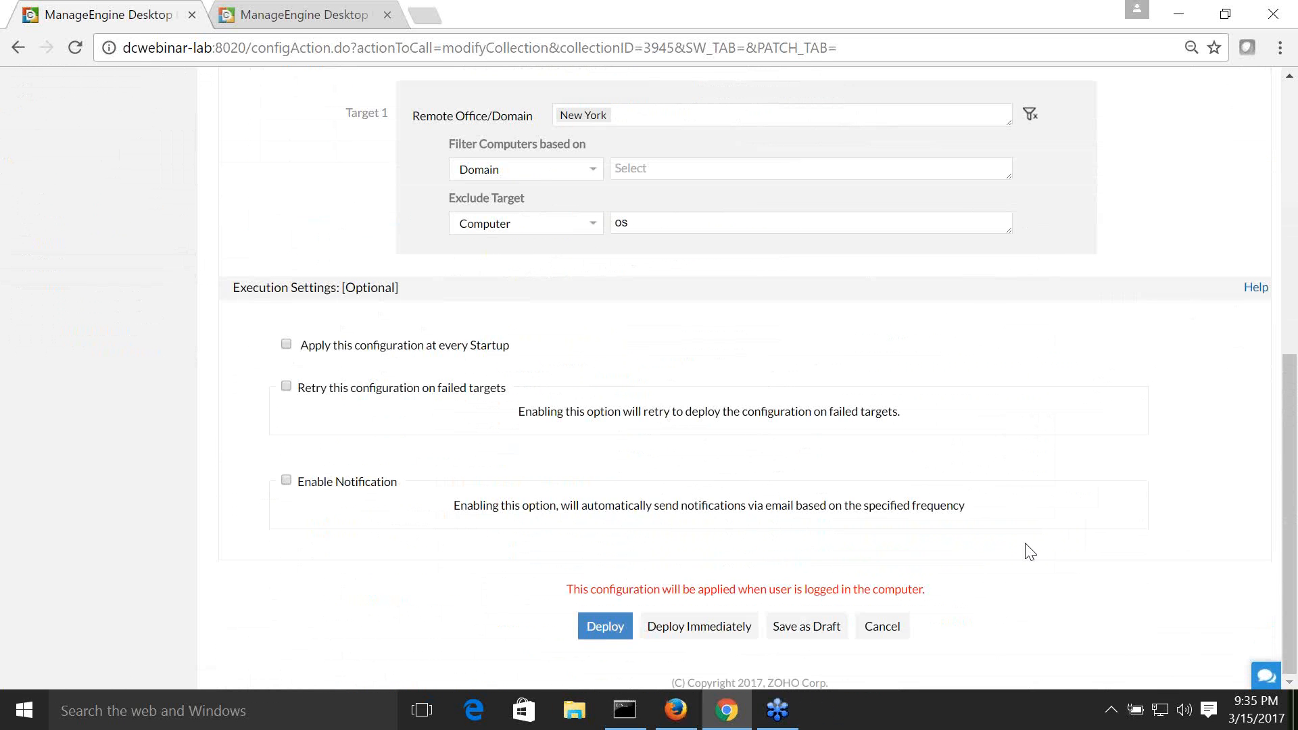
{"action": "scroll", "coordinate": [1029, 551], "scroll_direction": "up", "scroll_amount": 3}
{"action": "scroll", "coordinate": [1029, 551], "scroll_direction": "up", "scroll_amount": 5}
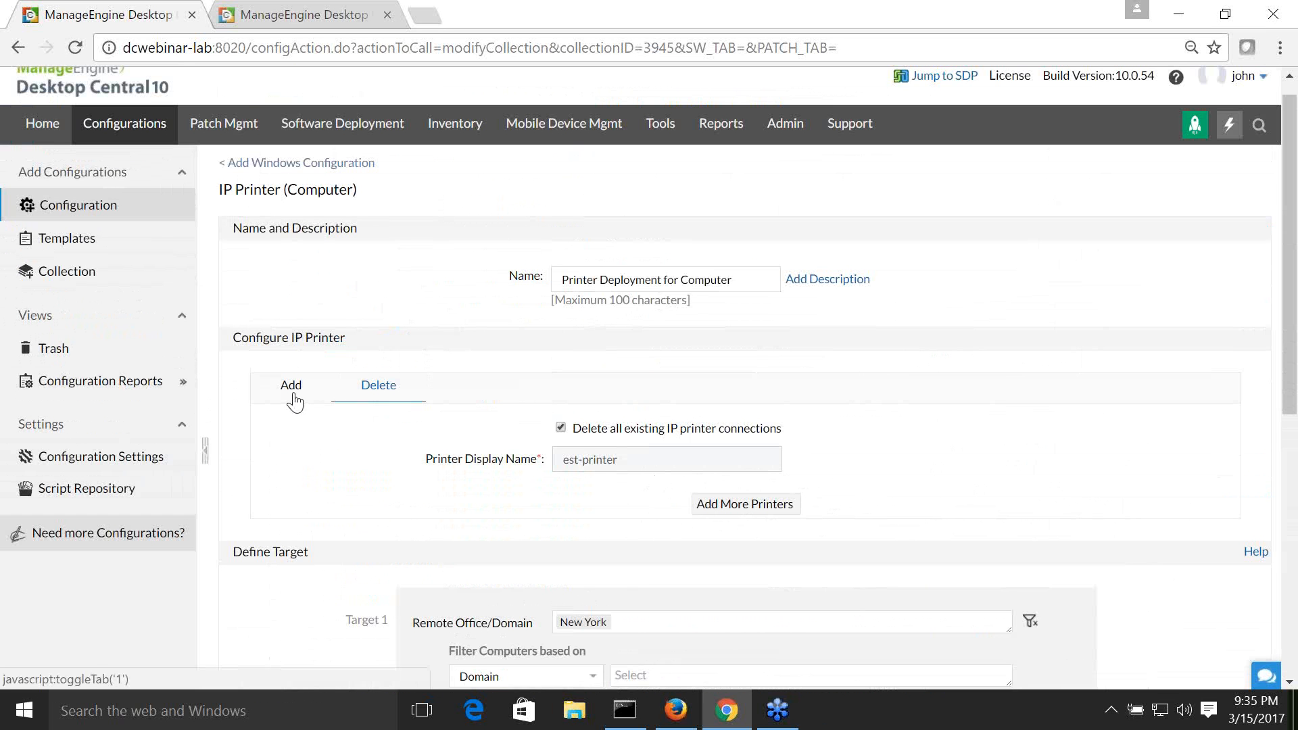
{"action": "scroll", "coordinate": [893, 514], "scroll_direction": "down", "scroll_amount": 3}
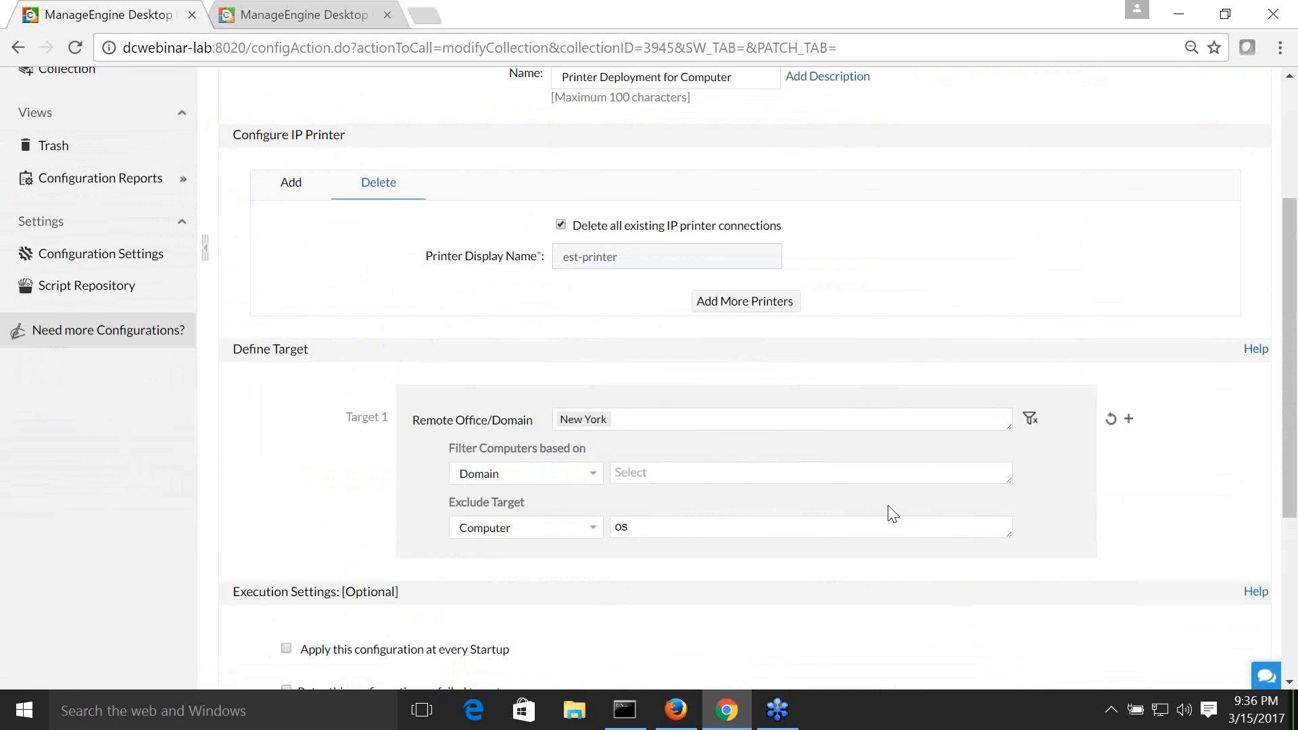
{"action": "scroll", "coordinate": [892, 514], "scroll_direction": "up", "scroll_amount": 3}
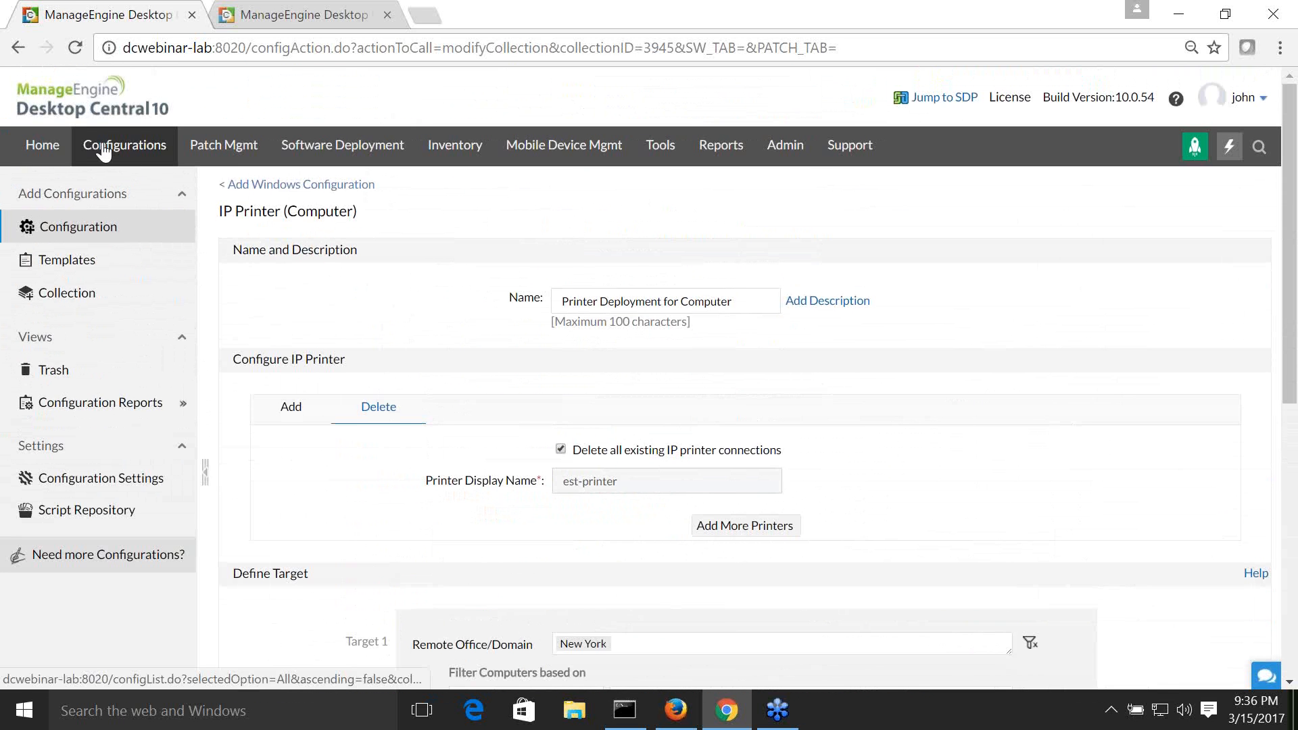
{"action": "left_click", "coordinate": [104, 145]}
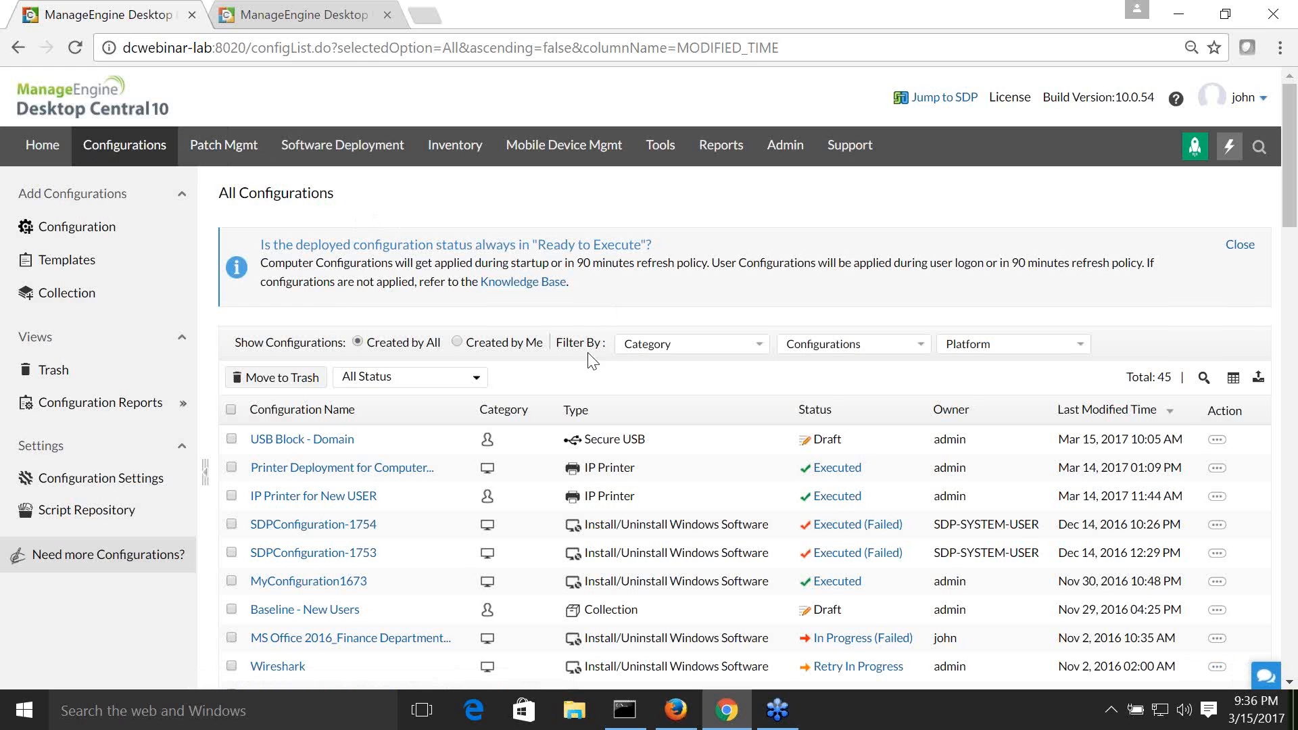
Step: Start a new user collection and look over the configuration types available for it
{"action": "left_click", "coordinate": [60, 299]}
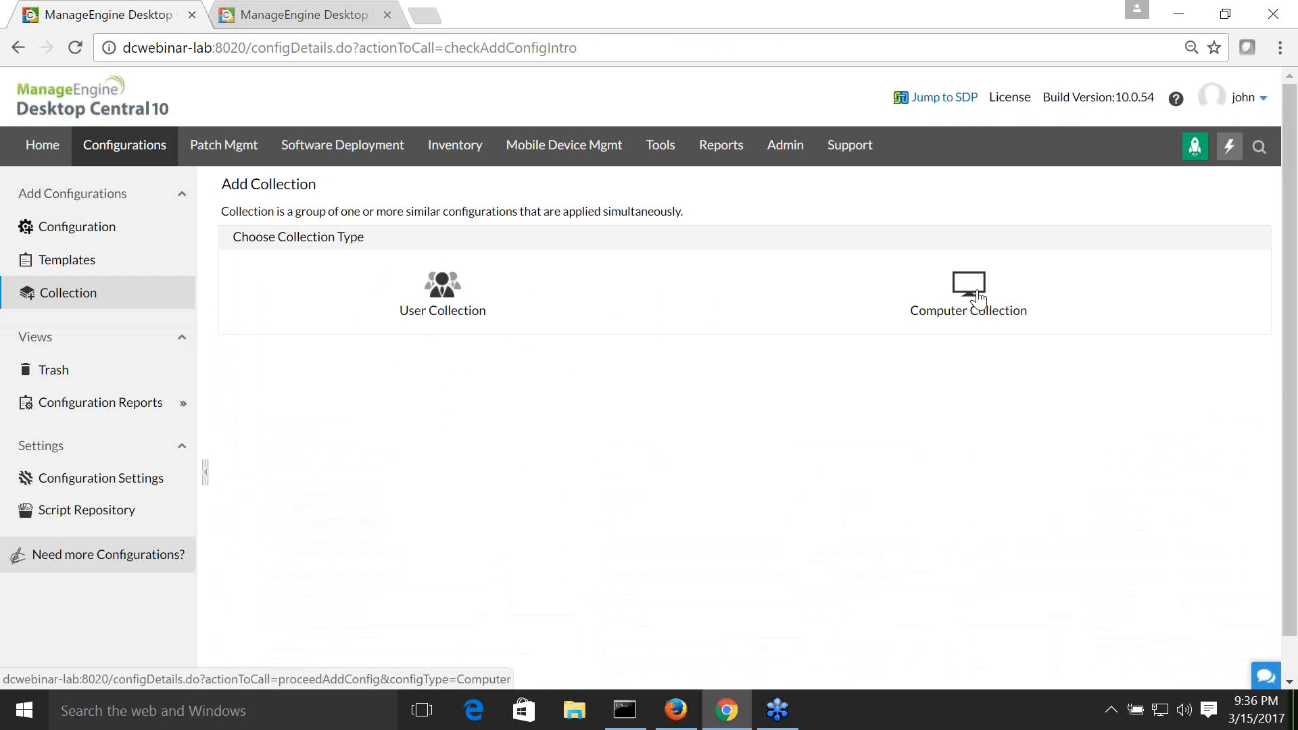
{"action": "left_click", "coordinate": [448, 289]}
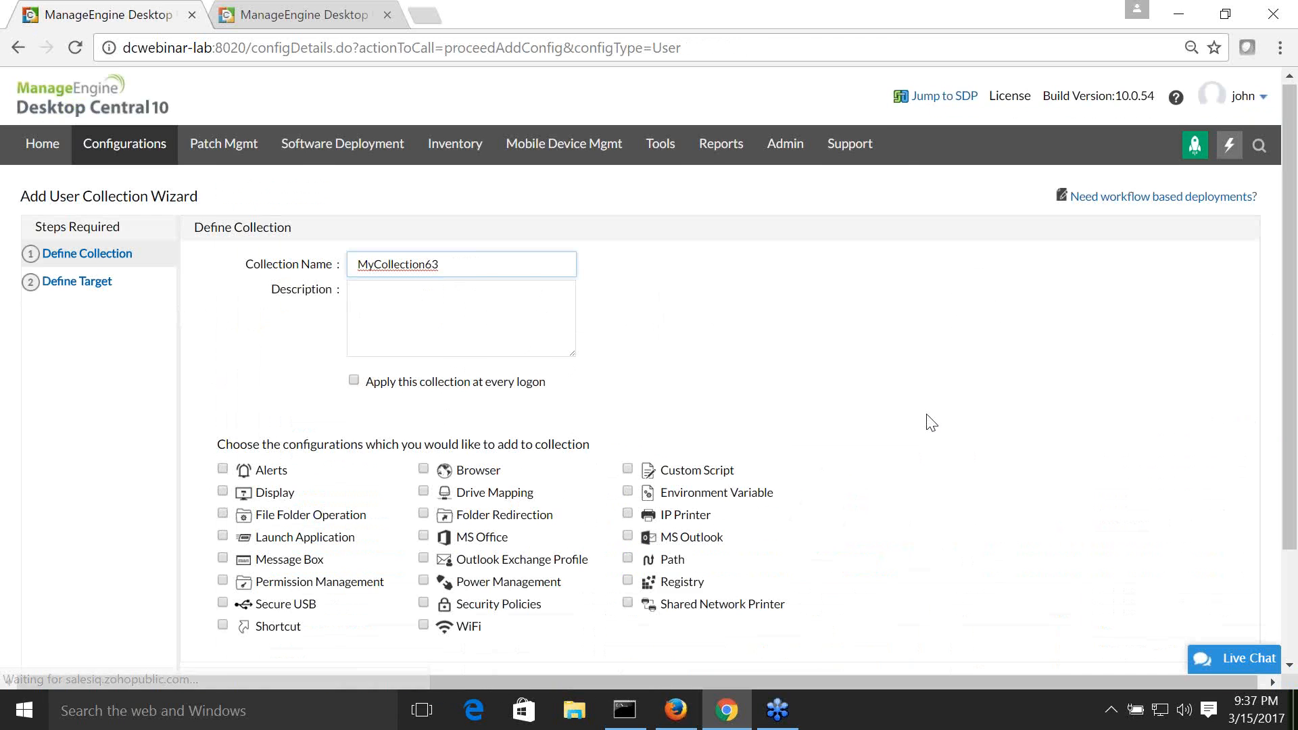
{"action": "scroll", "coordinate": [929, 421], "scroll_direction": "down", "scroll_amount": 2}
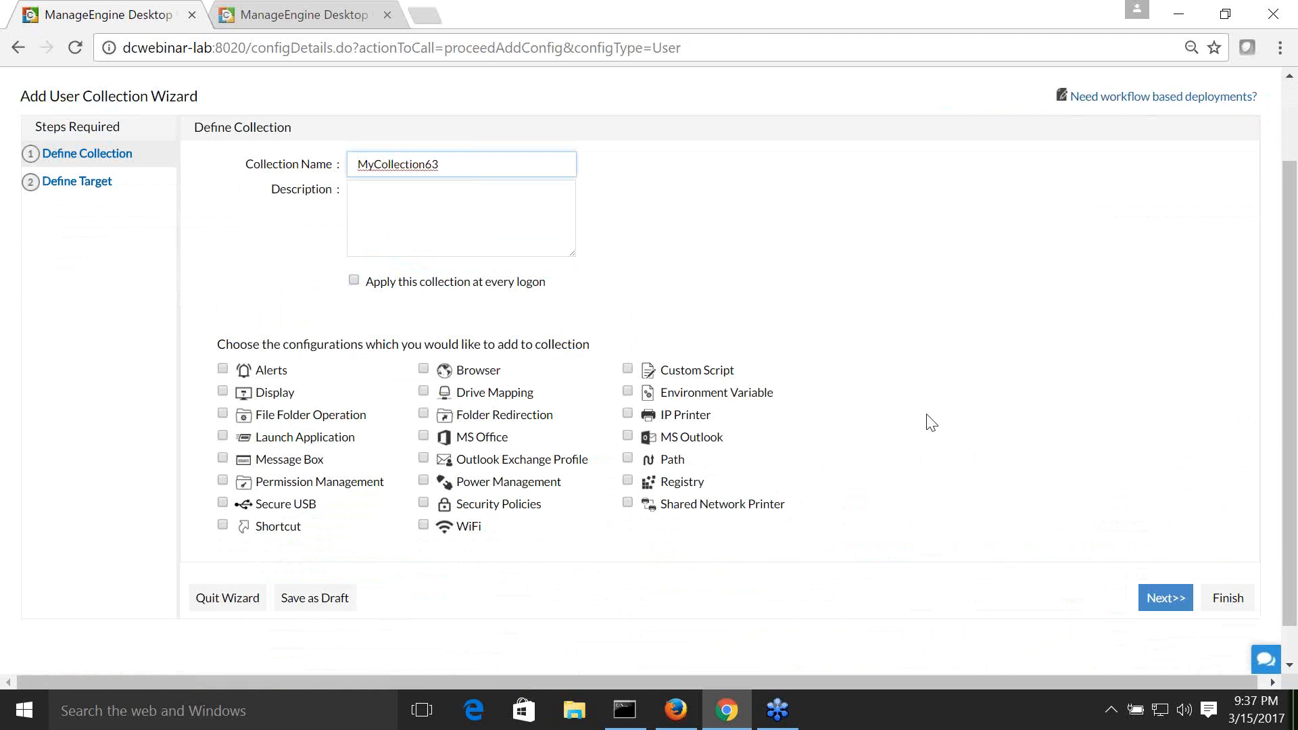
{"action": "scroll", "coordinate": [931, 421], "scroll_direction": "up", "scroll_amount": 2}
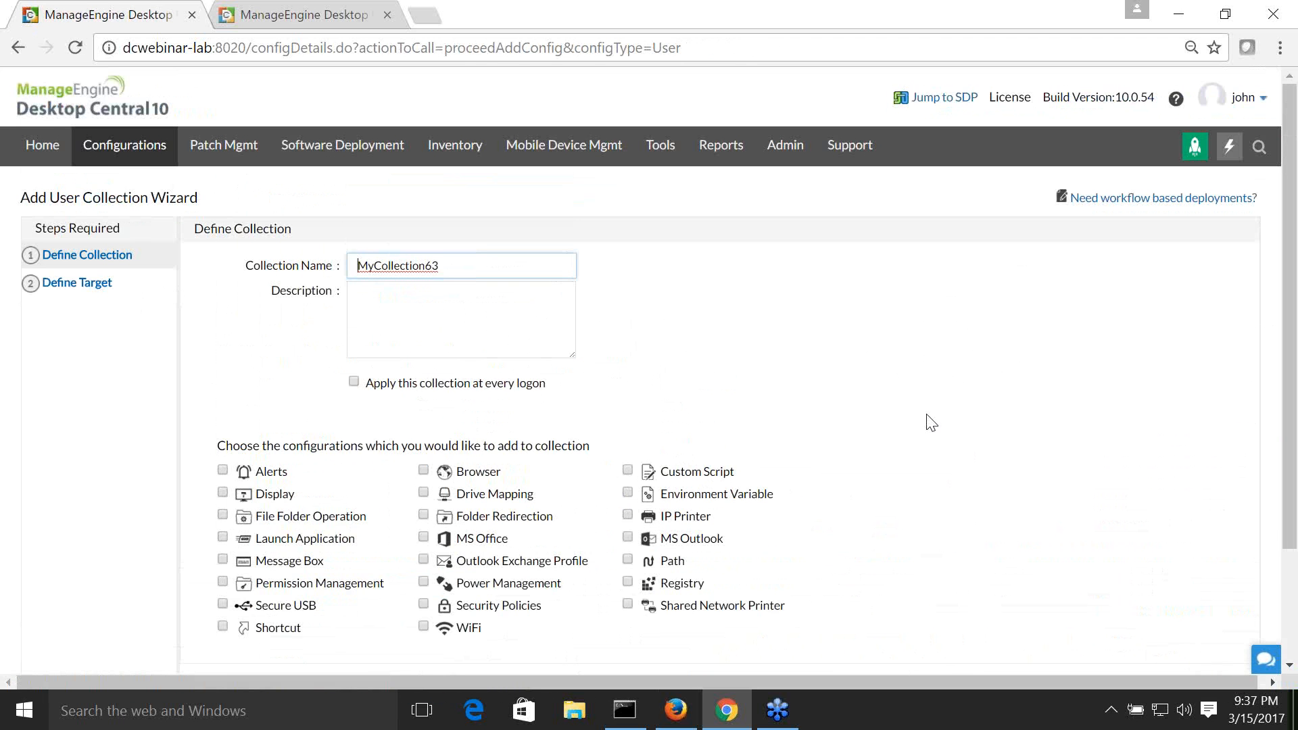
{"action": "scroll", "coordinate": [929, 421], "scroll_direction": "down", "scroll_amount": 2}
Step: Add the Alerts, Display, Folder Redirection and Path configurations to the new user collection
{"action": "left_click", "coordinate": [222, 370]}
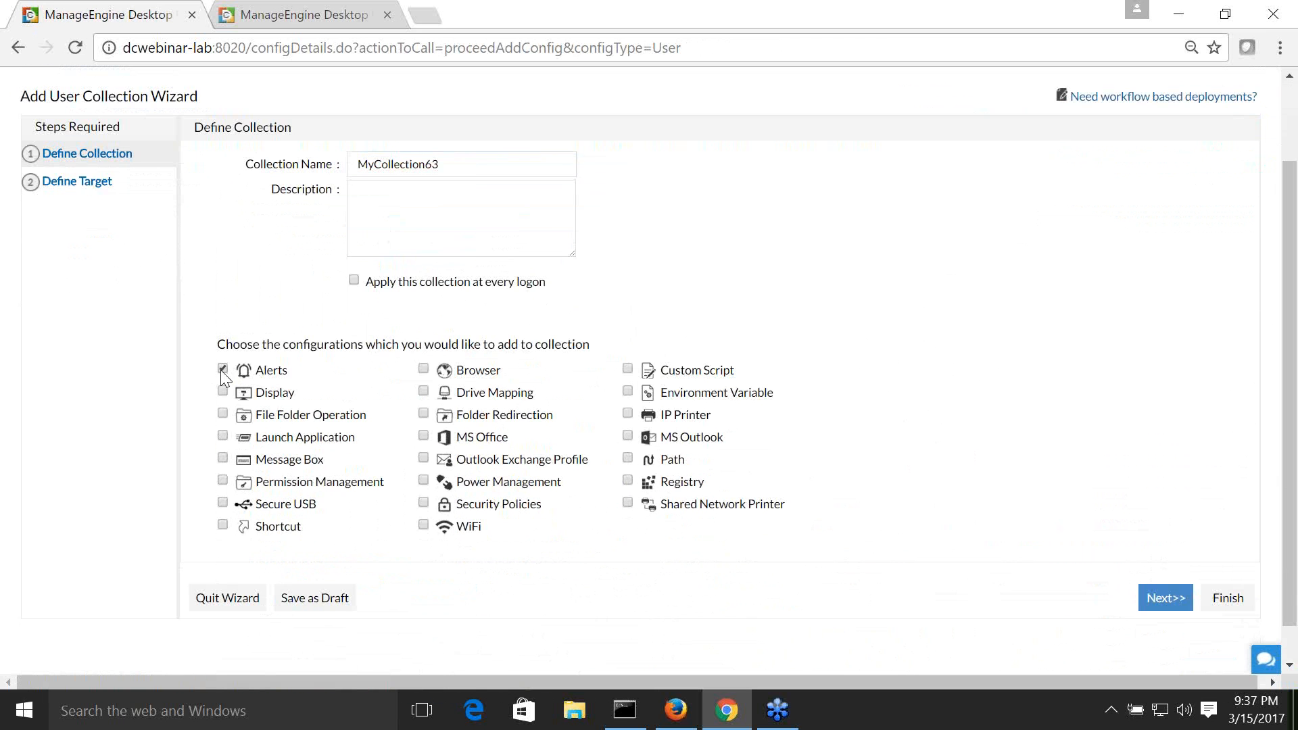
{"action": "left_click", "coordinate": [222, 392]}
{"action": "left_click", "coordinate": [423, 413]}
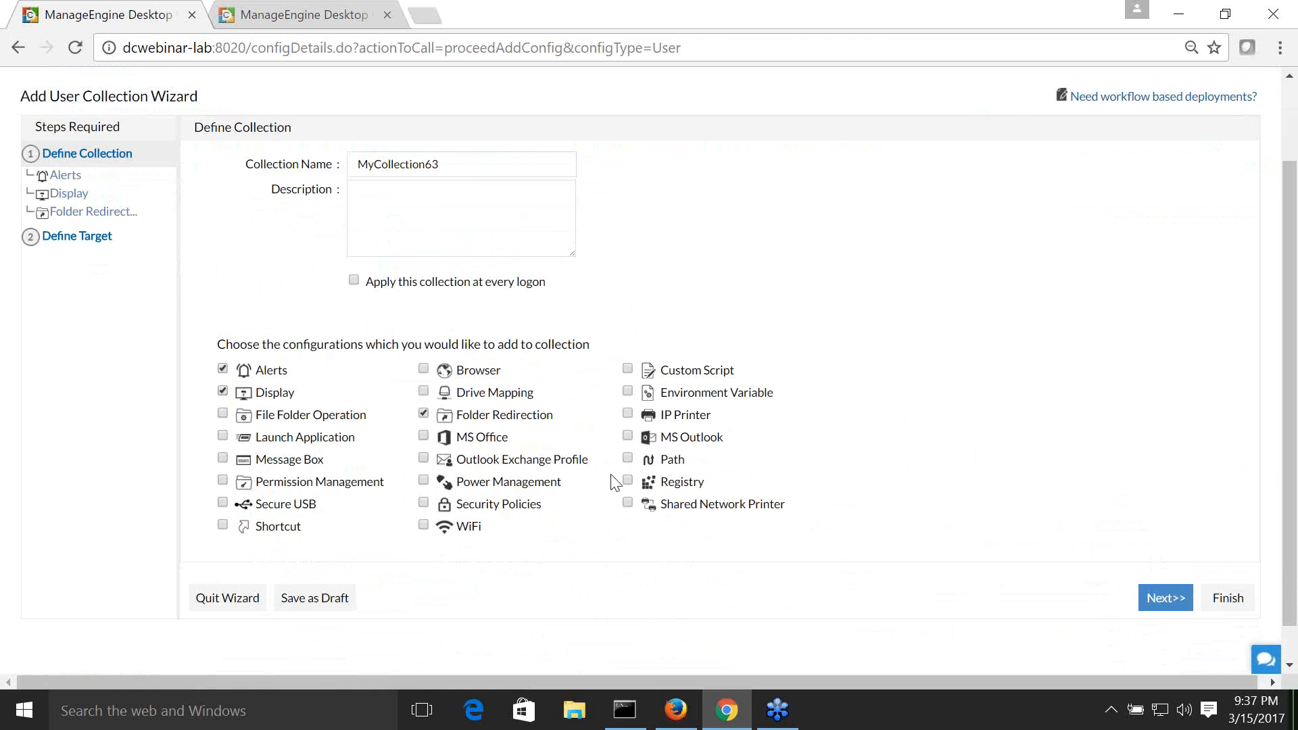
{"action": "left_click", "coordinate": [627, 458]}
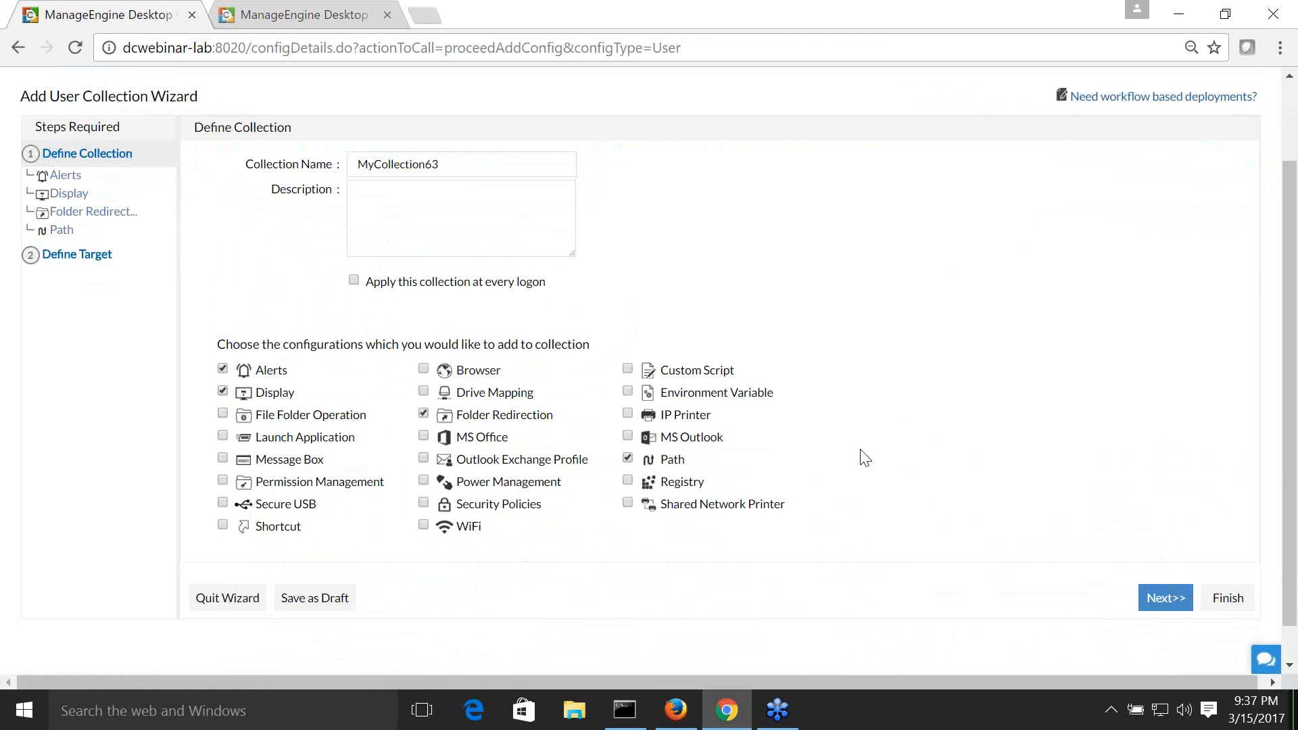
Step: Return to the configuration list, open the Baseline - New Users collection for modification, and review its selected configurations
{"action": "scroll", "coordinate": [861, 455], "scroll_direction": "up", "scroll_amount": 2}
{"action": "left_click", "coordinate": [167, 199]}
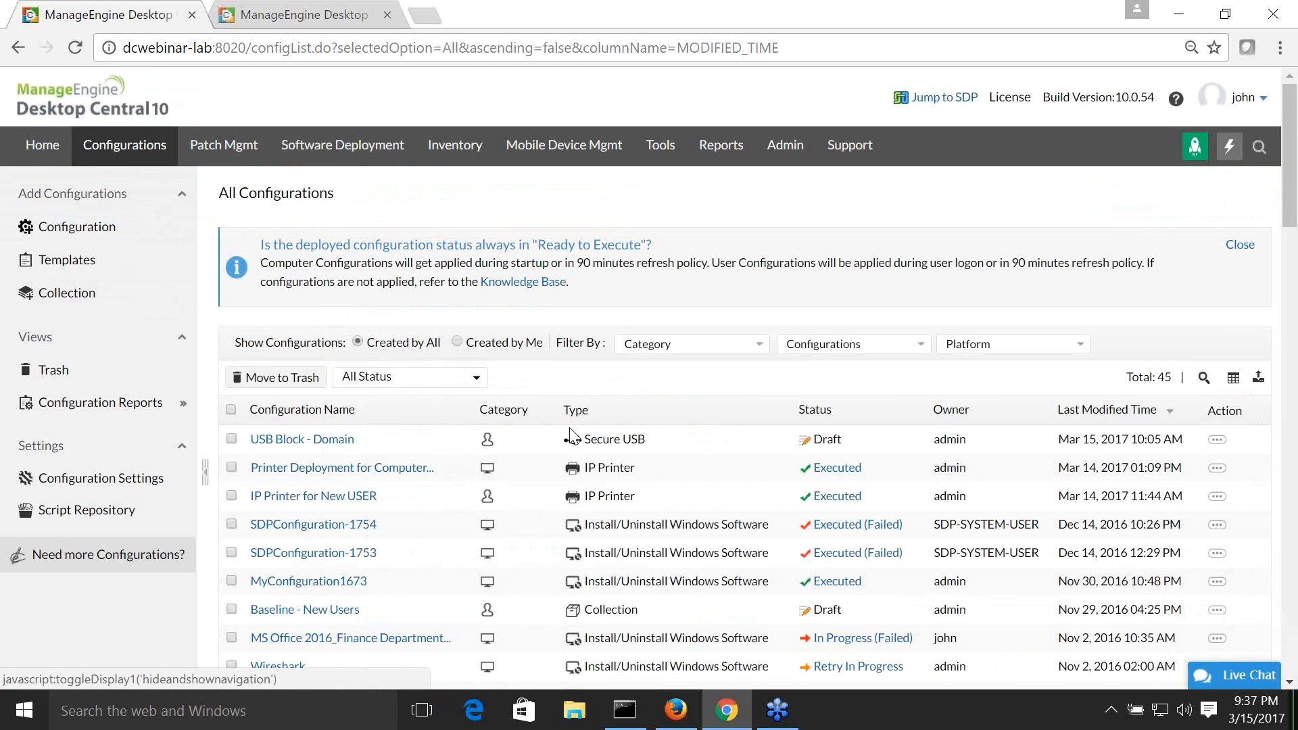
{"action": "scroll", "coordinate": [617, 436], "scroll_direction": "down", "scroll_amount": 1}
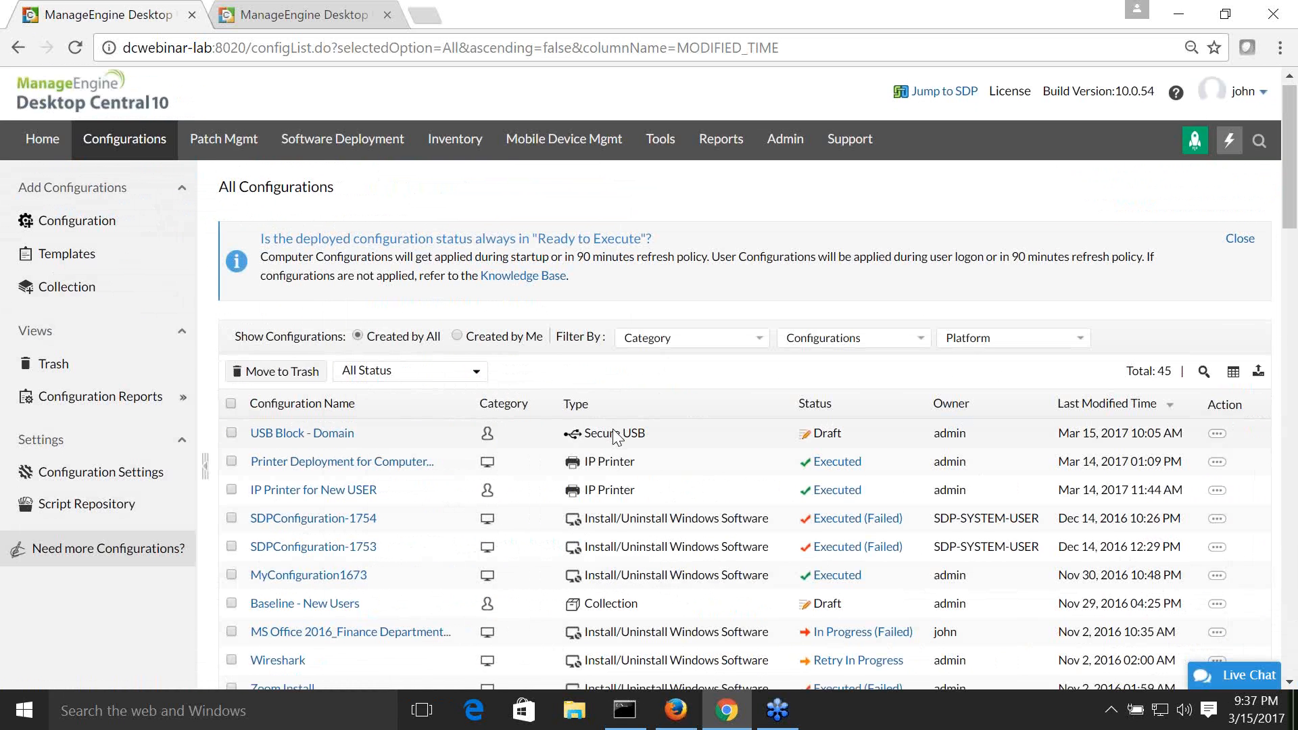
{"action": "scroll", "coordinate": [617, 436], "scroll_direction": "down", "scroll_amount": 3}
{"action": "left_click", "coordinate": [1217, 508]}
{"action": "left_click", "coordinate": [1185, 519]}
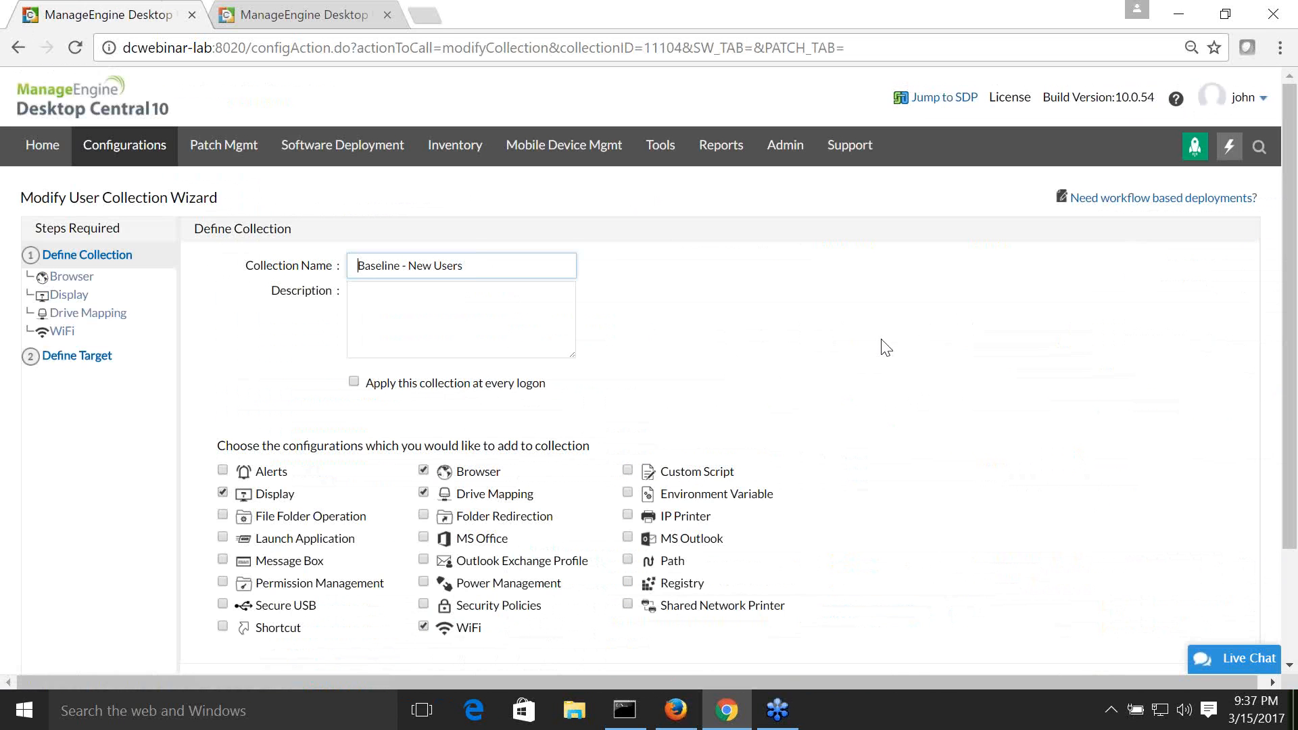
{"action": "scroll", "coordinate": [883, 346], "scroll_direction": "down", "scroll_amount": 2}
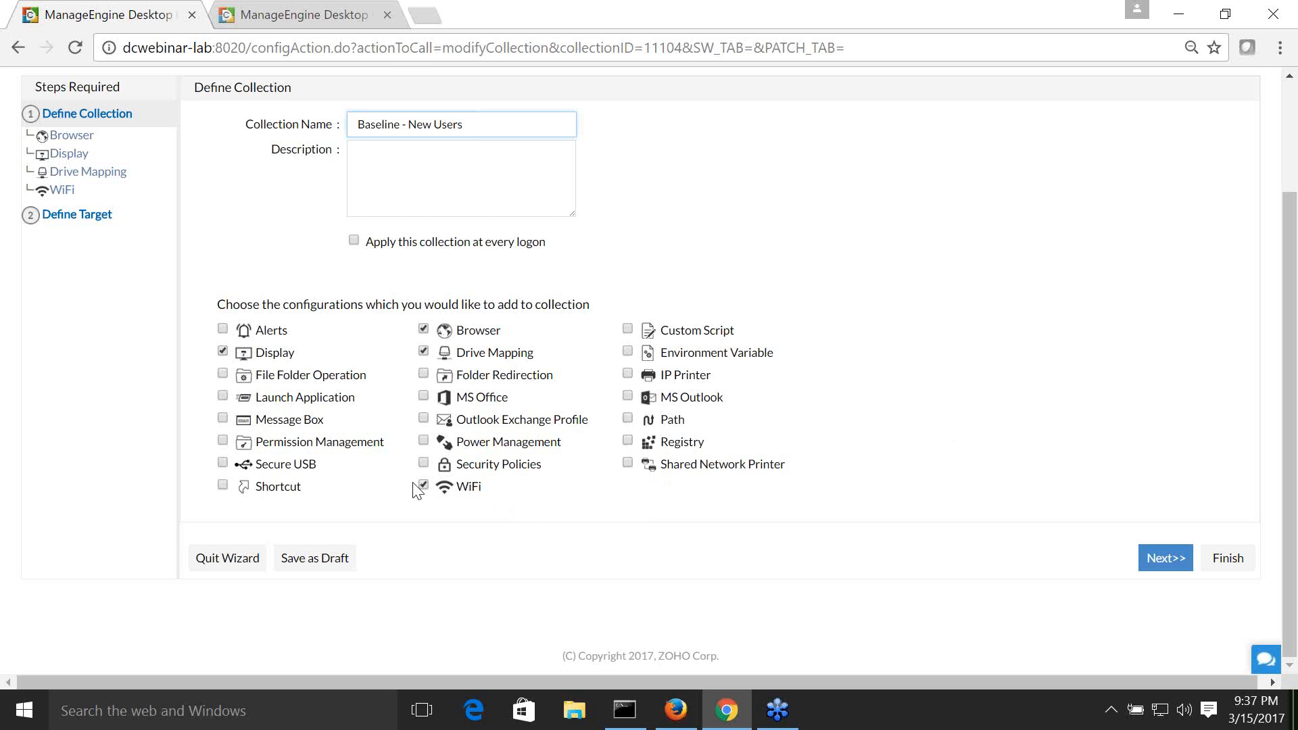
Step: Open the collection's Browser configuration and examine its basic and proxy settings
{"action": "left_click", "coordinate": [79, 139]}
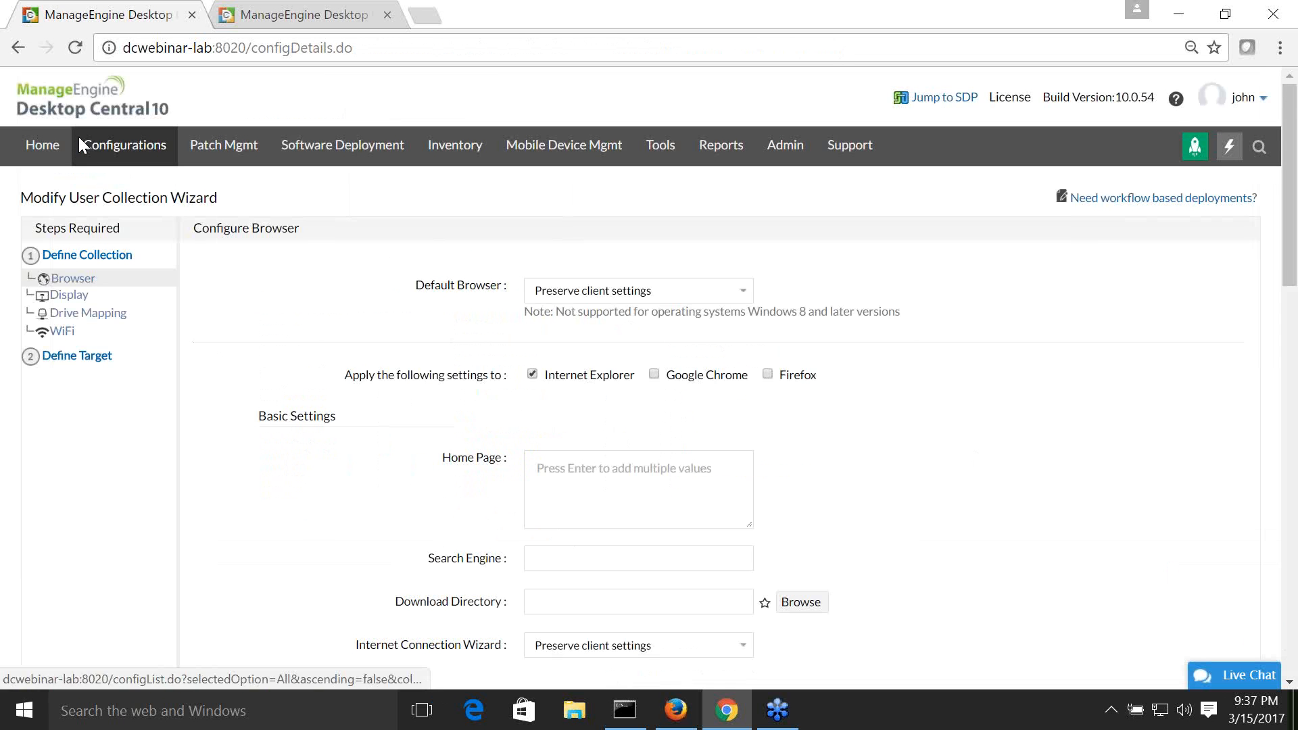
{"action": "scroll", "coordinate": [1040, 433], "scroll_direction": "down", "scroll_amount": 2}
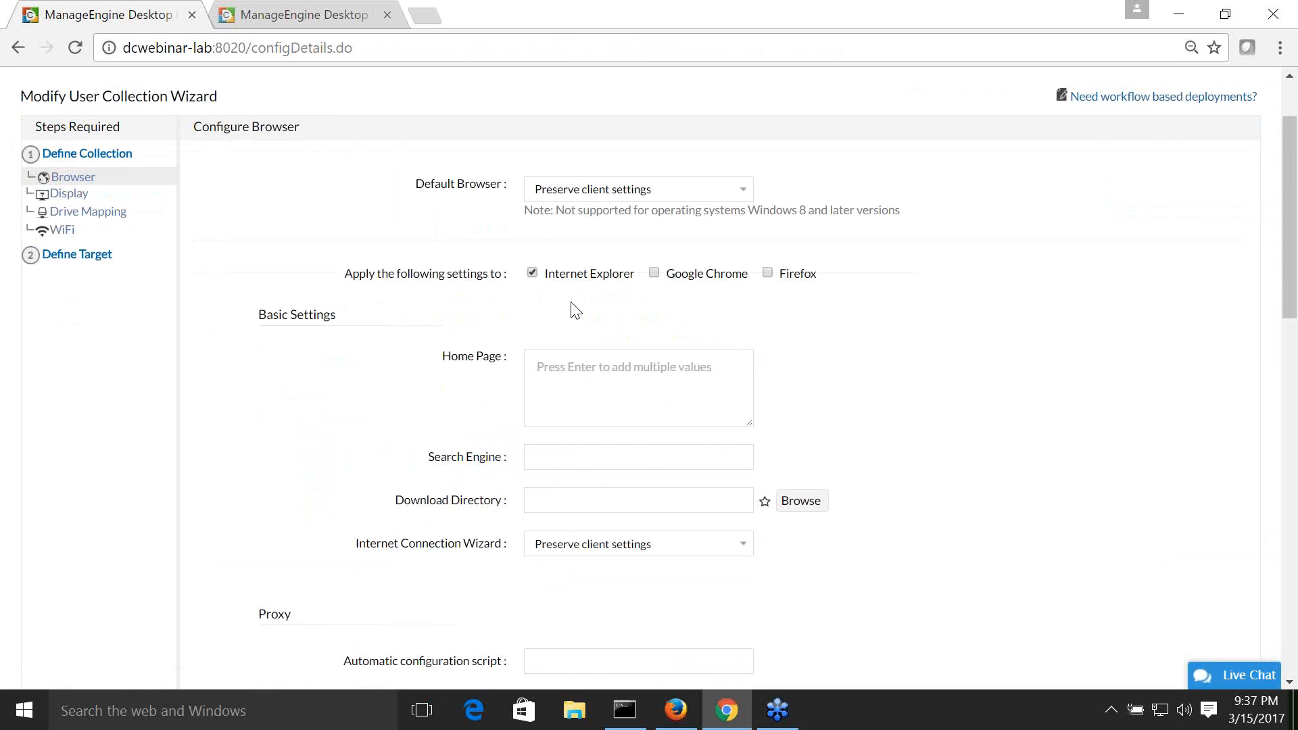
{"action": "left_click", "coordinate": [574, 456]}
{"action": "scroll", "coordinate": [1017, 455], "scroll_direction": "down", "scroll_amount": 3}
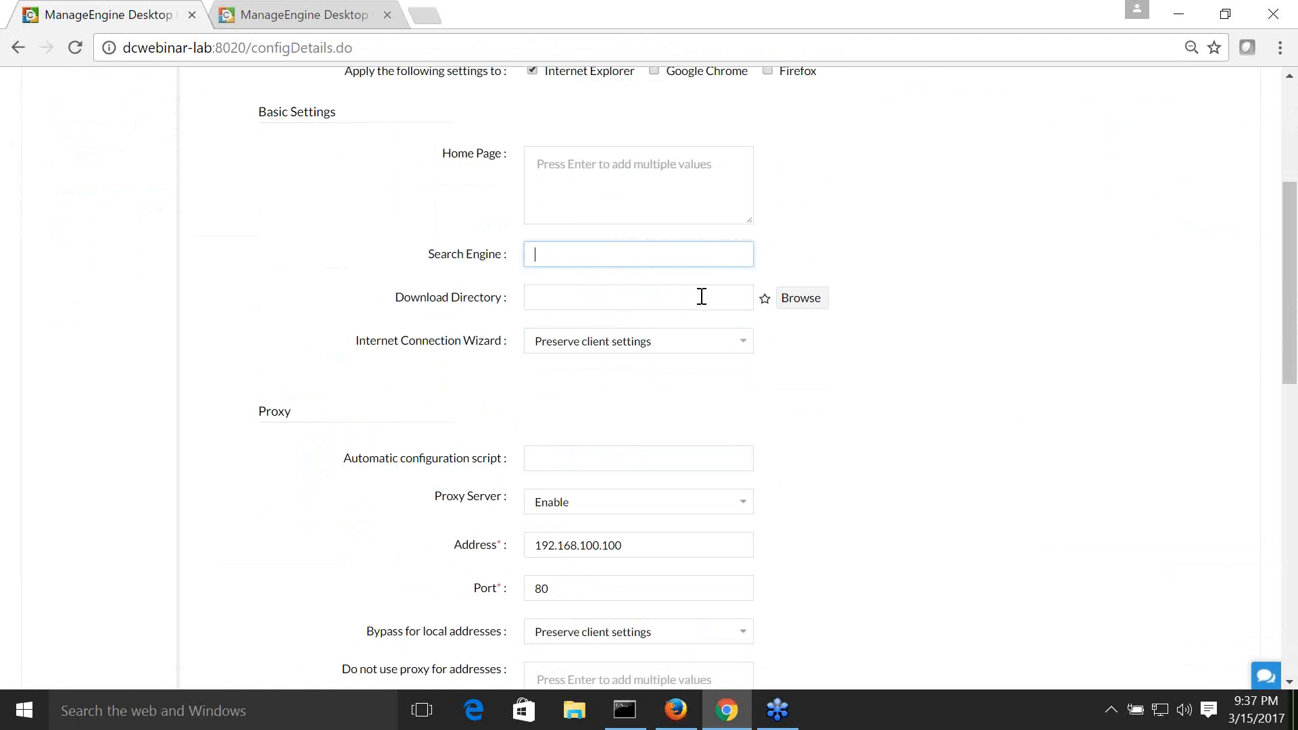
{"action": "left_click", "coordinate": [663, 443]}
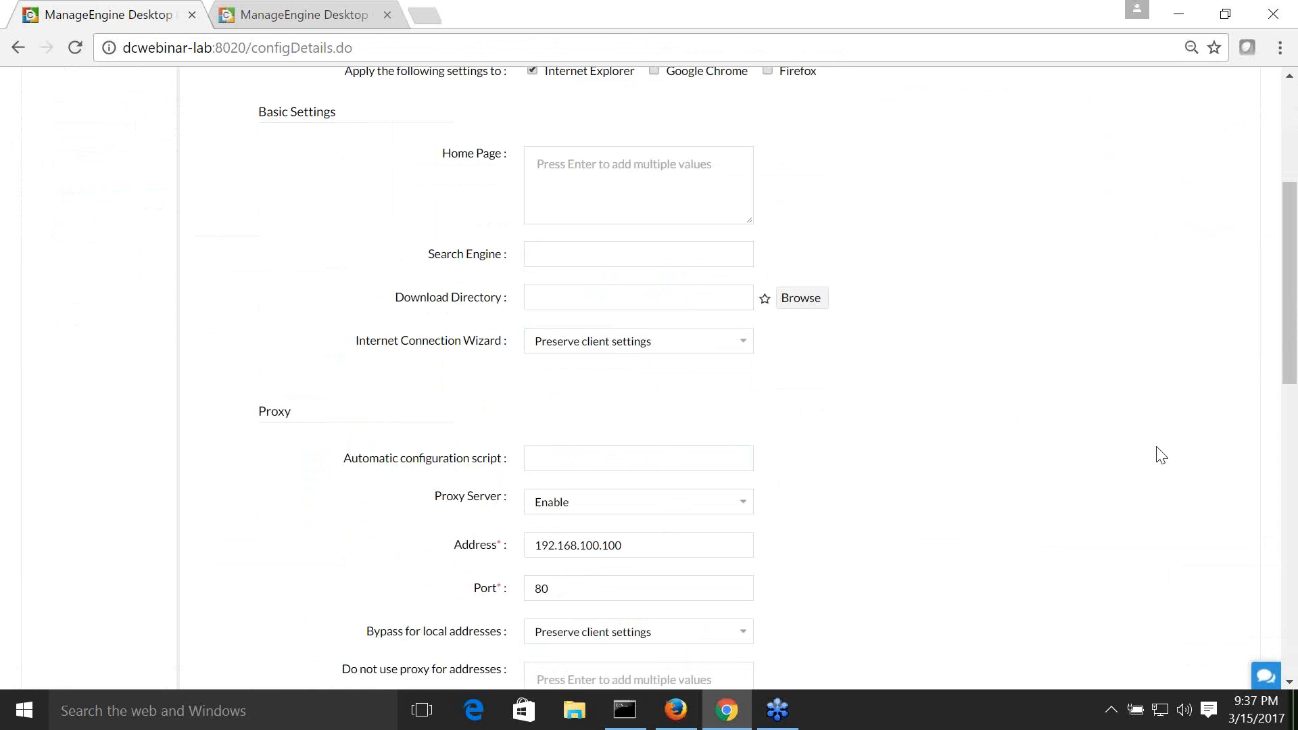
{"action": "scroll", "coordinate": [1161, 455], "scroll_direction": "down", "scroll_amount": 2}
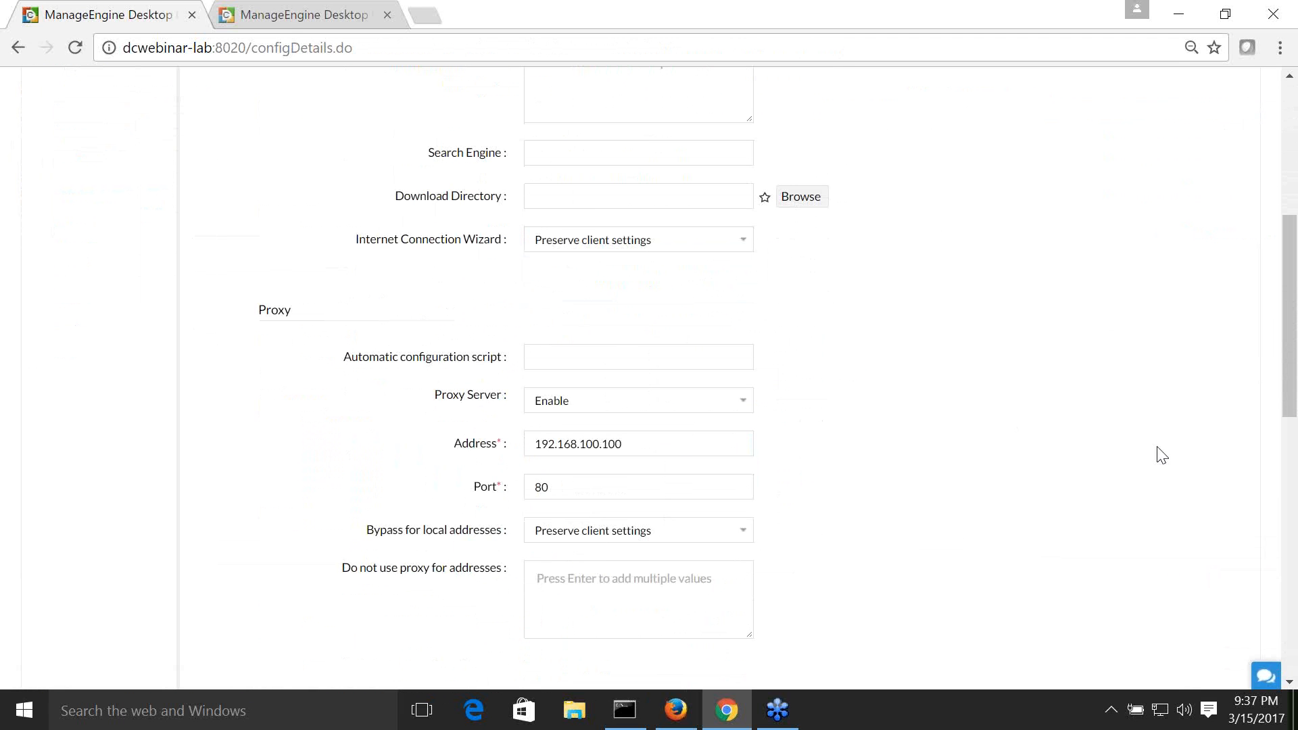
Step: Examine the Browser configuration's trusted and restricted sites, advanced settings and favorites
{"action": "scroll", "coordinate": [1078, 467], "scroll_direction": "down", "scroll_amount": 1}
{"action": "scroll", "coordinate": [1079, 466], "scroll_direction": "down", "scroll_amount": 6}
{"action": "left_click", "coordinate": [620, 377]}
{"action": "left_click", "coordinate": [583, 461]}
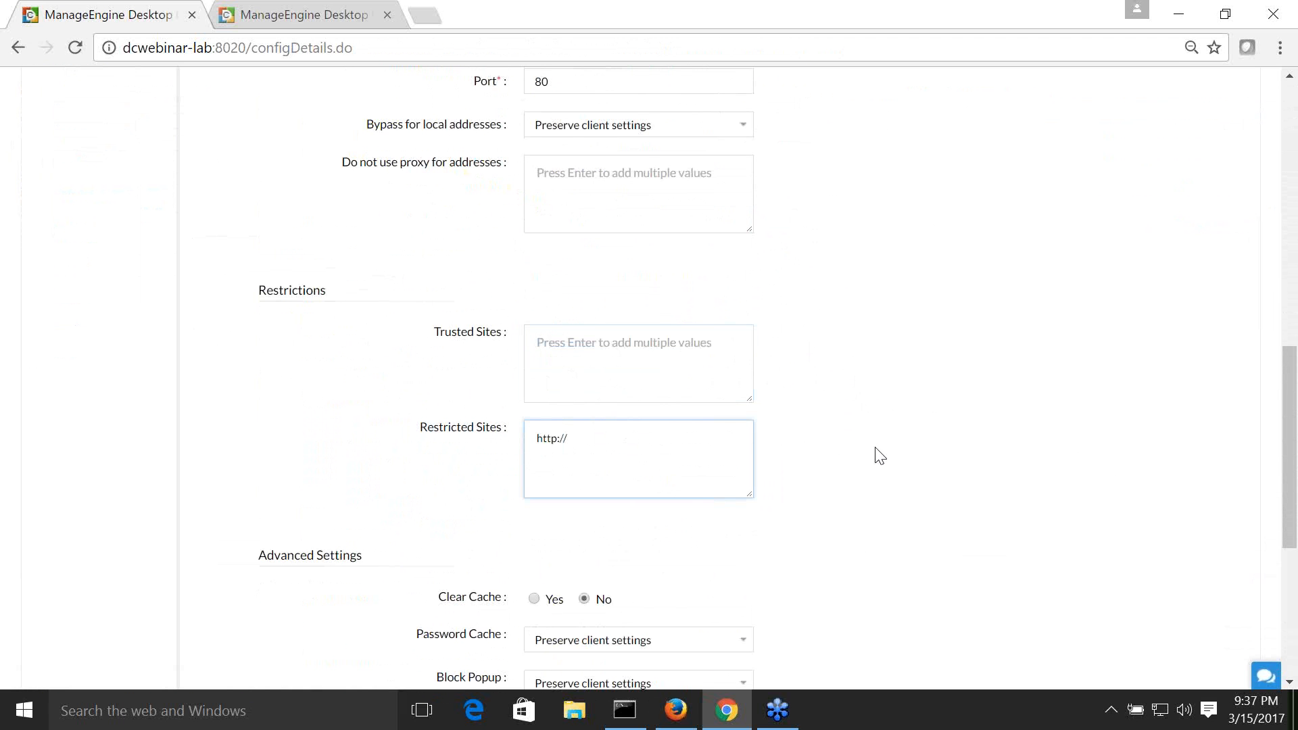
{"action": "scroll", "coordinate": [875, 455], "scroll_direction": "down", "scroll_amount": 5}
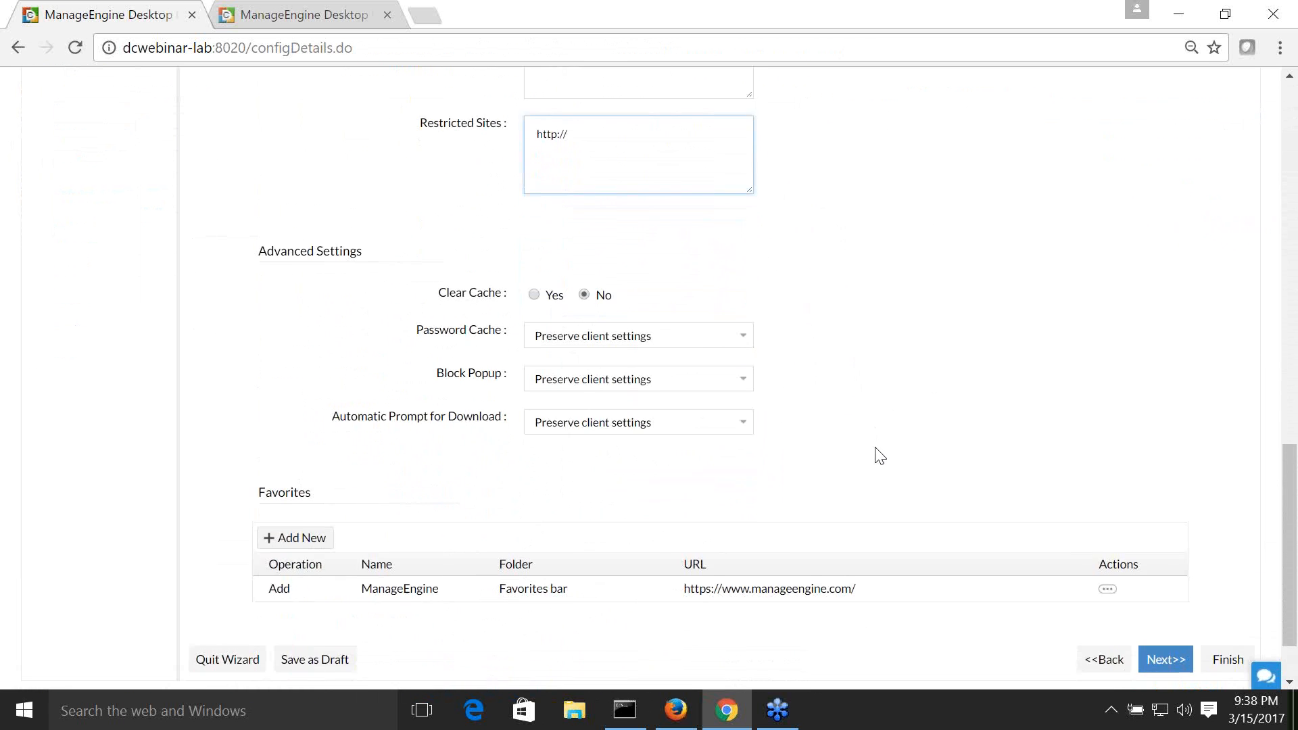
{"action": "scroll", "coordinate": [633, 574], "scroll_direction": "up", "scroll_amount": 6}
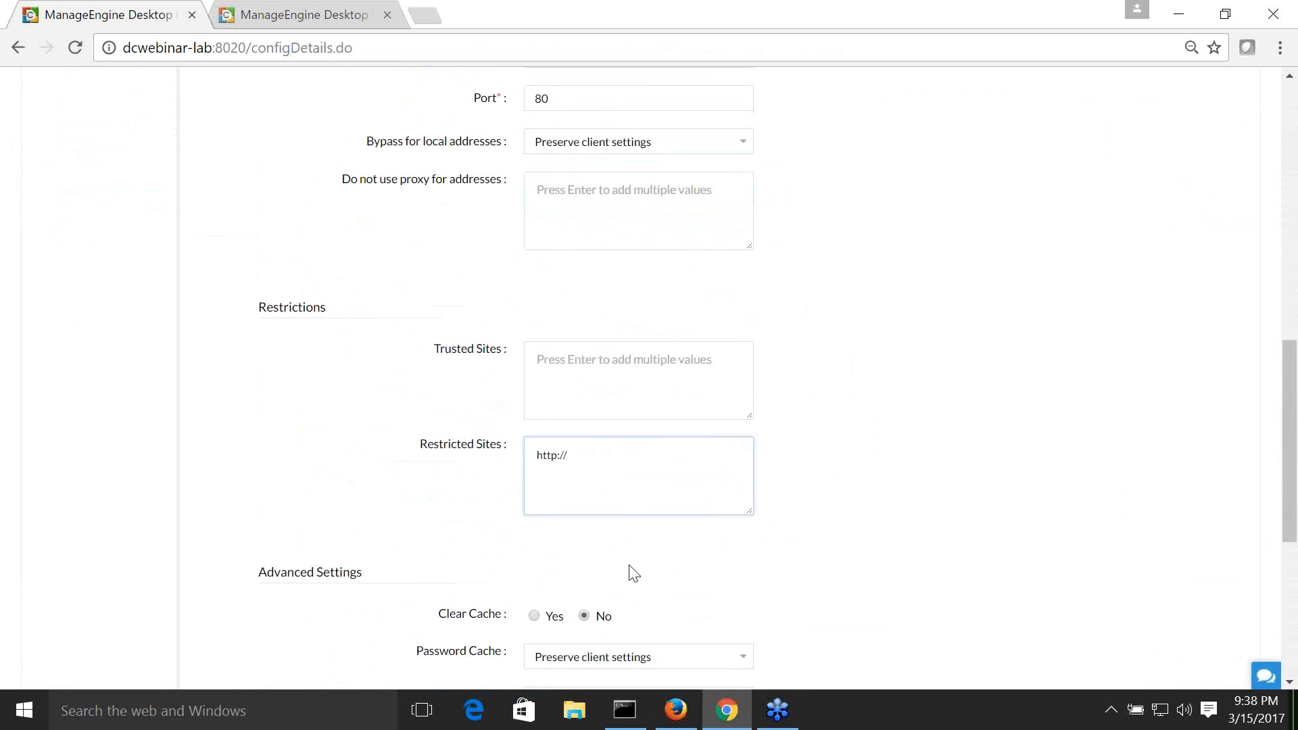
Step: Examine the collection's Display wallpaper settings and open its Drive Mapping configuration
{"action": "scroll", "coordinate": [633, 574], "scroll_direction": "up", "scroll_amount": 12}
{"action": "left_click", "coordinate": [54, 298]}
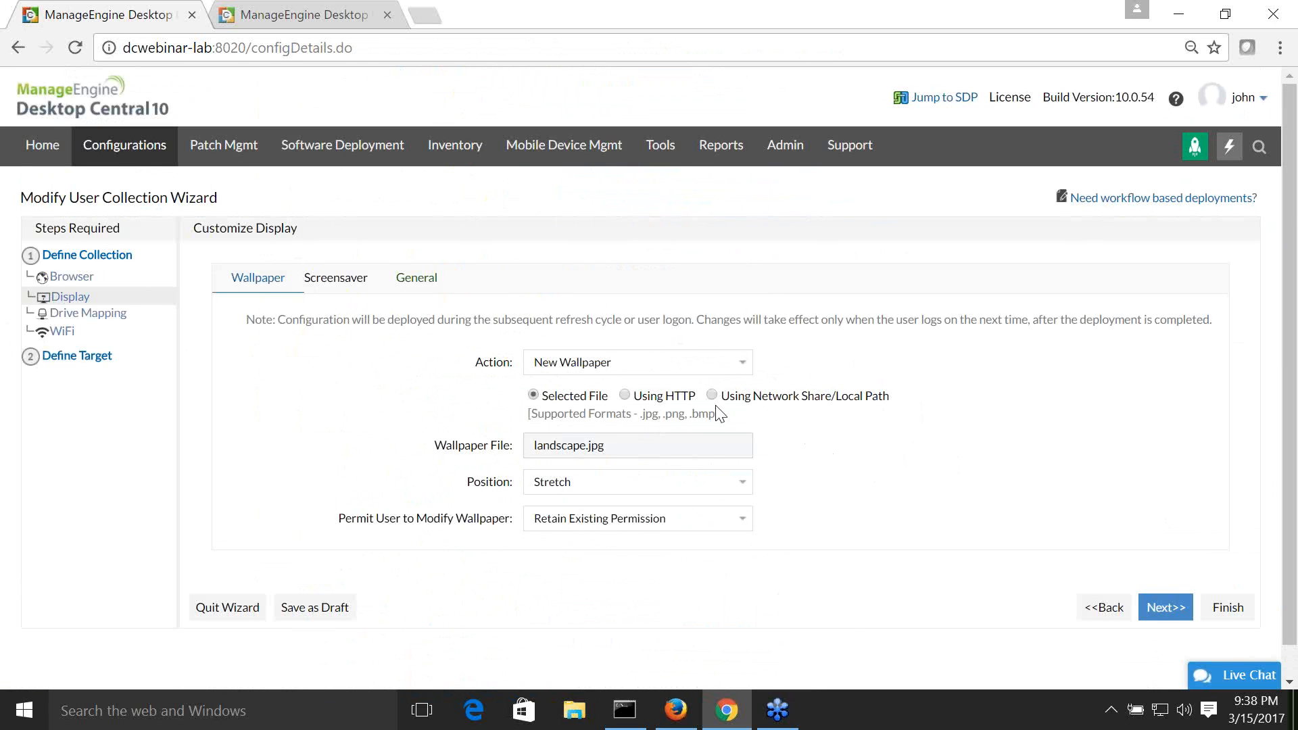
{"action": "scroll", "coordinate": [884, 441], "scroll_direction": "down", "scroll_amount": 1}
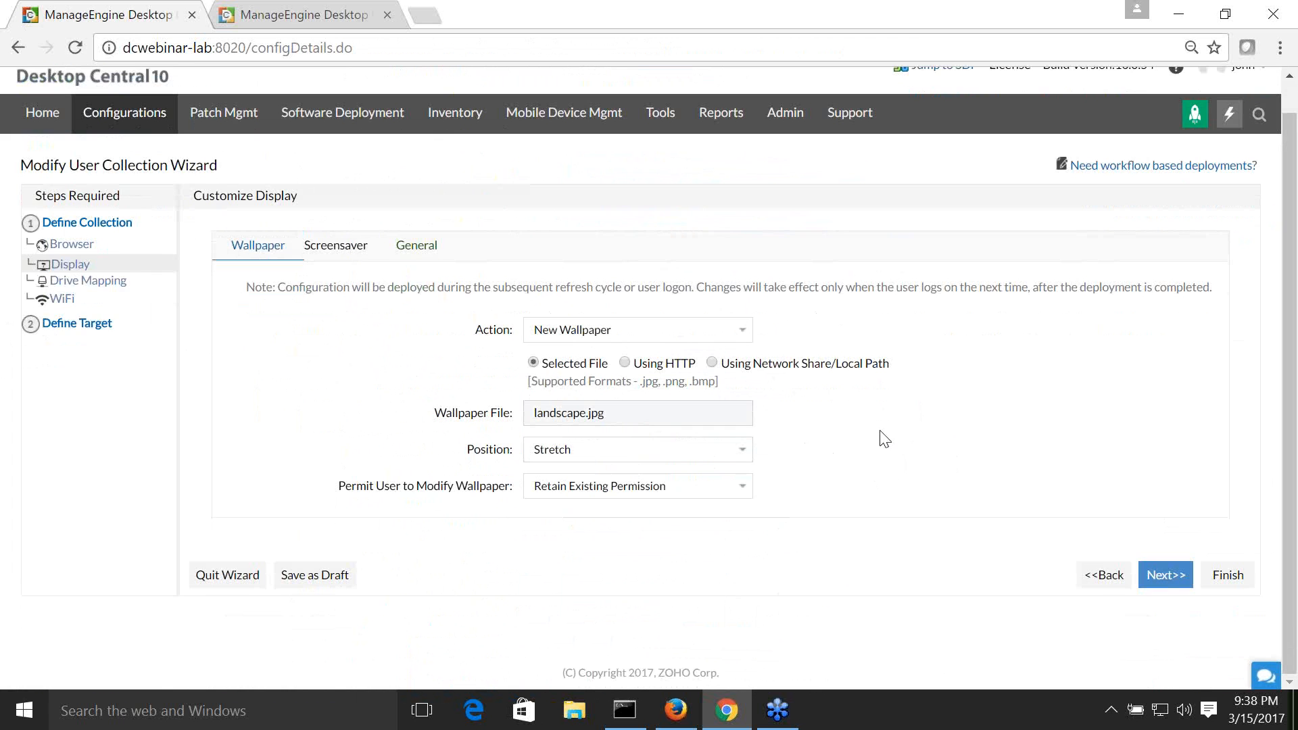
{"action": "left_click", "coordinate": [74, 282]}
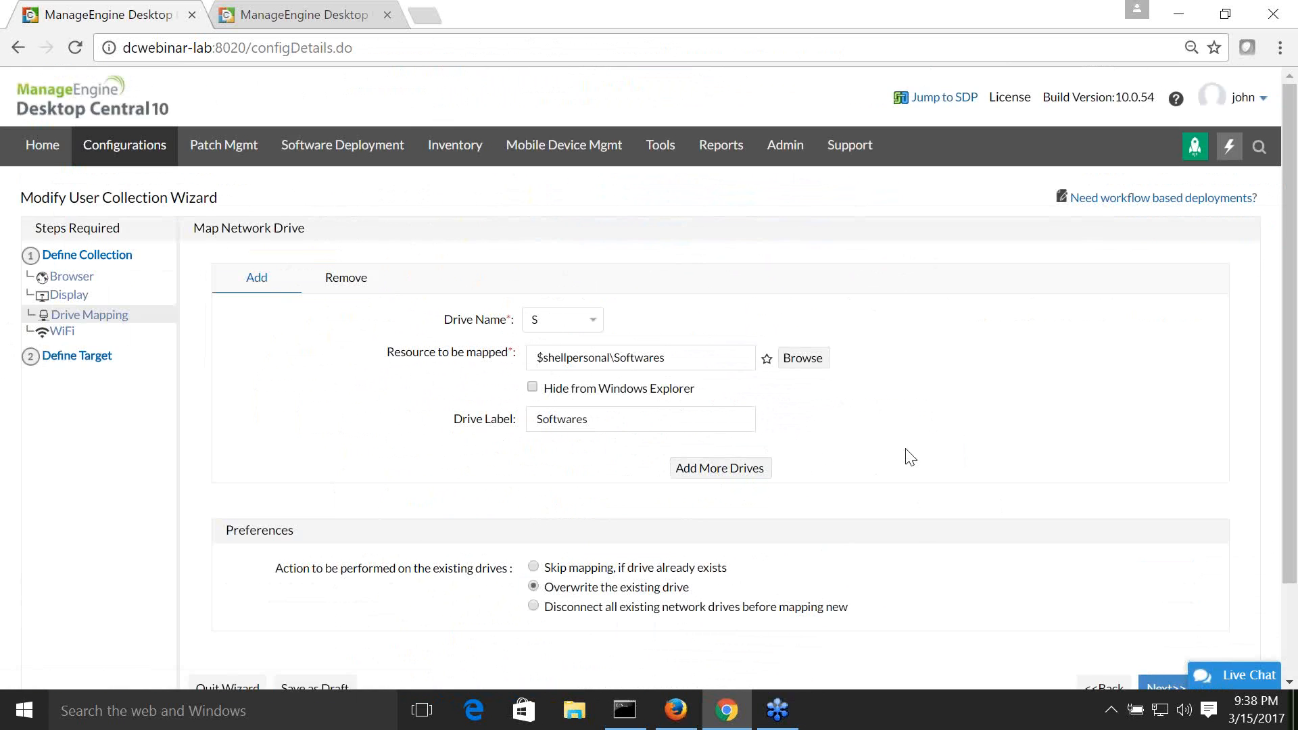
Step: Examine the collection's Drive Mapping settings, including the mapped resource path and the action for existing drives
{"action": "scroll", "coordinate": [910, 458], "scroll_direction": "down", "scroll_amount": 2}
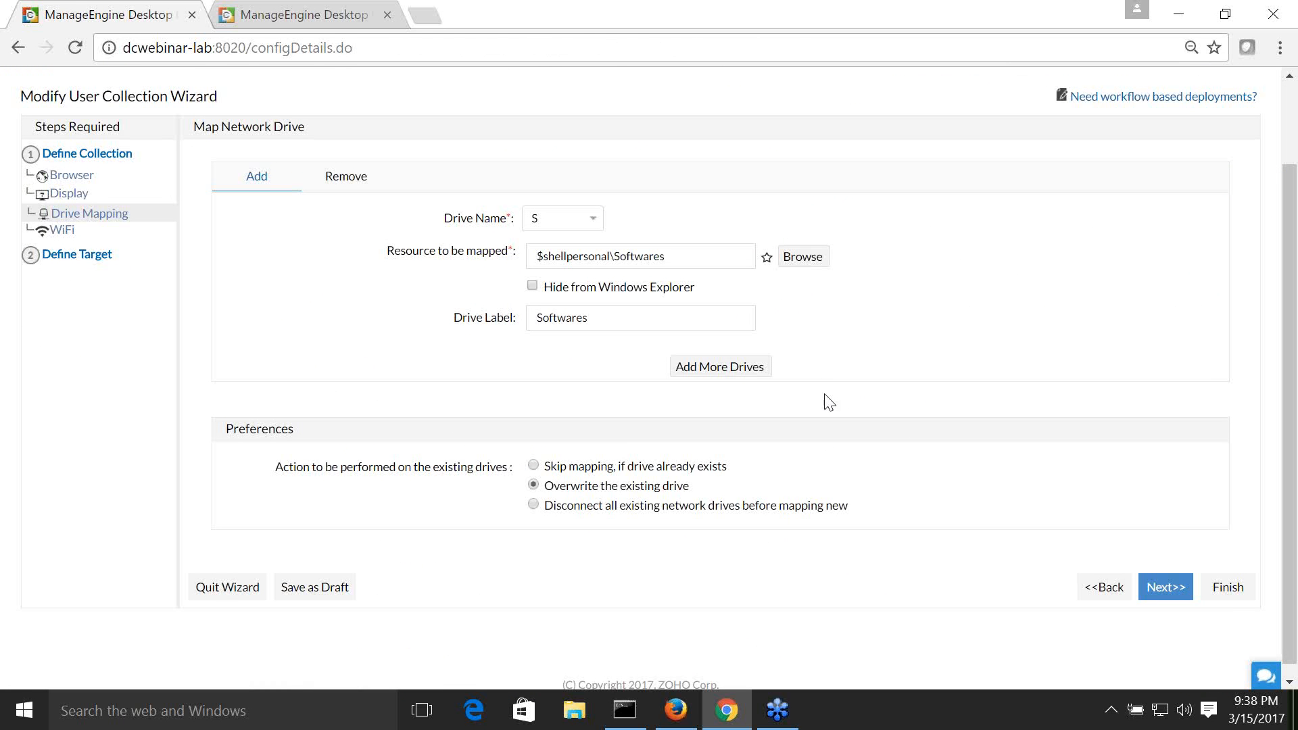
{"action": "left_click_drag", "start_coordinate": [699, 259], "coordinate": [525, 261]}
{"action": "left_click", "coordinate": [1050, 426]}
{"action": "scroll", "coordinate": [892, 514], "scroll_direction": "down", "scroll_amount": 1}
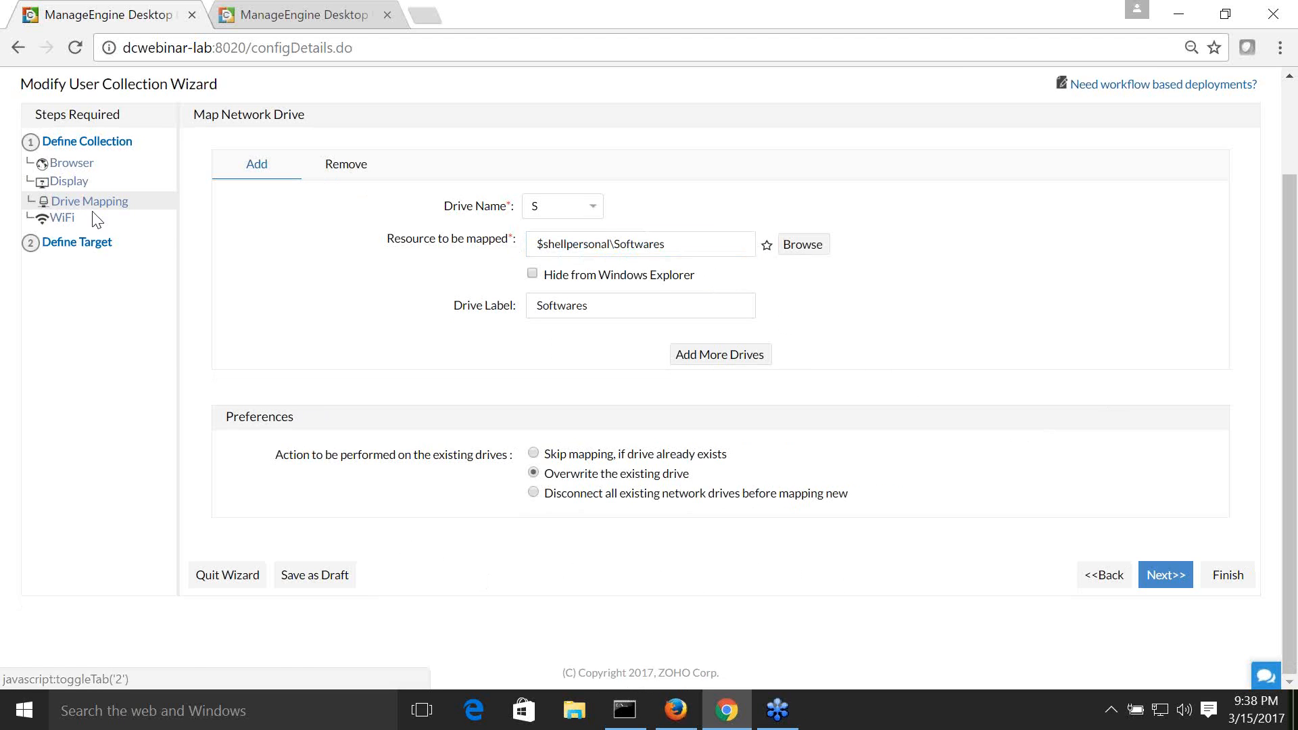
Step: Examine the collection's WiFi settings and its target's remote office and domain choices
{"action": "left_click", "coordinate": [62, 221]}
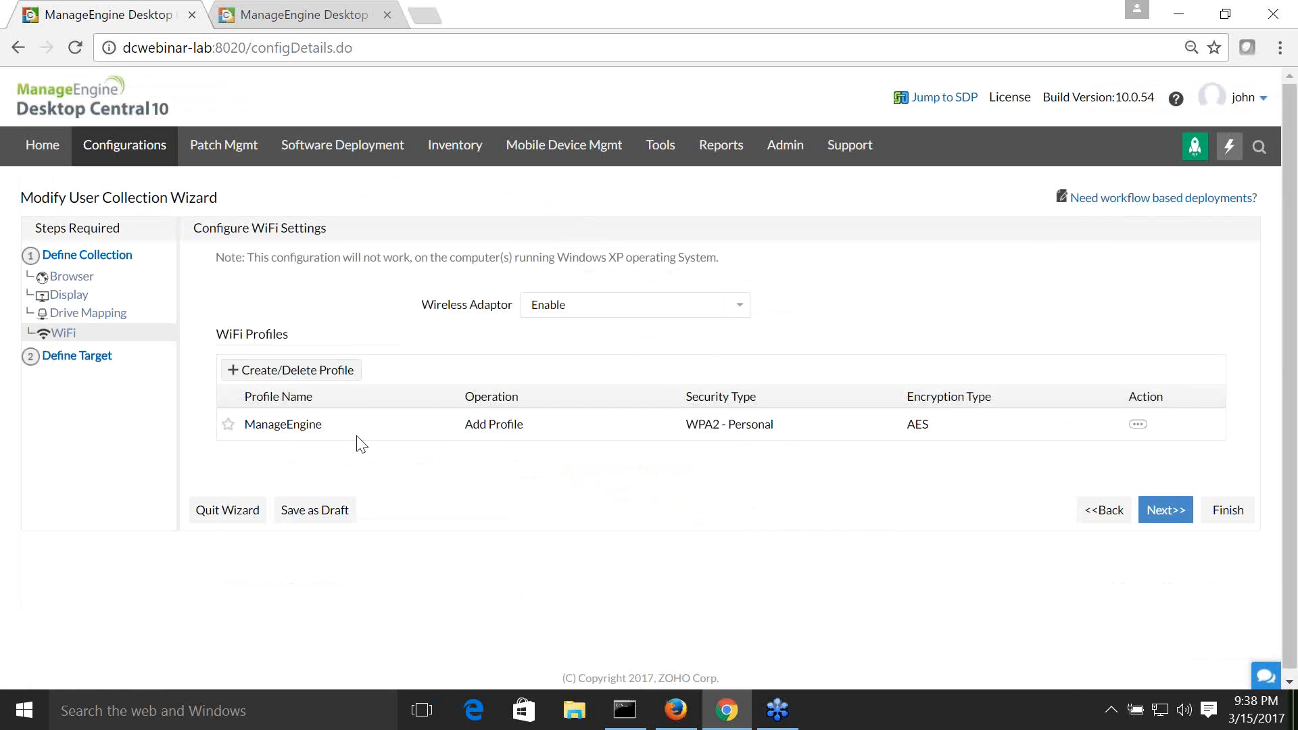
{"action": "left_click", "coordinate": [75, 359]}
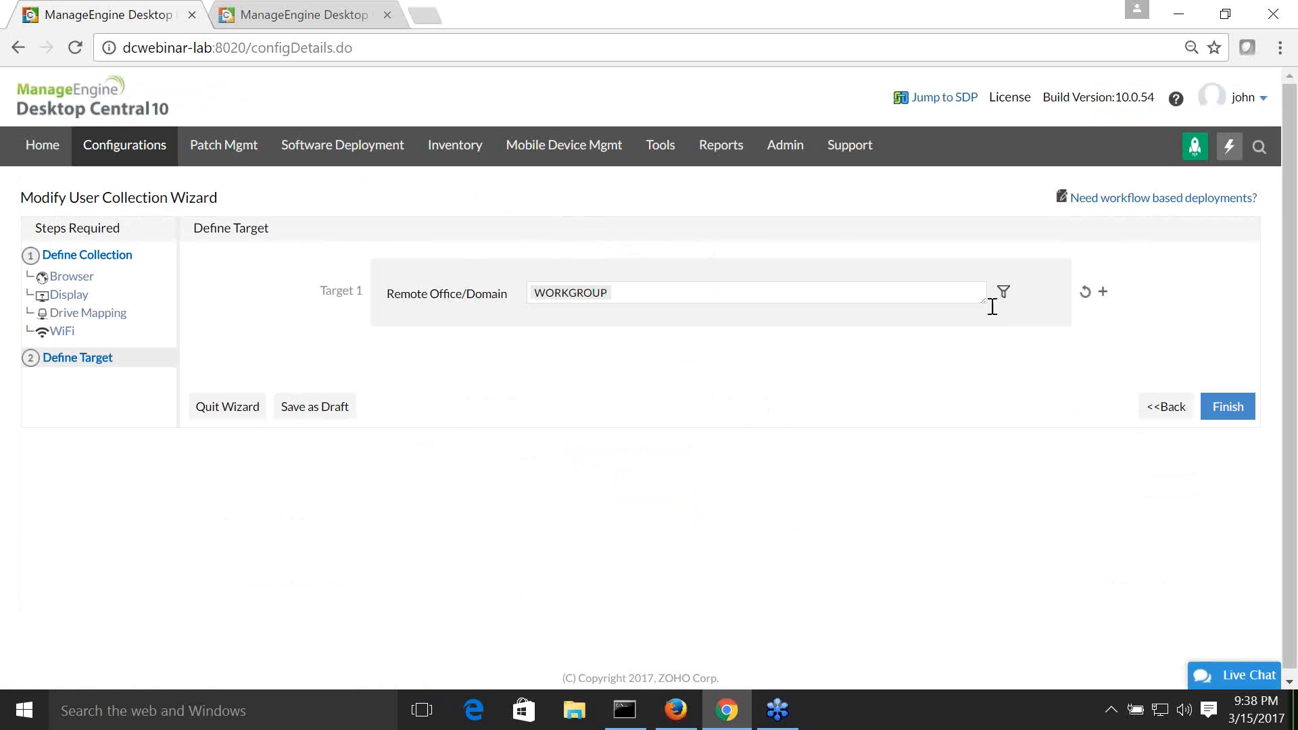
{"action": "left_click", "coordinate": [931, 295]}
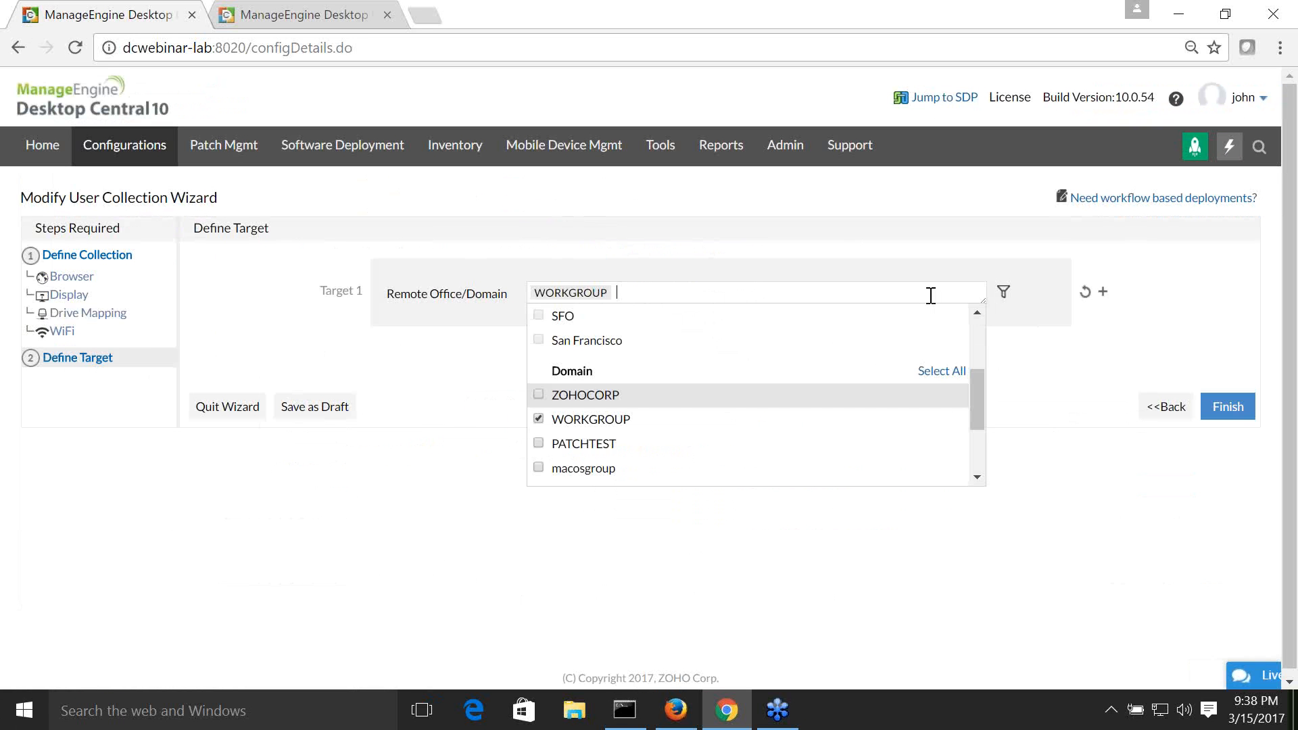
{"action": "left_click", "coordinate": [460, 418]}
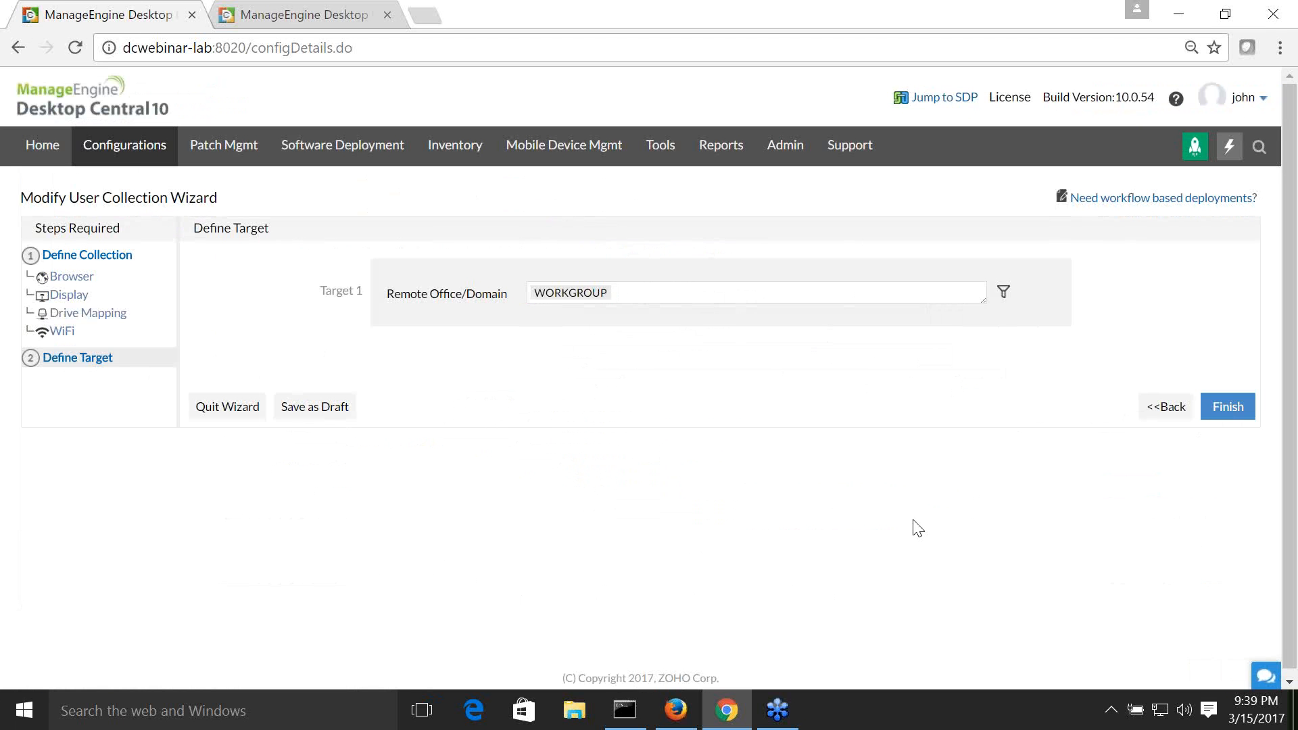
Step: Return to the list of all configurations and examine their categories, types and deployment statuses
{"action": "left_click", "coordinate": [131, 147]}
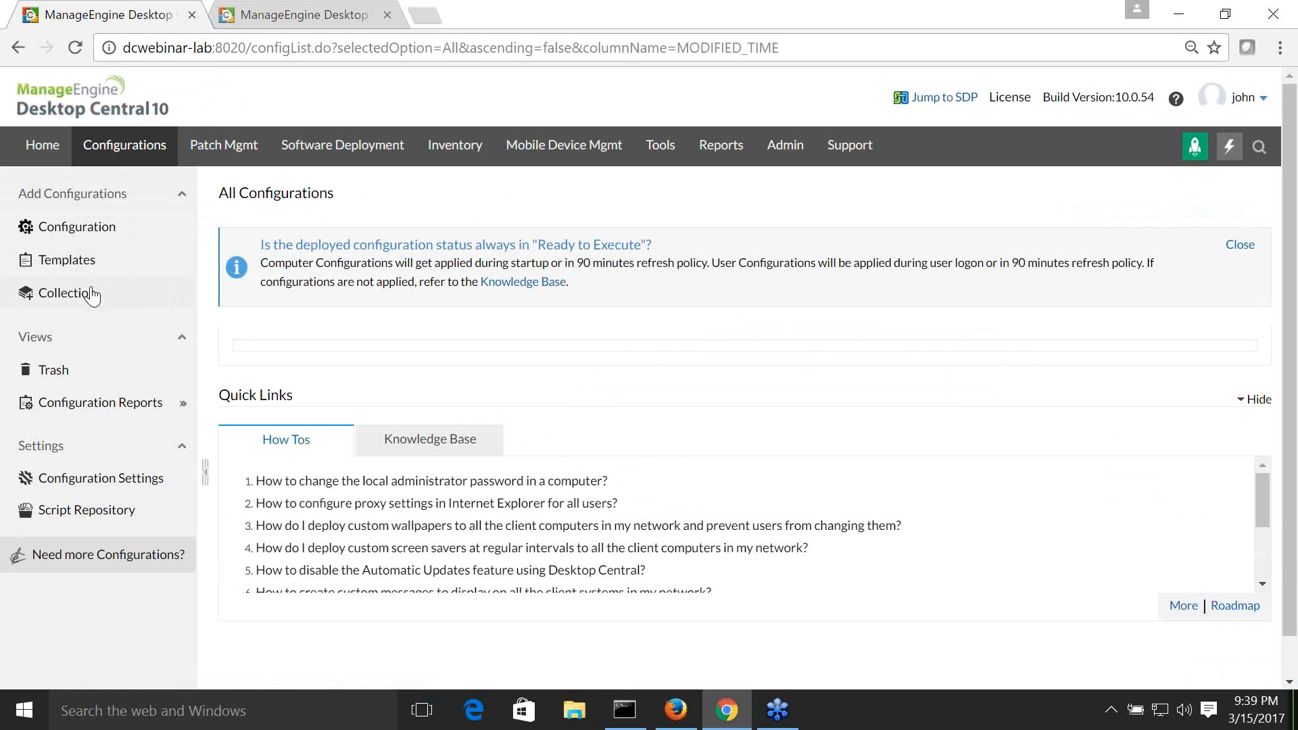
{"action": "left_click", "coordinate": [411, 380]}
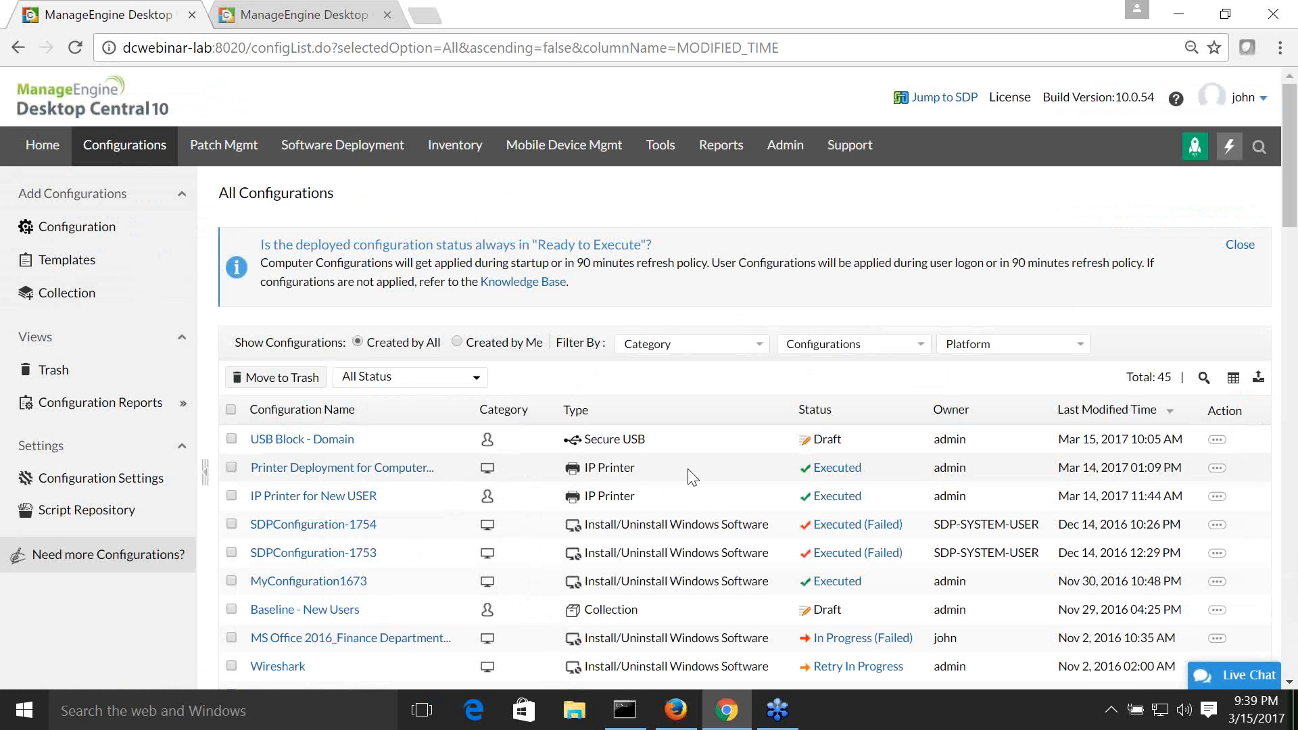
{"action": "scroll", "coordinate": [693, 477], "scroll_direction": "down", "scroll_amount": 1}
{"action": "scroll", "coordinate": [693, 477], "scroll_direction": "down", "scroll_amount": 3}
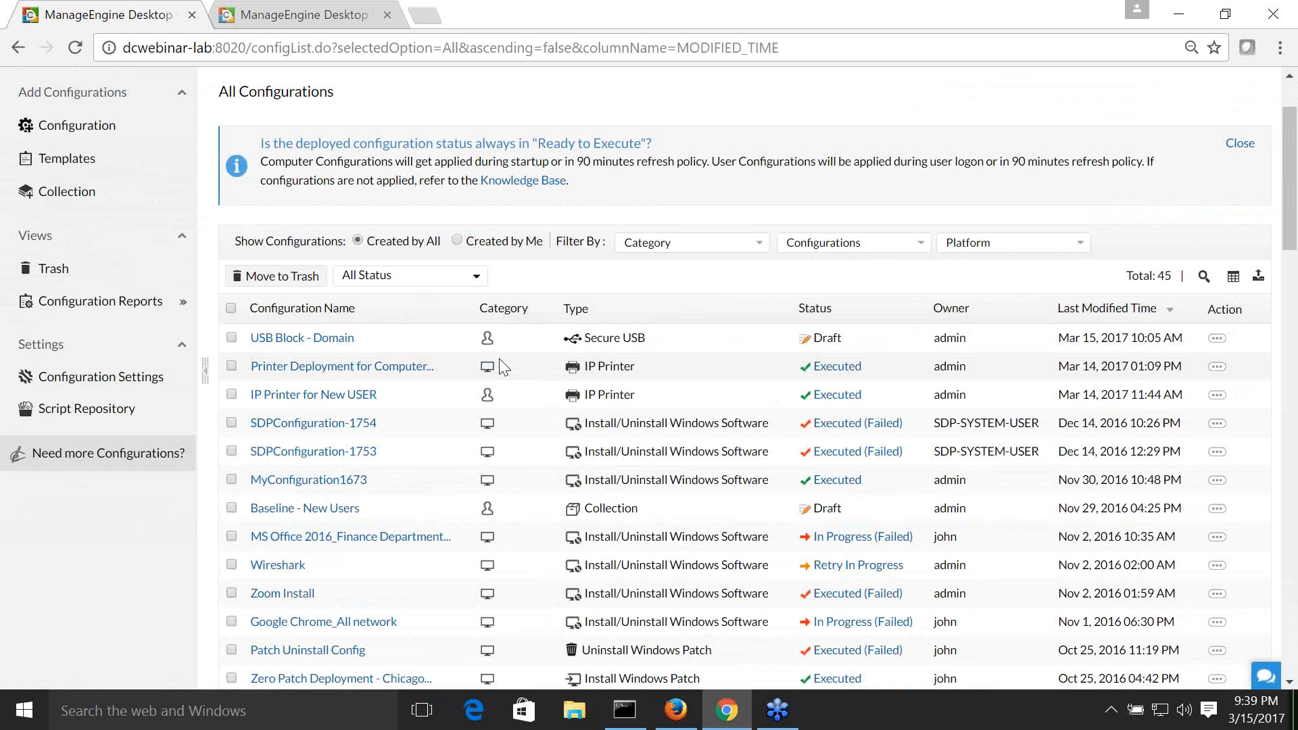
{"action": "double_click", "coordinate": [490, 340]}
{"action": "scroll", "coordinate": [354, 477], "scroll_direction": "up", "scroll_amount": 2}
Step: Open the configuration templates, view the USB Security category, and return to showing all categories
{"action": "left_click", "coordinate": [68, 260]}
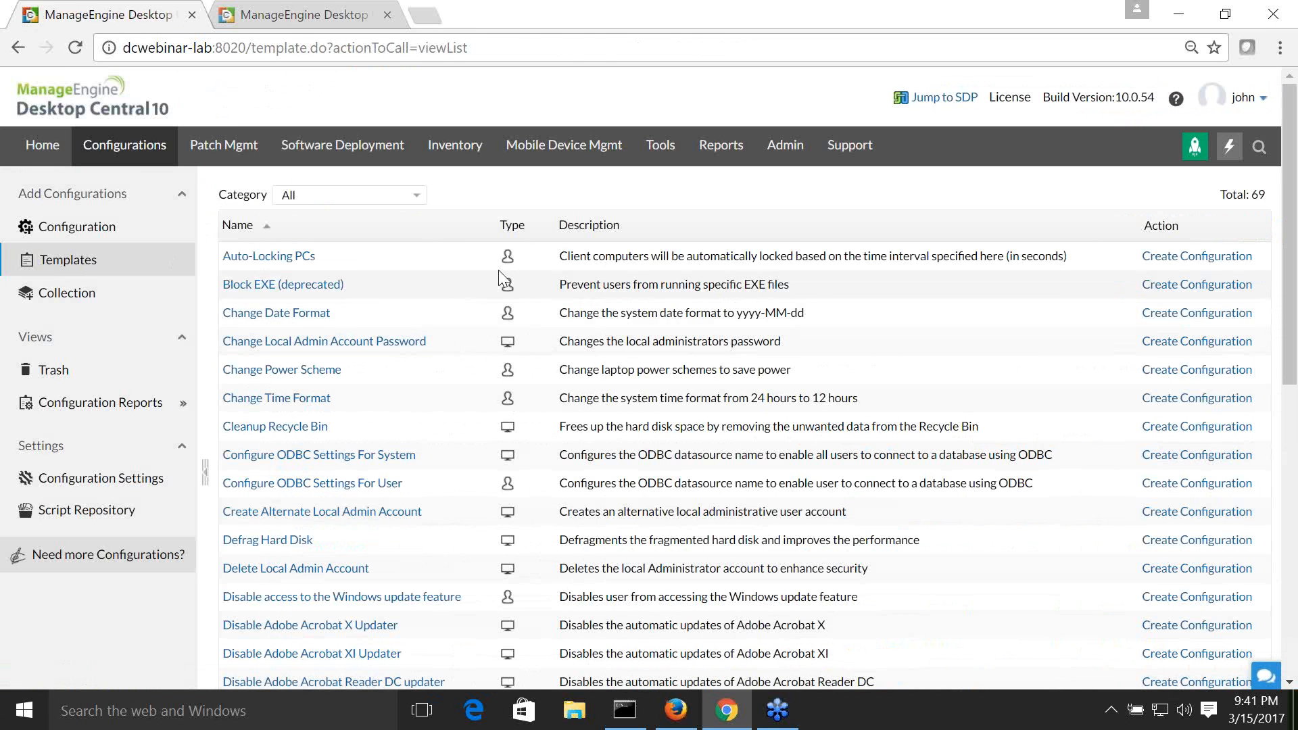
{"action": "left_click", "coordinate": [417, 196]}
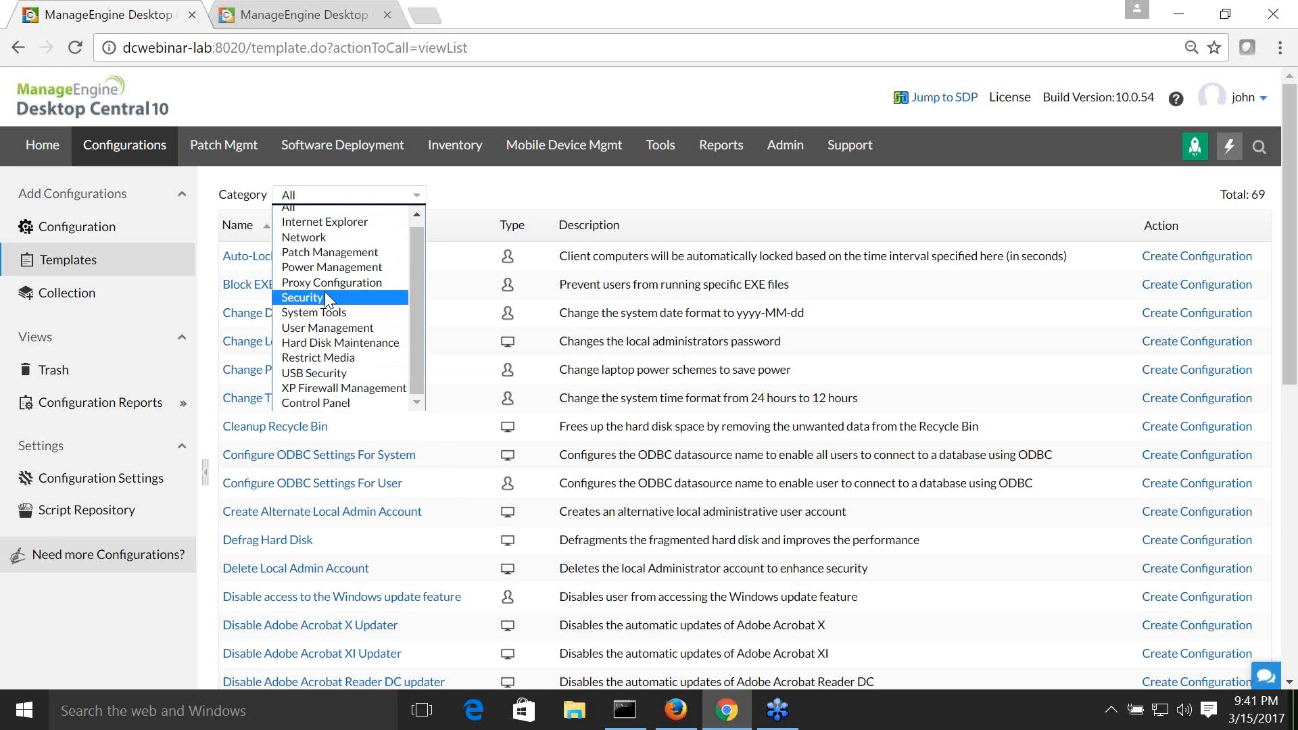
{"action": "left_click", "coordinate": [316, 372]}
{"action": "left_click", "coordinate": [351, 196]}
{"action": "left_click", "coordinate": [354, 209]}
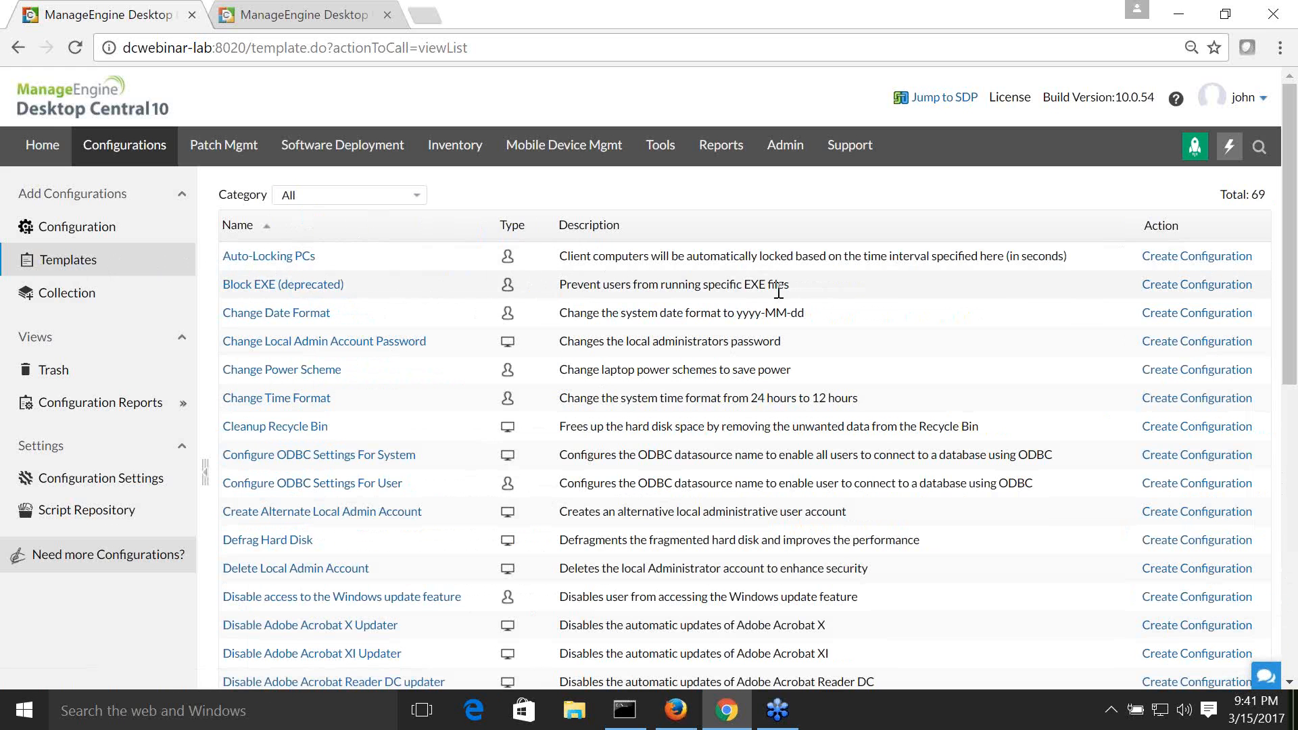
Step: Create a configuration from the Auto-Locking PCs template and set its ScreenSaveTimeout registry value data to 45
{"action": "left_click", "coordinate": [1169, 259]}
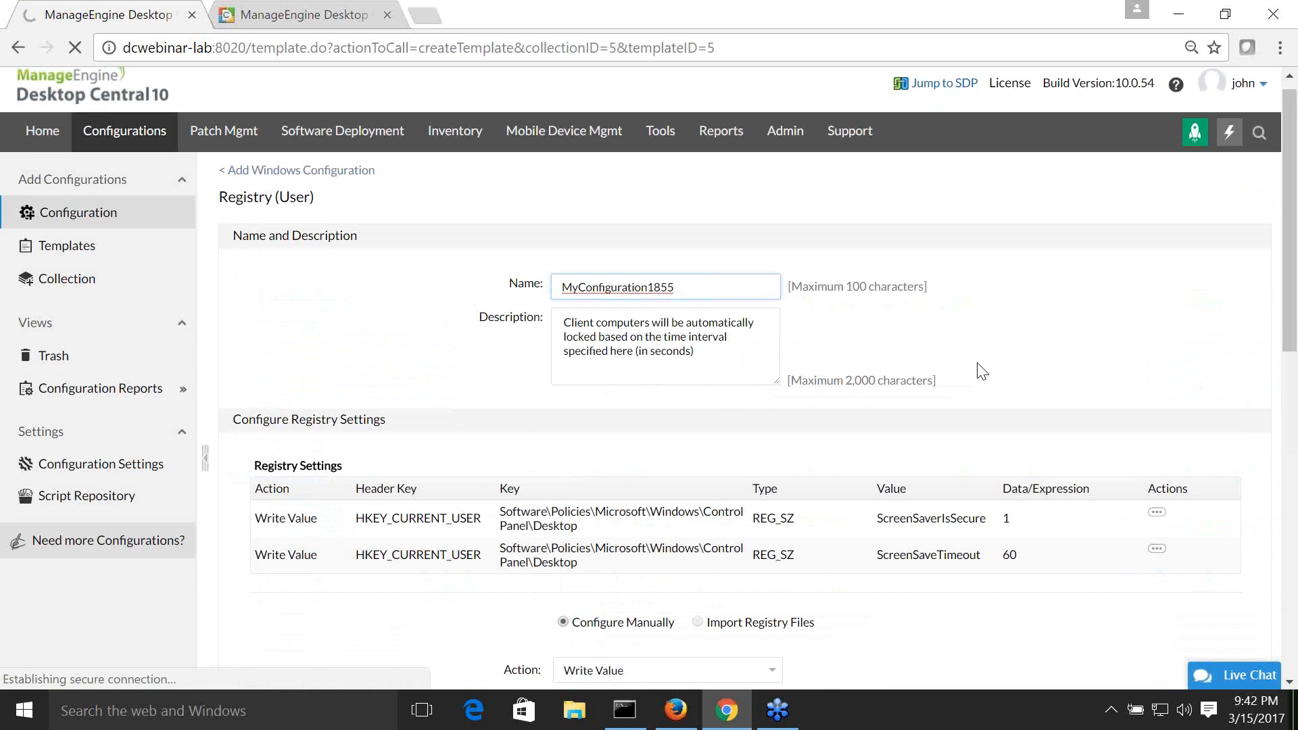
{"action": "scroll", "coordinate": [982, 371], "scroll_direction": "down", "scroll_amount": 4}
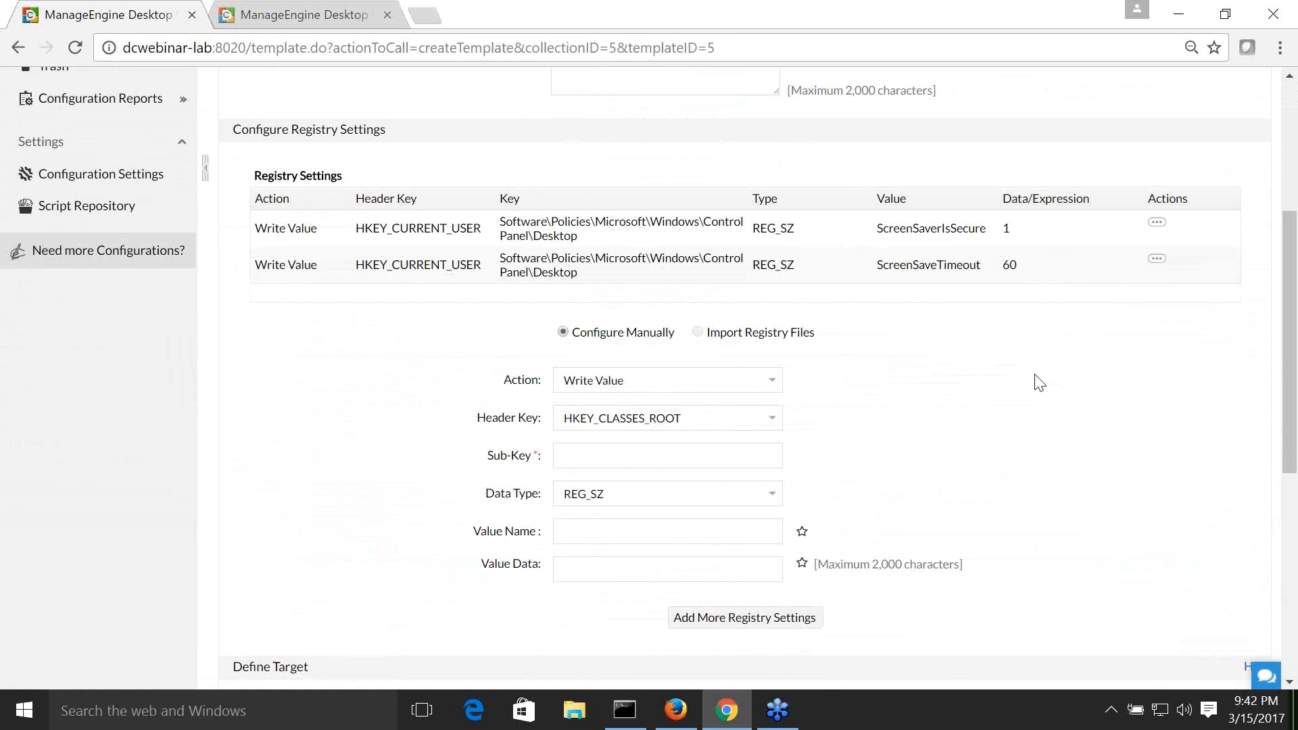
{"action": "left_click", "coordinate": [1156, 259]}
{"action": "left_click", "coordinate": [1063, 258]}
{"action": "left_click_drag", "start_coordinate": [592, 574], "coordinate": [565, 576]}
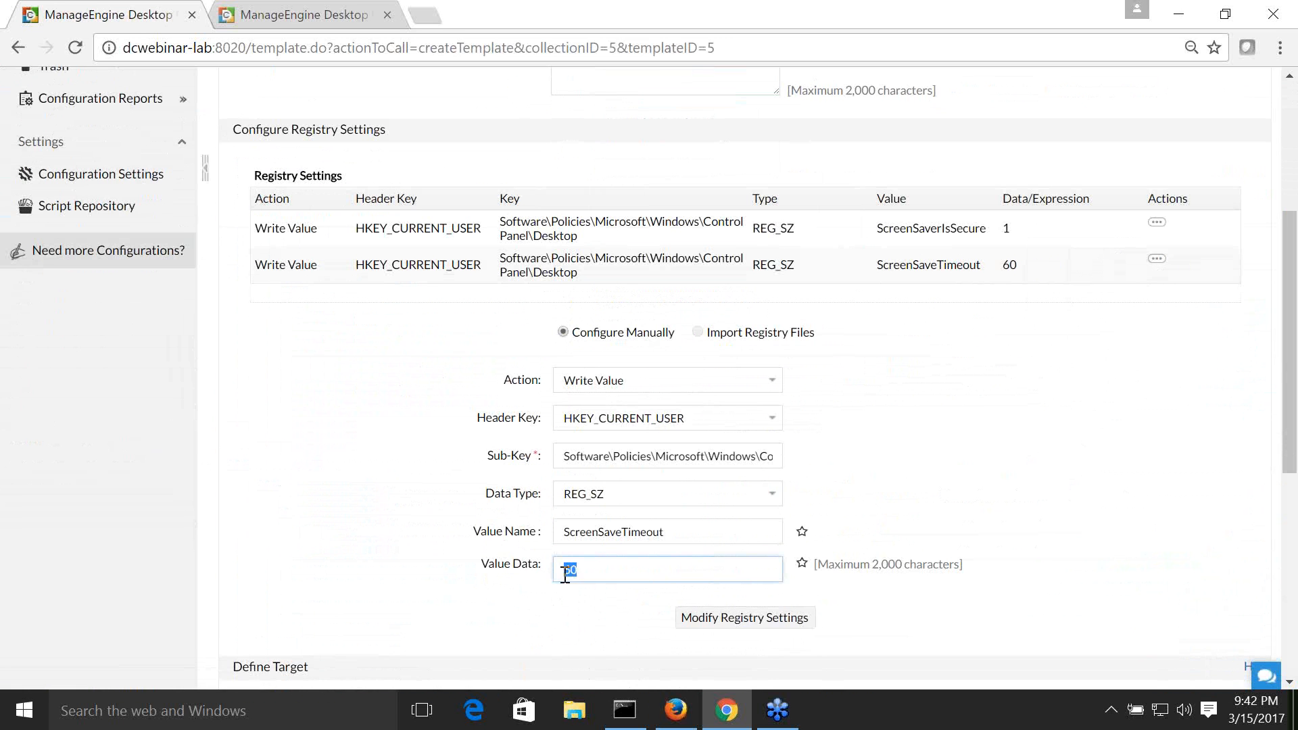
{"action": "type", "text": "45"}
{"action": "left_click", "coordinate": [757, 617]}
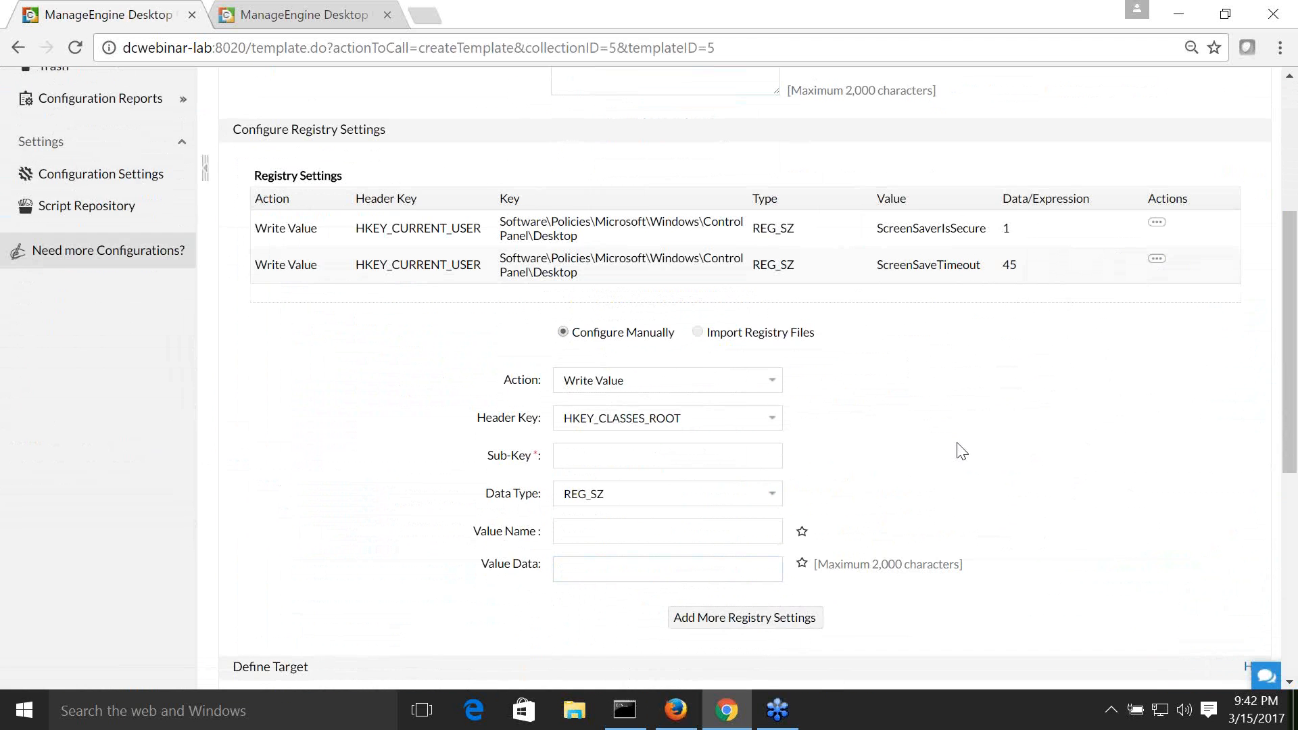
Step: Review the configuration's registry, target and execution settings, and enable applying it at every logon
{"action": "scroll", "coordinate": [961, 451], "scroll_direction": "up", "scroll_amount": 2}
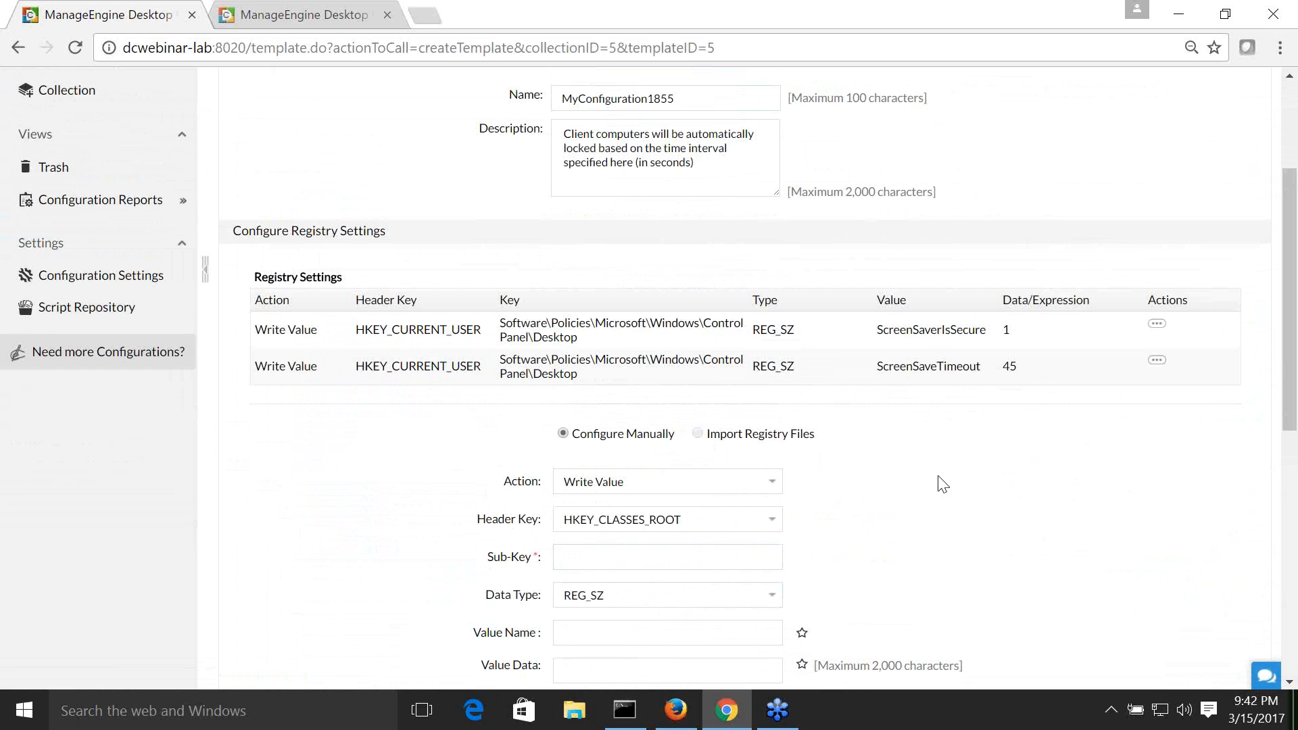
{"action": "scroll", "coordinate": [958, 476], "scroll_direction": "down", "scroll_amount": 1}
{"action": "scroll", "coordinate": [961, 485], "scroll_direction": "down", "scroll_amount": 4}
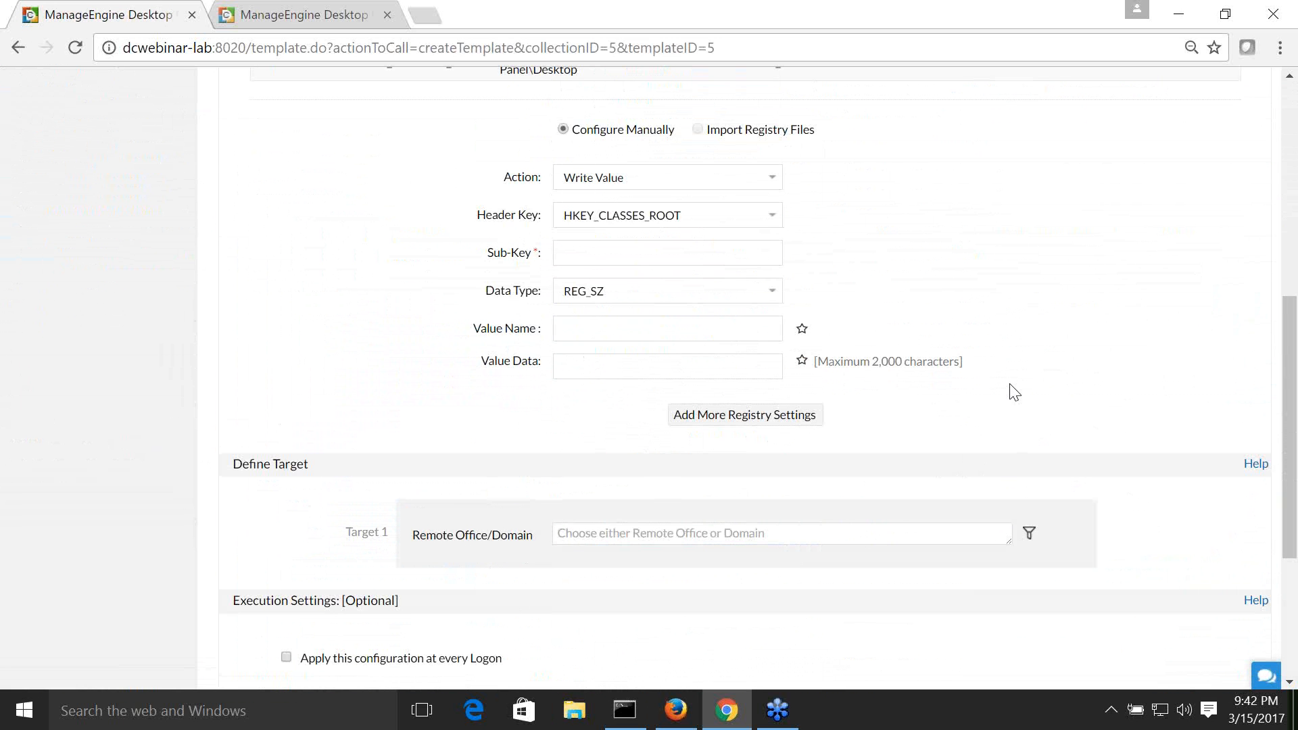
{"action": "scroll", "coordinate": [1014, 392], "scroll_direction": "down", "scroll_amount": 3}
{"action": "scroll", "coordinate": [1014, 392], "scroll_direction": "down", "scroll_amount": 1}
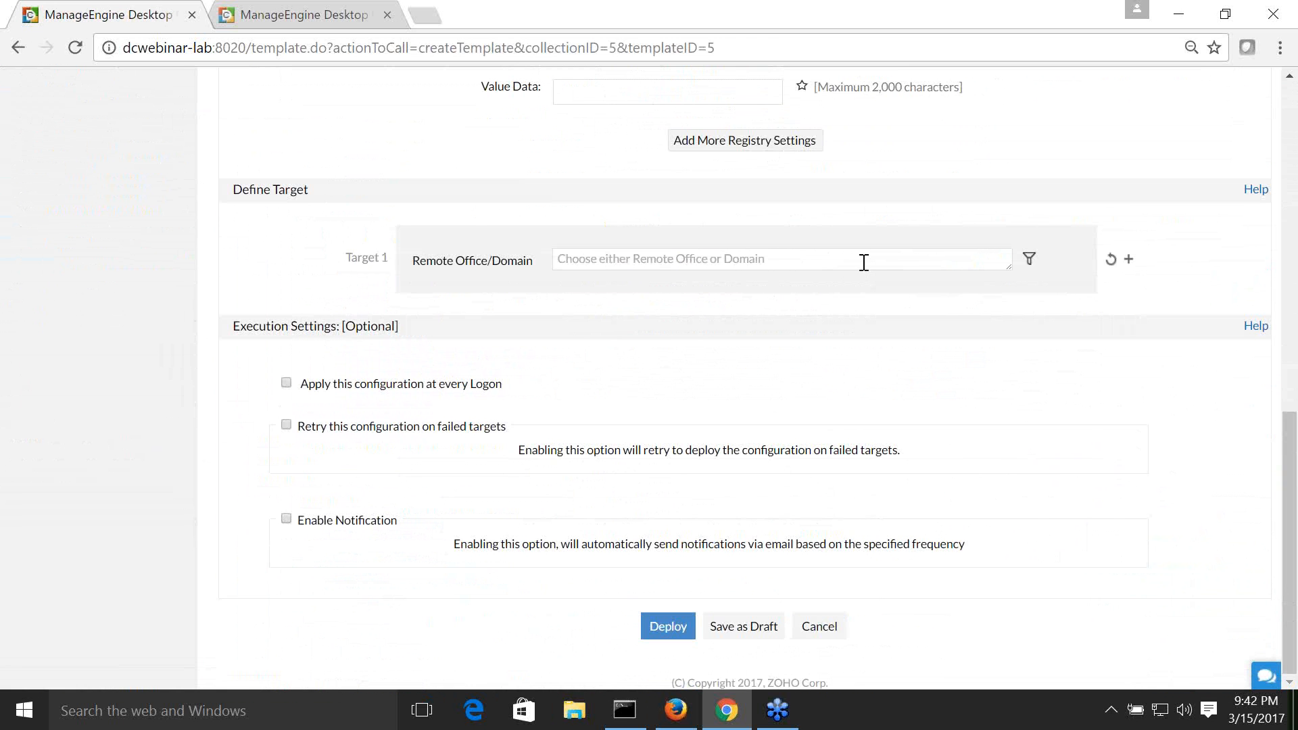
{"action": "left_click", "coordinate": [286, 383]}
{"action": "scroll", "coordinate": [1031, 560], "scroll_direction": "up", "scroll_amount": 3}
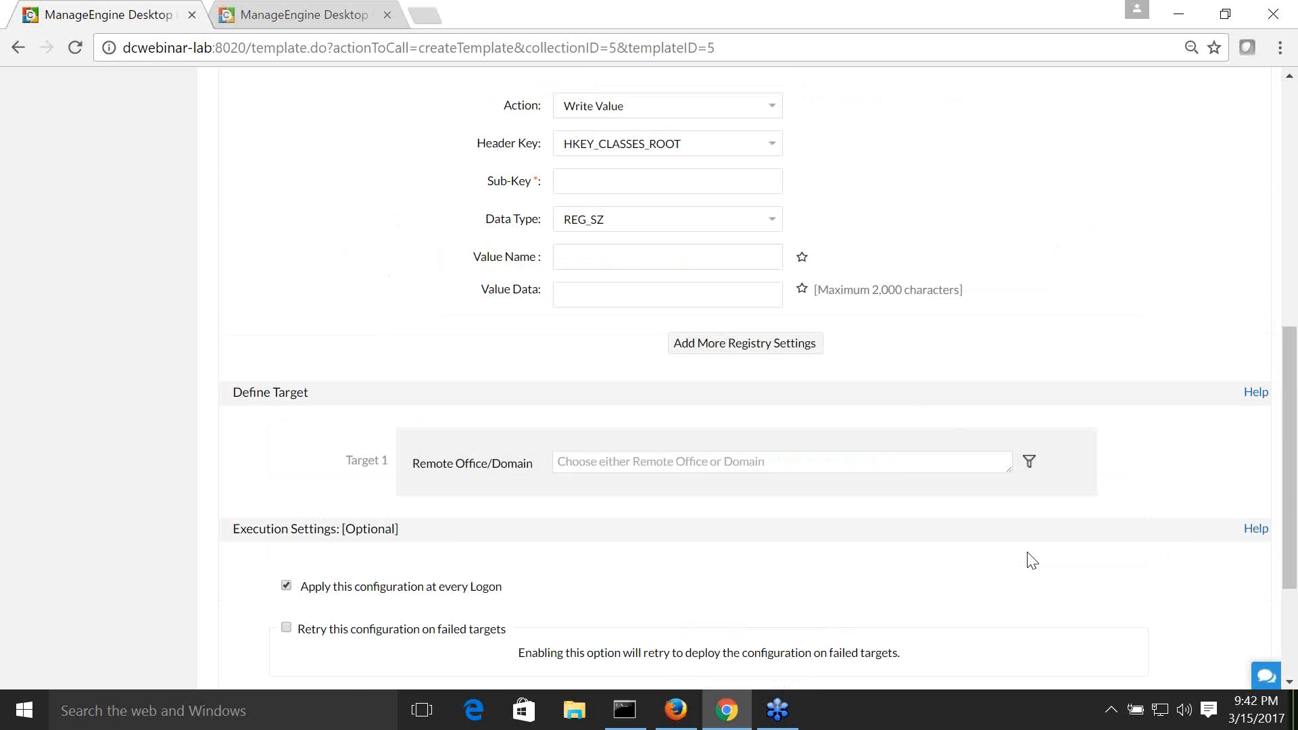
{"action": "scroll", "coordinate": [1031, 559], "scroll_direction": "up", "scroll_amount": 1}
{"action": "scroll", "coordinate": [1031, 559], "scroll_direction": "up", "scroll_amount": 3}
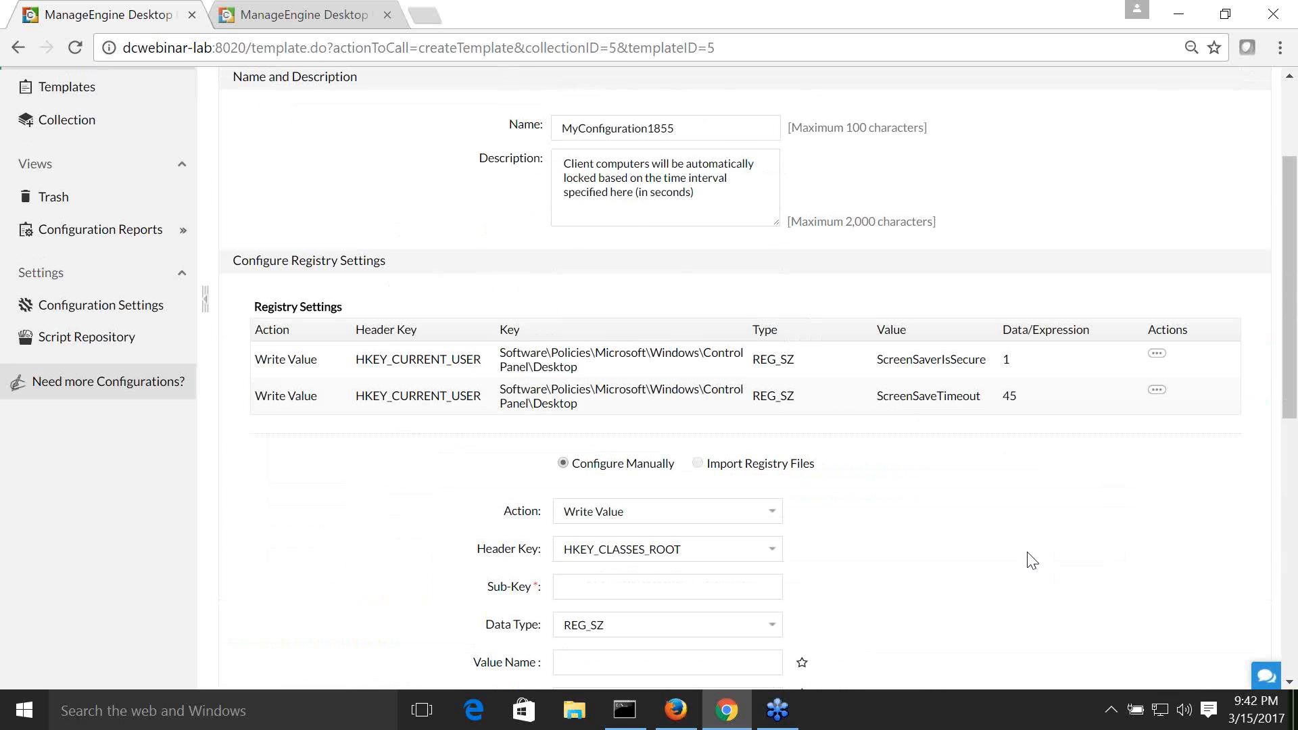
{"action": "scroll", "coordinate": [1032, 561], "scroll_direction": "up", "scroll_amount": 1}
{"action": "scroll", "coordinate": [1032, 561], "scroll_direction": "up", "scroll_amount": 2}
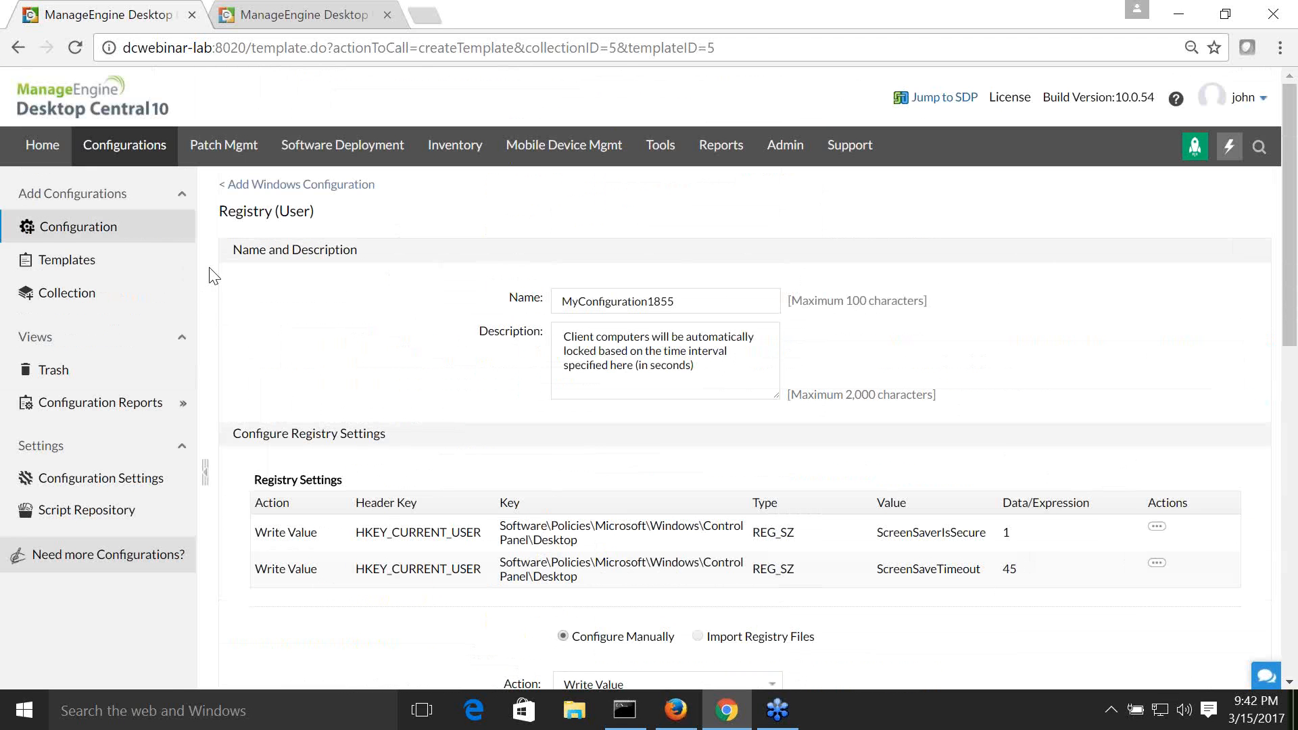
Step: Leave the template-based configuration, open the Script Repository, and examine its platform filter options
{"action": "left_click", "coordinate": [71, 261]}
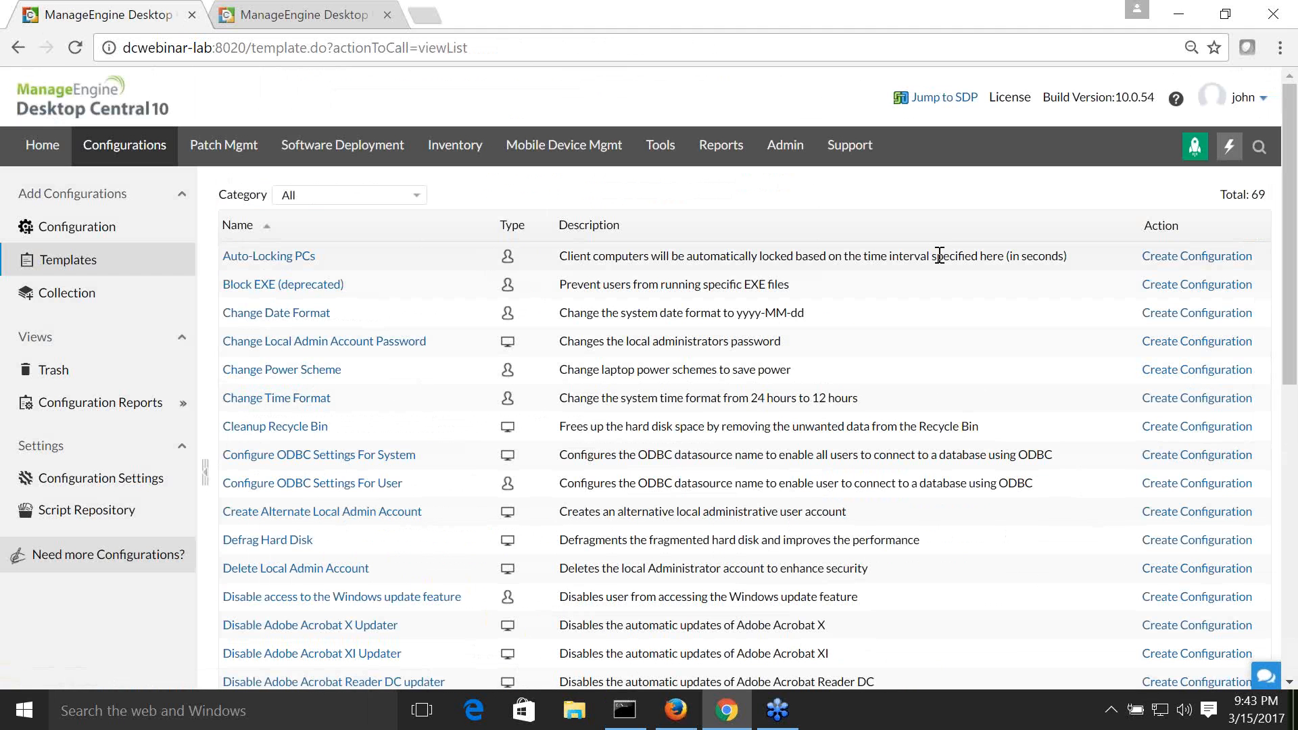
{"action": "left_click", "coordinate": [83, 514]}
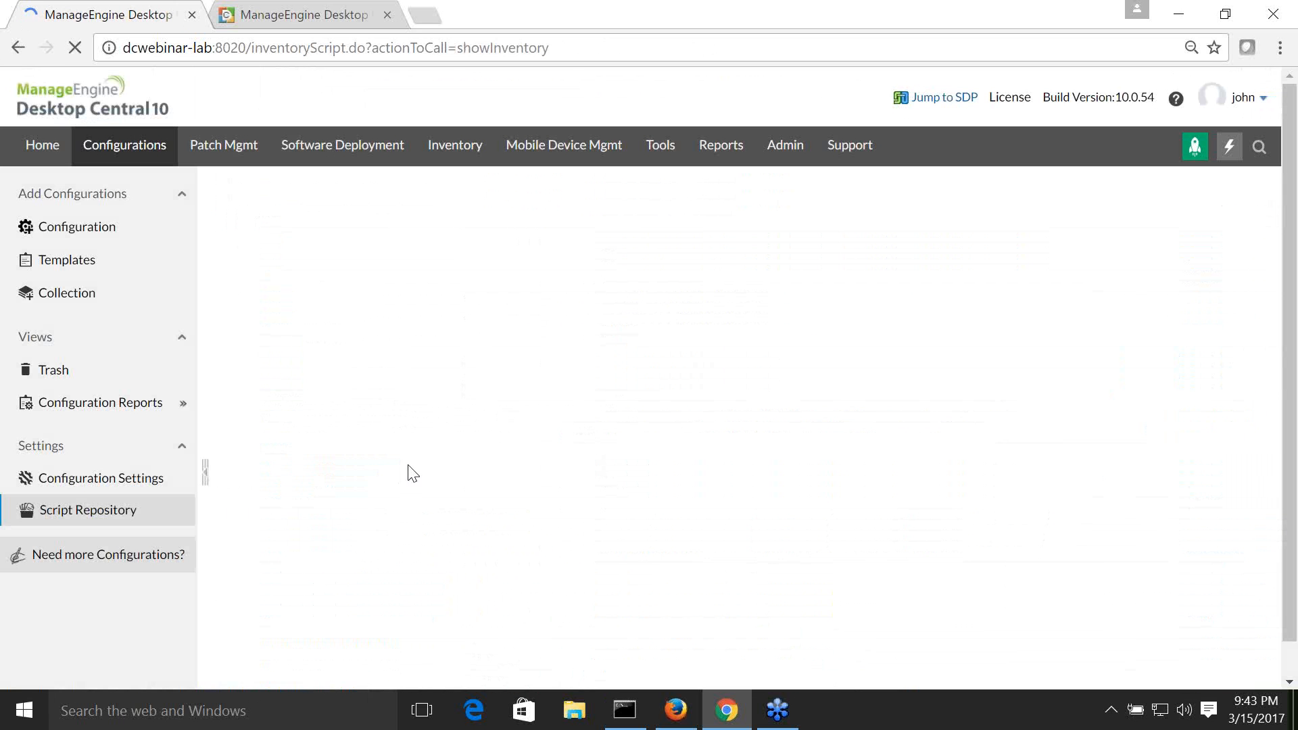
{"action": "left_click", "coordinate": [539, 233]}
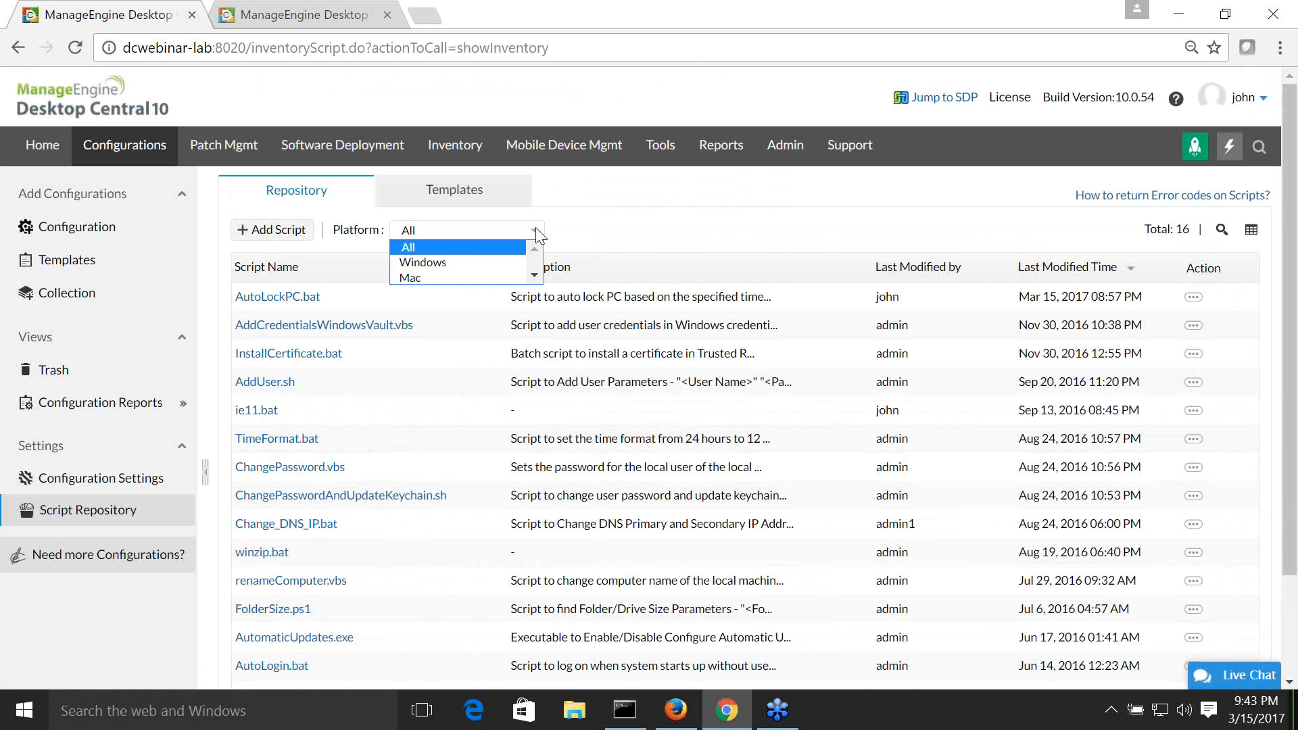
{"action": "left_click", "coordinate": [634, 236]}
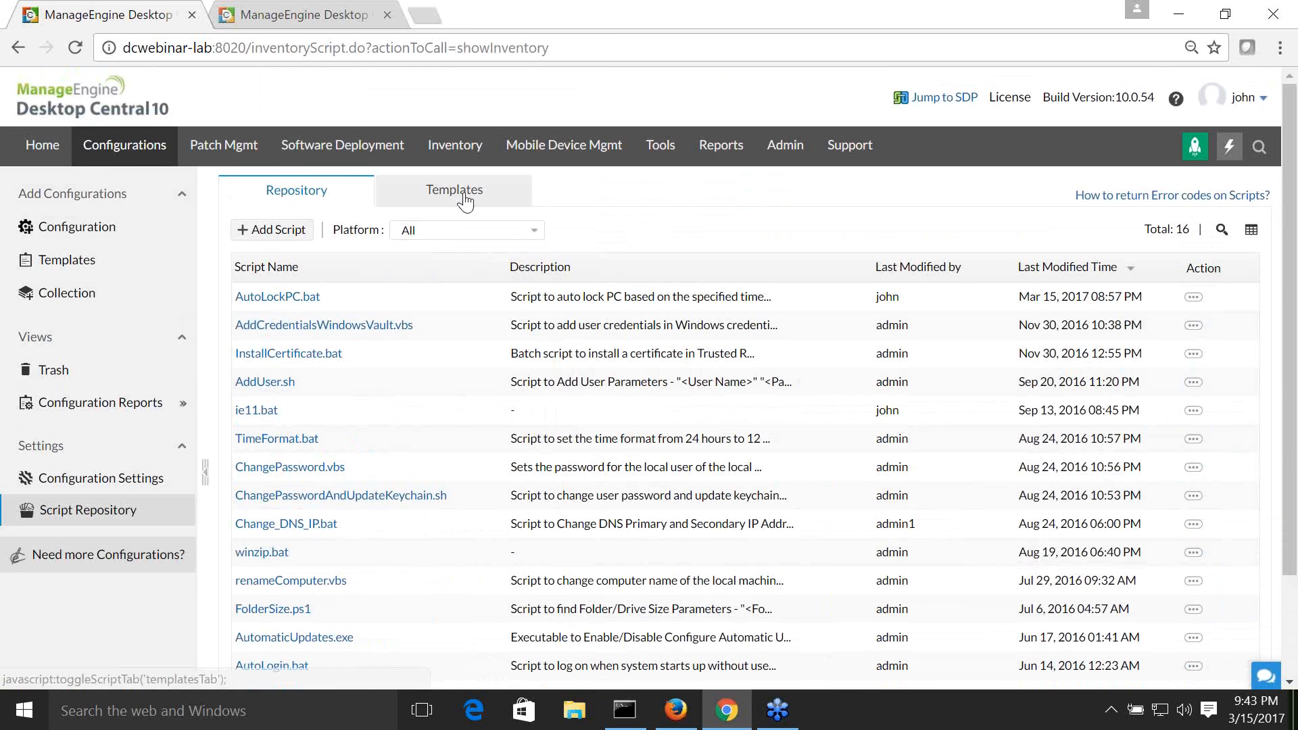
Step: View the AddCredentialsWindowsVault.vbs script template in the repository and open that script for modification
{"action": "left_click", "coordinate": [444, 200]}
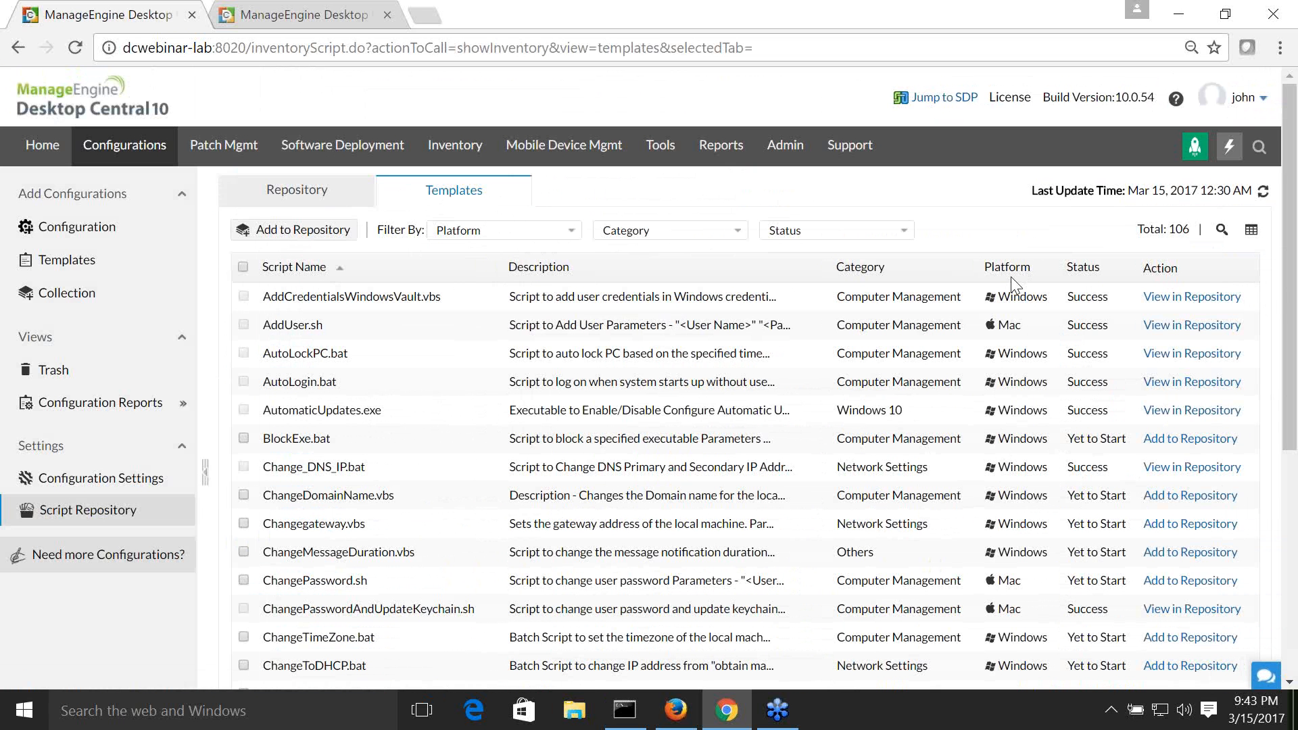
{"action": "left_click", "coordinate": [1173, 299]}
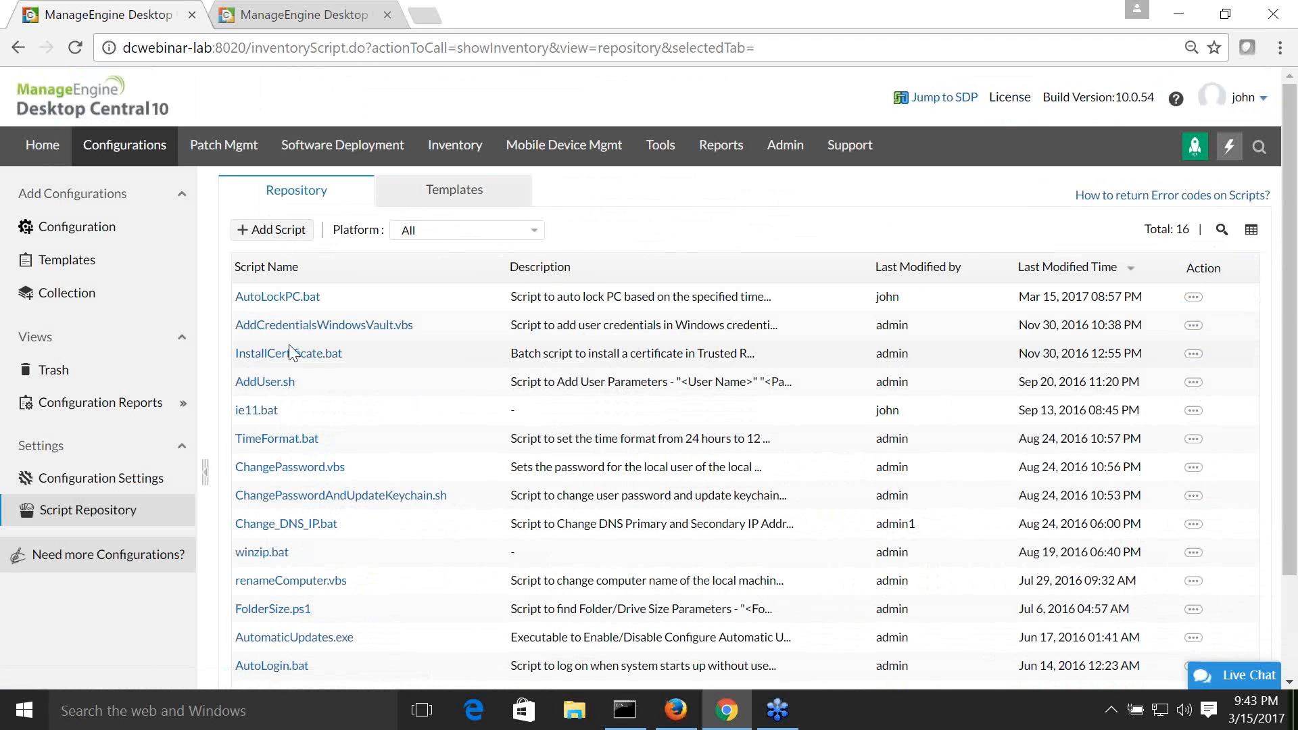
{"action": "left_click", "coordinate": [1193, 325]}
{"action": "left_click", "coordinate": [1032, 329]}
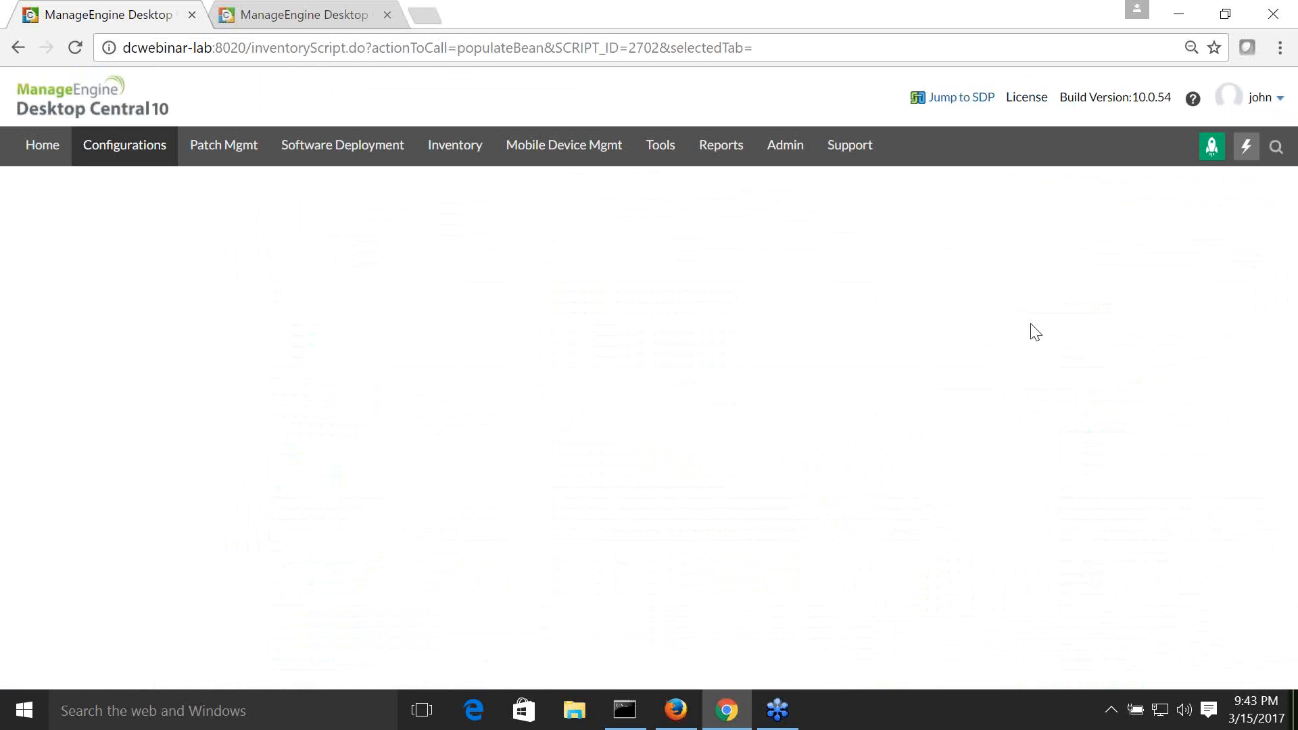
Step: Review the script's arguments, description and editable code, and submit the script modification with its content as is
{"action": "left_click", "coordinate": [727, 294]}
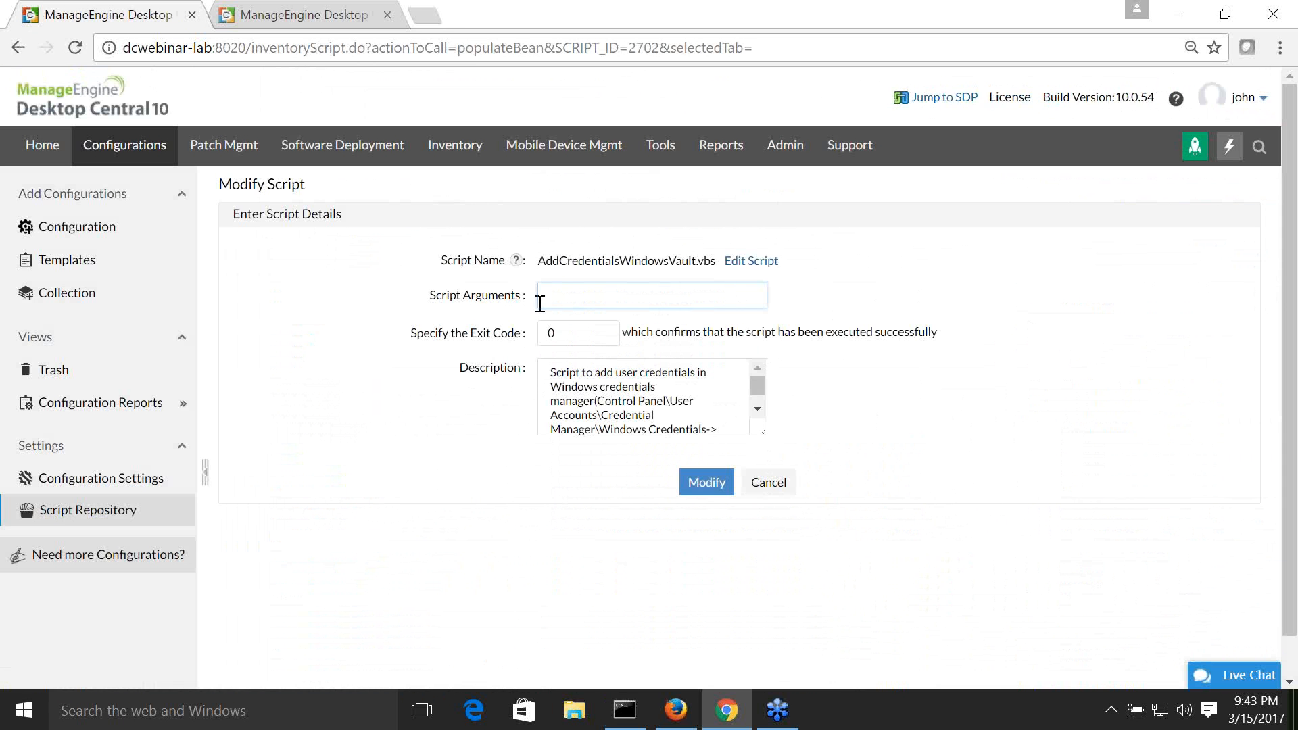
{"action": "left_click_drag", "start_coordinate": [758, 389], "coordinate": [757, 408]}
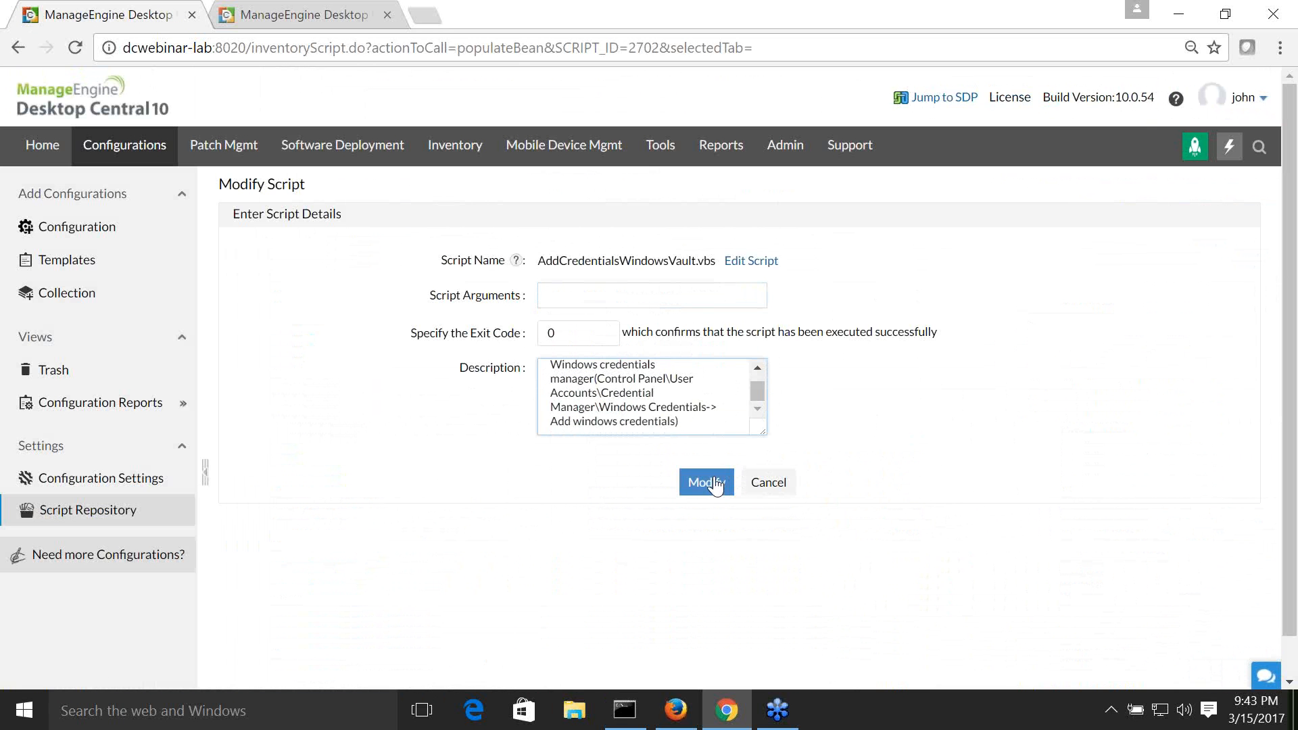
{"action": "left_click", "coordinate": [756, 269]}
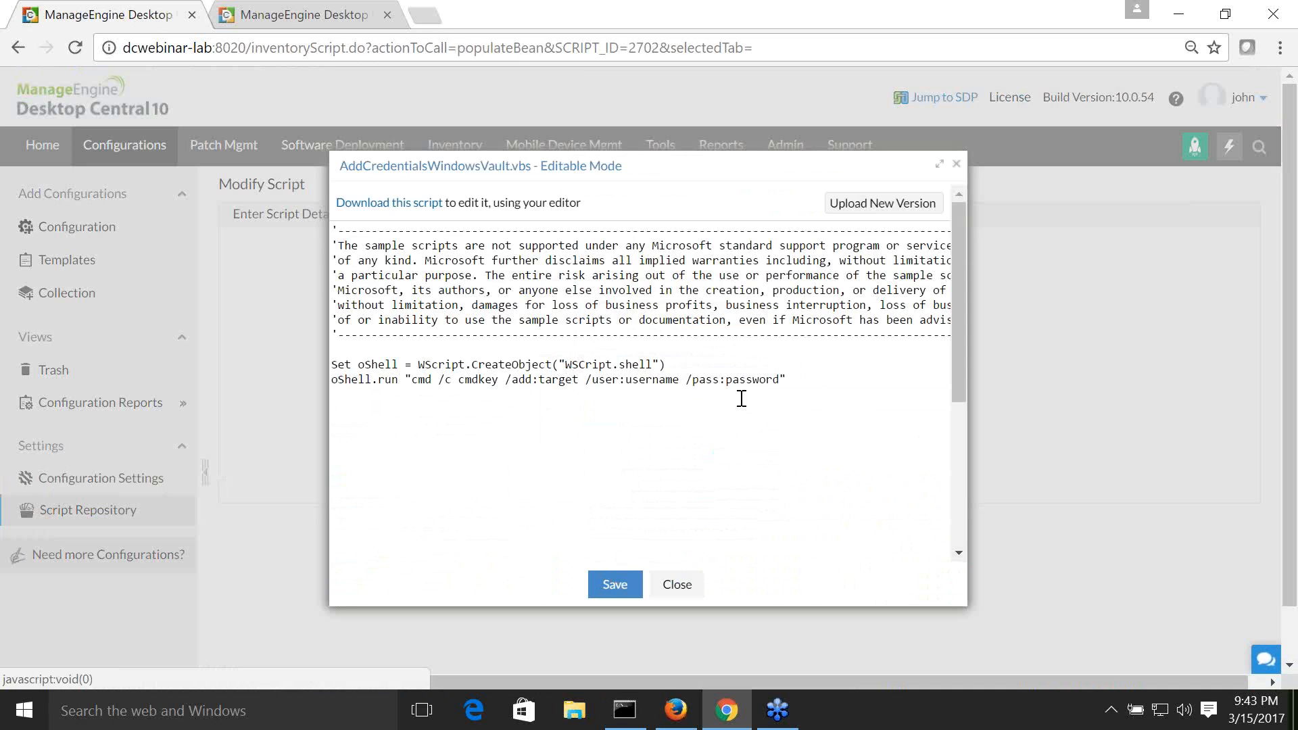
{"action": "left_click", "coordinate": [741, 398]}
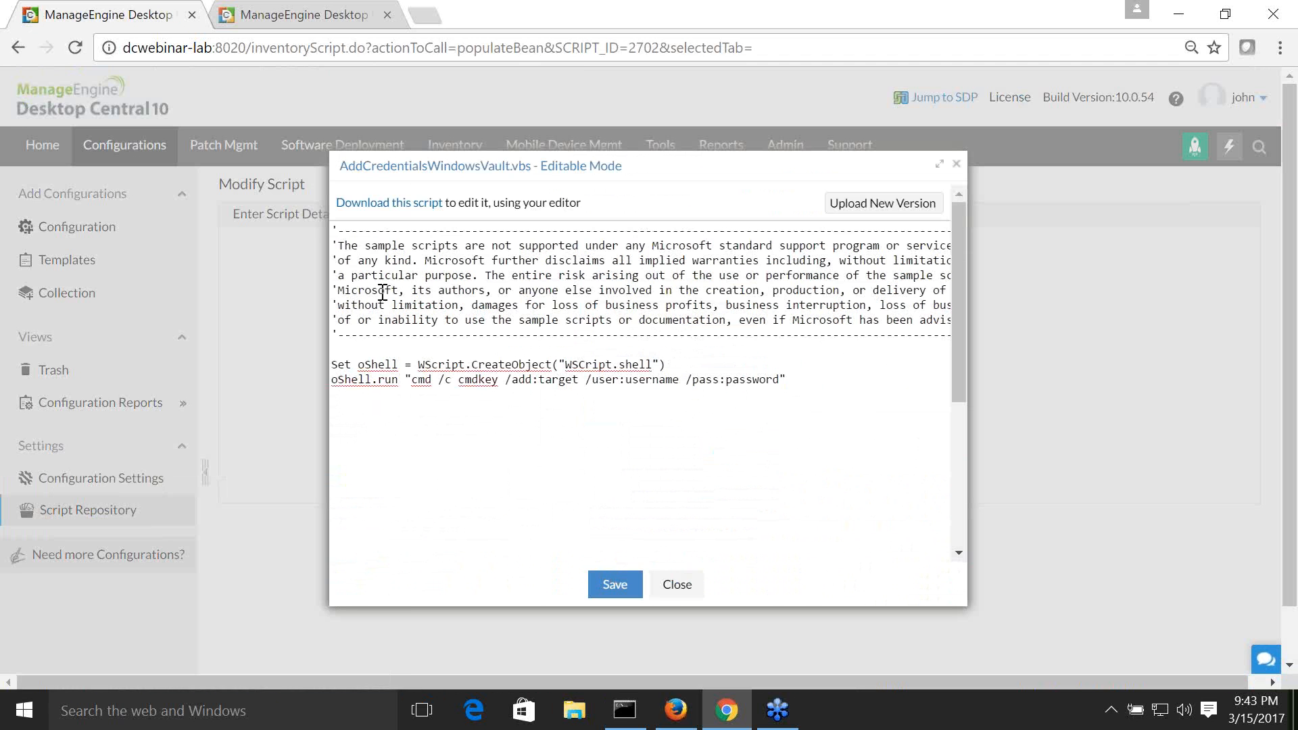
{"action": "left_click", "coordinate": [677, 585]}
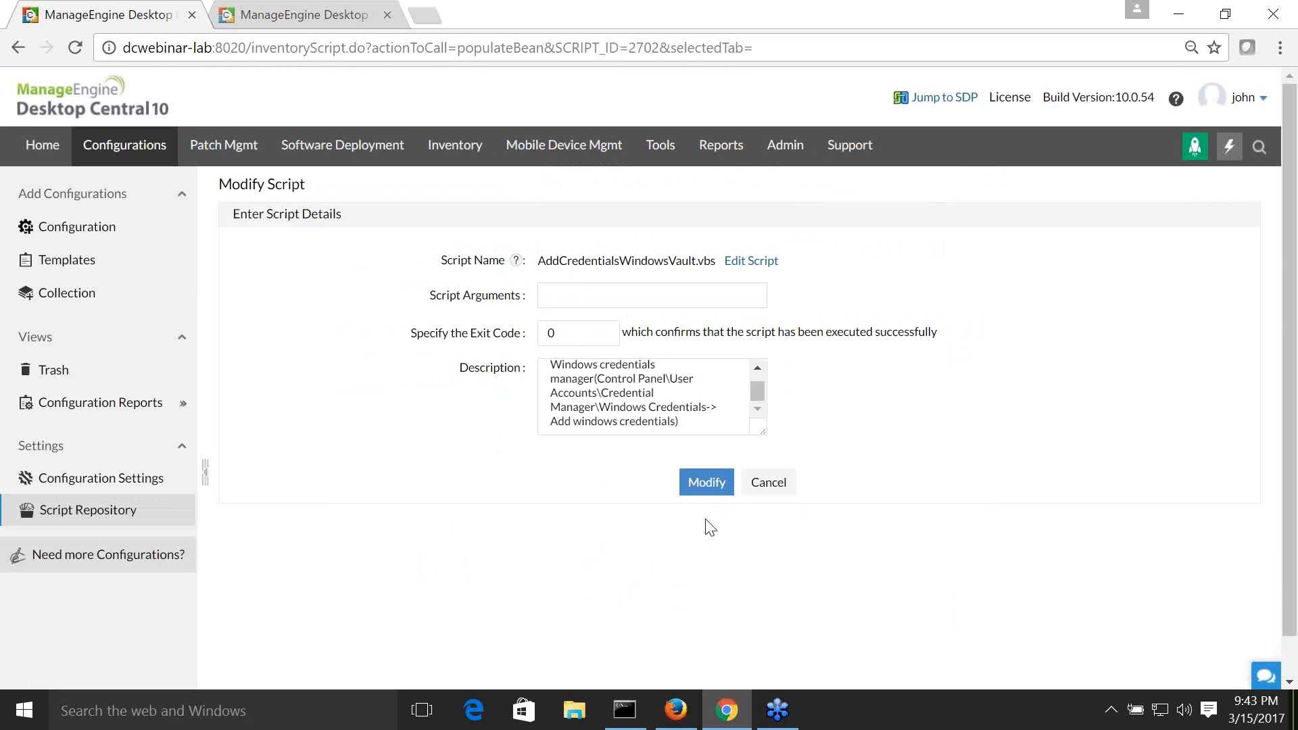
{"action": "left_click", "coordinate": [706, 484]}
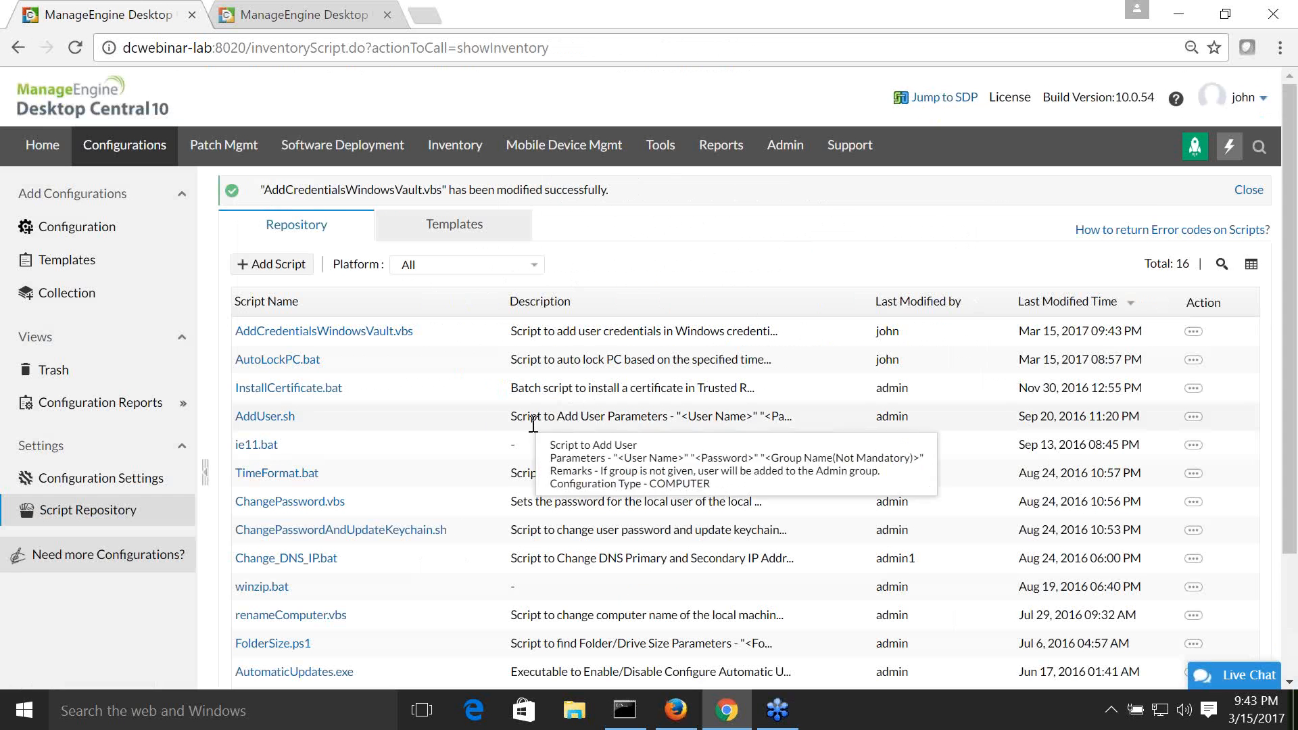
Step: Start a new Windows Custom Script configuration that applies to computers
{"action": "left_click", "coordinate": [53, 229]}
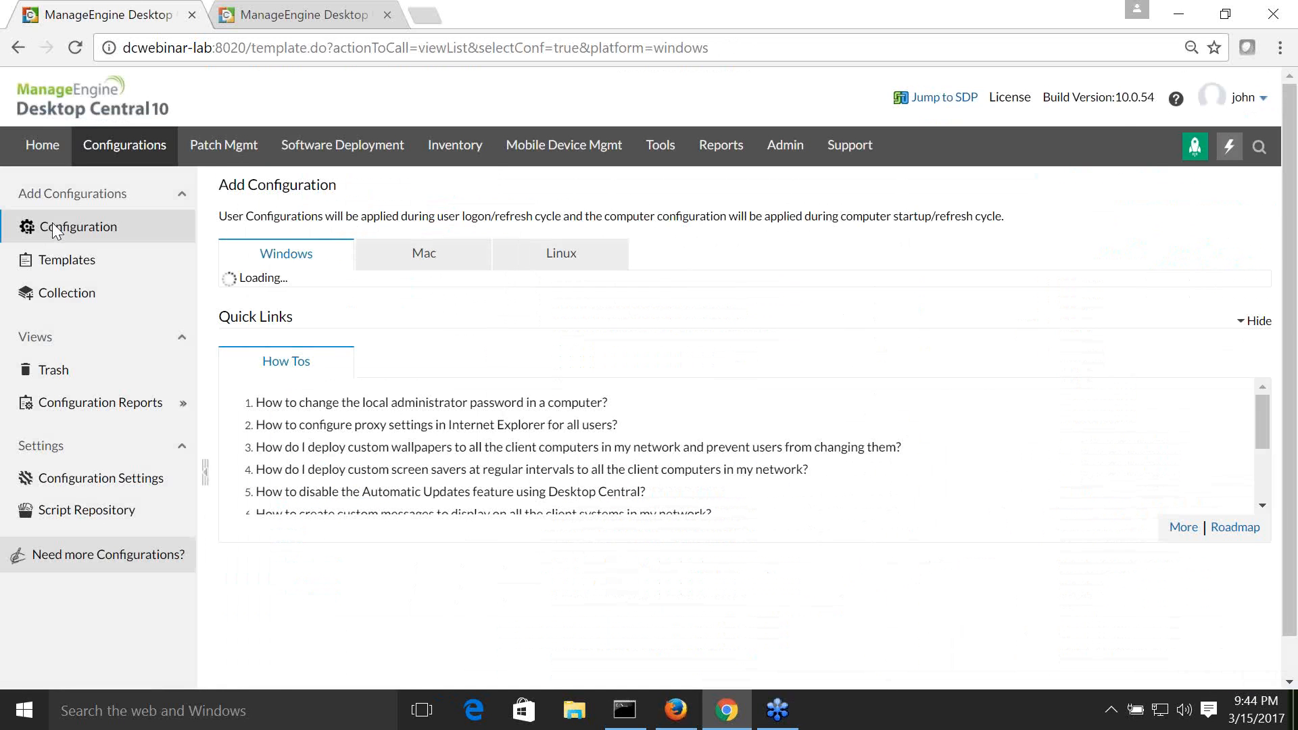
{"action": "mouse_move", "coordinate": [1056, 302]}
{"action": "left_click", "coordinate": [1069, 358]}
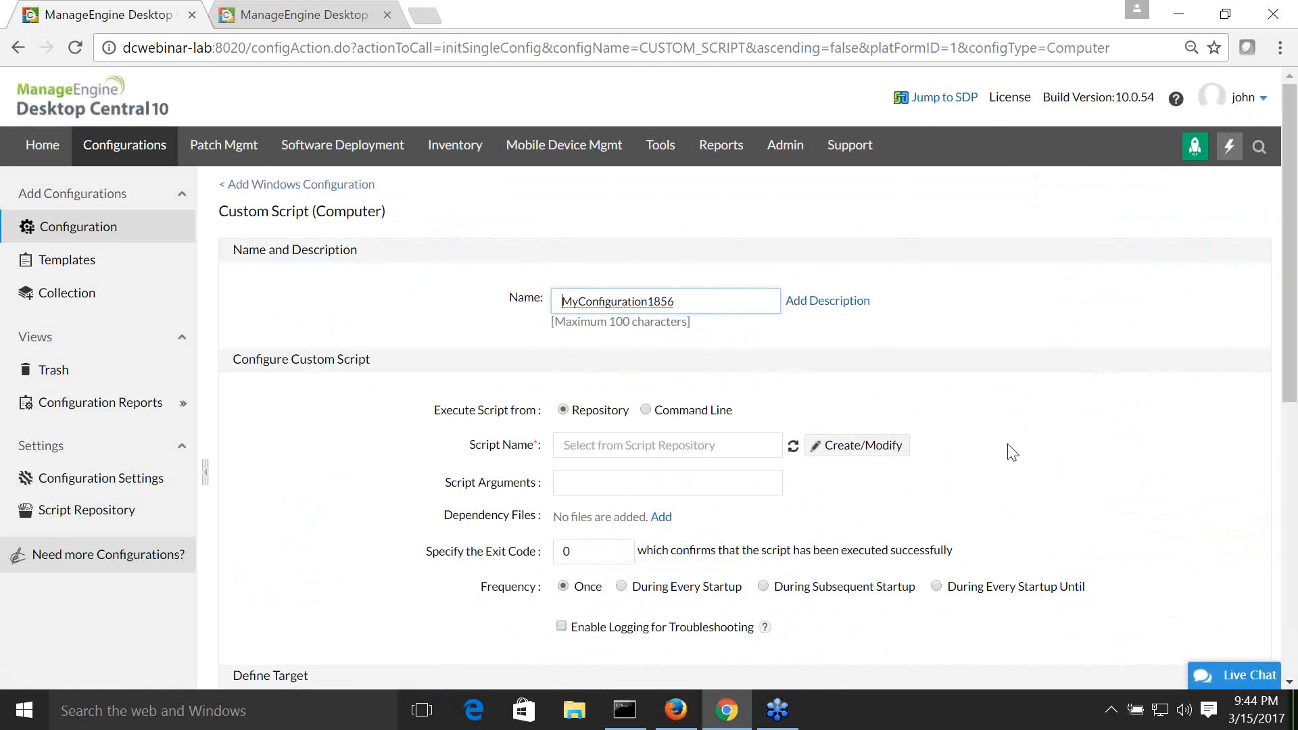
{"action": "scroll", "coordinate": [1009, 455], "scroll_direction": "down", "scroll_amount": 2}
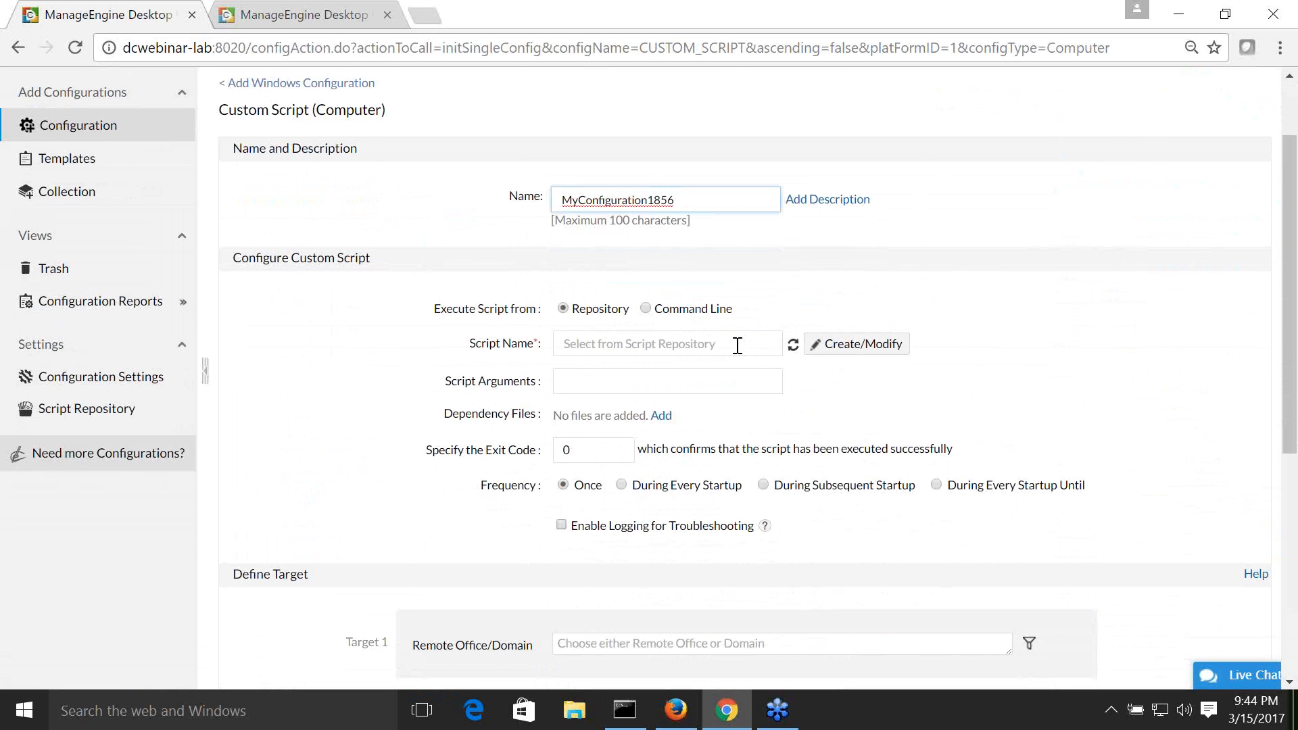
Step: Choose AddCredentialsWindowsVault.vbs from the script repository as the configuration's script and look over the remaining settings
{"action": "left_click", "coordinate": [737, 343]}
{"action": "left_click_drag", "start_coordinate": [774, 384], "coordinate": [774, 460]}
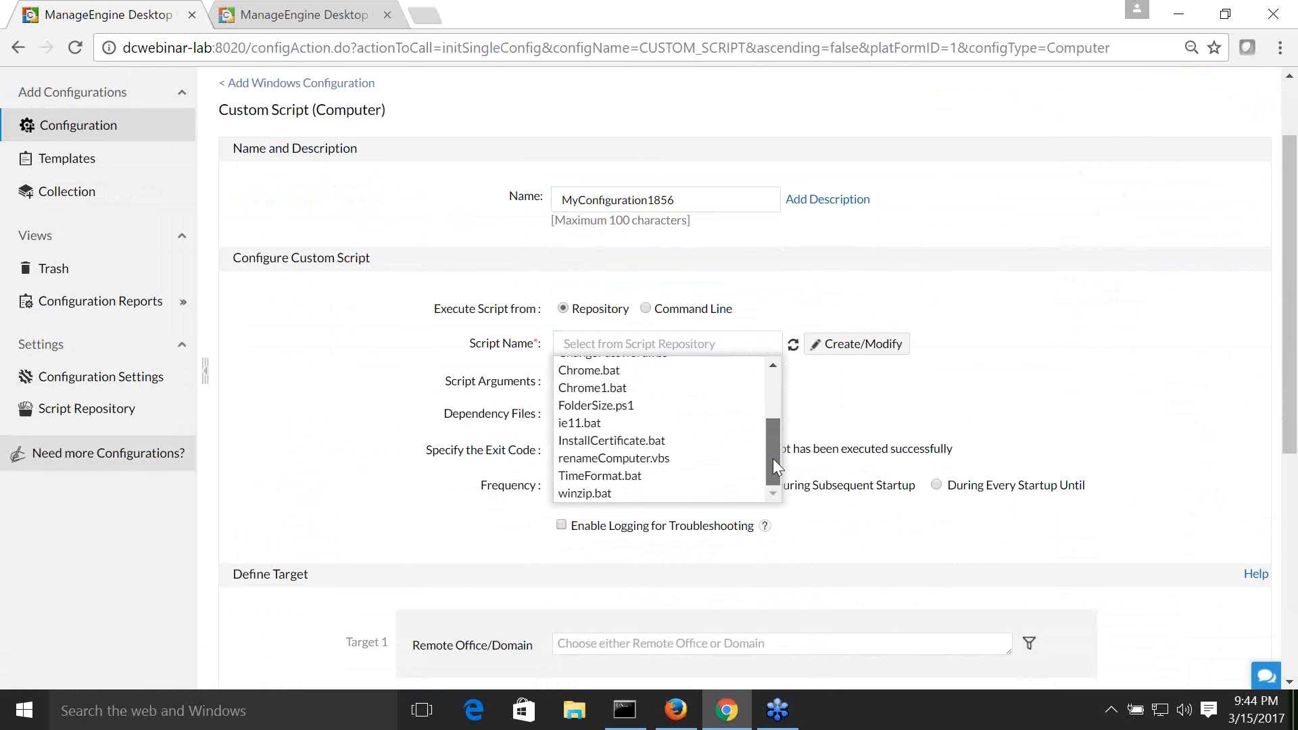
{"action": "left_click_drag", "start_coordinate": [774, 437], "coordinate": [772, 386]}
{"action": "left_click", "coordinate": [668, 365]}
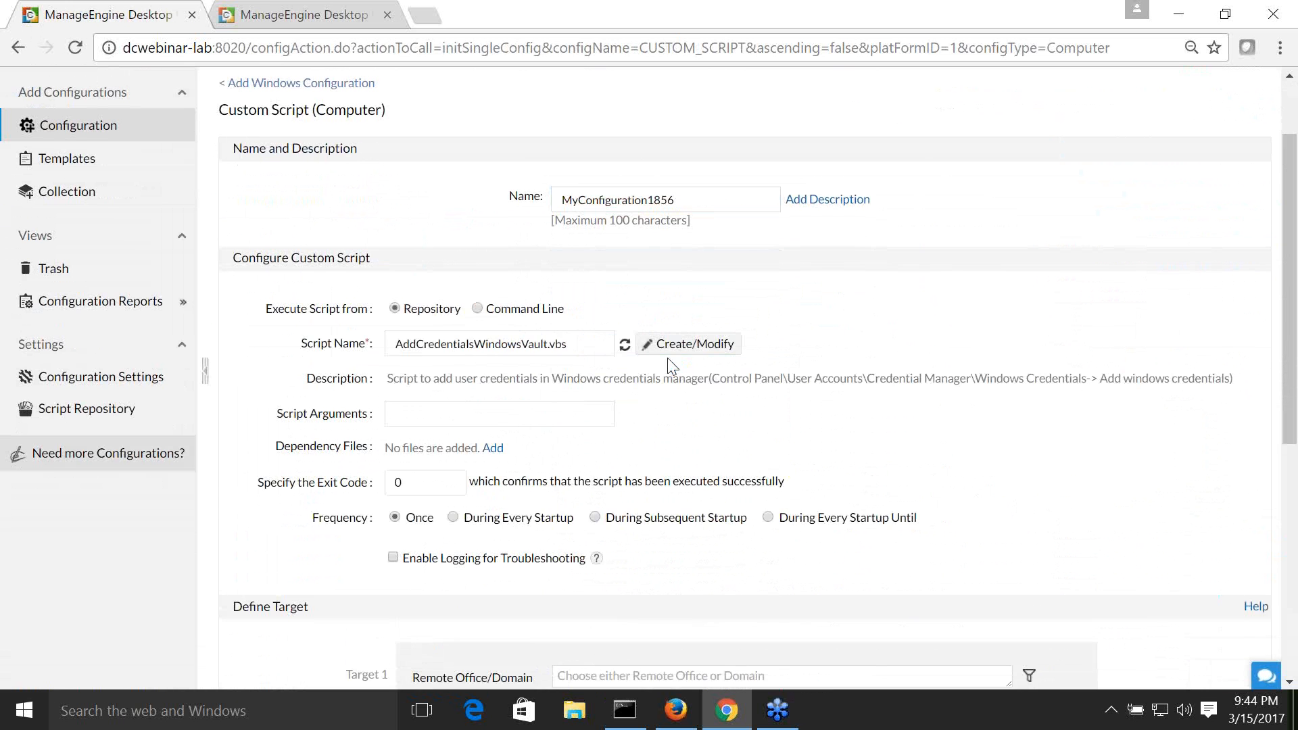
{"action": "scroll", "coordinate": [764, 500], "scroll_direction": "down", "scroll_amount": 6}
{"action": "scroll", "coordinate": [750, 536], "scroll_direction": "up", "scroll_amount": 7}
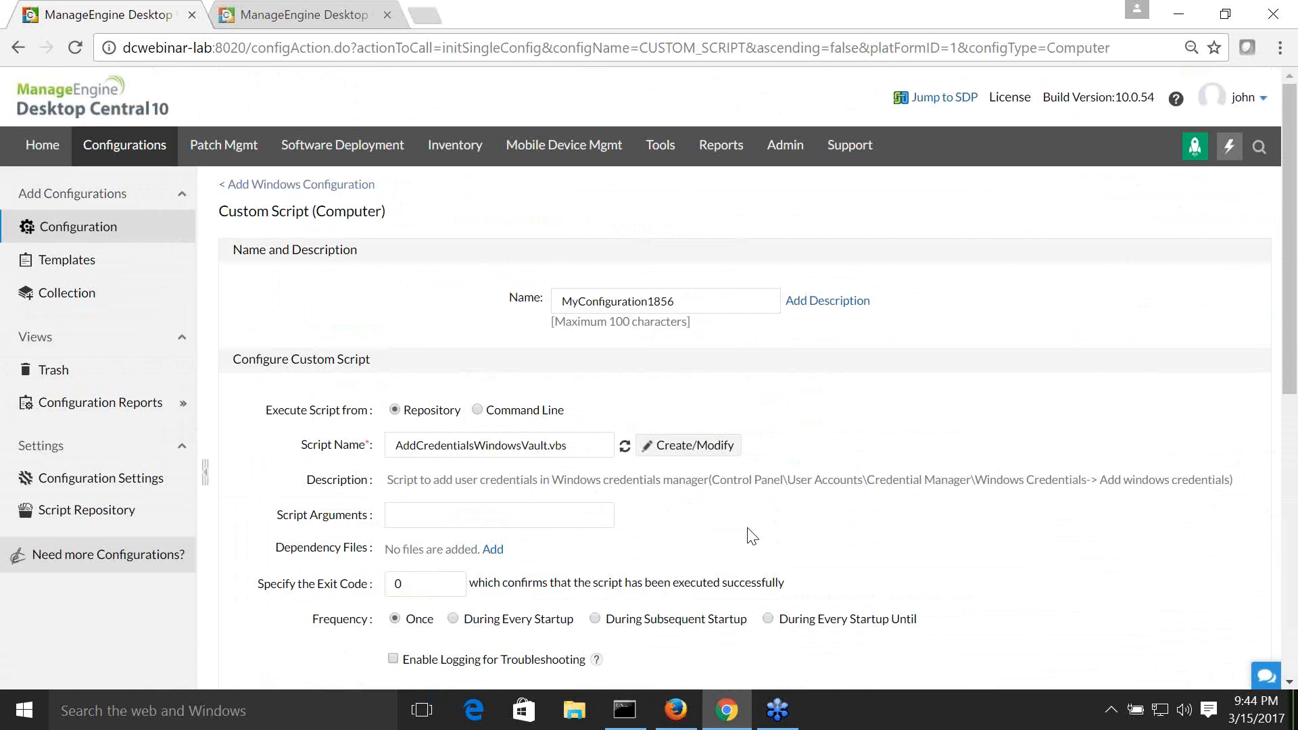
Step: Open the general configuration settings and enable moving configurations to trash if they are unused for 30 days
{"action": "left_click", "coordinate": [97, 489]}
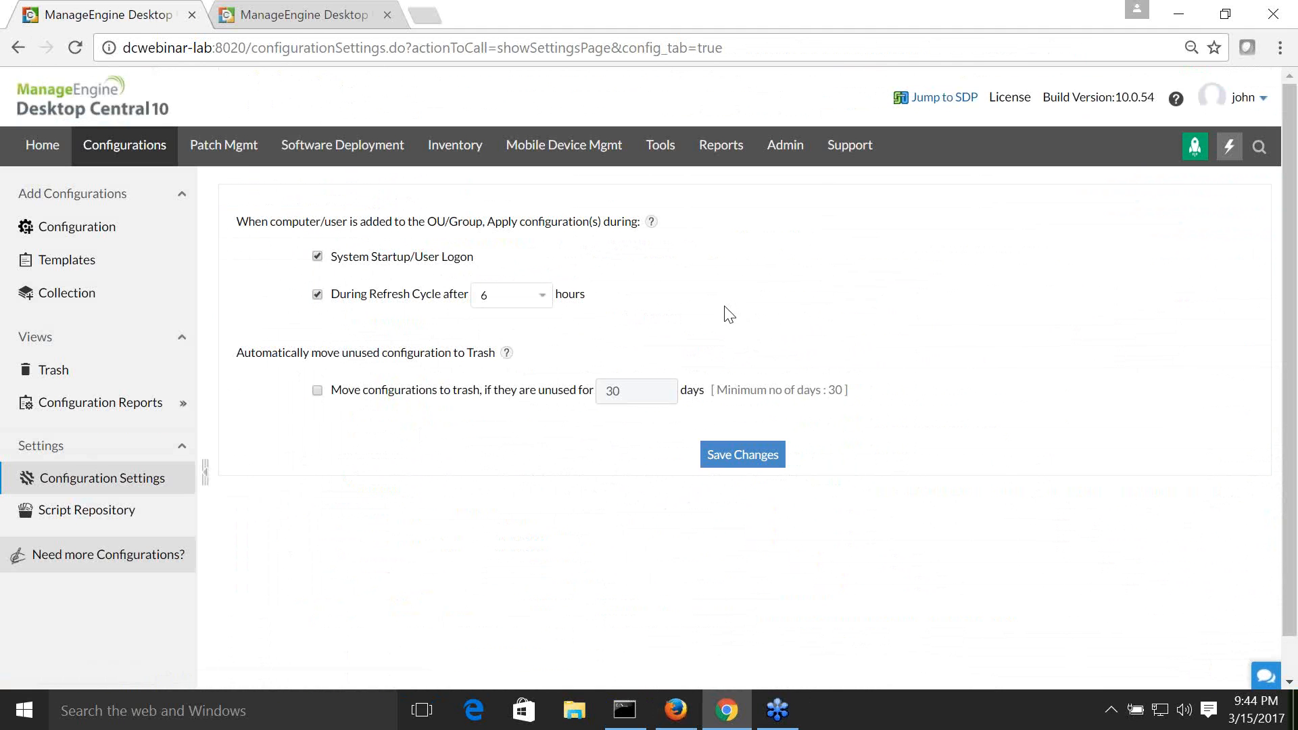
{"action": "left_click_drag", "start_coordinate": [431, 222], "coordinate": [484, 222]}
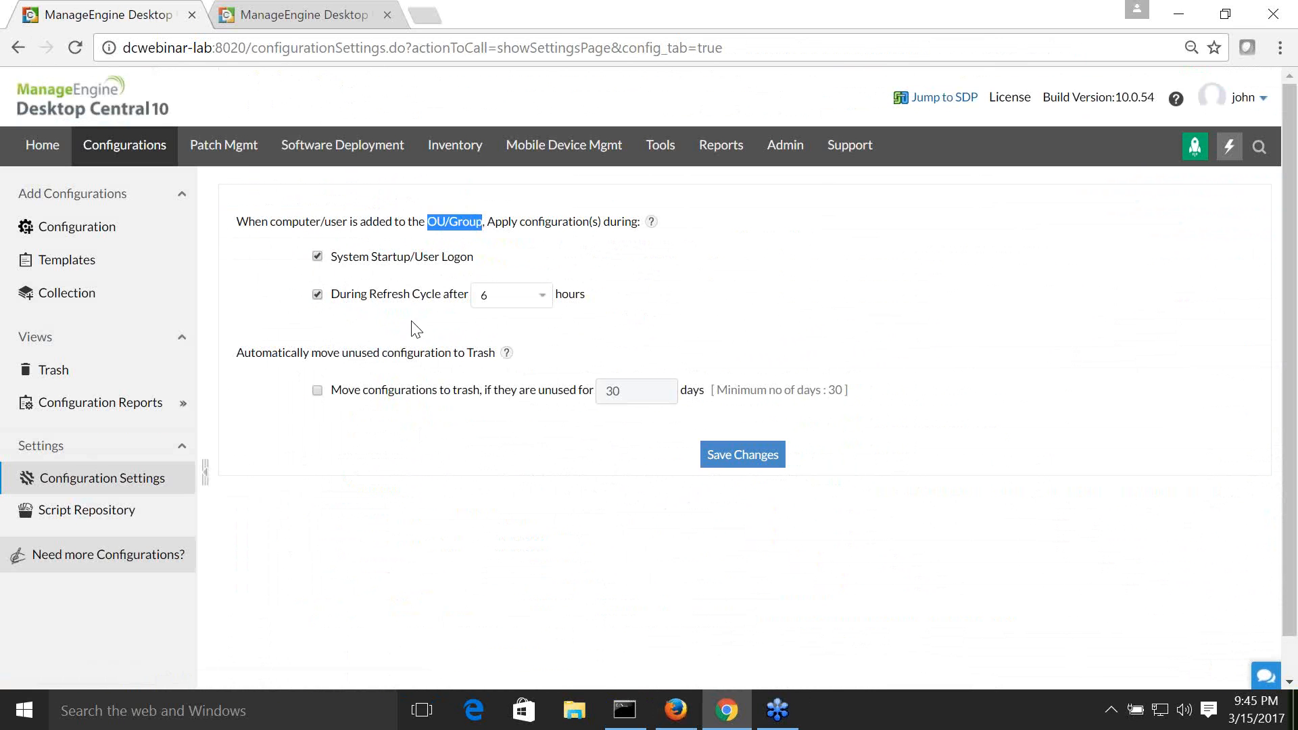
{"action": "left_click", "coordinate": [329, 404]}
{"action": "left_click", "coordinate": [317, 391]}
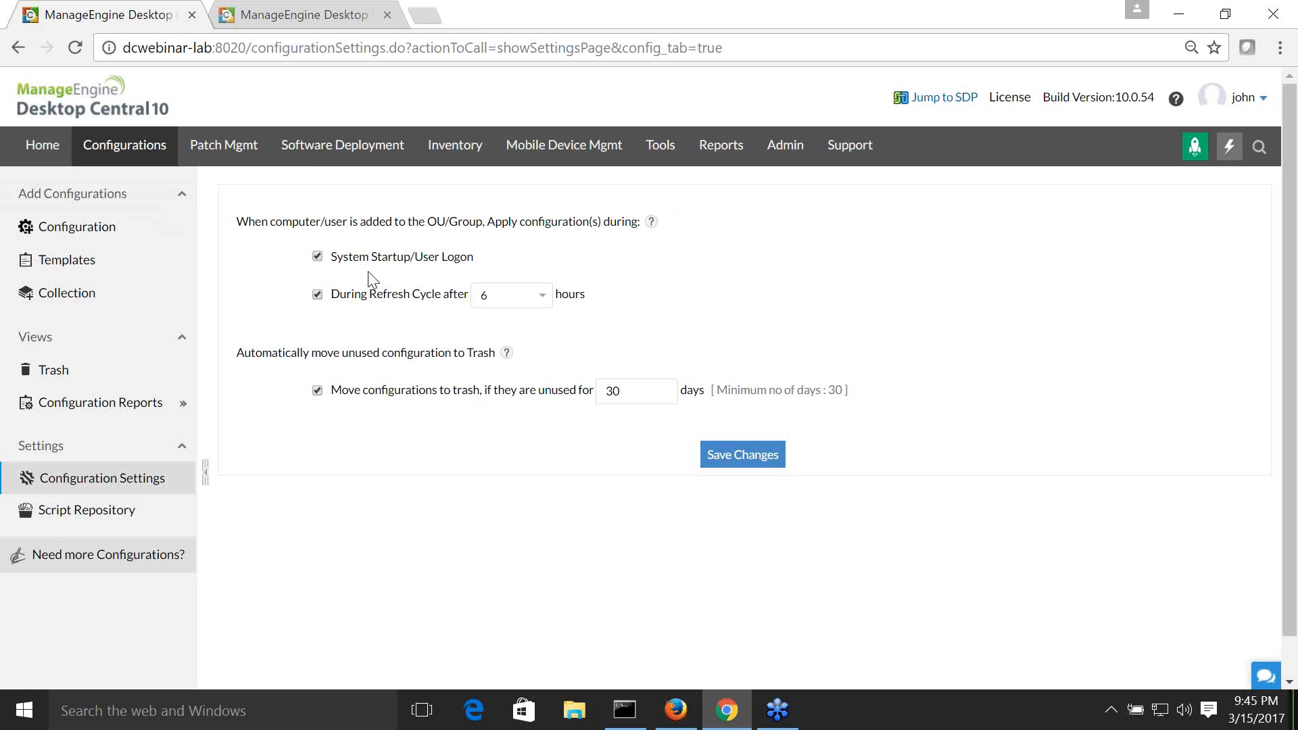
Step: Examine the System Startup/User Logon option and the refresh cycle interval choices, and return to the configurations list
{"action": "left_click_drag", "start_coordinate": [333, 257], "coordinate": [475, 257]}
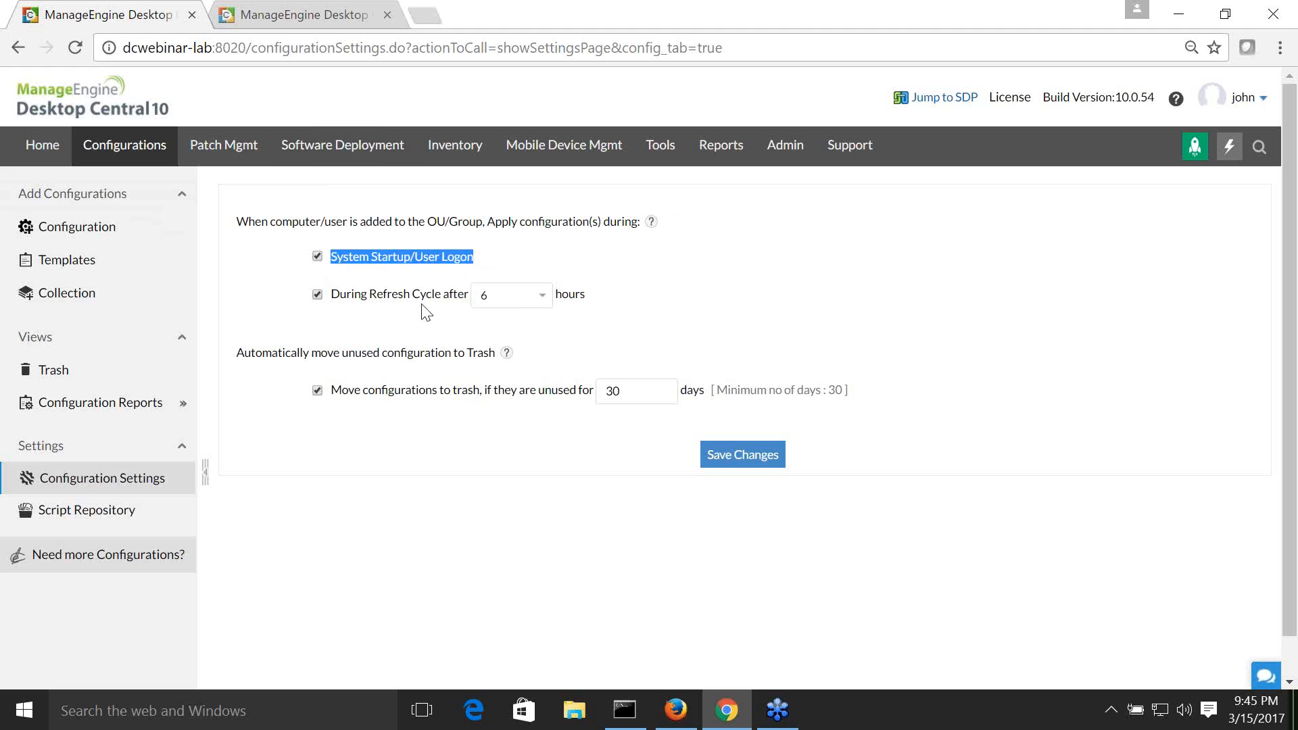
{"action": "left_click", "coordinate": [546, 297]}
{"action": "left_click", "coordinate": [544, 298]}
{"action": "left_click", "coordinate": [130, 140]}
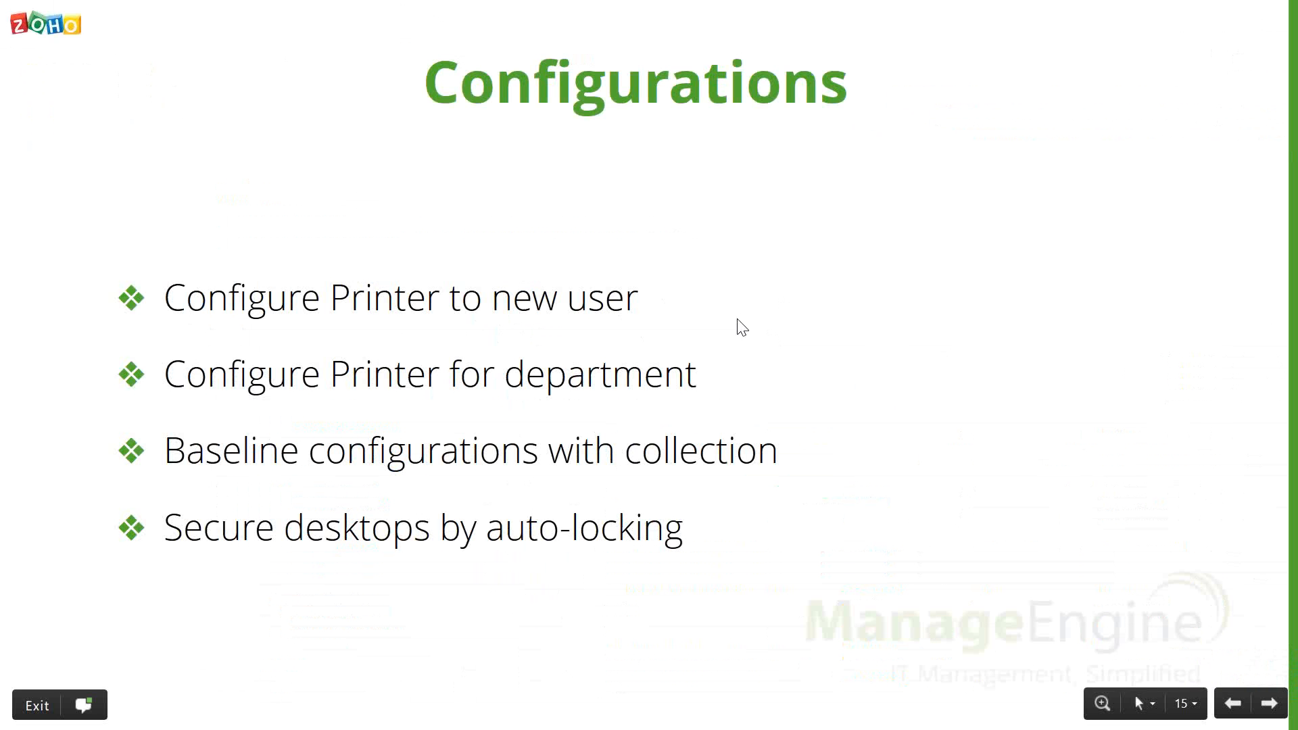
{"action": "key", "text": "Right"}
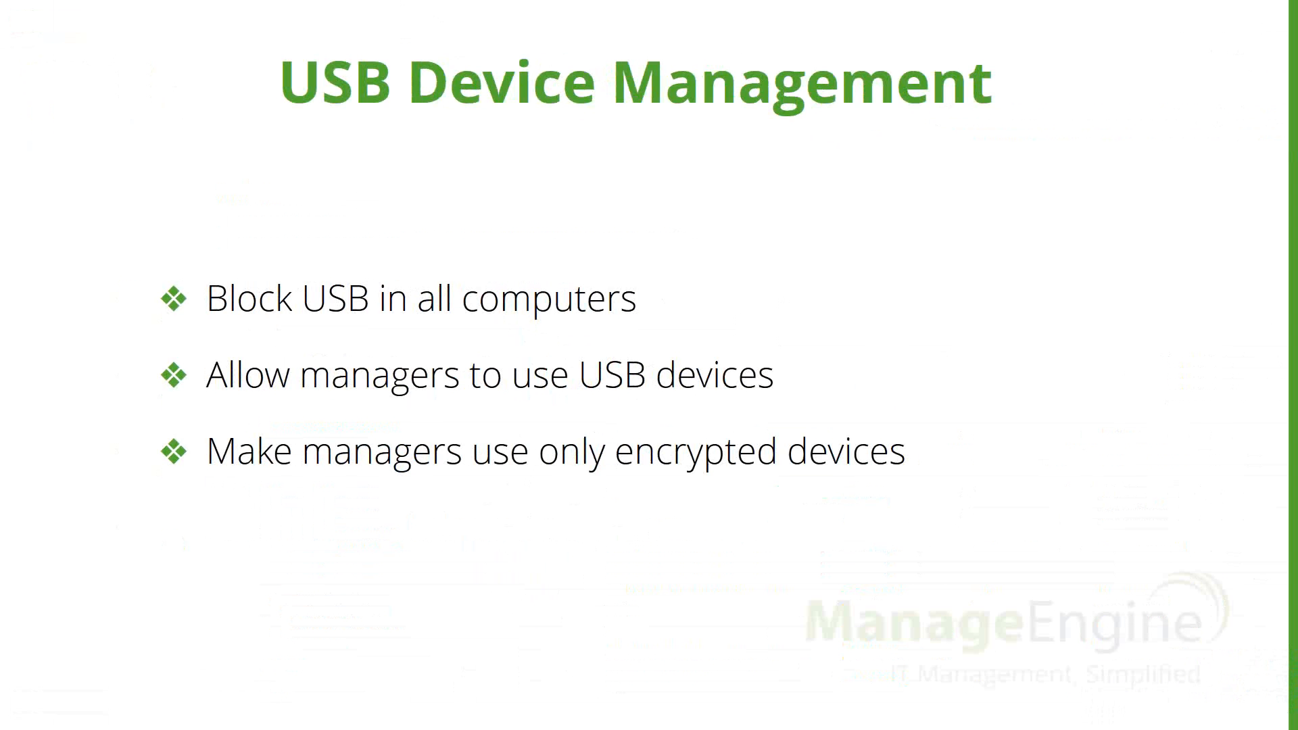
{"action": "key", "text": "alt+Tab"}
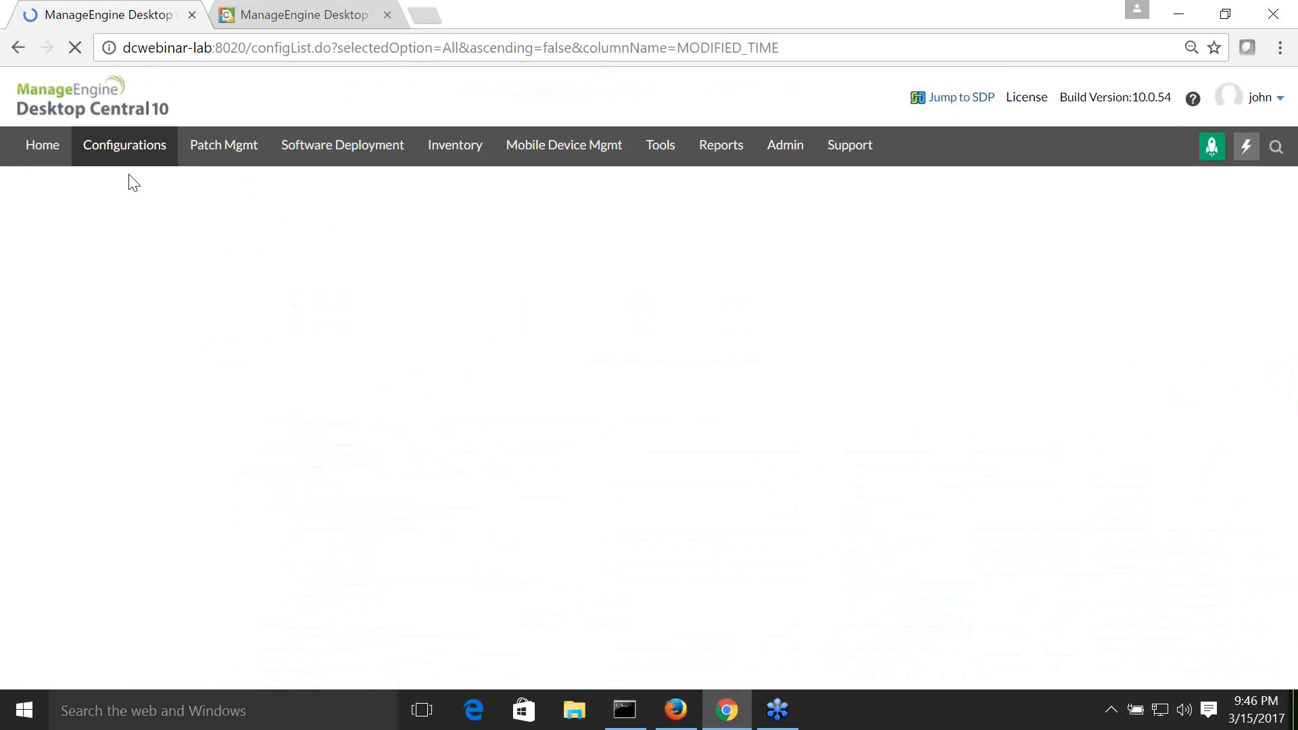
Step: Open a new Windows Secure USB configuration for computers and examine its device types and block options
{"action": "left_click", "coordinate": [97, 234]}
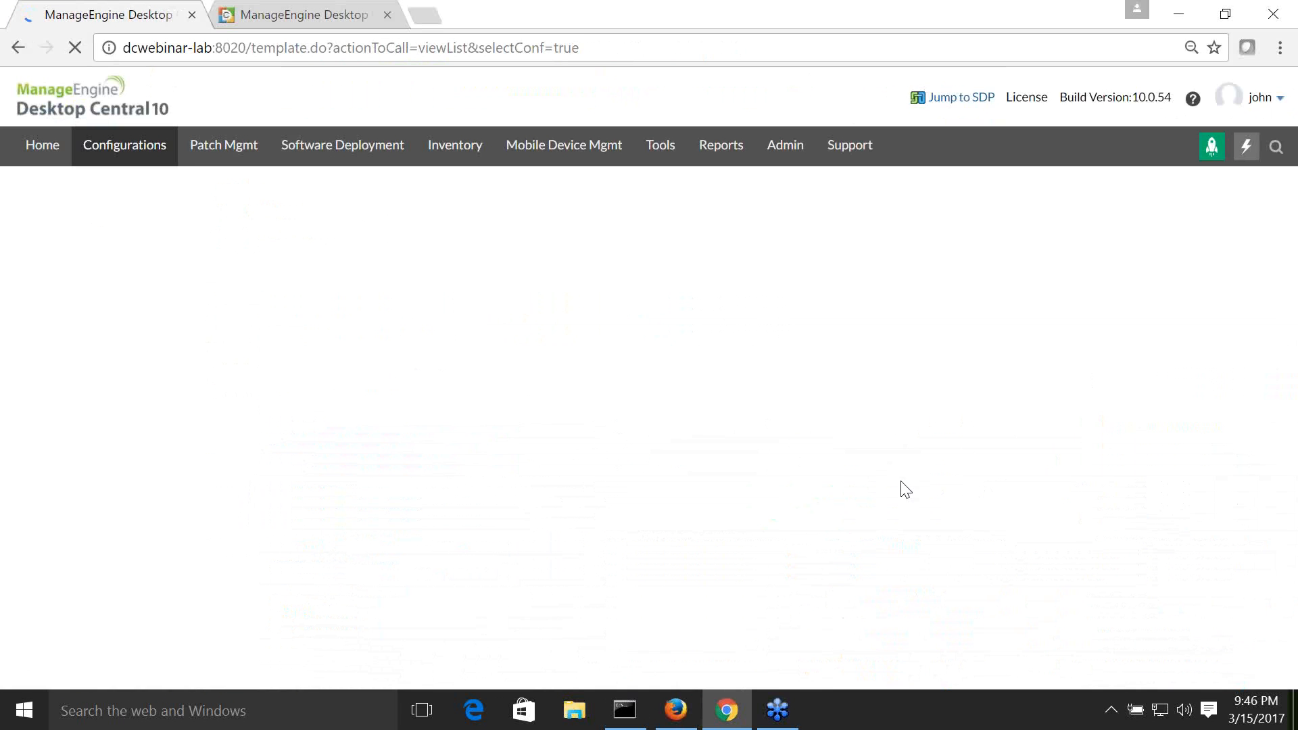
{"action": "mouse_move", "coordinate": [814, 521]}
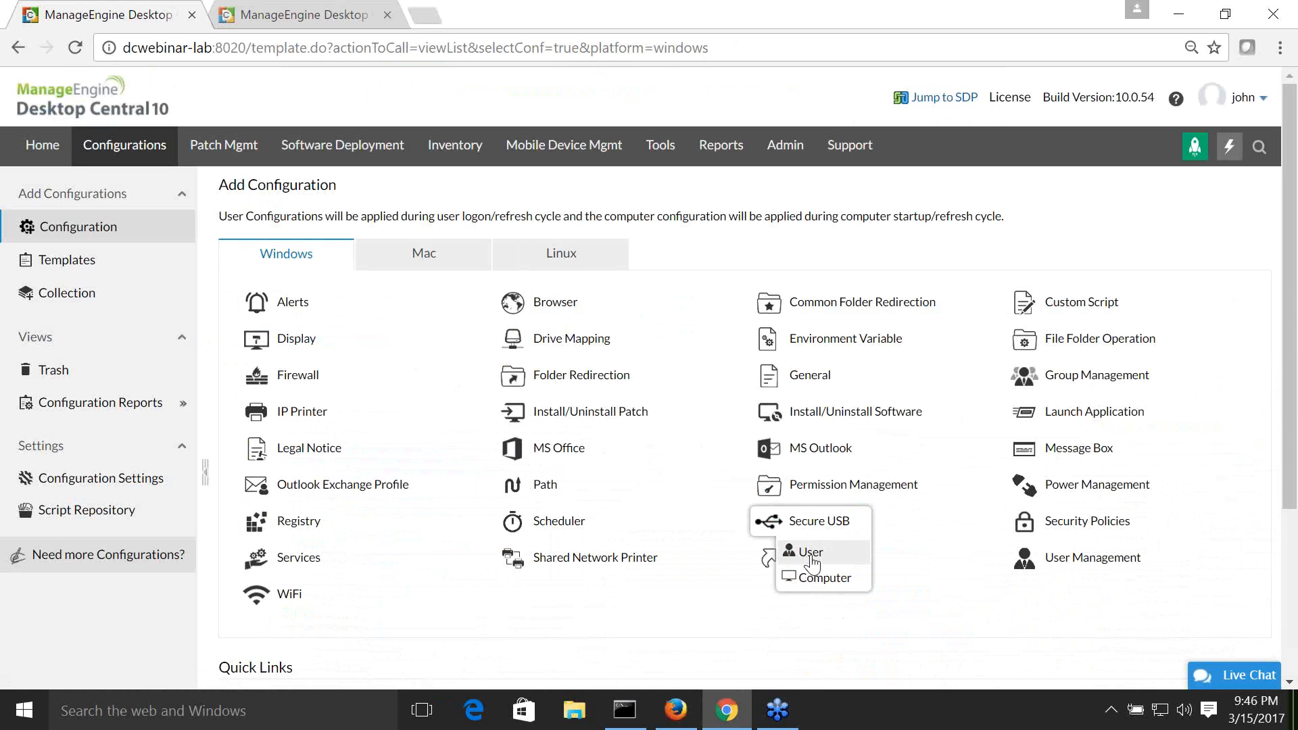
{"action": "left_click", "coordinate": [813, 579]}
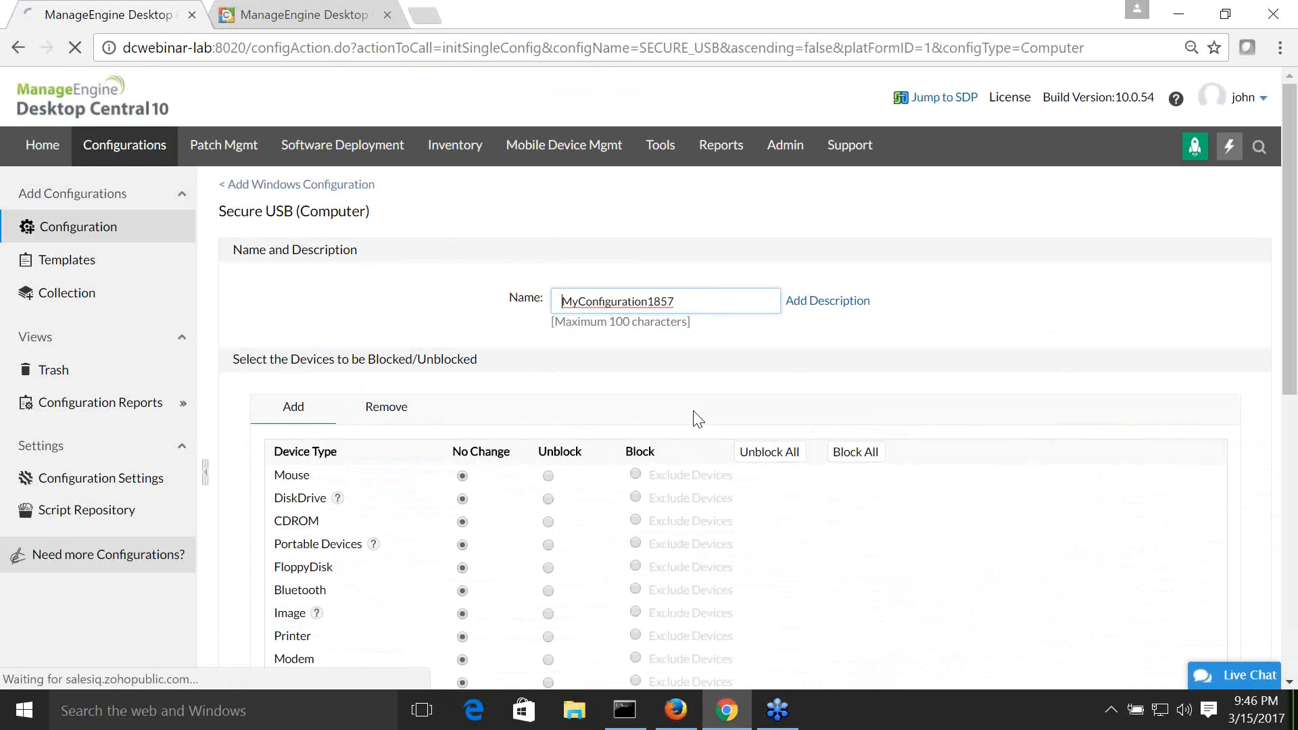
{"action": "scroll", "coordinate": [967, 474], "scroll_direction": "down", "scroll_amount": 2}
{"action": "scroll", "coordinate": [603, 403], "scroll_direction": "up", "scroll_amount": 2}
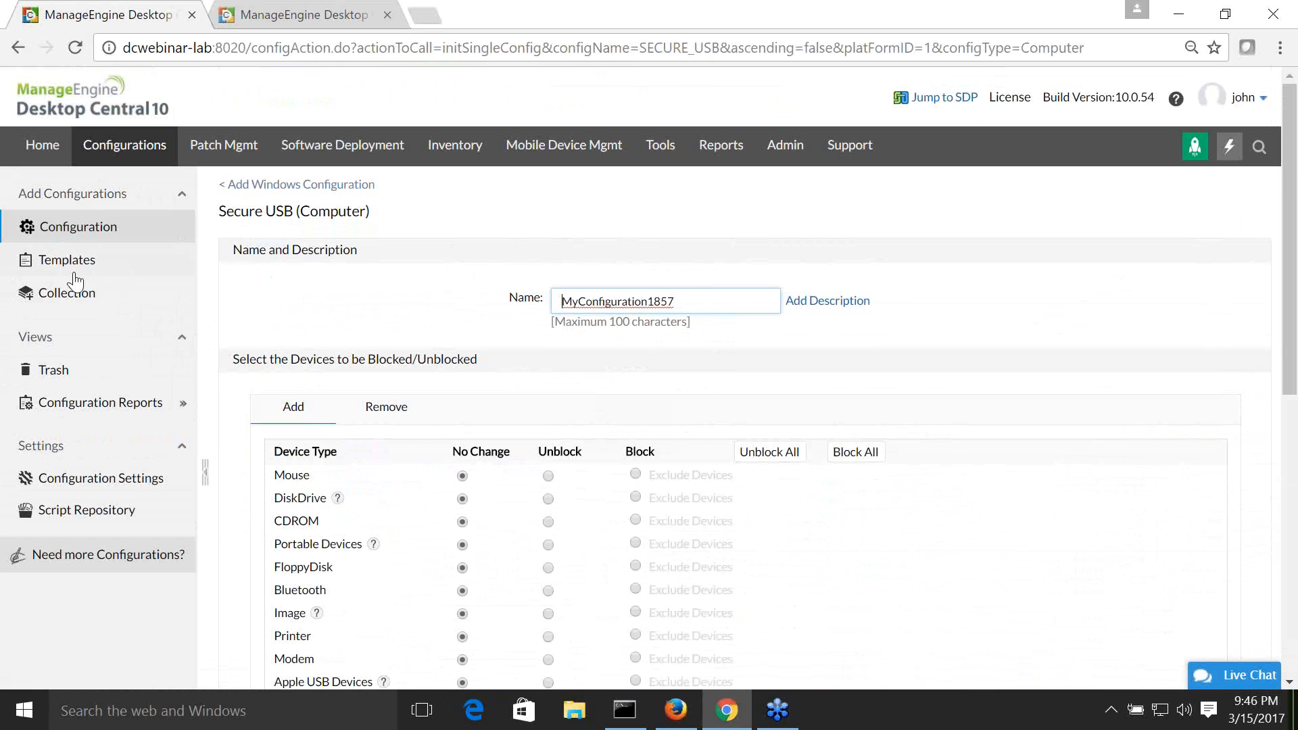
Step: Go back to all configurations, look through their types and deployment statuses, and filter the list by Secure USB
{"action": "left_click", "coordinate": [131, 150]}
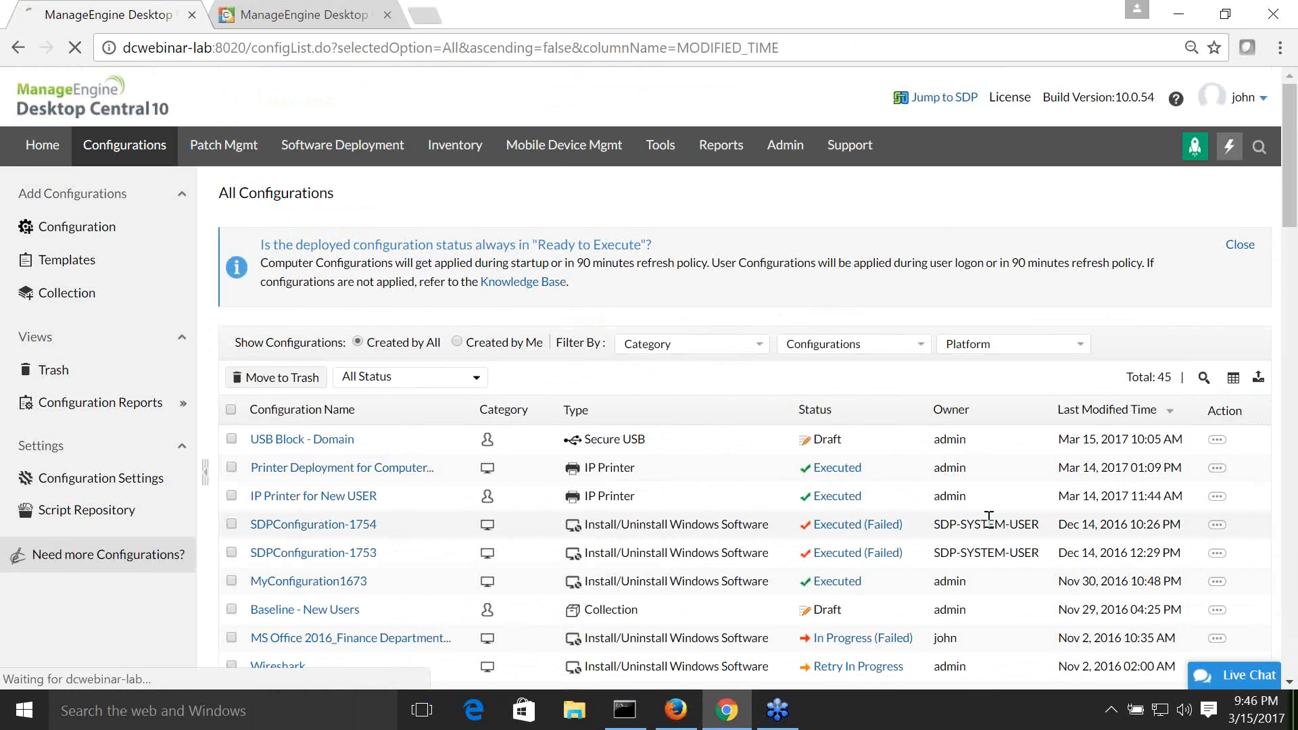
{"action": "scroll", "coordinate": [989, 517], "scroll_direction": "down", "scroll_amount": 2}
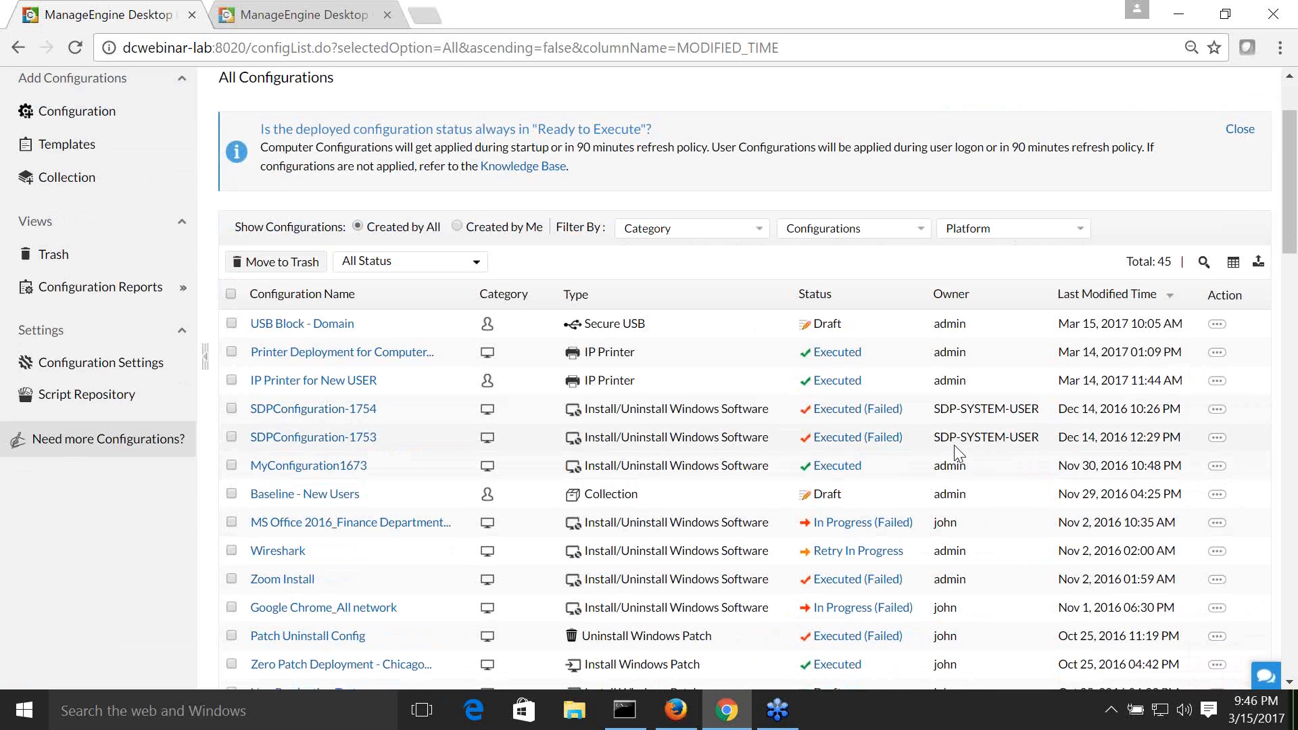
{"action": "scroll", "coordinate": [956, 451], "scroll_direction": "down", "scroll_amount": 2}
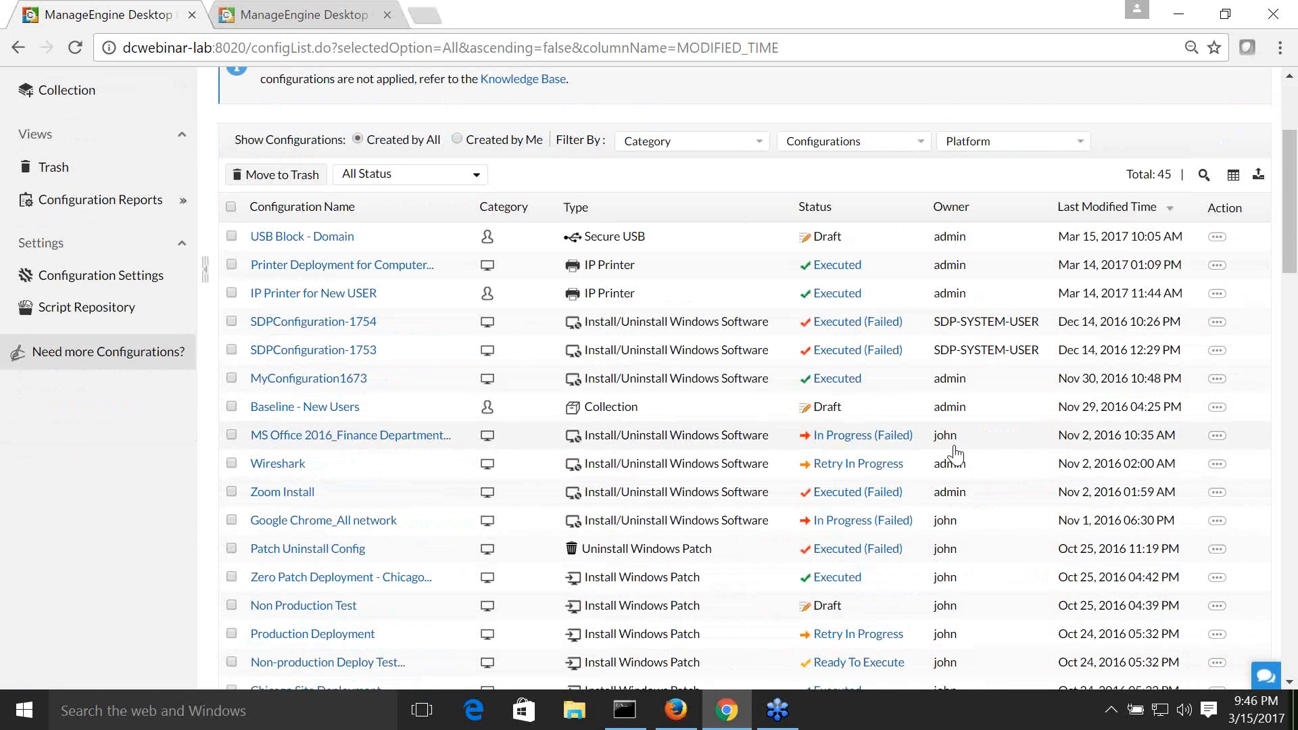
{"action": "mouse_move", "coordinate": [913, 440]}
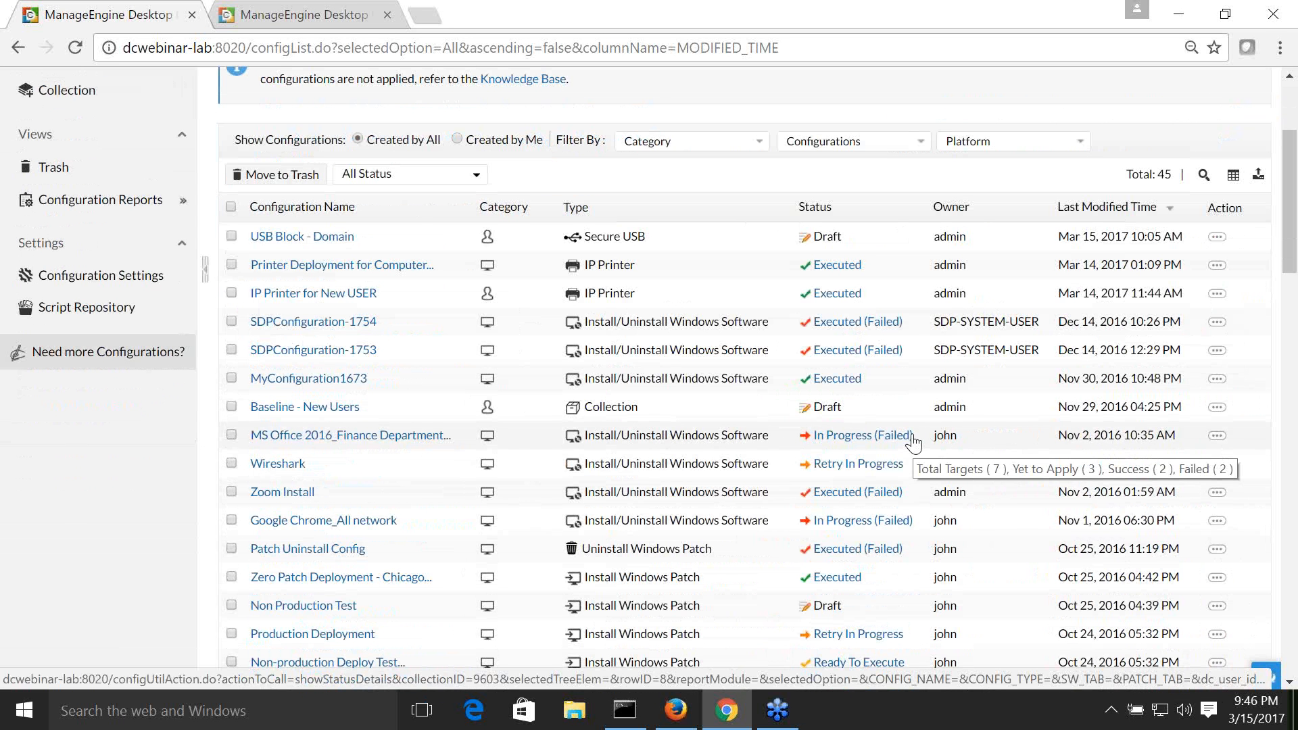
{"action": "scroll", "coordinate": [913, 440], "scroll_direction": "down", "scroll_amount": 1}
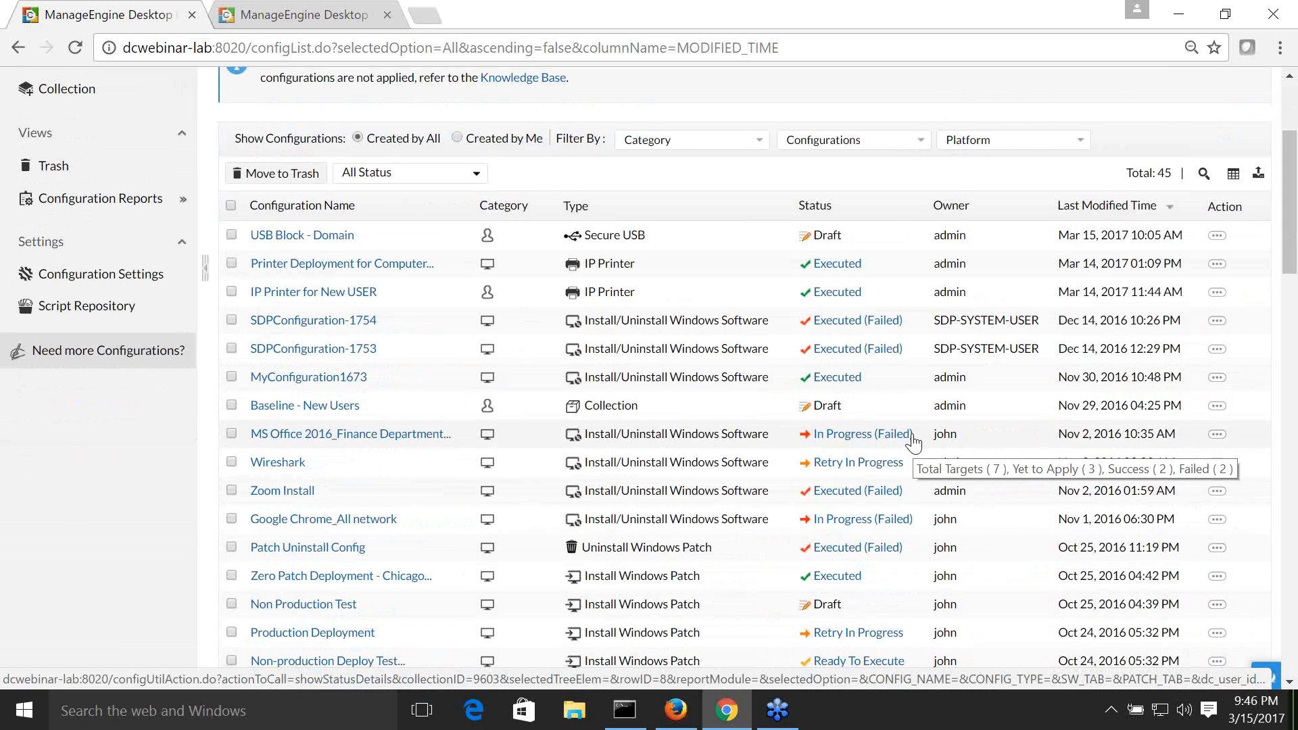
{"action": "scroll", "coordinate": [913, 443], "scroll_direction": "down", "scroll_amount": 1}
{"action": "scroll", "coordinate": [916, 441], "scroll_direction": "down", "scroll_amount": 3}
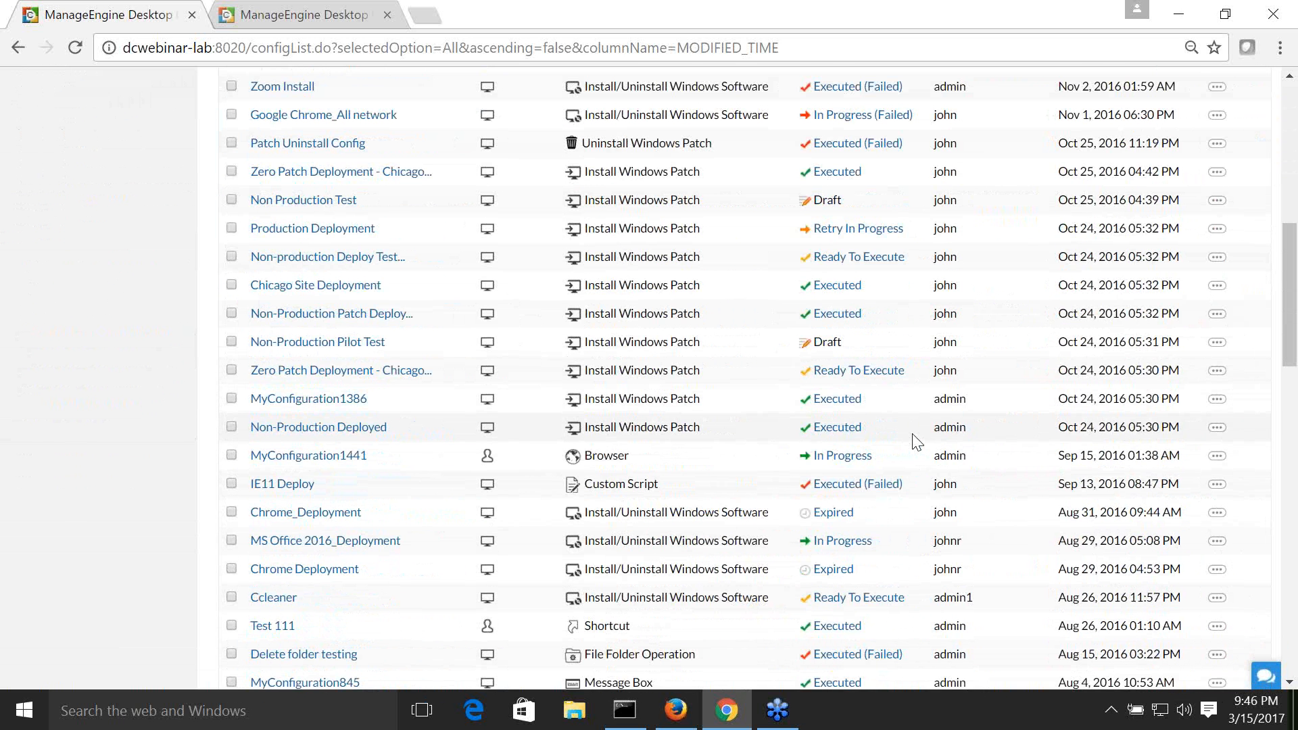
{"action": "scroll", "coordinate": [916, 441], "scroll_direction": "down", "scroll_amount": 3}
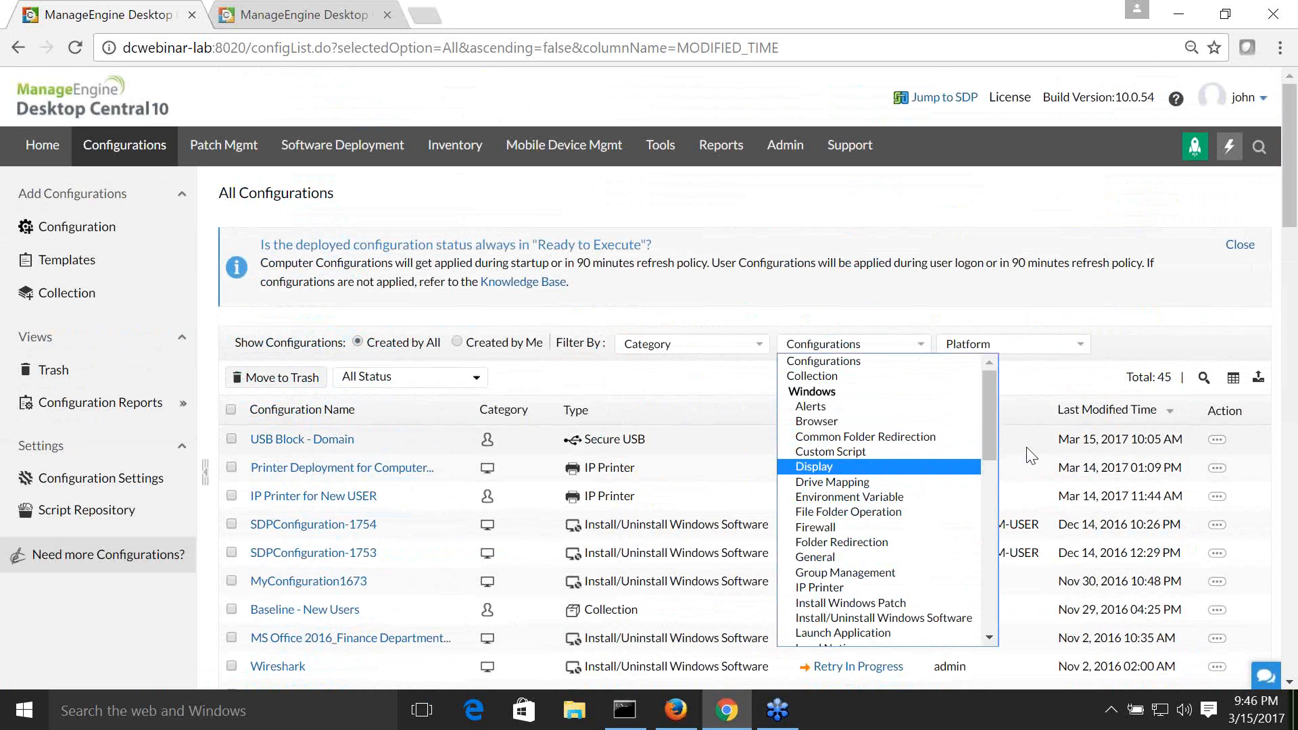
{"action": "left_click_drag", "start_coordinate": [988, 426], "coordinate": [997, 513]}
{"action": "left_click", "coordinate": [909, 534]}
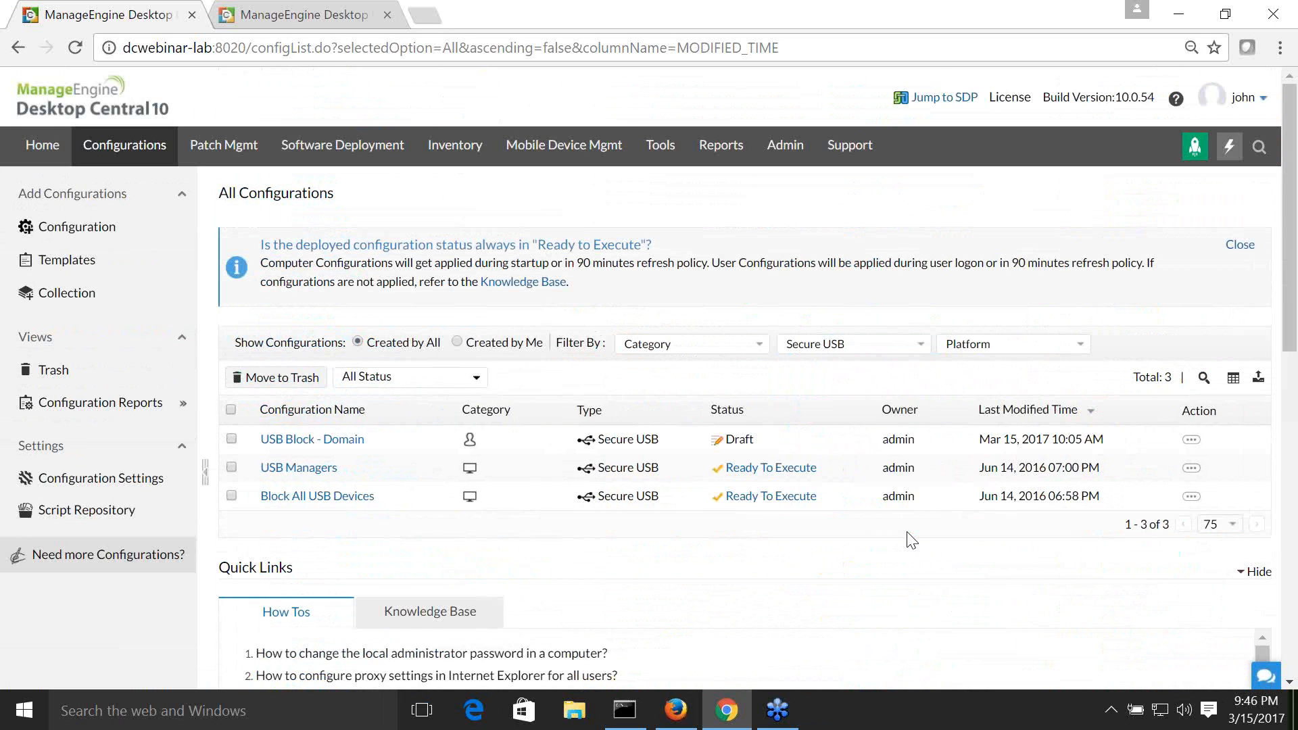
Step: Open the USB Block - Domain configuration for modification, review its device settings and read the help for the DiskDrive type
{"action": "left_click", "coordinate": [1192, 443]}
{"action": "left_click", "coordinate": [1055, 439]}
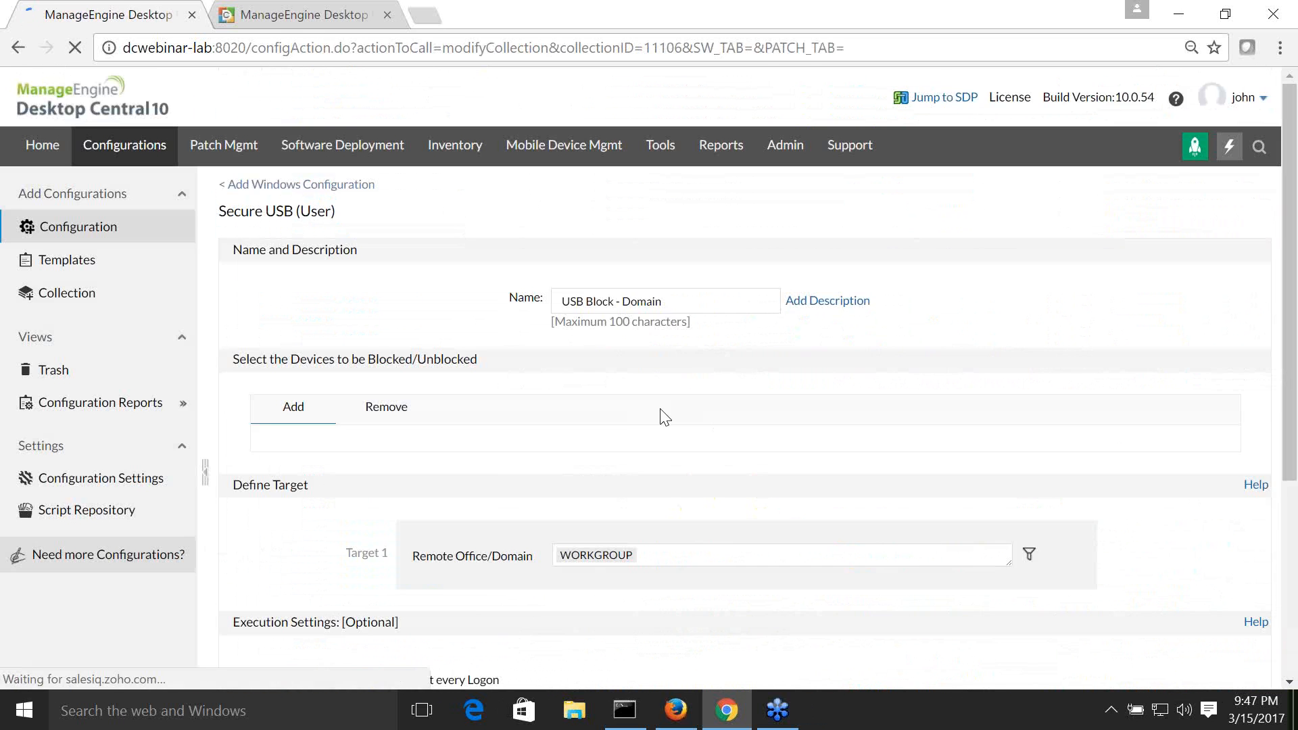
{"action": "scroll", "coordinate": [1002, 497], "scroll_direction": "down", "scroll_amount": 1}
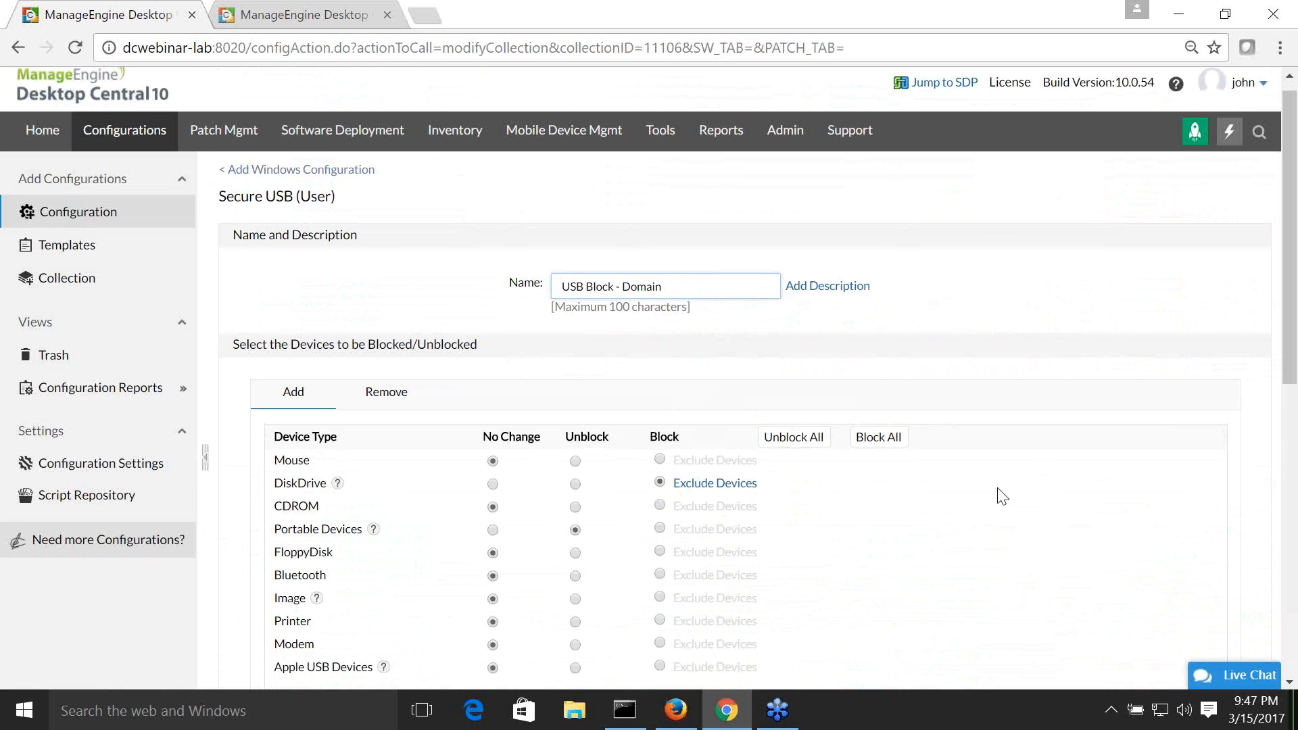
{"action": "scroll", "coordinate": [1002, 497], "scroll_direction": "down", "scroll_amount": 1}
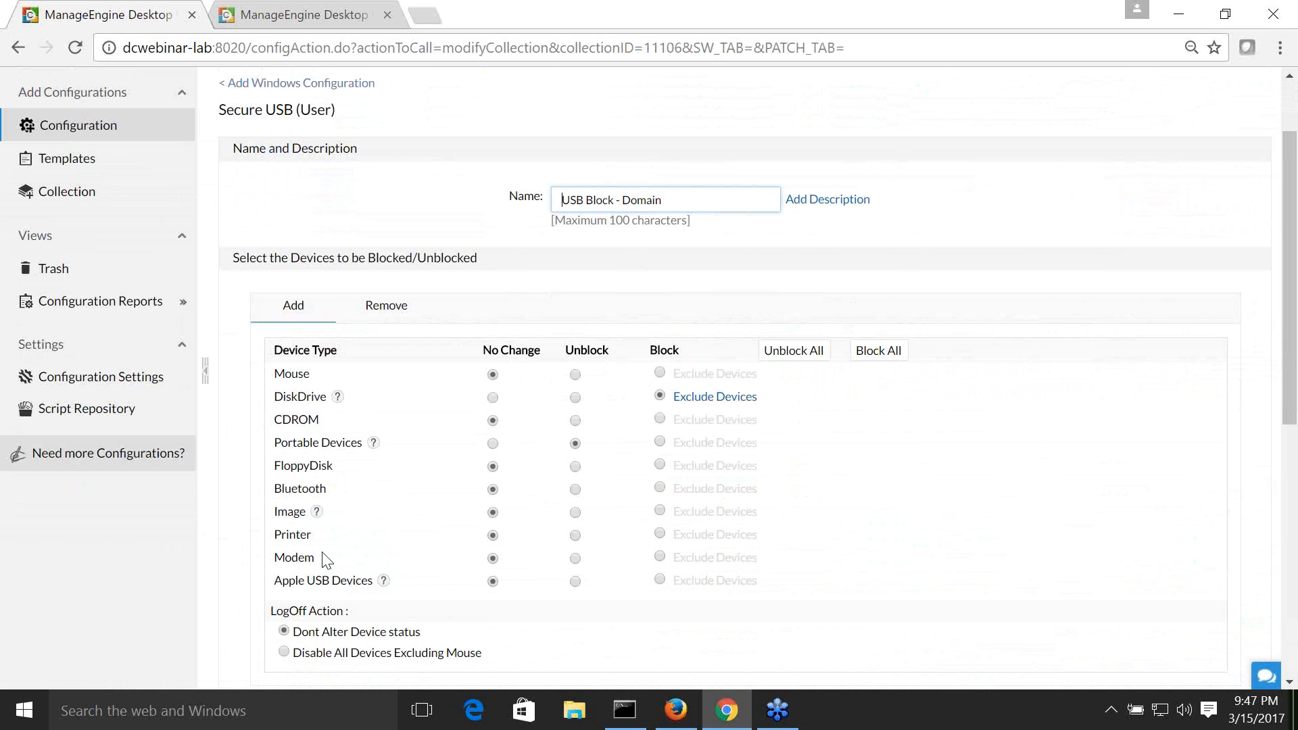
{"action": "left_click", "coordinate": [337, 400]}
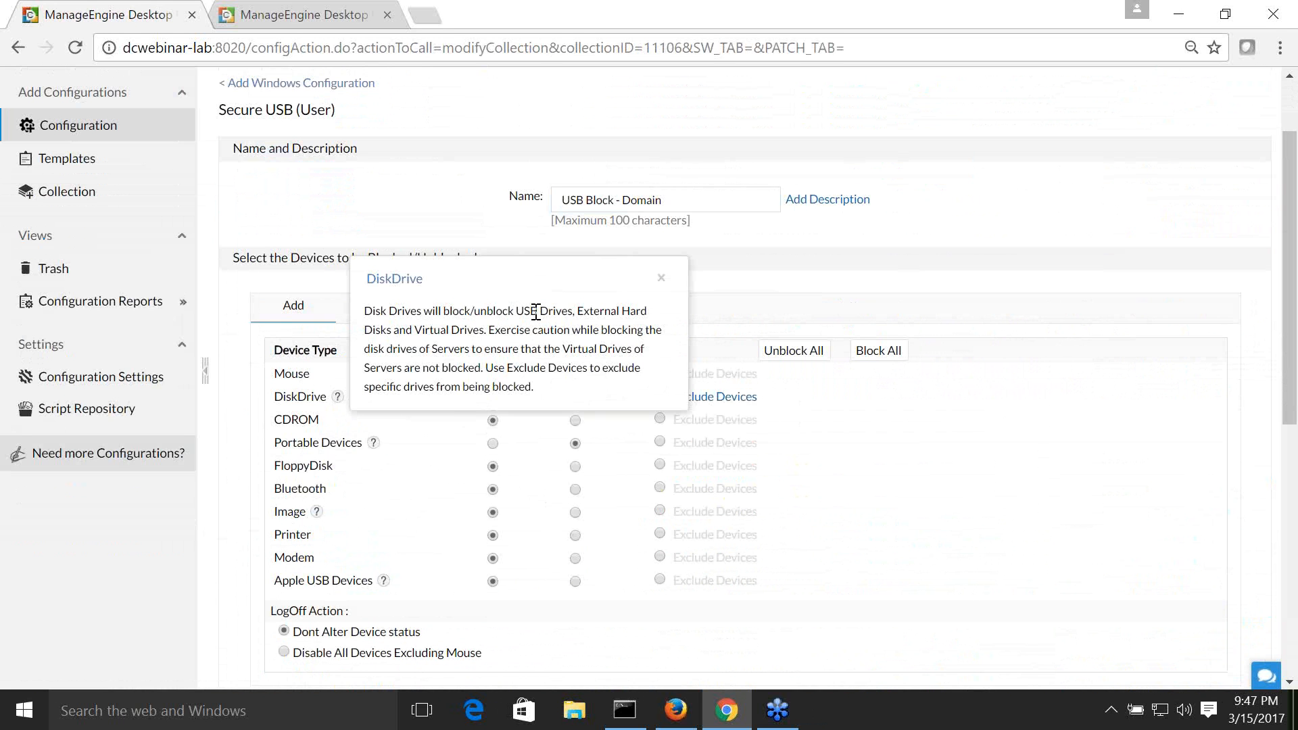
{"action": "left_click", "coordinate": [661, 278]}
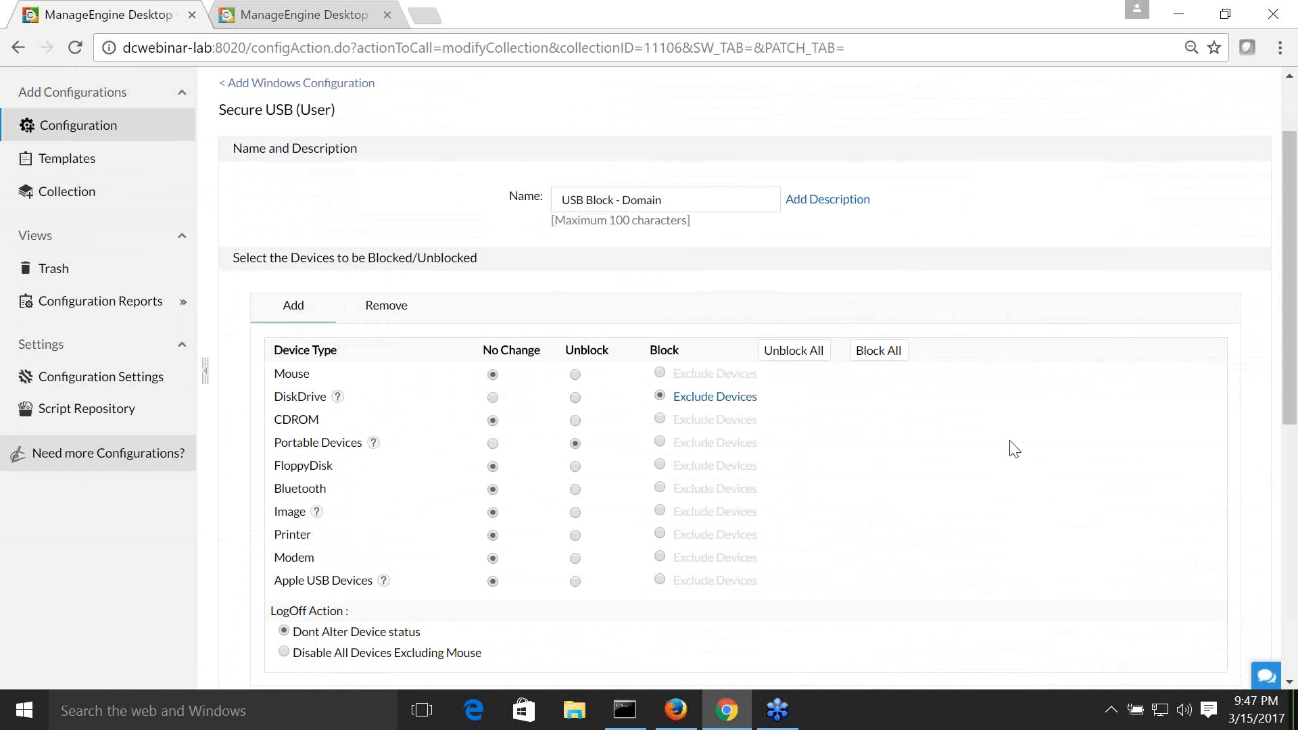
Step: Deselect WORKGROUP, set ZOHOCORP as the configuration's target domain, and read the note on replication to distribution servers
{"action": "scroll", "coordinate": [1014, 450], "scroll_direction": "down", "scroll_amount": 8}
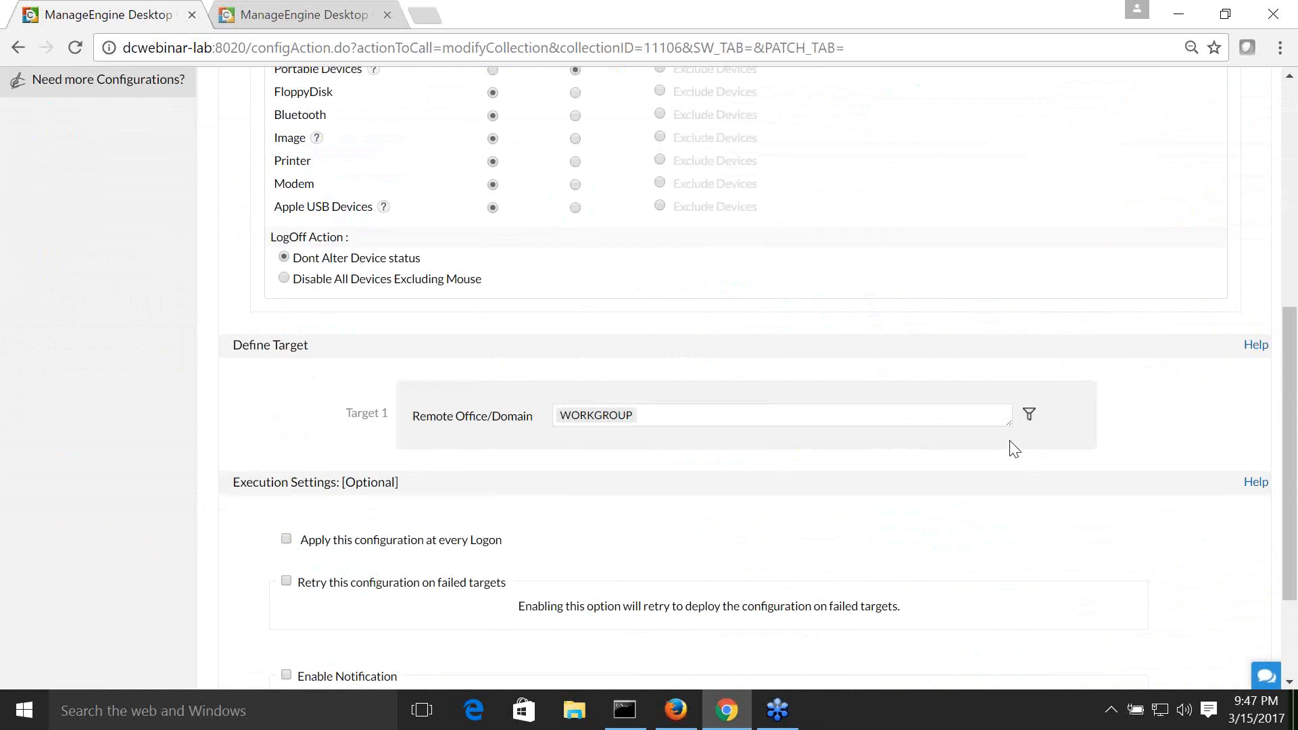
{"action": "left_click", "coordinate": [931, 288]}
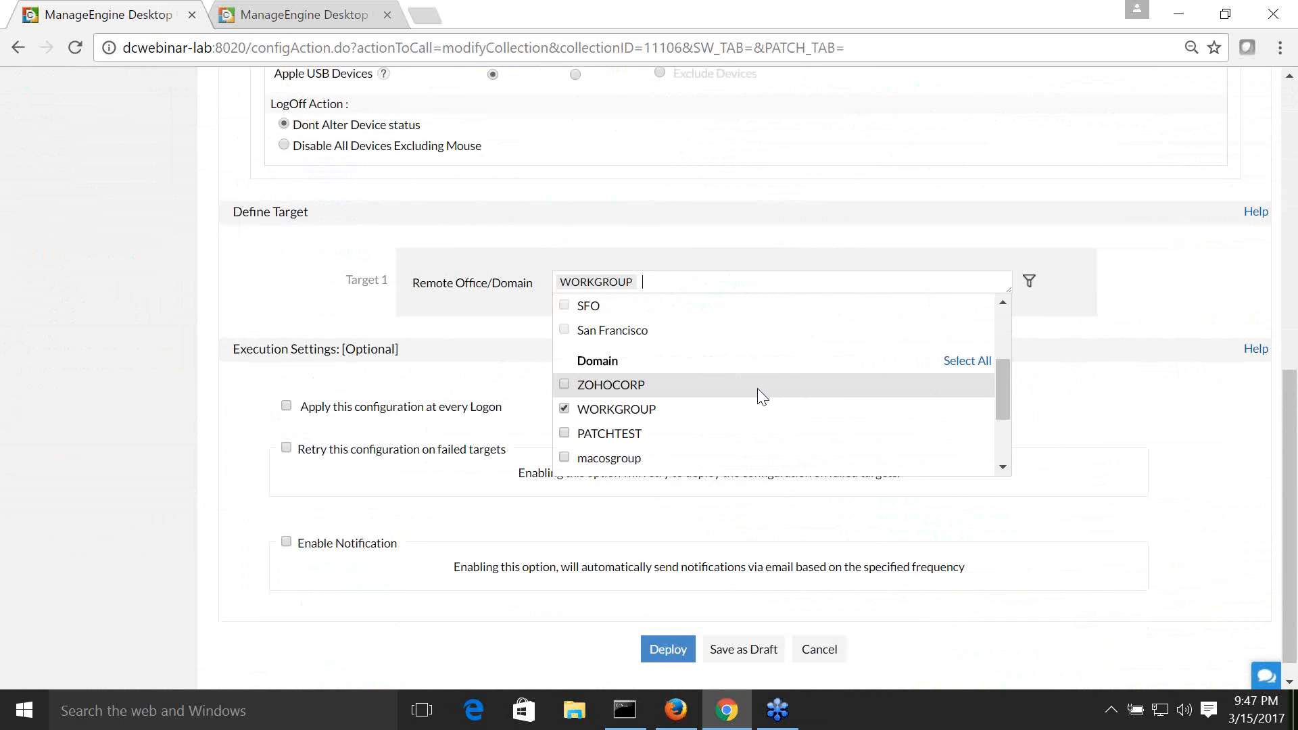
{"action": "left_click", "coordinate": [568, 411]}
{"action": "scroll", "coordinate": [739, 412], "scroll_direction": "down", "scroll_amount": 2}
{"action": "scroll", "coordinate": [744, 414], "scroll_direction": "down", "scroll_amount": 1}
{"action": "scroll", "coordinate": [744, 414], "scroll_direction": "down", "scroll_amount": 1}
{"action": "scroll", "coordinate": [746, 414], "scroll_direction": "up", "scroll_amount": 3}
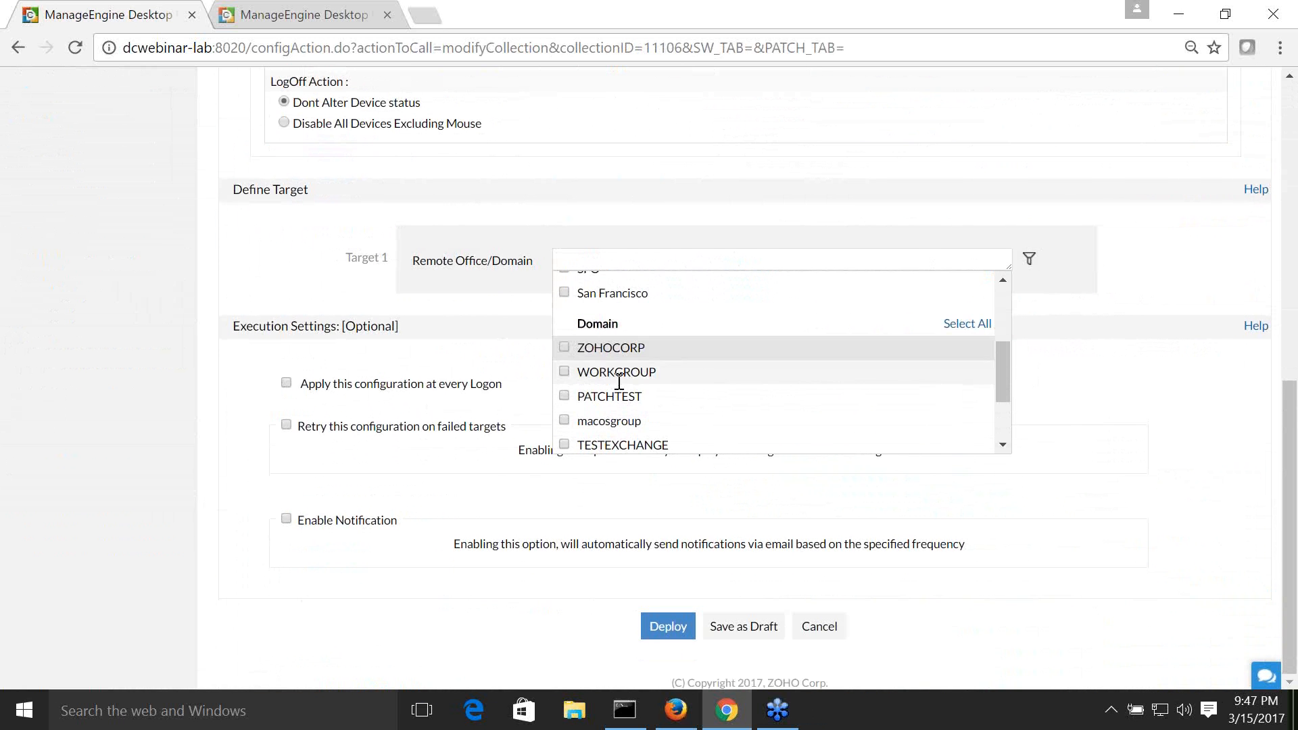
{"action": "left_click", "coordinate": [564, 347]}
{"action": "left_click", "coordinate": [424, 313]}
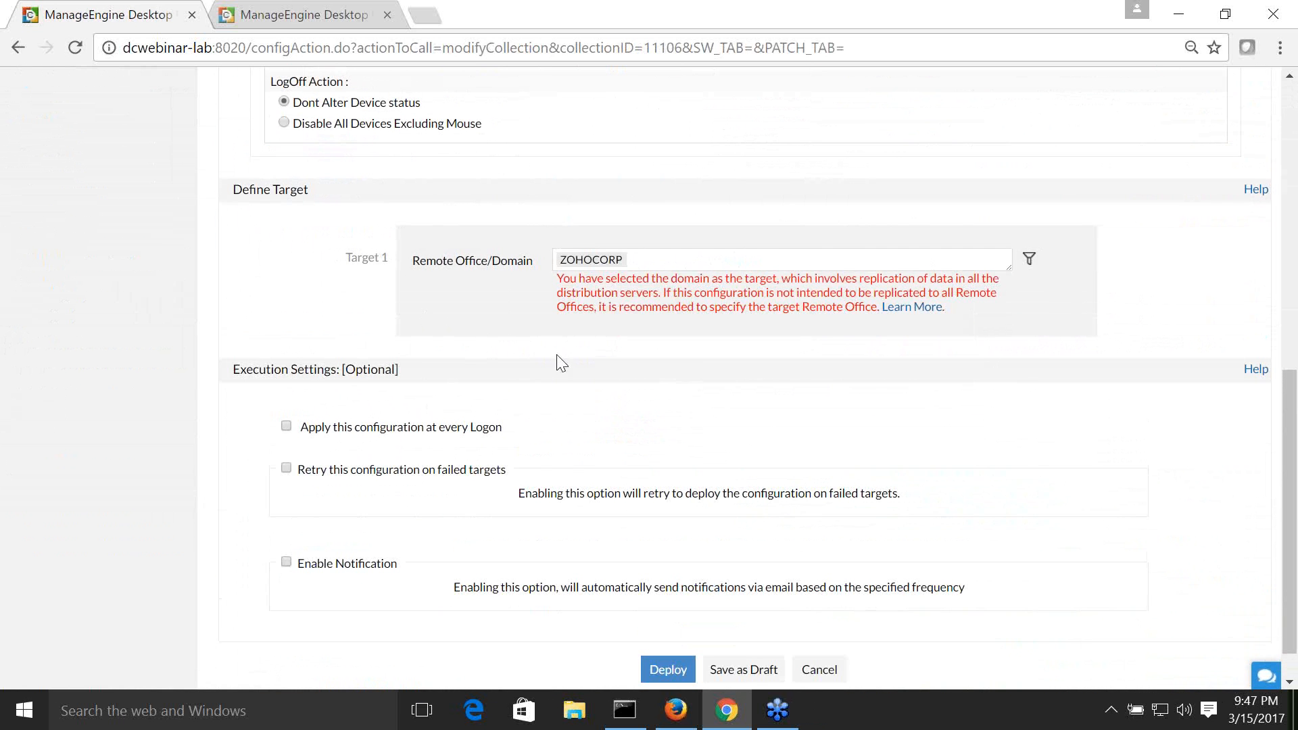
{"action": "left_click_drag", "start_coordinate": [674, 280], "coordinate": [958, 280]}
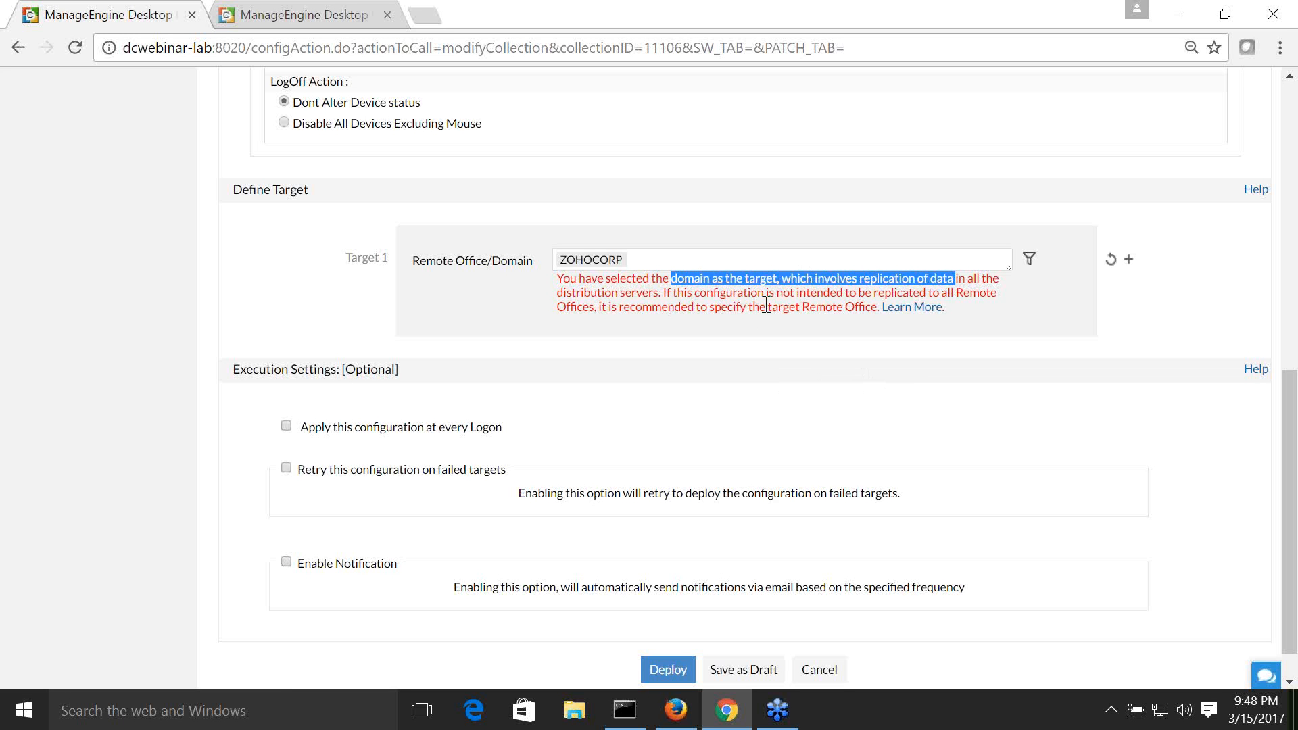
Step: Open the device exclusion settings for the blocked DiskDrive type and examine the Device Instance exclusion type and its ID field
{"action": "left_click", "coordinate": [703, 374]}
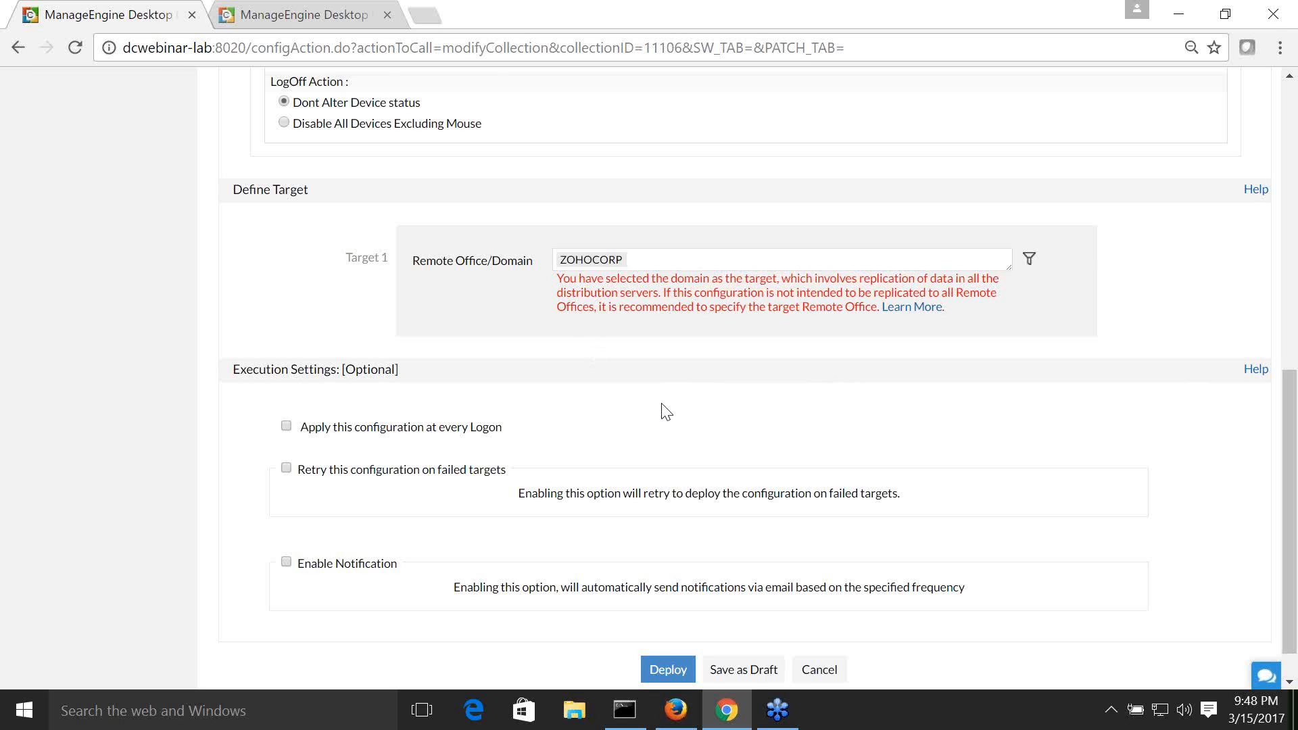
{"action": "scroll", "coordinate": [666, 411], "scroll_direction": "up", "scroll_amount": 5}
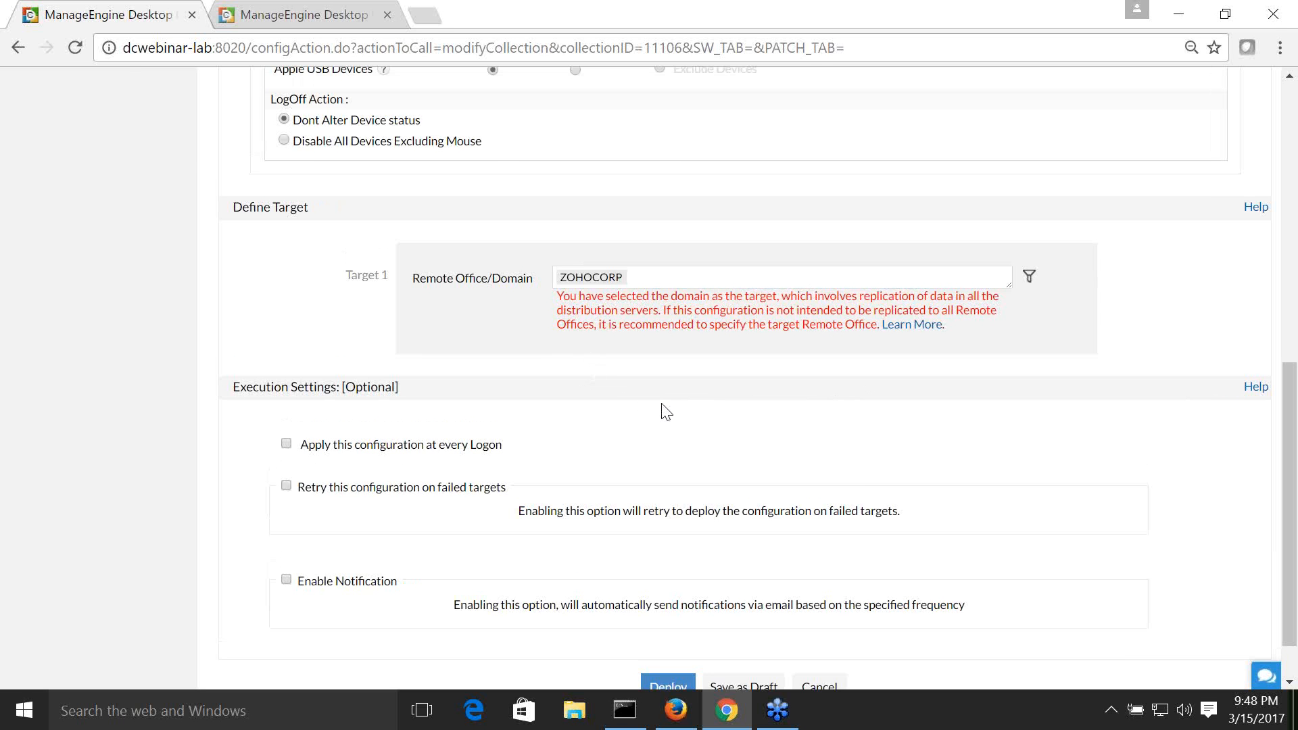
{"action": "scroll", "coordinate": [752, 554], "scroll_direction": "down", "scroll_amount": 2}
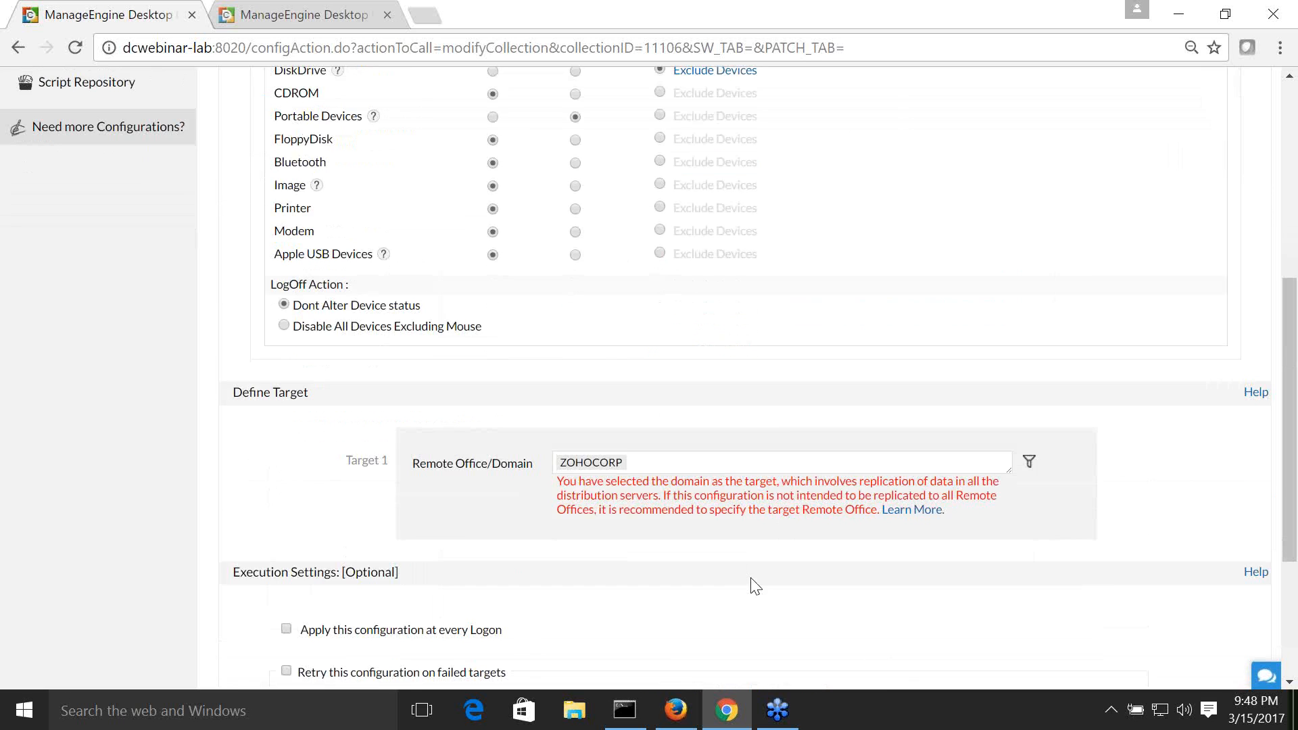
{"action": "scroll", "coordinate": [755, 585], "scroll_direction": "up", "scroll_amount": 3}
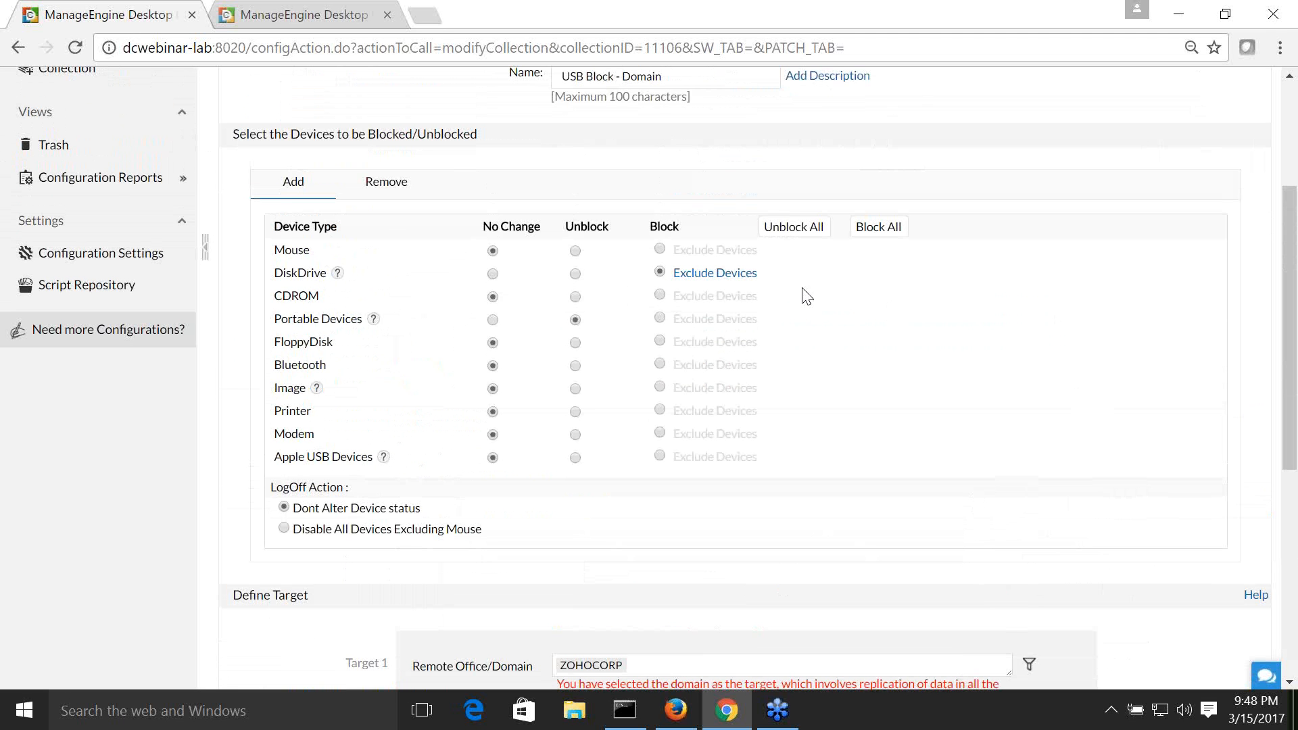
{"action": "left_click_drag", "start_coordinate": [667, 274], "coordinate": [684, 274]}
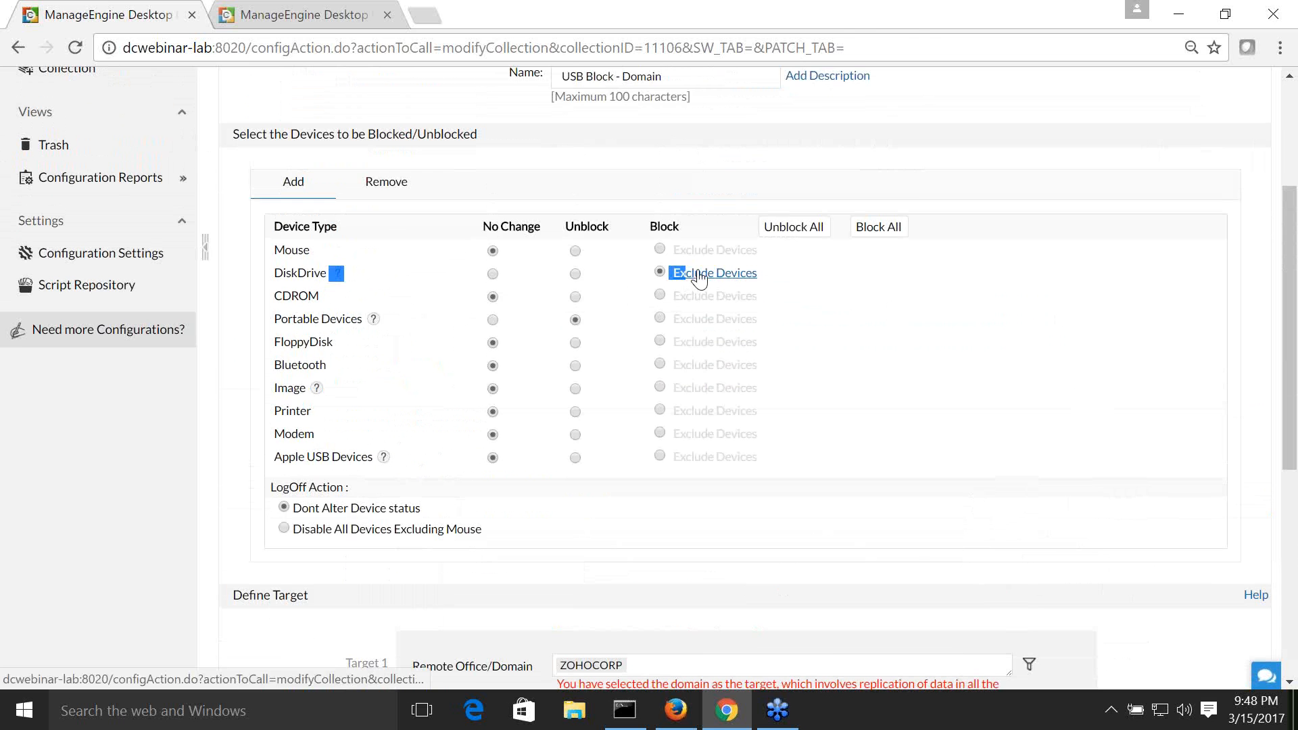
{"action": "left_click", "coordinate": [698, 275]}
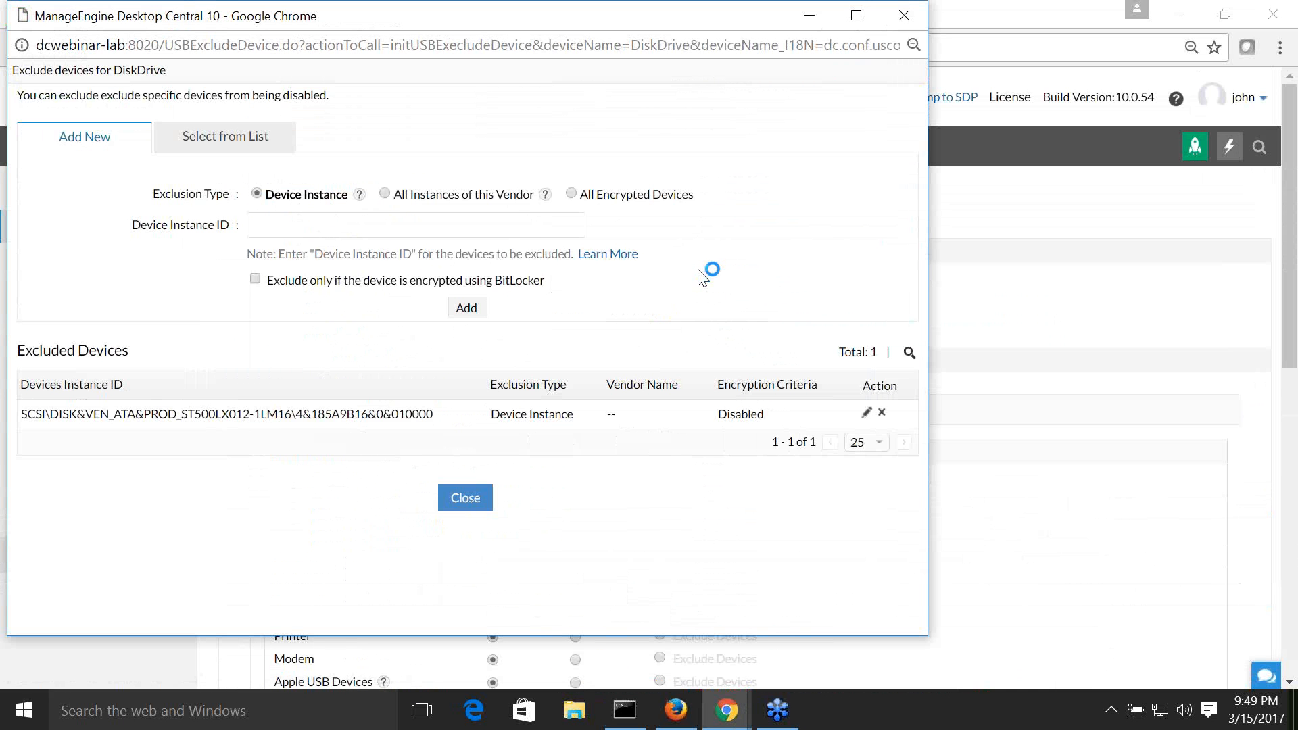
{"action": "left_click", "coordinate": [285, 232]}
{"action": "left_click_drag", "start_coordinate": [263, 196], "coordinate": [347, 205]}
{"action": "left_click", "coordinate": [301, 227]}
Step: Open the help page on securing USB devices, read how to find a Device Instance ID, and close it
{"action": "left_click", "coordinate": [611, 263]}
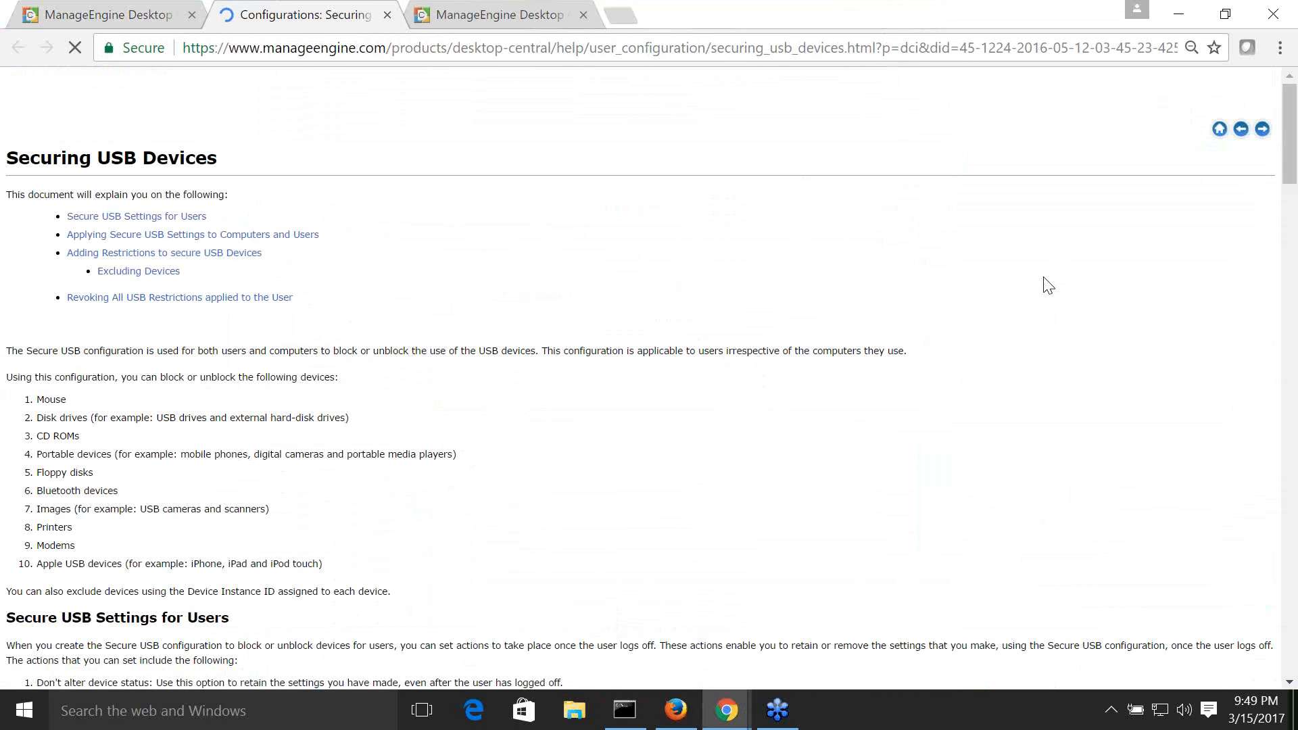
{"action": "scroll", "coordinate": [1048, 285], "scroll_direction": "down", "scroll_amount": 20}
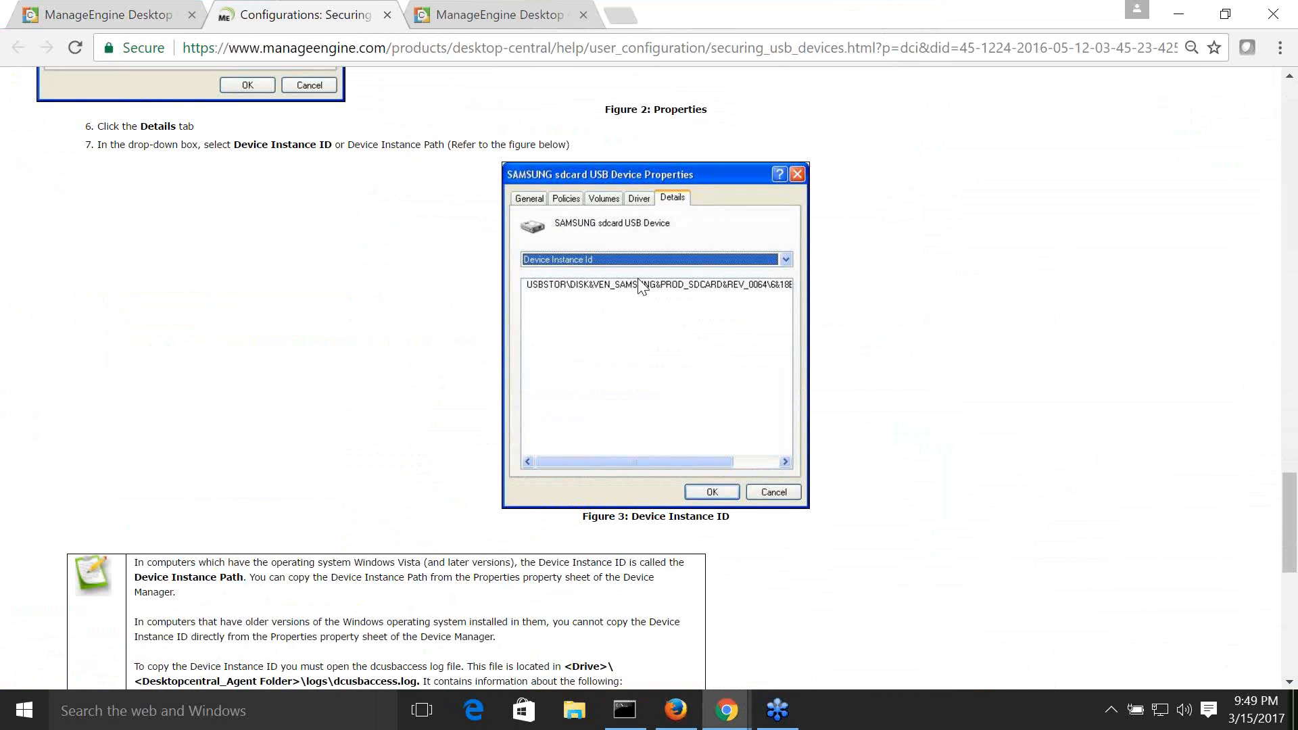
{"action": "left_click", "coordinate": [387, 15]}
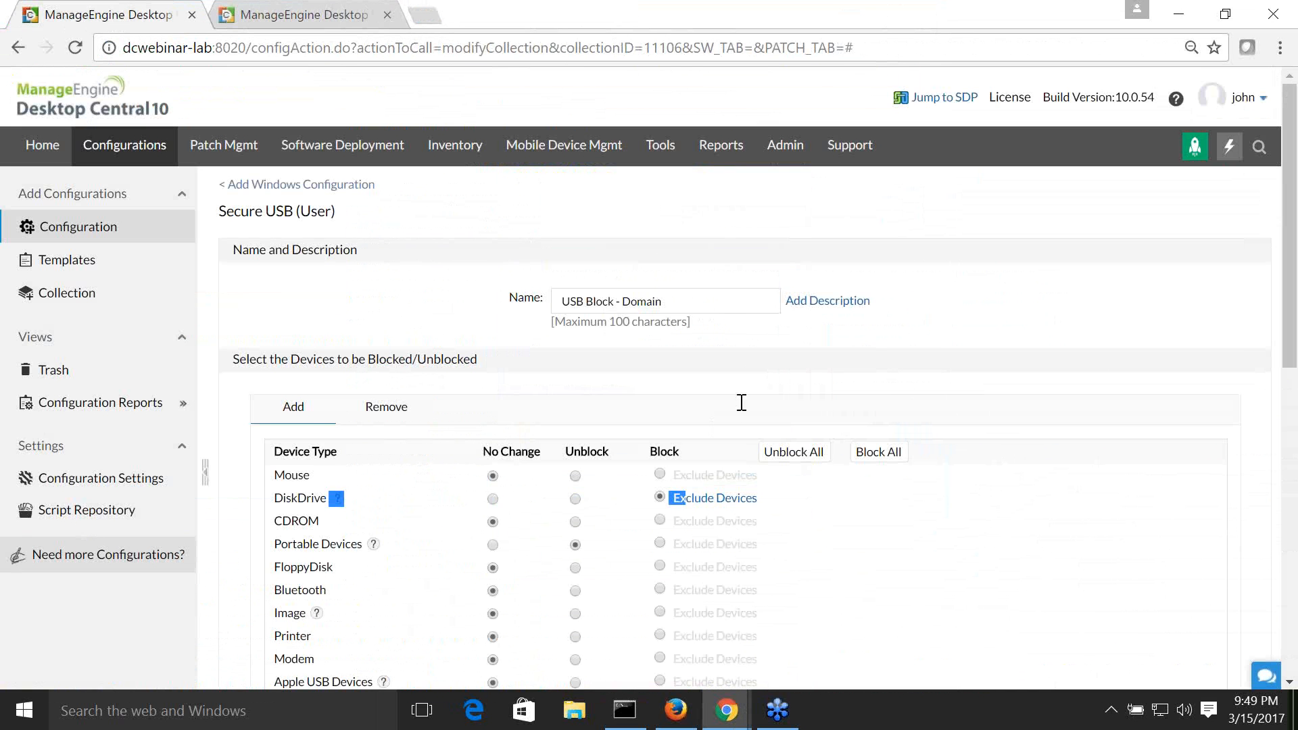
Step: Reopen the DiskDrive exclusions, examine the All Instances of this Vendor exclusion type, and close the window without adding a device
{"action": "left_click", "coordinate": [722, 509]}
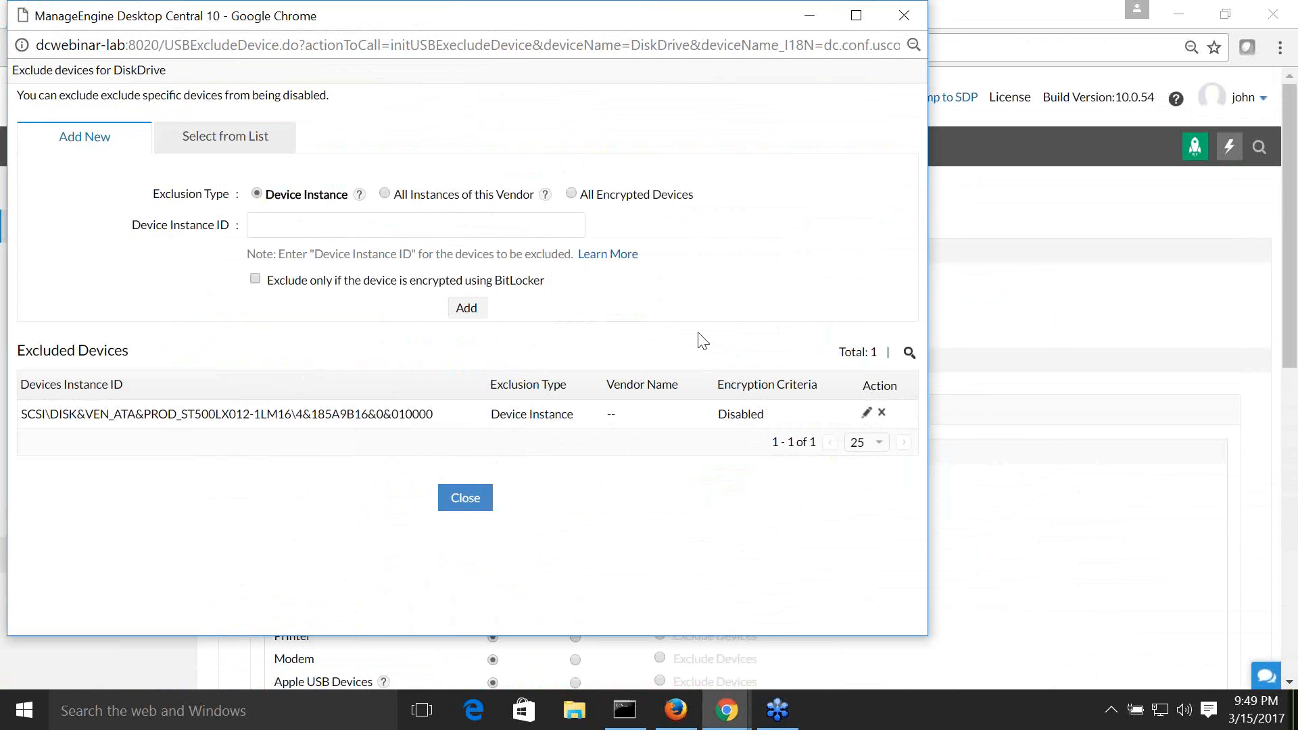
{"action": "left_click", "coordinate": [385, 195]}
{"action": "left_click", "coordinate": [415, 225]}
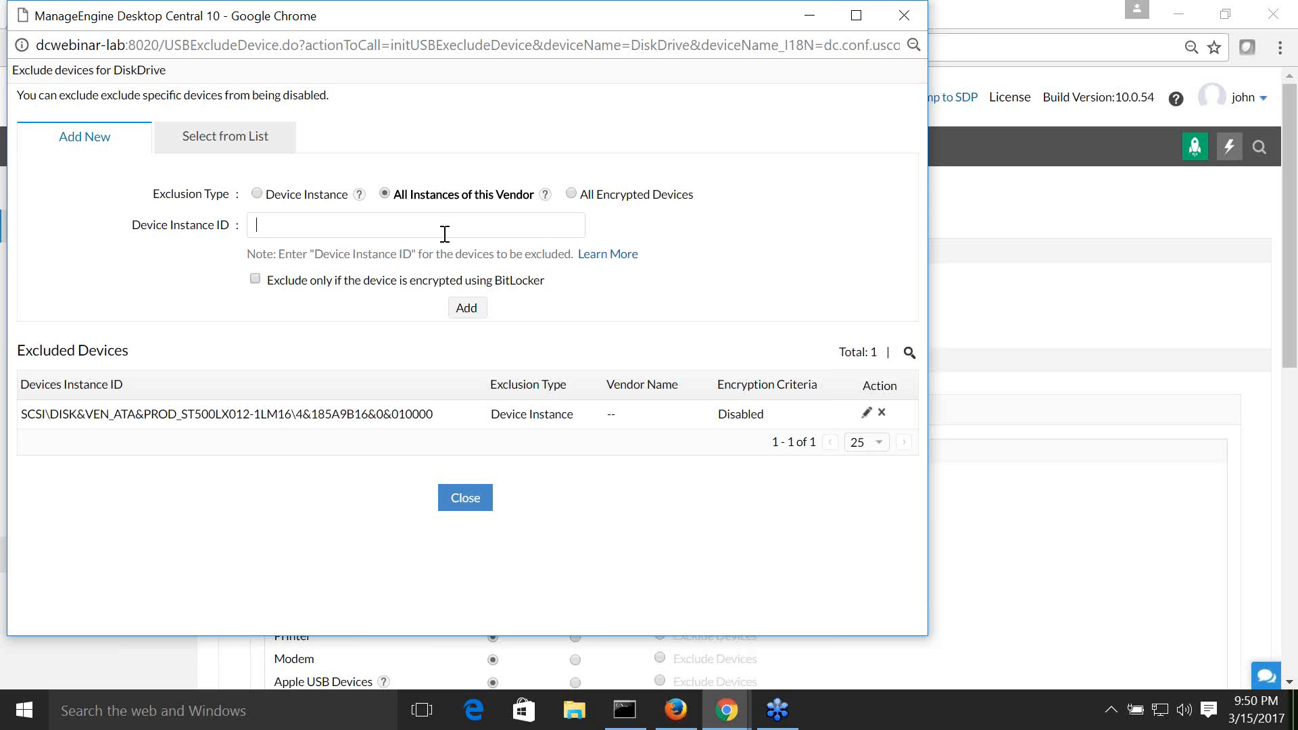
{"action": "left_click_drag", "start_coordinate": [394, 195], "coordinate": [537, 196]}
{"action": "left_click", "coordinate": [481, 230]}
{"action": "left_click", "coordinate": [903, 15]}
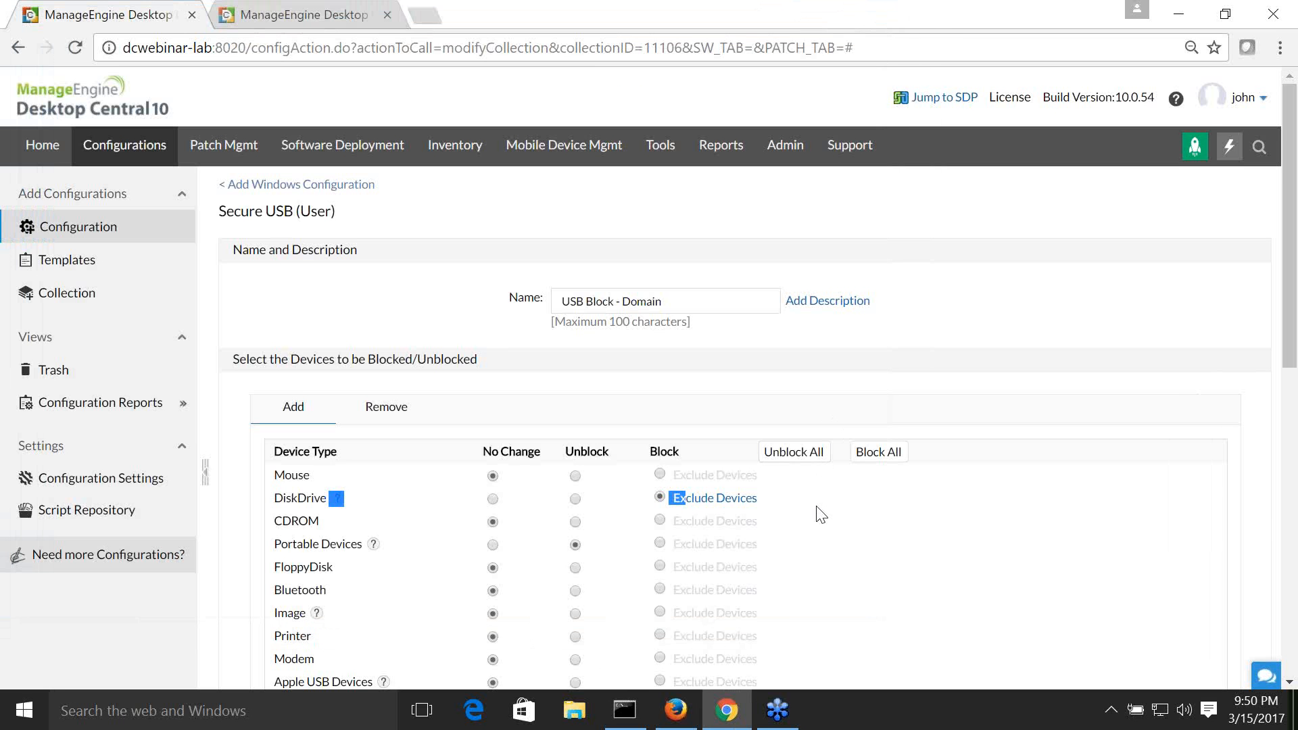
Step: Switch the USB Block - Domain configuration to removal and select revoking all existing USB restrictions applied to the user
{"action": "scroll", "coordinate": [820, 512], "scroll_direction": "down", "scroll_amount": 6}
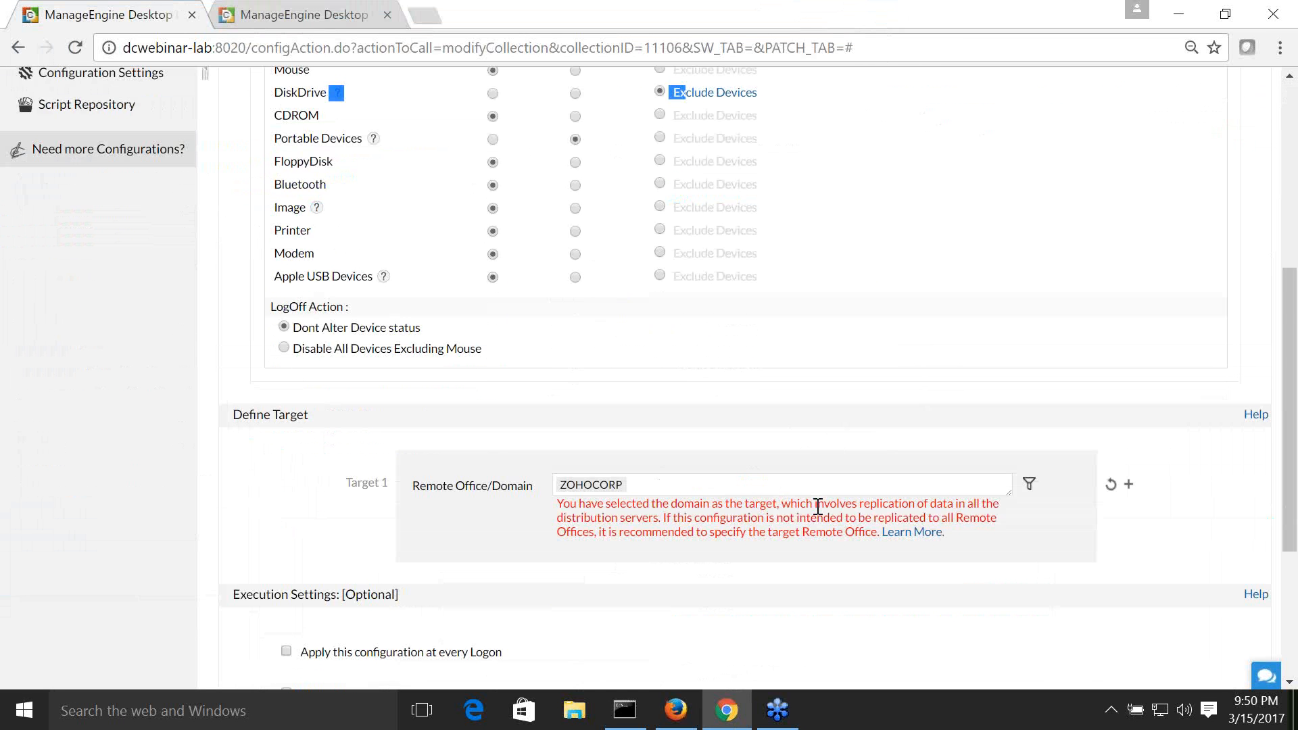
{"action": "scroll", "coordinate": [817, 507], "scroll_direction": "down", "scroll_amount": 3}
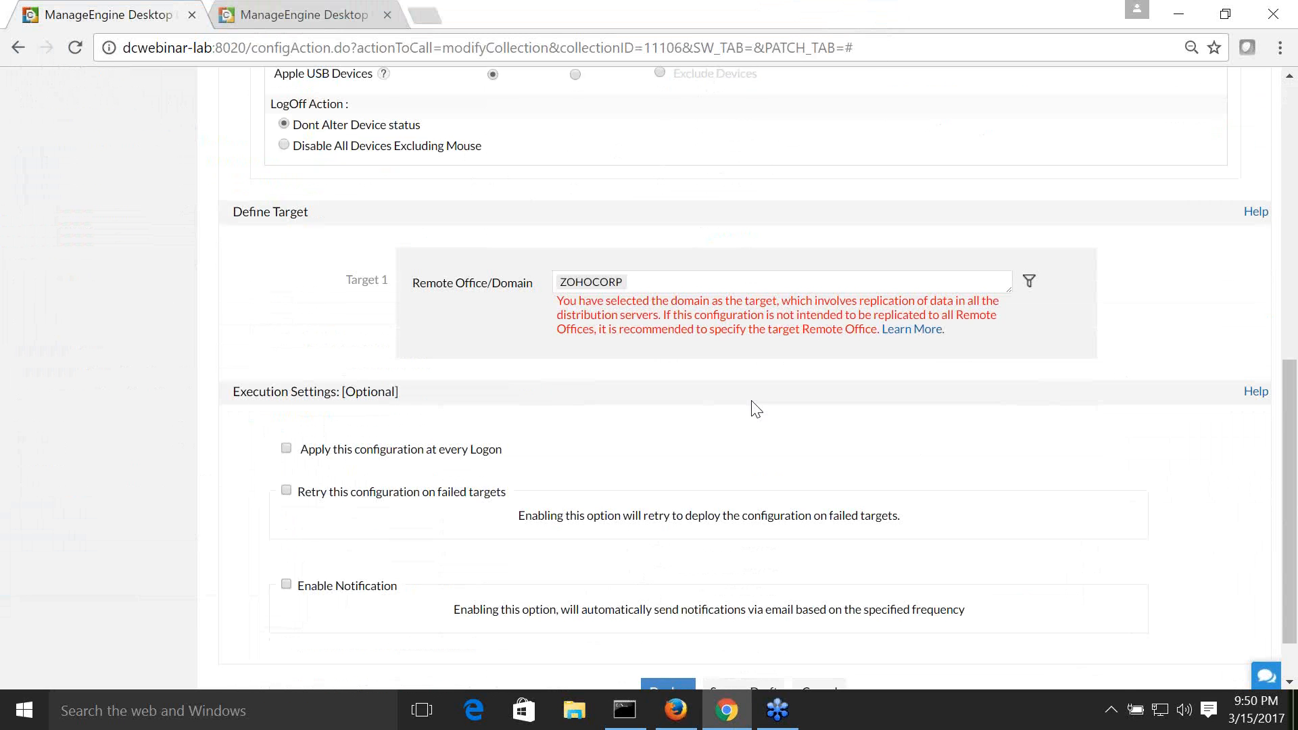
{"action": "scroll", "coordinate": [755, 408], "scroll_direction": "down", "scroll_amount": 1}
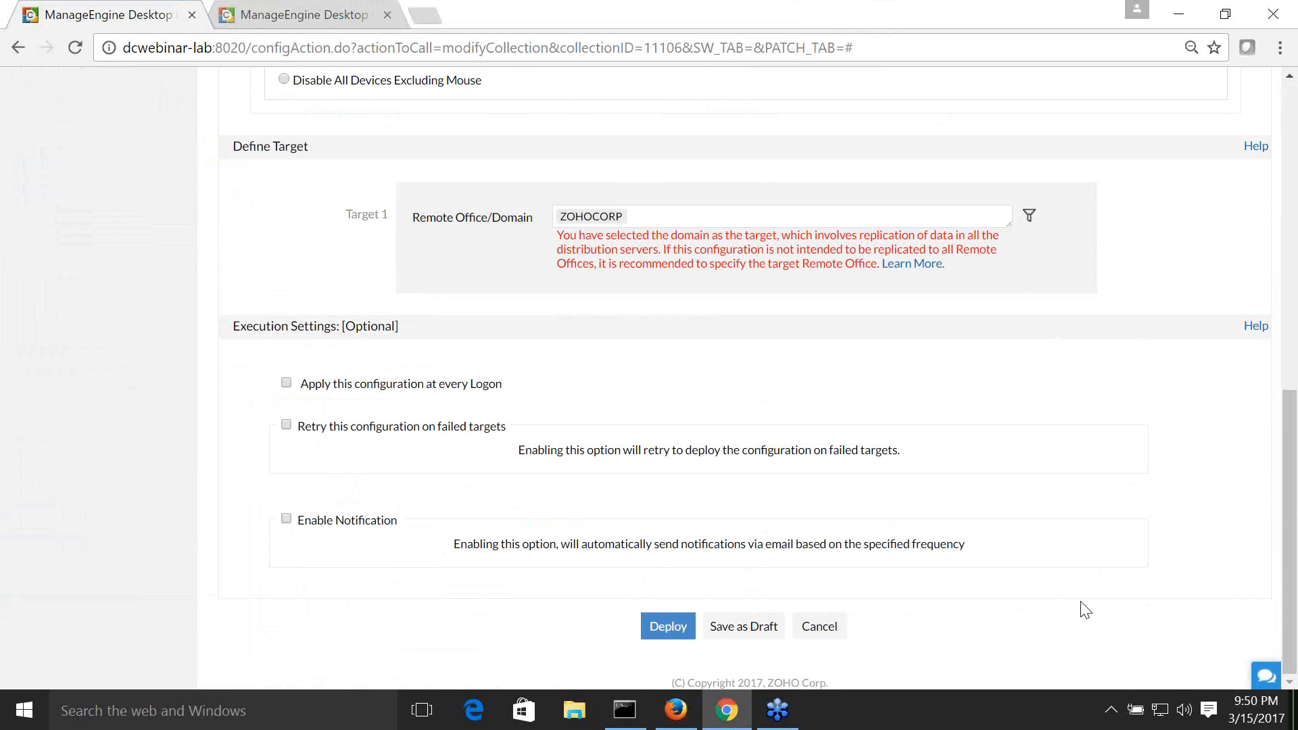
{"action": "scroll", "coordinate": [1085, 610], "scroll_direction": "up", "scroll_amount": 3}
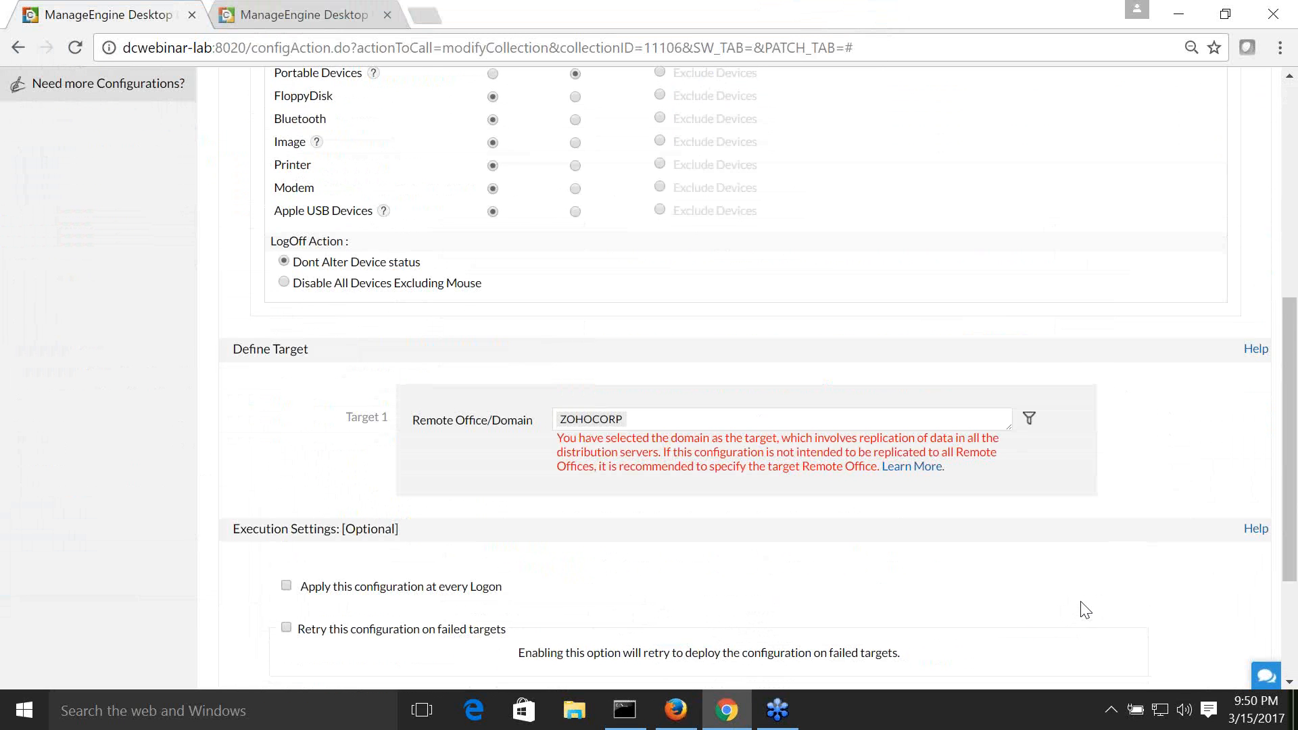
{"action": "scroll", "coordinate": [1034, 625], "scroll_direction": "up", "scroll_amount": 5}
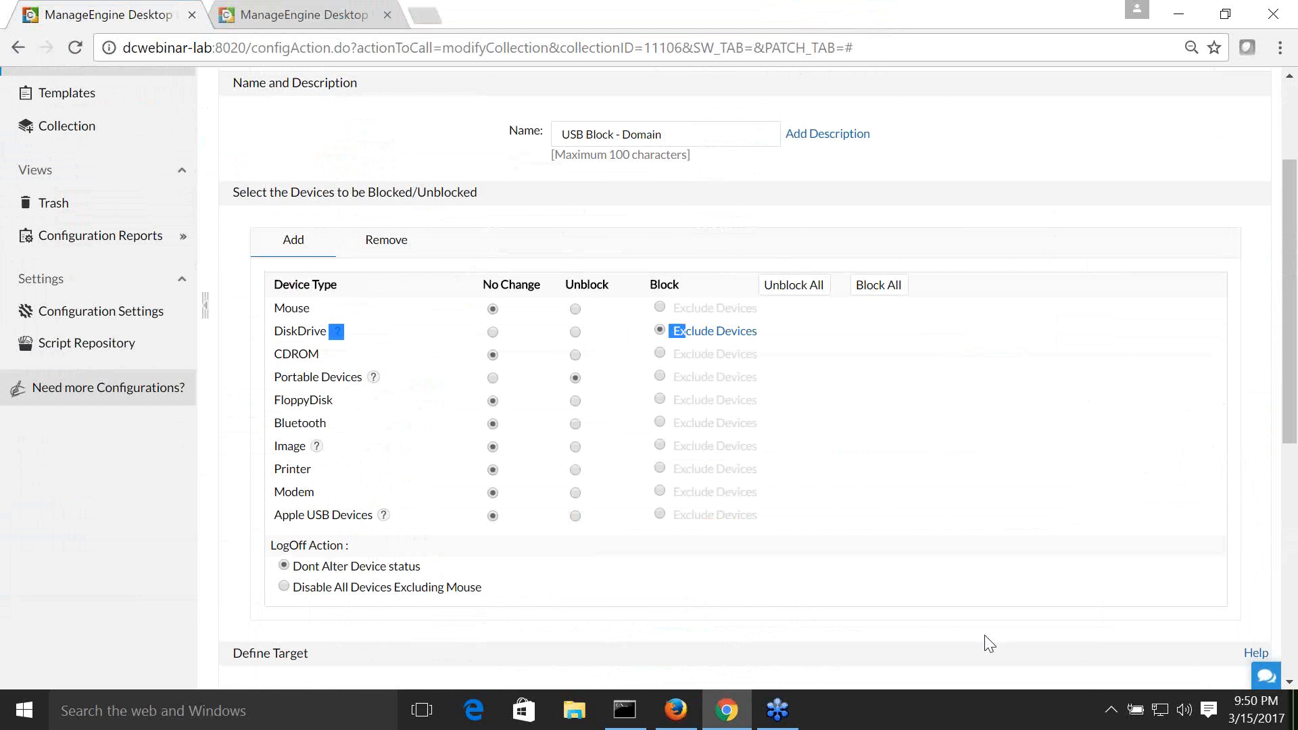
{"action": "left_click", "coordinate": [386, 241]}
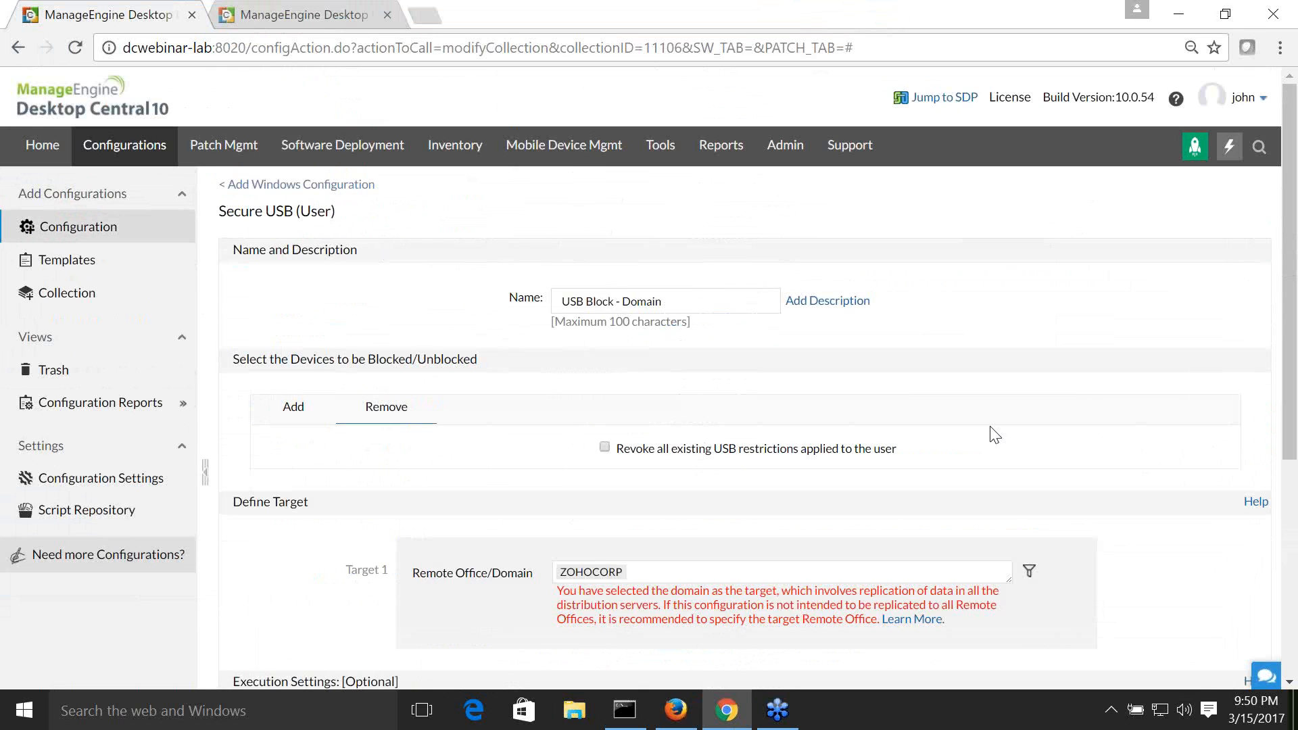
{"action": "scroll", "coordinate": [995, 447], "scroll_direction": "down", "scroll_amount": 1}
{"action": "left_click", "coordinate": [604, 345]}
{"action": "left_click", "coordinate": [639, 437]}
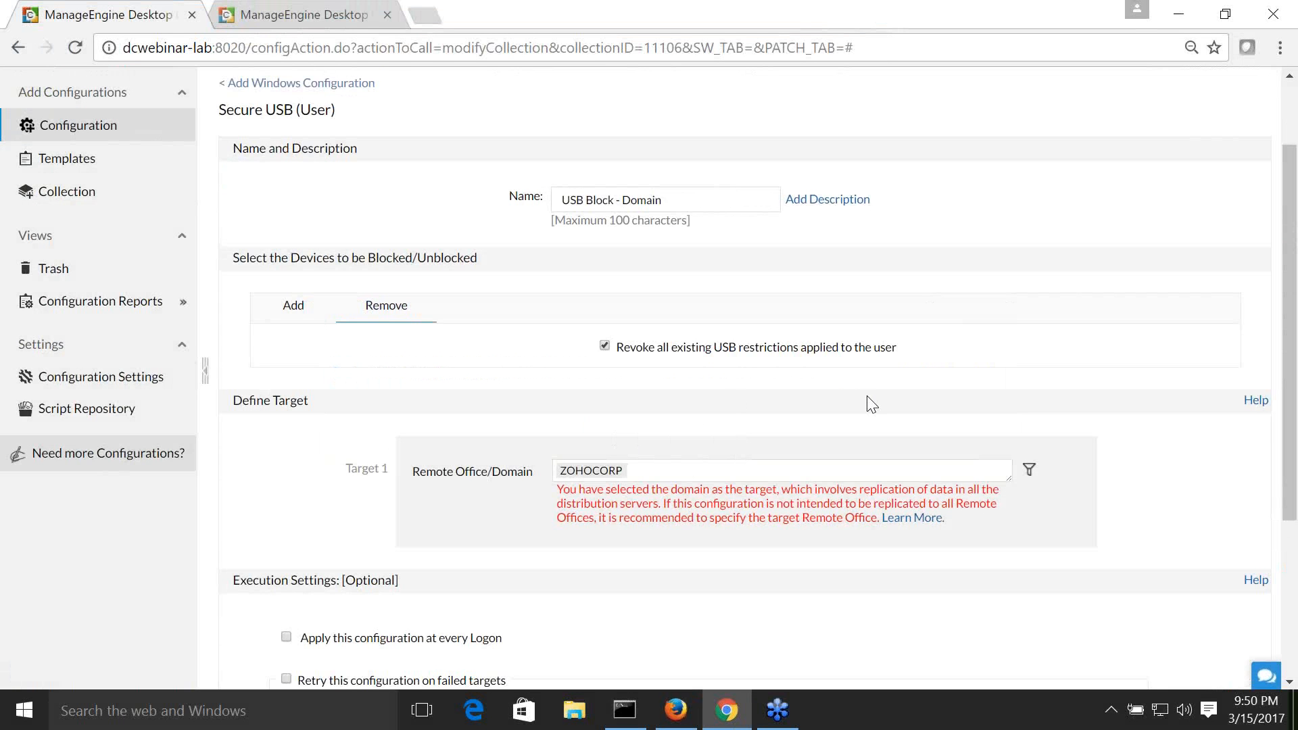
{"action": "scroll", "coordinate": [872, 404], "scroll_direction": "down", "scroll_amount": 4}
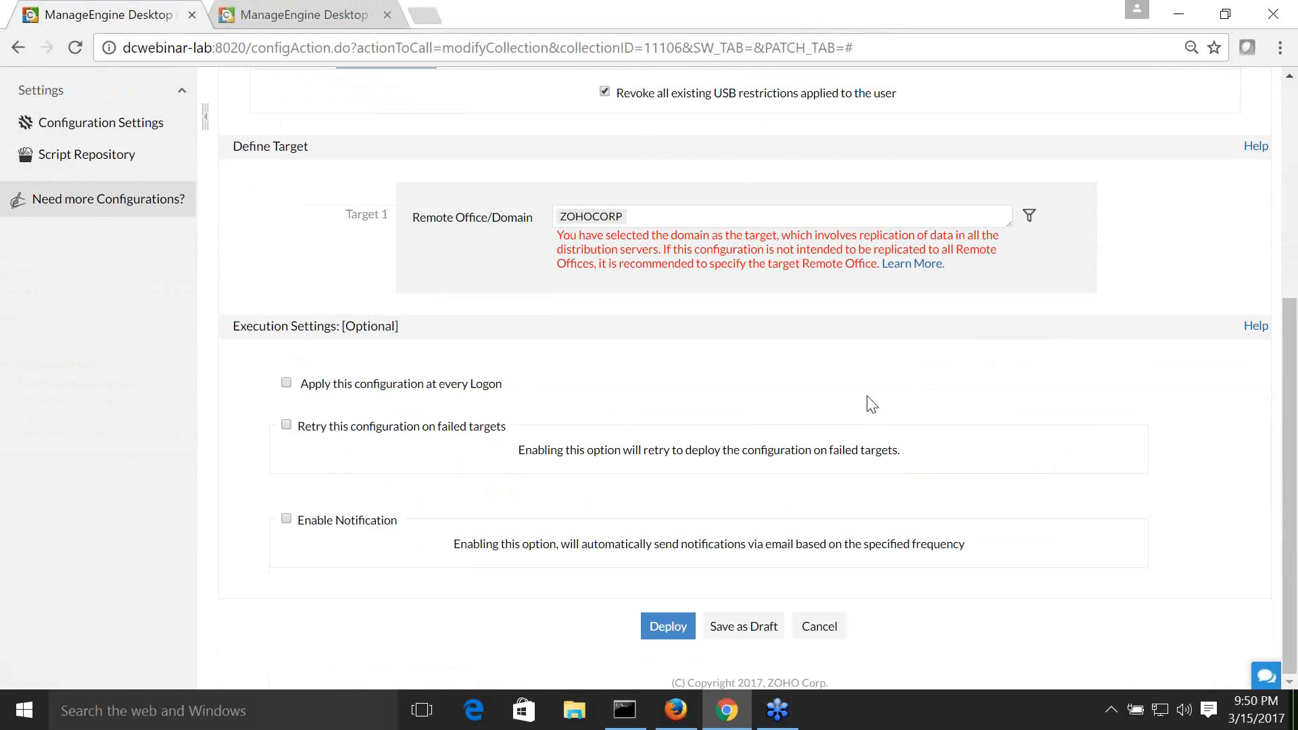
{"action": "scroll", "coordinate": [532, 588], "scroll_direction": "up", "scroll_amount": 1}
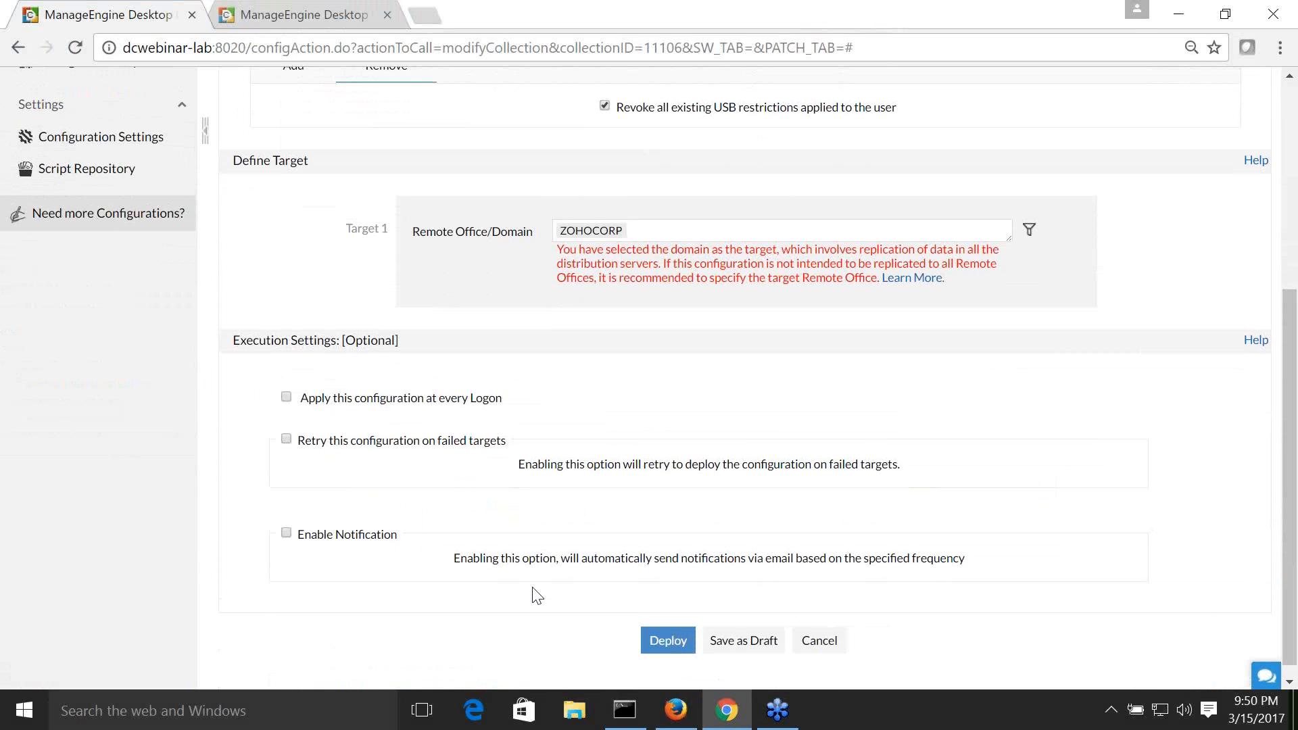
{"action": "scroll", "coordinate": [535, 594], "scroll_direction": "up", "scroll_amount": 5}
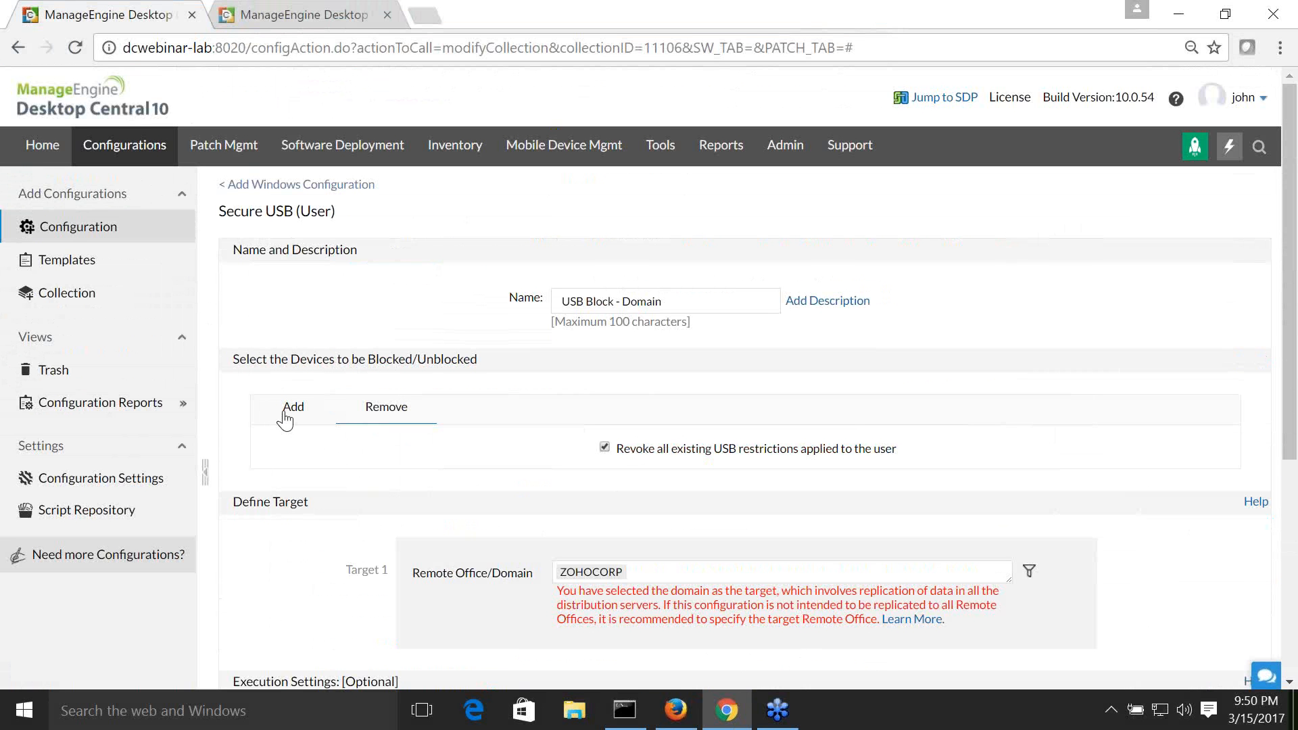
{"action": "left_click", "coordinate": [17, 49]}
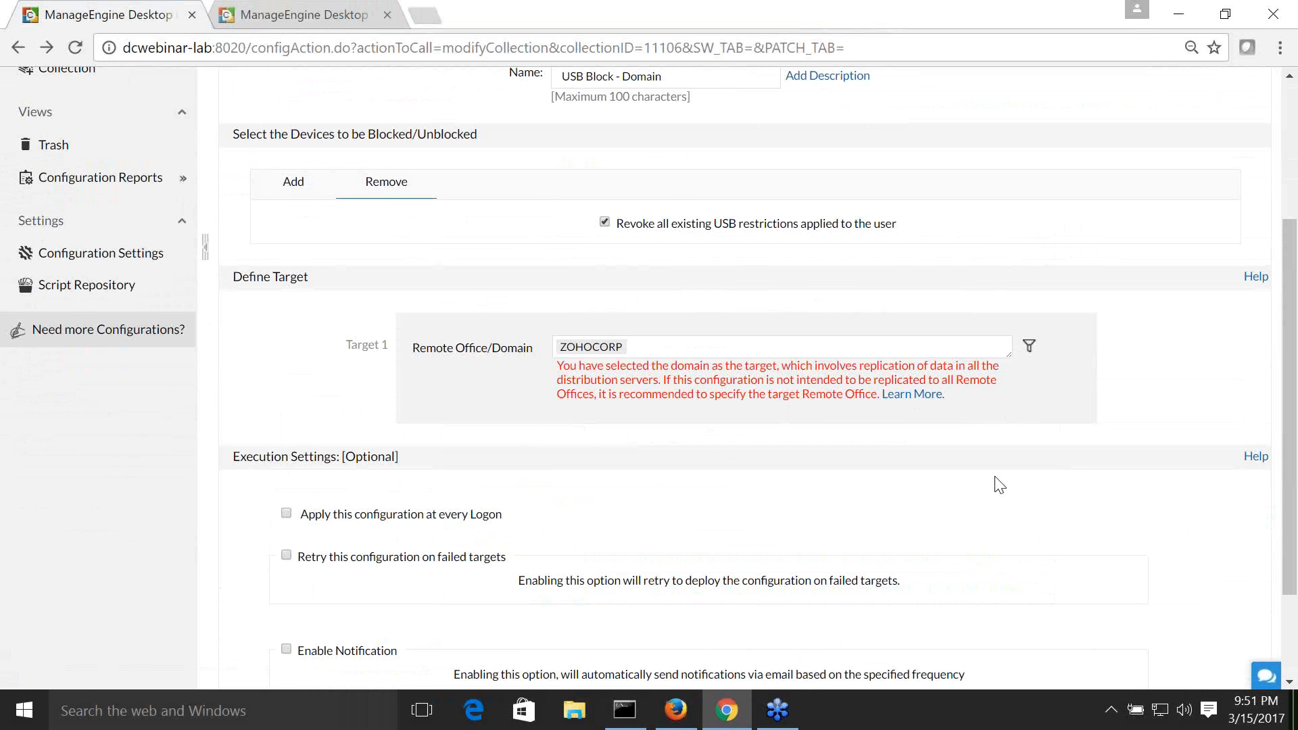
Step: Show the target filters and exclude the custom group Sales Team Members from the ZOHOCORP target
{"action": "left_click", "coordinate": [1031, 347]}
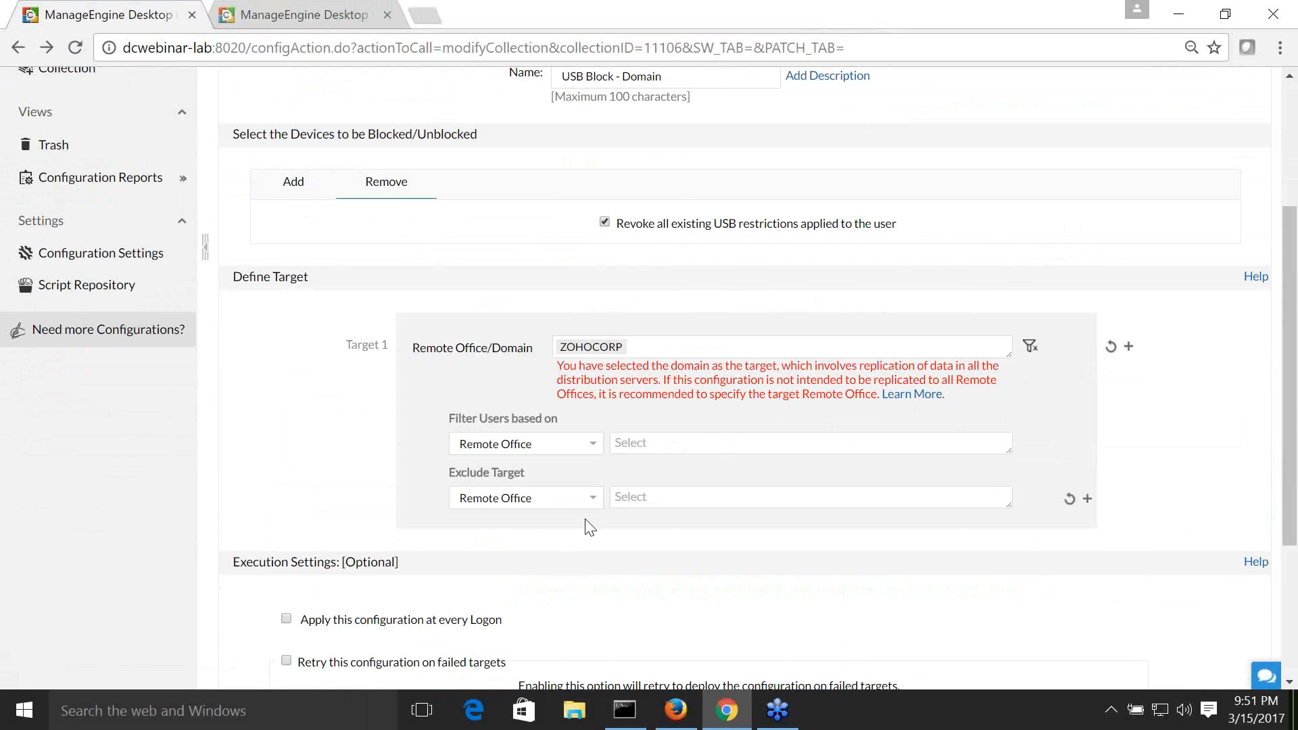
{"action": "left_click", "coordinate": [591, 497]}
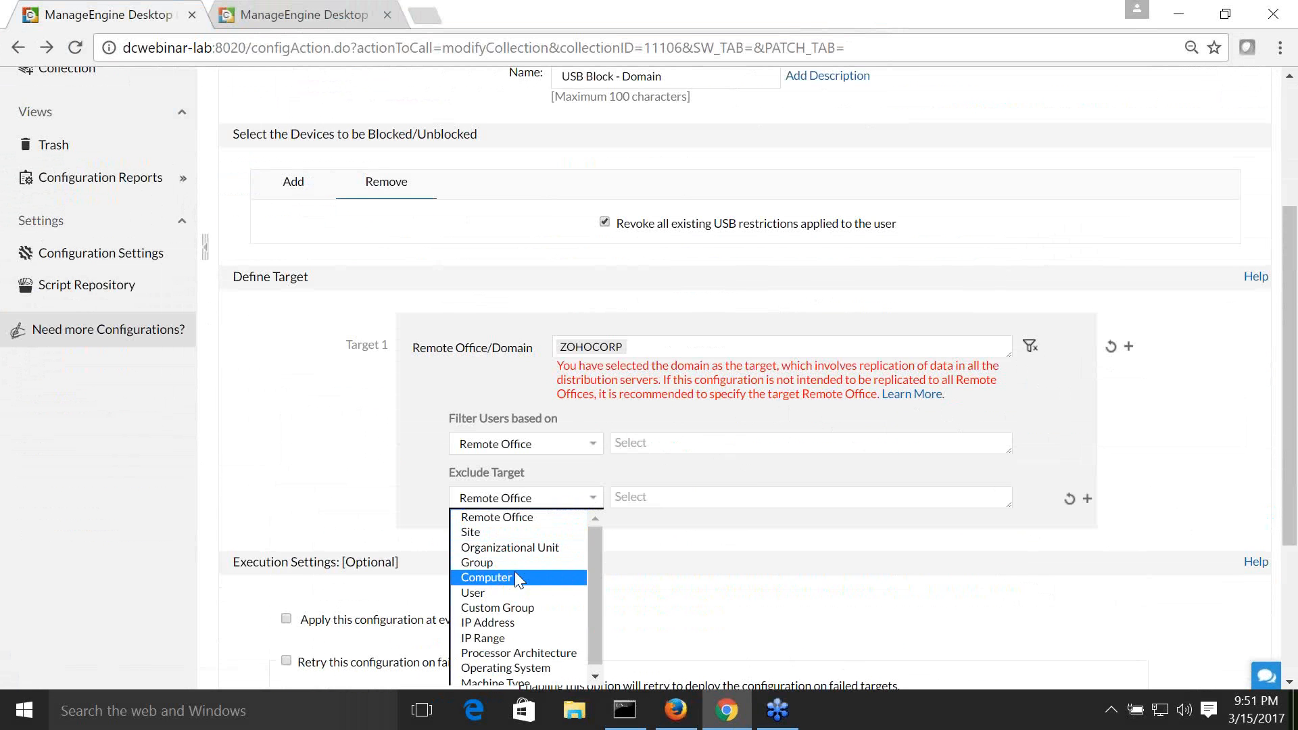
{"action": "left_click", "coordinate": [515, 611]}
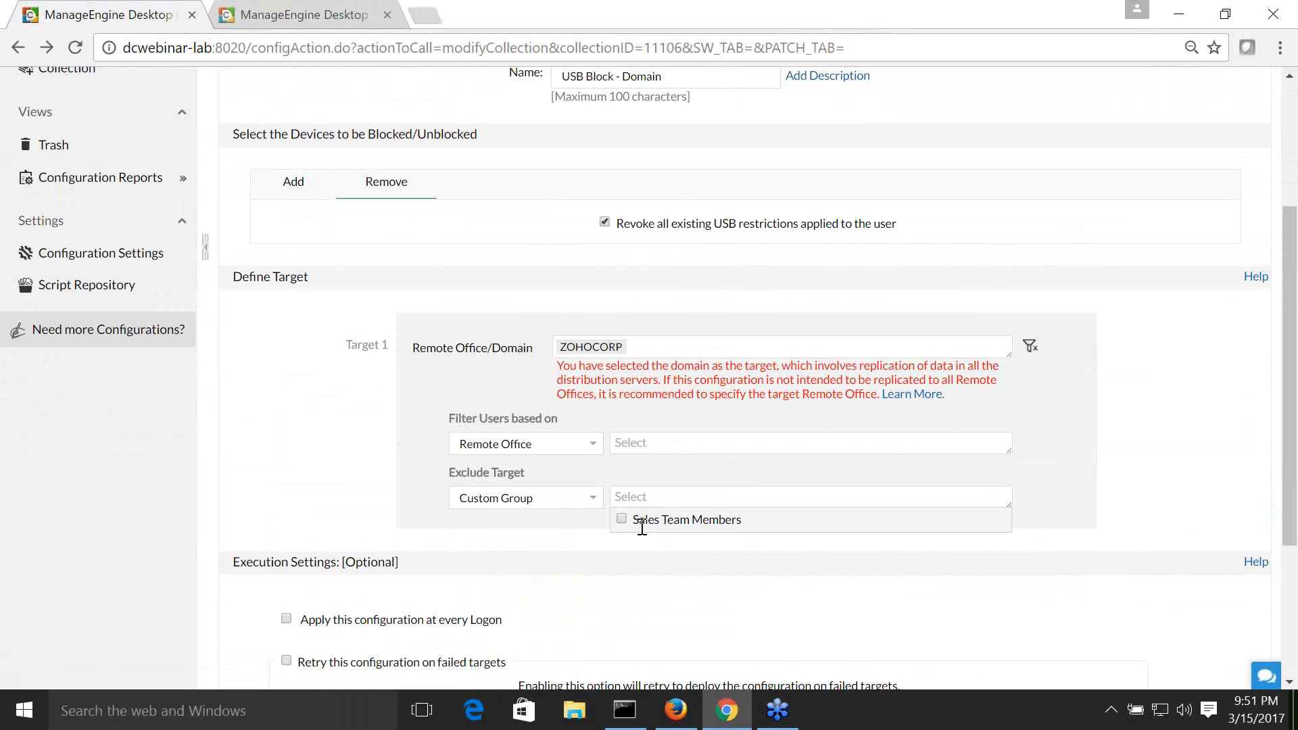
{"action": "left_click", "coordinate": [622, 519]}
{"action": "left_click", "coordinate": [1145, 500]}
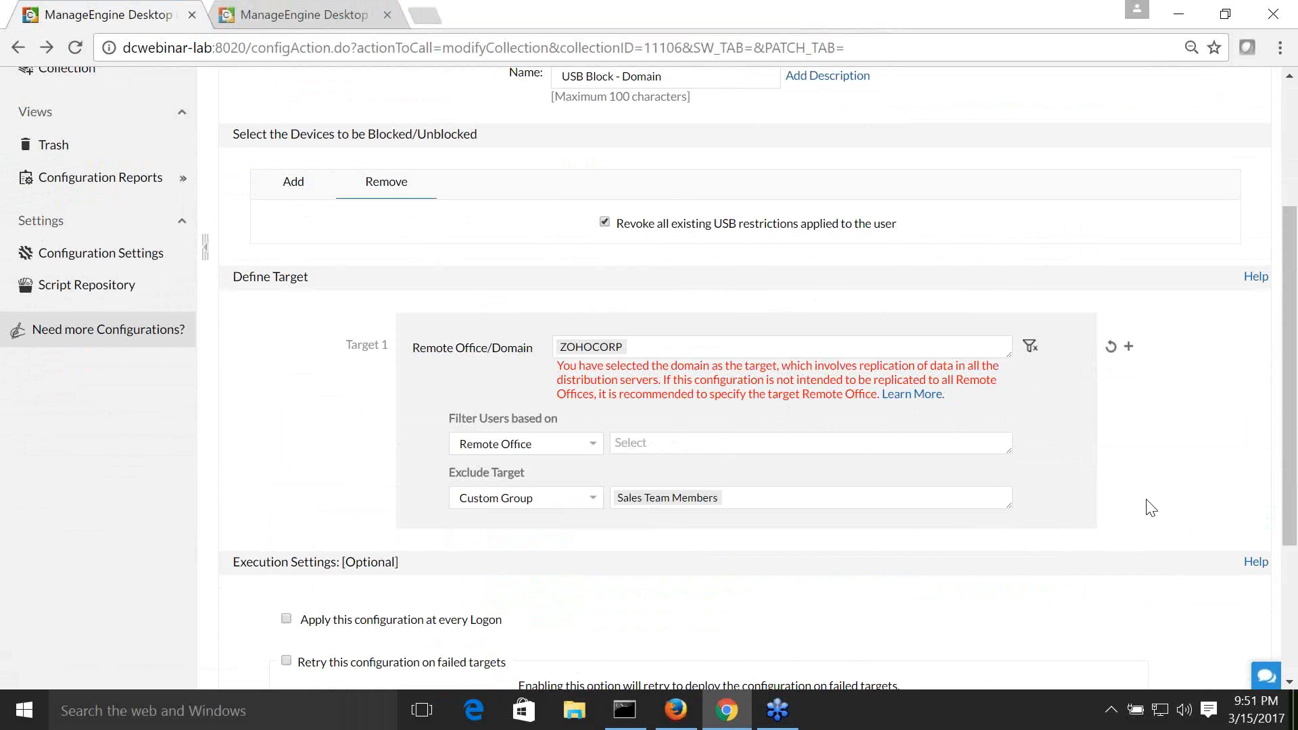
Step: Switch the configuration back to adding device restrictions and set the DiskDrive type to Block
{"action": "scroll", "coordinate": [1061, 484], "scroll_direction": "down", "scroll_amount": 2}
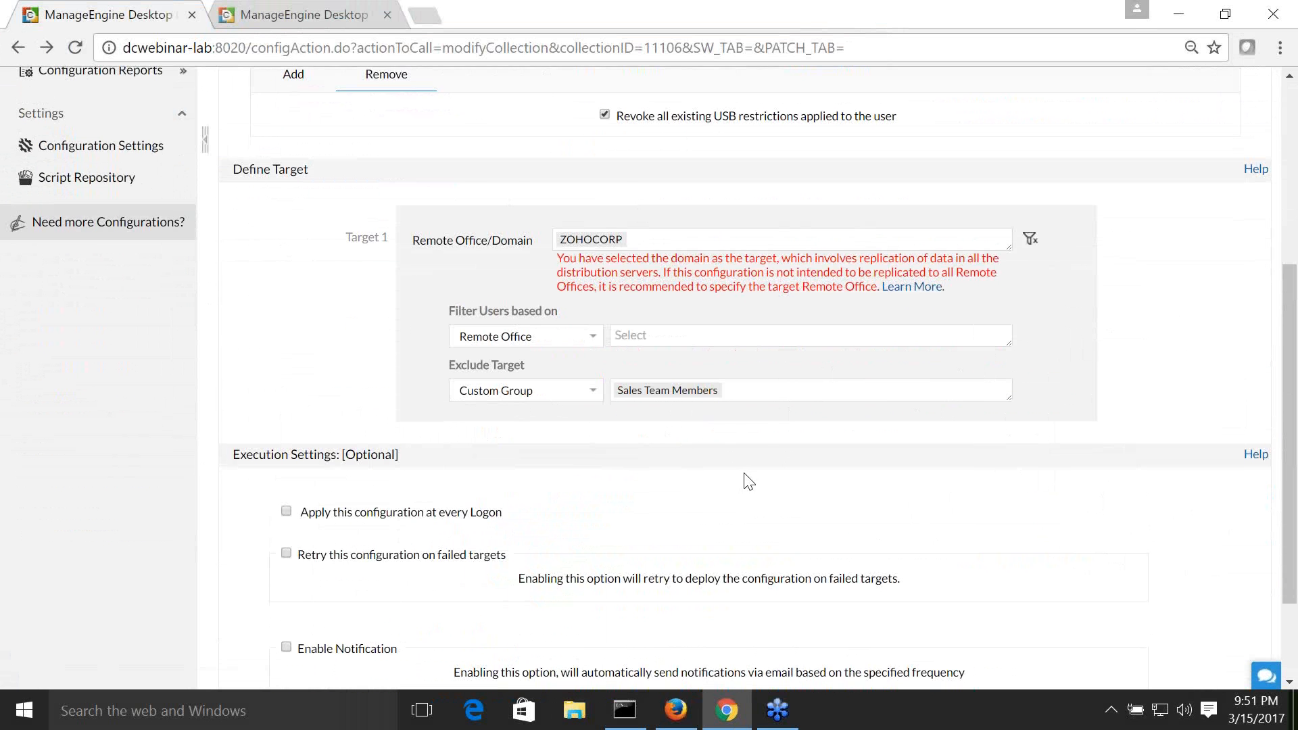
{"action": "scroll", "coordinate": [579, 594], "scroll_direction": "down", "scroll_amount": 2}
{"action": "scroll", "coordinate": [579, 593], "scroll_direction": "up", "scroll_amount": 5}
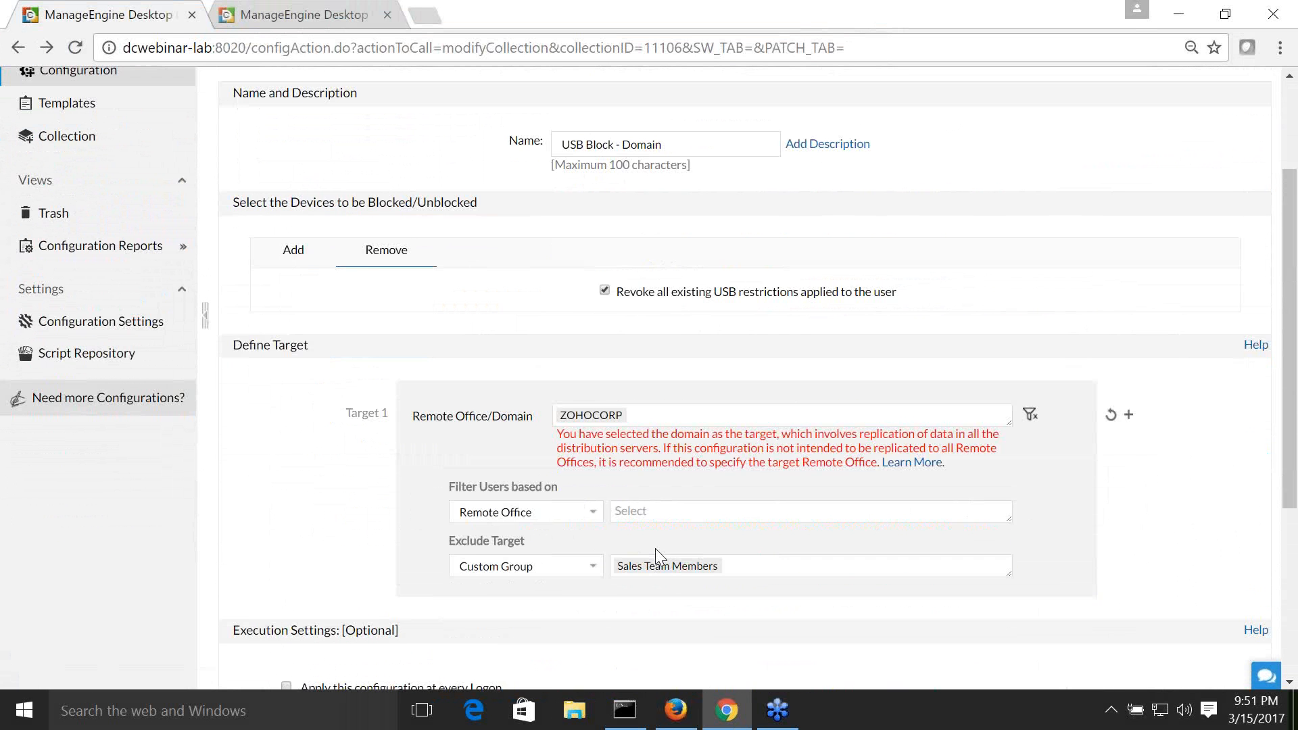
{"action": "scroll", "coordinate": [235, 450], "scroll_direction": "up", "scroll_amount": 3}
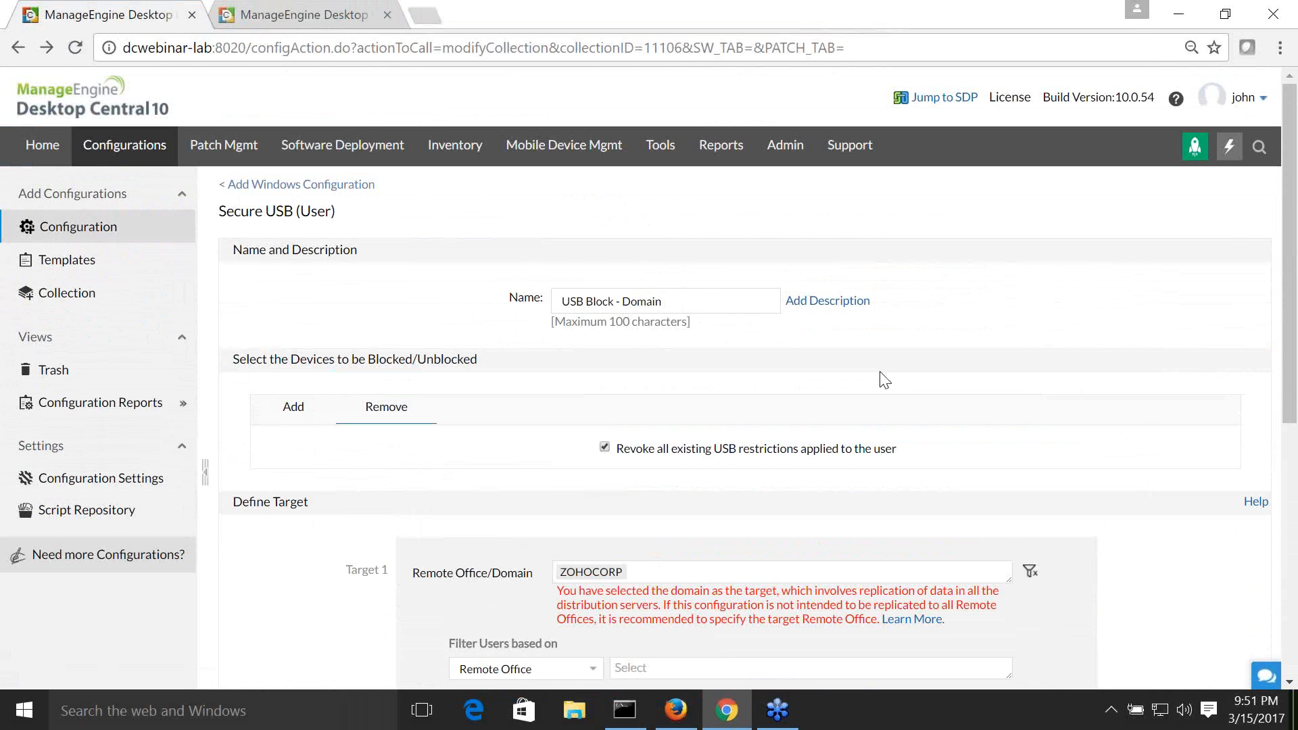
{"action": "scroll", "coordinate": [886, 379], "scroll_direction": "down", "scroll_amount": 3}
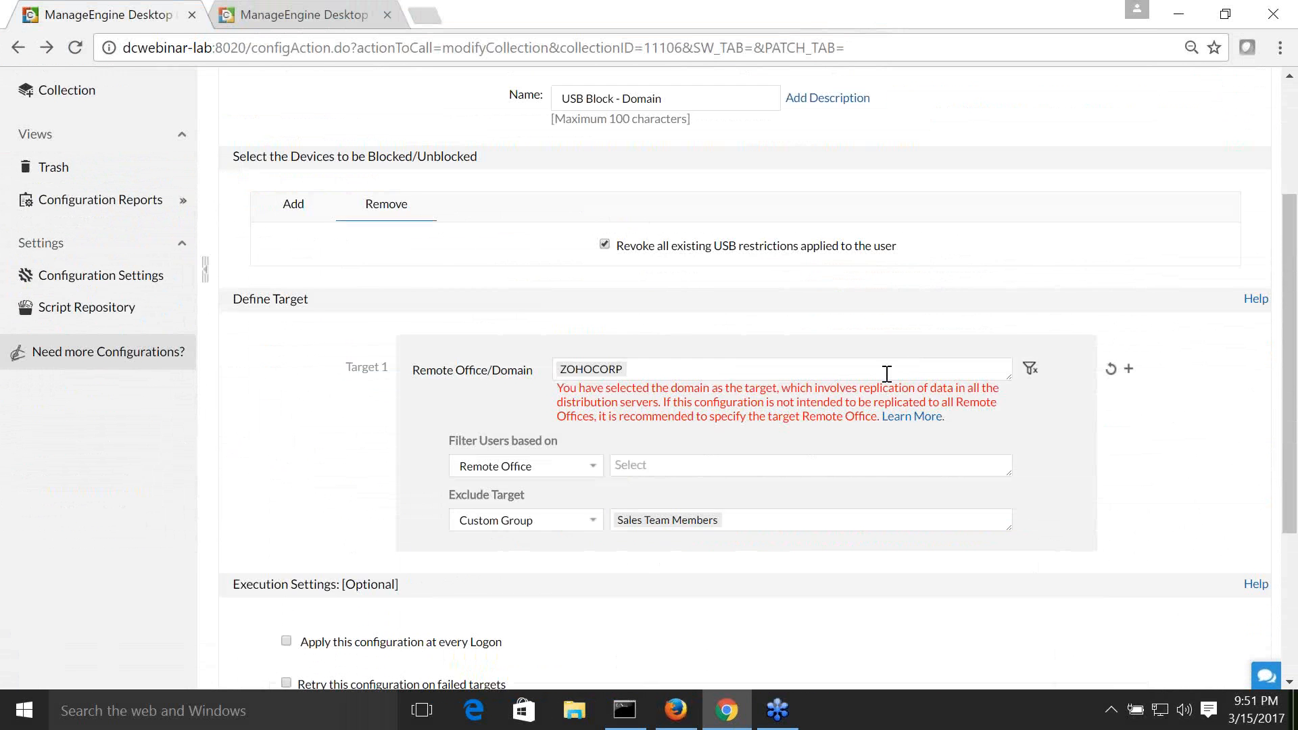
{"action": "scroll", "coordinate": [883, 374], "scroll_direction": "up", "scroll_amount": 3}
{"action": "left_click", "coordinate": [314, 413]}
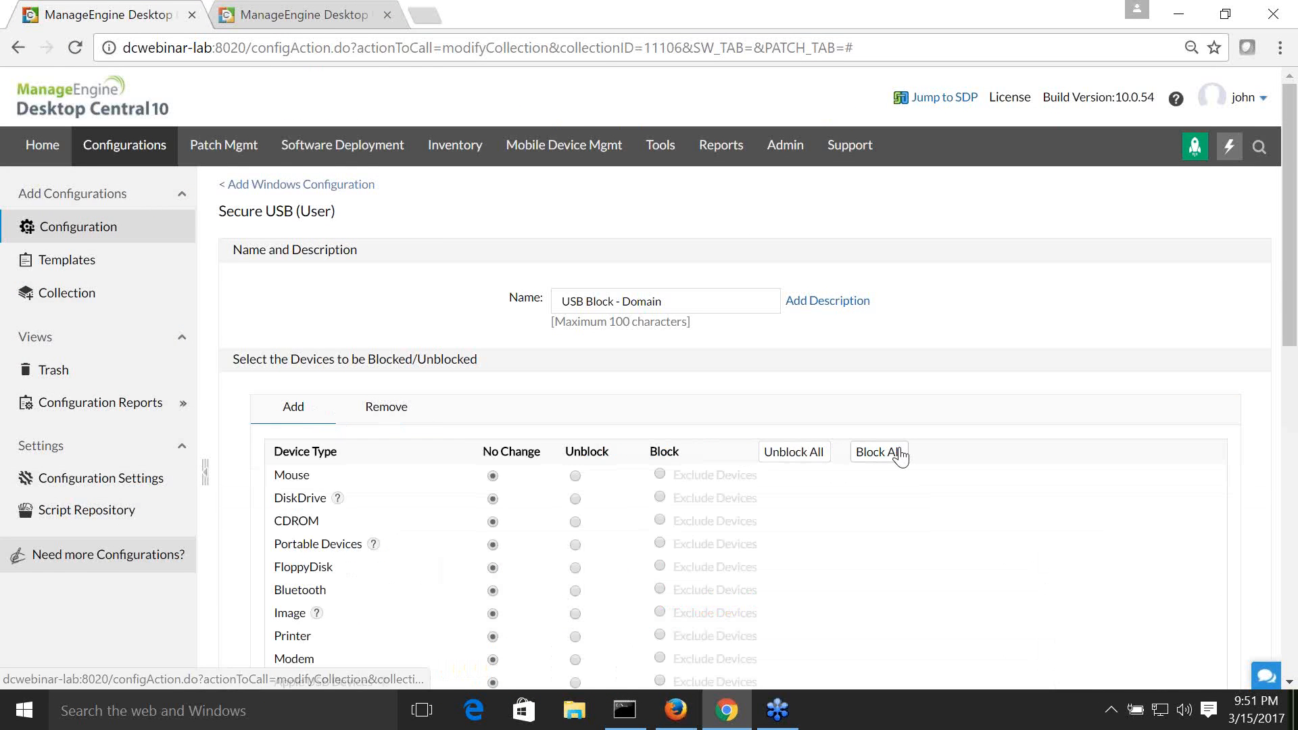
{"action": "scroll", "coordinate": [901, 457], "scroll_direction": "down", "scroll_amount": 3}
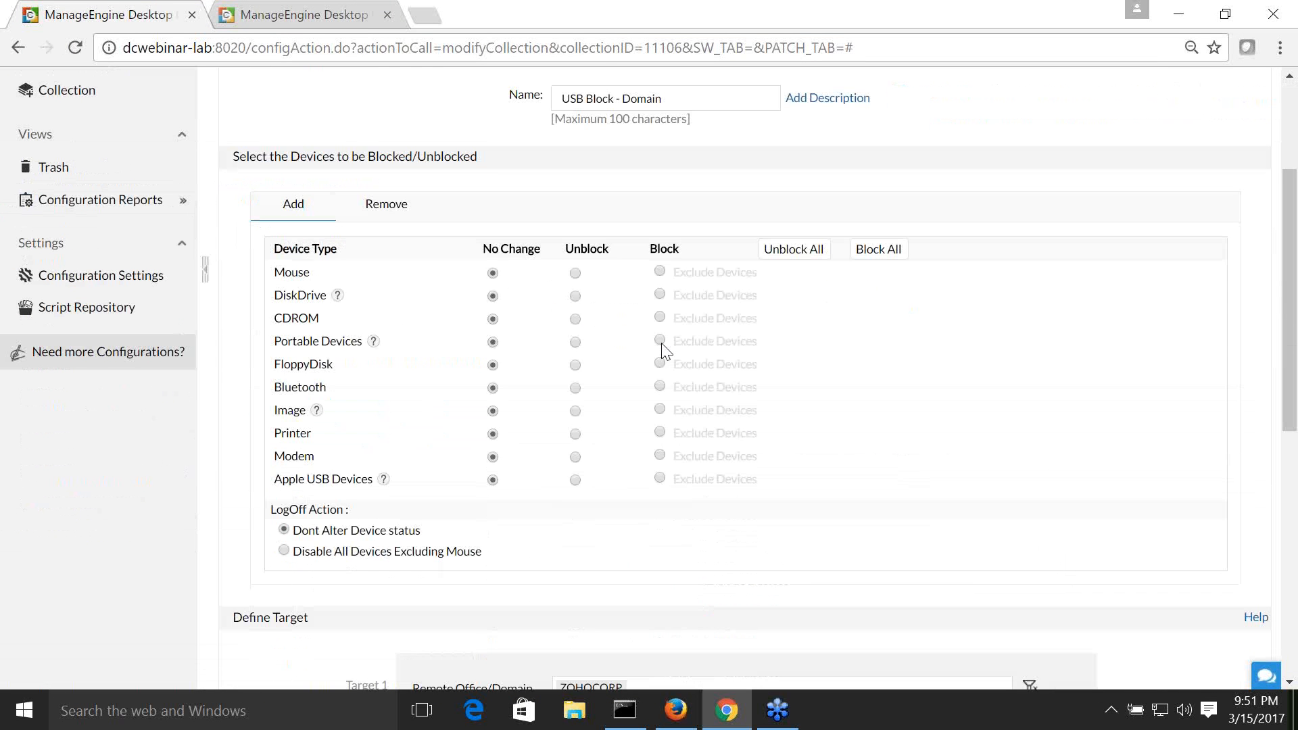
{"action": "left_click", "coordinate": [662, 295]}
{"action": "left_click", "coordinate": [621, 436]}
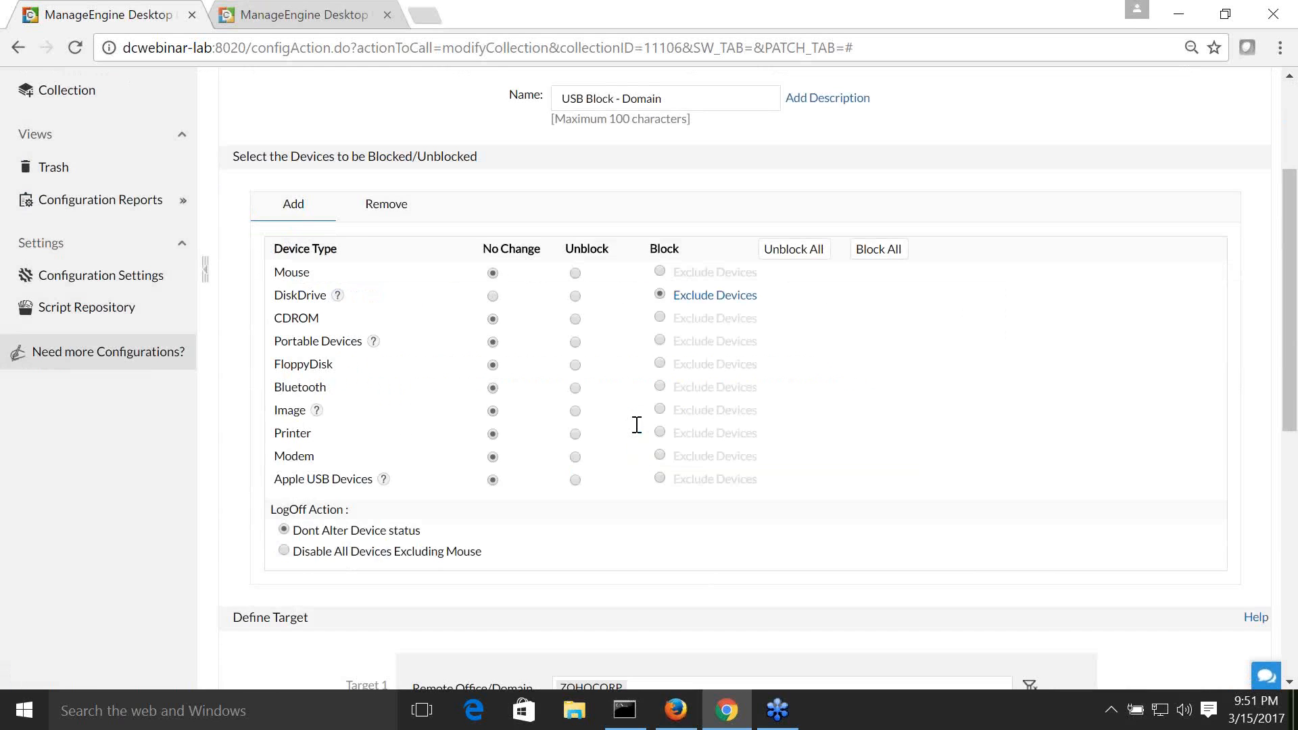
Step: Reopen the DiskDrive exclusions, examine the All Encrypted Devices exclusion type, and close the window without adding it
{"action": "left_click", "coordinate": [706, 303]}
{"action": "left_click", "coordinate": [571, 195]}
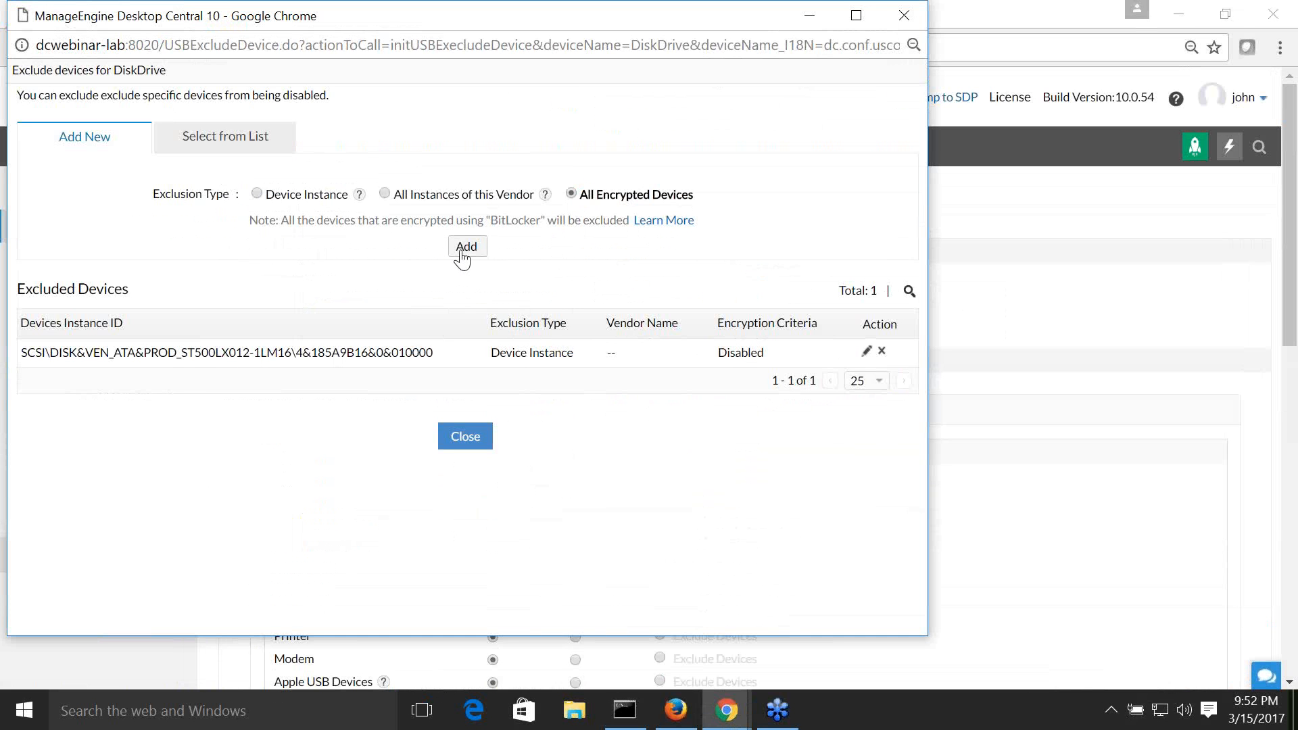
{"action": "left_click", "coordinate": [913, 15]}
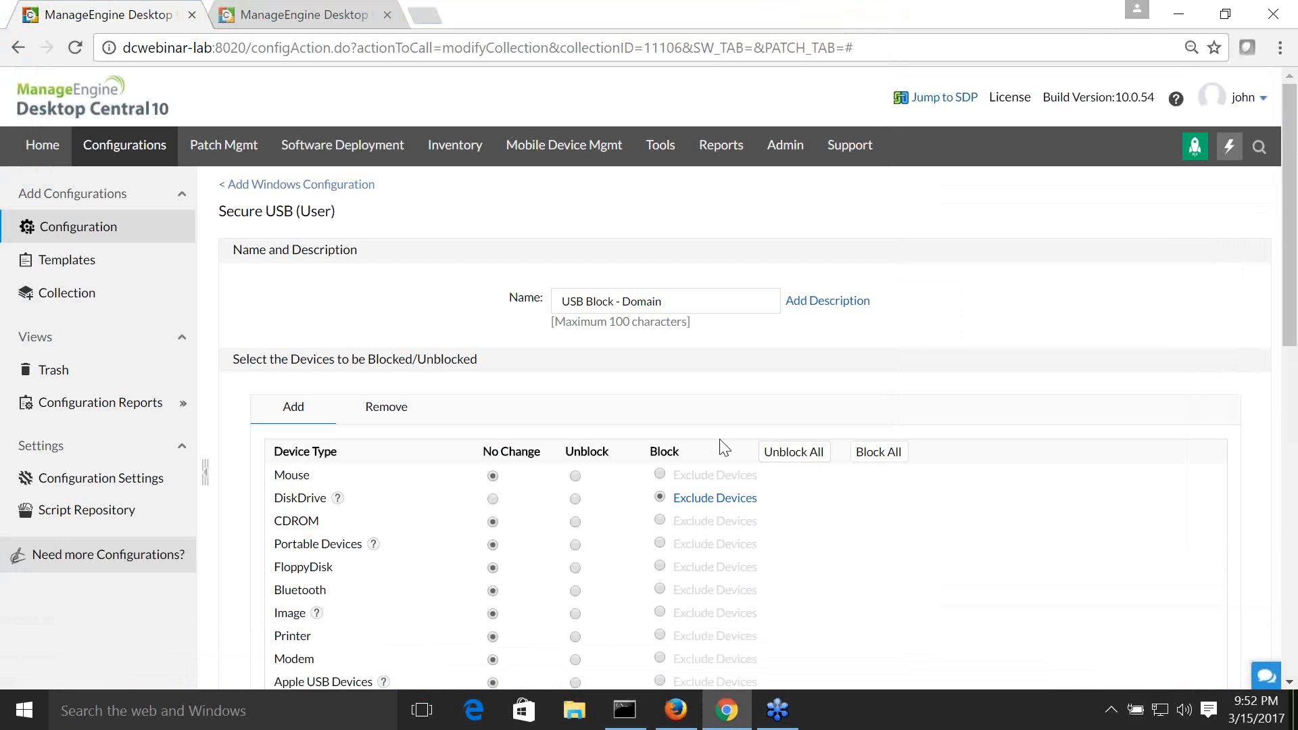
Step: Switch to the presentation and advance from USB Device Management to the Scenarios & Solutions slide
{"action": "key", "text": "alt+Tab"}
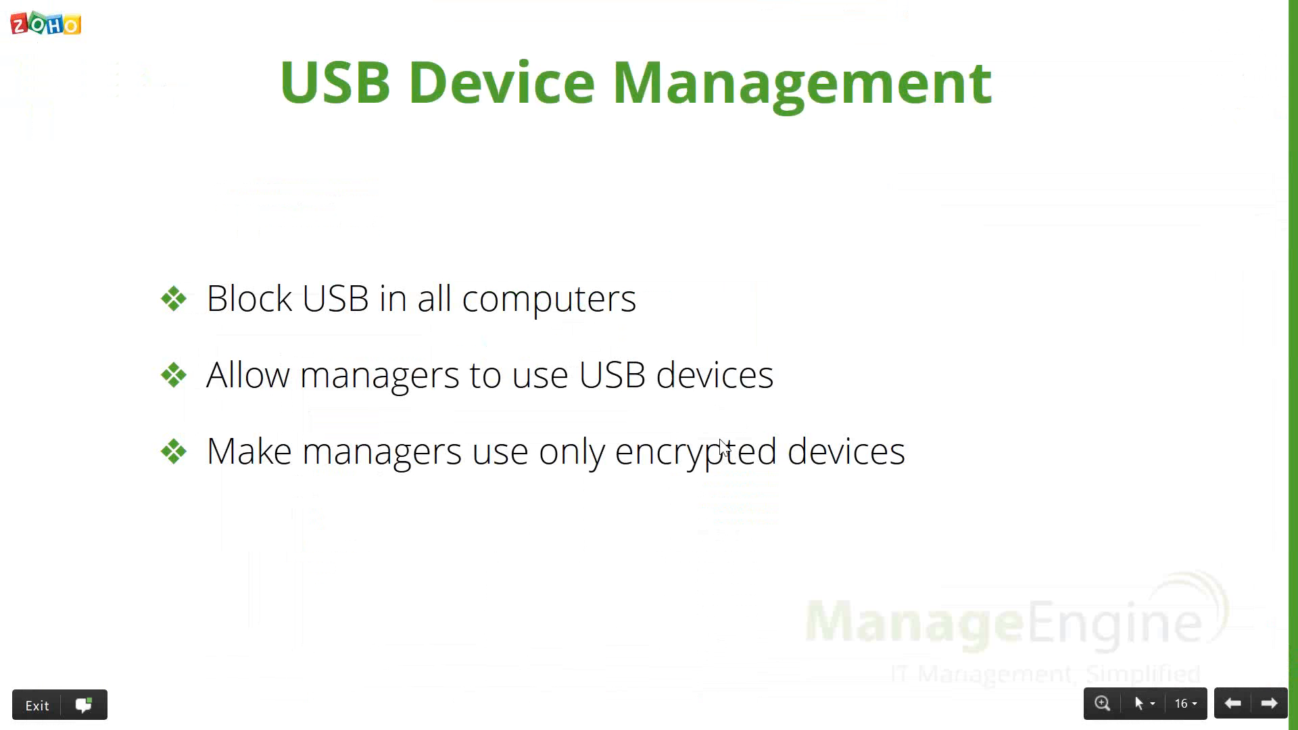
{"action": "key", "text": "Right"}
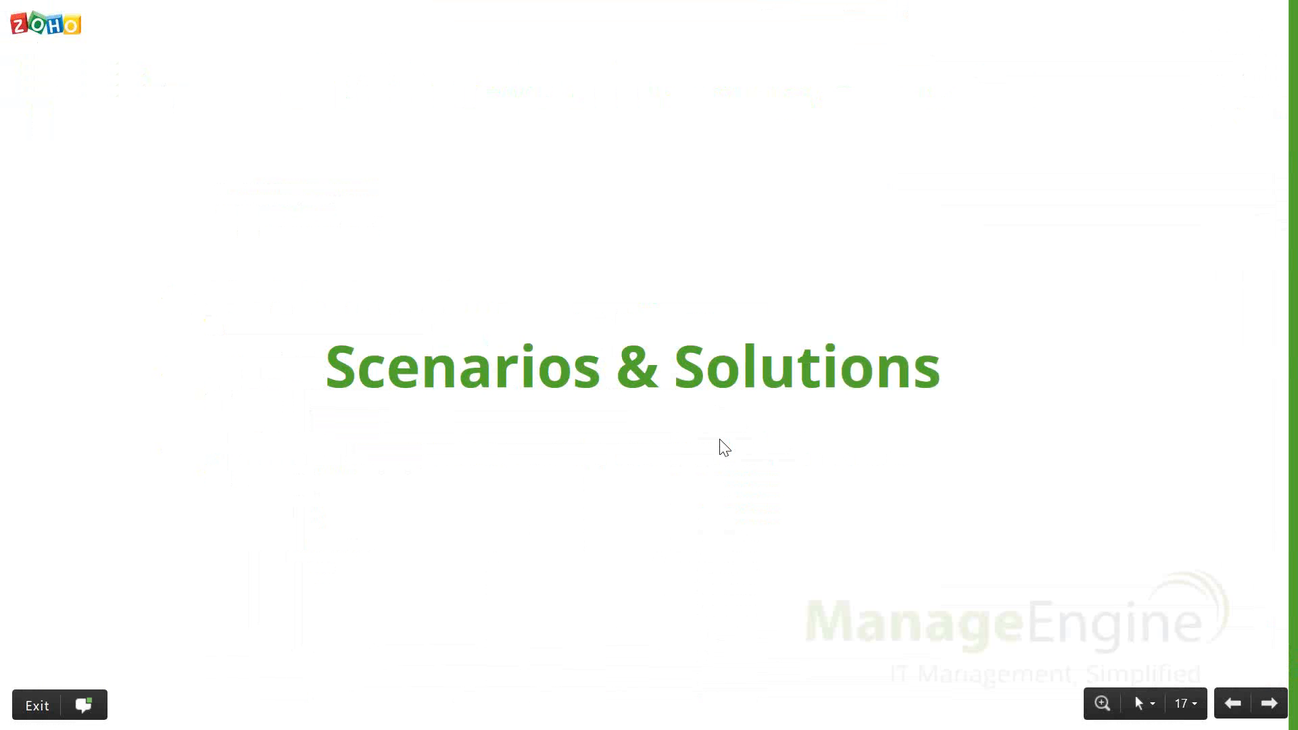
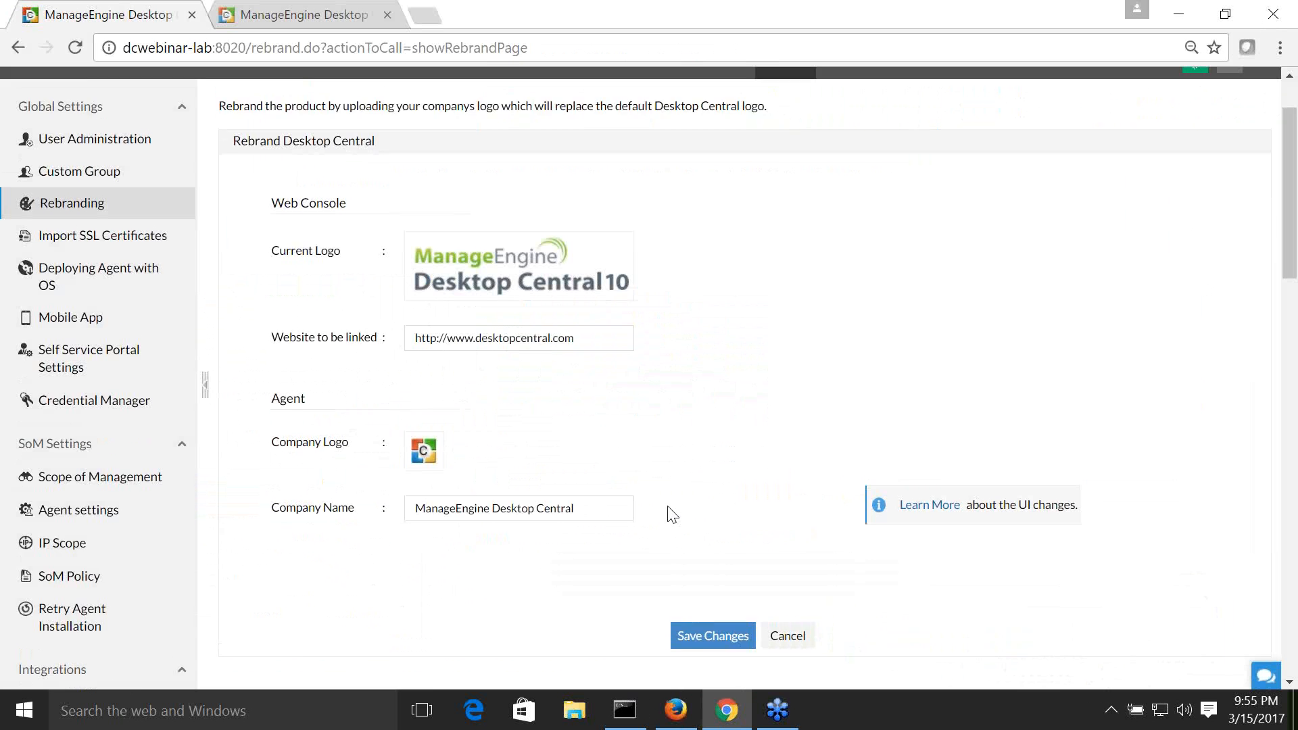
Step: Open a new Windows Drive Mapping configuration for users and examine its drive name and network drive settings
{"action": "left_click", "coordinate": [130, 146]}
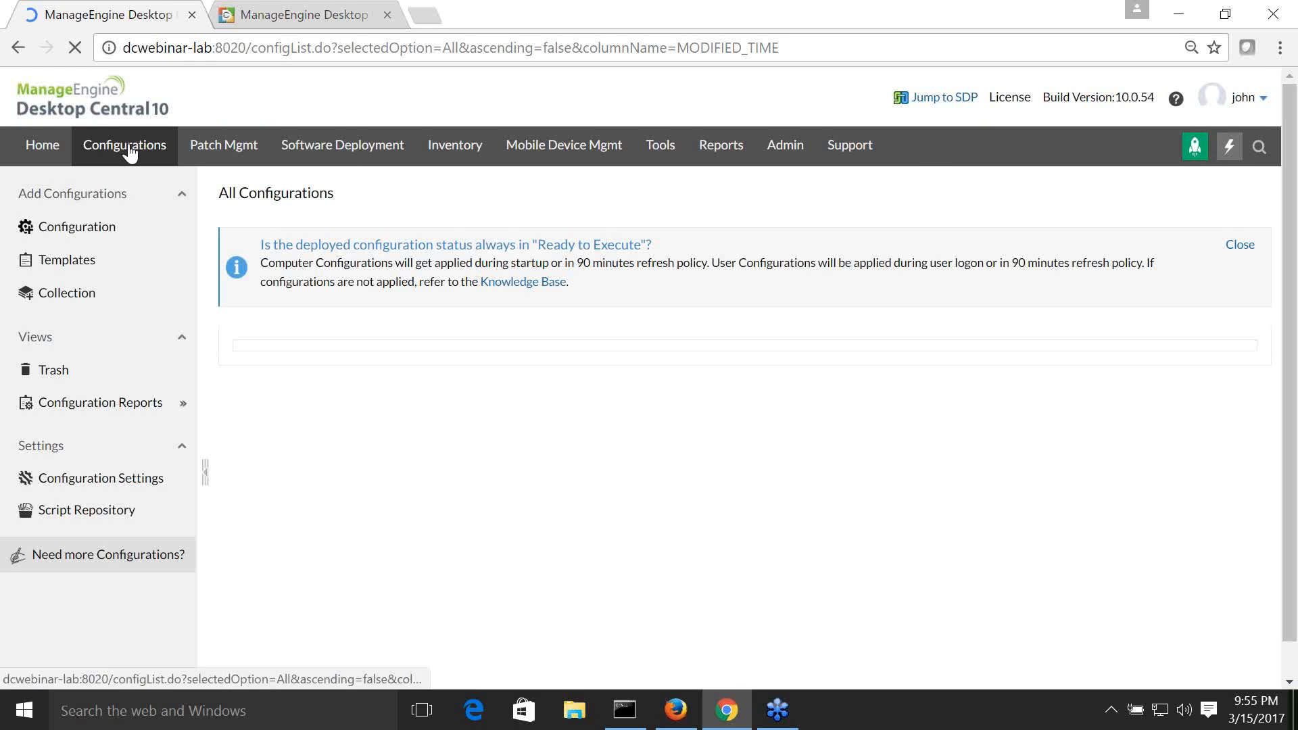
{"action": "left_click", "coordinate": [72, 230]}
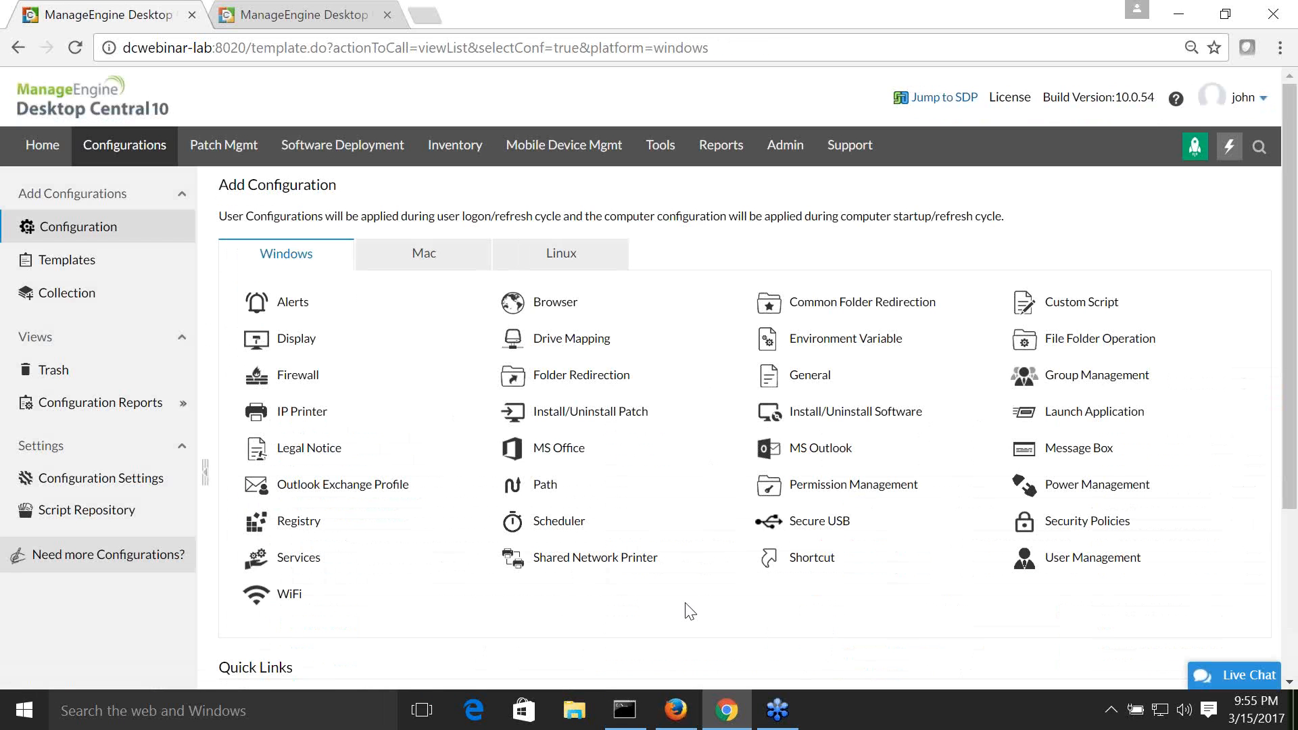
{"action": "mouse_move", "coordinate": [583, 345]}
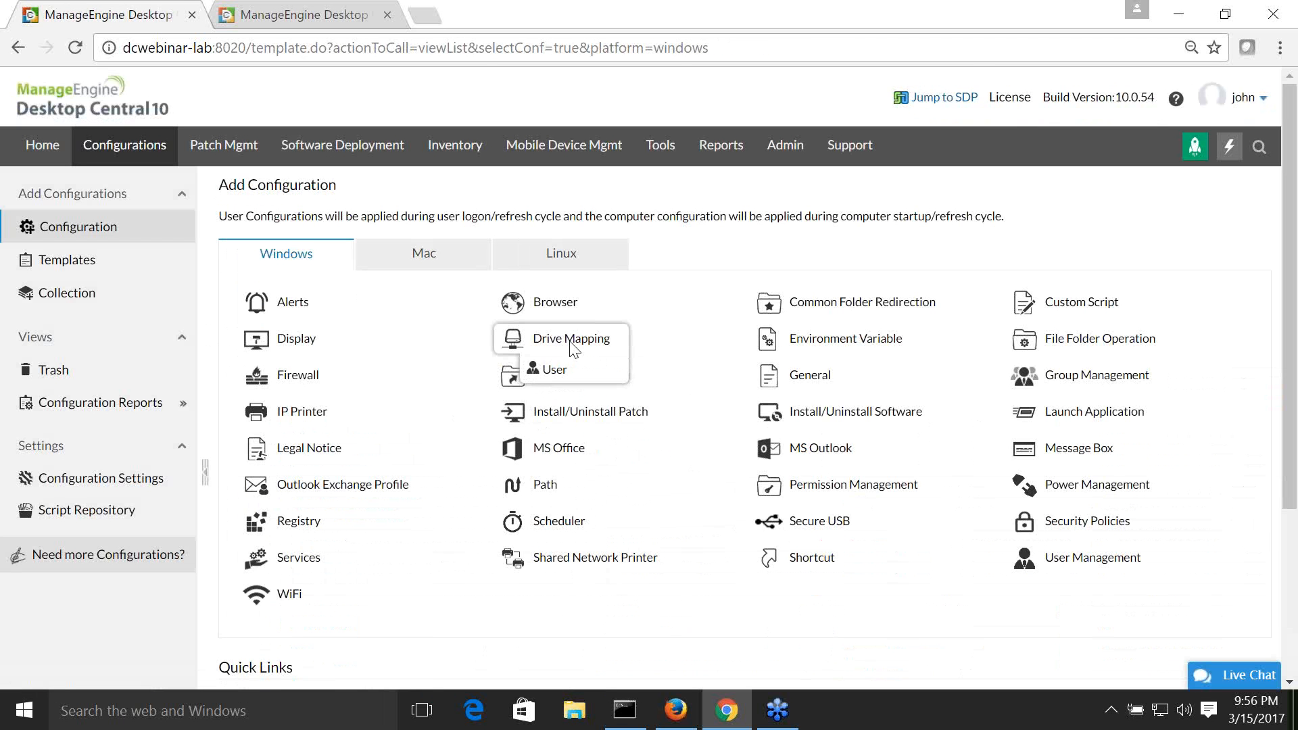
{"action": "left_click", "coordinate": [552, 369]}
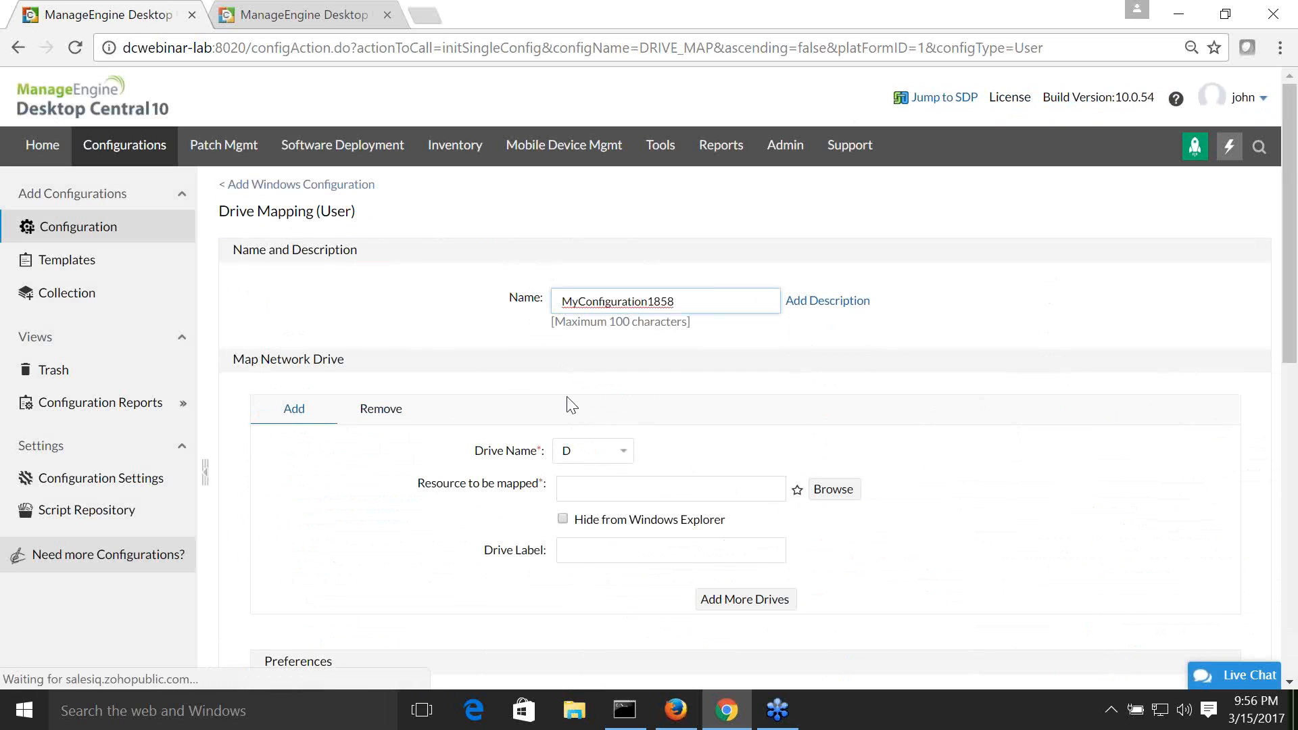
{"action": "left_click", "coordinate": [623, 455]}
{"action": "left_click", "coordinate": [626, 455]}
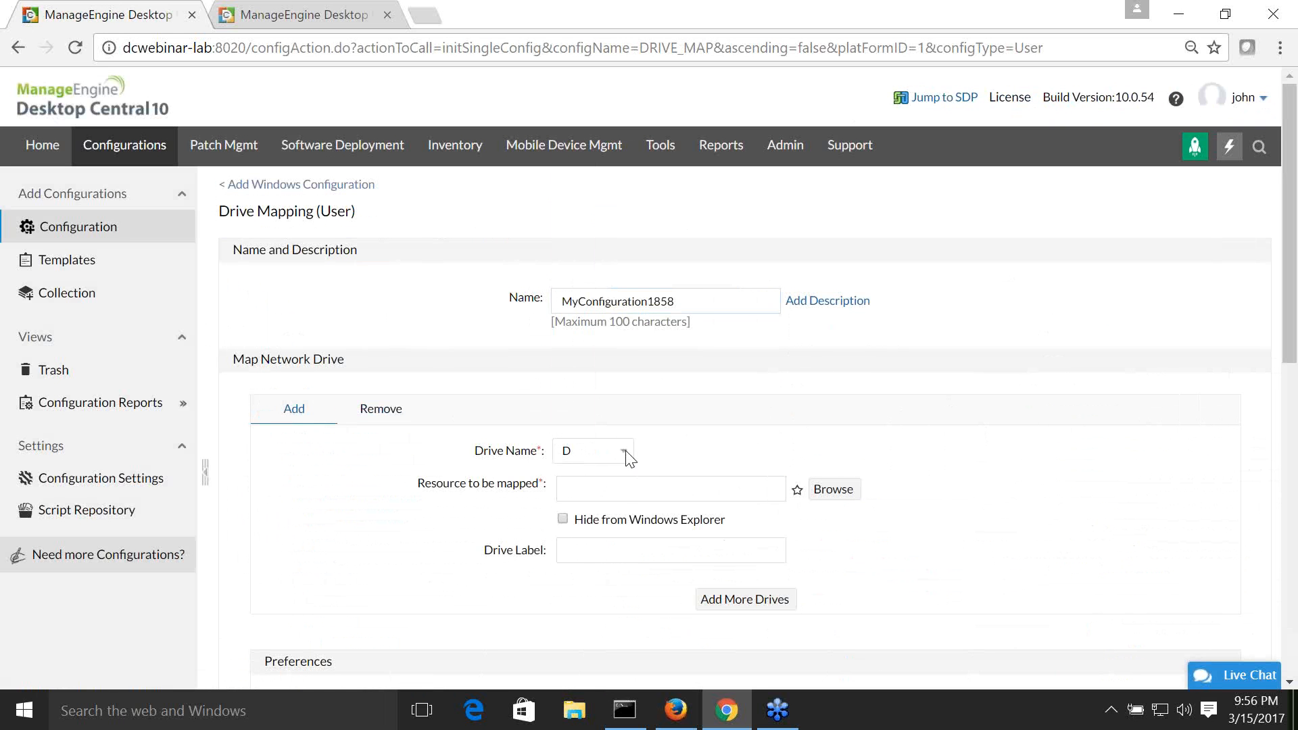
{"action": "scroll", "coordinate": [1020, 490], "scroll_direction": "down", "scroll_amount": 1}
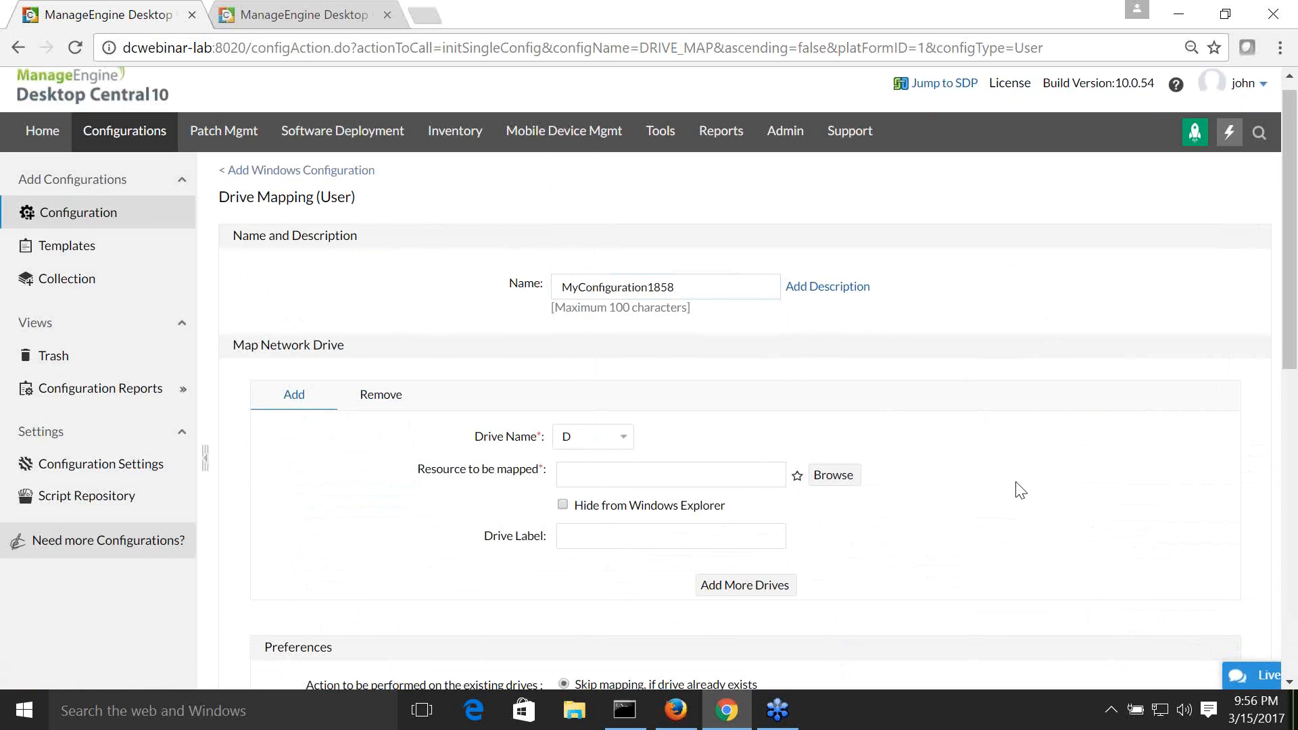
Step: Switch to the presentation and show the Scenario 6 slide about using system resources effectively
{"action": "key", "text": "alt+Tab"}
{"action": "key", "text": "Right"}
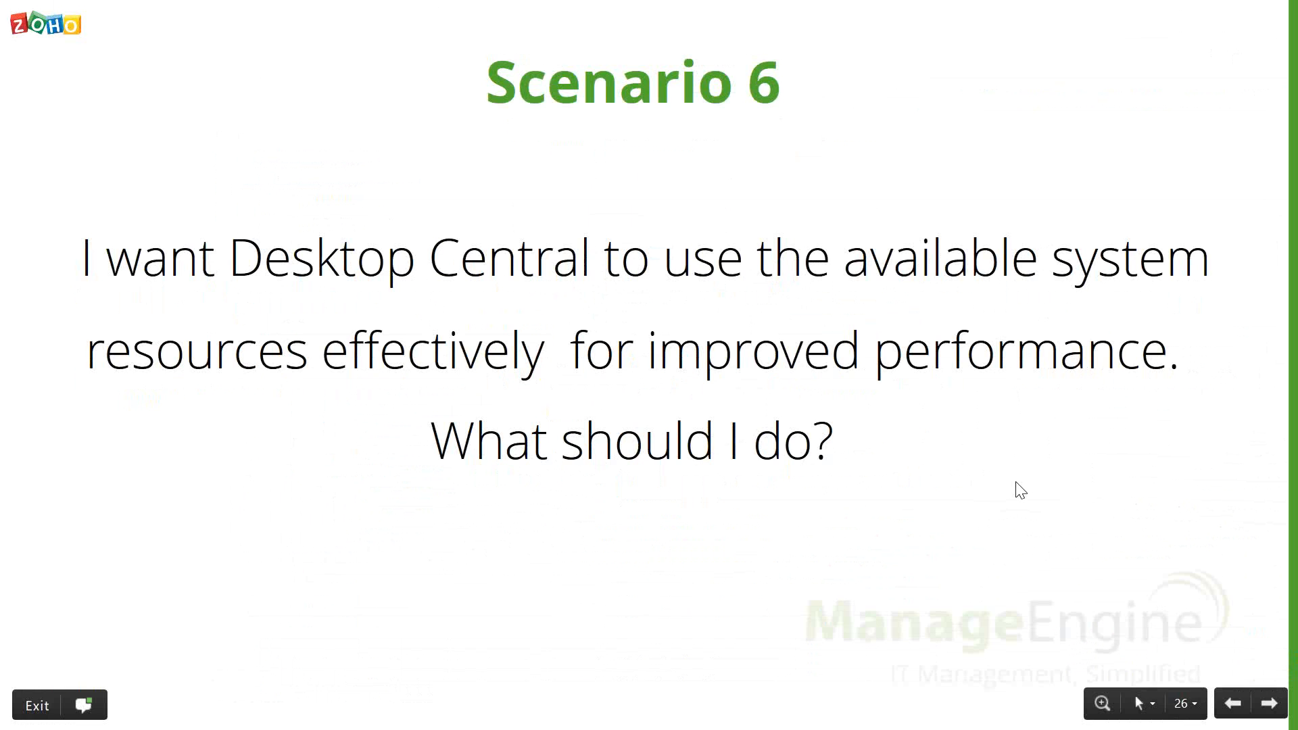
Step: Return to Desktop Central, open the DB Optimization settings and examine the customizable memory consumption limit
{"action": "key", "text": "alt+Tab"}
{"action": "scroll", "coordinate": [1007, 514], "scroll_direction": "up", "scroll_amount": 3}
{"action": "left_click", "coordinate": [775, 157]}
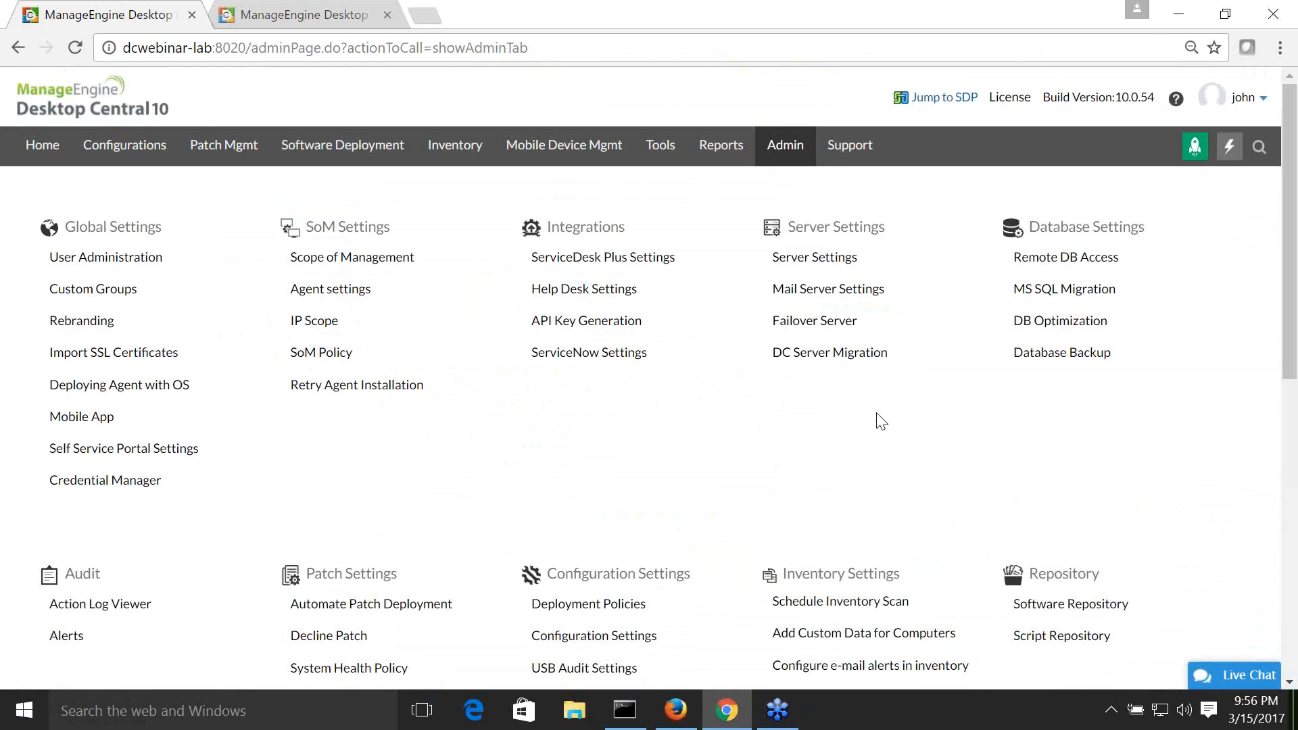
{"action": "left_click", "coordinate": [1047, 334]}
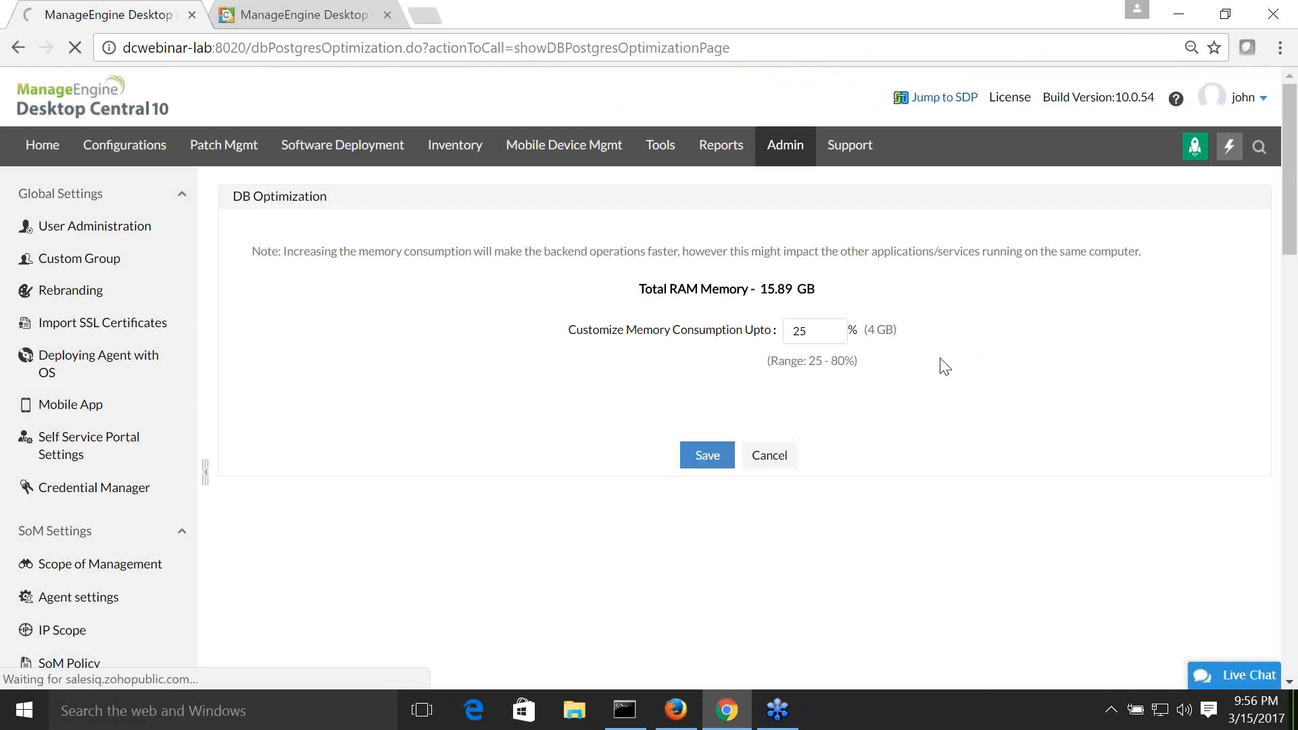
{"action": "double_click", "coordinate": [814, 331]}
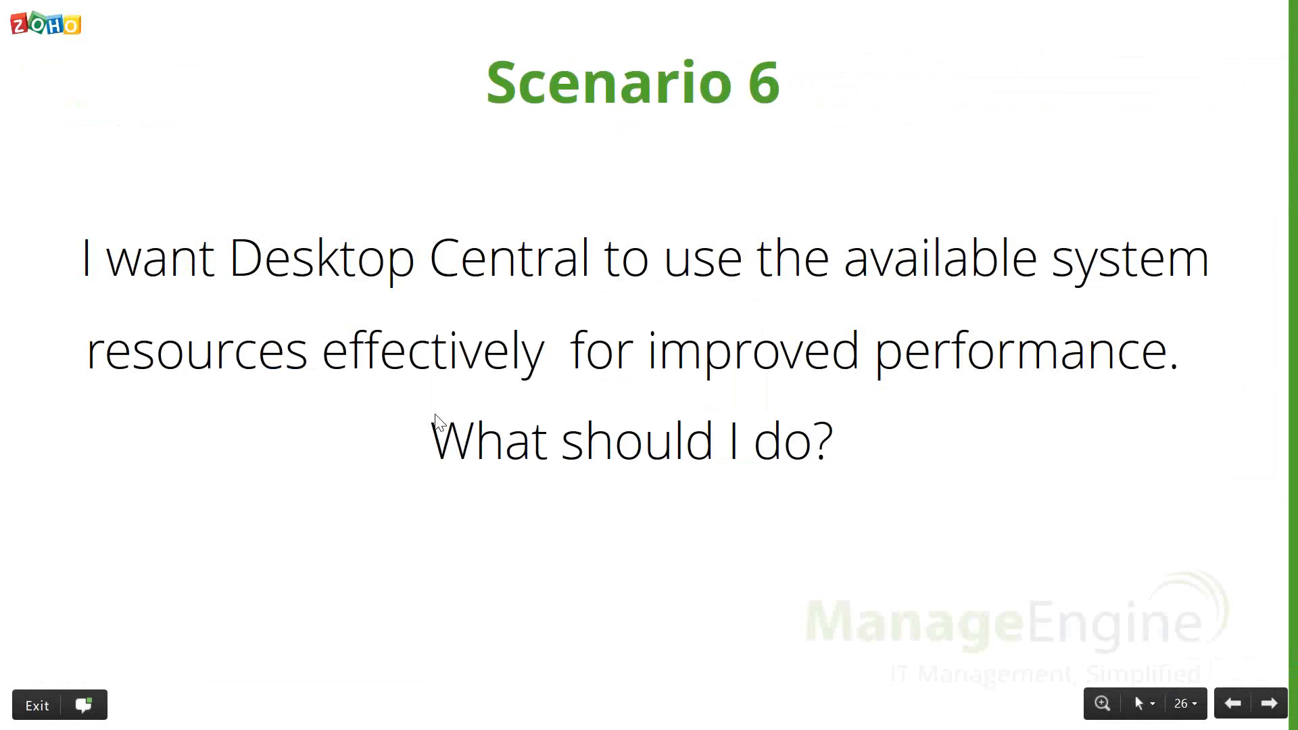
Step: Advance the presentation to the Scenario 7 slide and return to Desktop Central
{"action": "key", "text": "Right"}
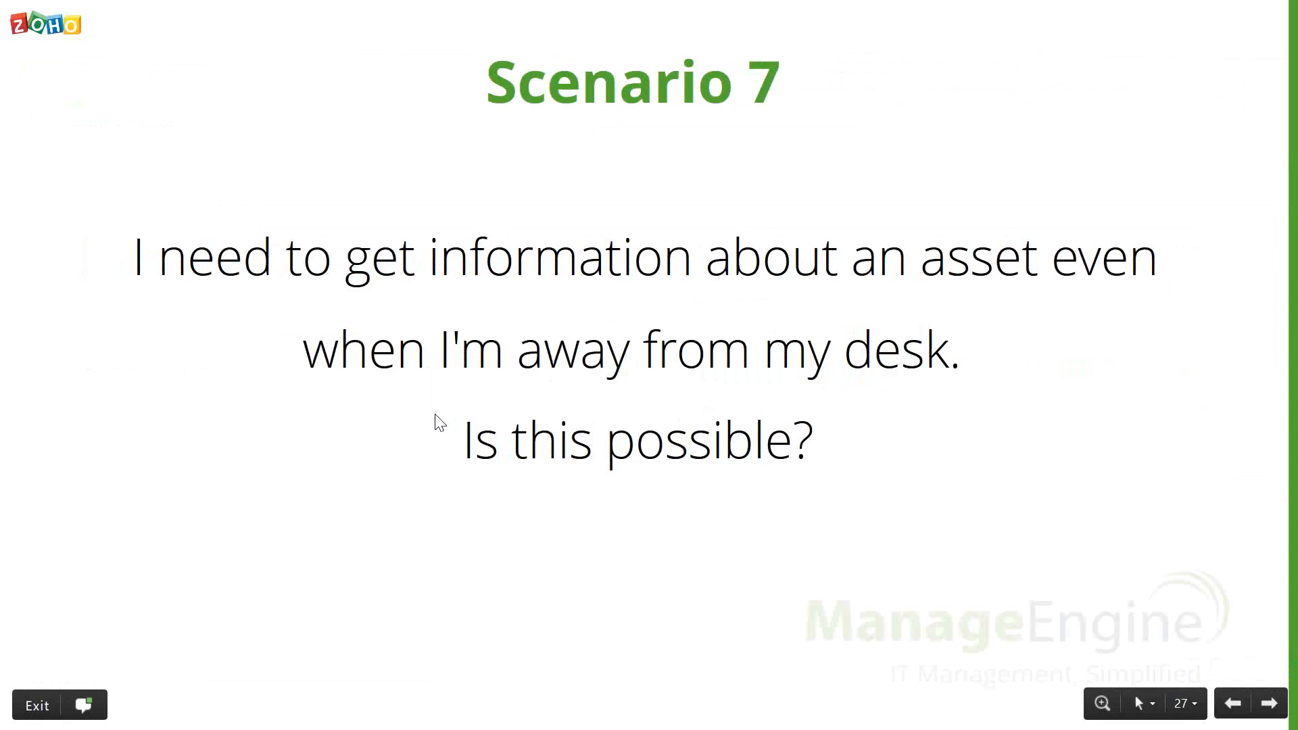
{"action": "key", "text": "alt+Tab"}
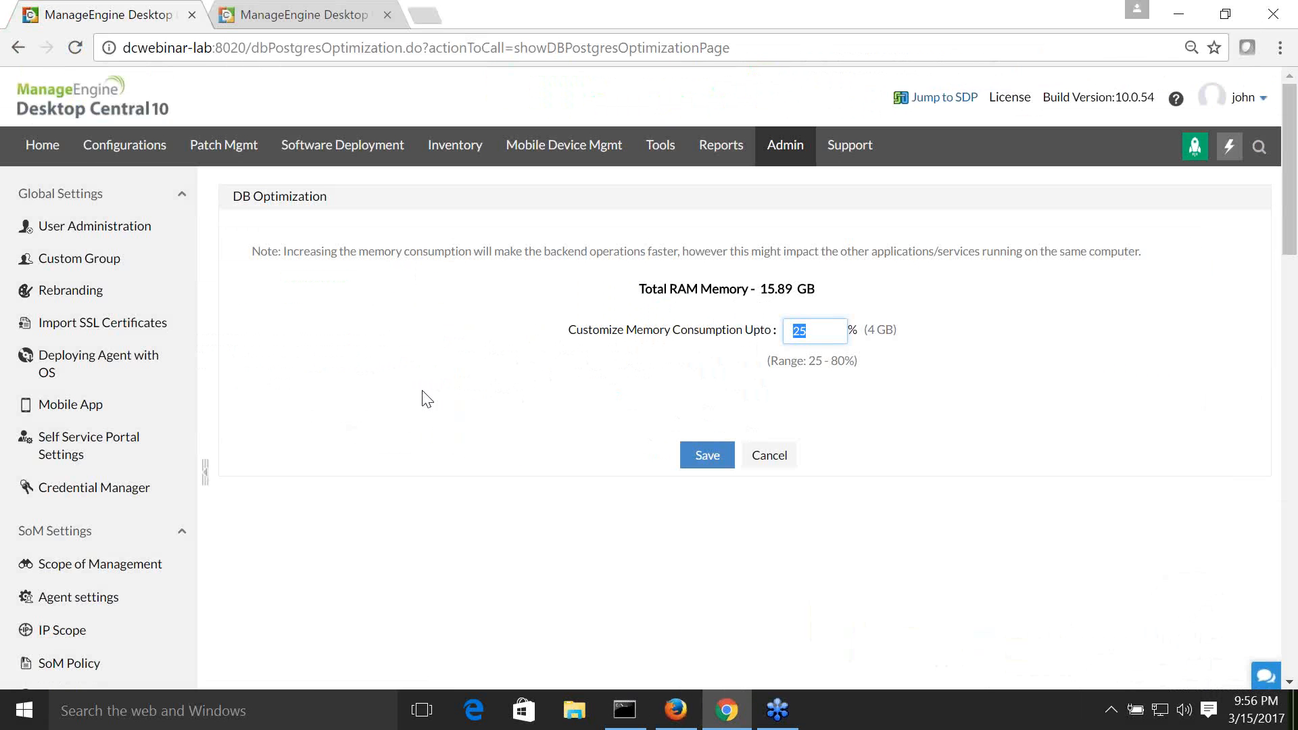
Step: Open the Scope of Management and examine the SoM Policy options for detecting new computers and deleting inactive ones
{"action": "left_click", "coordinate": [92, 144]}
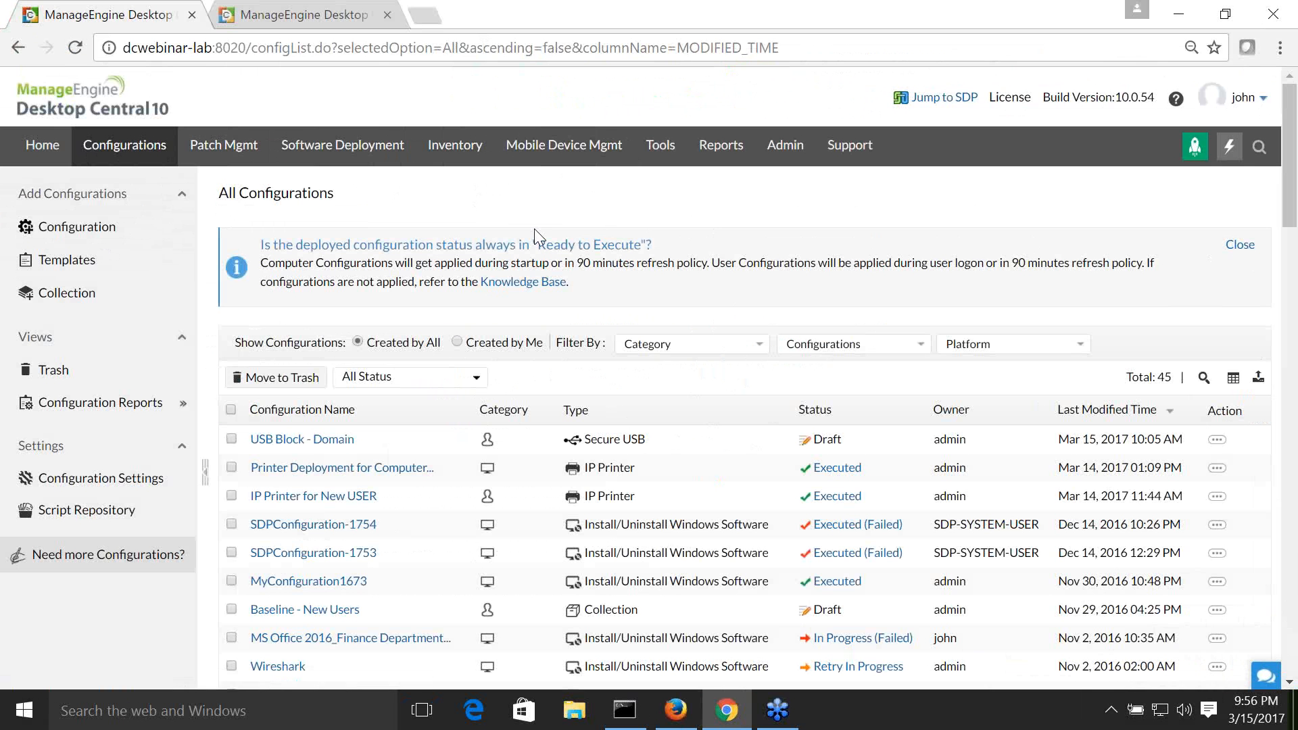
{"action": "left_click", "coordinate": [1220, 152]}
{"action": "left_click", "coordinate": [953, 209]}
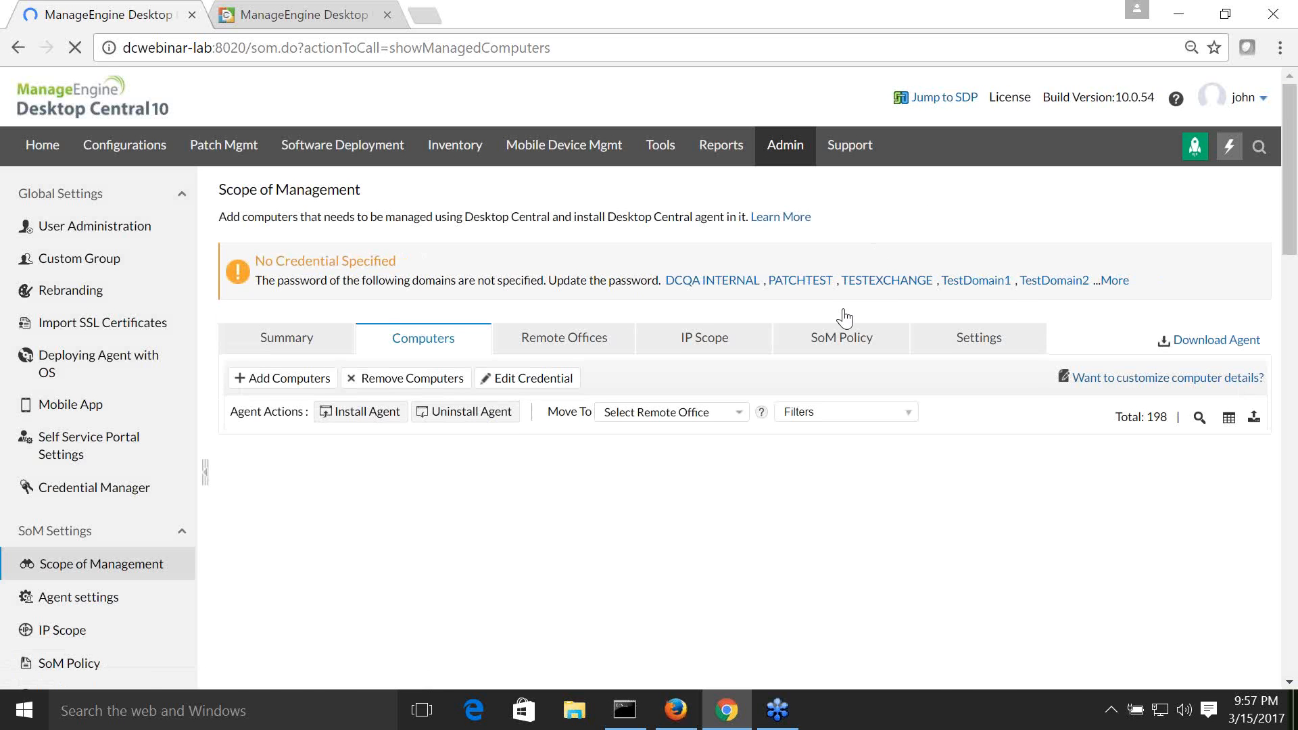
{"action": "left_click", "coordinate": [970, 346]}
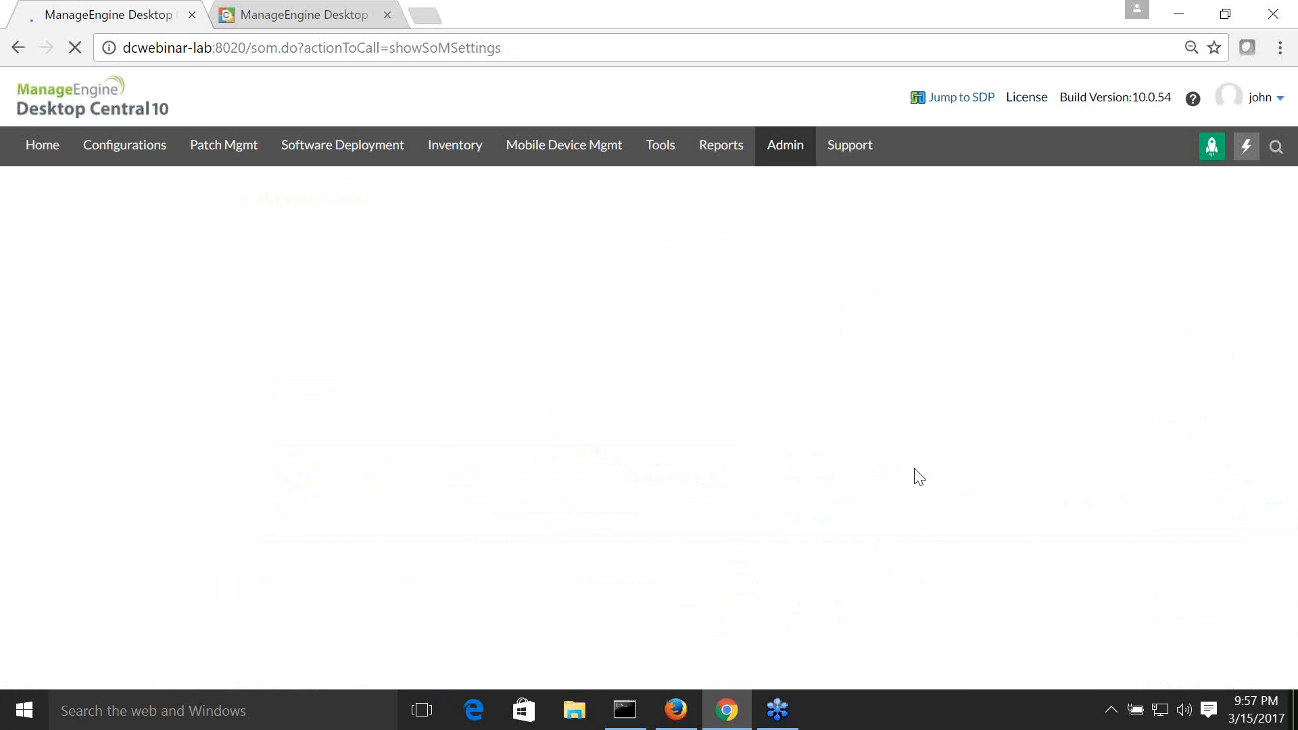
{"action": "scroll", "coordinate": [917, 474], "scroll_direction": "down", "scroll_amount": 5}
{"action": "scroll", "coordinate": [821, 462], "scroll_direction": "down", "scroll_amount": 1}
{"action": "scroll", "coordinate": [824, 469], "scroll_direction": "down", "scroll_amount": 5}
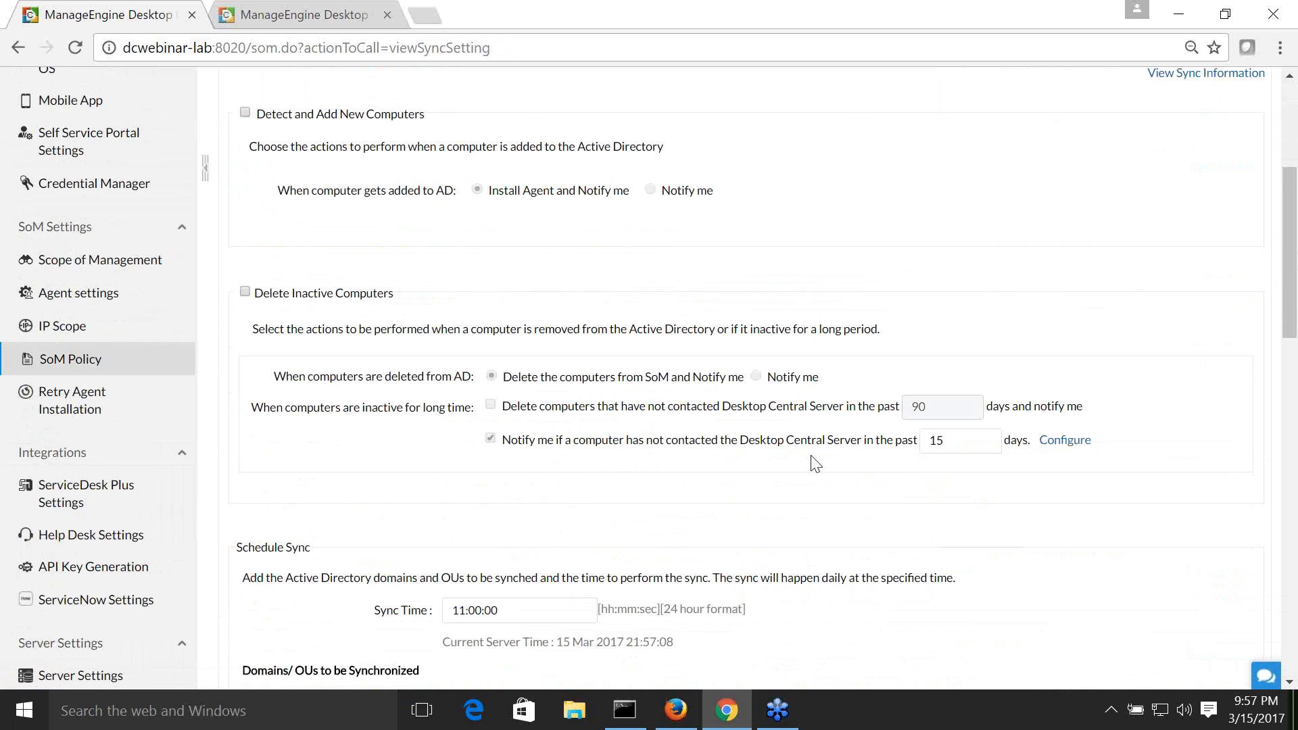
{"action": "scroll", "coordinate": [816, 463], "scroll_direction": "up", "scroll_amount": 5}
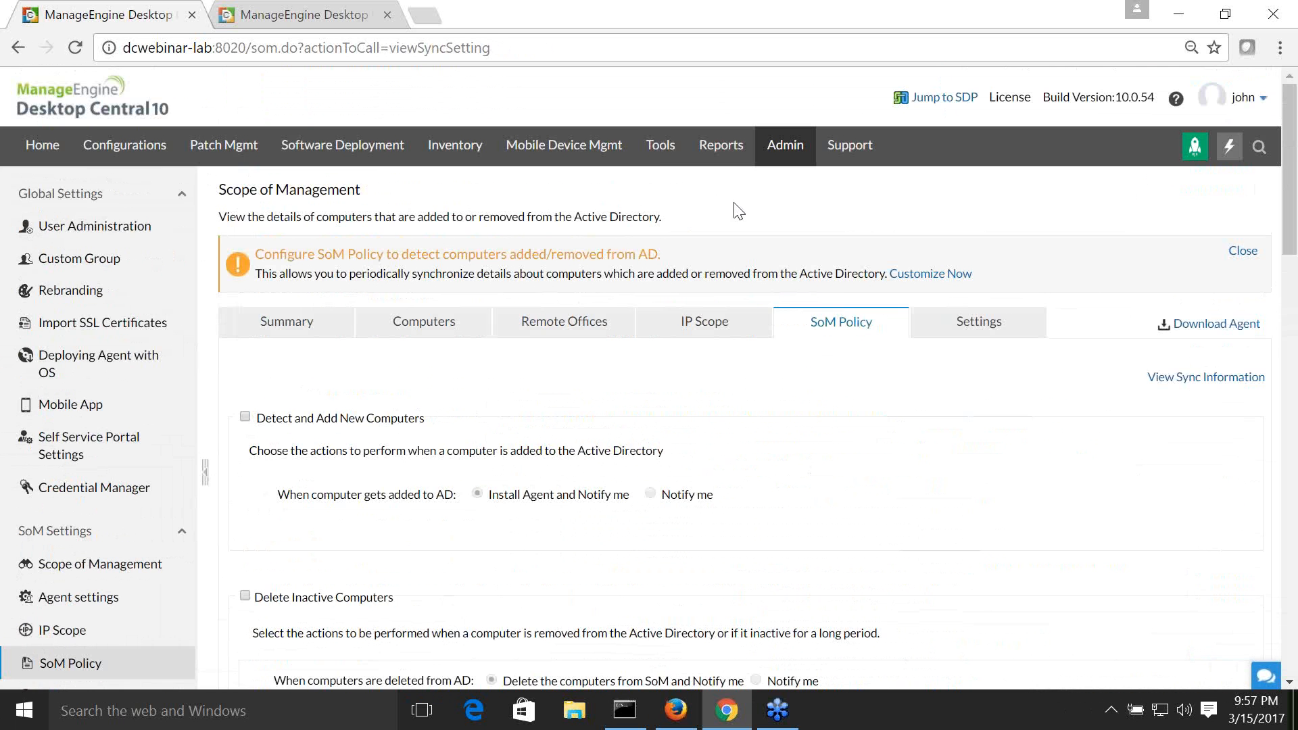
Step: Open the Mobile App page in the admin settings and examine its download and server configuration details
{"action": "left_click", "coordinate": [767, 153]}
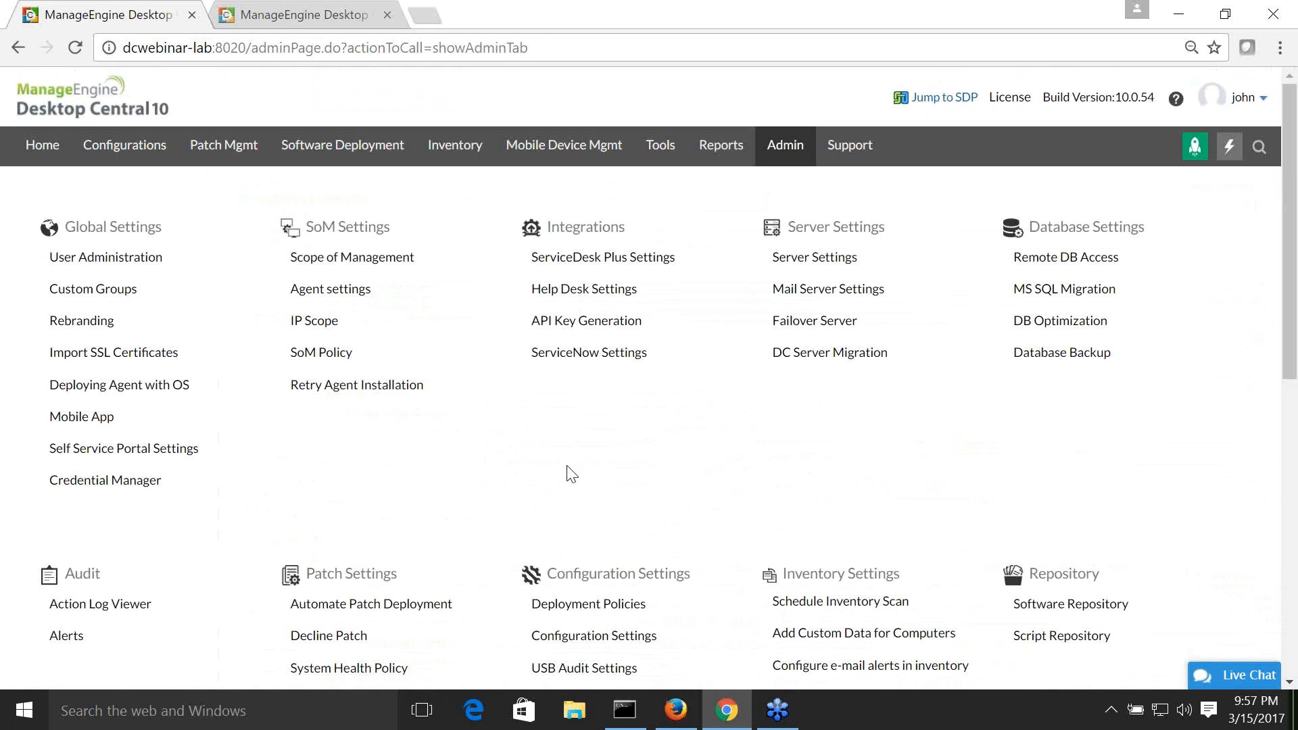
{"action": "left_click", "coordinate": [84, 419]}
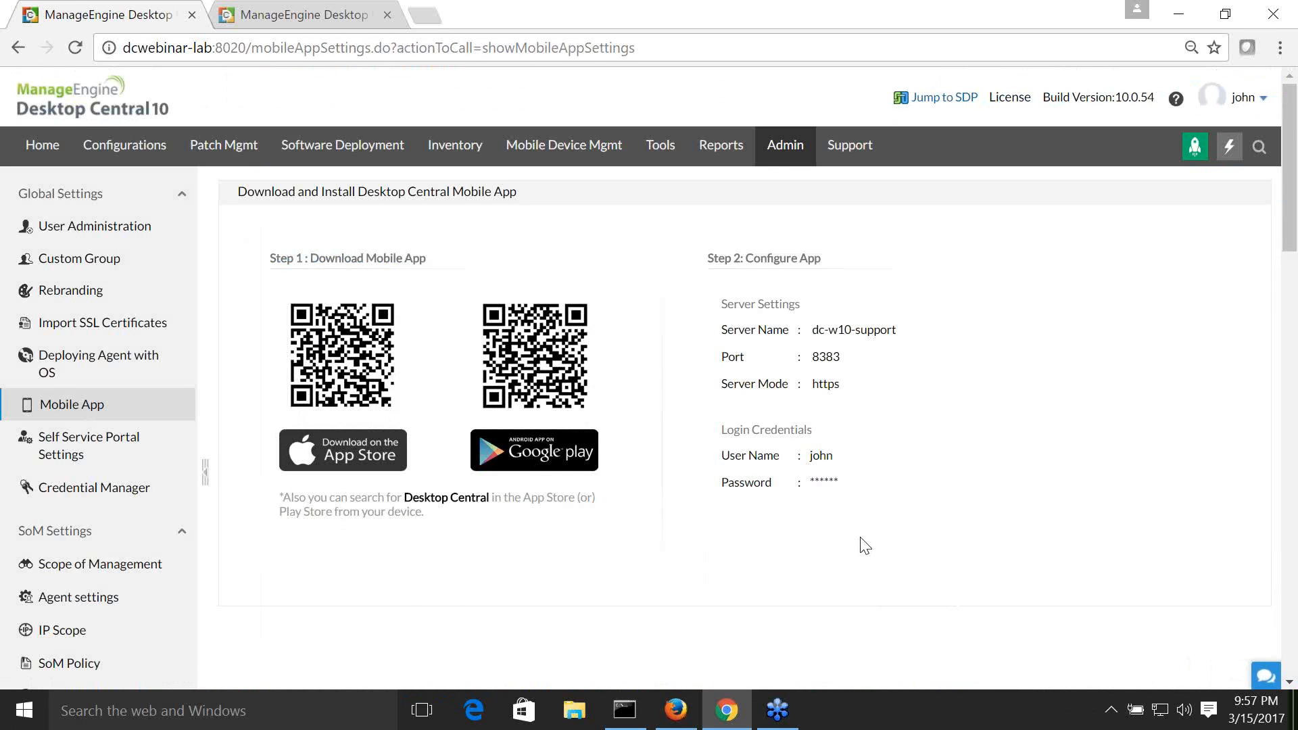
Step: Switch to the presentation and view the Scenario 7 slides on installing and using the mobile app
{"action": "key", "text": "alt+Tab"}
{"action": "key", "text": "Right"}
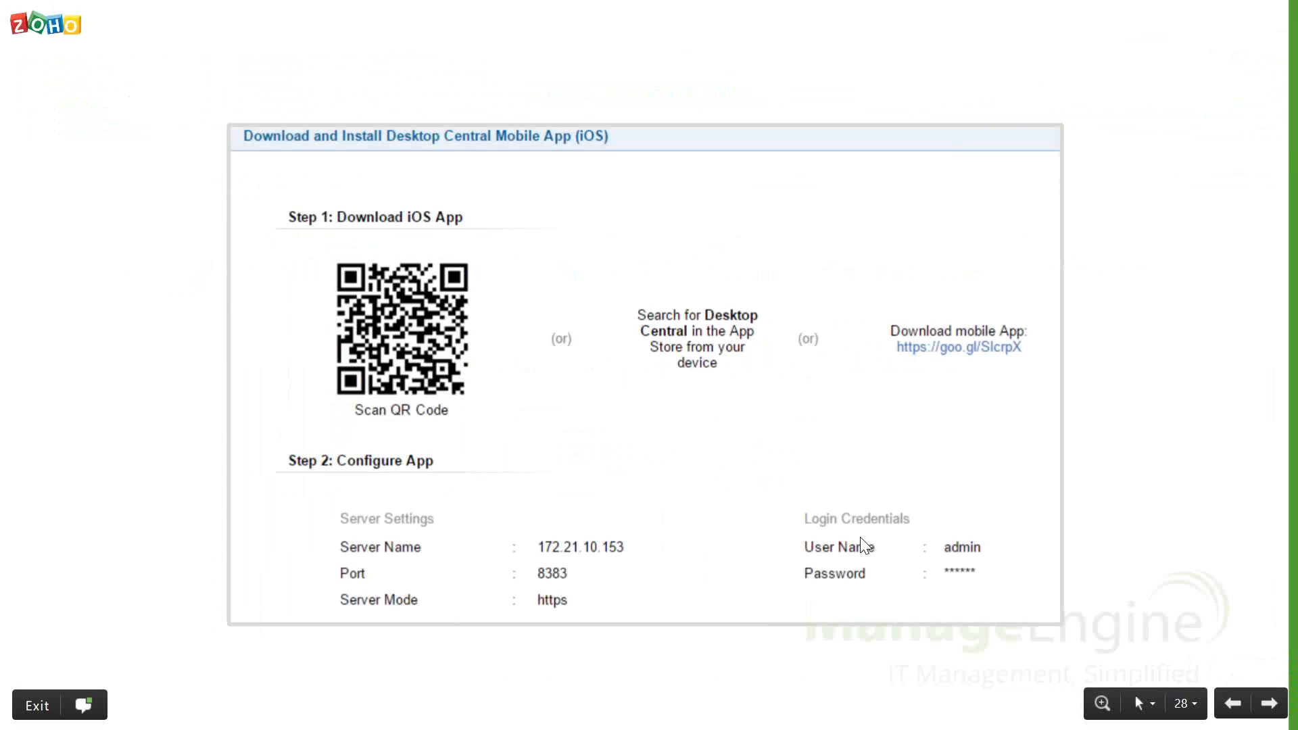
{"action": "key", "text": "Right"}
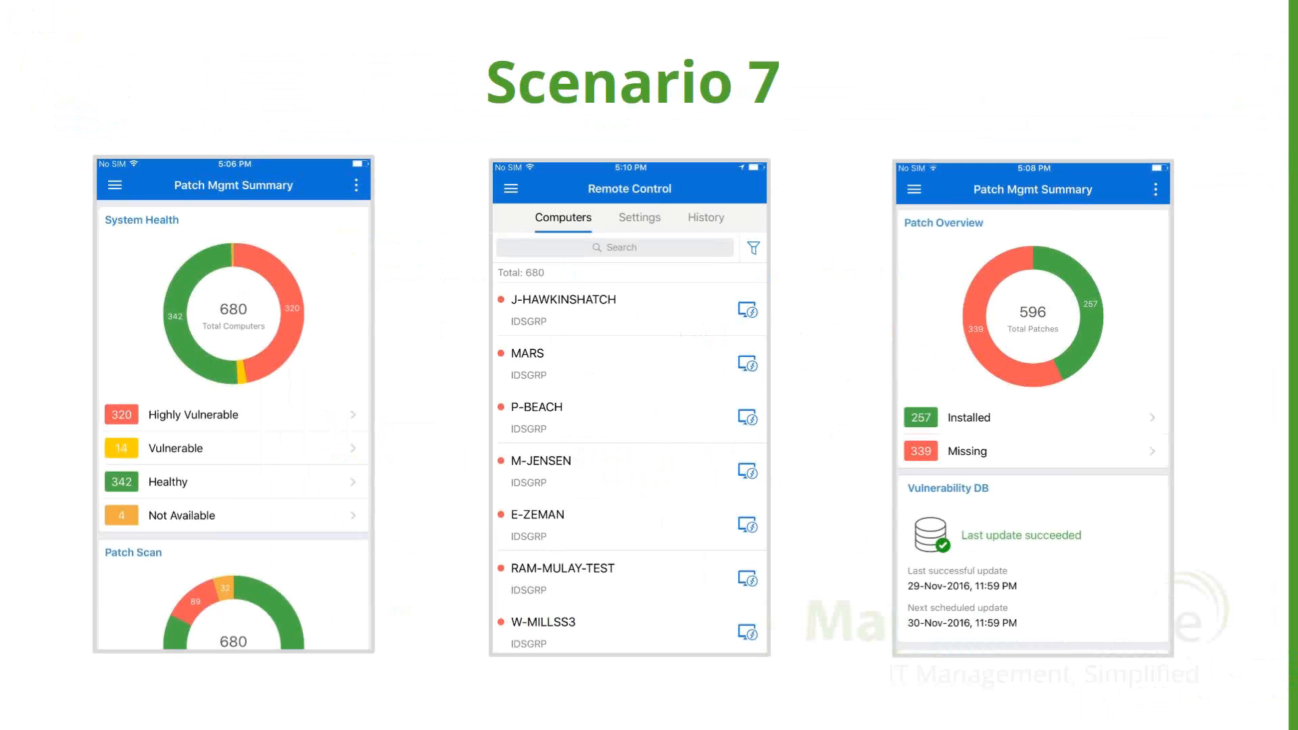
{"action": "key", "text": "Right"}
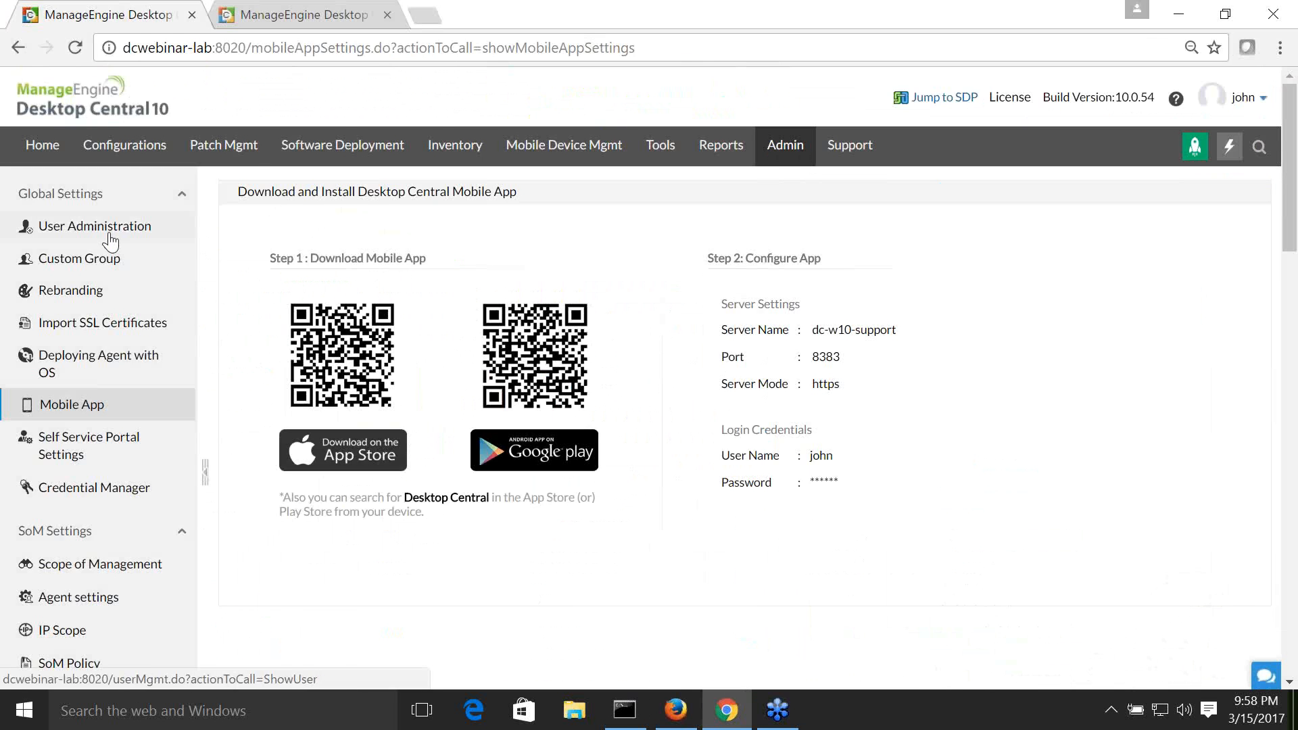
Step: Start adding a user with Active Directory Authentication, choosing the ZOHOCORP domain and the IT Asset Manager role
{"action": "left_click", "coordinate": [110, 241]}
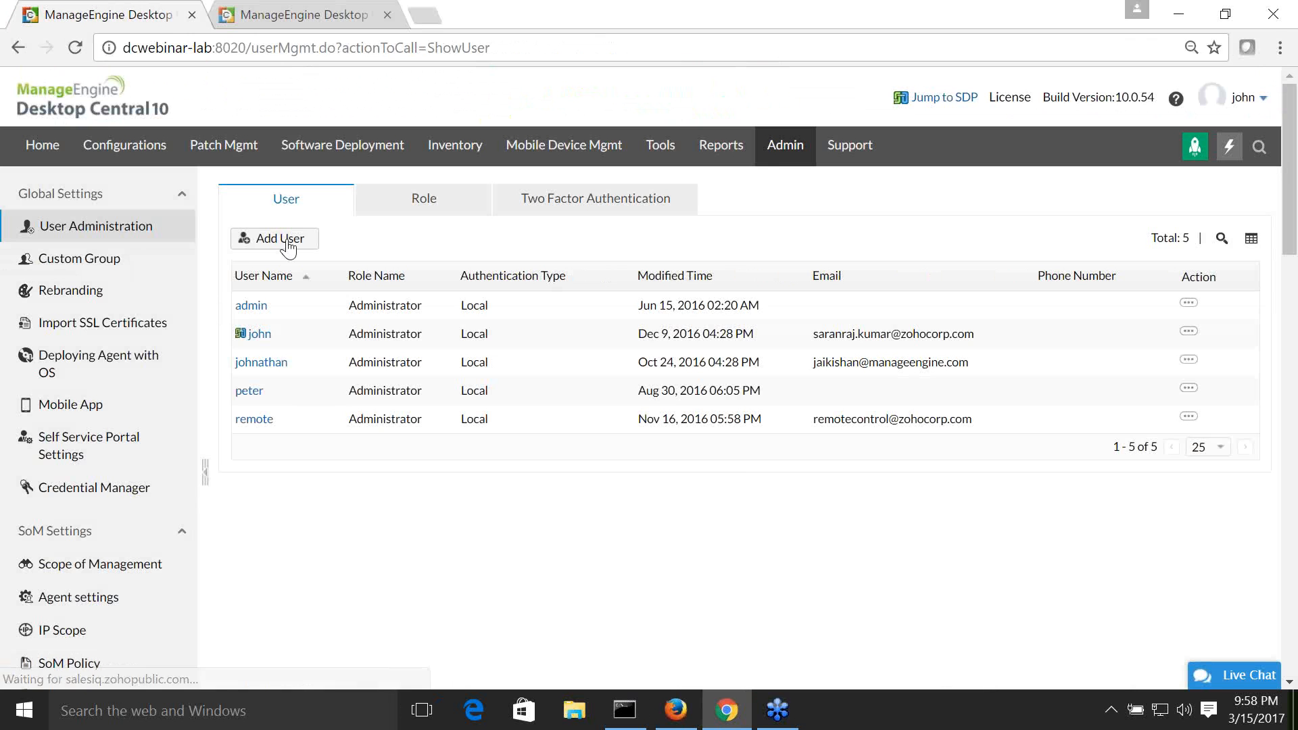
{"action": "left_click", "coordinate": [288, 242]}
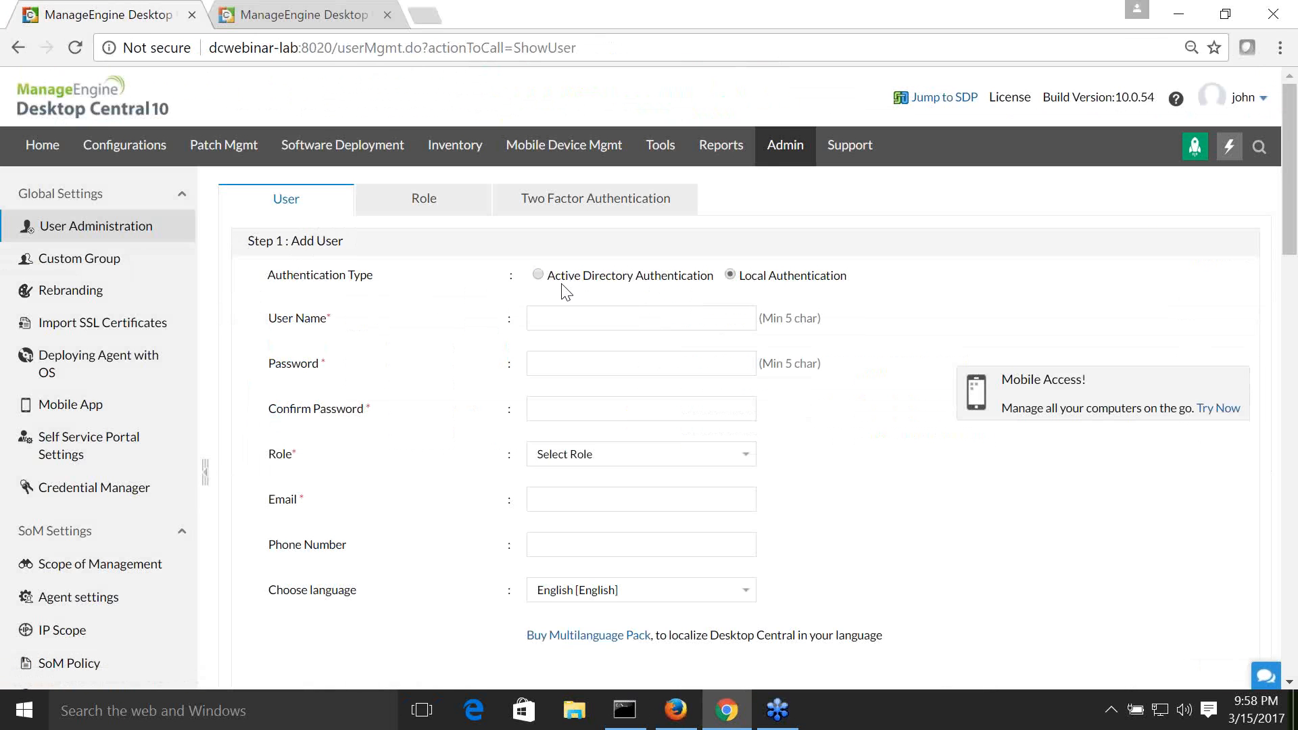
{"action": "left_click", "coordinate": [538, 275]}
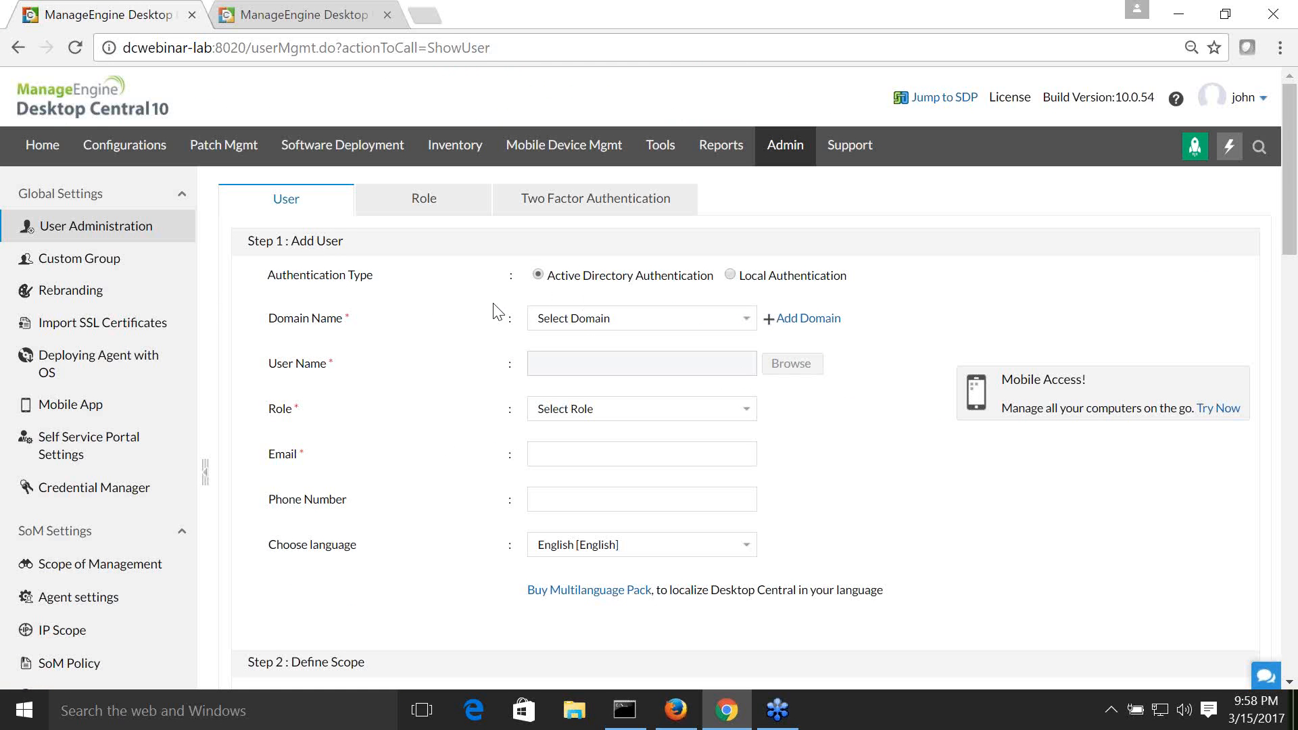
{"action": "left_click", "coordinate": [719, 321]}
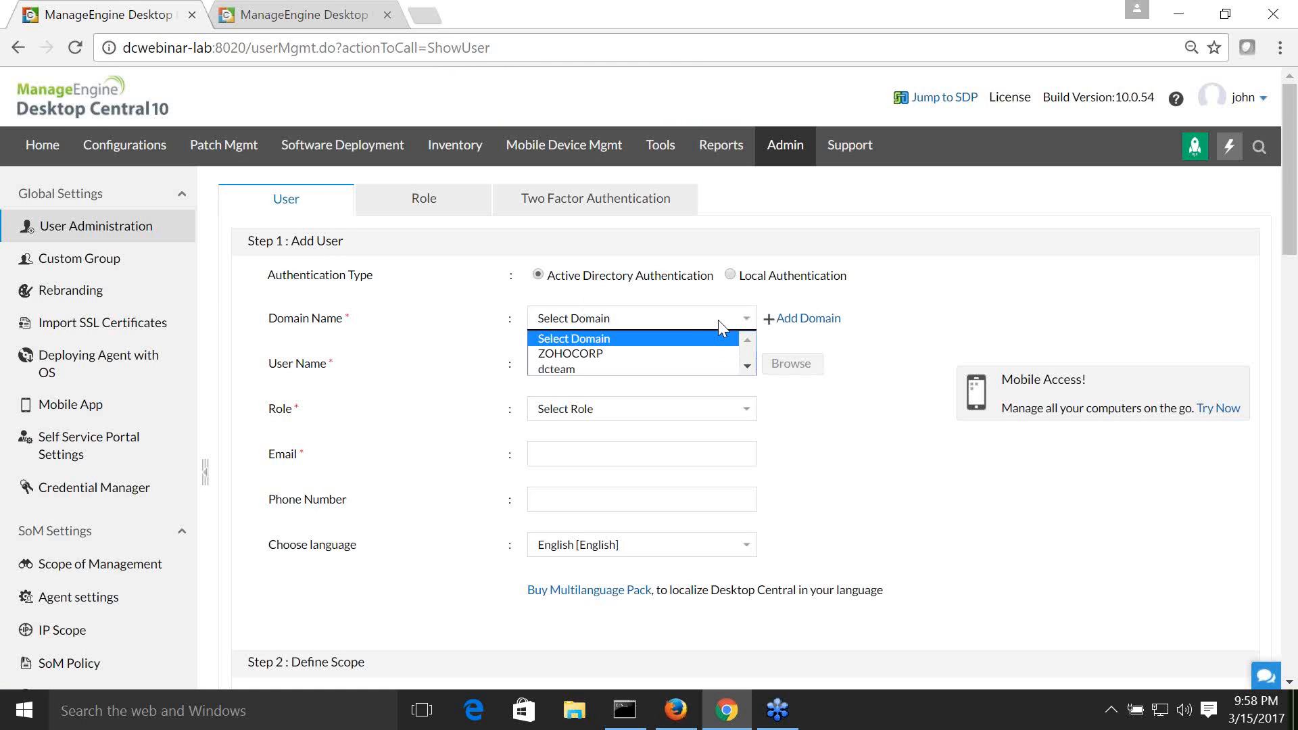
{"action": "left_click", "coordinate": [669, 353]}
{"action": "left_click", "coordinate": [660, 414]}
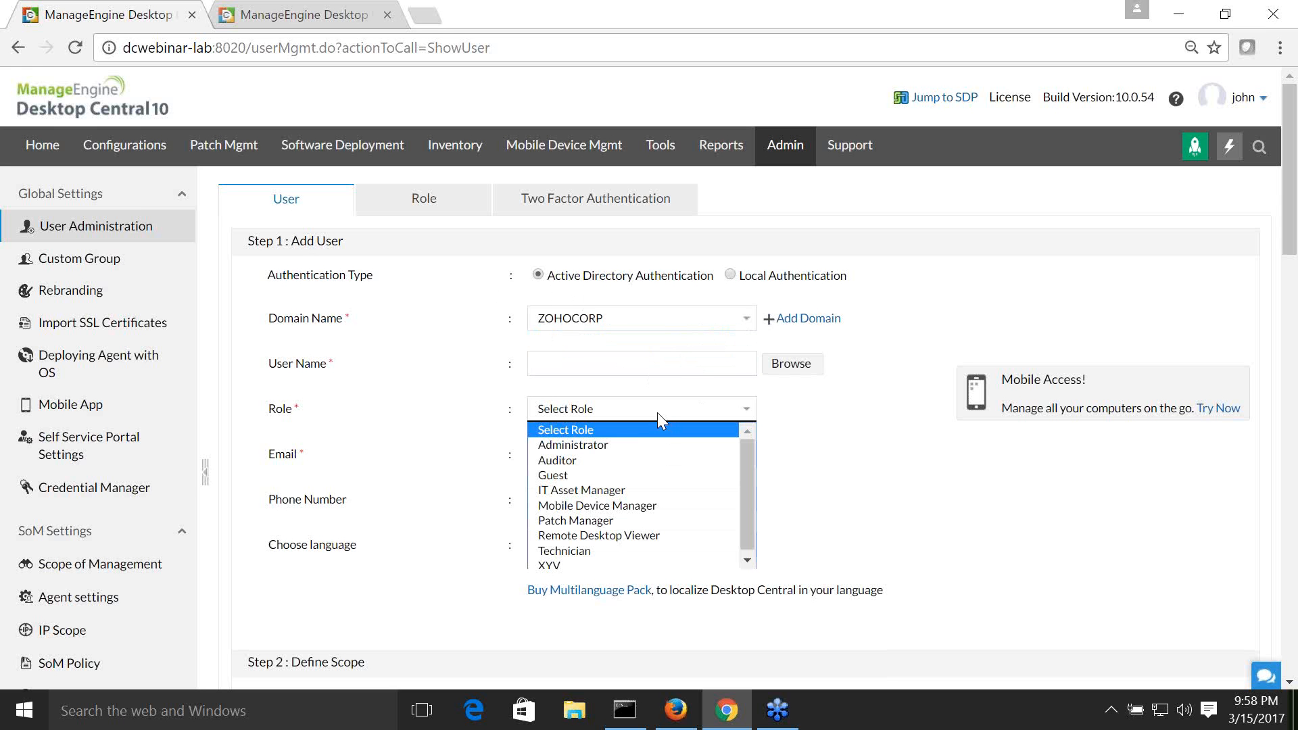
{"action": "left_click", "coordinate": [581, 491]}
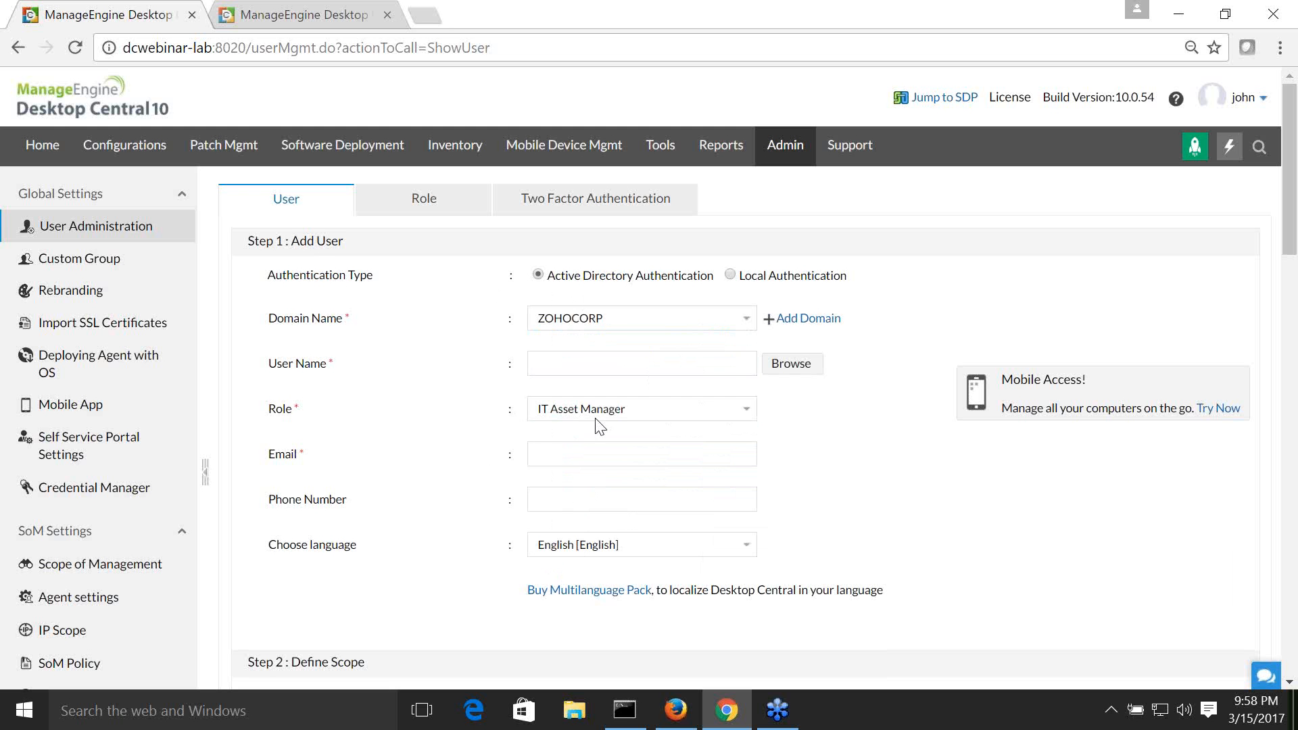
Step: Start adding a new user role and grant it Write access to the Inventory module
{"action": "left_click", "coordinate": [435, 204]}
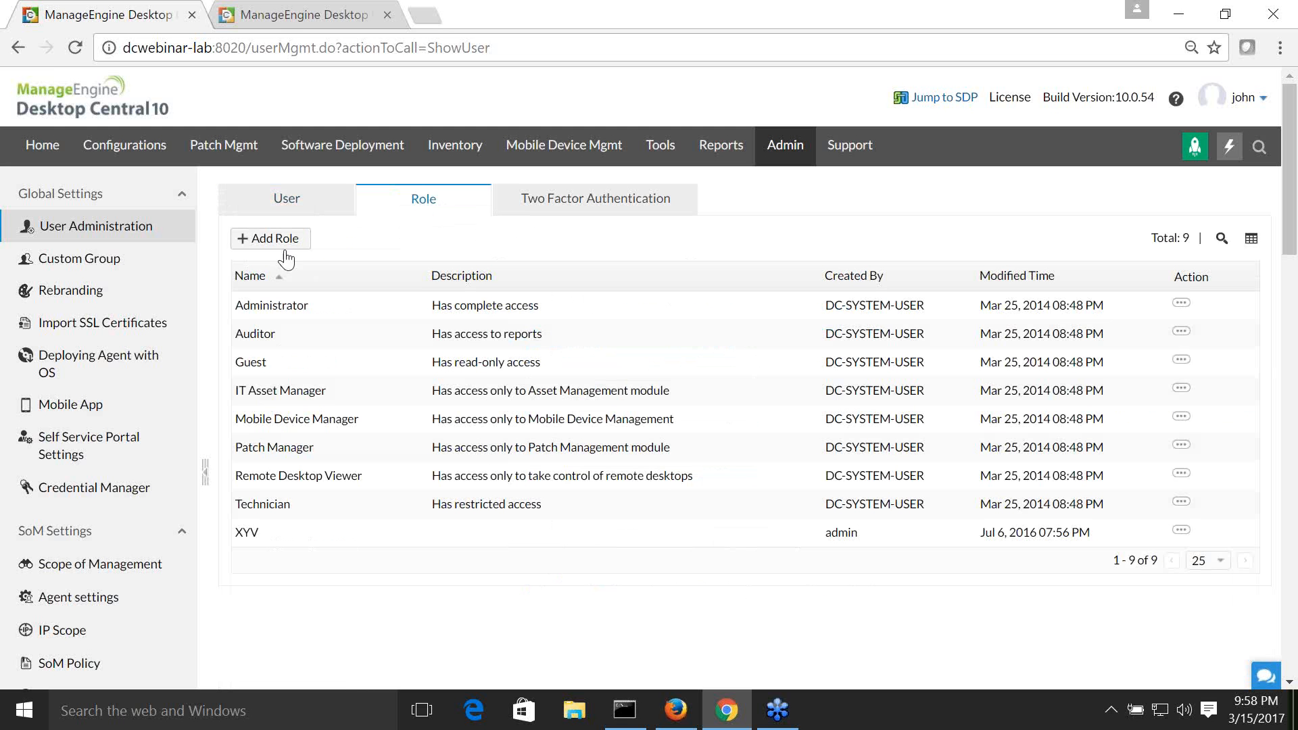
{"action": "left_click", "coordinate": [278, 240]}
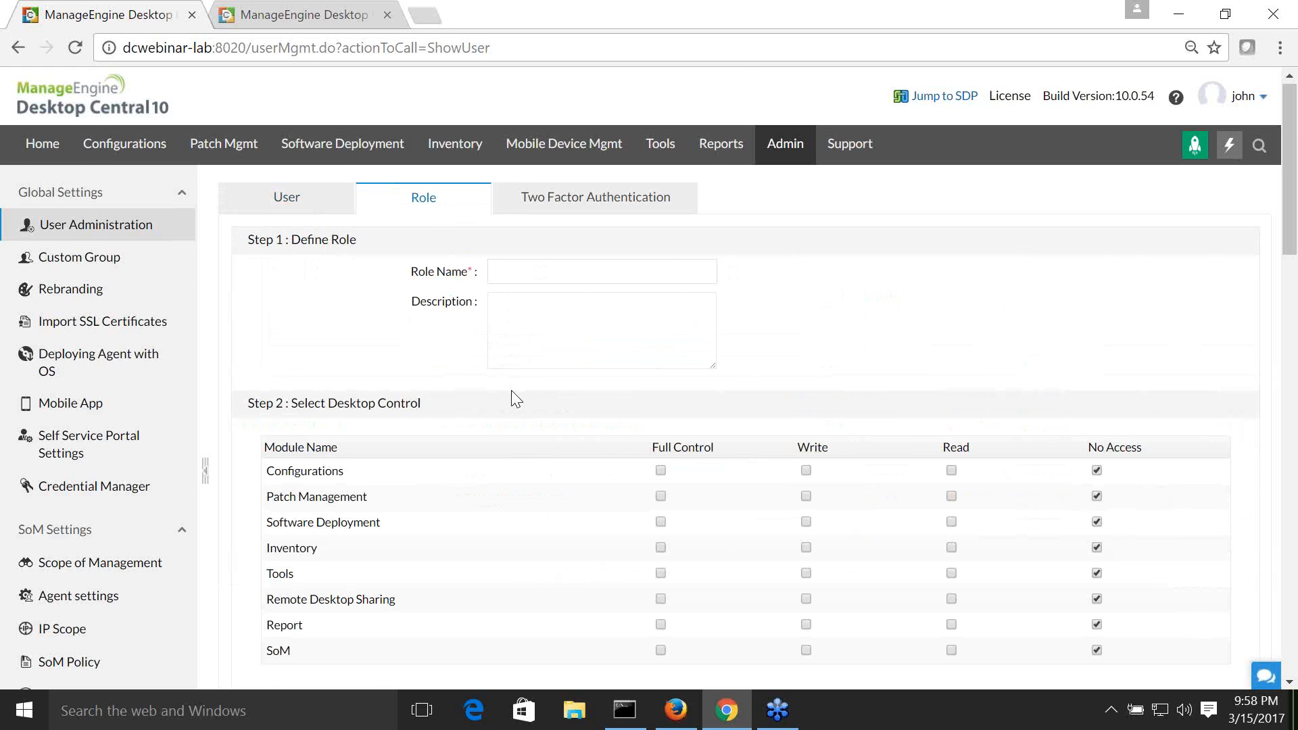
{"action": "scroll", "coordinate": [501, 399], "scroll_direction": "down", "scroll_amount": 3}
{"action": "left_click", "coordinate": [806, 346]}
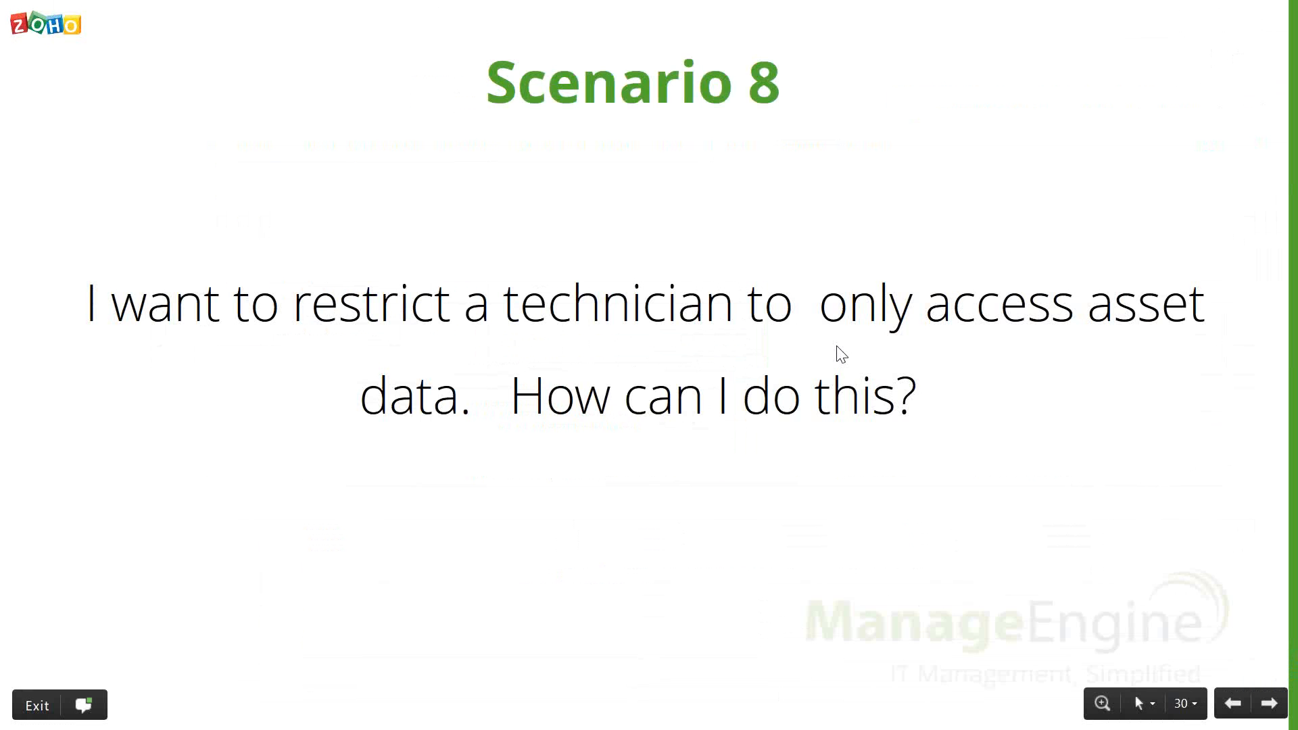
Step: Go through the presentation slides from Scenario 8 past Scenario 9 and the cloud marketplaces to Question 1
{"action": "key", "text": "Right"}
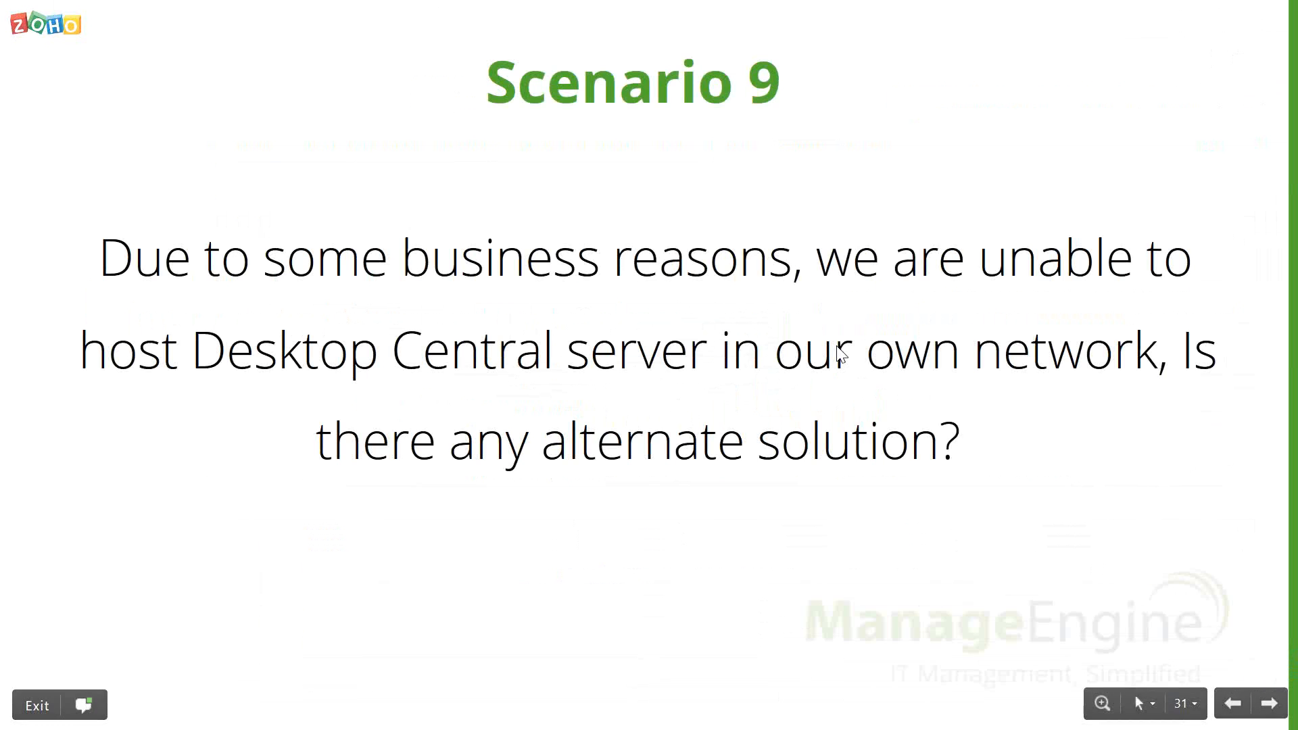
{"action": "key", "text": "Right"}
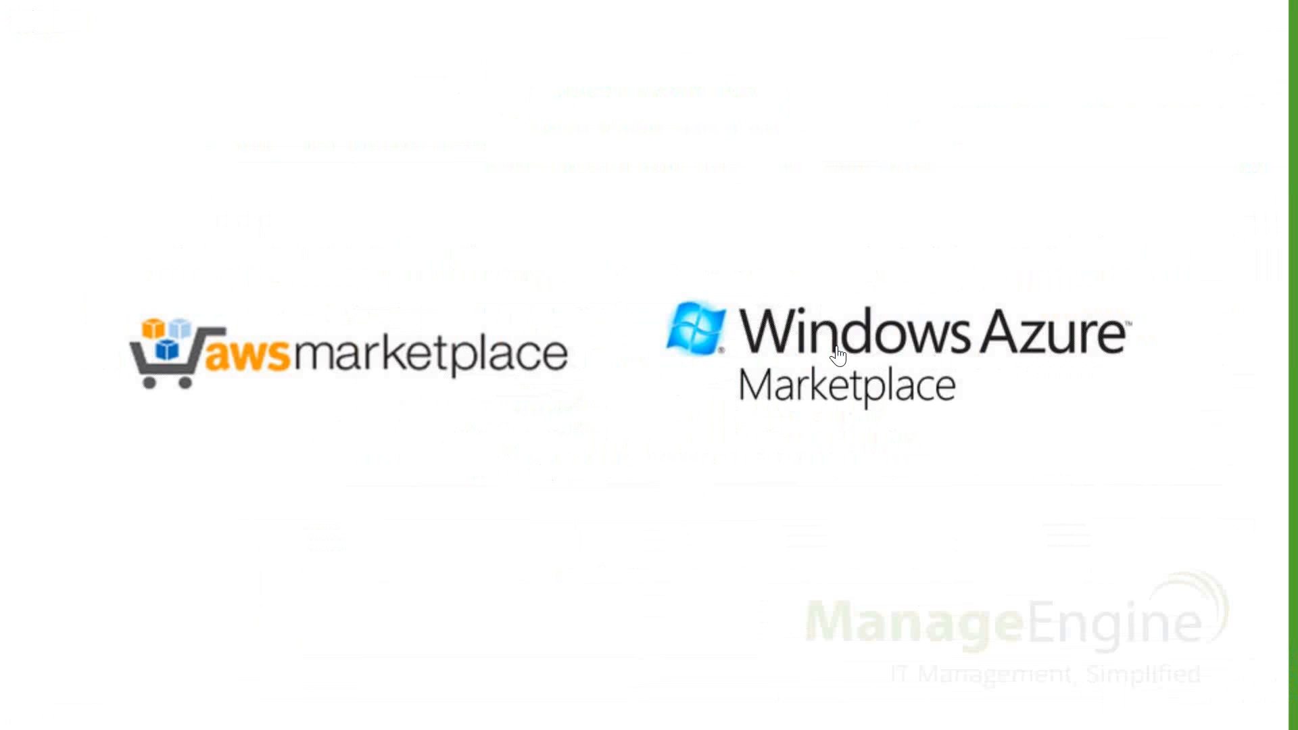
{"action": "key", "text": "Right"}
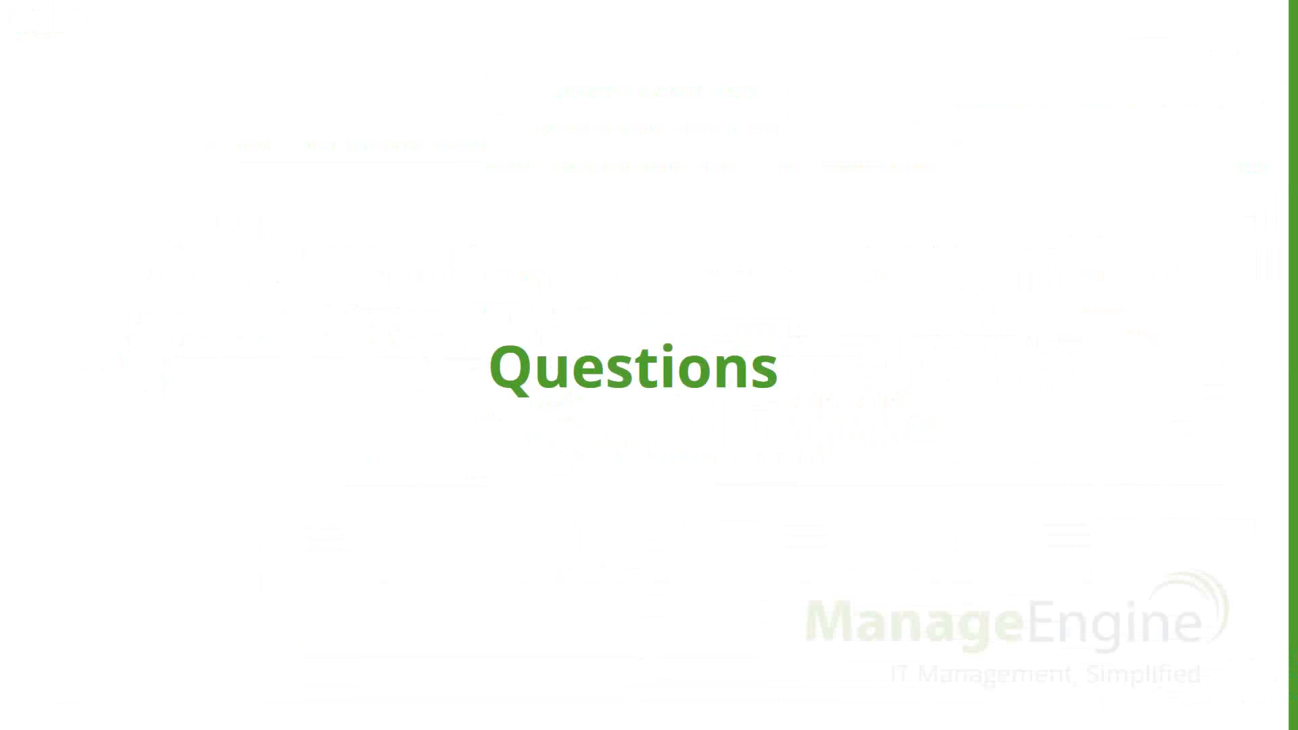
{"action": "key", "text": "Right"}
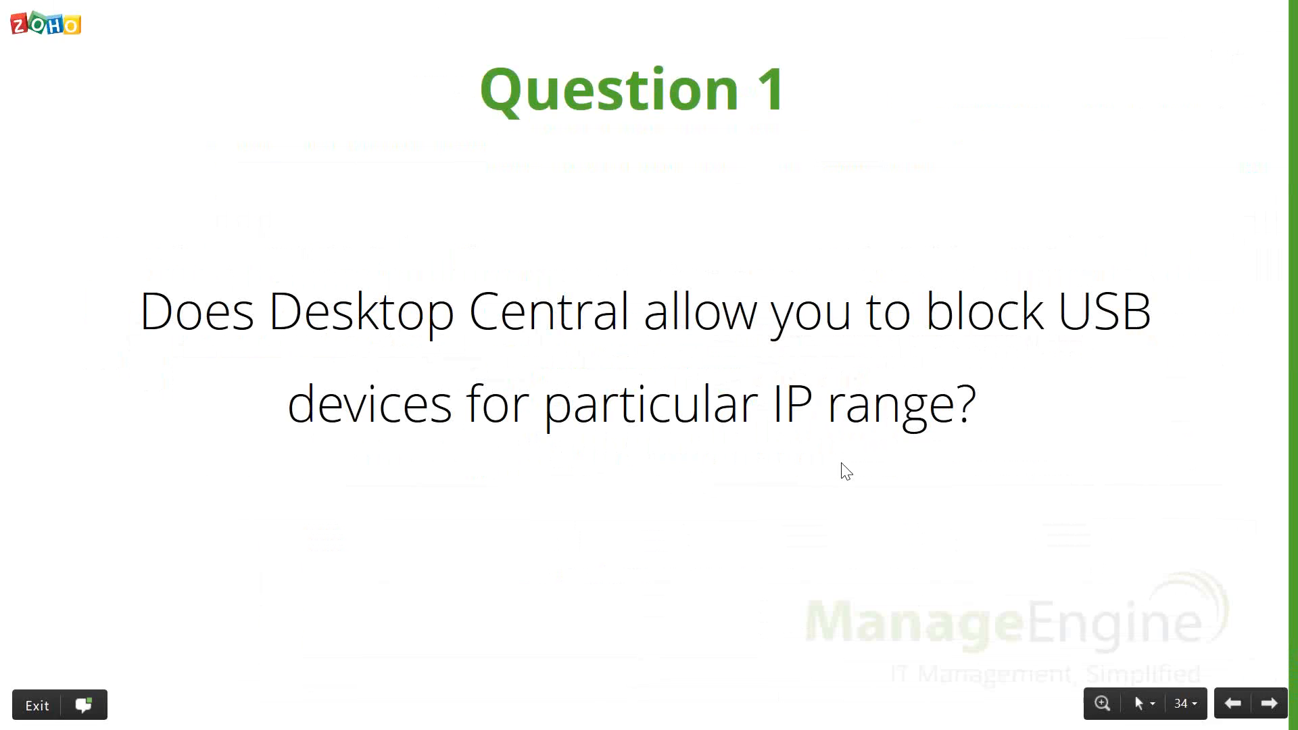
Step: Switch to Desktop Central and open the USB Block - Domain configuration for modification
{"action": "key", "text": "alt+Tab"}
{"action": "scroll", "coordinate": [638, 480], "scroll_direction": "up", "scroll_amount": 3}
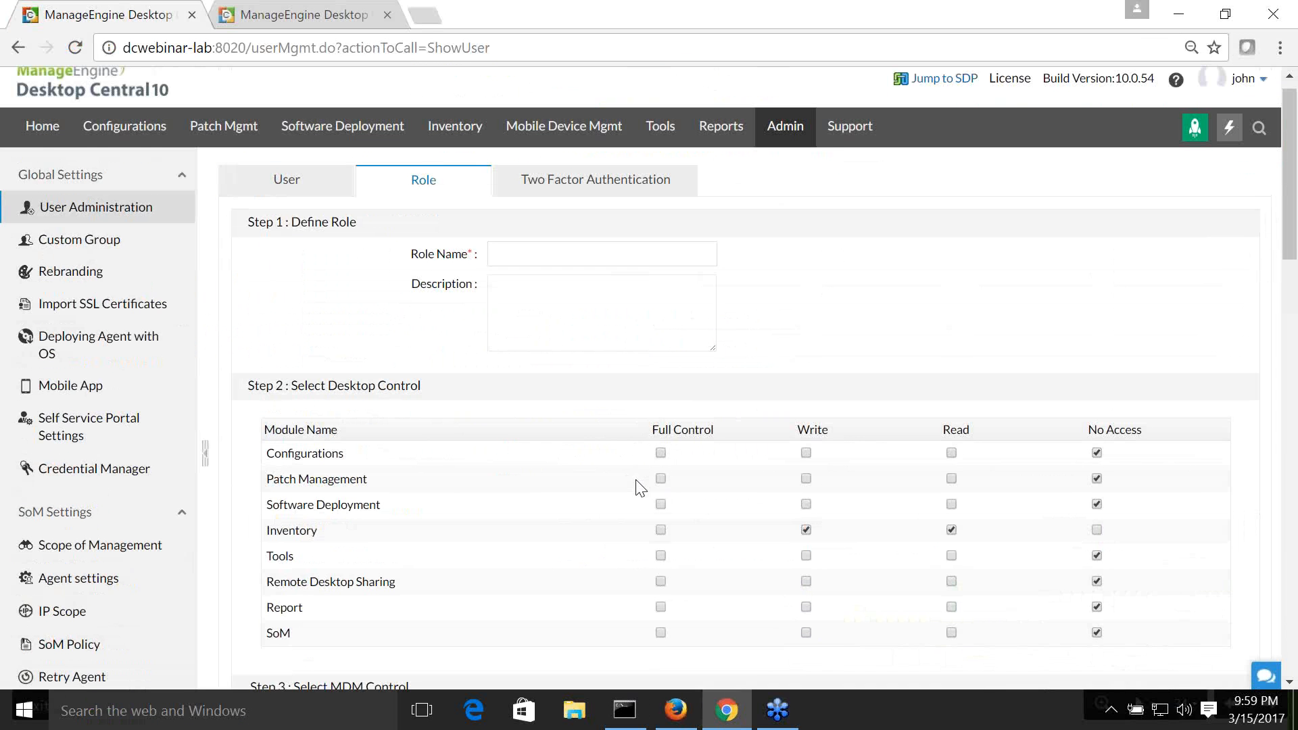
{"action": "left_click", "coordinate": [141, 150]}
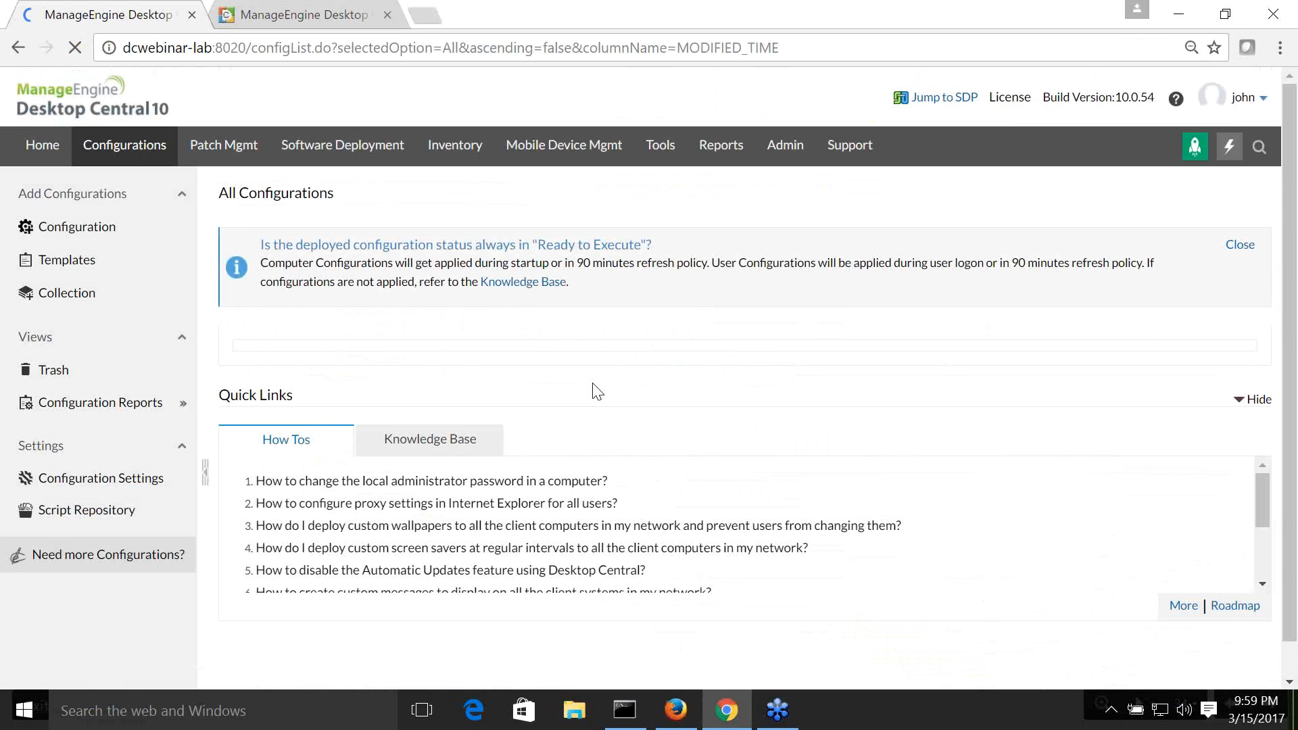
{"action": "scroll", "coordinate": [598, 392], "scroll_direction": "down", "scroll_amount": 1}
{"action": "scroll", "coordinate": [598, 392], "scroll_direction": "down", "scroll_amount": 3}
{"action": "left_click", "coordinate": [1217, 235]}
{"action": "left_click", "coordinate": [1082, 237]}
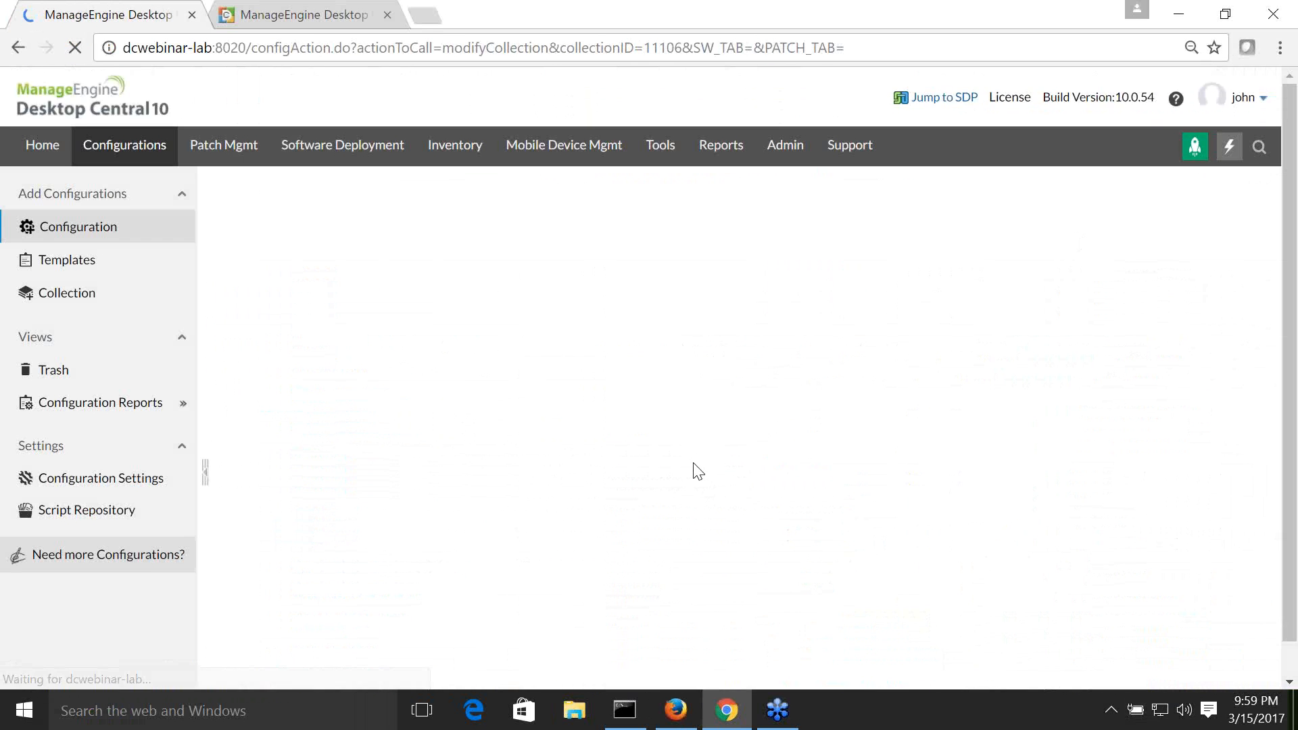
Step: Open the filter criteria of the WORKGROUP target in the configuration's Define Target section
{"action": "scroll", "coordinate": [703, 486], "scroll_direction": "down", "scroll_amount": 8}
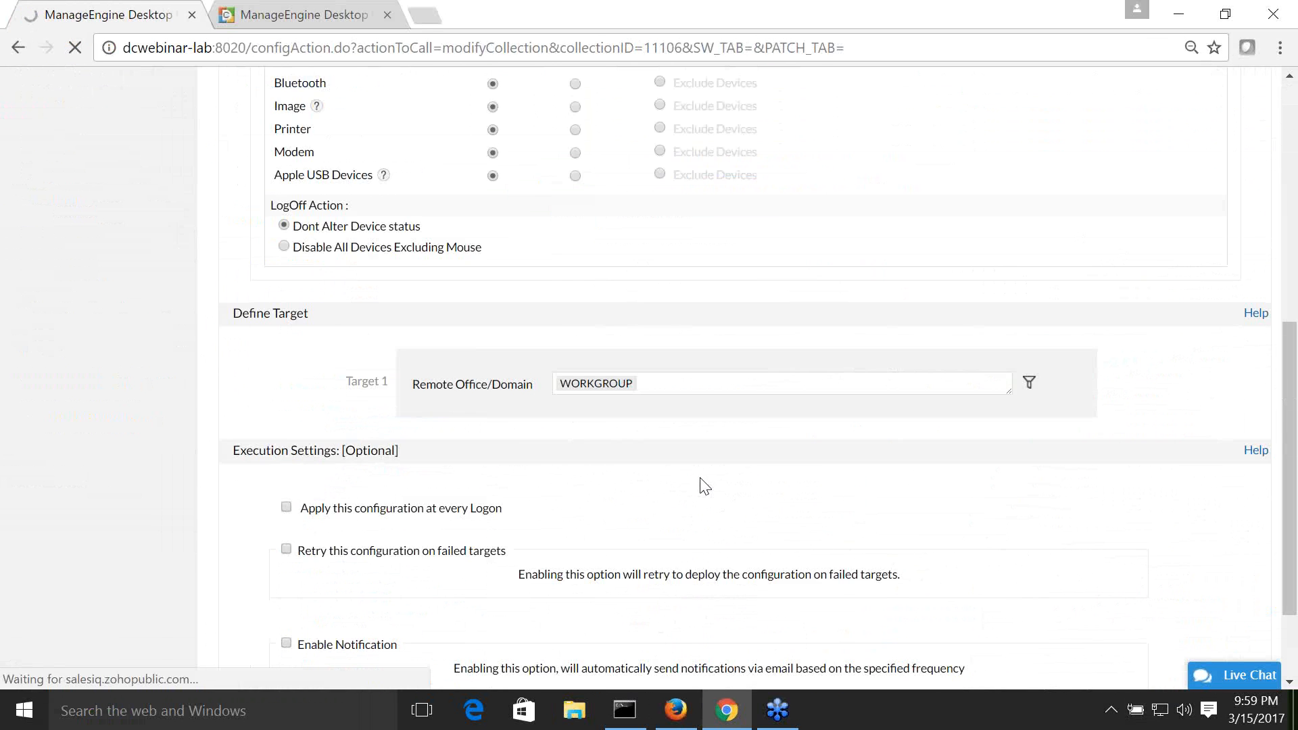
{"action": "left_click", "coordinate": [1028, 258]}
{"action": "left_click", "coordinate": [481, 319]}
{"action": "left_click", "coordinate": [487, 392]}
Step: Show the Question 2 slide, and look through Desktop Central's configuration templates and Script Repository for the certificate installation script
{"action": "key", "text": "alt+Tab"}
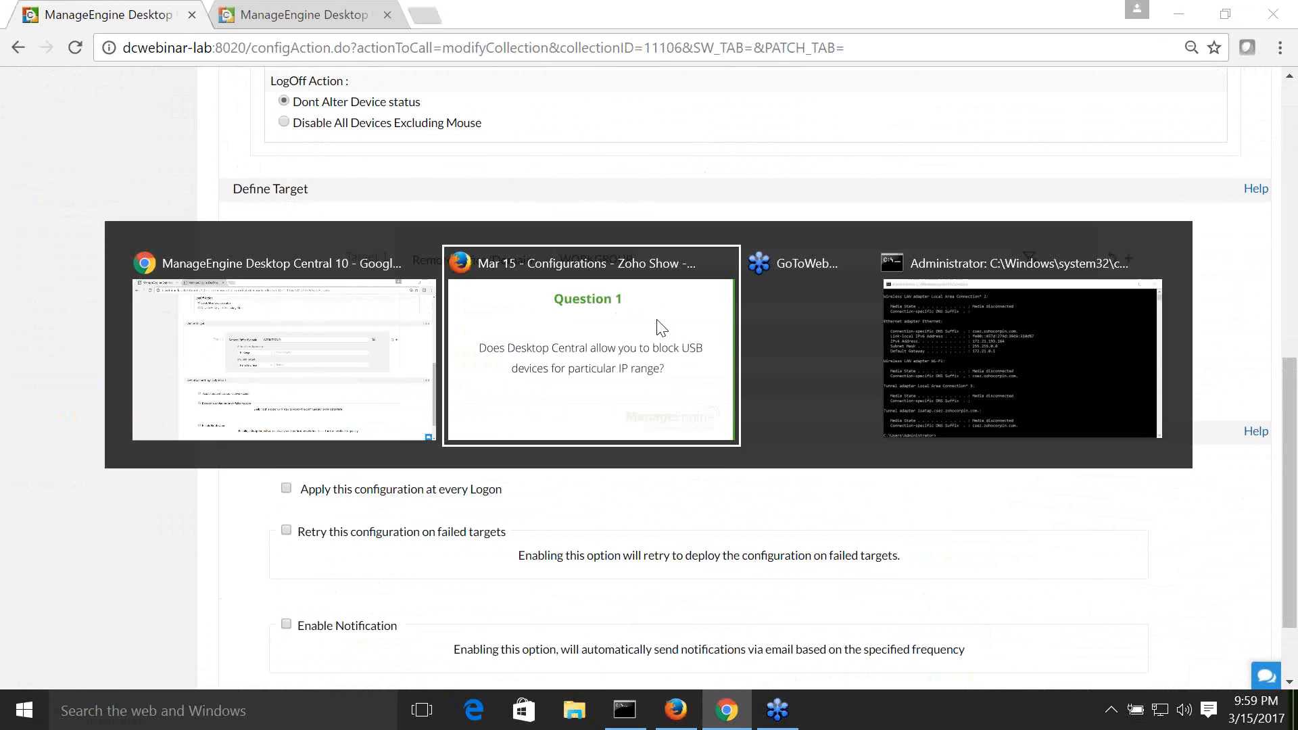
{"action": "key", "text": "Right"}
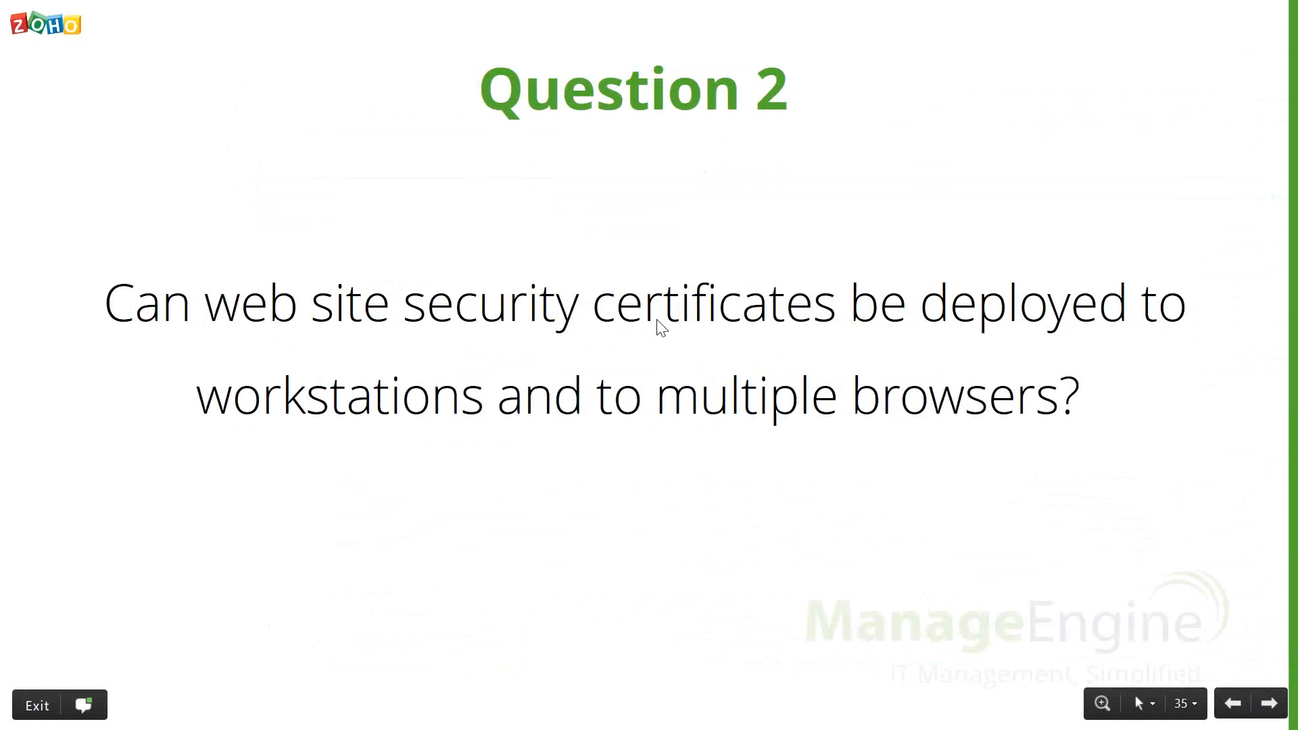
{"action": "key", "text": "alt+Tab"}
{"action": "scroll", "coordinate": [568, 611], "scroll_direction": "up", "scroll_amount": 10}
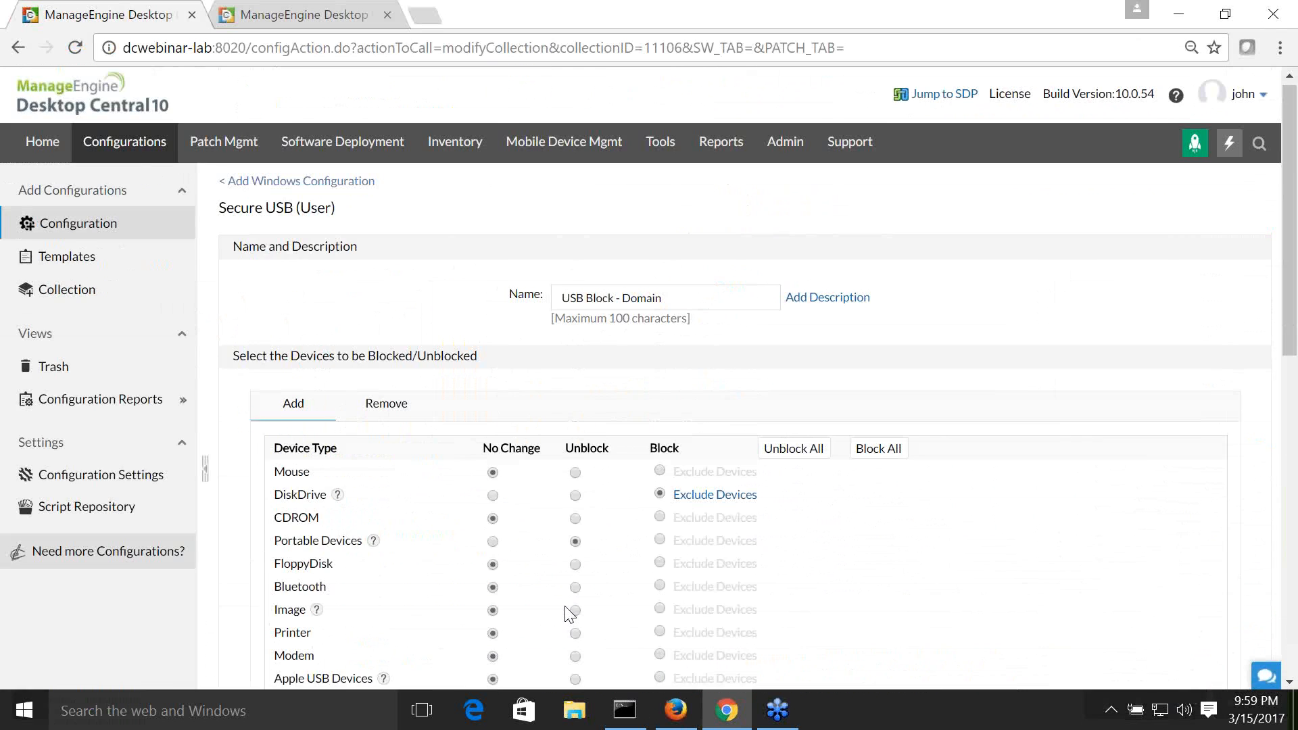
{"action": "left_click", "coordinate": [80, 262]}
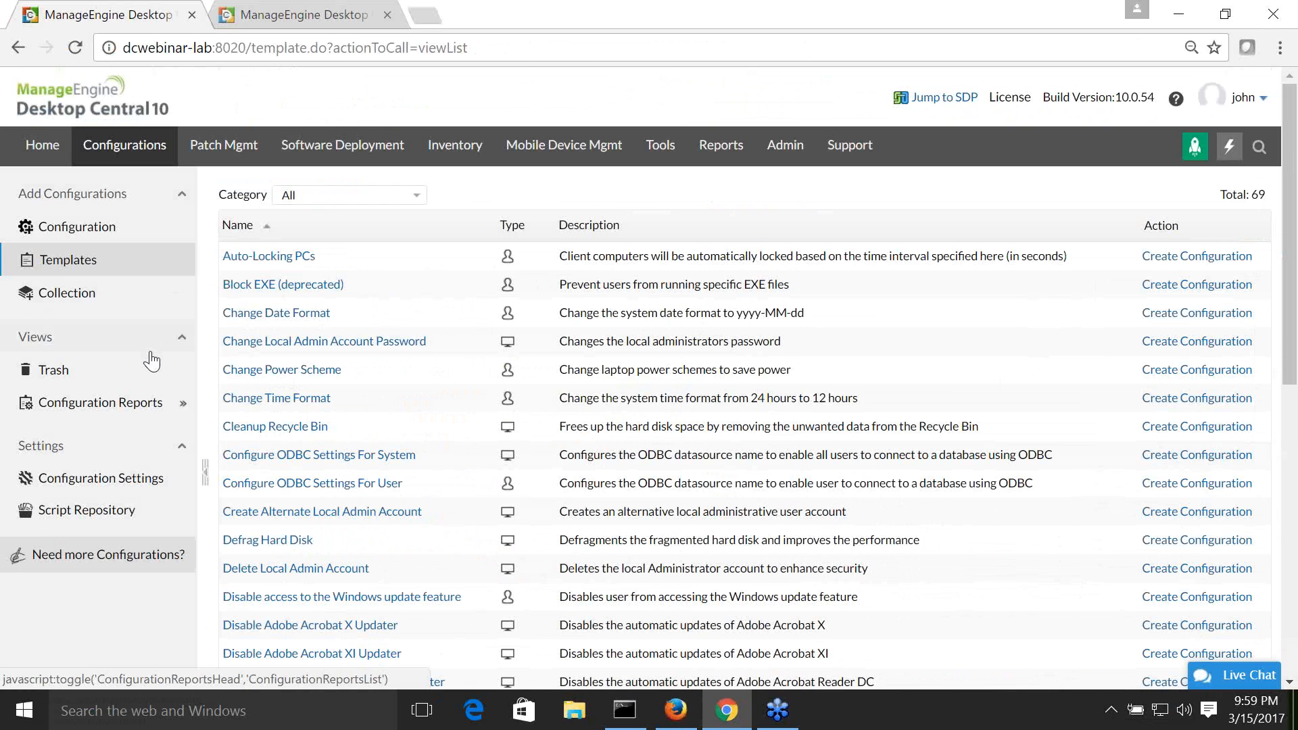
{"action": "scroll", "coordinate": [151, 361], "scroll_direction": "down", "scroll_amount": 1}
{"action": "left_click", "coordinate": [87, 504]}
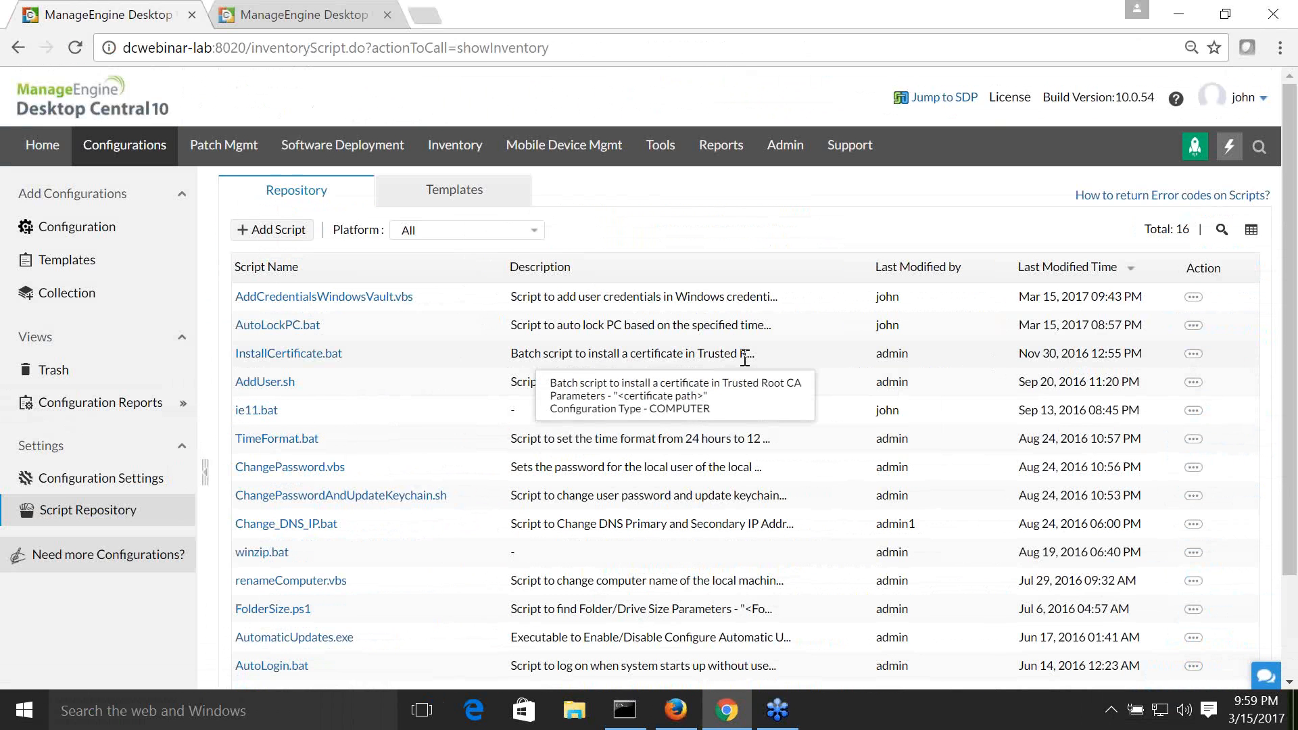
Step: Show the Question 3 slide, and examine the DiskDrive device exclusions of the USB Block - Domain configuration in Desktop Central
{"action": "key", "text": "alt+Tab"}
{"action": "key", "text": "Right"}
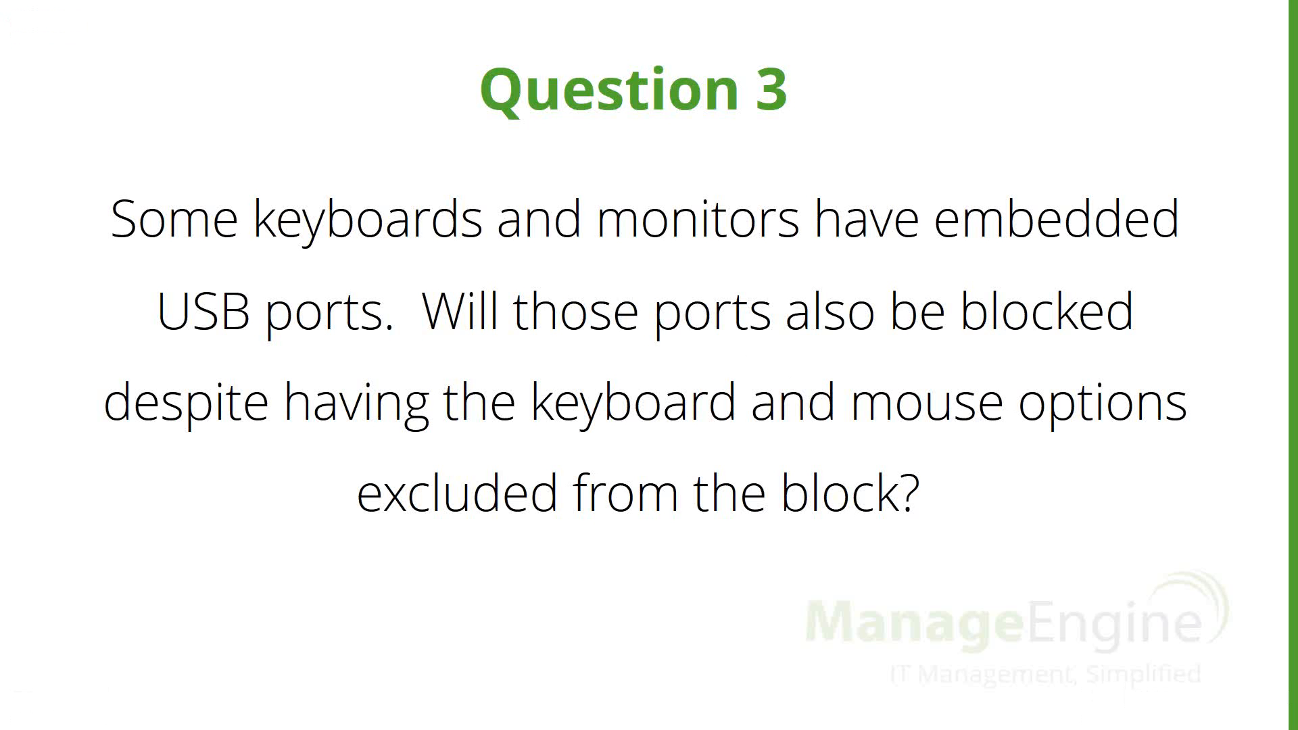
{"action": "key", "text": "alt+Tab"}
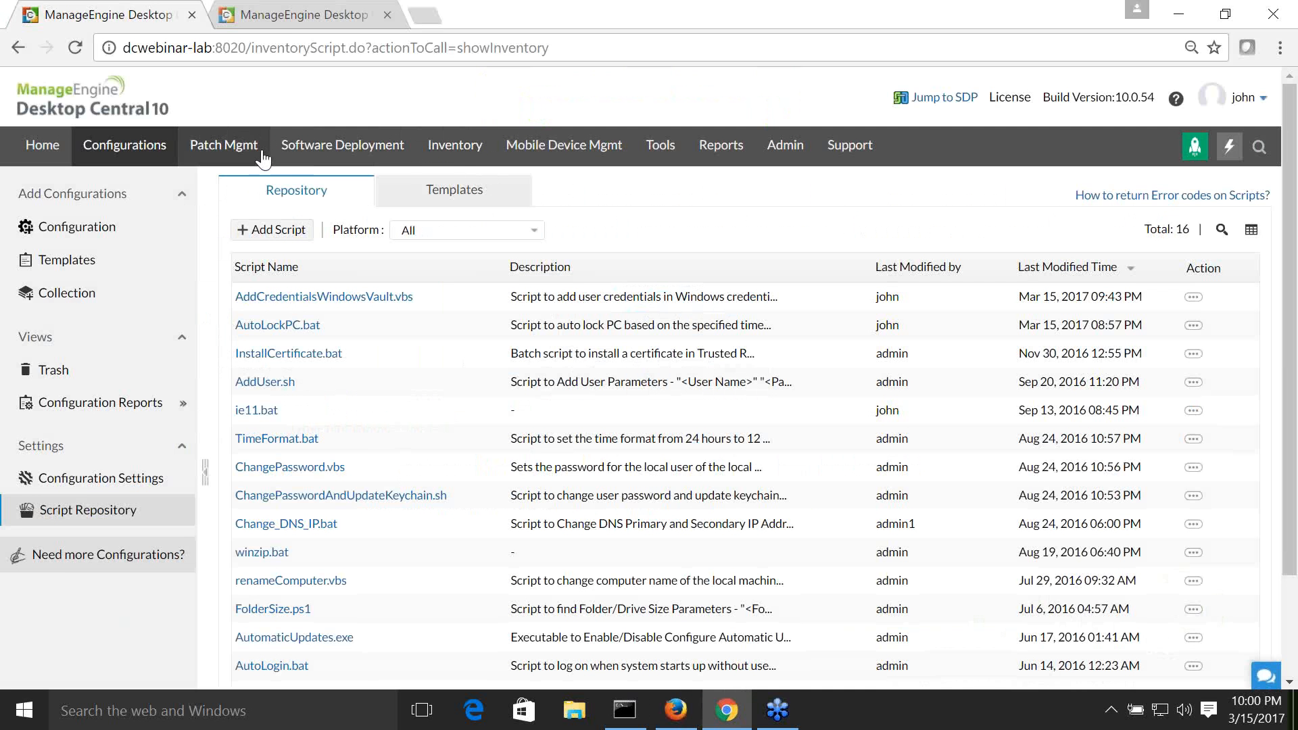
{"action": "left_click", "coordinate": [147, 148]}
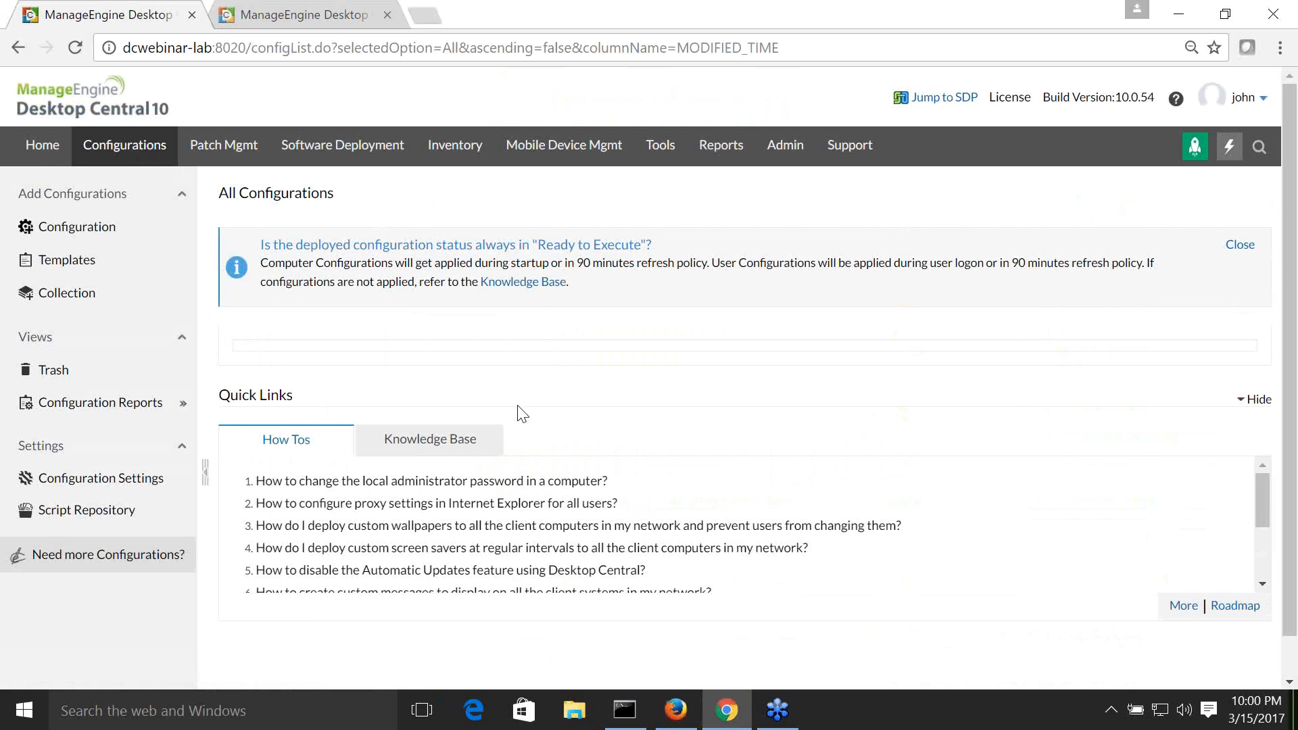
{"action": "left_click", "coordinate": [1217, 440]}
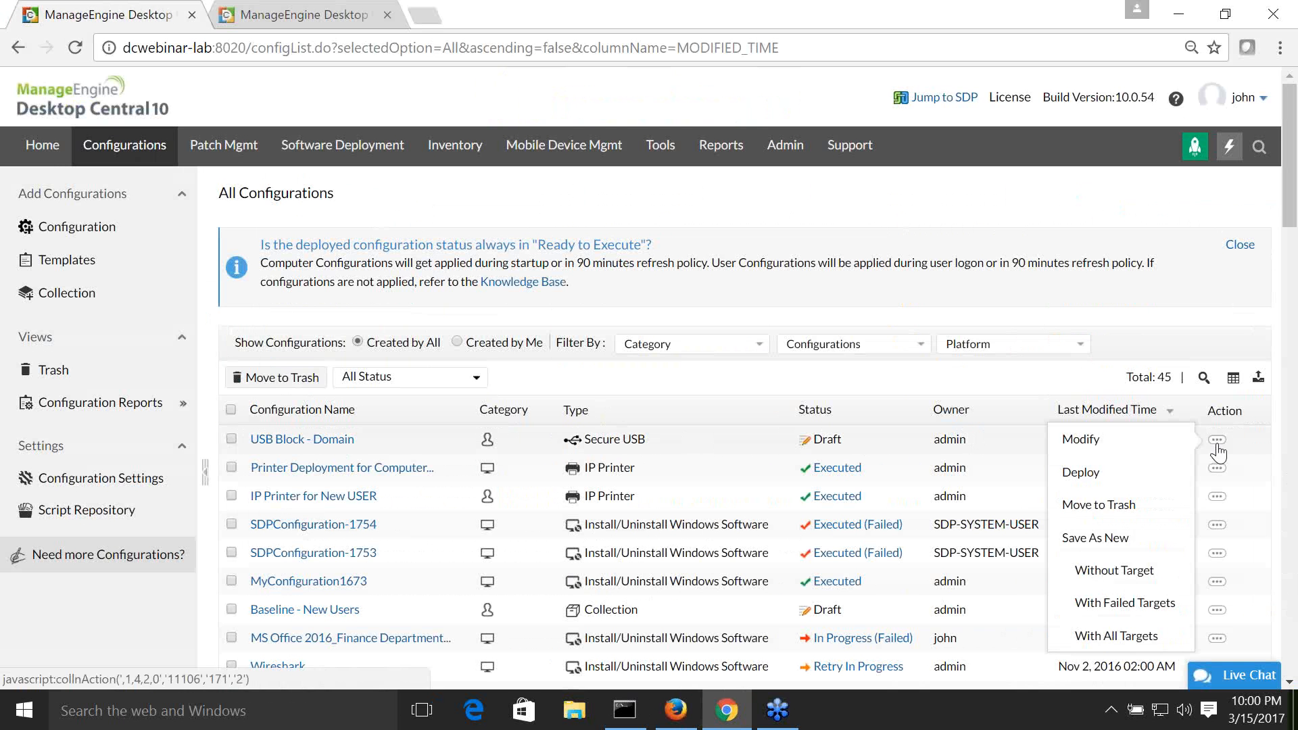
{"action": "left_click", "coordinate": [1097, 443]}
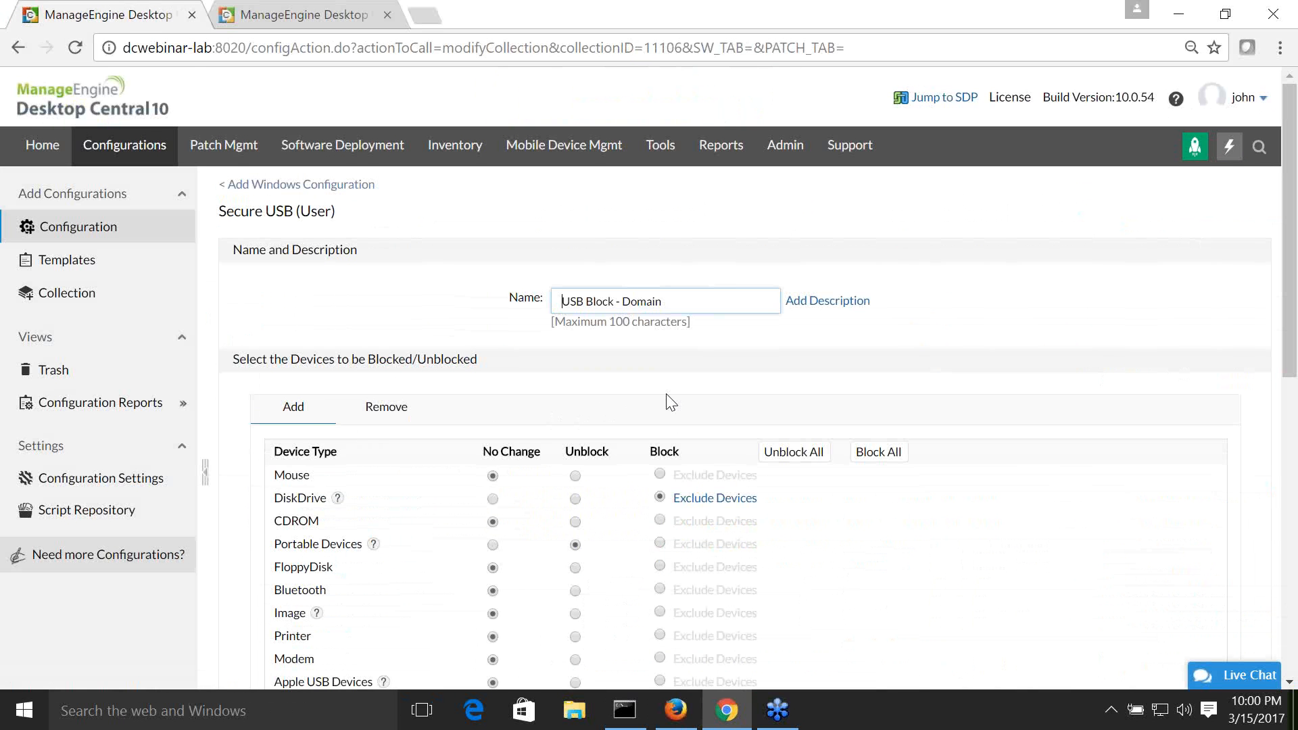
{"action": "scroll", "coordinate": [673, 403], "scroll_direction": "down", "scroll_amount": 1}
{"action": "left_click", "coordinate": [706, 396]}
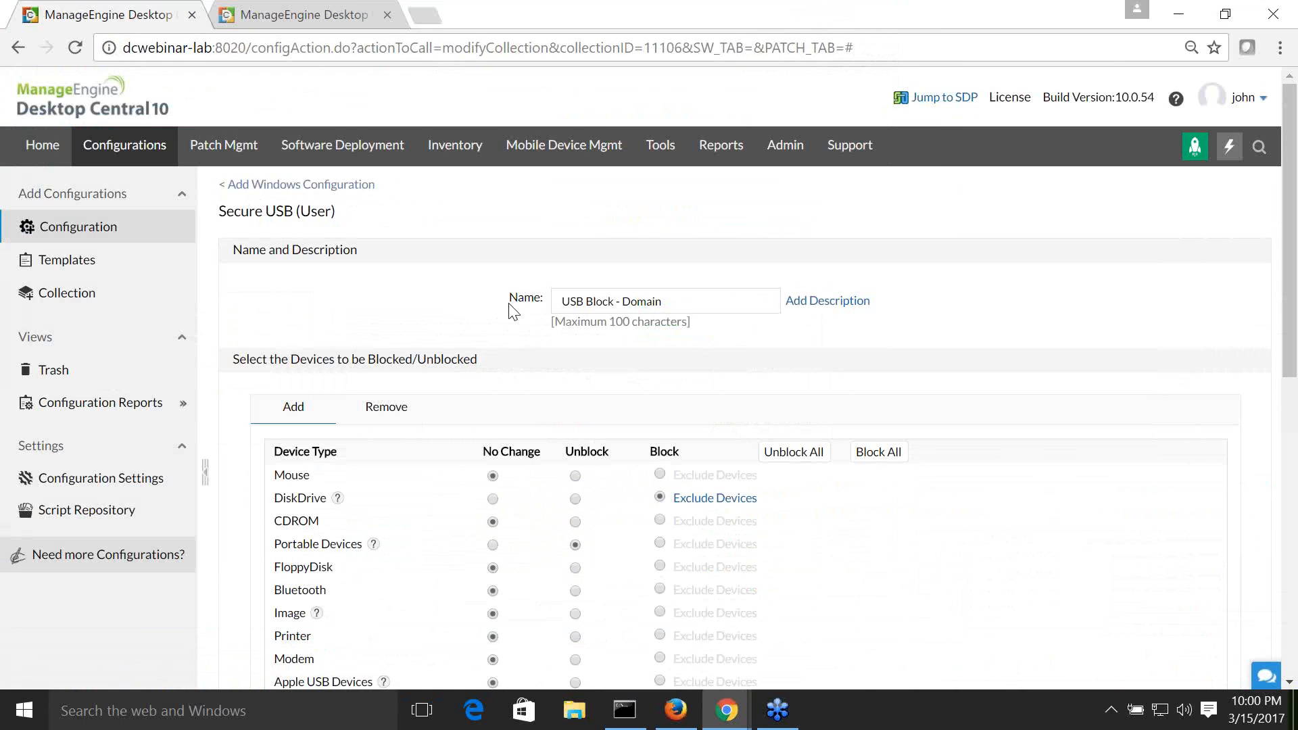
{"action": "key", "text": "alt+Tab"}
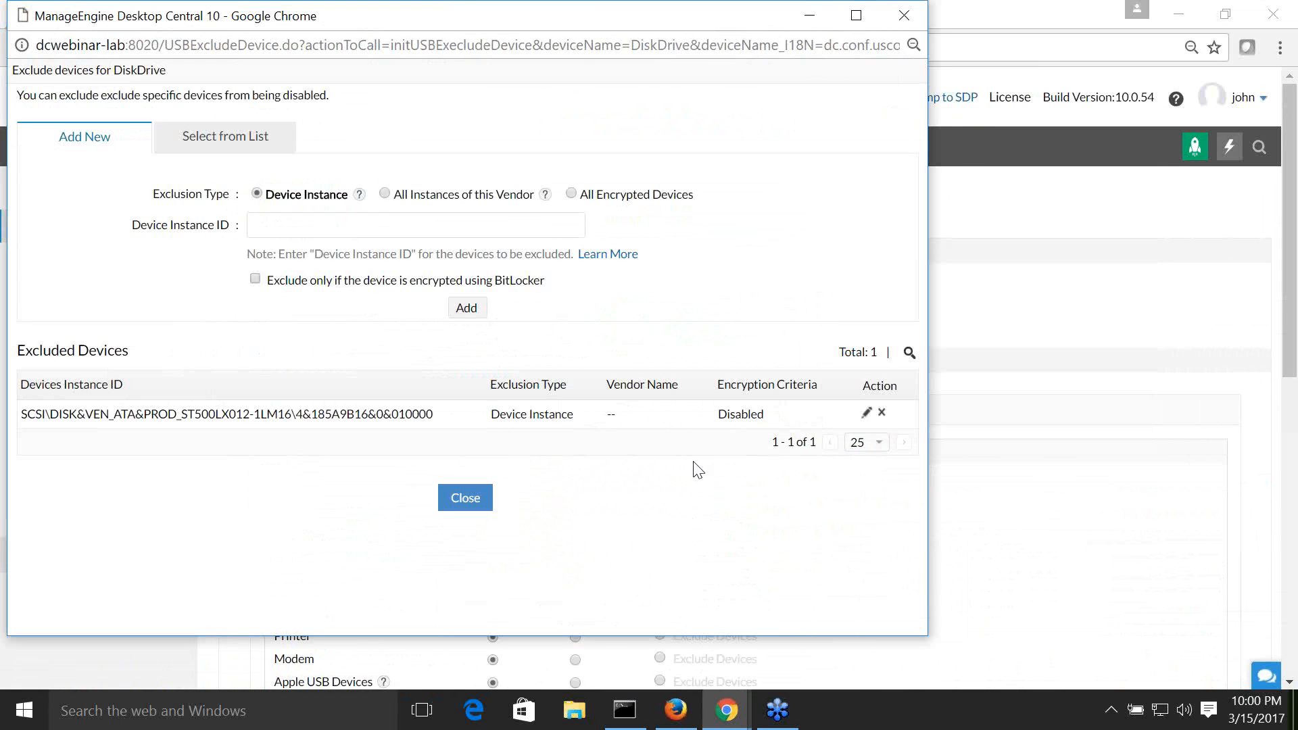
Step: Switch to the presentation and show the Question 4 and Question 5 slides
{"action": "key", "text": "alt+Tab"}
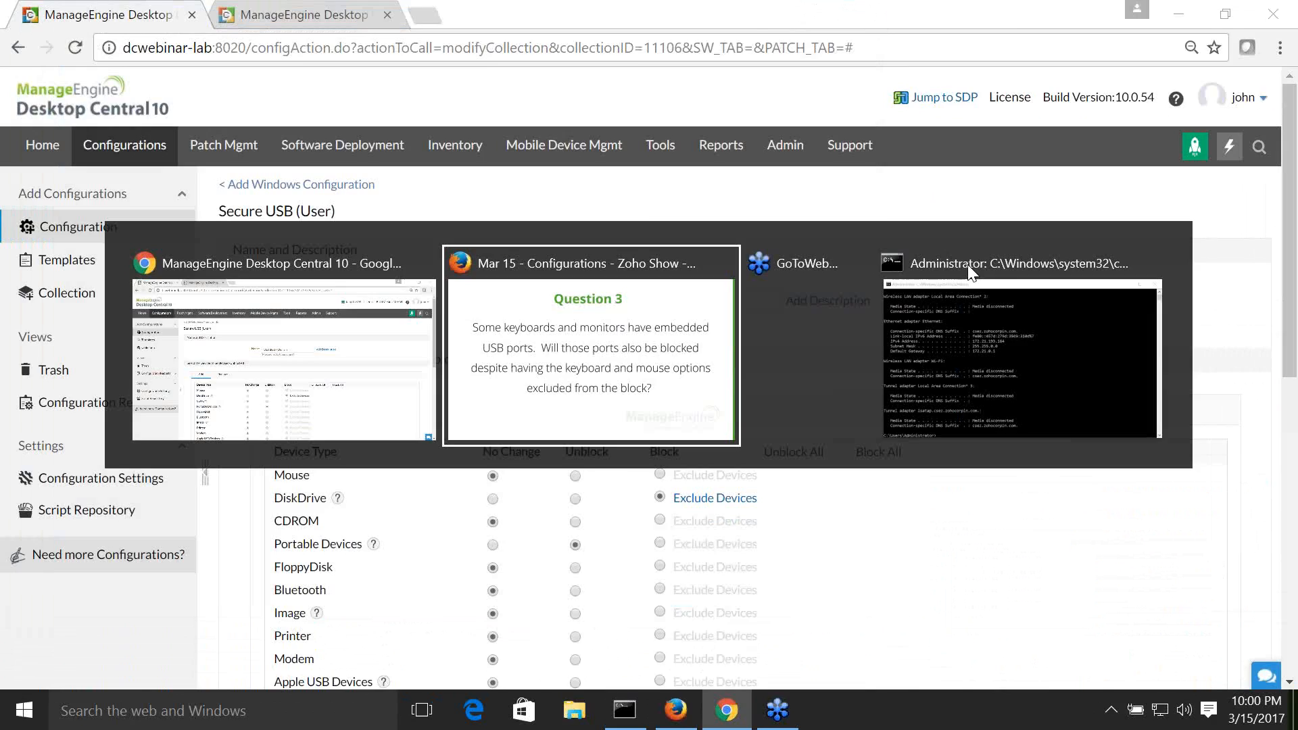
{"action": "key", "text": "Right"}
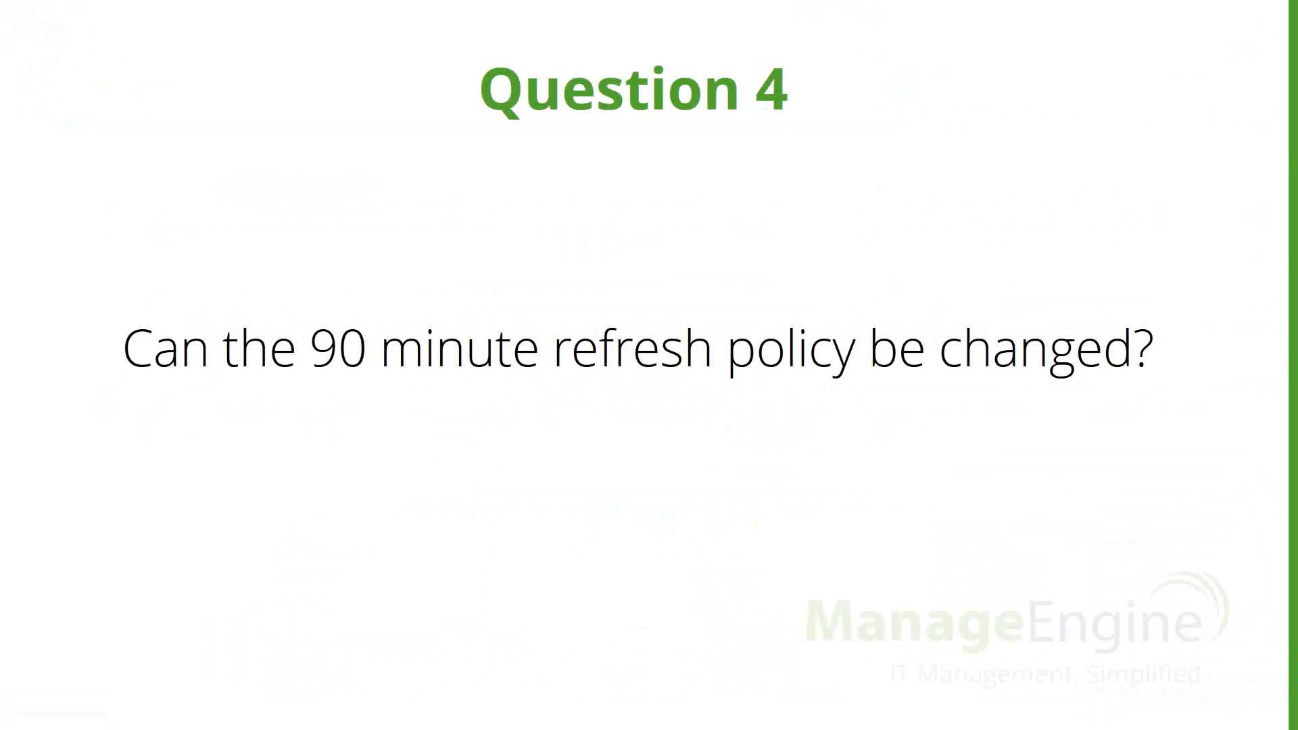
{"action": "key", "text": "Right"}
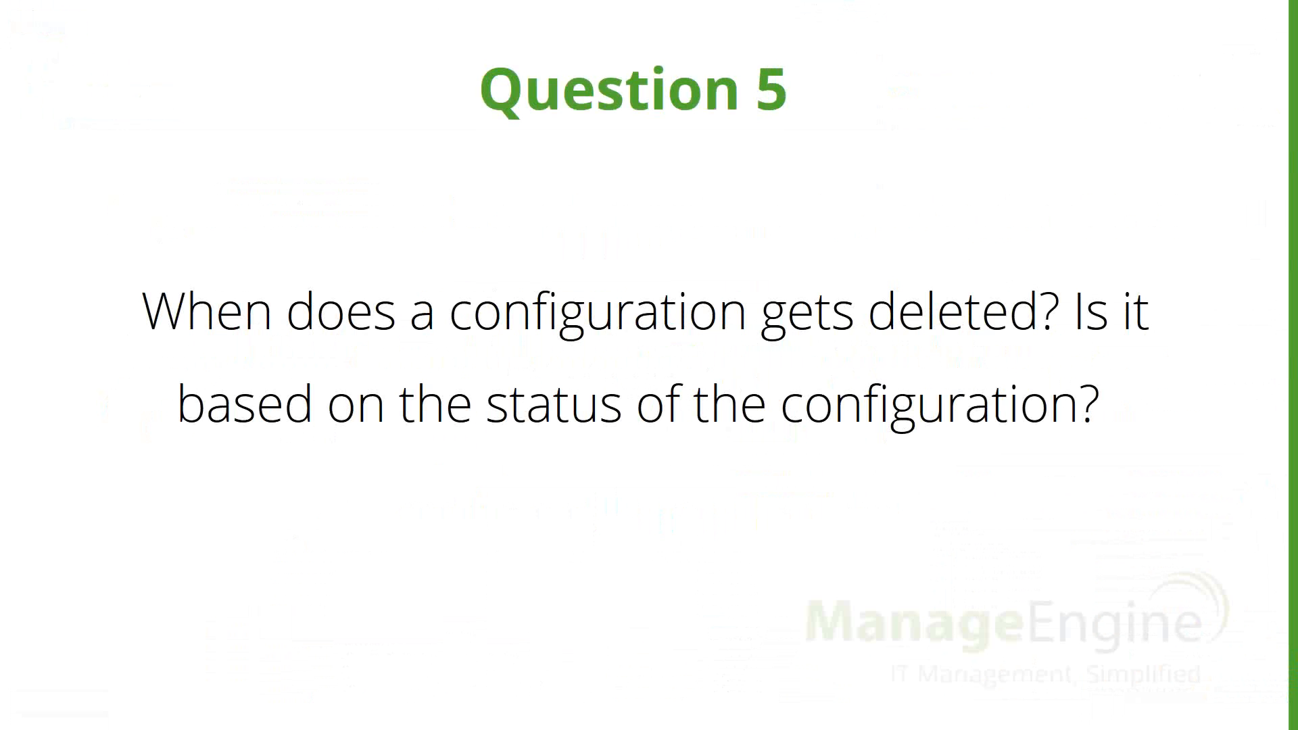
Step: Switch to Desktop Central and open the Trash view of deleted configurations
{"action": "key", "text": "alt+Tab"}
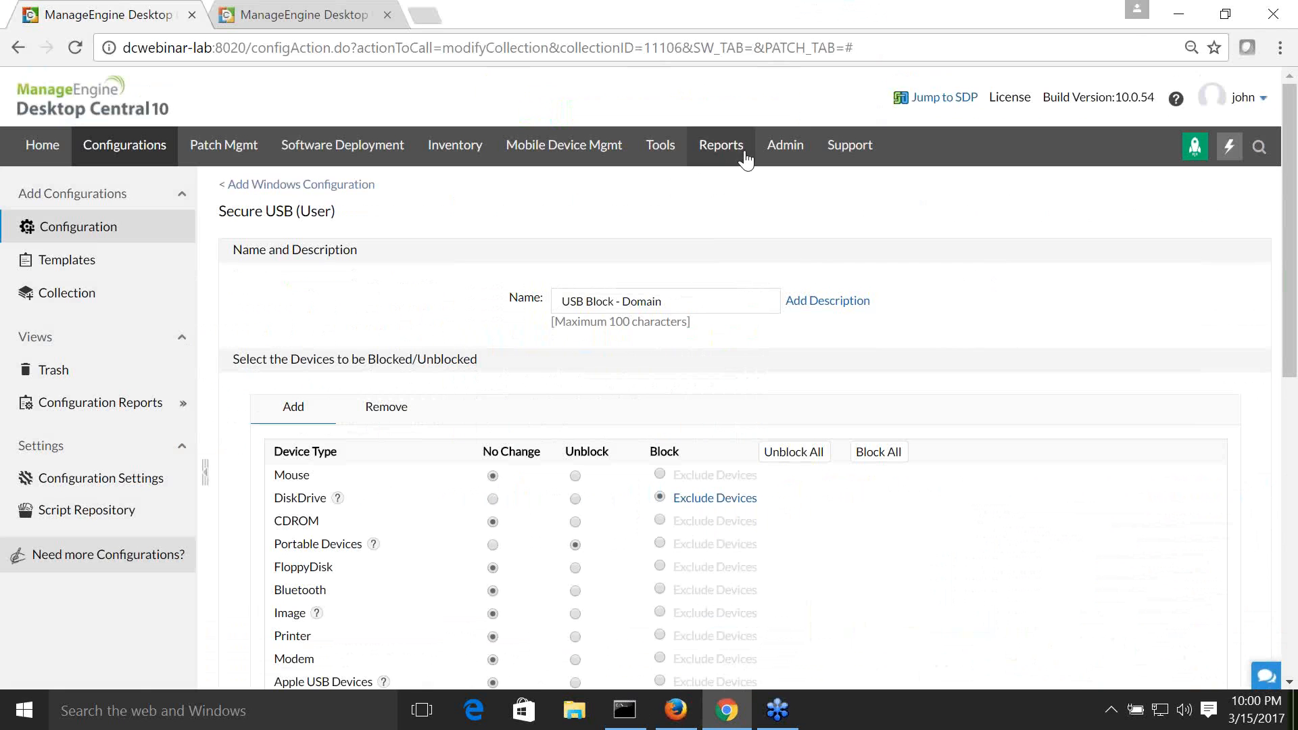
{"action": "left_click", "coordinate": [135, 148]}
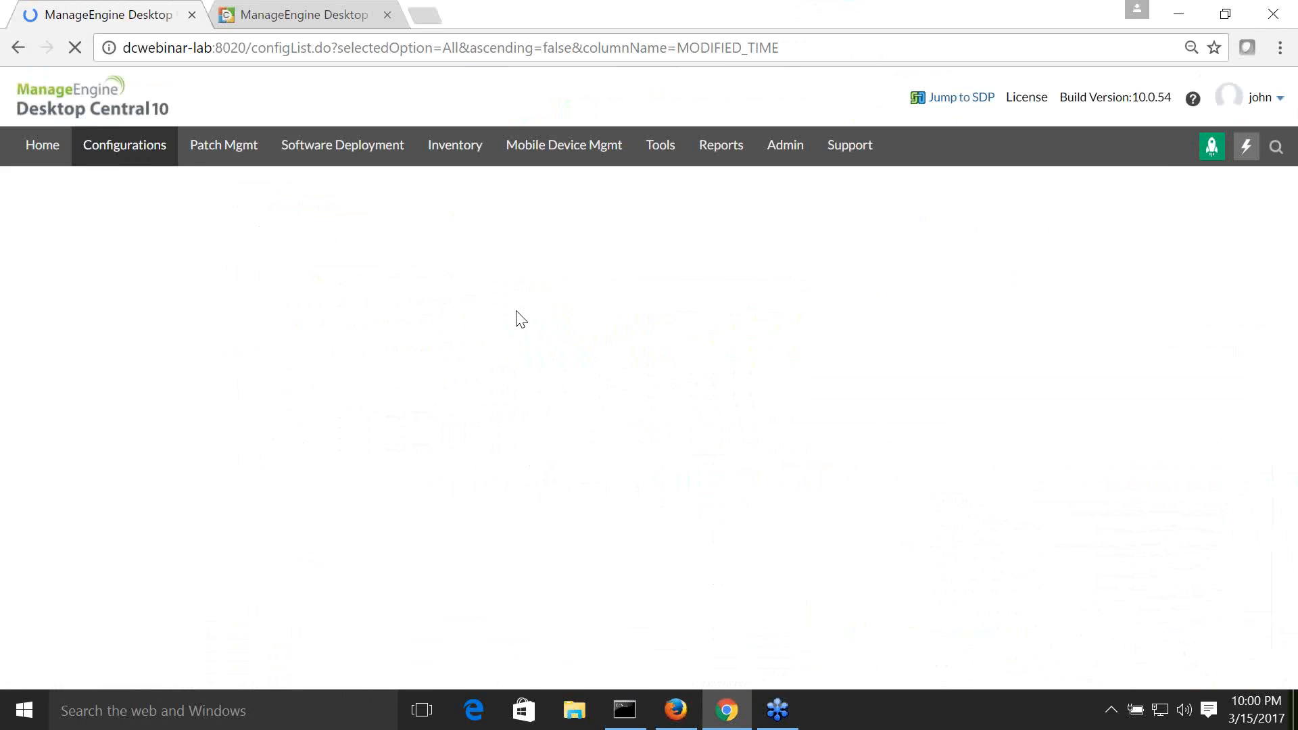
{"action": "mouse_move", "coordinate": [102, 403]}
{"action": "left_click", "coordinate": [54, 372]}
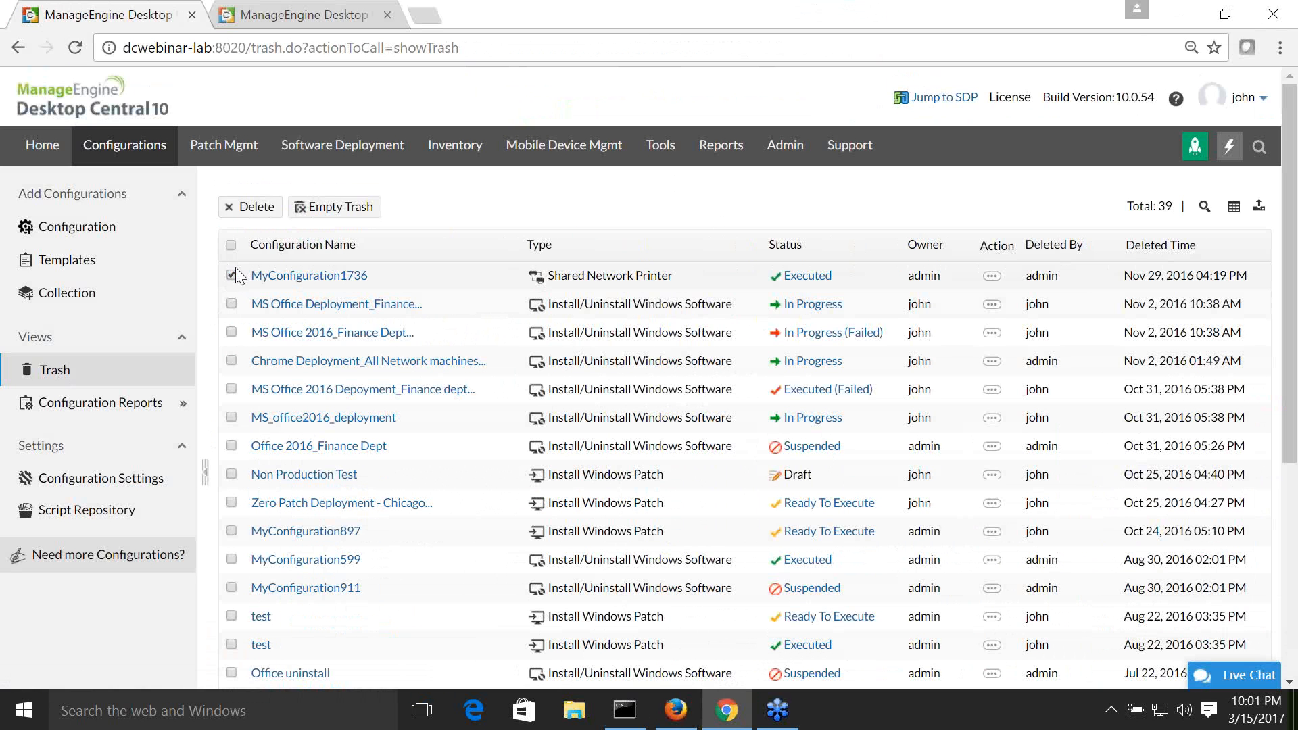
Step: Enable moving configurations to trash if they are unused for 30 days in the Configuration Settings
{"action": "left_click", "coordinate": [122, 481]}
{"action": "left_click", "coordinate": [317, 393]}
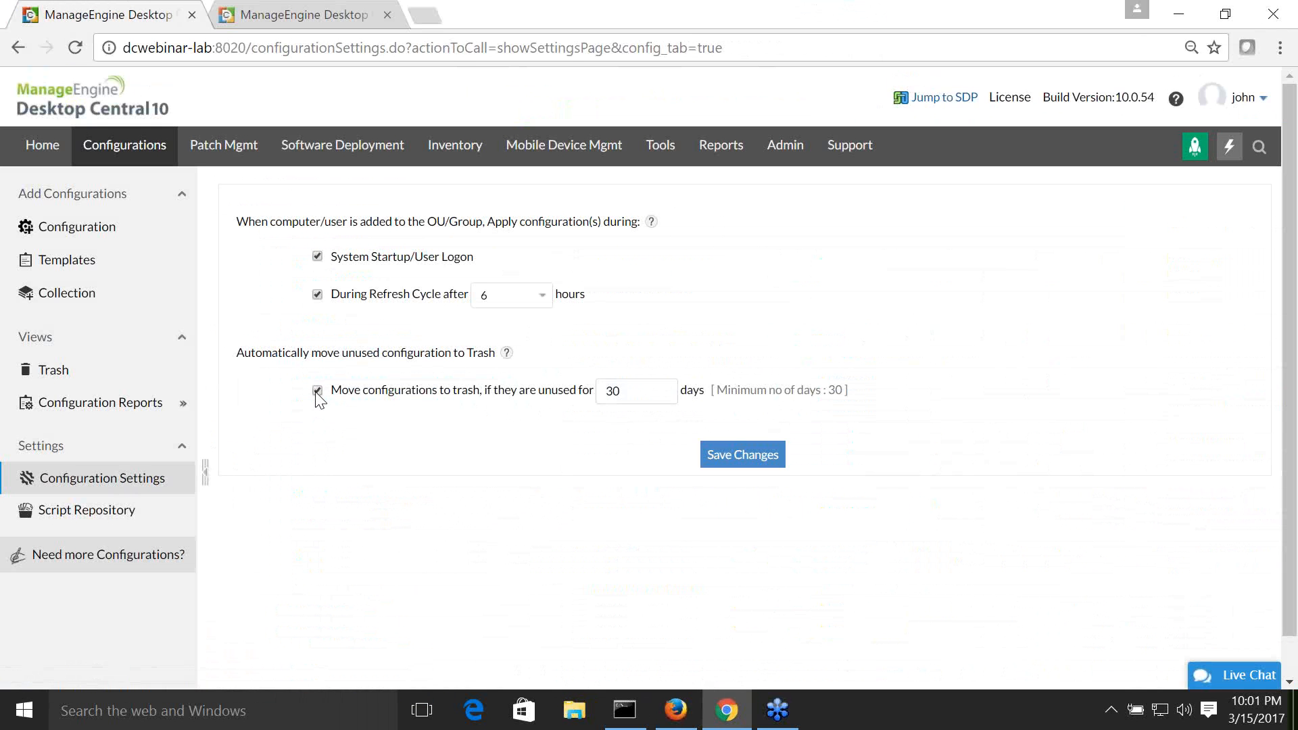
{"action": "double_click", "coordinate": [613, 403]}
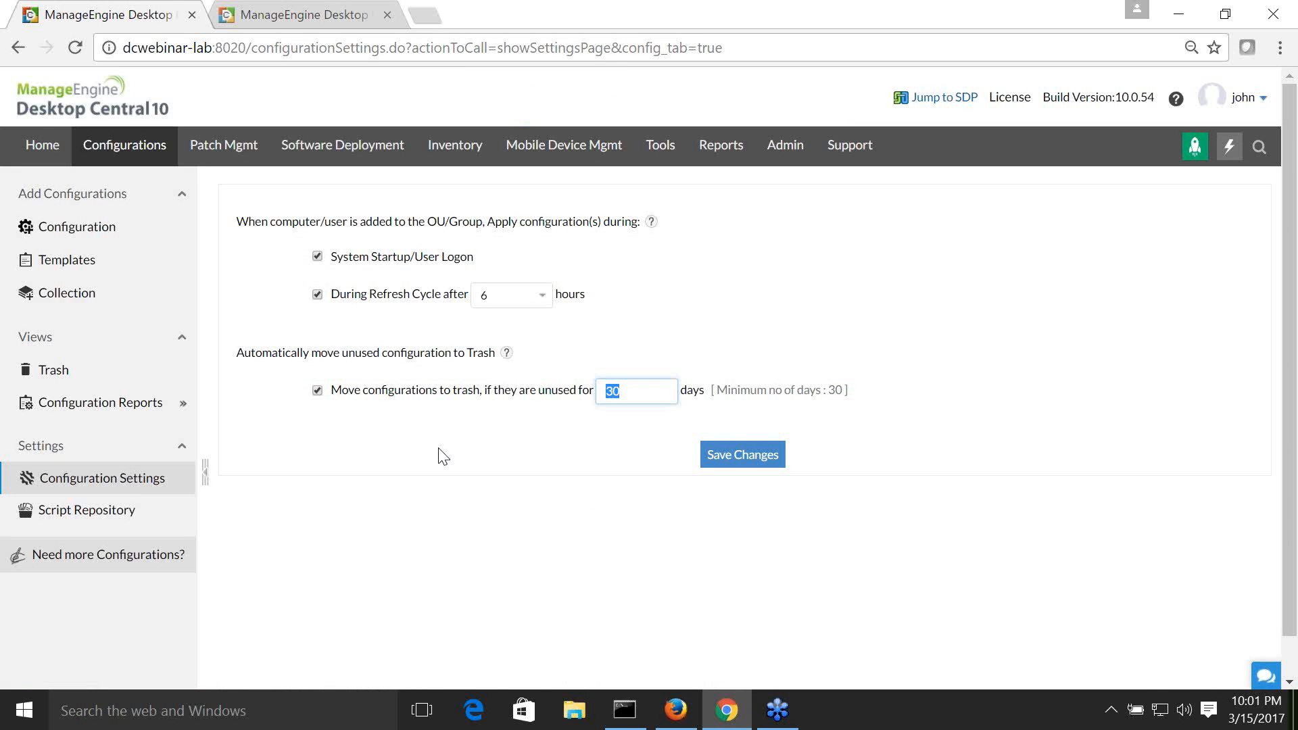
Step: Switch to the presentation and show the Question 6 and Question 7 slides
{"action": "key", "text": "alt+Tab"}
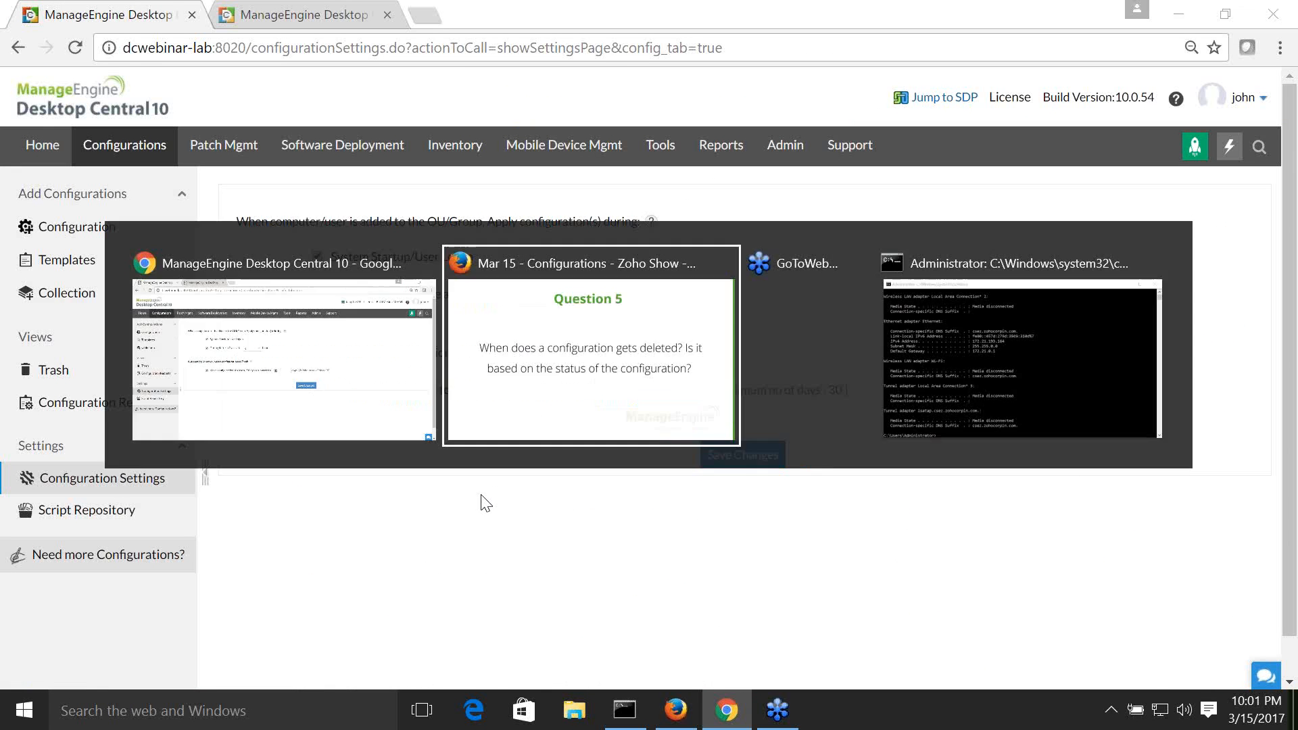
{"action": "key", "text": "Right"}
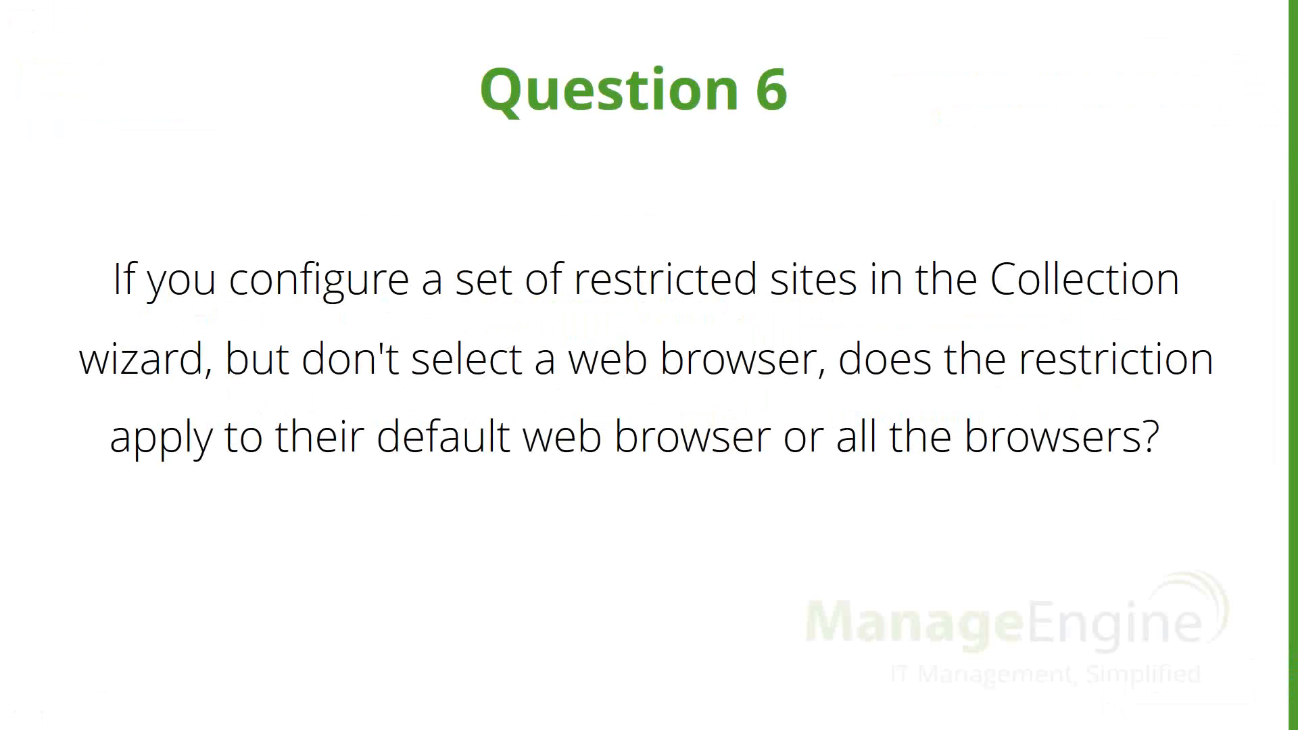
{"action": "key", "text": "Right"}
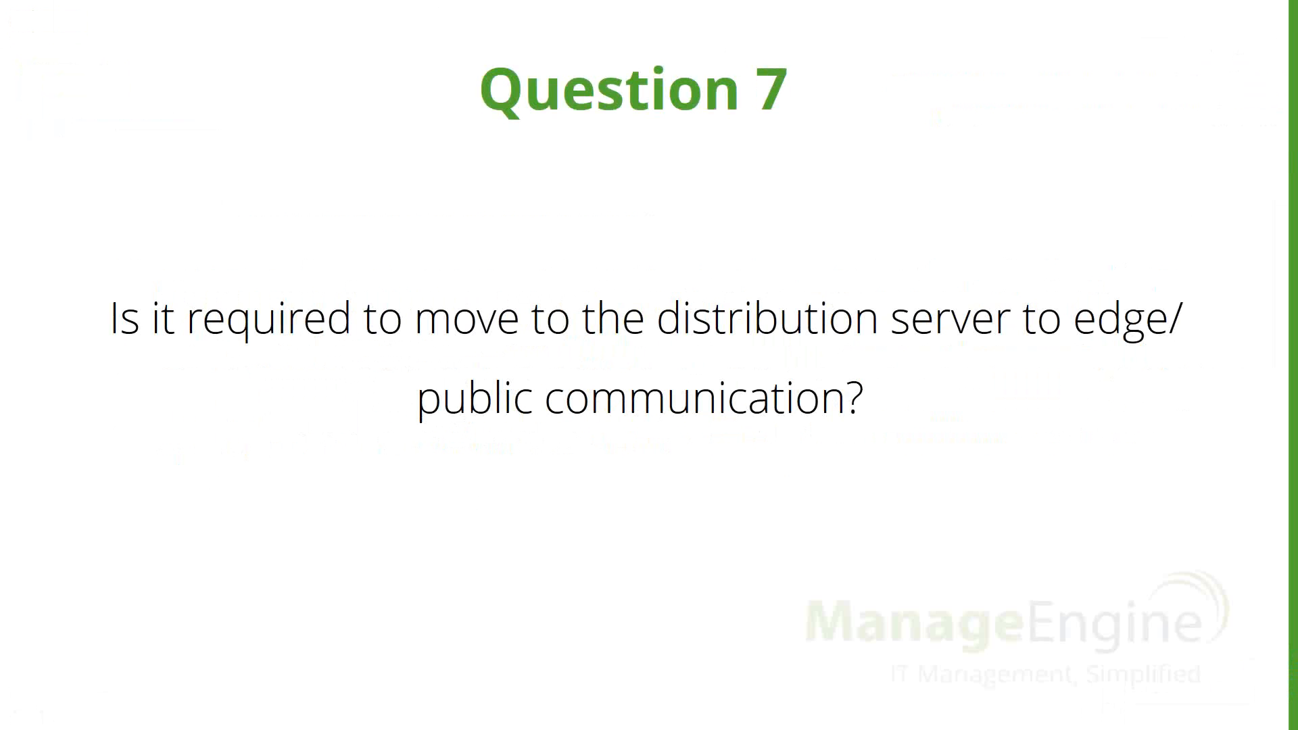
Step: Switch to Desktop Central, open the New York remote office for editing and examine its Distribution Server's FQDN/DNS Name setting
{"action": "key", "text": "alt+Tab"}
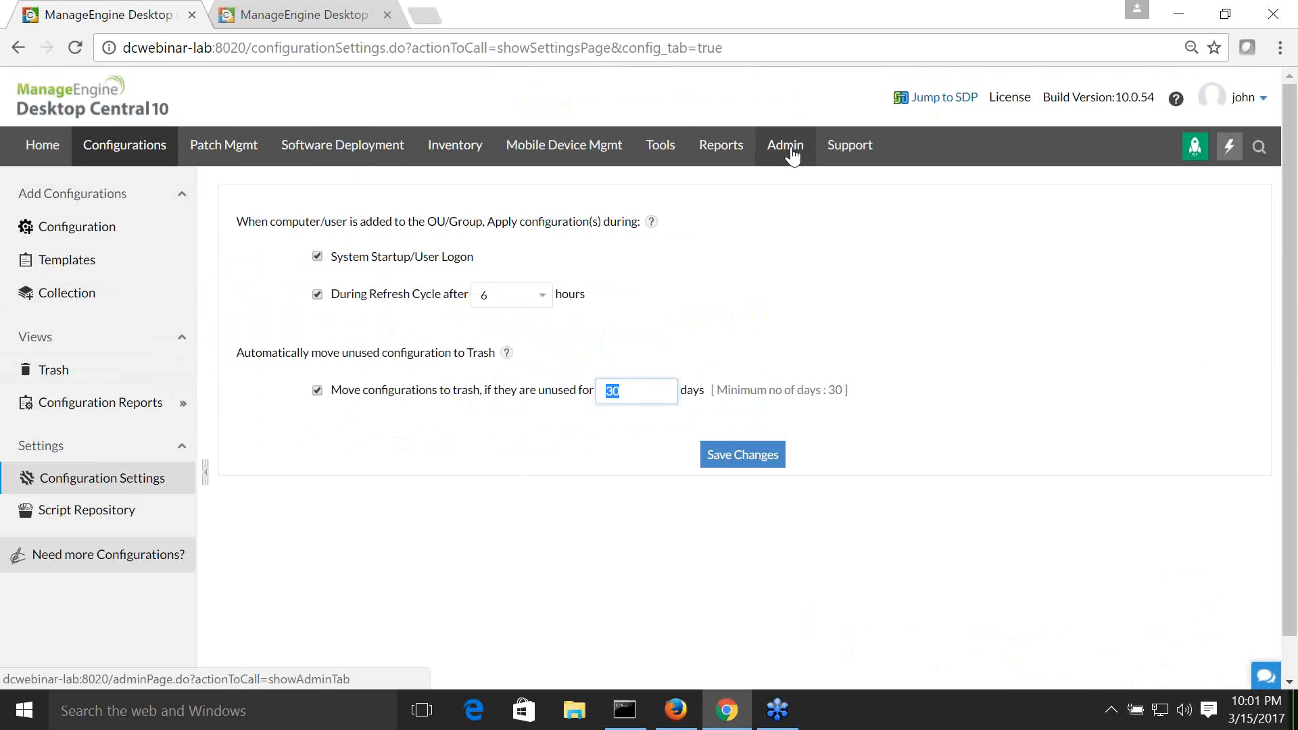
{"action": "left_click", "coordinate": [1229, 152]}
{"action": "left_click", "coordinate": [1065, 211]}
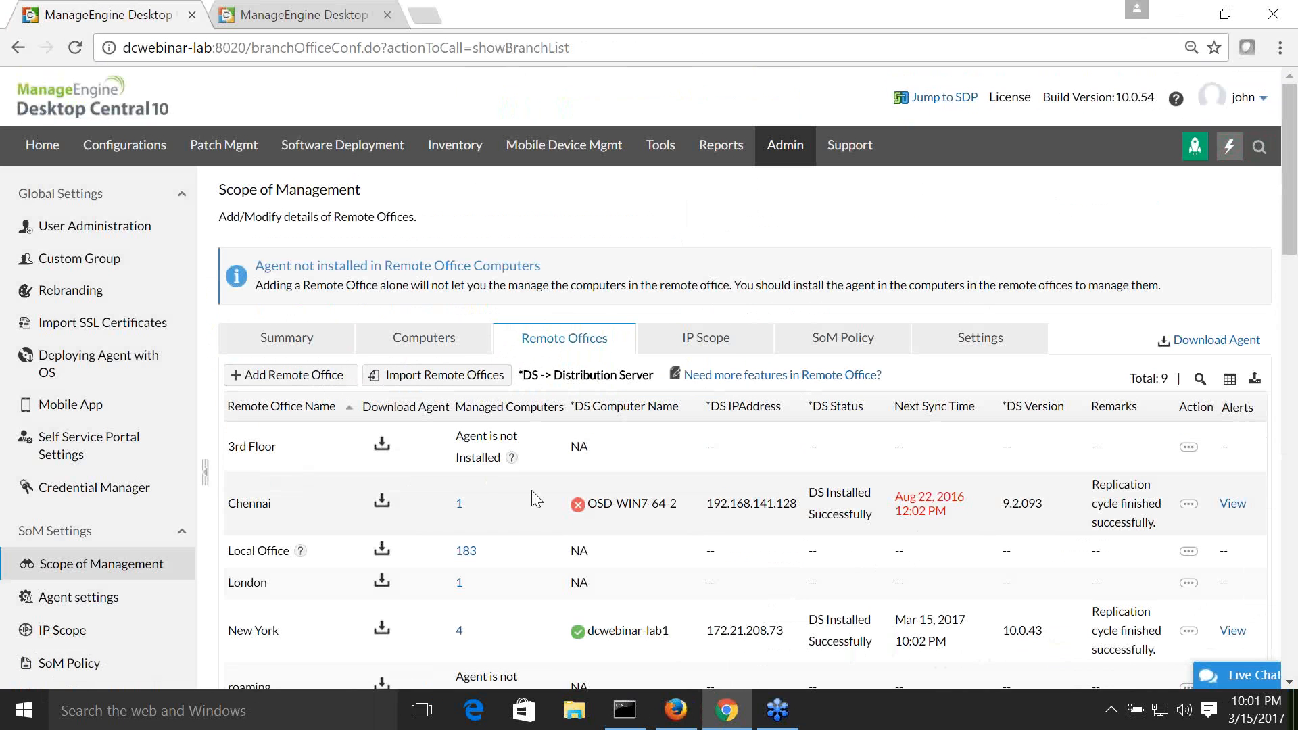
{"action": "scroll", "coordinate": [534, 496], "scroll_direction": "down", "scroll_amount": 3}
{"action": "left_click", "coordinate": [1189, 428]}
{"action": "left_click", "coordinate": [1090, 452]}
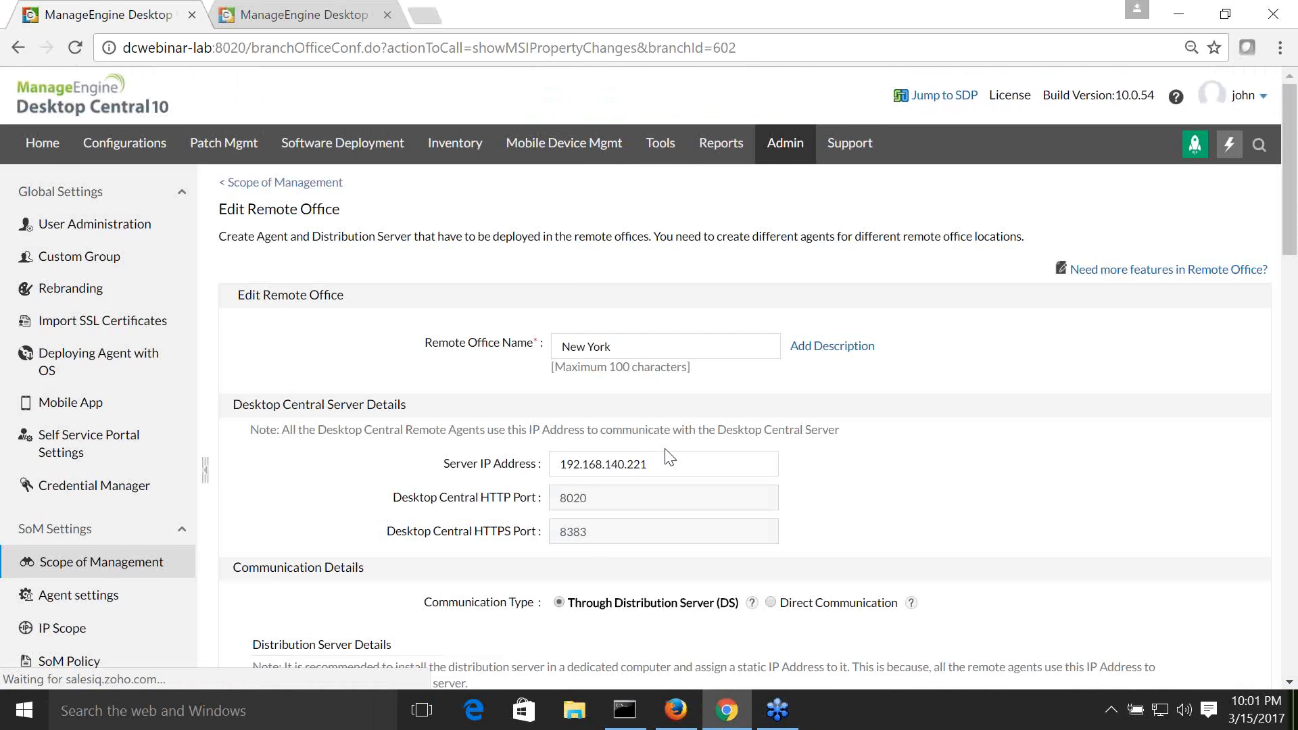
{"action": "scroll", "coordinate": [667, 451], "scroll_direction": "down", "scroll_amount": 5}
{"action": "left_click", "coordinate": [558, 419]}
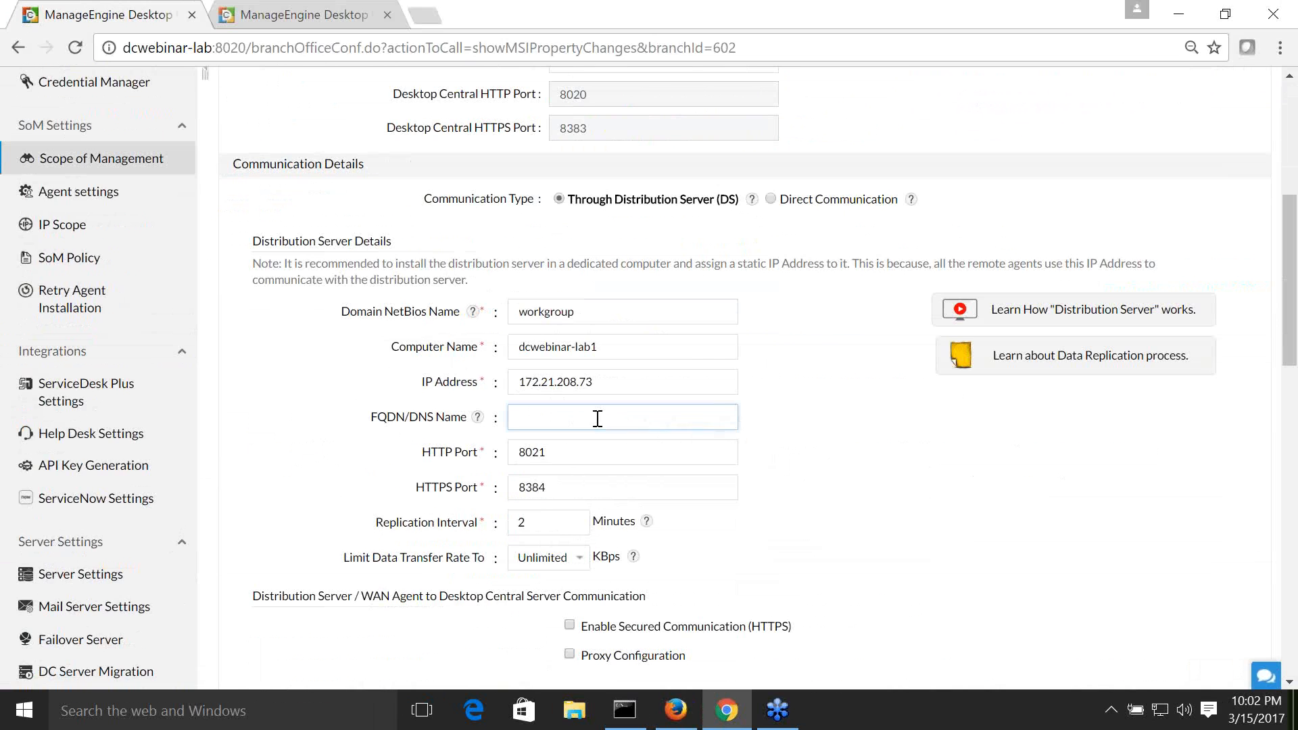
Step: Switch to the presentation and show the closing slides on rating the session and spreading the word on social media
{"action": "key", "text": "alt+Tab"}
{"action": "key", "text": "Right"}
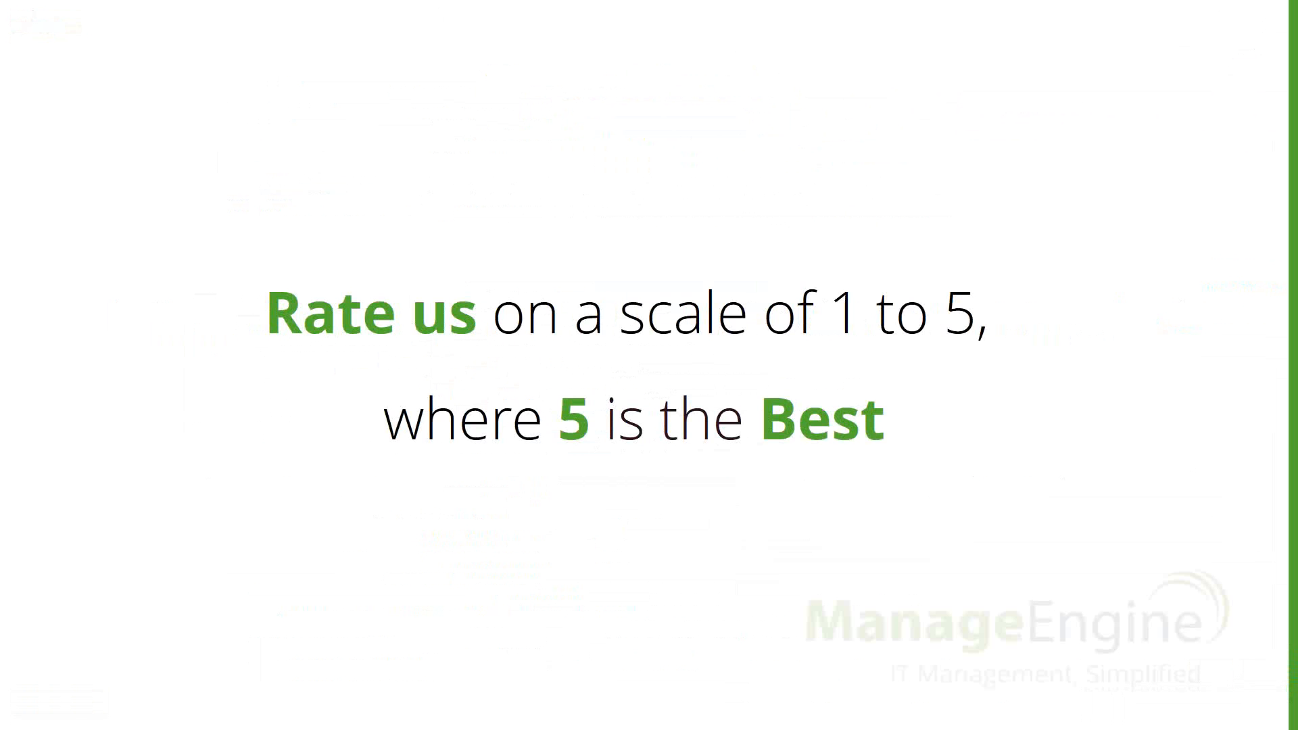
{"action": "key", "text": "Right"}
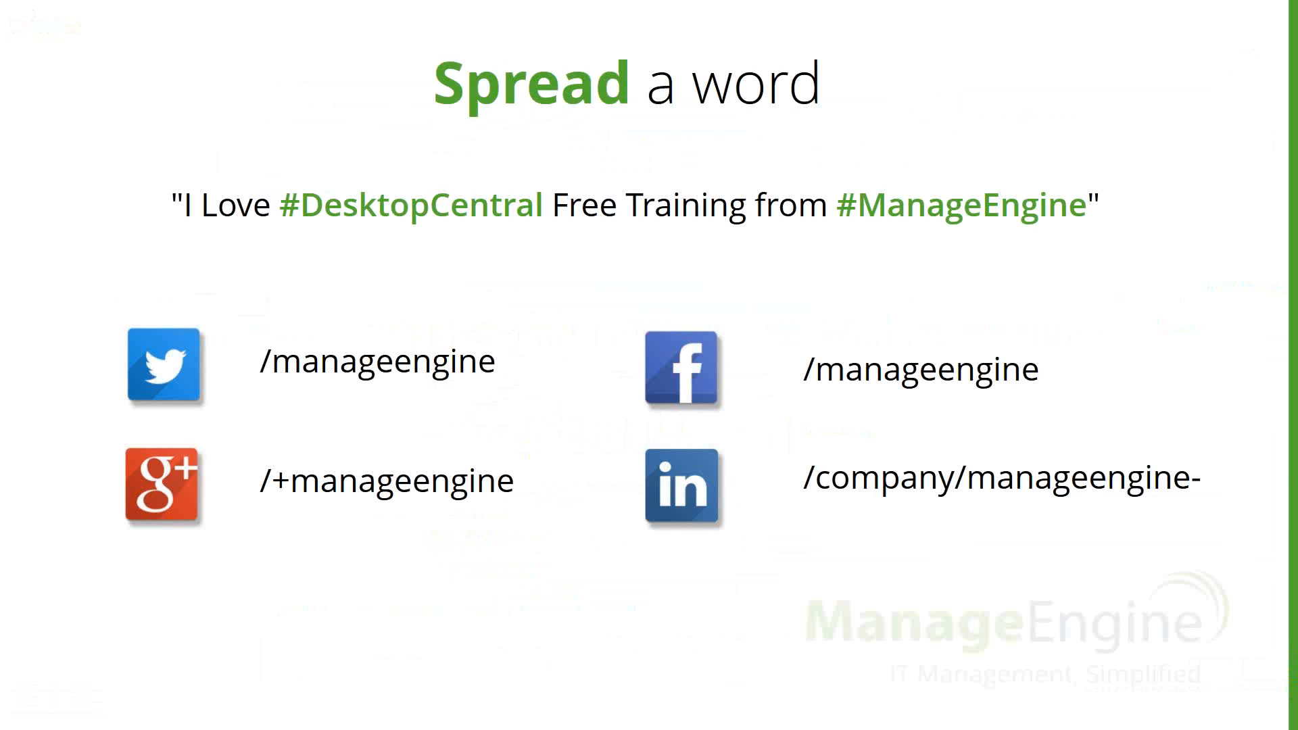